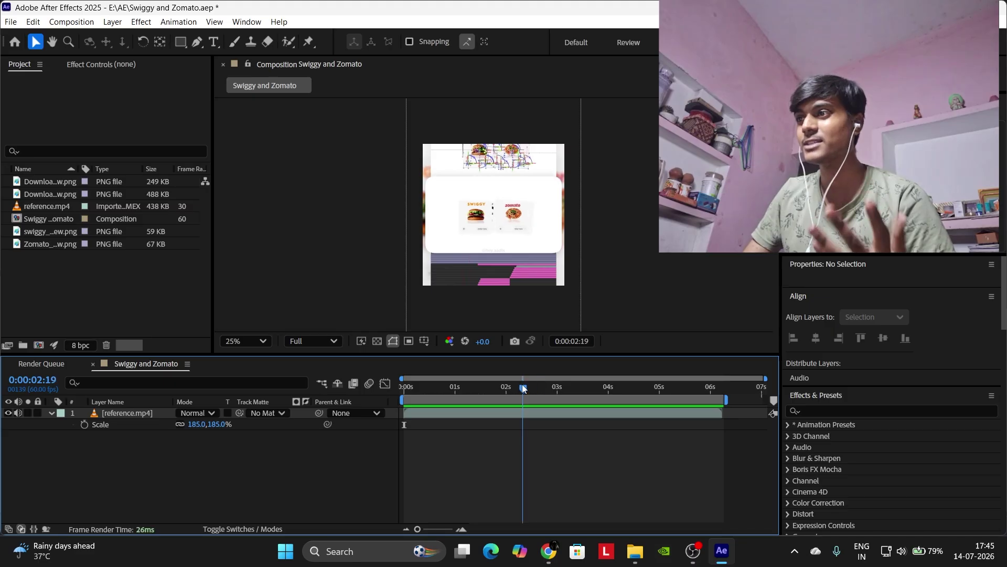
Check the reference clip's Prefer reveal up to 0:00:01:29 and paste the Textevo text layer at the composition's start.
key(period)
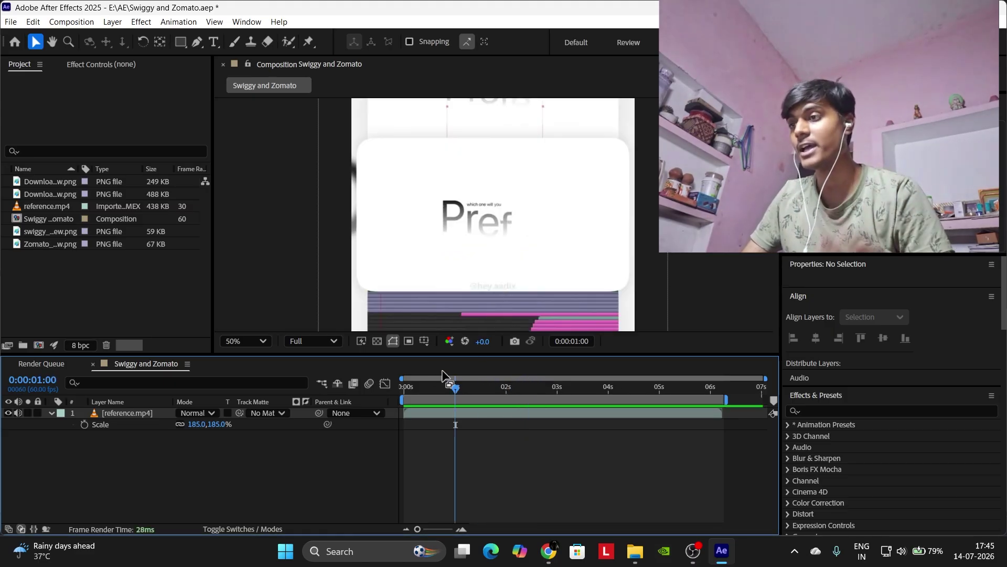
drag(449, 386, 480, 388)
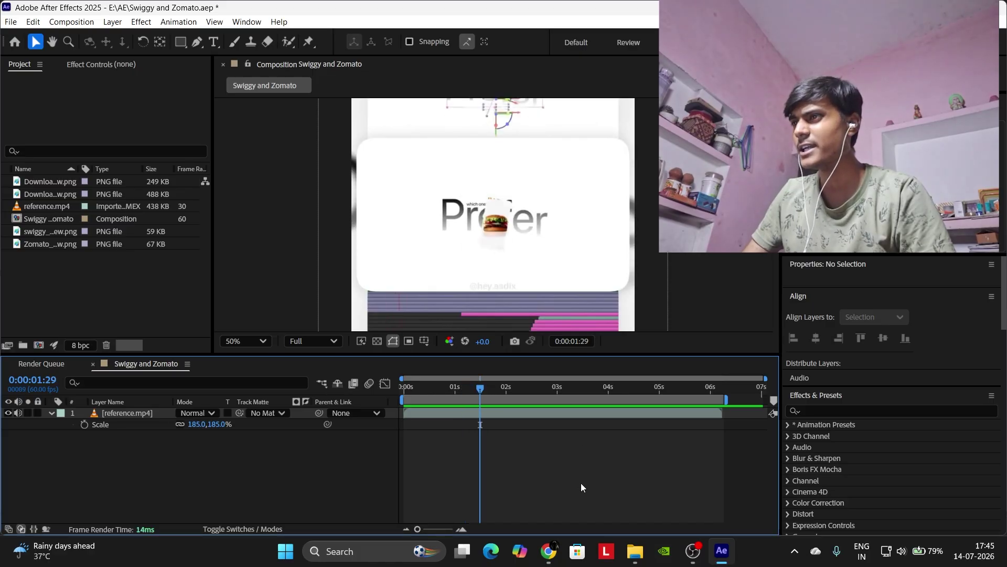
key(Home)
key(ctrl+v)
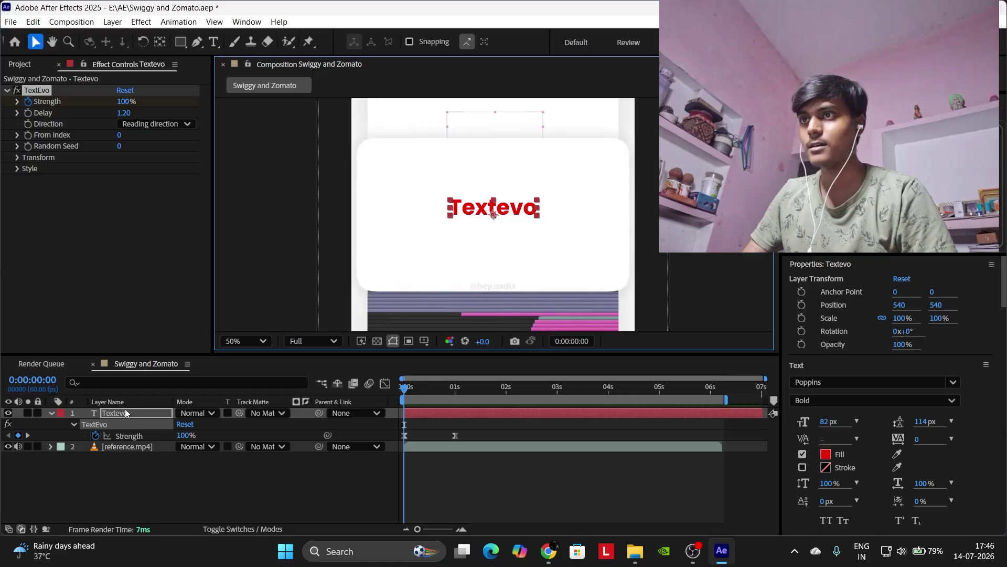
Change the fill of the Textevo text from red to a near-black neutral grey.
click(827, 454)
mouse_move(493, 246)
mouse_down()
mouse_move(349, 332)
mouse_move(331, 327)
mouse_up()
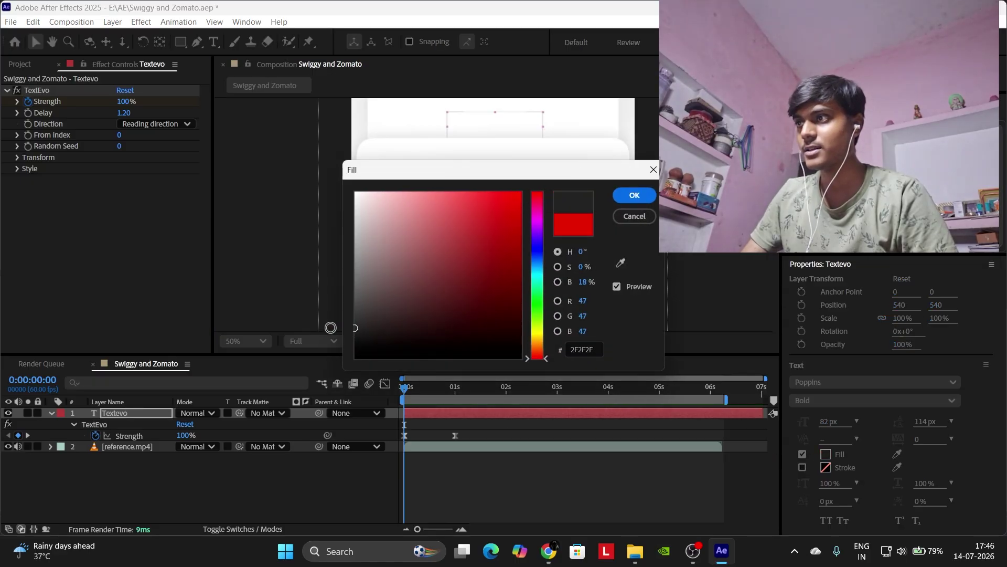
click(635, 196)
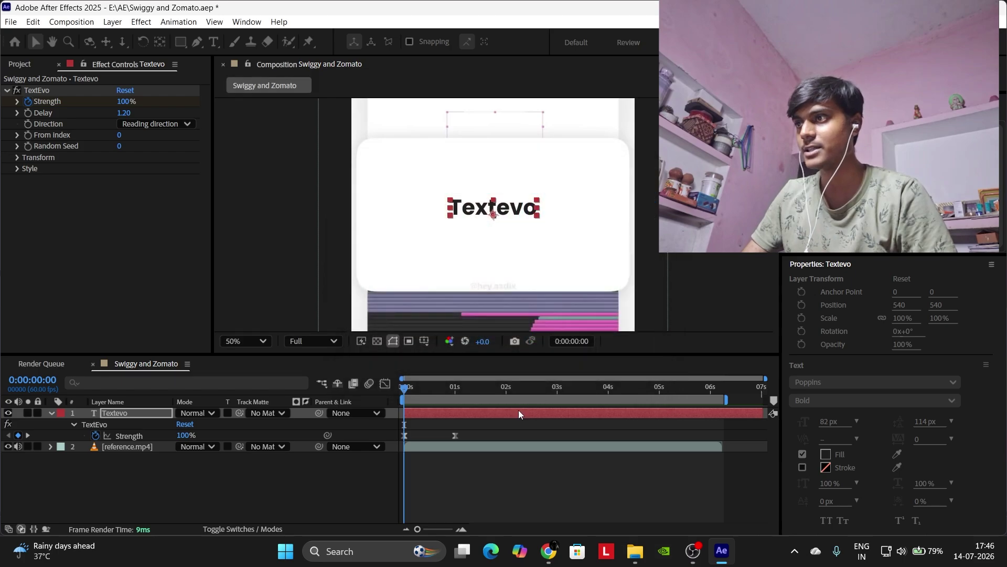
Replace the Textevo layer's text with "which one will you" and deselect the layer.
double_click(474, 410)
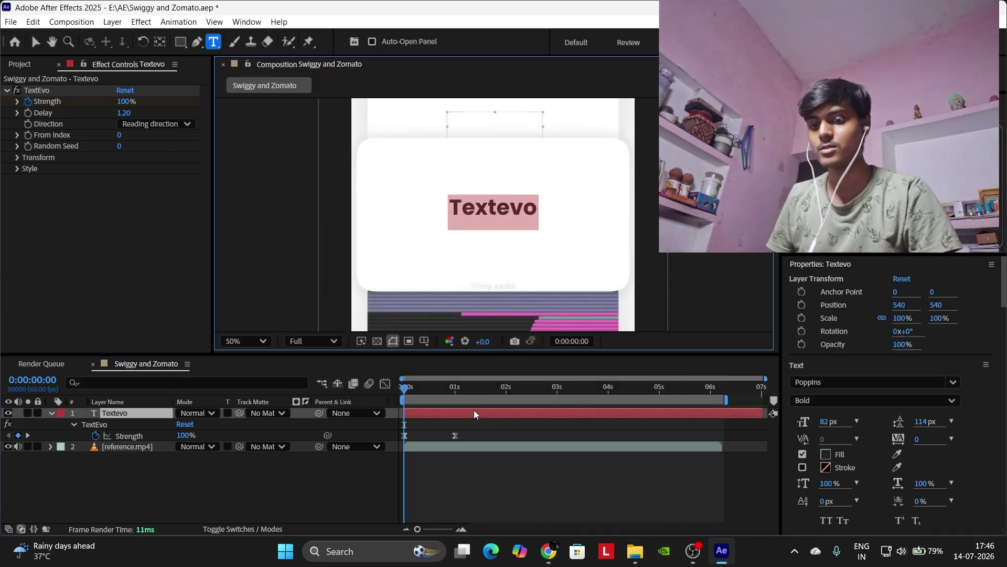
text(W)
key(BackSpace)
text(w)
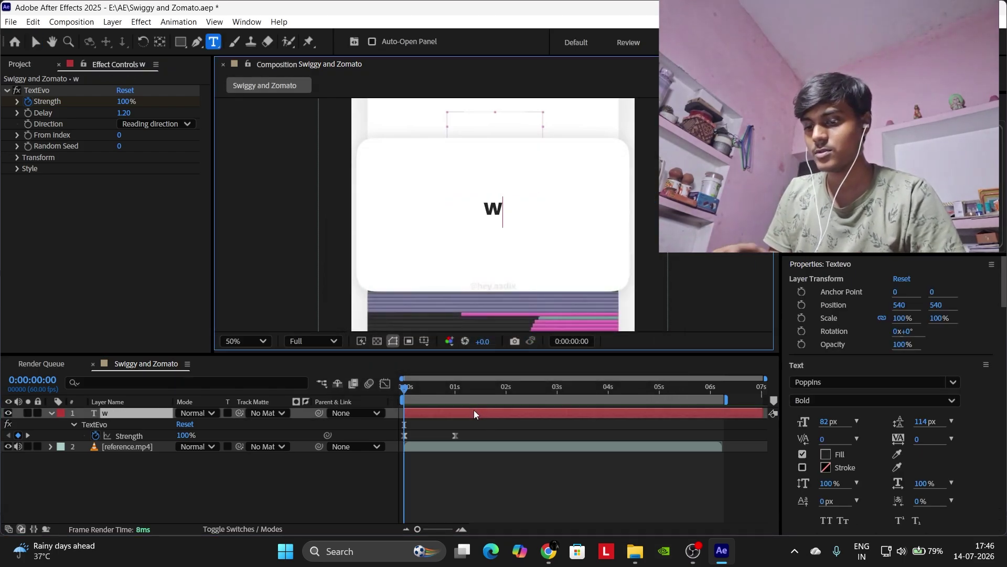
text(hich one )
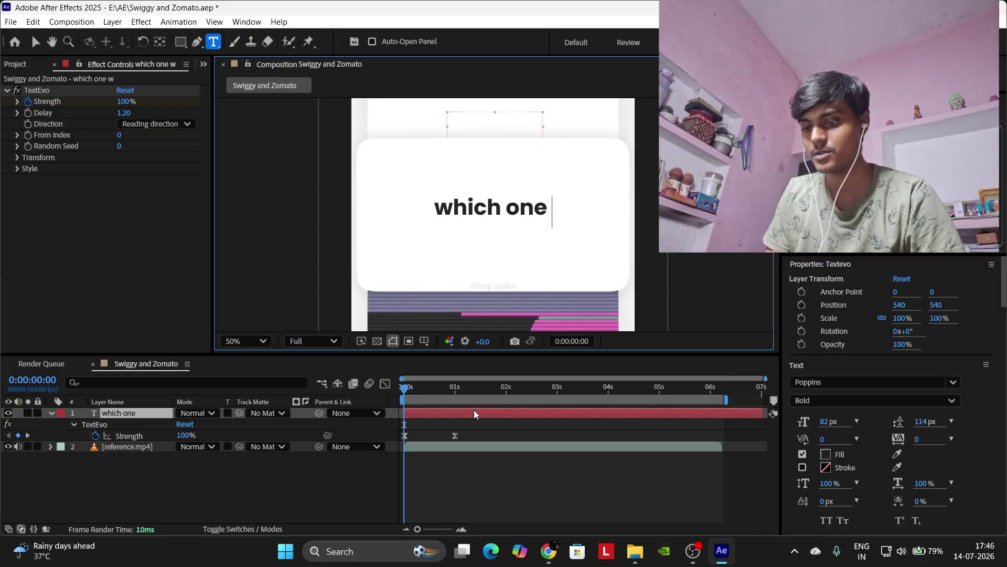
text(will you)
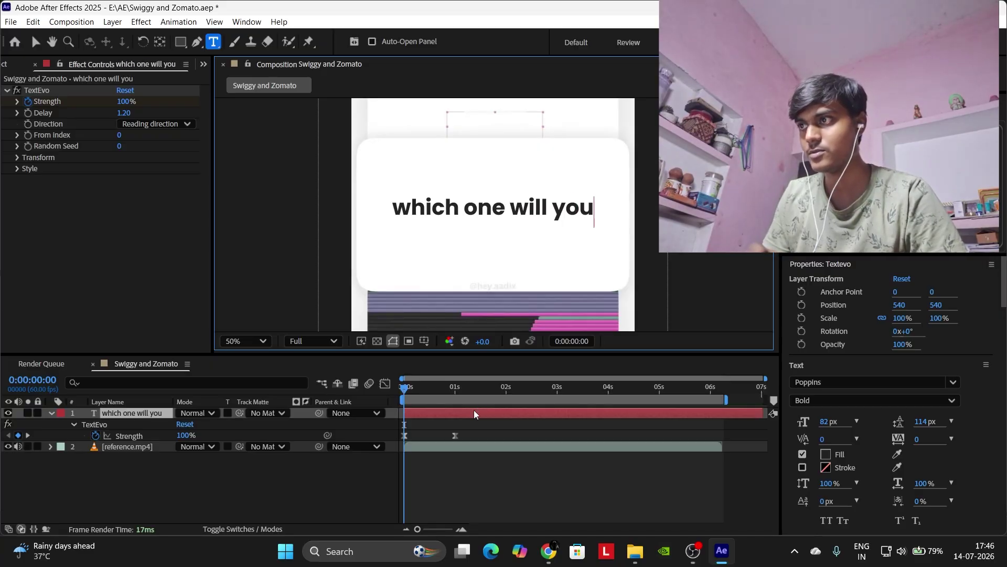
click(533, 486)
Draw a white (FFFFFF) rectangle covering the reference clip as the bottom background layer, with reference.mp4 hidden.
click(182, 45)
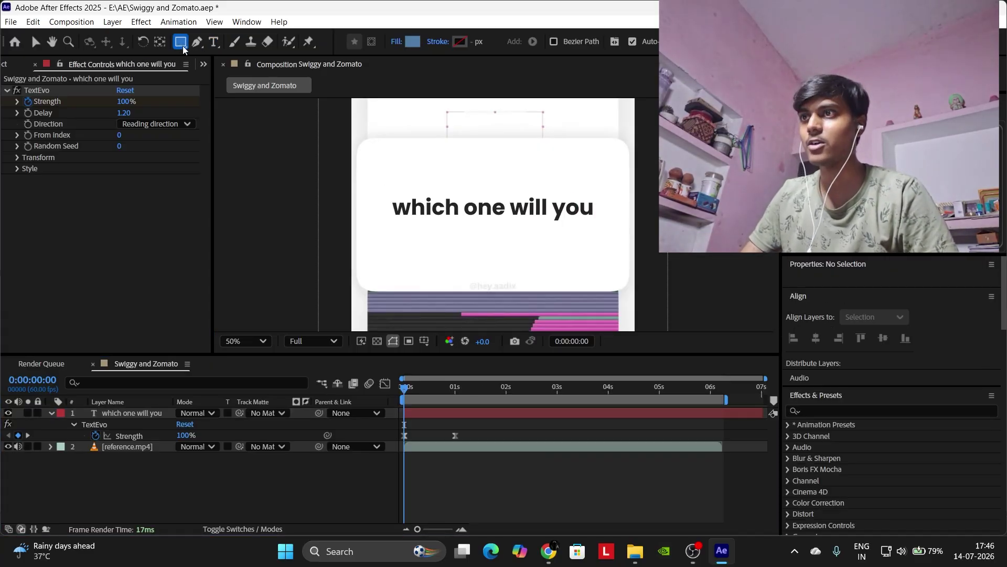
click(413, 42)
drag(516, 181, 221, 234)
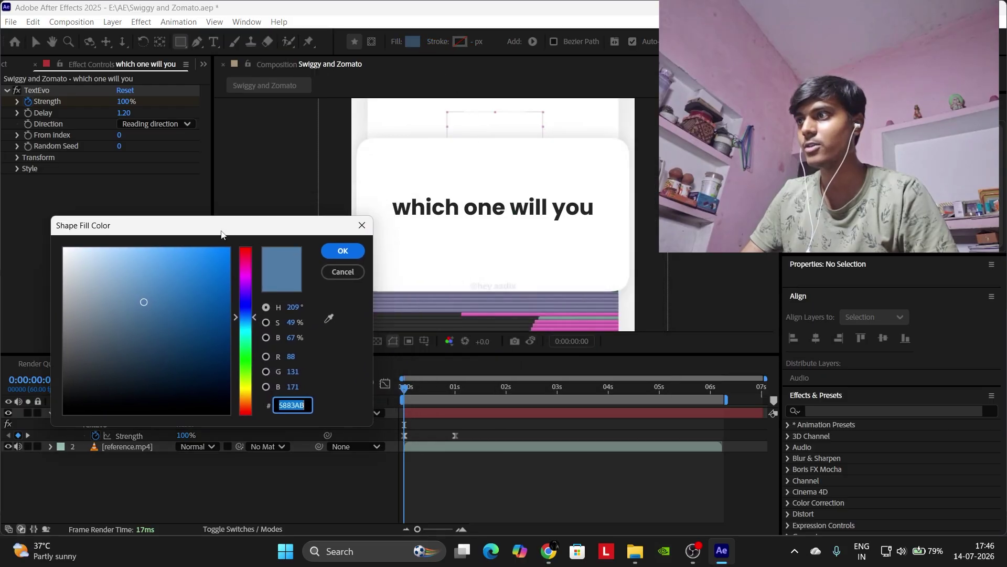
drag(68, 320, 57, 216)
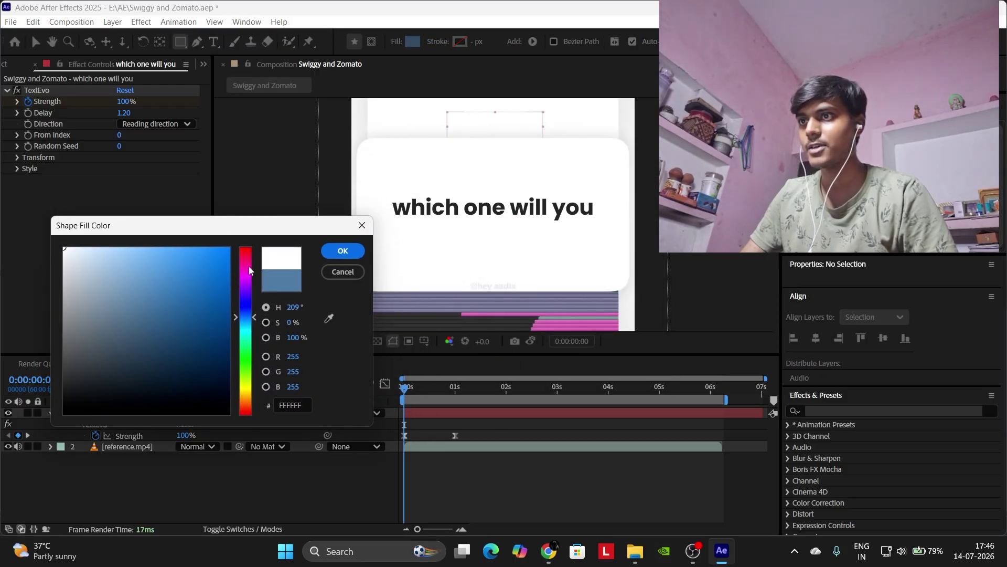
click(343, 251)
scroll(526, 193, down, 4)
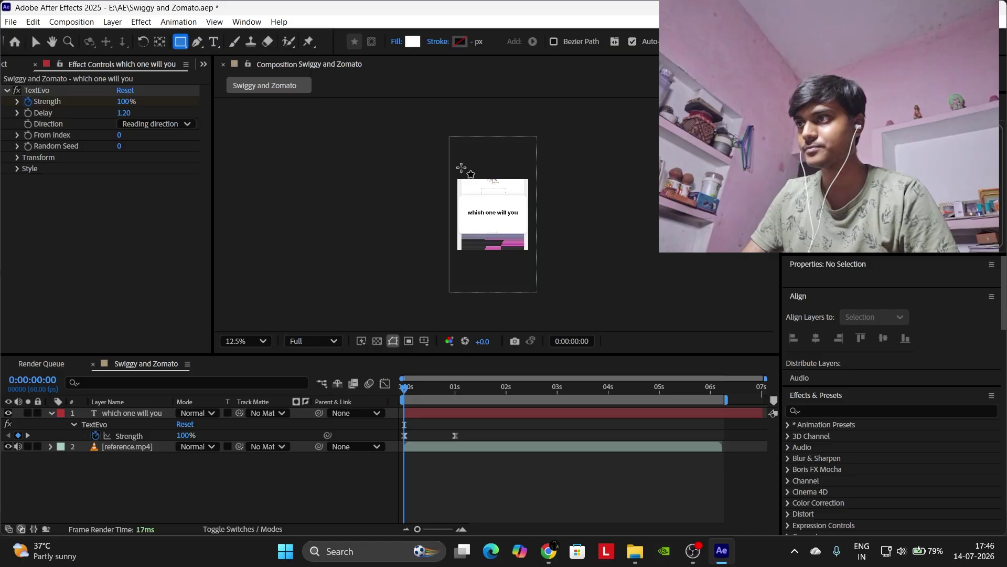
drag(461, 167, 531, 252)
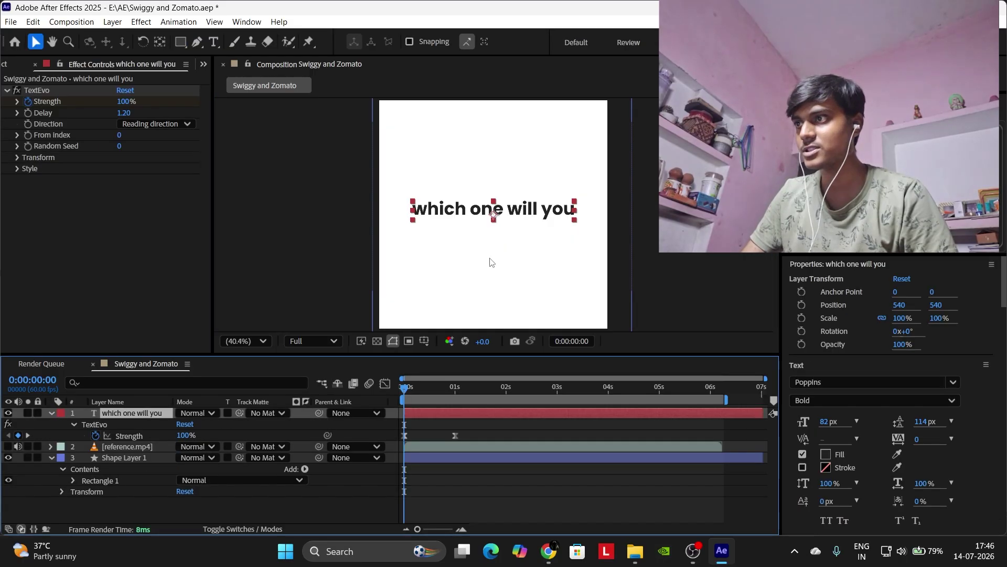
Scale the "which one will you" text layer down to 48%.
scroll(491, 262, down, 2)
scroll(491, 262, up, 2)
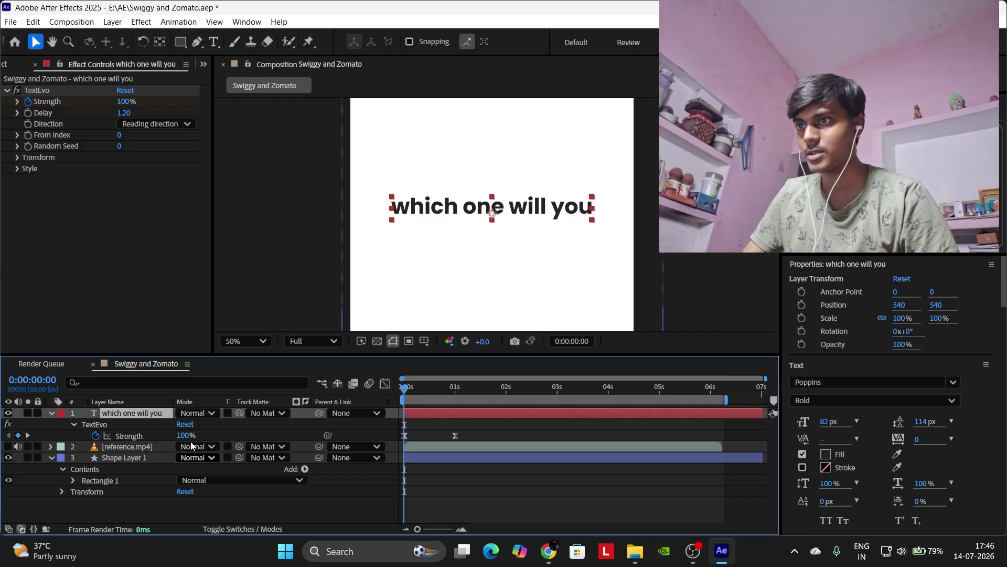
key(s)
drag(209, 429, 182, 429)
scroll(432, 259, down, 2)
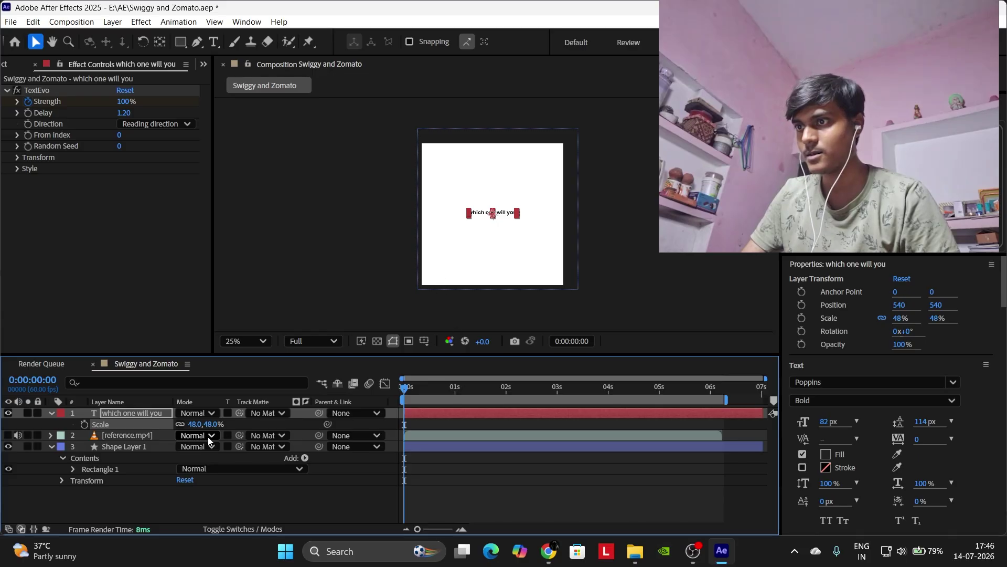
key(p)
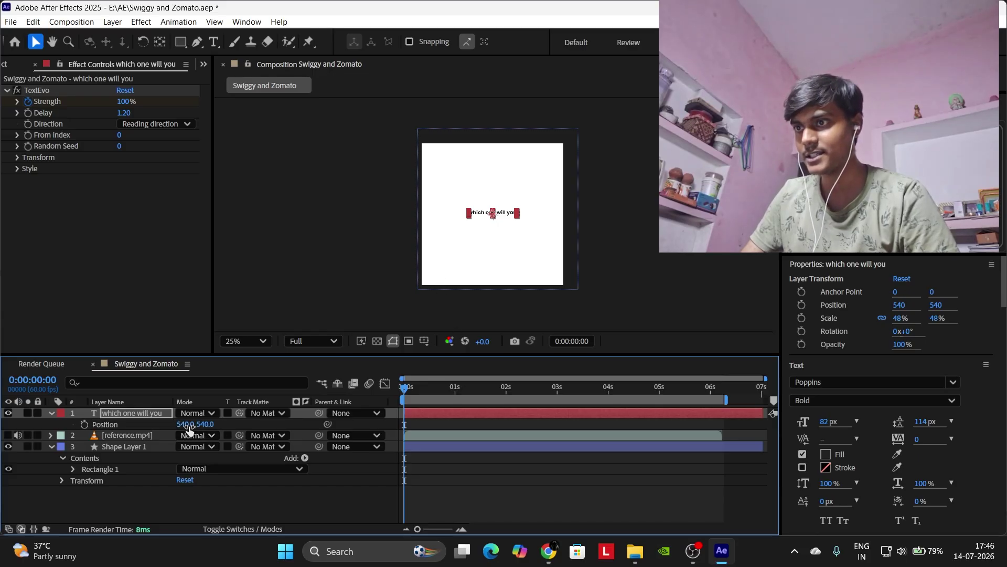
click(304, 503)
Duplicate the "which one will you" text layer and change the copy's text to "Prefer".
click(140, 413)
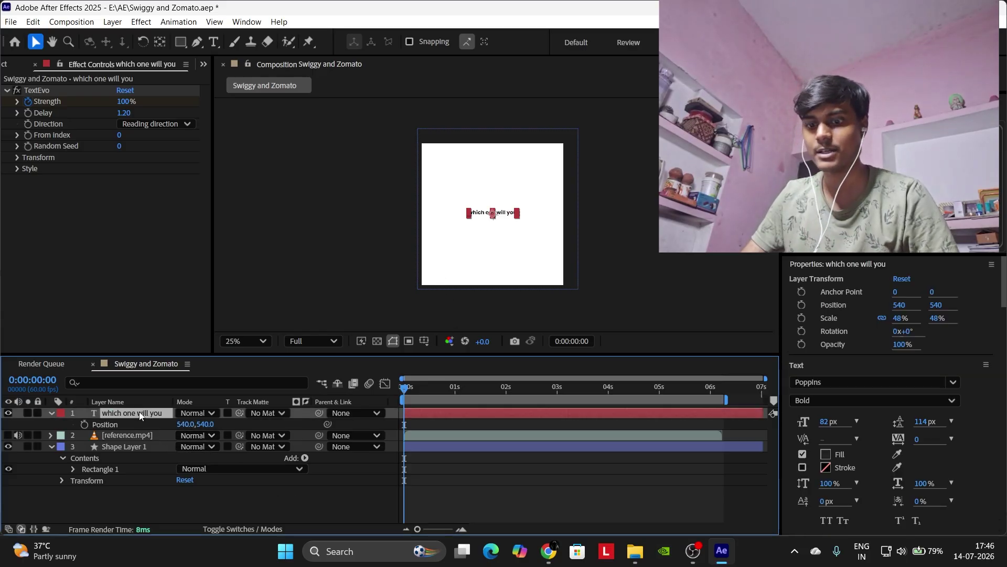
key(ctrl+d)
key(ctrl+t)
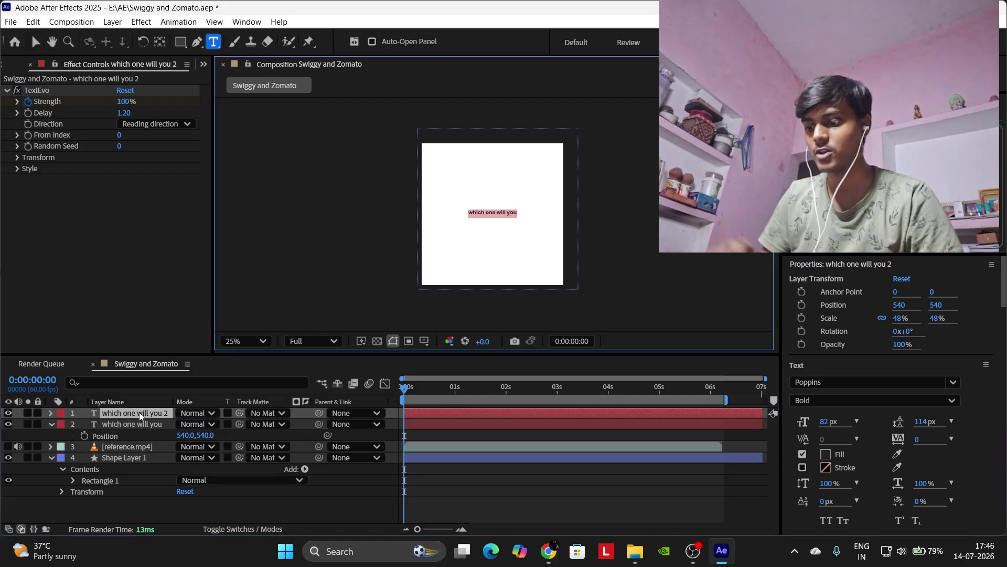
text(Prefer)
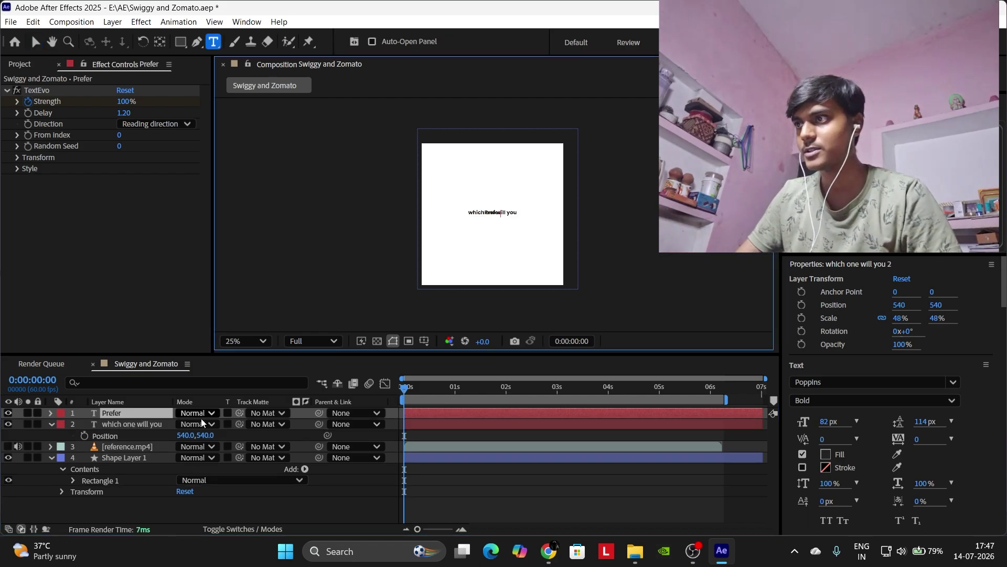
Scale the Prefer text layer up to 266%.
click(131, 418)
key(s)
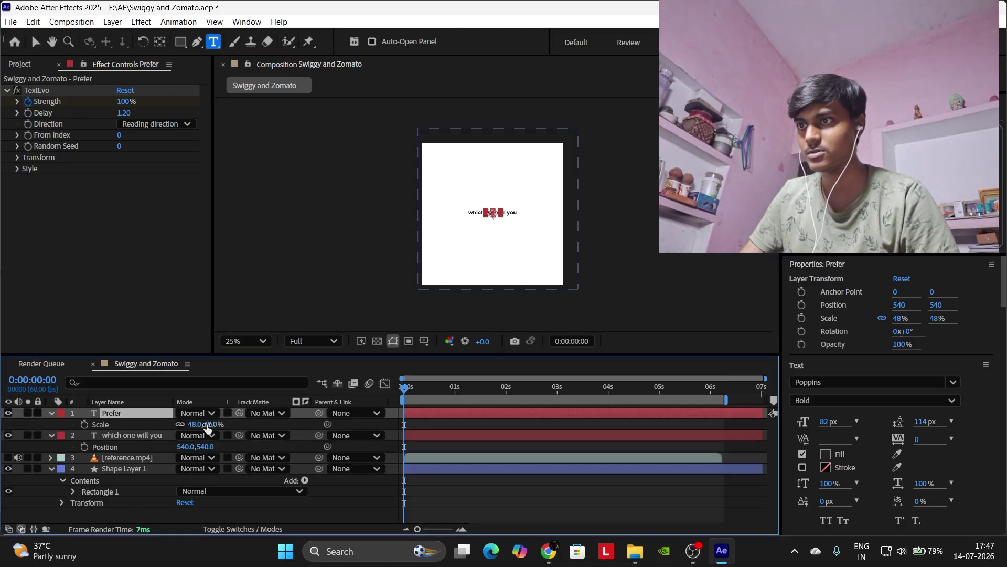
drag(207, 429, 315, 390)
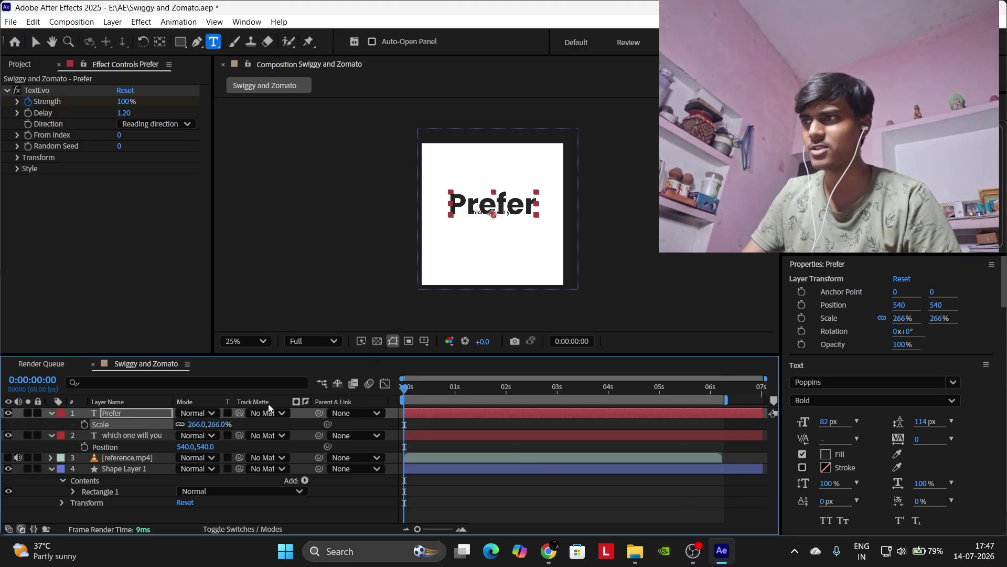
Lower the Prefer text to a Y position of 632 and align it to the composition's horizontal and vertical centre.
key(p)
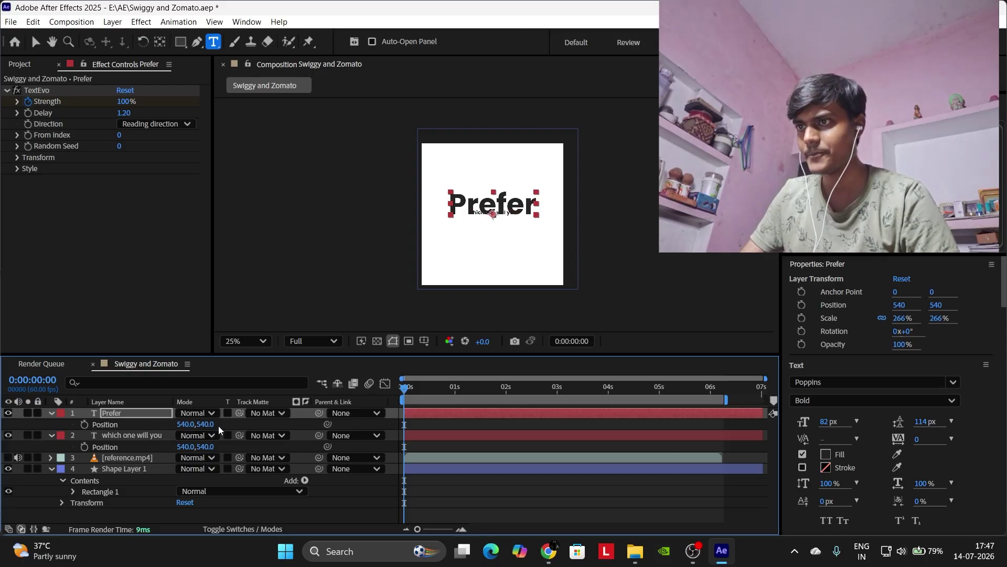
drag(206, 424, 304, 382)
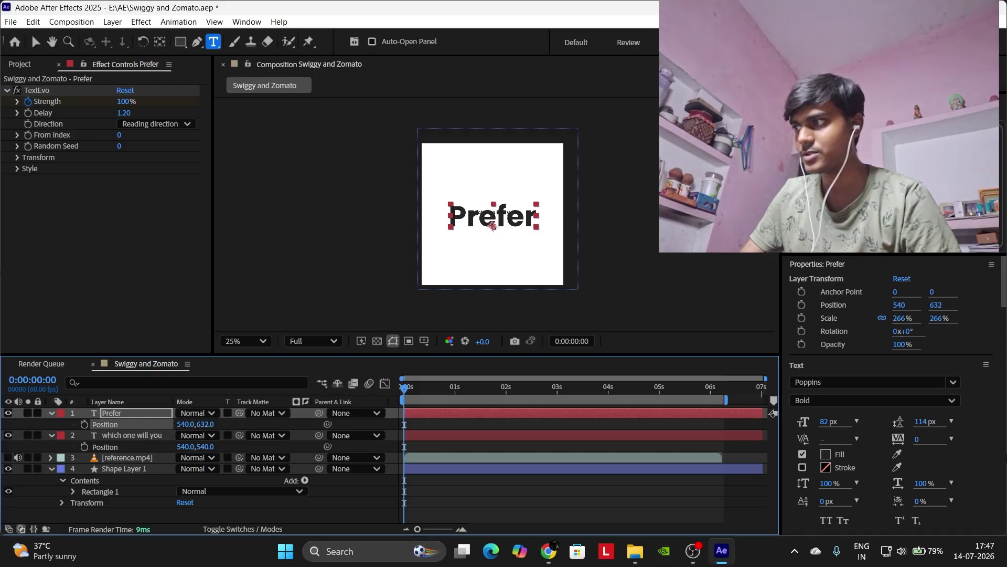
scroll(980, 361, down, 3)
scroll(824, 472, down, 4)
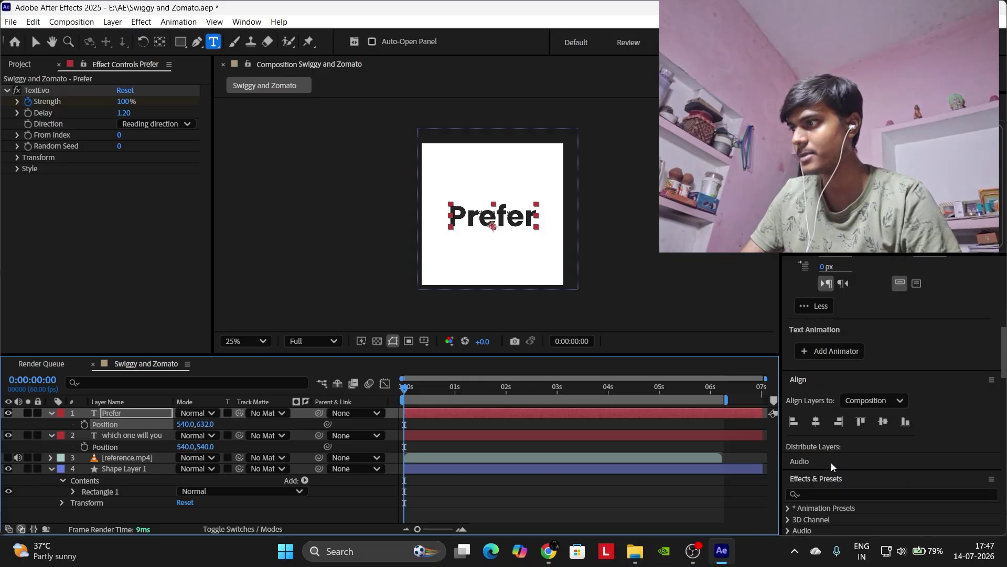
click(817, 423)
click(883, 423)
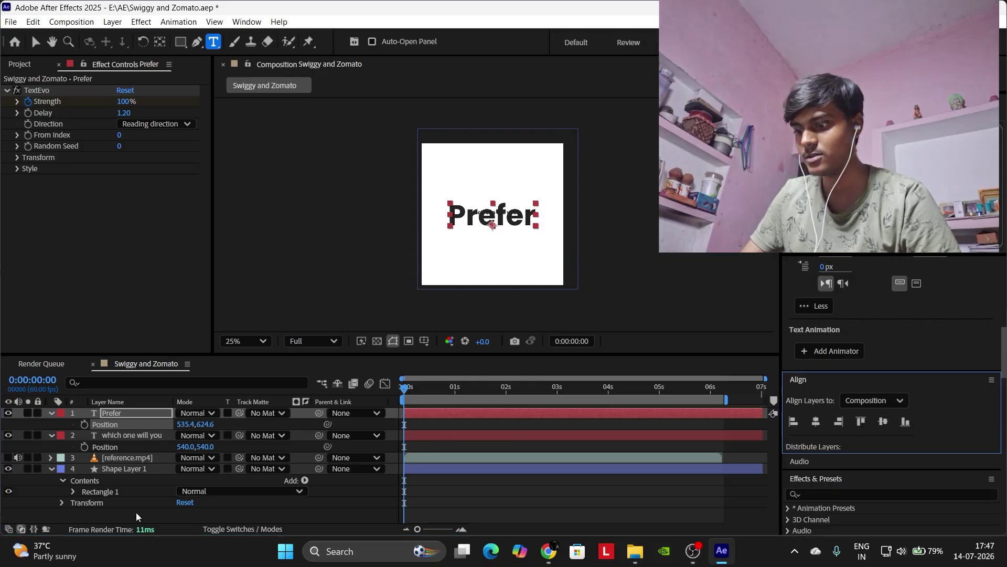
Set the Prefer layer's Y position to 666.6 and return to the Selection tool.
click(209, 422)
drag(209, 423, 247, 412)
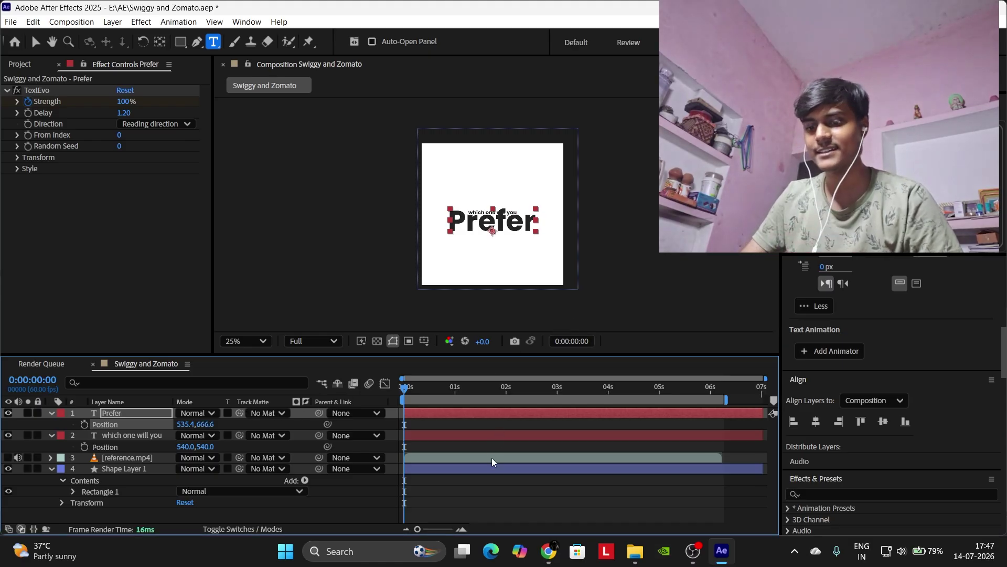
key(v)
Set the X position of the "which one will you" text layer to 444.
click(133, 418)
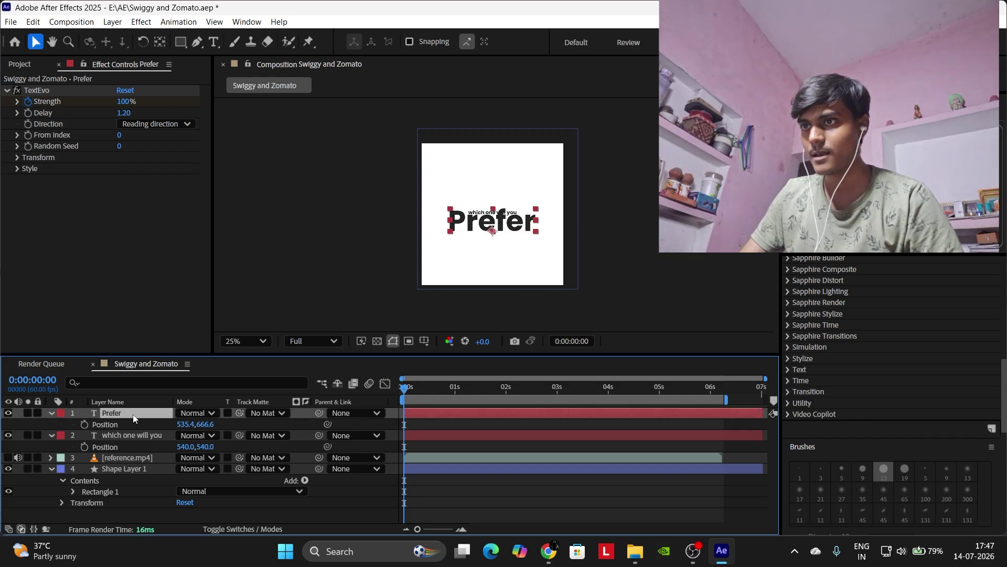
click(128, 438)
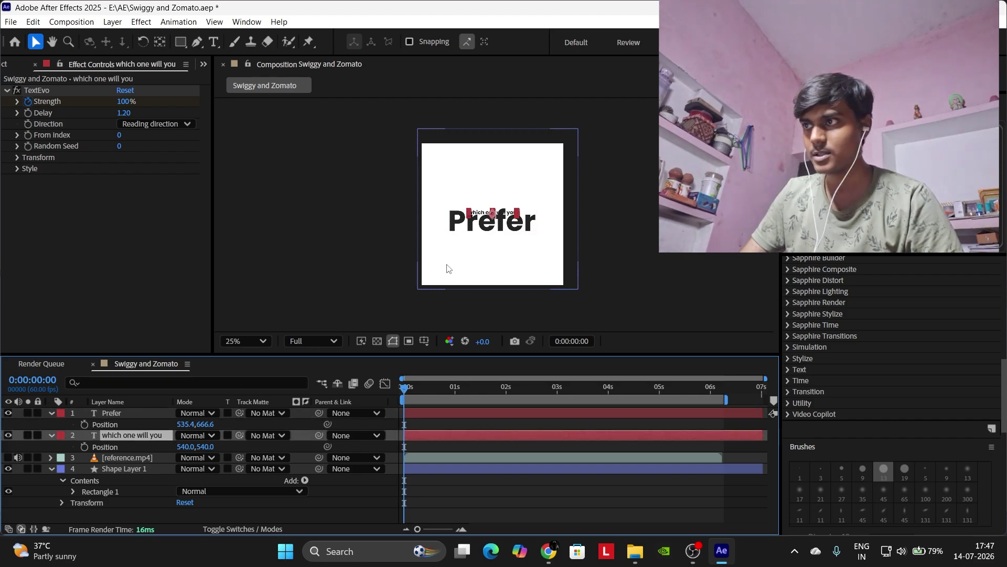
key(s)
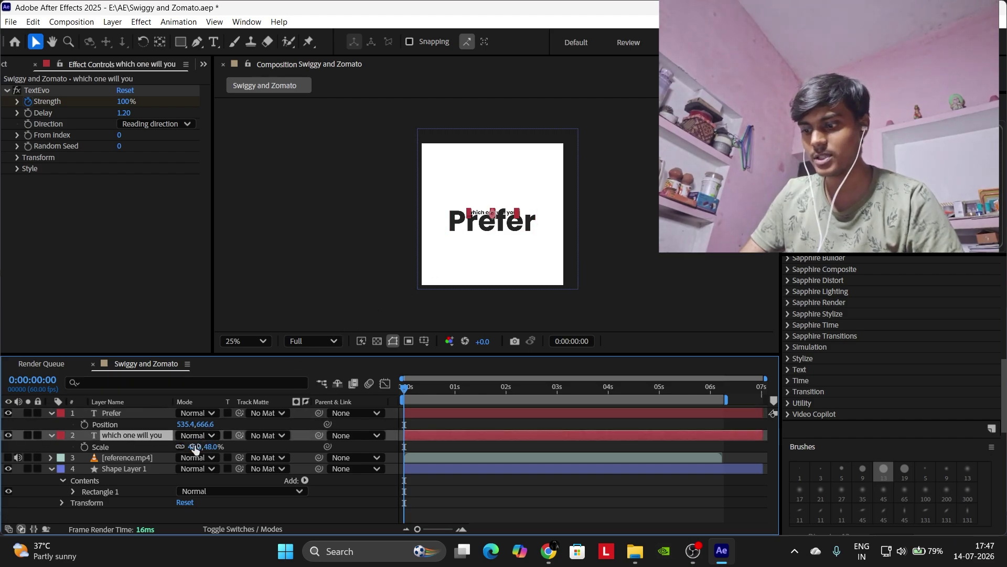
key(p)
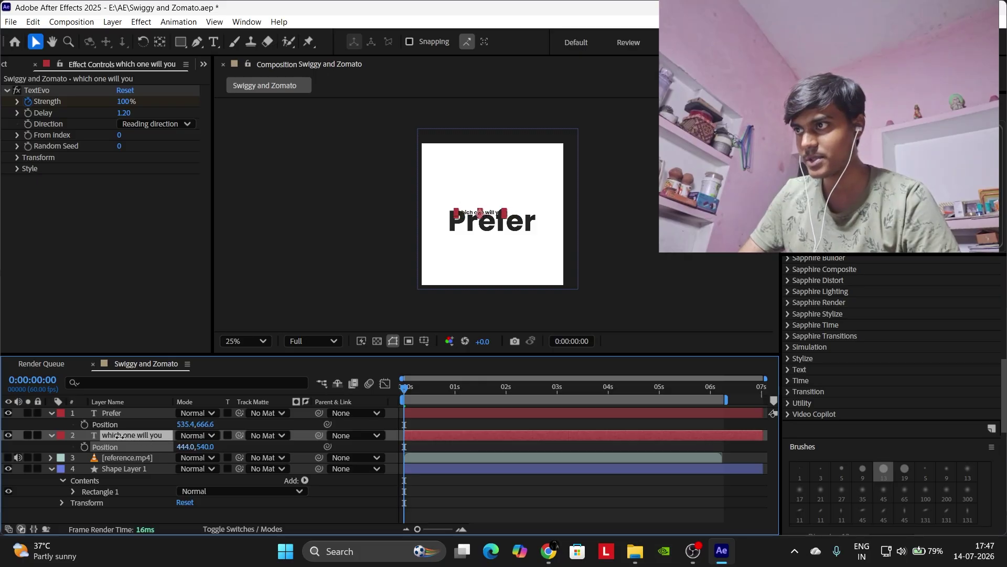
Move the "which one will you" layer above Prefer in the layer stack and set its scale to 33%.
key(period)
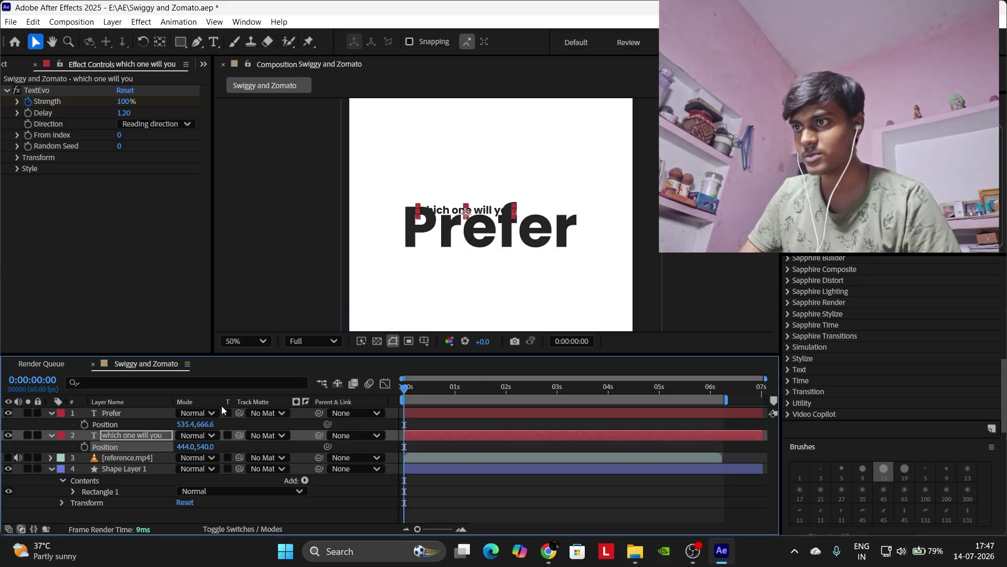
drag(134, 433, 134, 409)
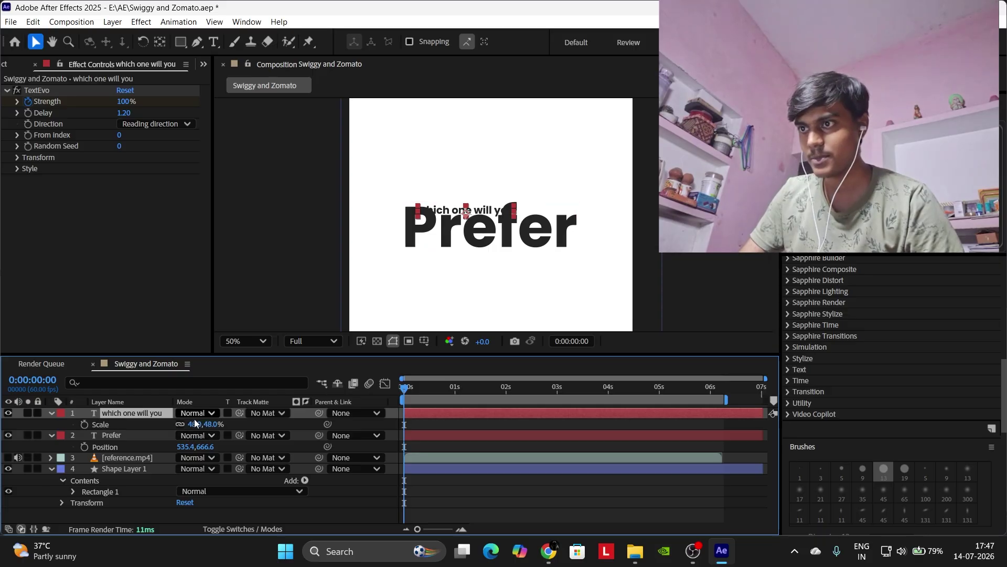
drag(195, 424, 179, 424)
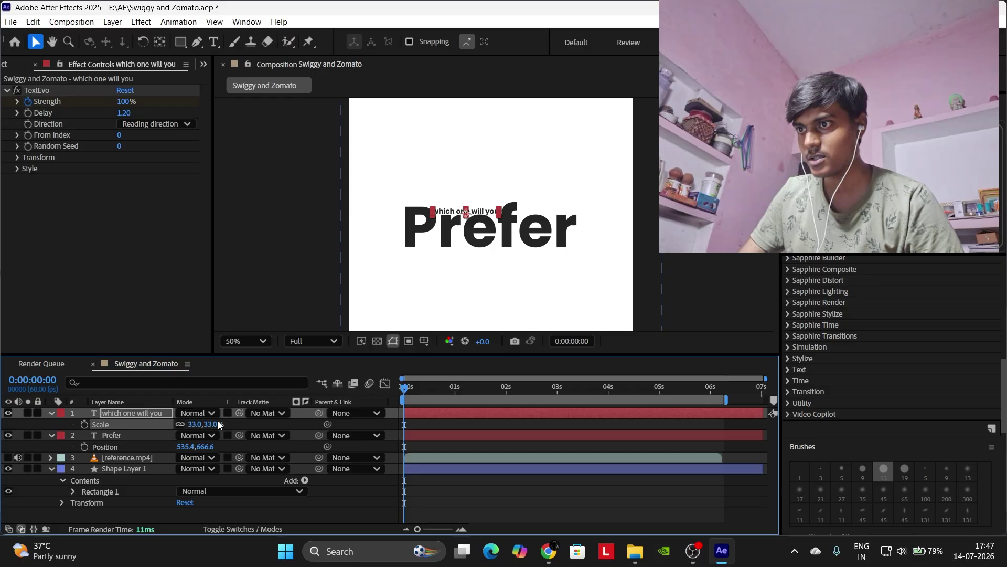
Set the "which one will you" layer's position to 450, 526 so it sits just above the Prefer text.
key(p)
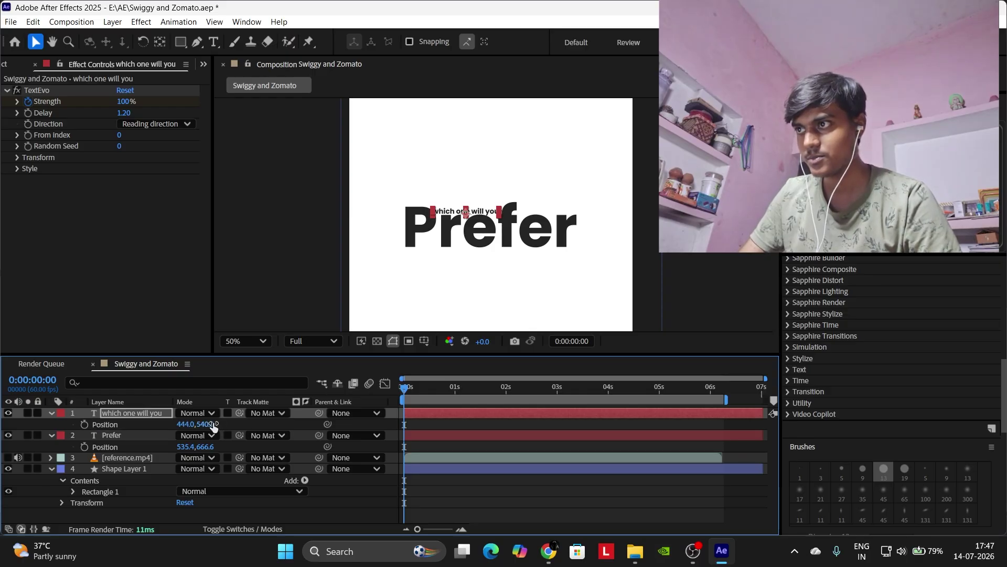
drag(199, 424, 225, 416)
click(507, 491)
click(533, 479)
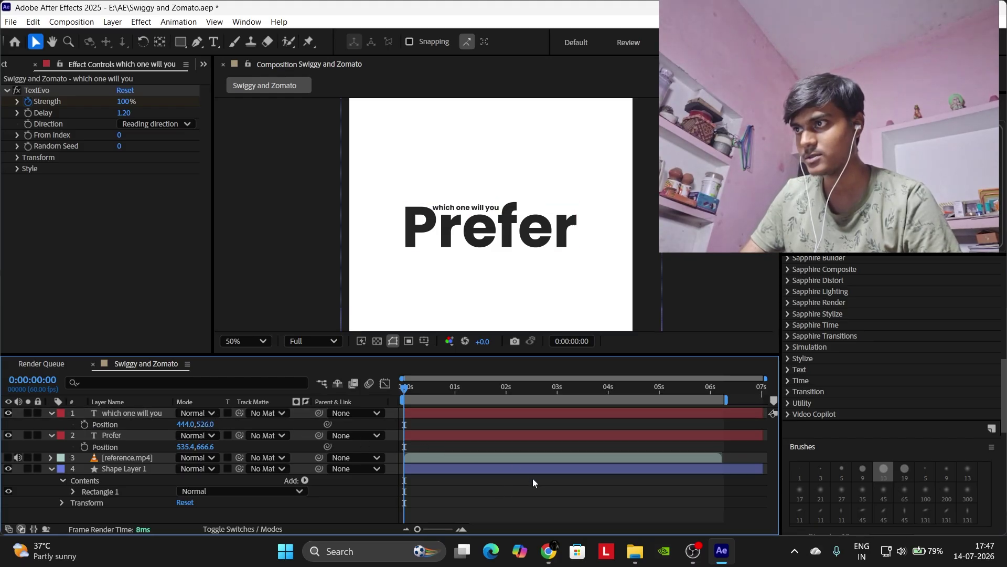
drag(185, 424, 188, 423)
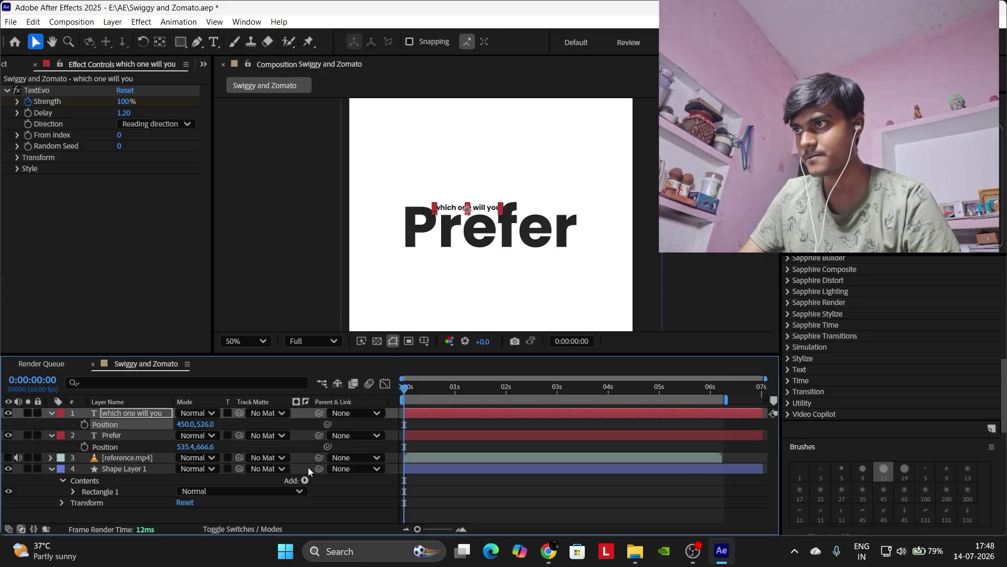
click(459, 516)
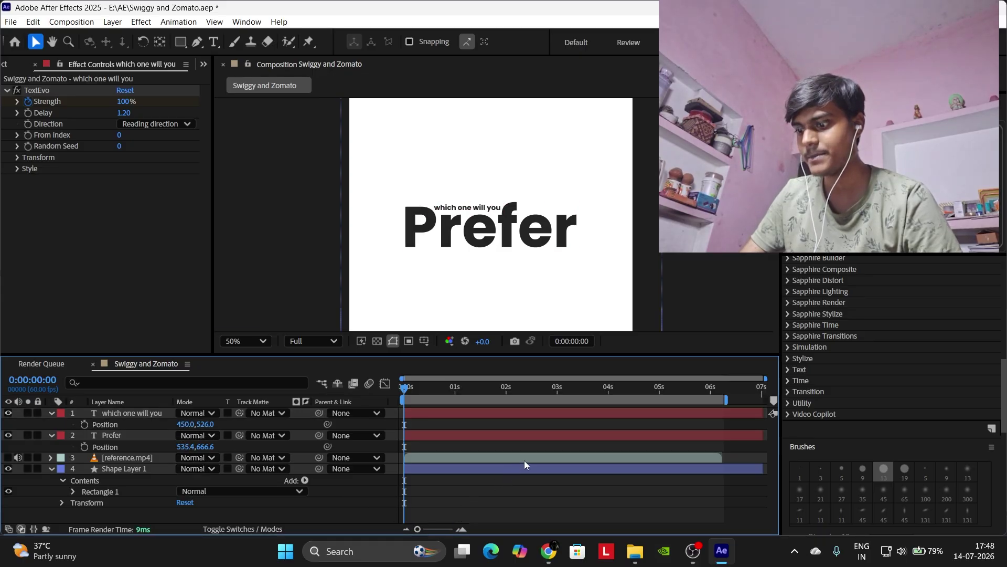
scroll(490, 274, down, 2)
scroll(490, 275, up, 2)
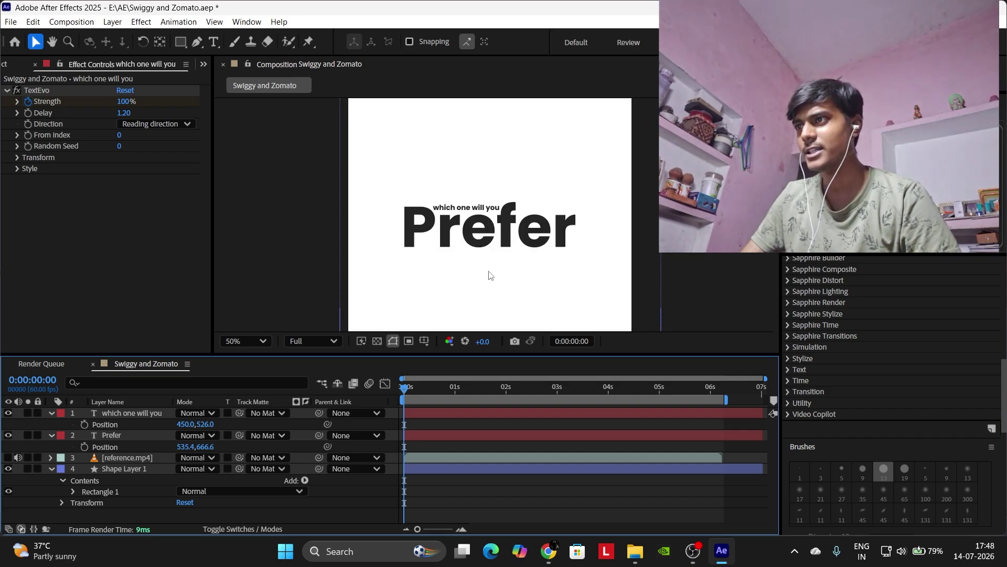
scroll(490, 275, down, 2)
scroll(491, 275, up, 3)
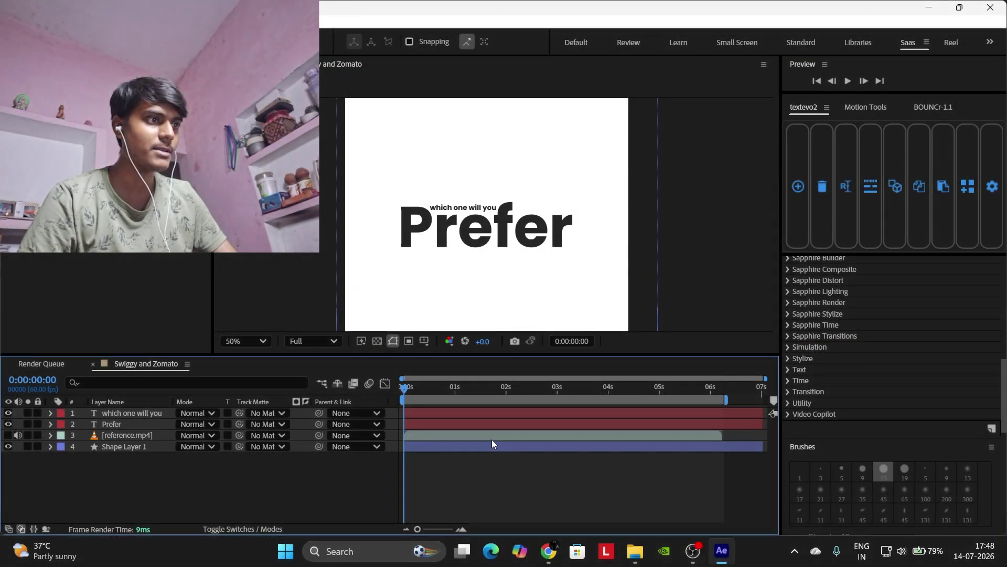
Change the Prefer text's fill colour to dark grey 4B4B4B.
click(485, 424)
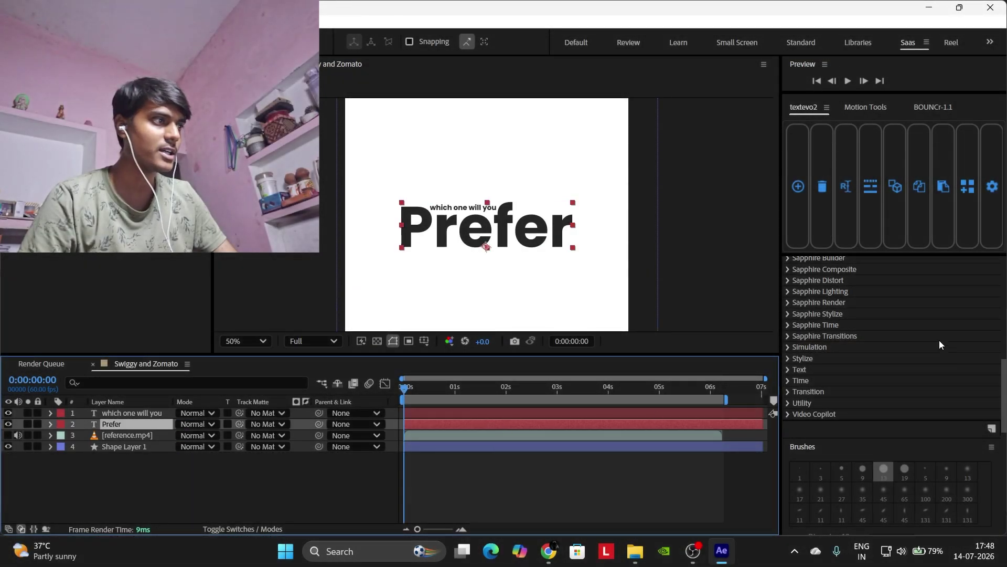
scroll(939, 340, up, 10)
click(849, 264)
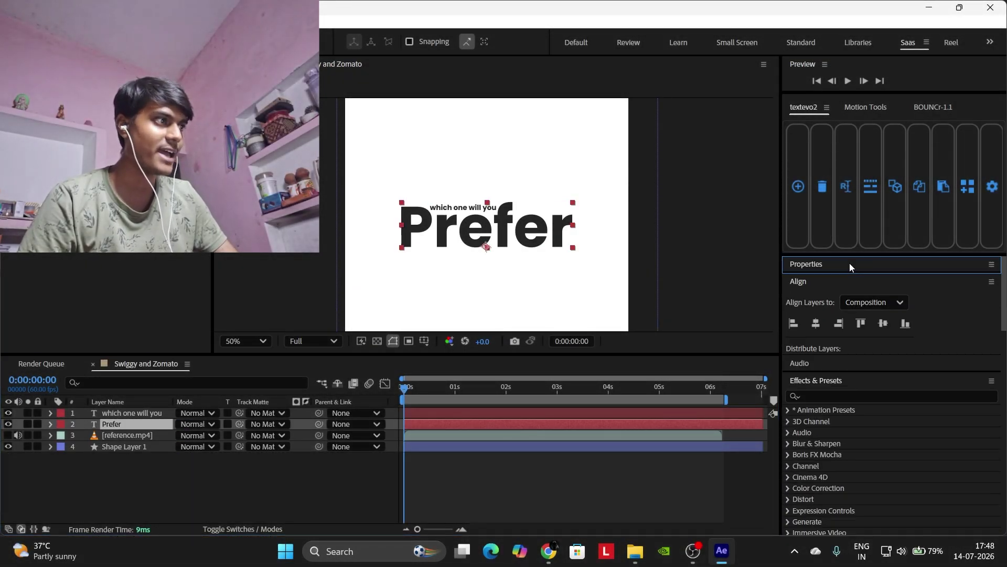
click(840, 269)
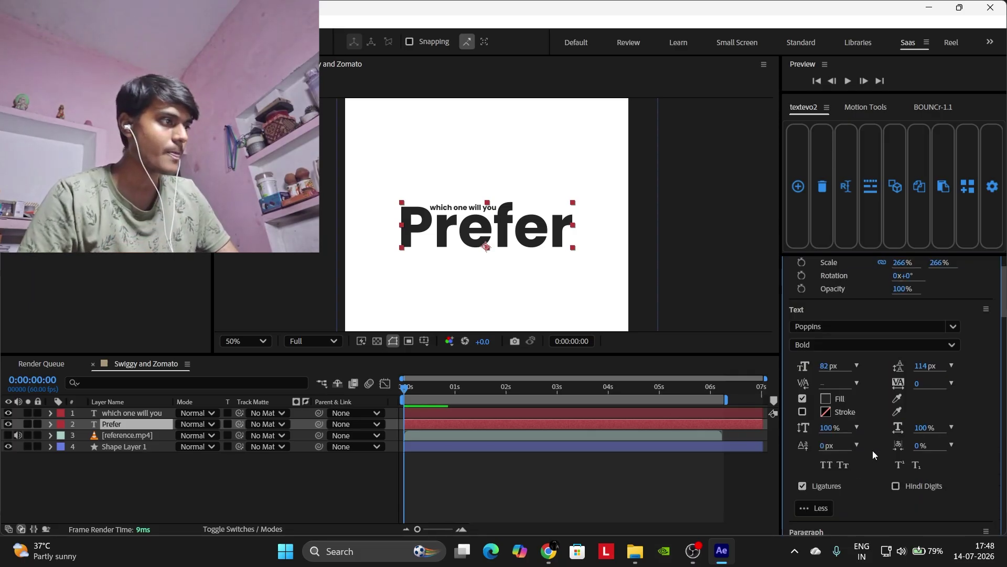
scroll(874, 449, down, 2)
click(827, 400)
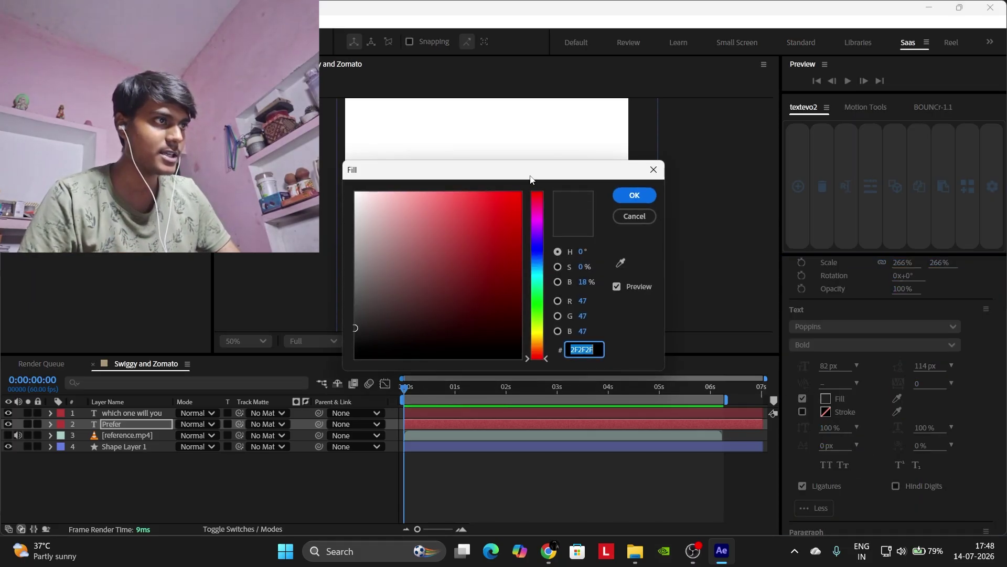
drag(530, 178, 872, 160)
click(694, 295)
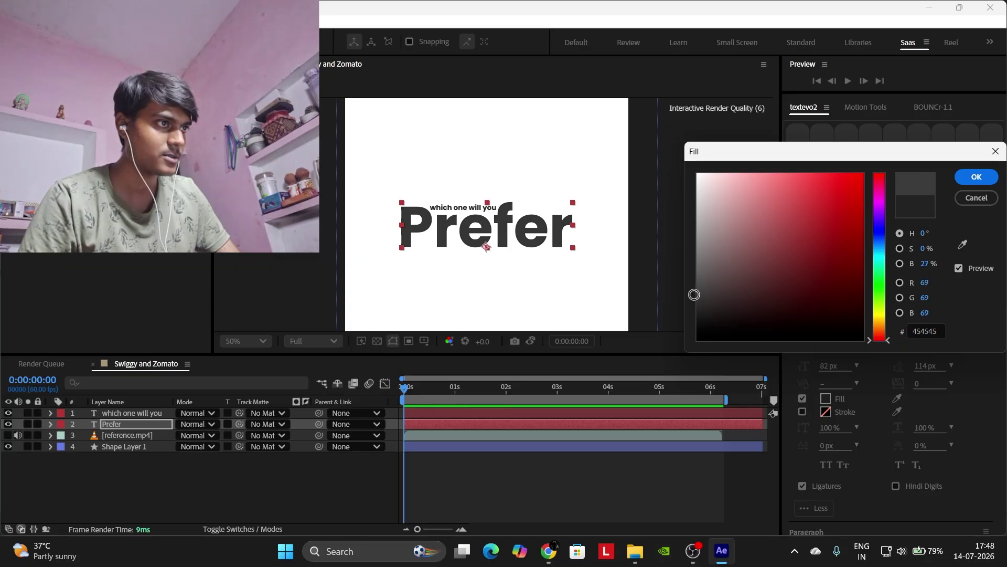
drag(694, 294, 693, 282)
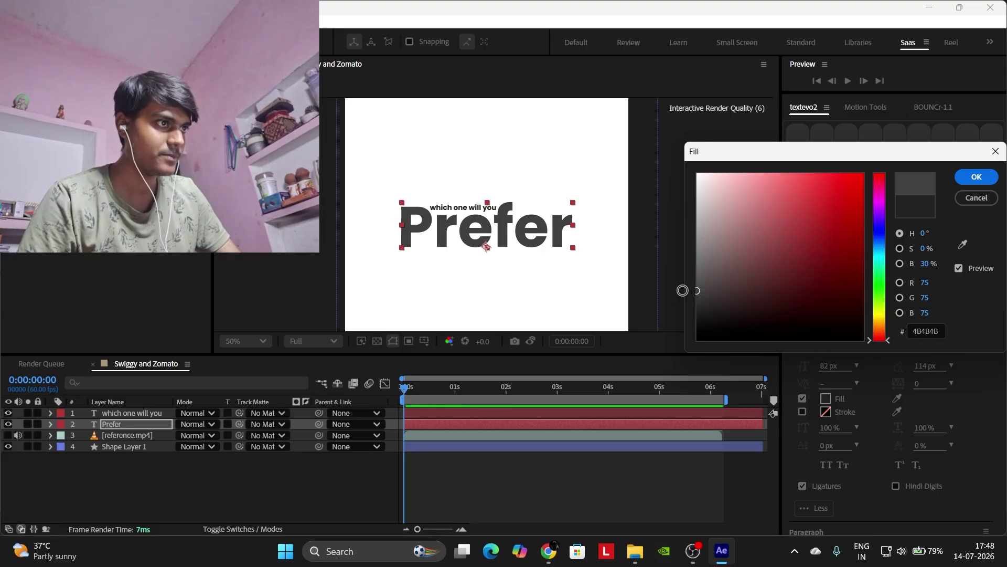
click(939, 333)
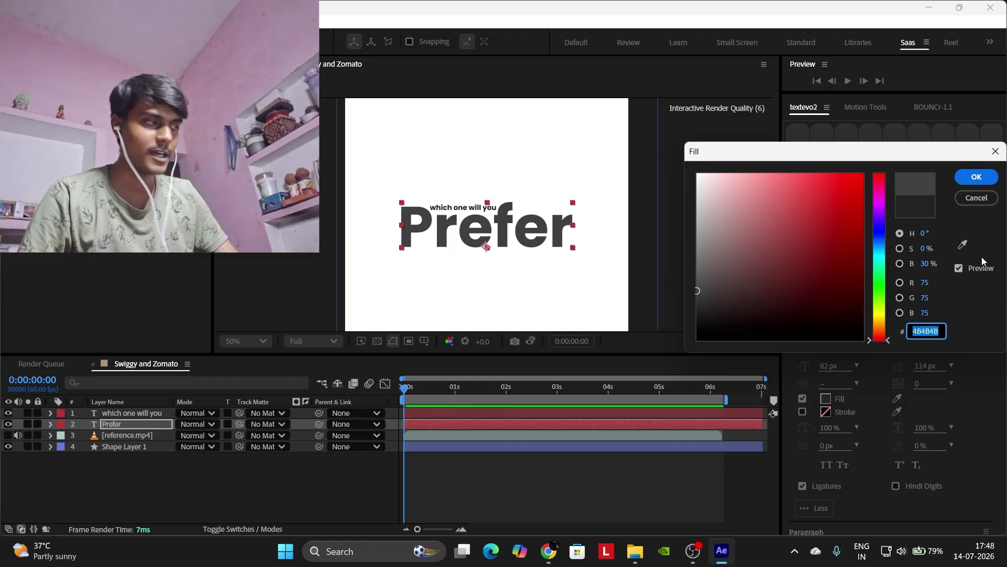
click(976, 177)
Give the "which one will you" text the same 4B4B4B fill colour as Prefer.
click(590, 422)
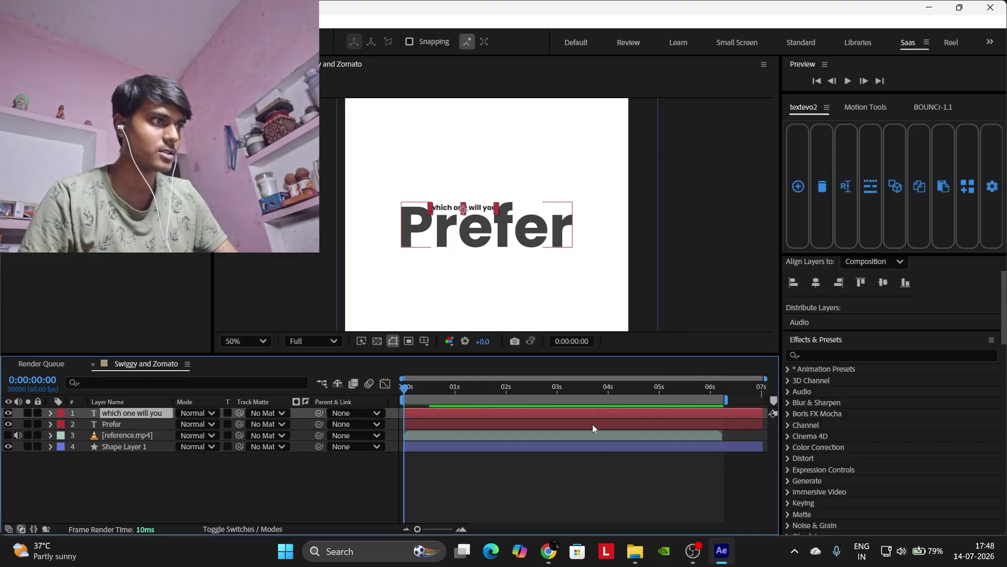
click(563, 413)
click(831, 261)
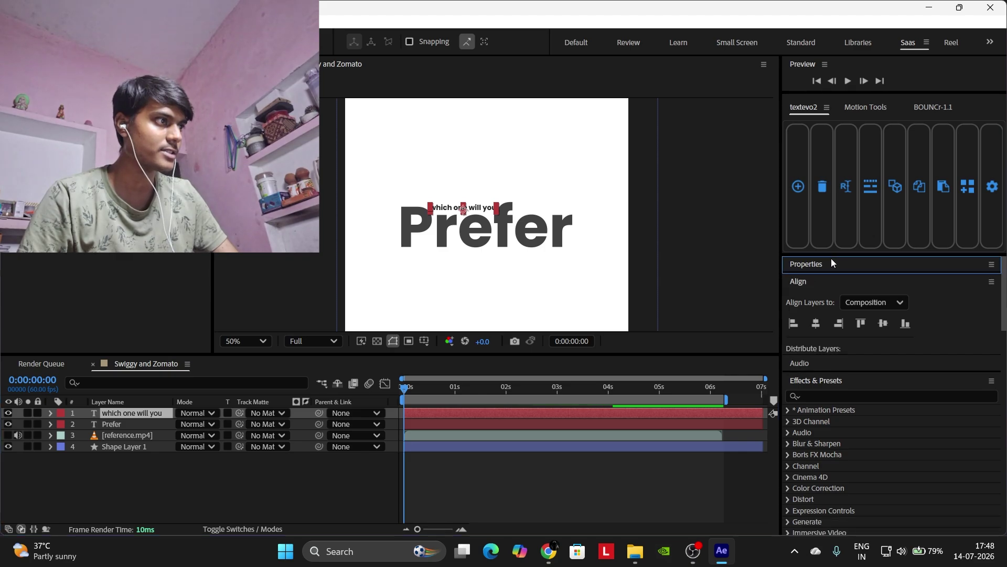
click(833, 262)
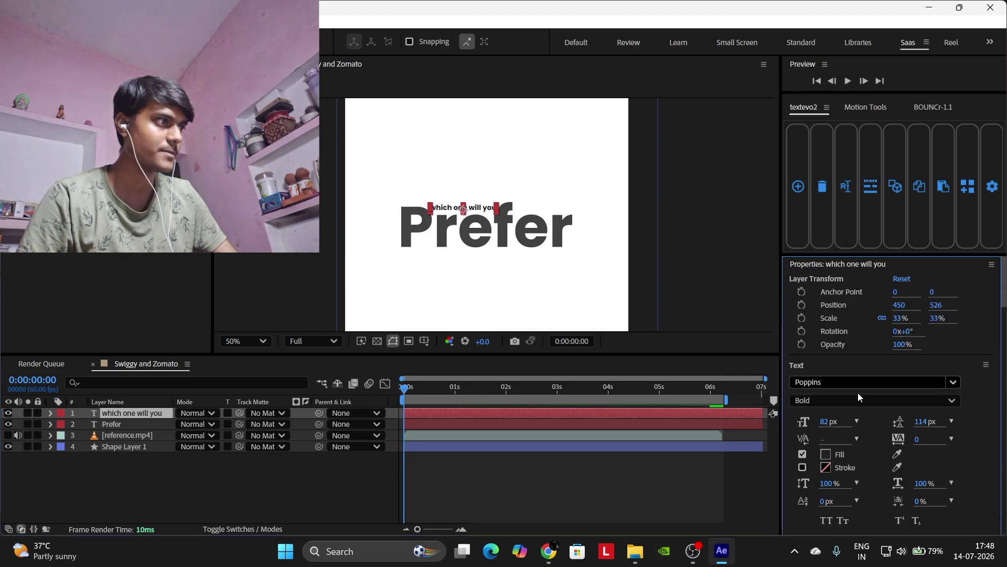
click(828, 455)
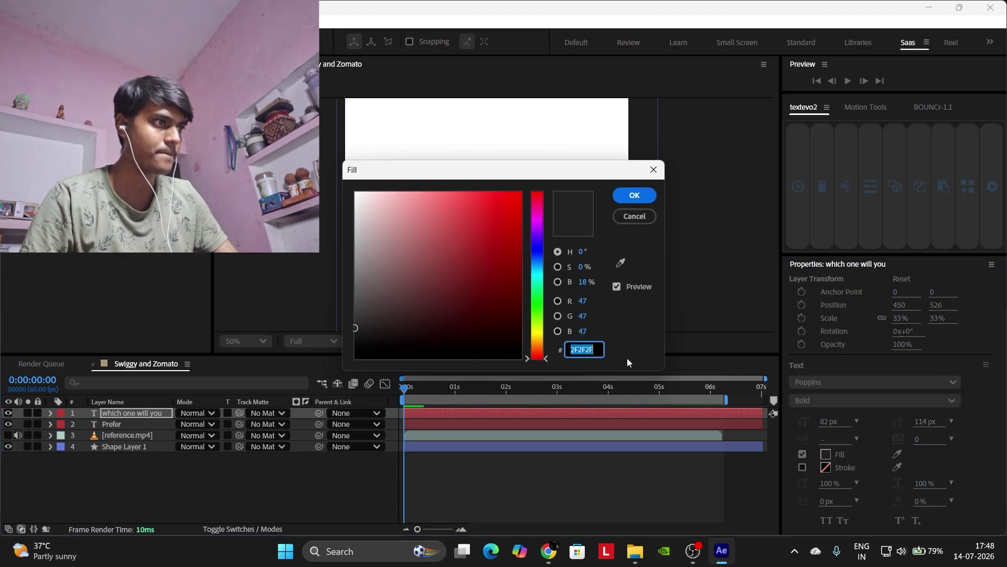
text(4B4B4B)
click(638, 195)
click(612, 509)
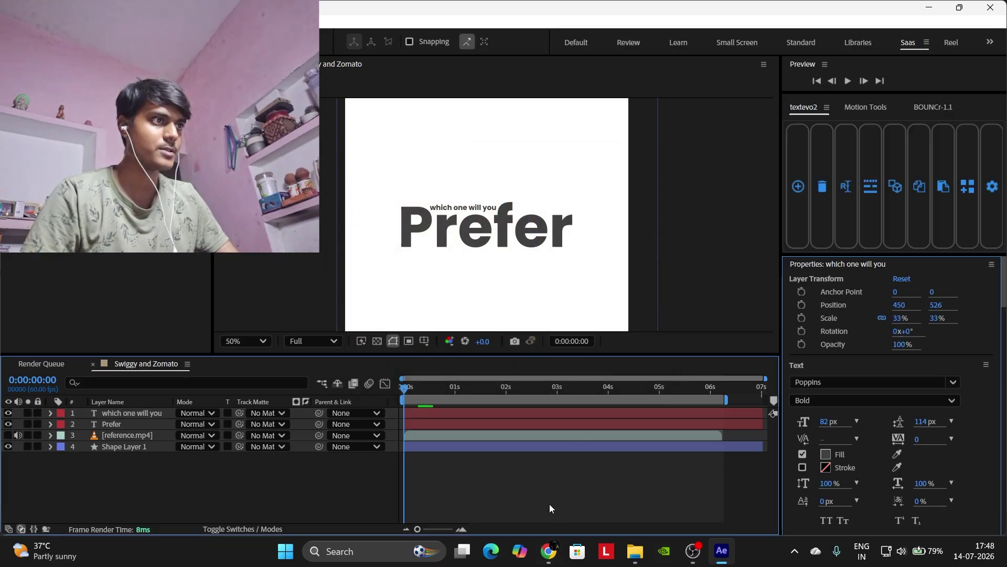
Search the effects for "gradient" and apply Gradient Ramp to the Prefer layer.
click(832, 406)
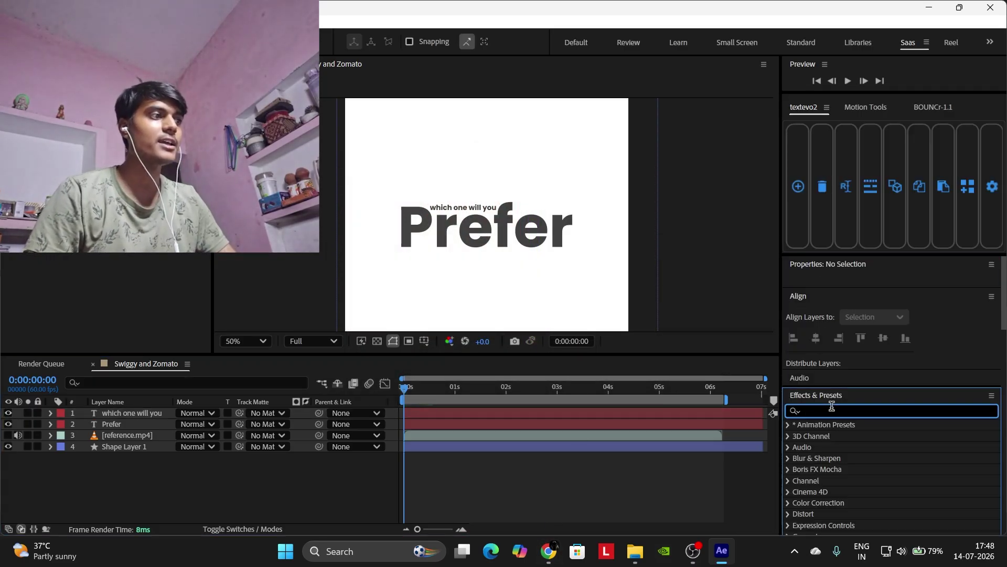
text(gradien)
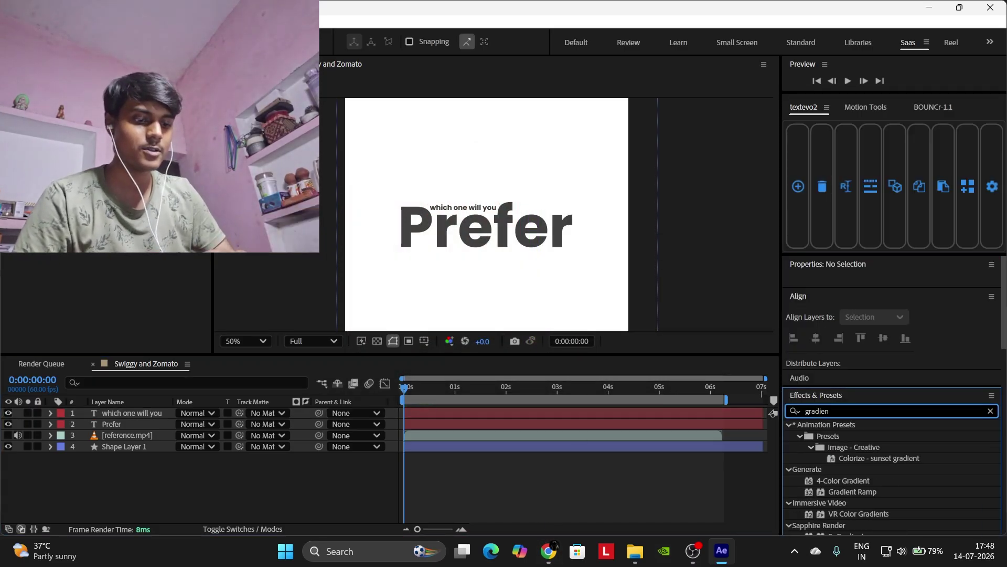
text(t)
scroll(850, 459, down, 3)
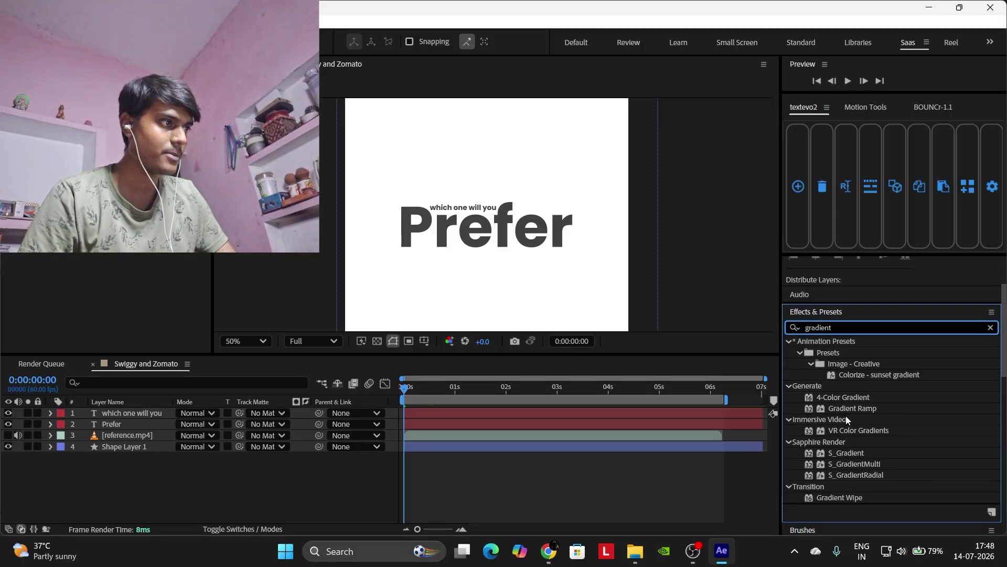
drag(847, 409, 624, 424)
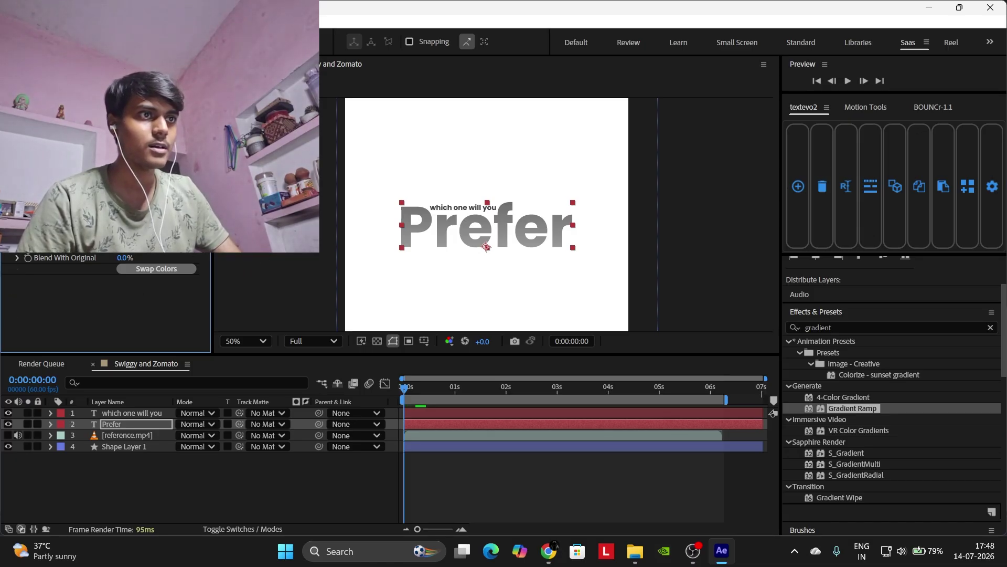
Set the Gradient Ramp's start colour on Prefer to the dark grey used for the text.
click(121, 202)
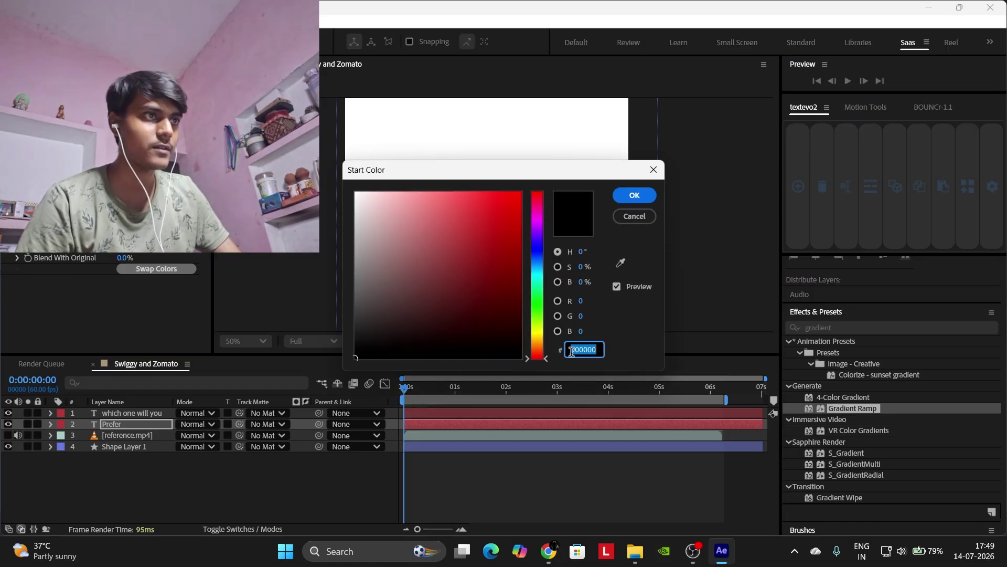
text(999999)
click(634, 195)
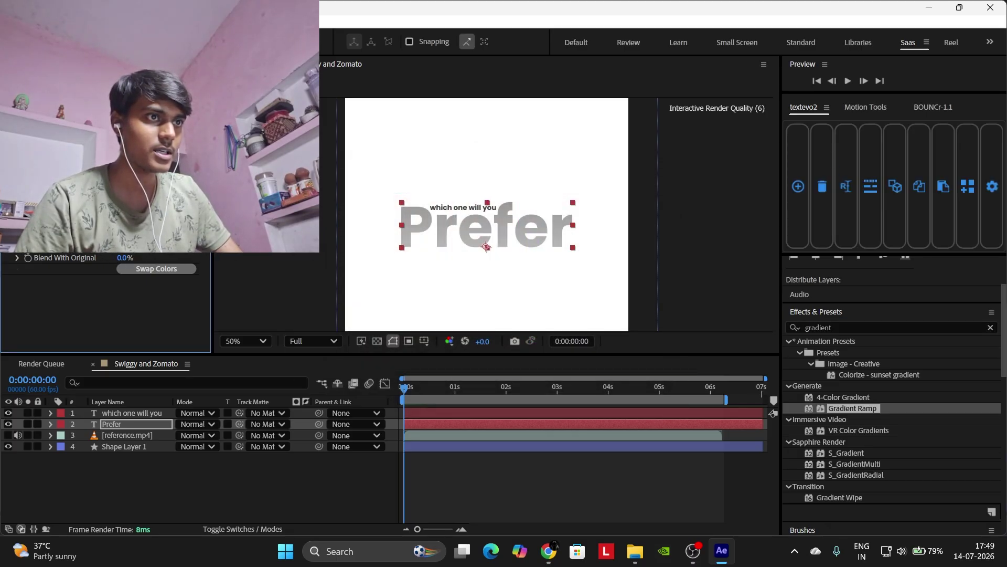
click(486, 246)
mouse_move(487, 247)
mouse_down()
mouse_move(488, 213)
mouse_move(486, 247)
mouse_move(475, 245)
mouse_move(490, 240)
mouse_up()
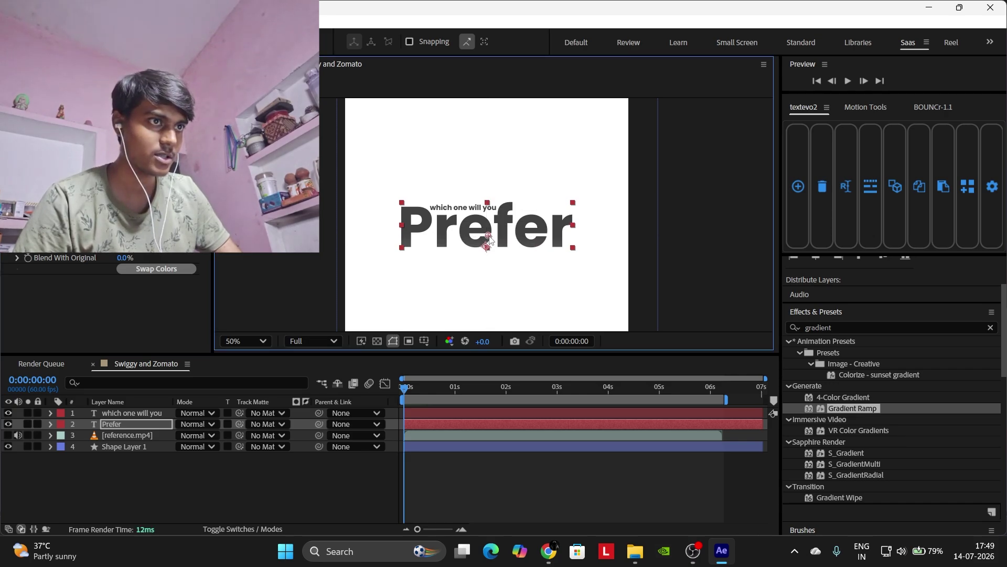
click(156, 235)
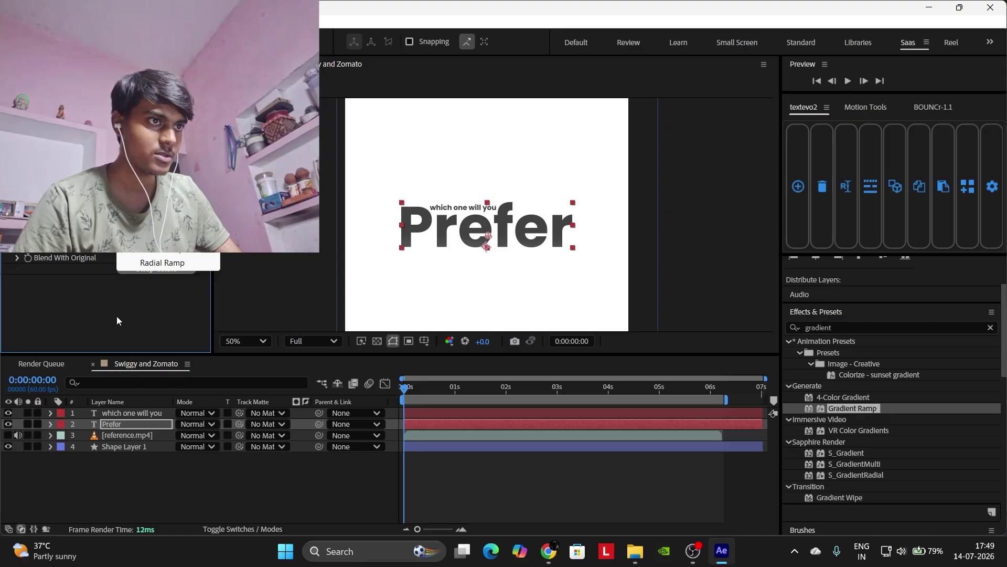
click(158, 251)
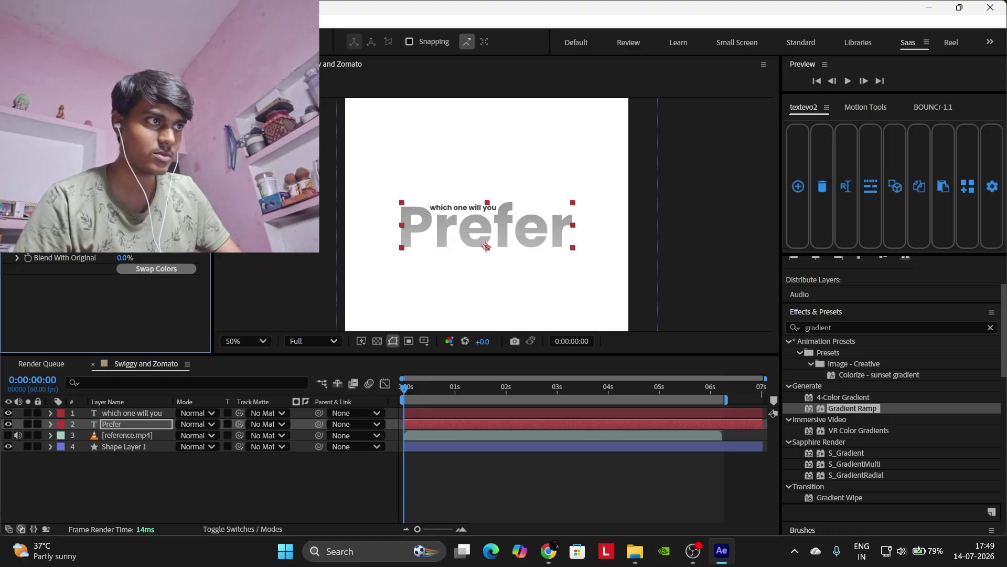
Place the ramp's start point inside the Prefer letters and its end point just below them, so the text fades towards its base.
drag(487, 246, 491, 220)
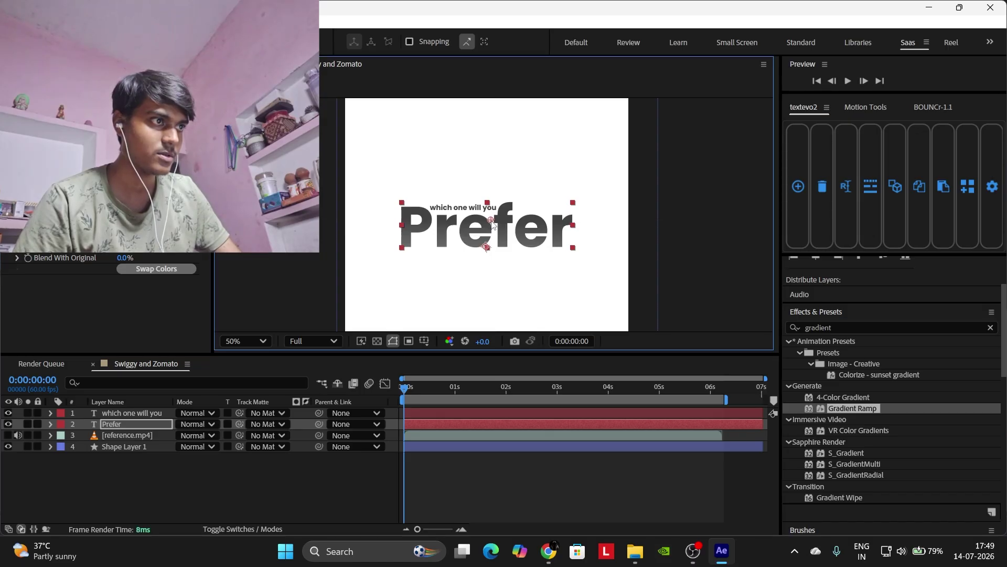
drag(486, 247, 491, 277)
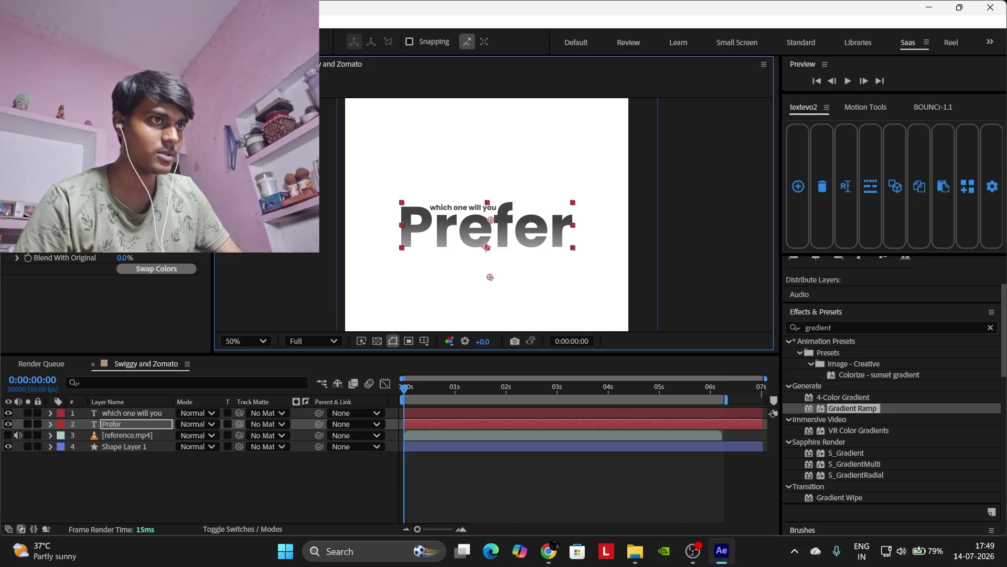
drag(157, 231, 152, 231)
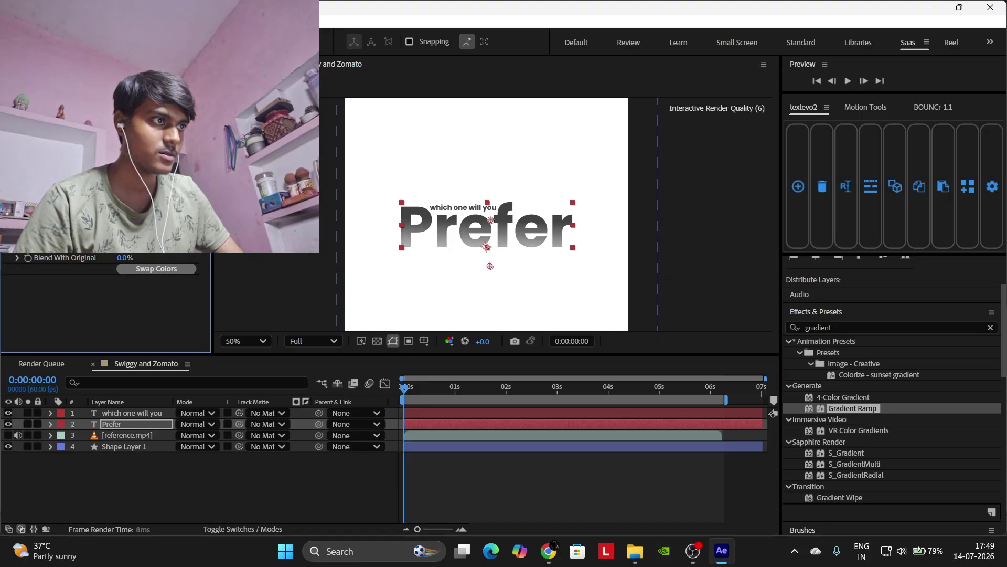
click(477, 487)
scroll(474, 280, down, 1)
scroll(474, 281, up, 1)
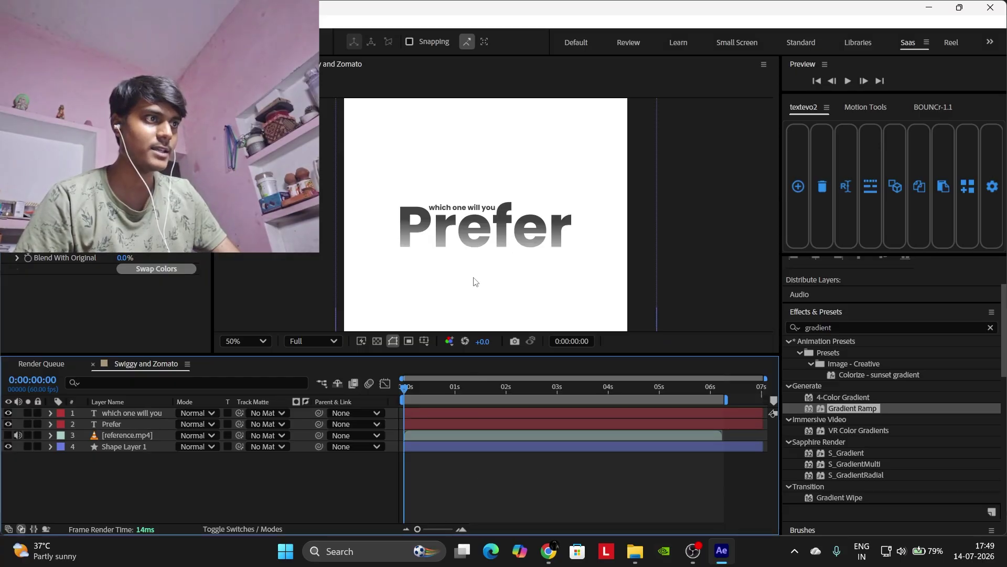
In the TextEvo transform of "which one will you", shift the text horizontally to the right and set Opacity to 0%.
click(137, 414)
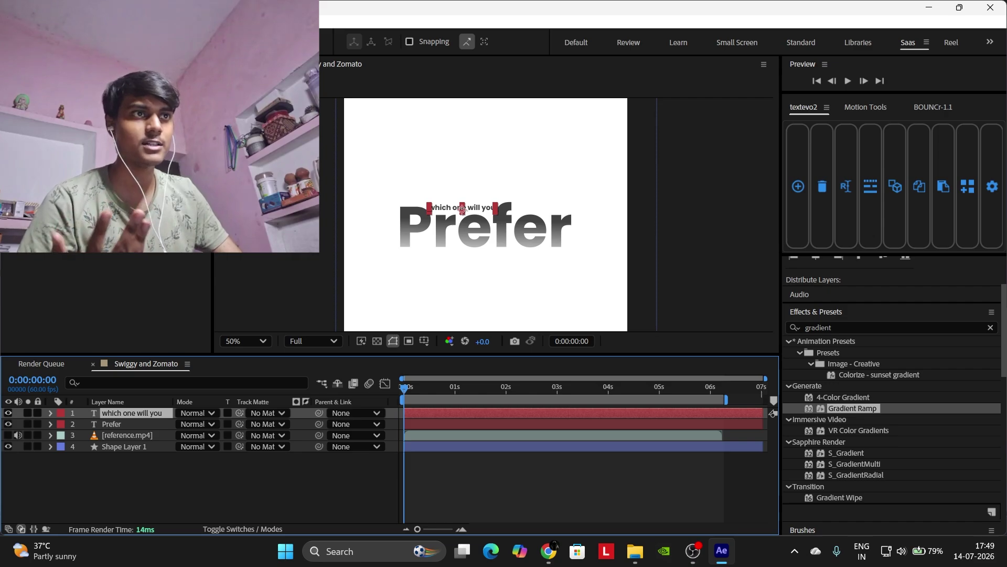
click(108, 164)
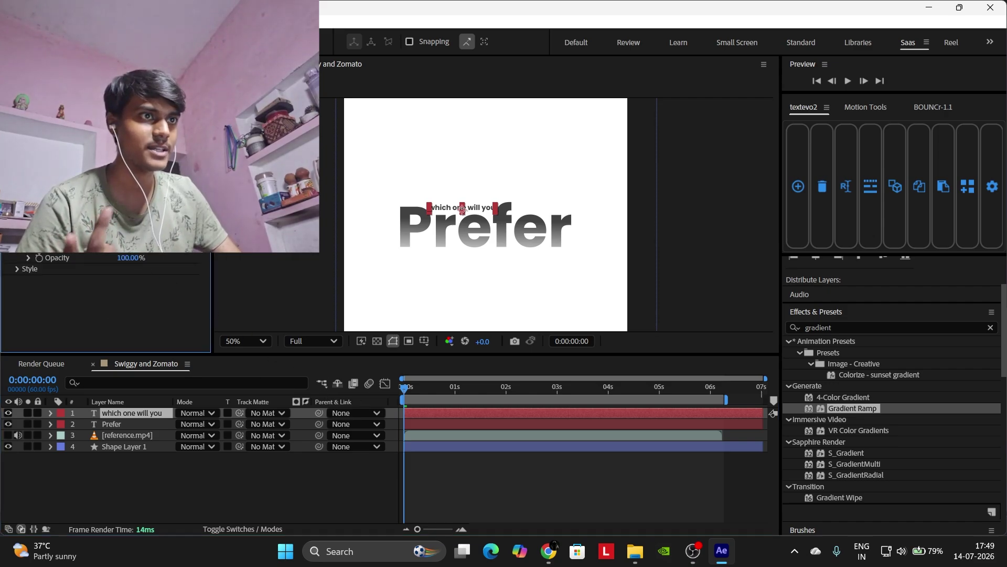
drag(125, 214, 98, 214)
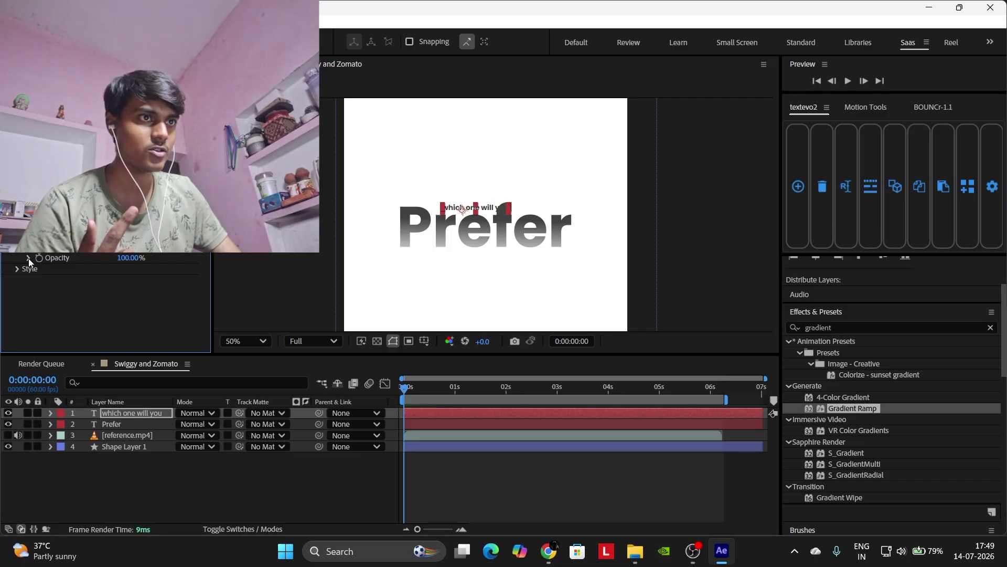
click(128, 258)
text(0)
key(Return)
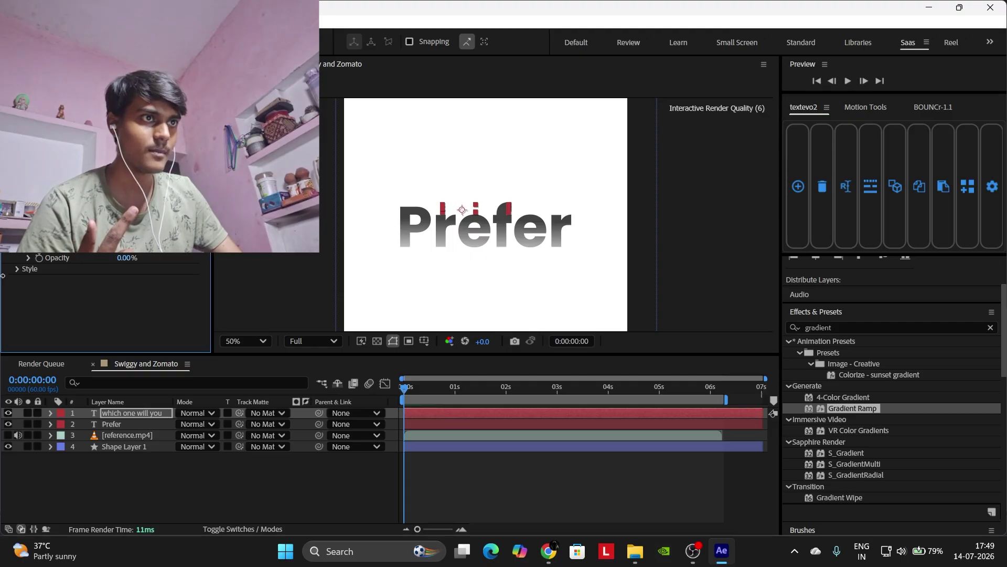
Play the composition from the start to check the letter-by-letter reveal of "which one will you".
click(510, 497)
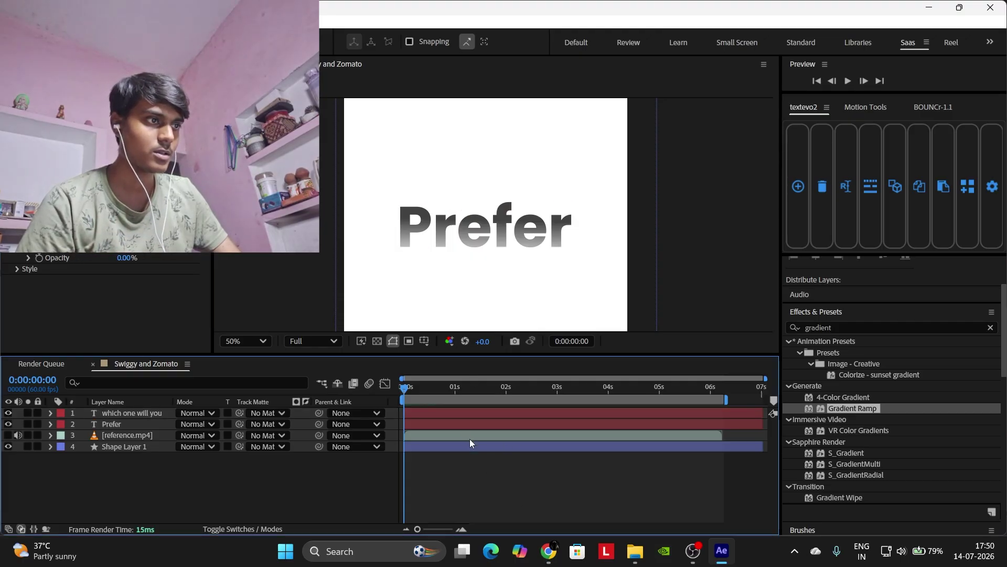
key(space)
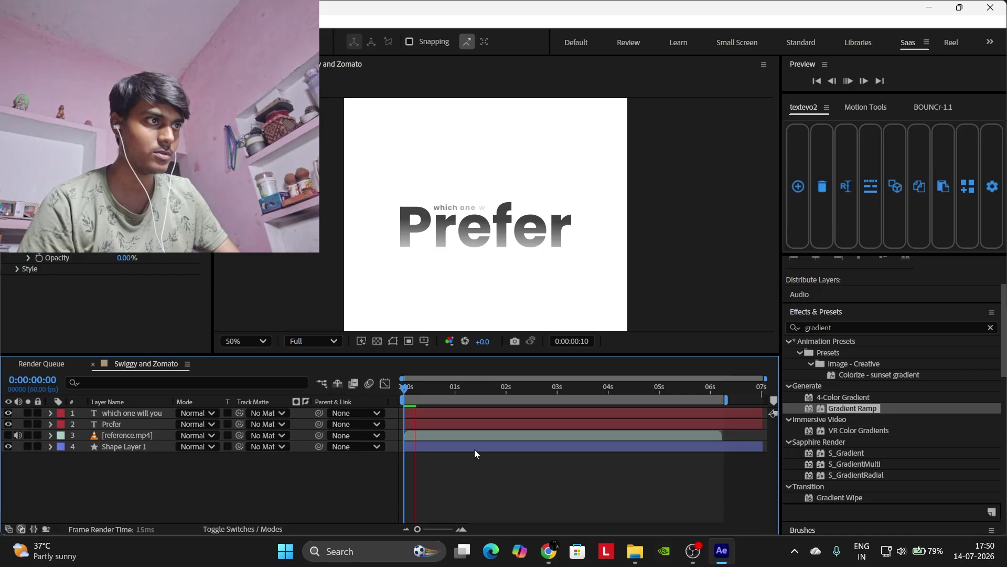
key(space)
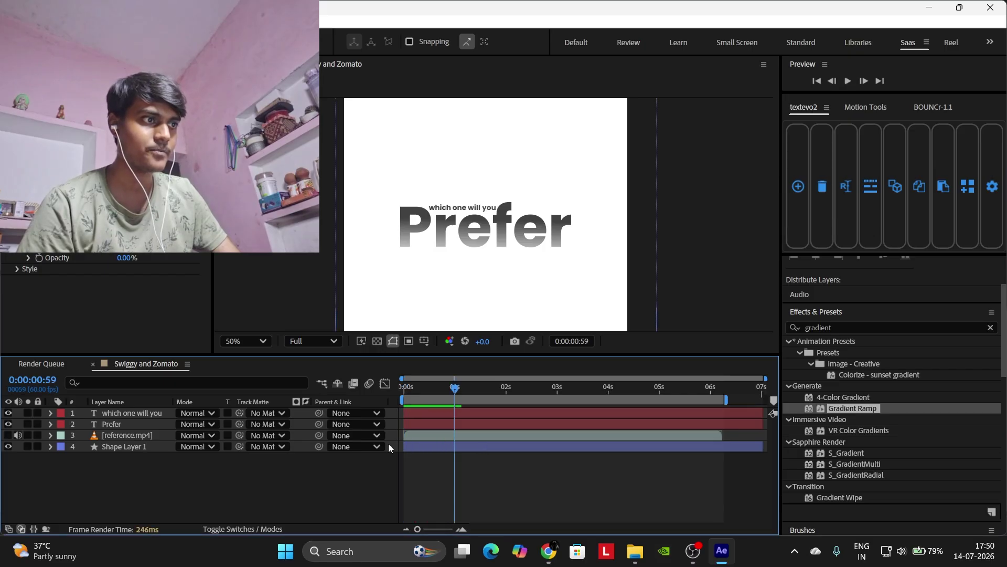
key(space)
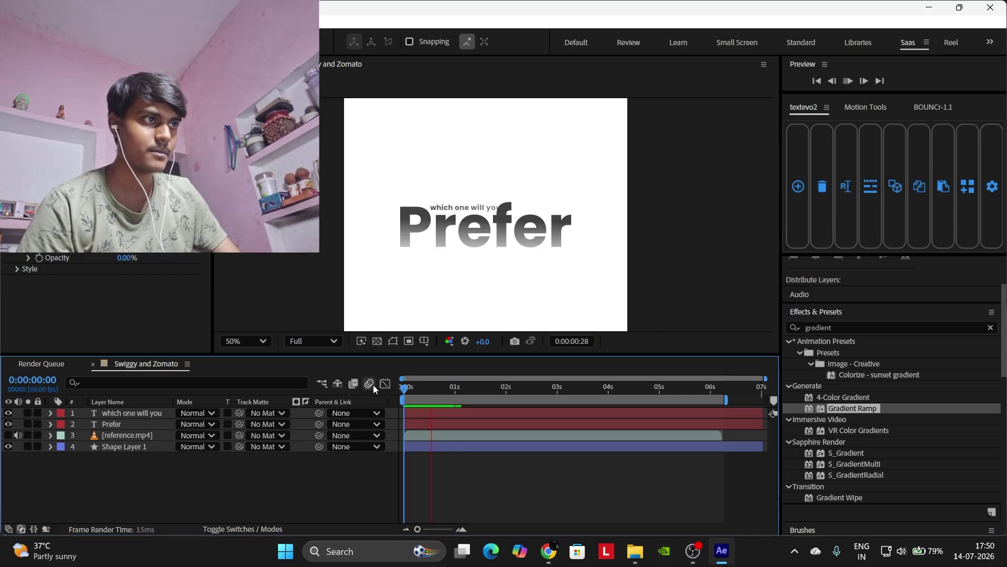
key(space)
Show the reference video without the two text layers to examine how Prefer enters, and restore the layers' visibility.
click(499, 423)
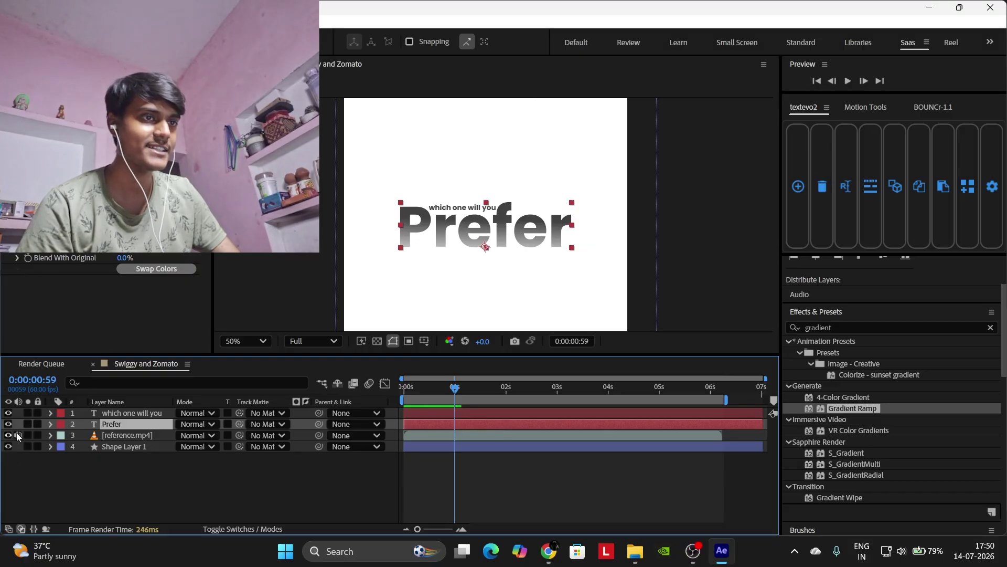
drag(7, 413, 8, 424)
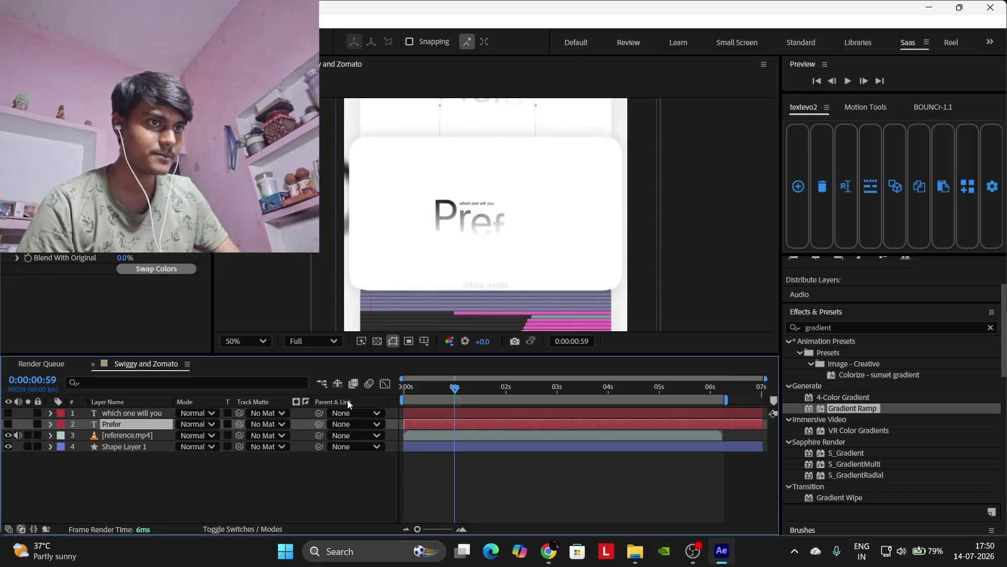
click(8, 424)
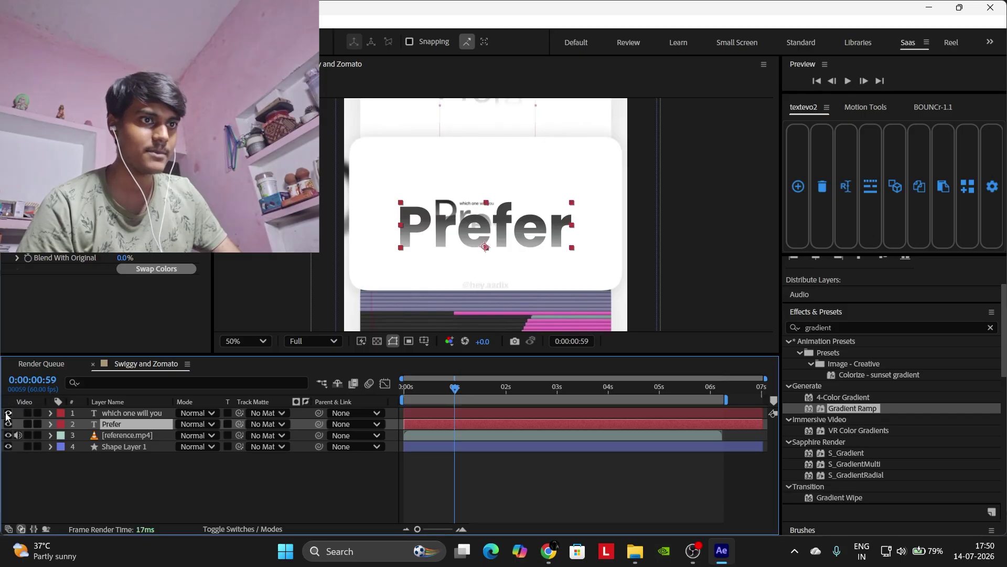
click(7, 413)
click(7, 435)
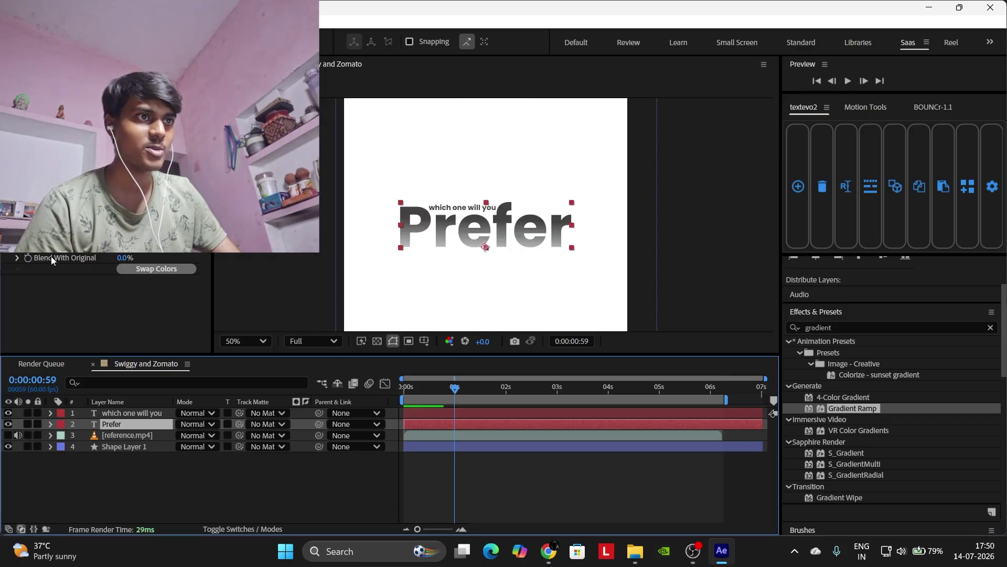
In the TextEvo transform of Prefer, shift the text slightly downward at the first frame and set Opacity to 0%.
scroll(53, 247, up, 3)
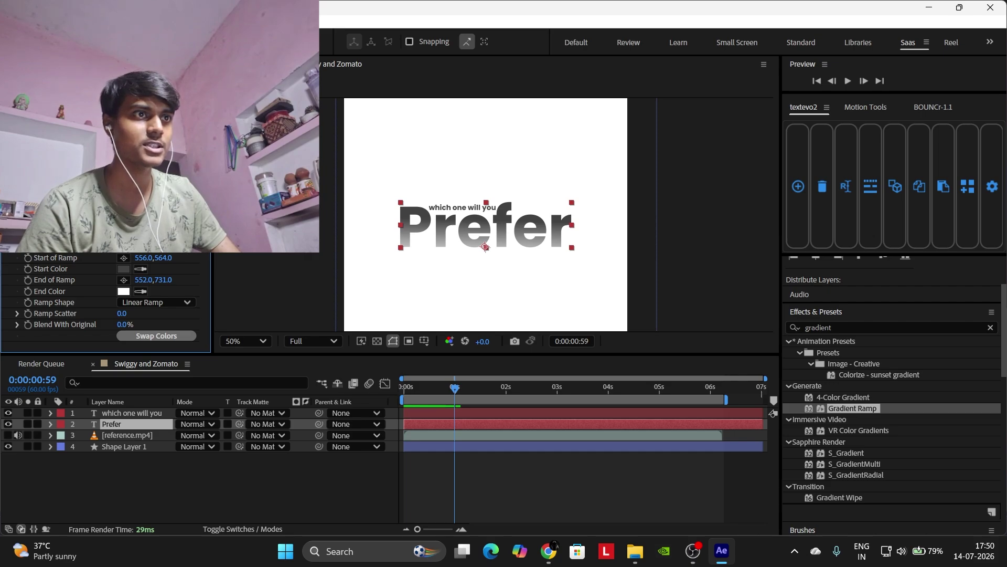
scroll(105, 299, up, 2)
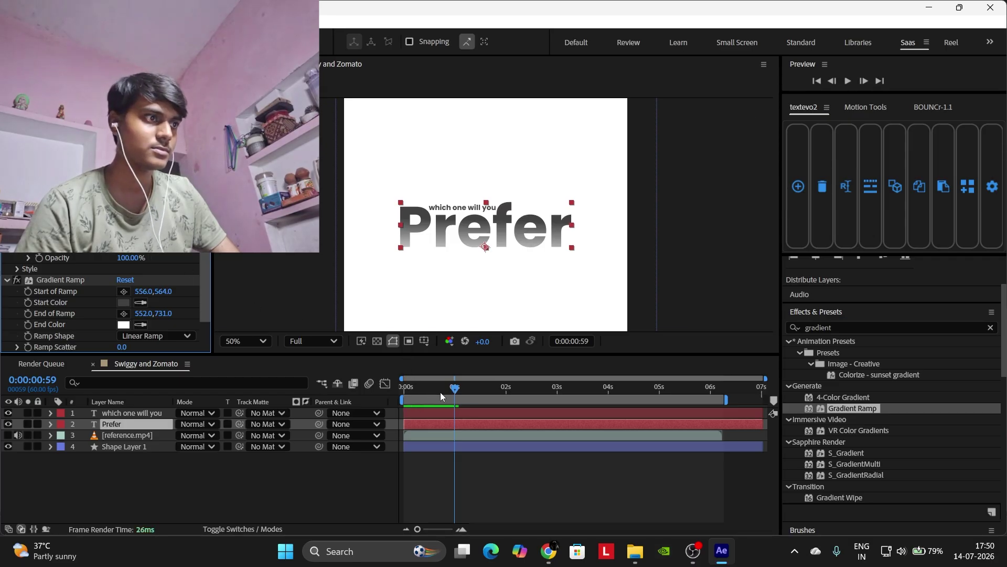
drag(439, 392, 338, 363)
drag(157, 213, 226, 212)
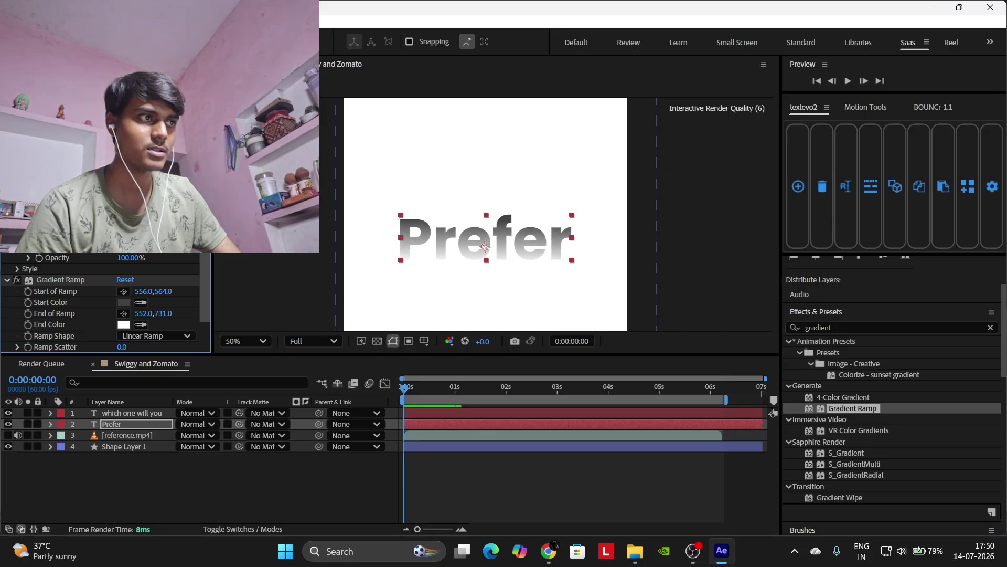
mouse_move(226, 213)
mouse_down()
mouse_move(252, 212)
mouse_move(225, 212)
mouse_up()
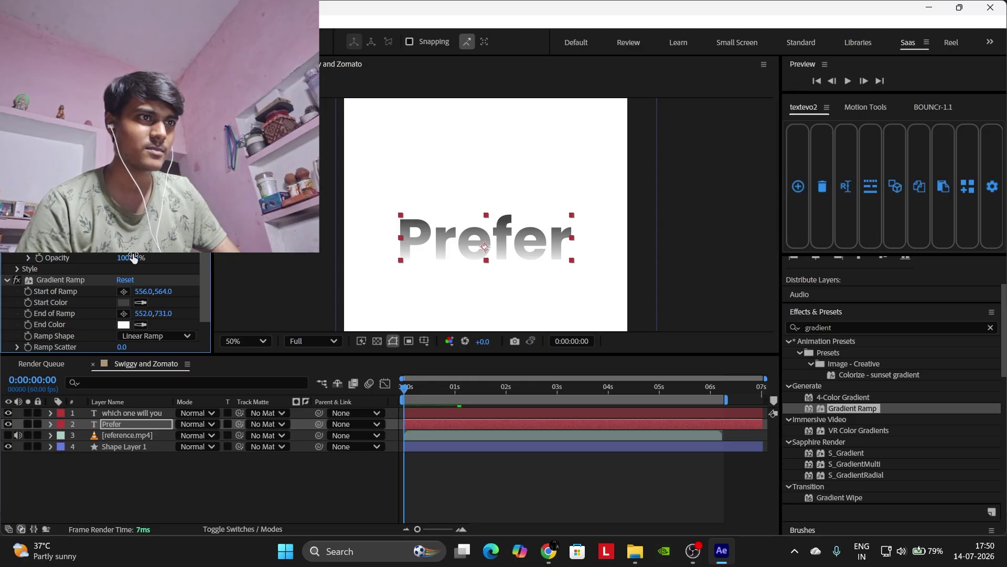
drag(132, 257, 105, 257)
Play the composition to check how Prefer fades and rises into place.
click(458, 459)
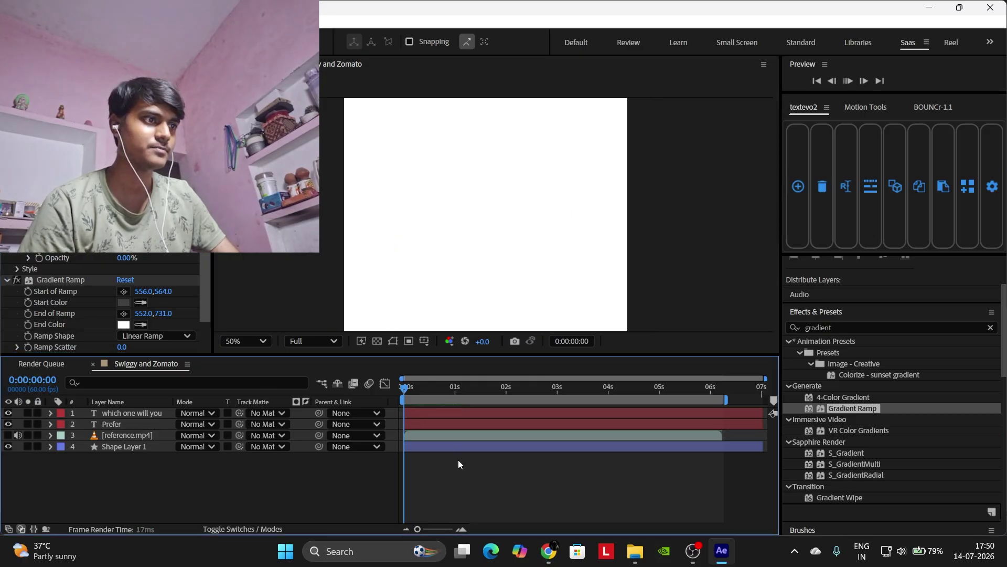
key(space)
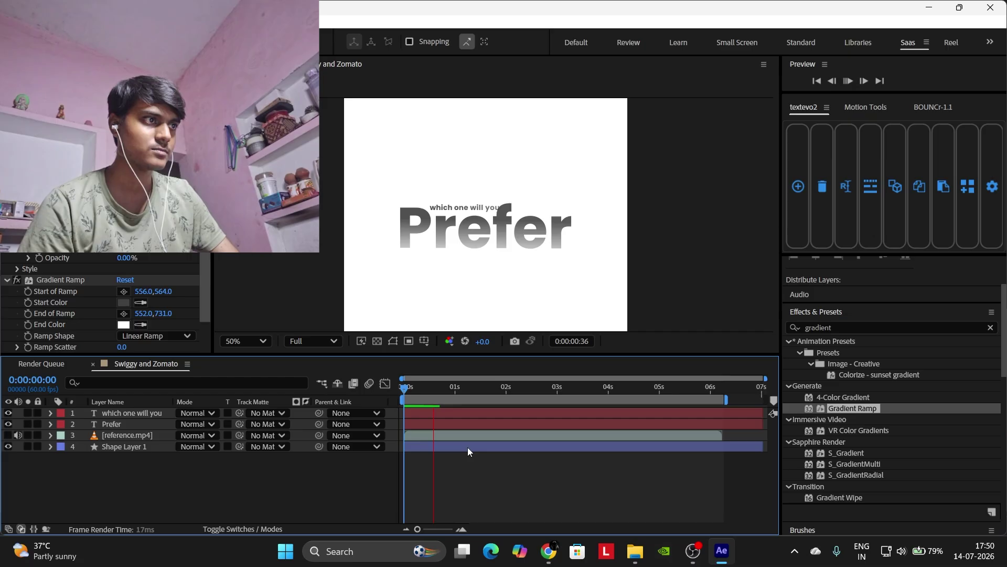
key(space)
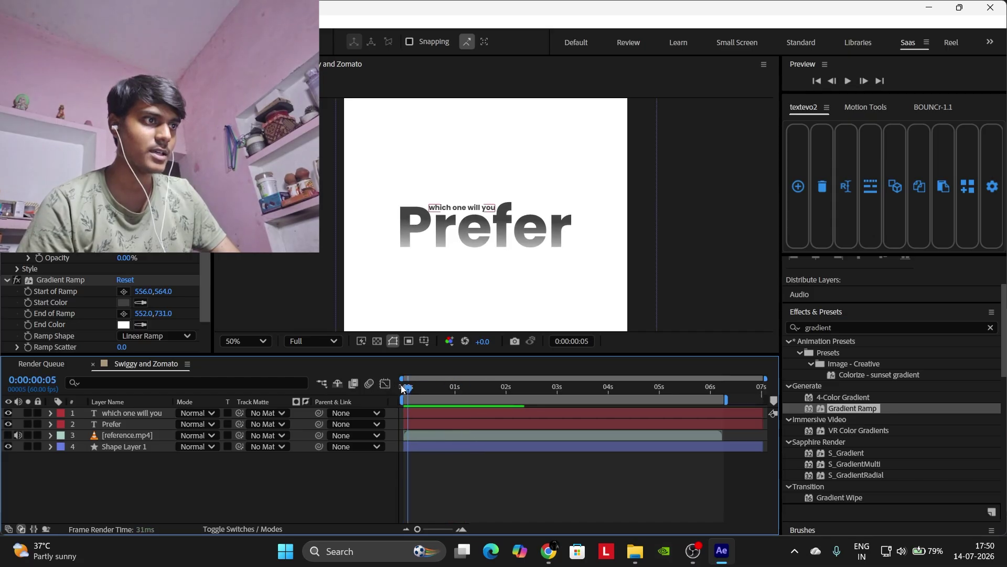
Adjust the TextEvo animation of Prefer so its letters come in one after another instead of as a whole word.
drag(404, 387, 424, 387)
click(485, 247)
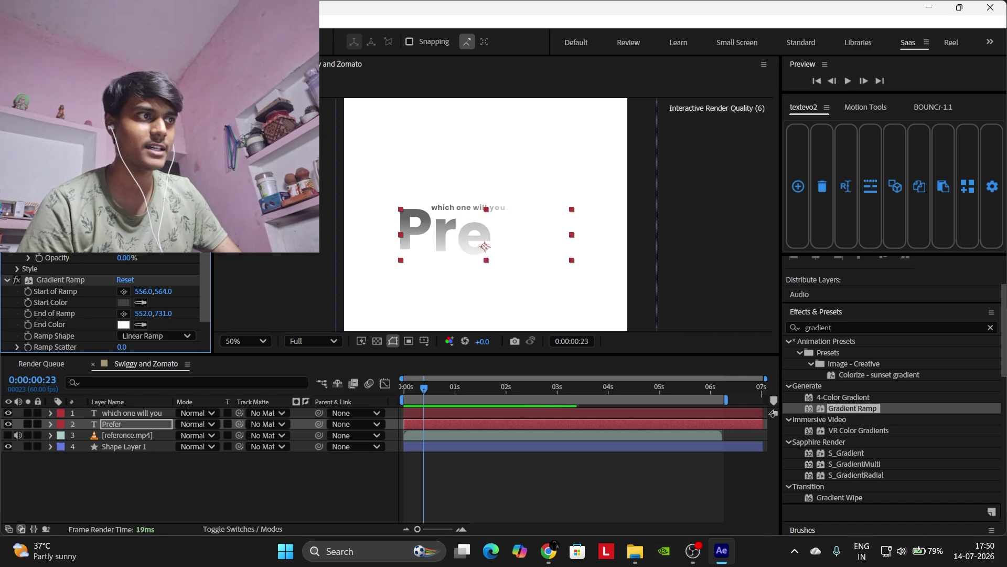
drag(424, 387, 373, 389)
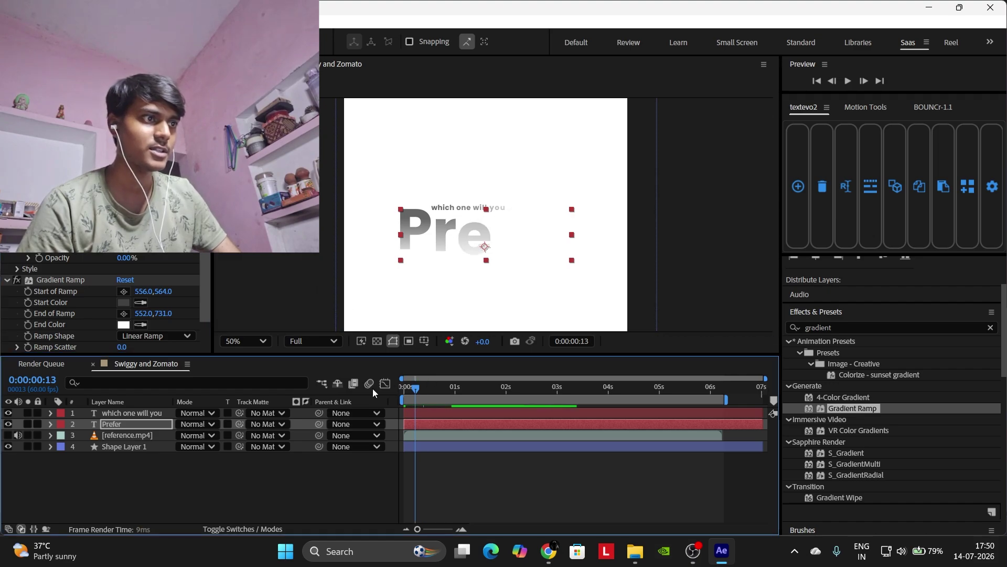
Replay the title animation from the first frame to judge the staggered letters of Prefer.
click(480, 493)
key(space)
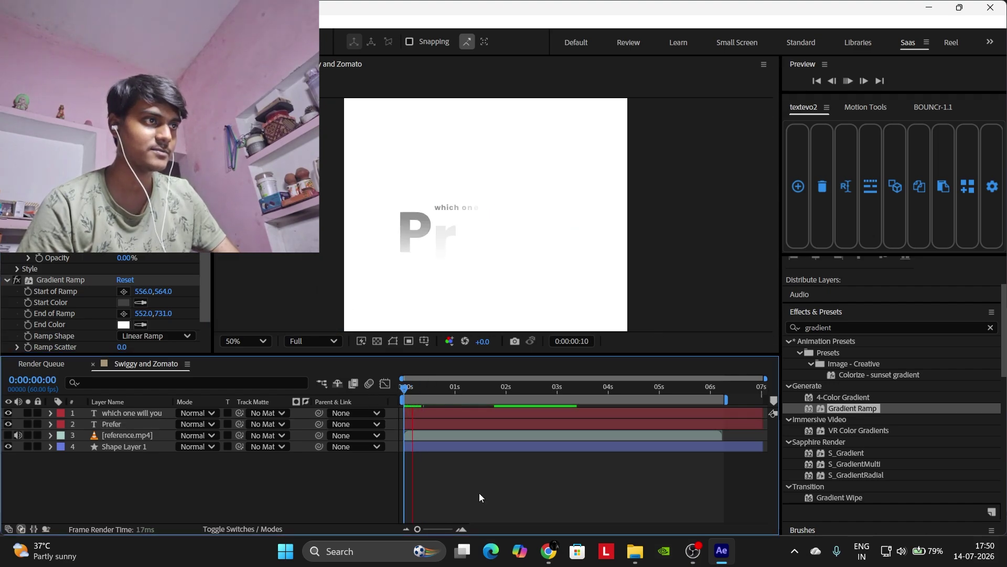
key(space)
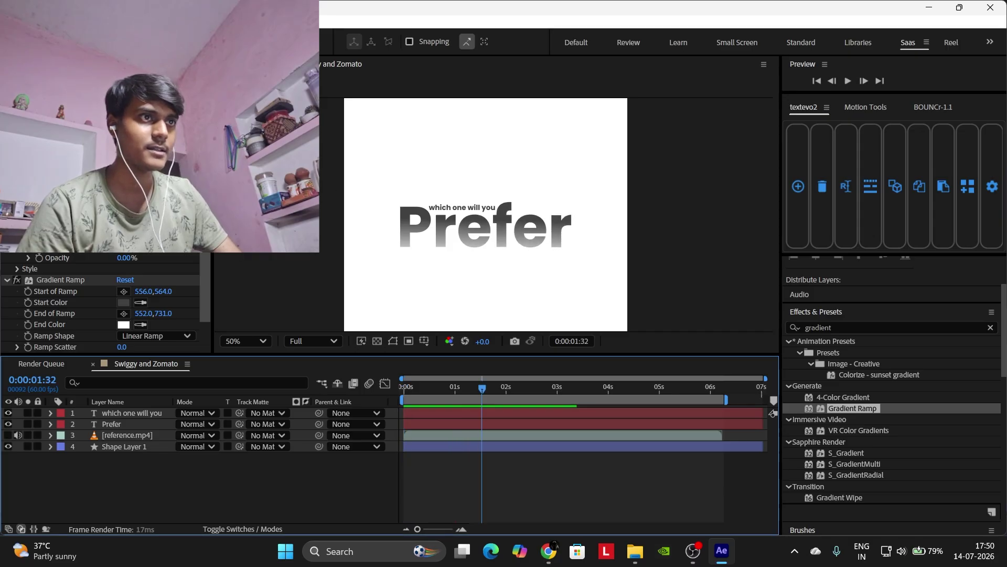
drag(483, 390, 404, 387)
key(space)
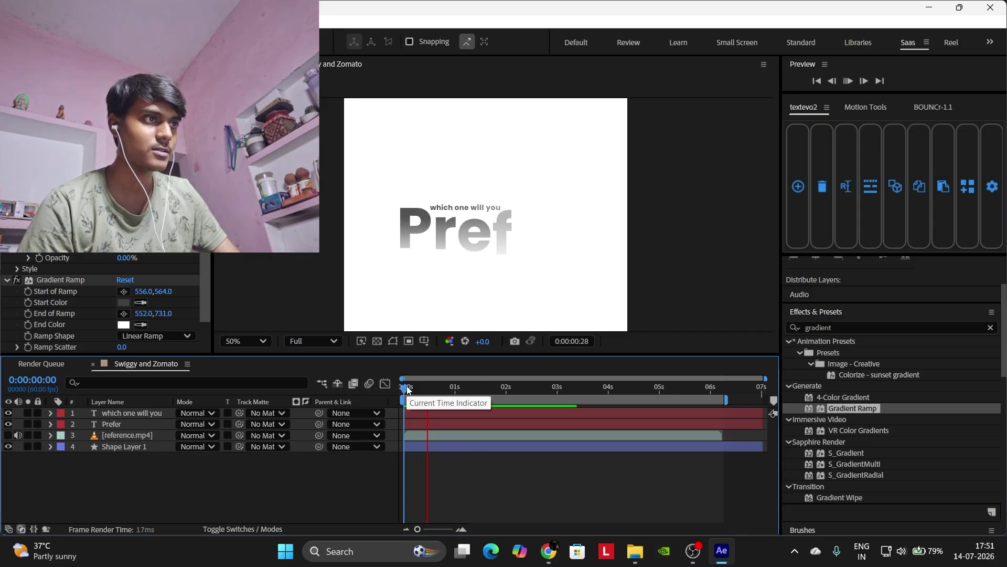
key(space)
Move the end point of Prefer's Gradient Ramp closer beneath the letters, to 554.0, 704.0.
click(393, 341)
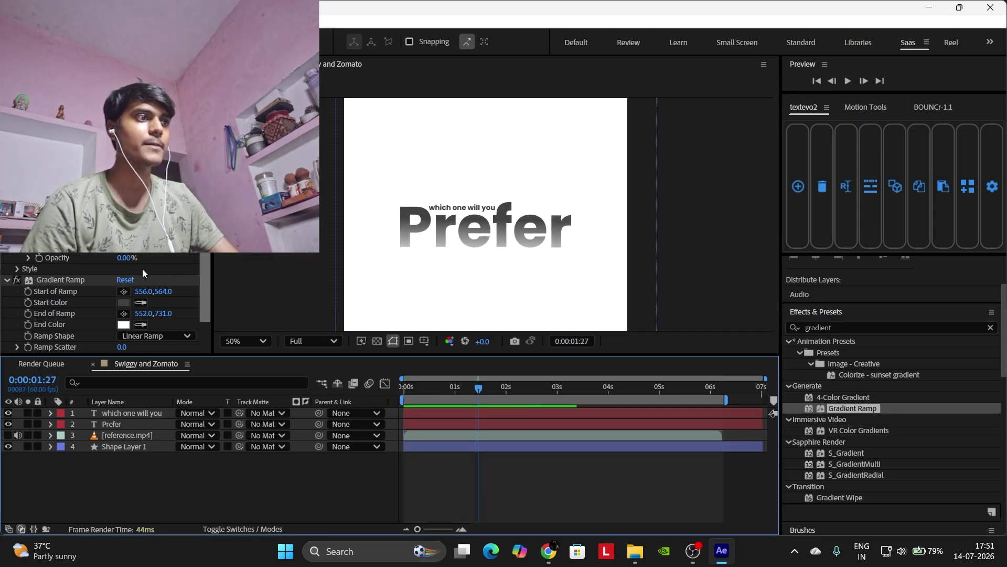
scroll(68, 300, down, 2)
click(124, 291)
click(487, 259)
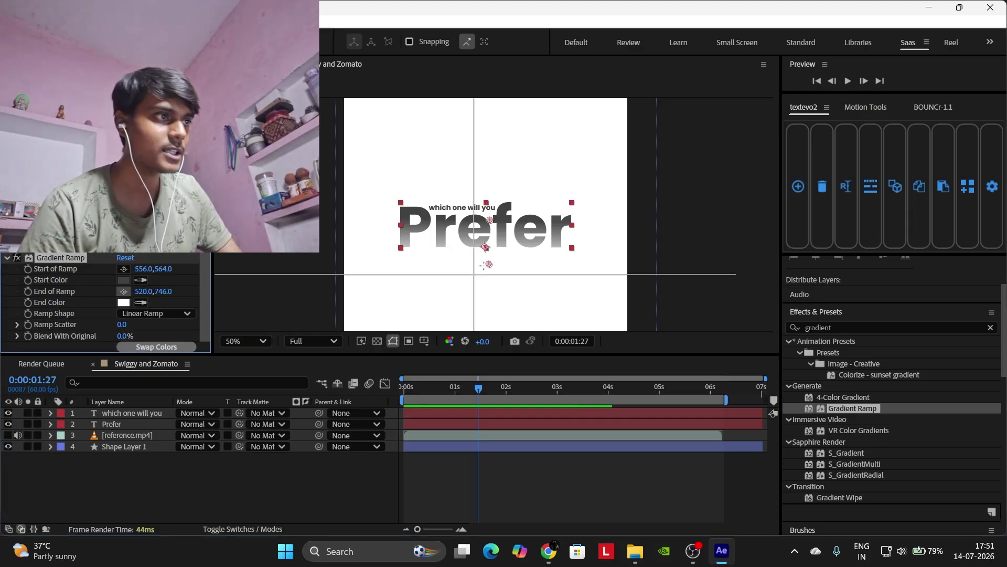
drag(490, 263, 488, 262)
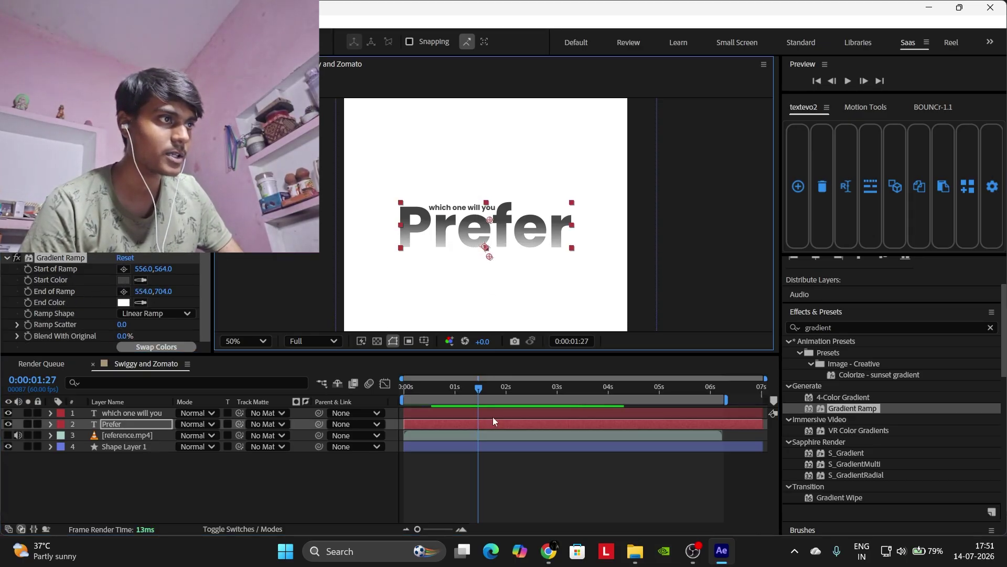
Play the title from the first frame to check the adjusted gradient on Prefer.
click(476, 474)
drag(472, 385, 381, 392)
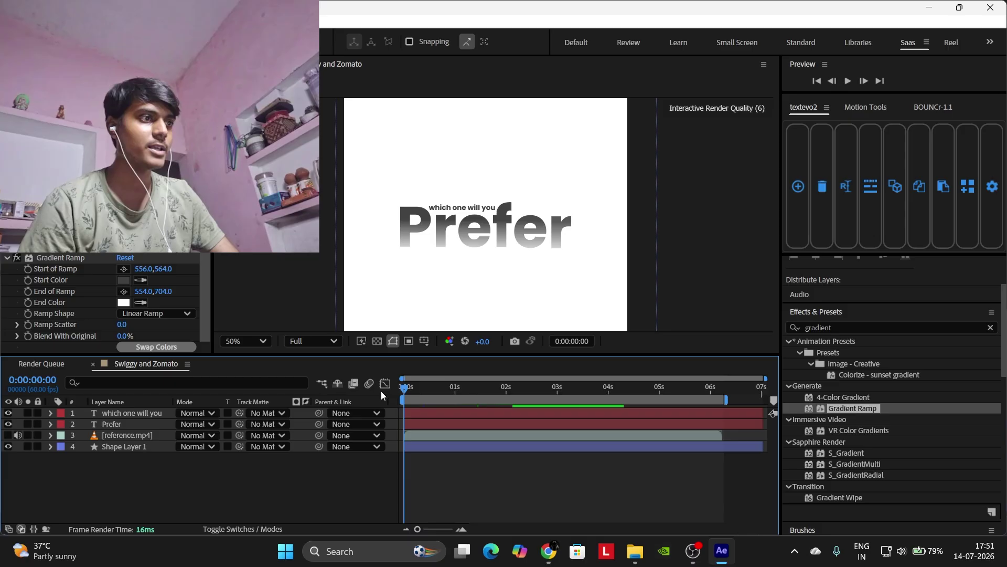
key(space)
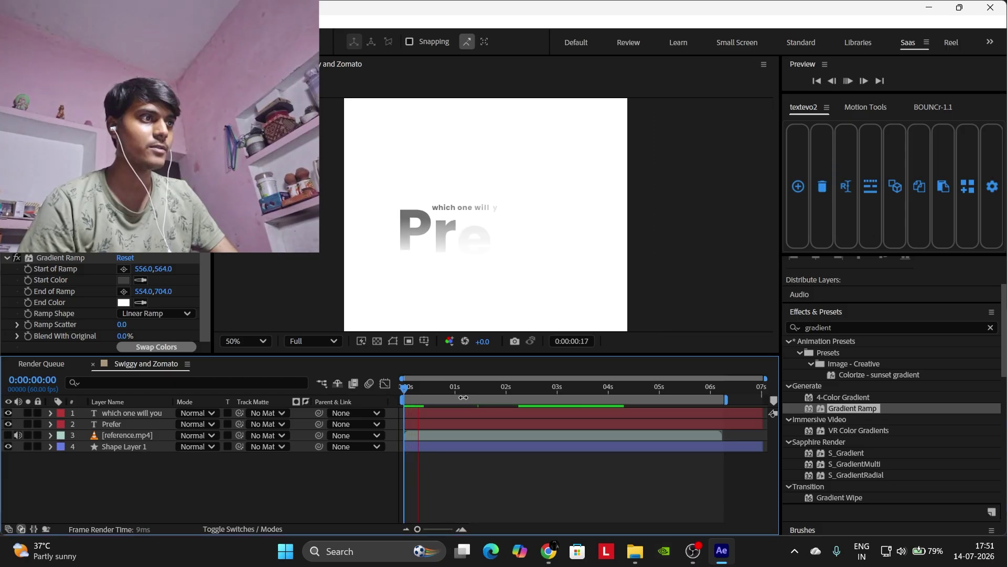
Shift the Prefer layer in time so it starts at 0:00:00:18.
click(458, 422)
key(bracketleft)
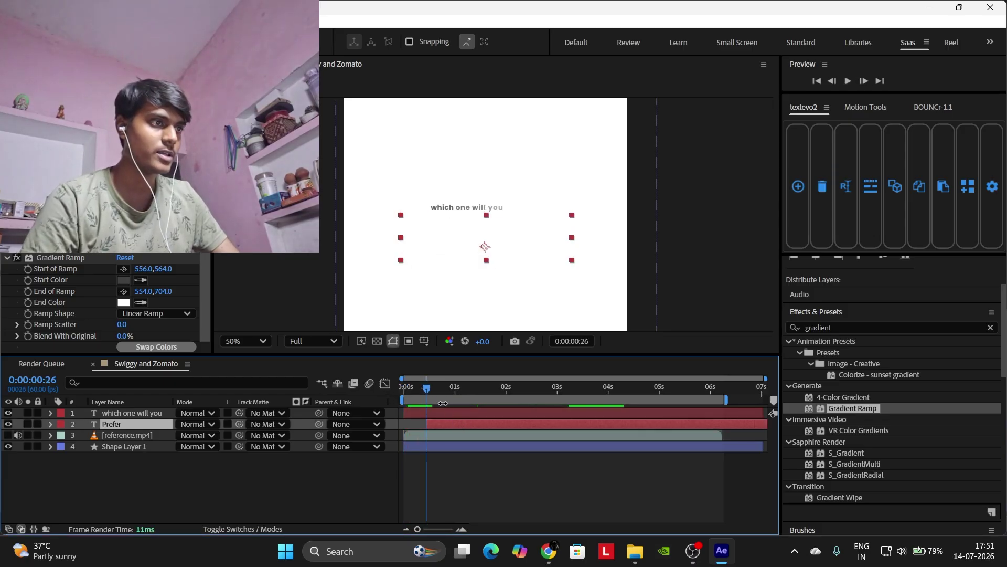
click(416, 388)
key(bracketleft)
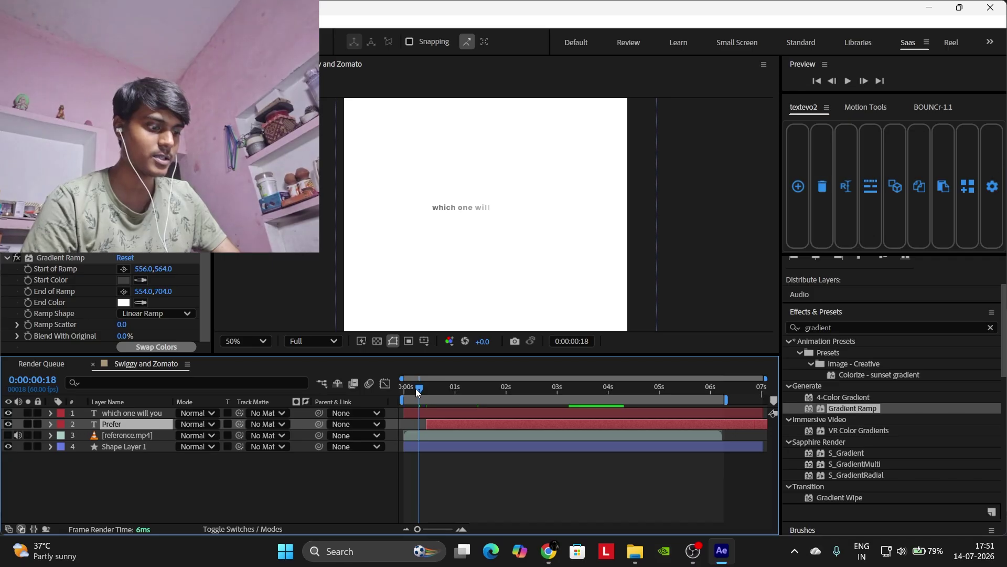
Play the composition from the start to check the delayed entrance of Prefer after the small text.
key(Home)
click(442, 471)
key(space)
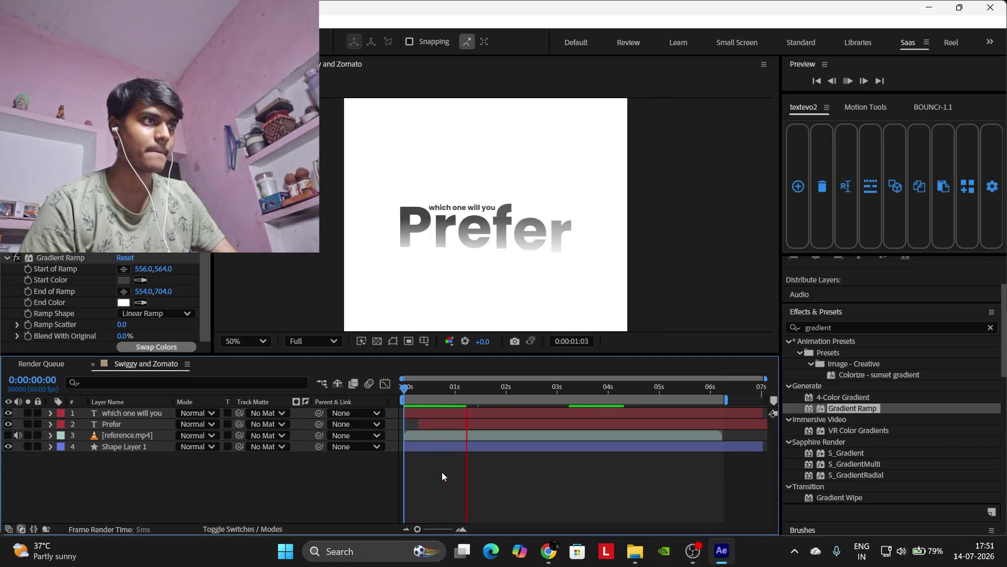
key(space)
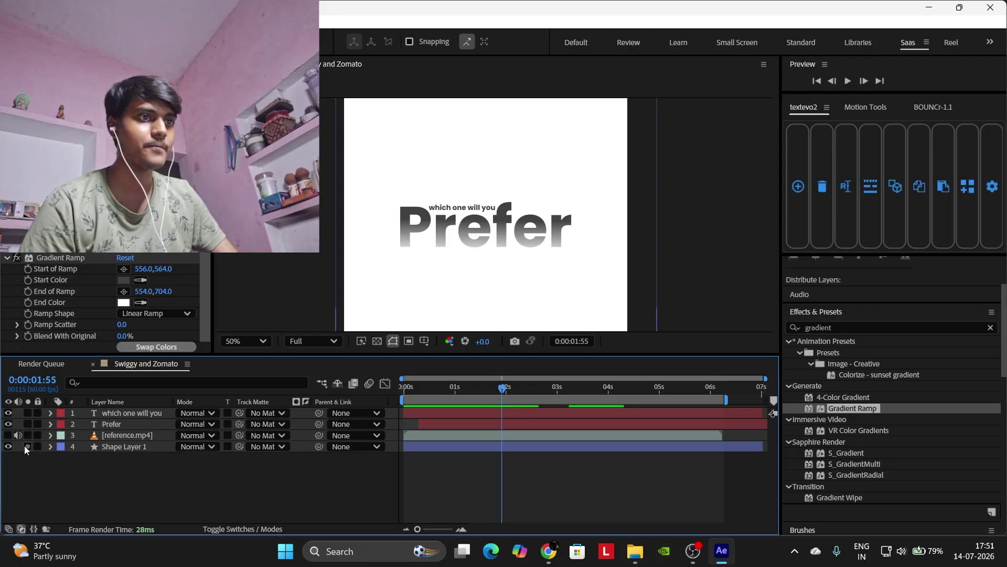
Make the reference.mp4 layer visible and move "which one will you" and Prefer below it in the layer stack.
click(8, 435)
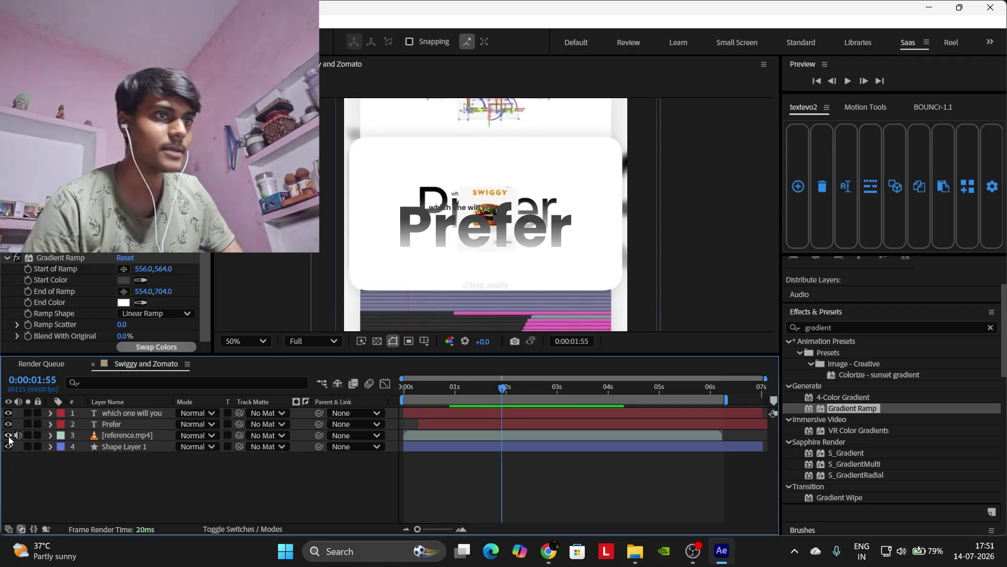
click(118, 415)
click(129, 434)
click(129, 424)
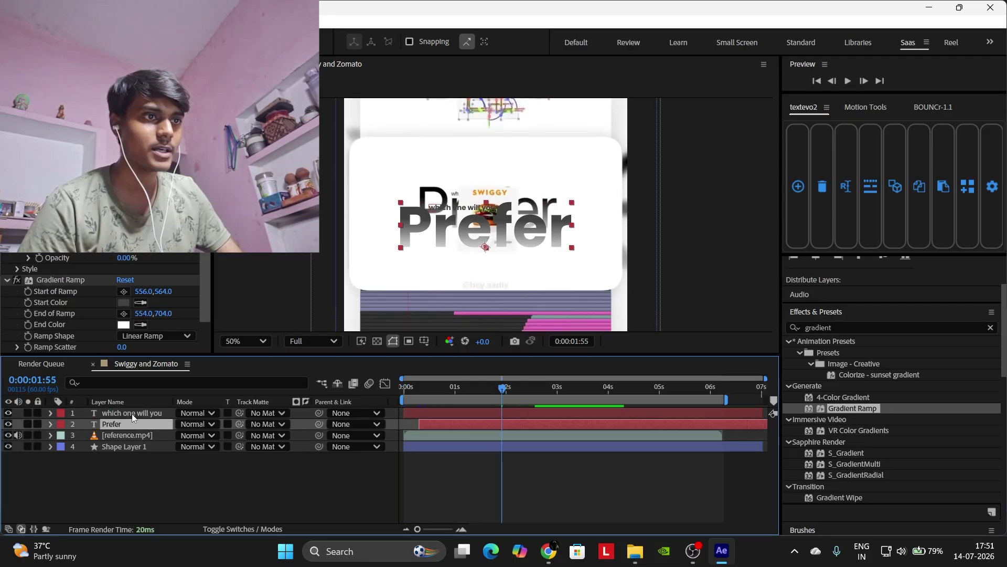
shift+click(132, 415)
key(ctrl+bracketleft)
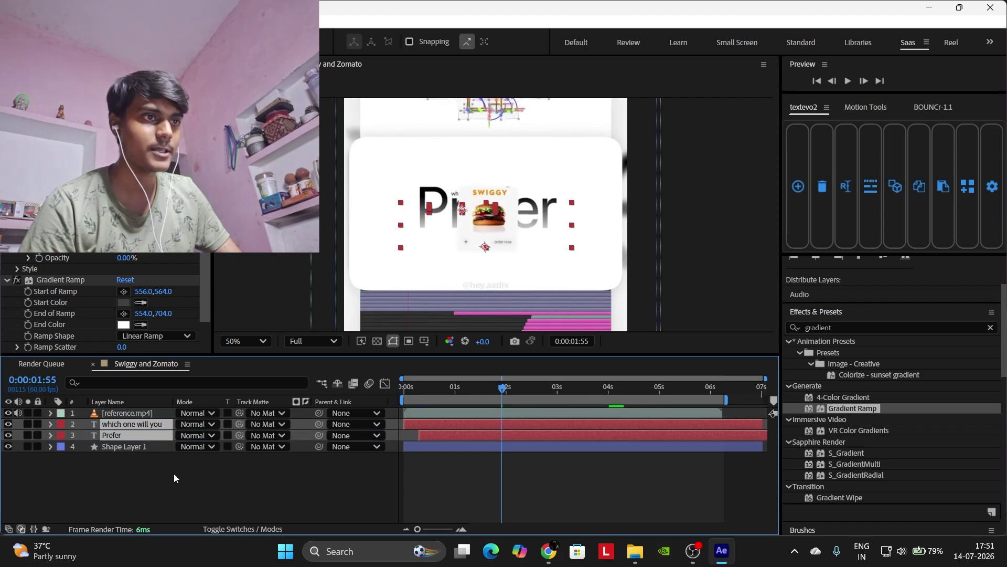
click(175, 474)
Examine the Swiggy burger card in the reference video close up around 0:00:01:56.
scroll(486, 257, up, 2)
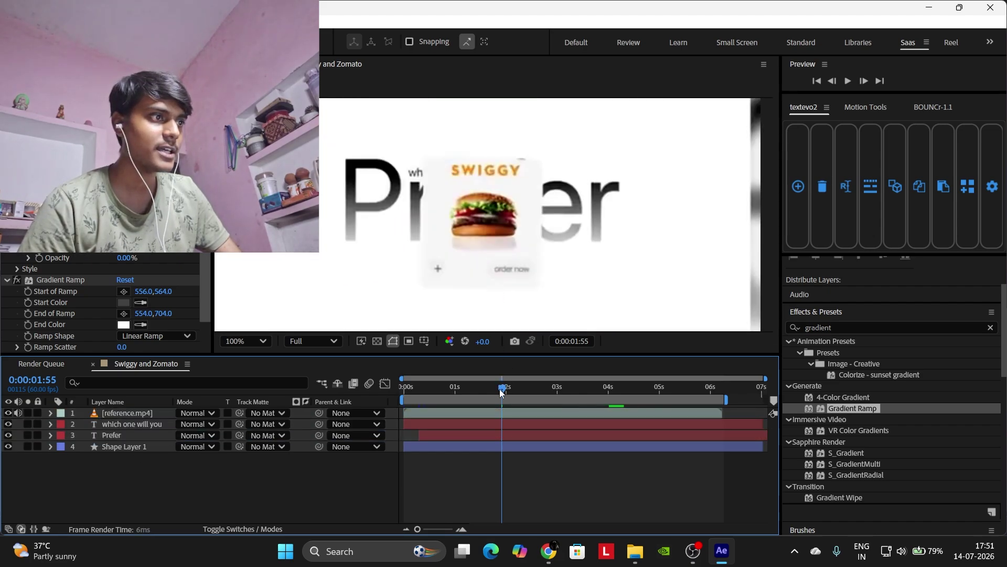
drag(501, 392, 502, 367)
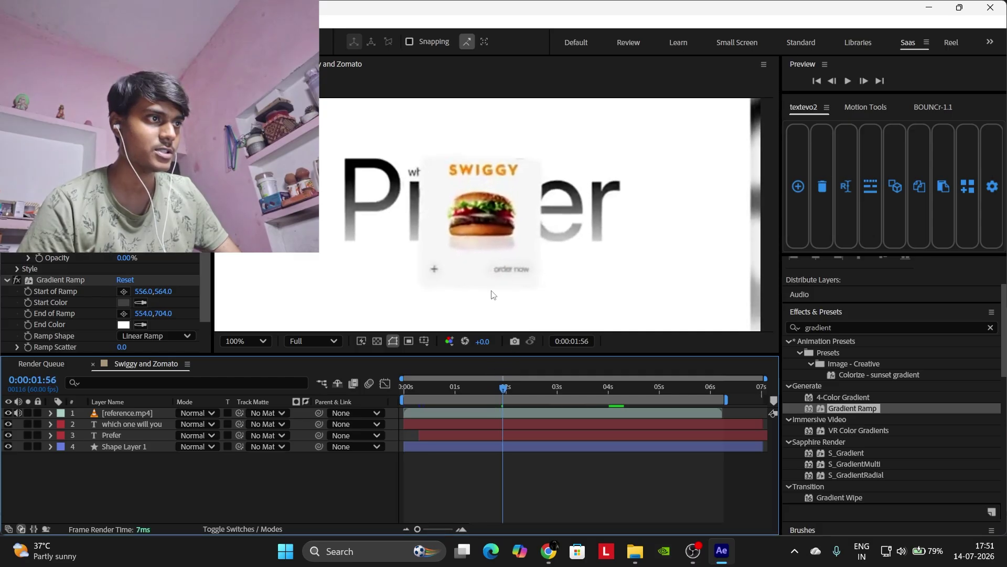
key(comma)
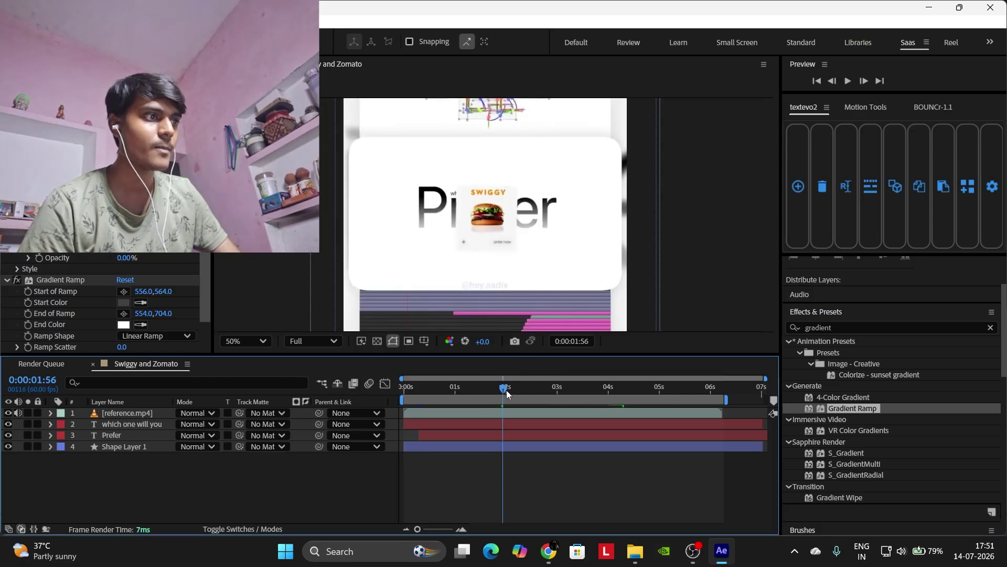
Move the current time to 0:00:01:20 and hide the reference.mp4 layer.
drag(506, 389, 472, 389)
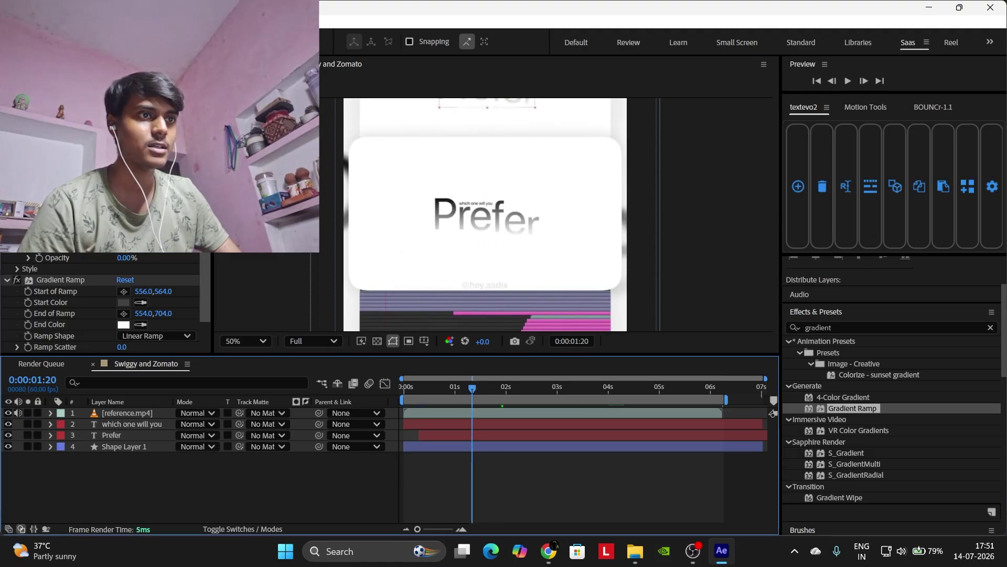
key(q)
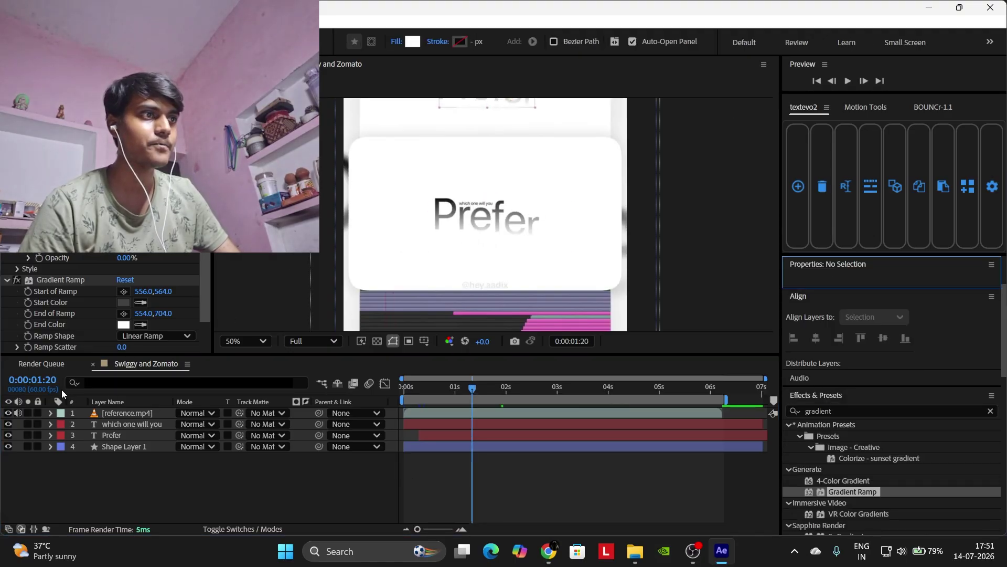
click(8, 413)
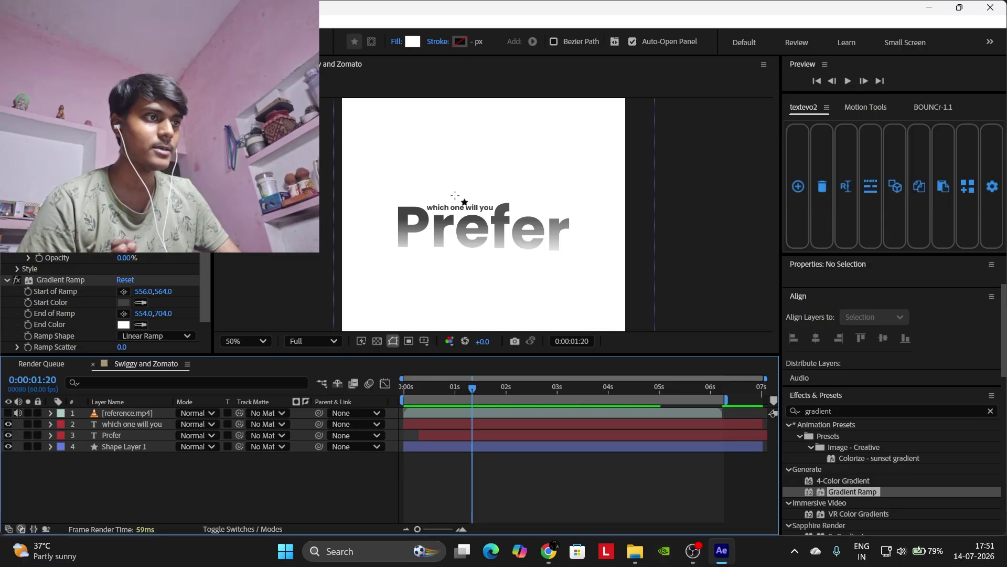
click(8, 414)
click(8, 413)
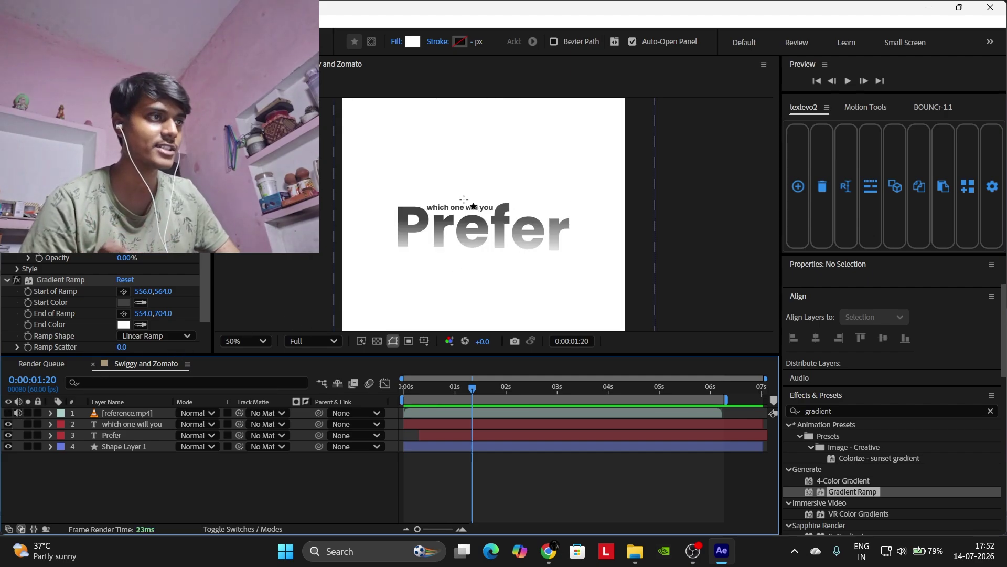
Draw a white 300 by 300 px square shape over the word Prefer and centre its layer's anchor point on it.
key(comma)
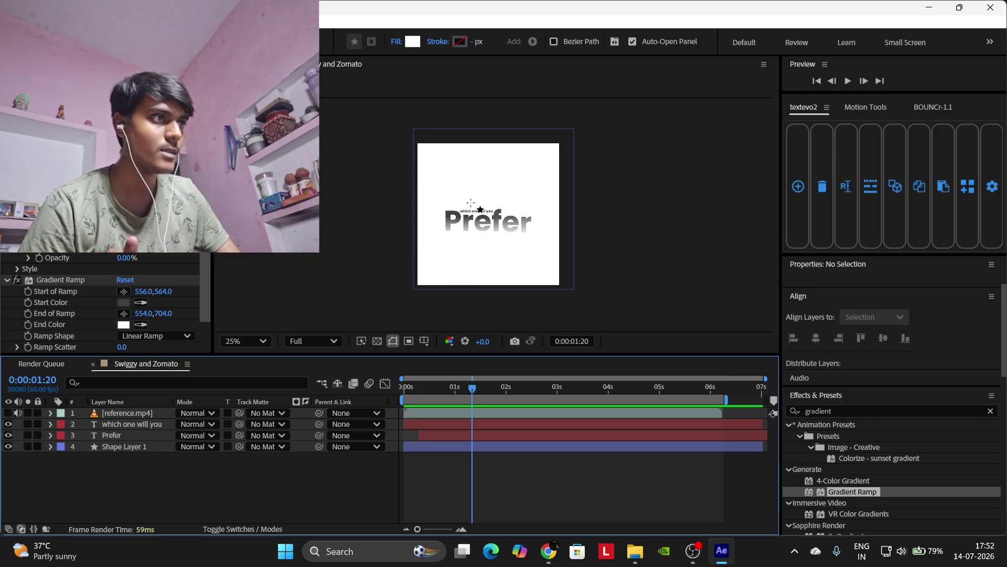
key(period)
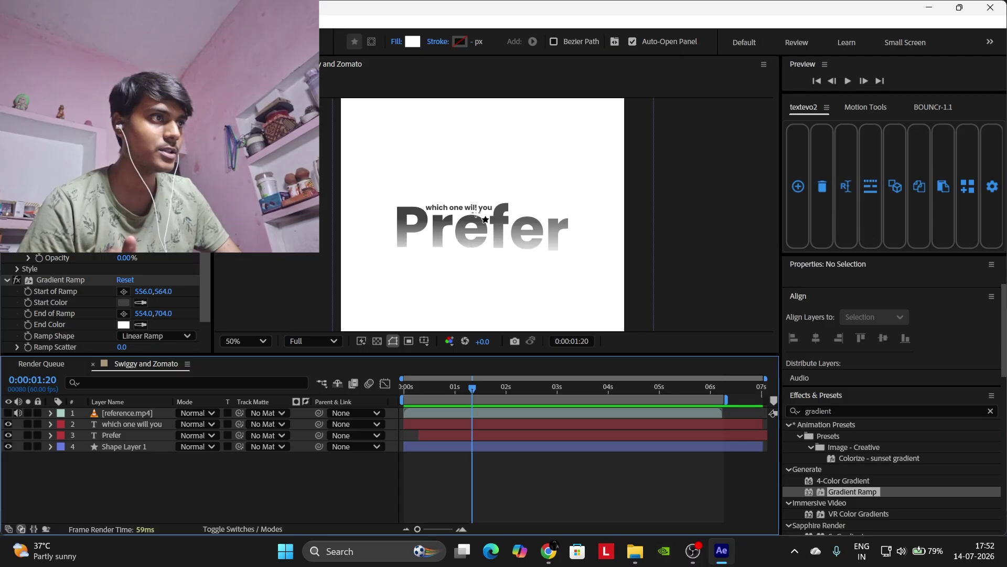
key(comma)
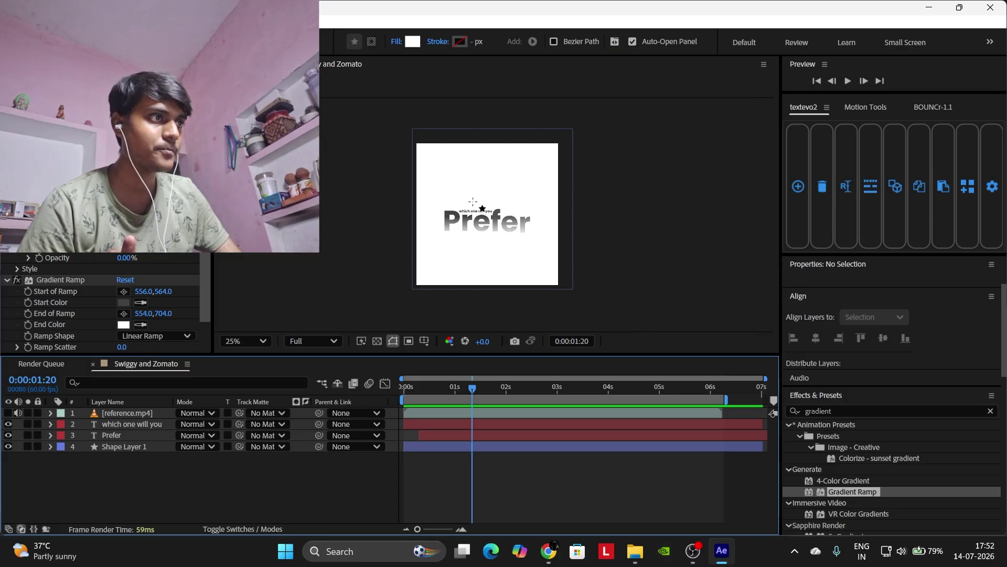
mouse_move(469, 205)
mouse_down()
mouse_move(517, 252)
mouse_move(509, 225)
mouse_up()
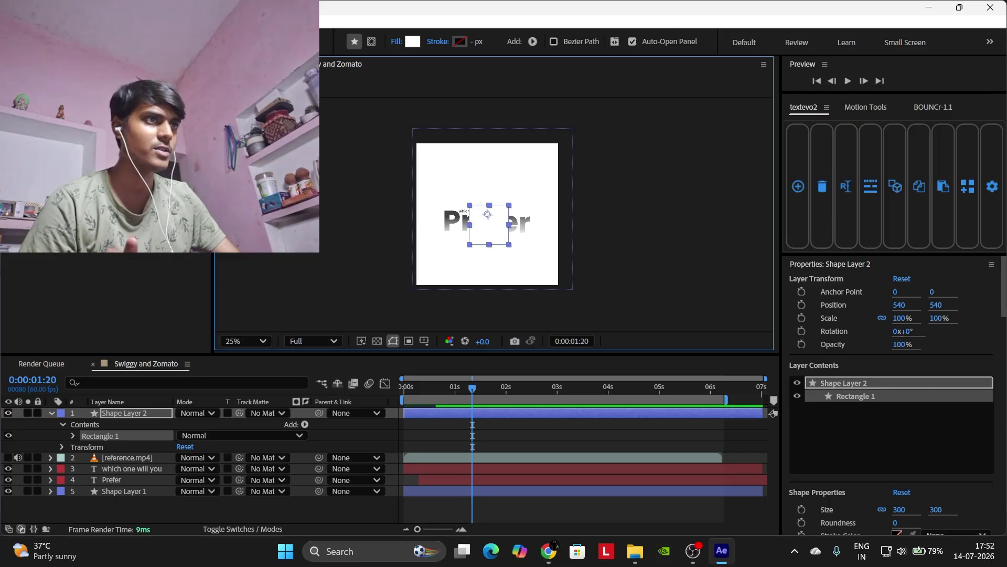
key(v)
click(504, 423)
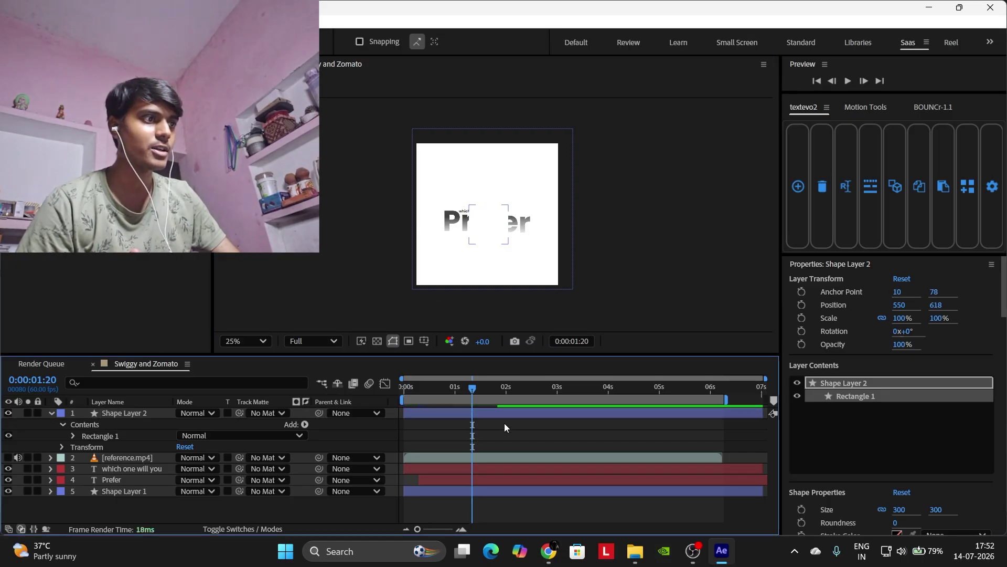
click(496, 413)
key(ctrl+alt+Home)
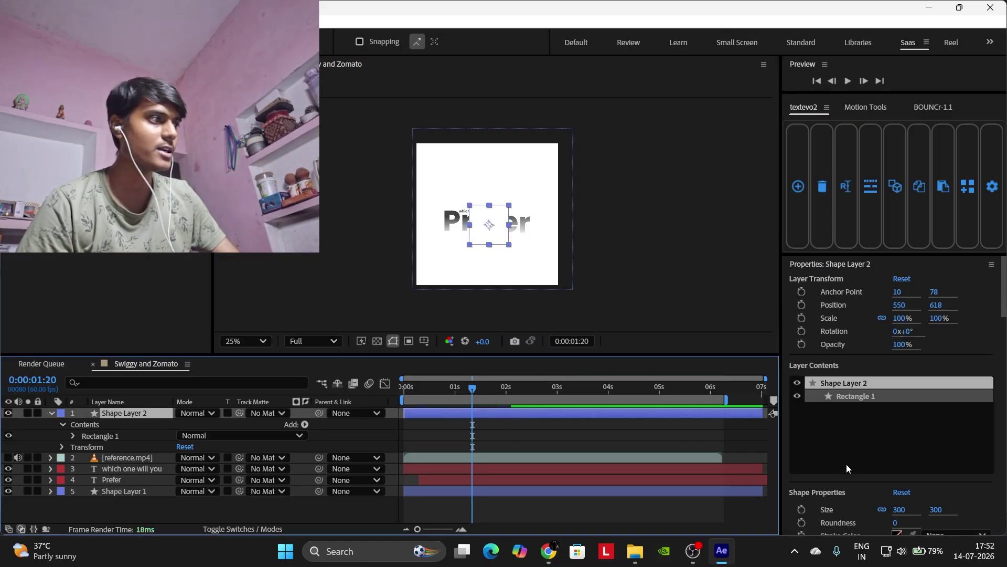
Set the new square's fill colour to light grey F2F2F2.
scroll(846, 463, down, 3)
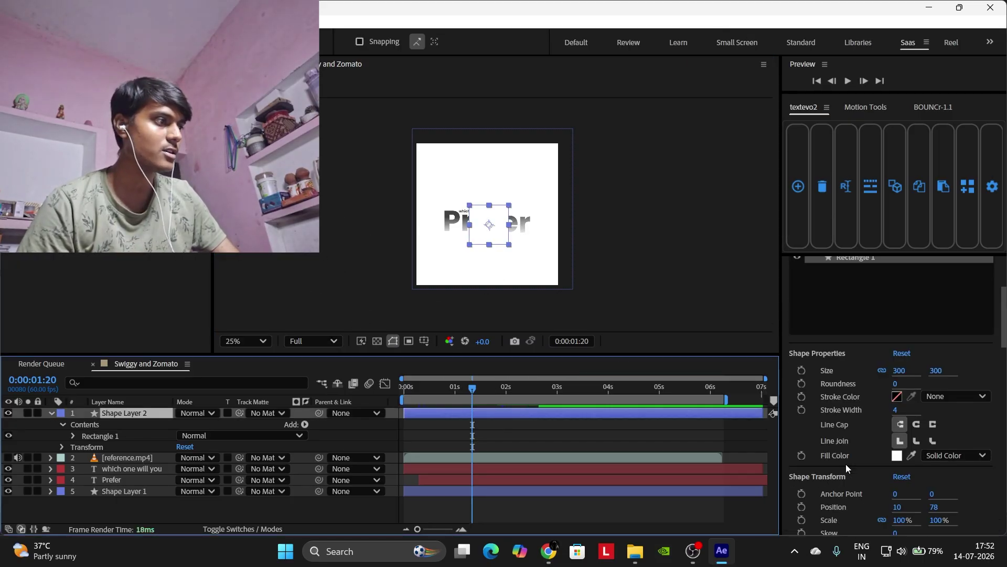
click(897, 455)
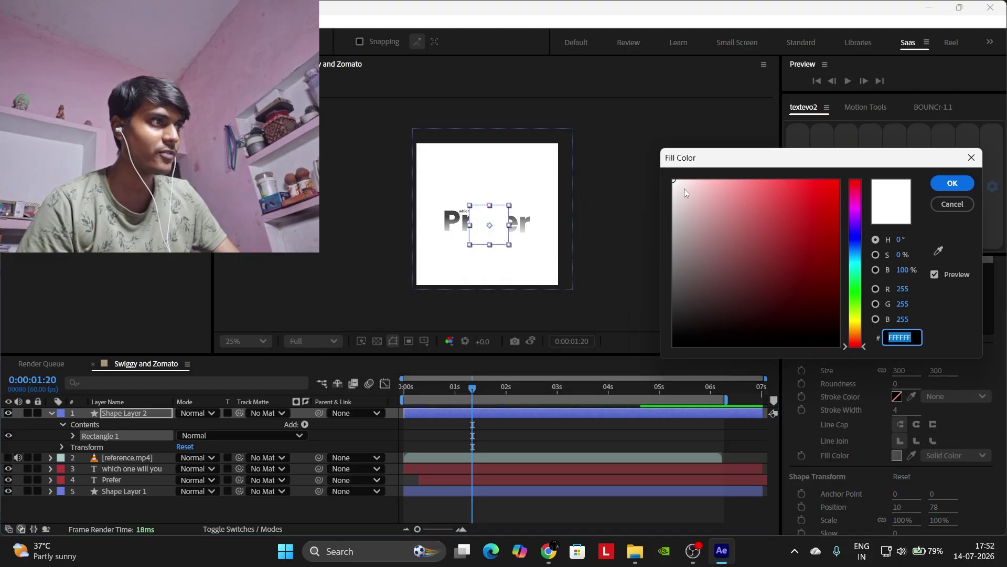
mouse_move(684, 188)
mouse_down()
mouse_move(671, 181)
mouse_move(670, 204)
mouse_move(669, 188)
mouse_up()
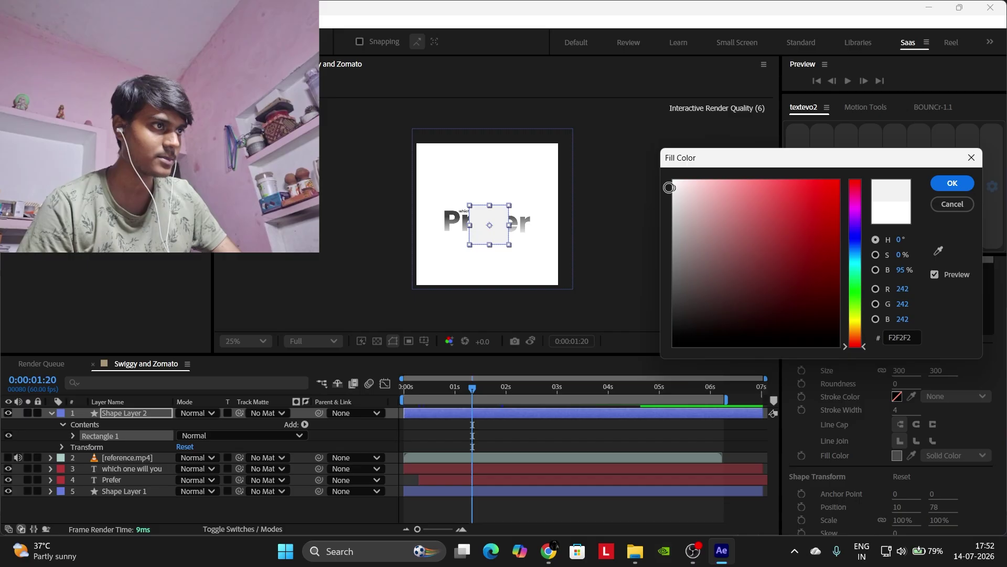
click(953, 184)
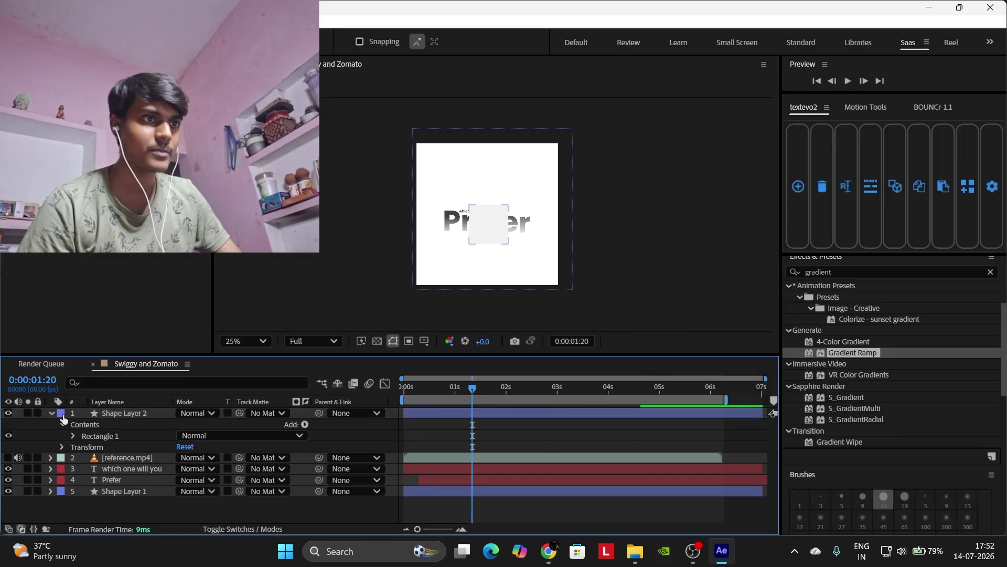
Round the corners of the square in Shape Layer 2 with a roundness of 37.
click(72, 436)
click(86, 447)
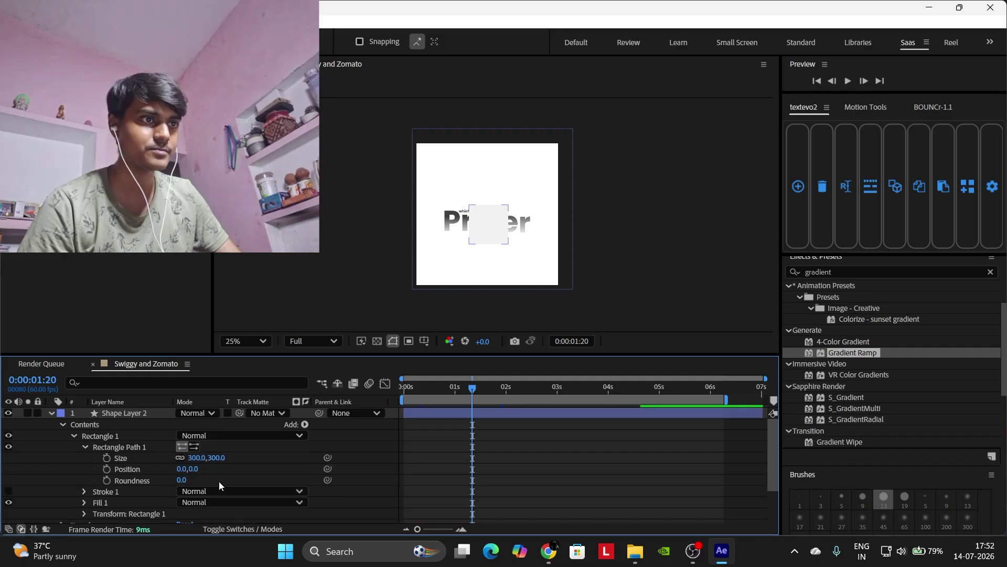
mouse_move(183, 479)
mouse_down()
mouse_move(205, 474)
mouse_move(173, 476)
mouse_up()
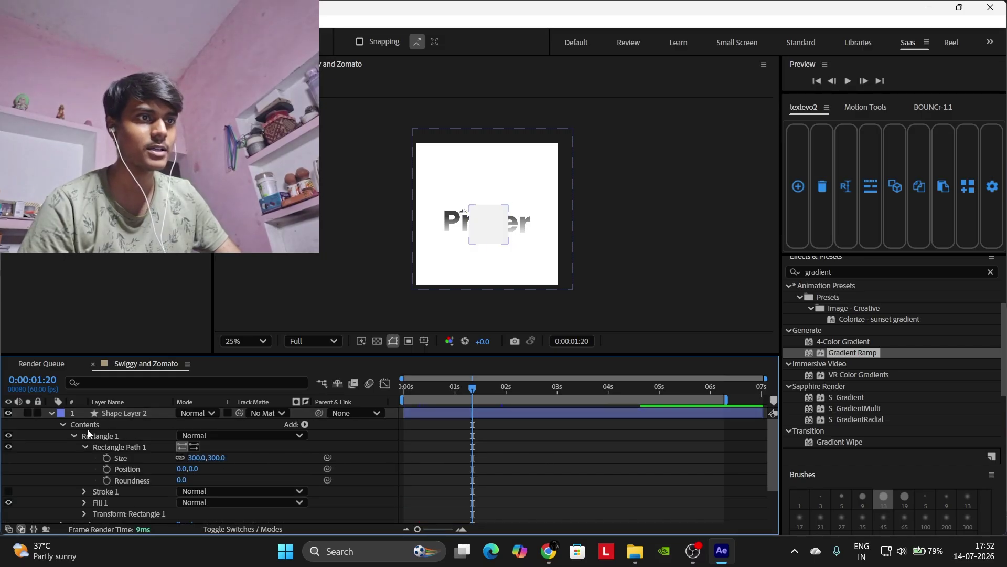
click(52, 411)
click(52, 412)
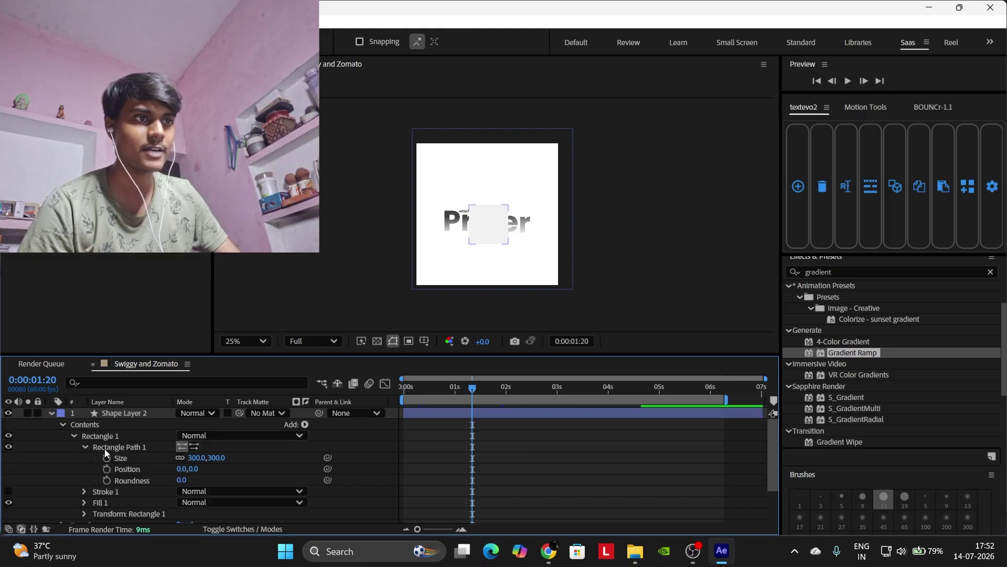
drag(178, 480, 624, 478)
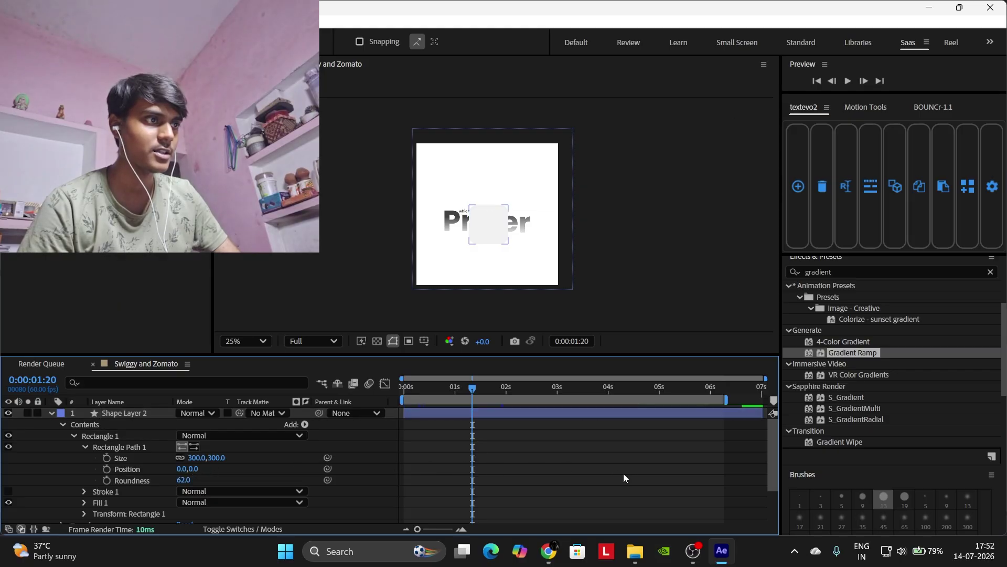
click(245, 342)
click(246, 97)
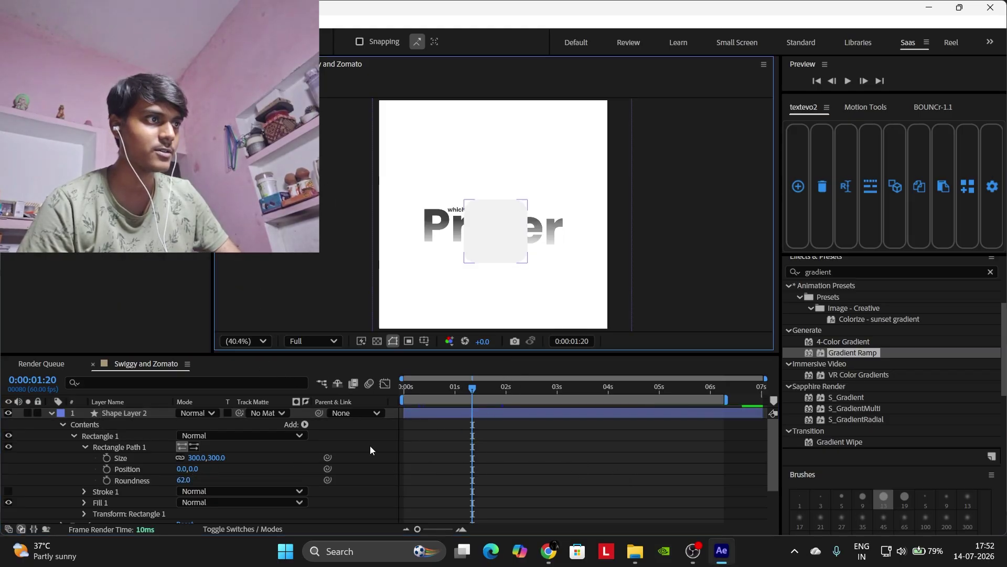
drag(185, 480, 174, 482)
click(587, 493)
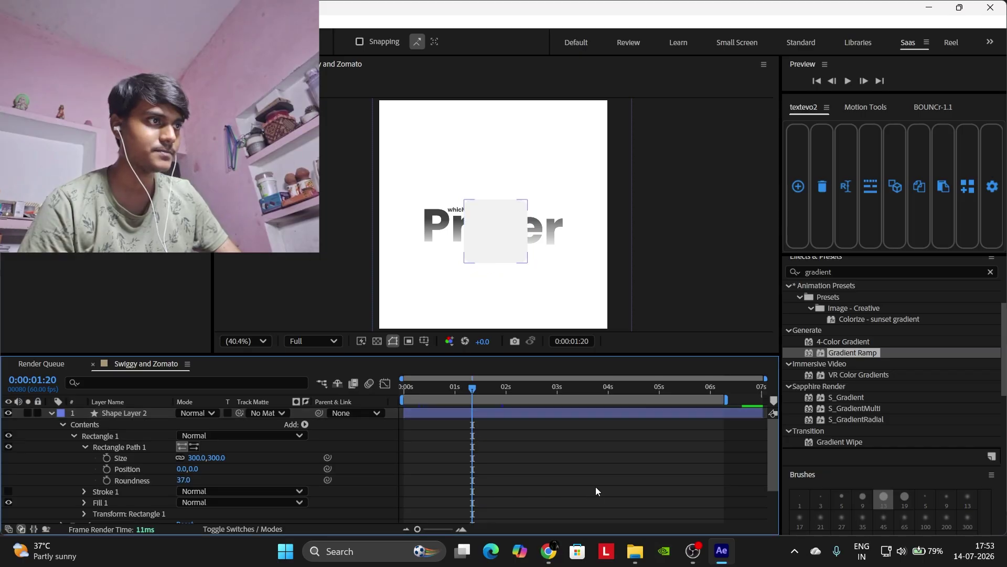
Trim the start of Shape Layer 2 to 0:00:01:07, near the end of the title's entrance.
key(Home)
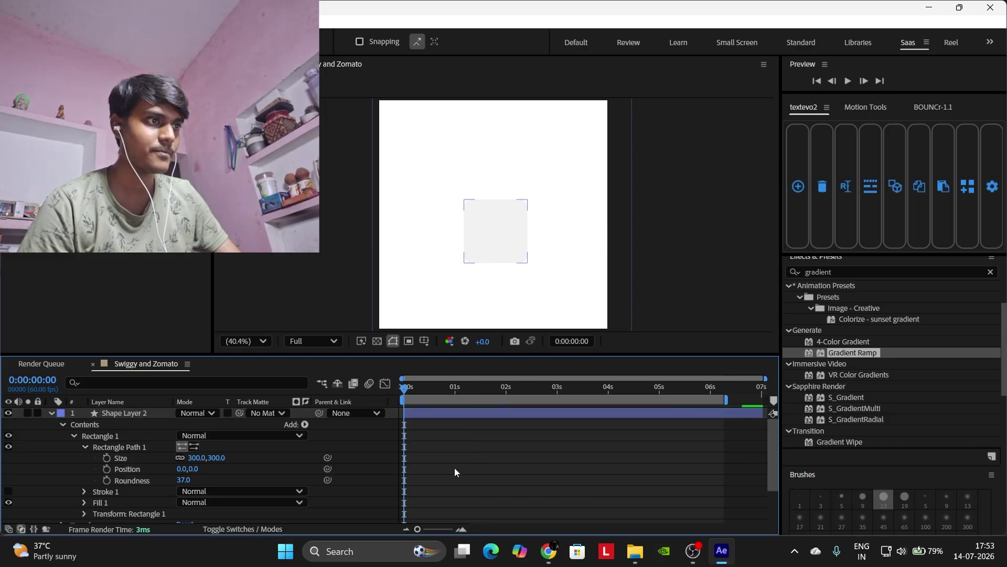
scroll(454, 464, down, 3)
key(u)
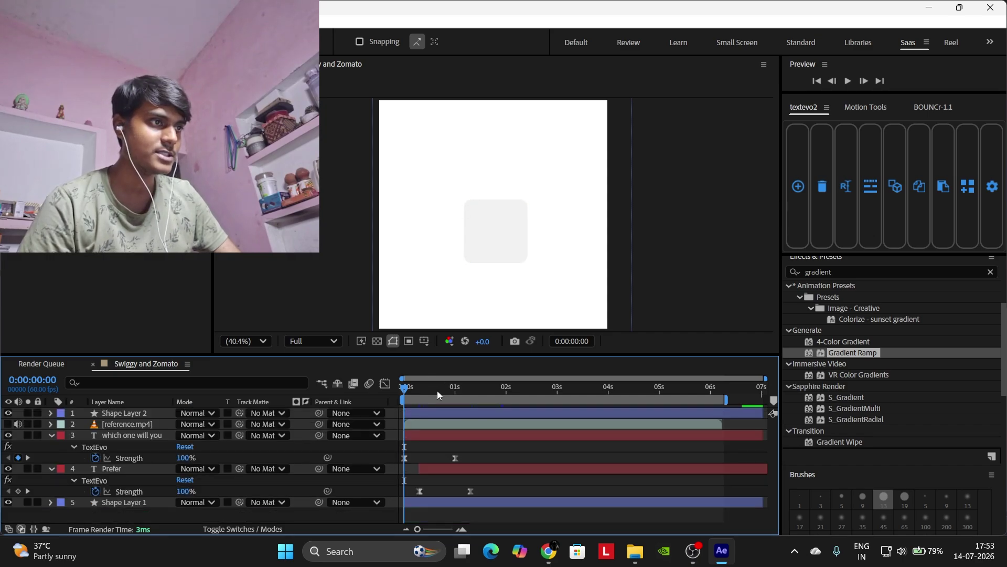
drag(437, 391, 461, 389)
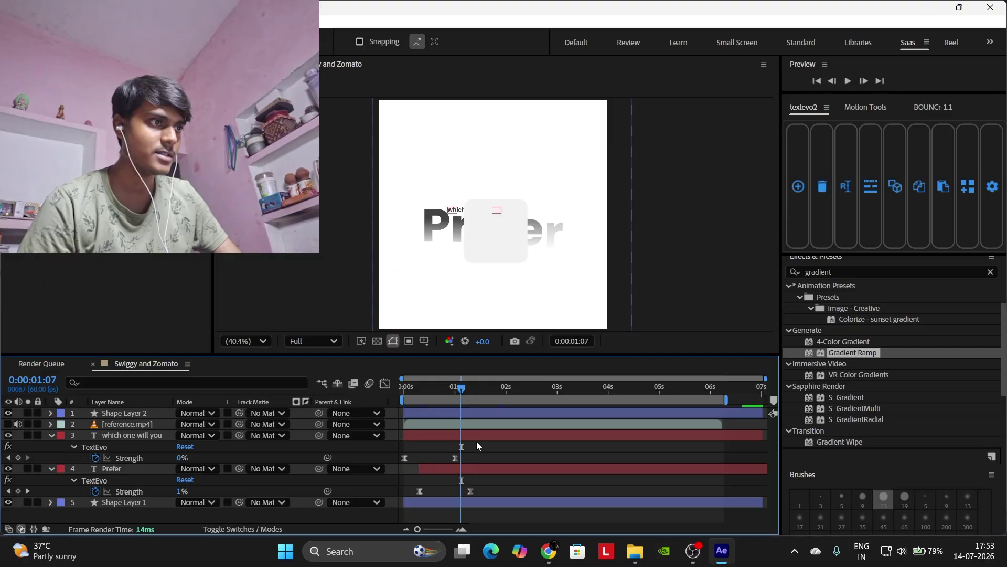
key(u)
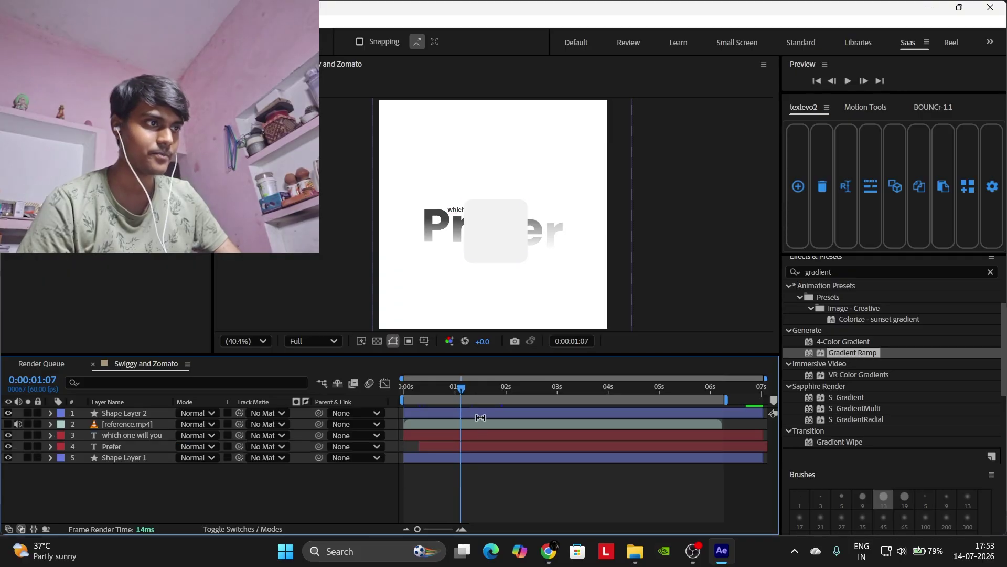
click(477, 413)
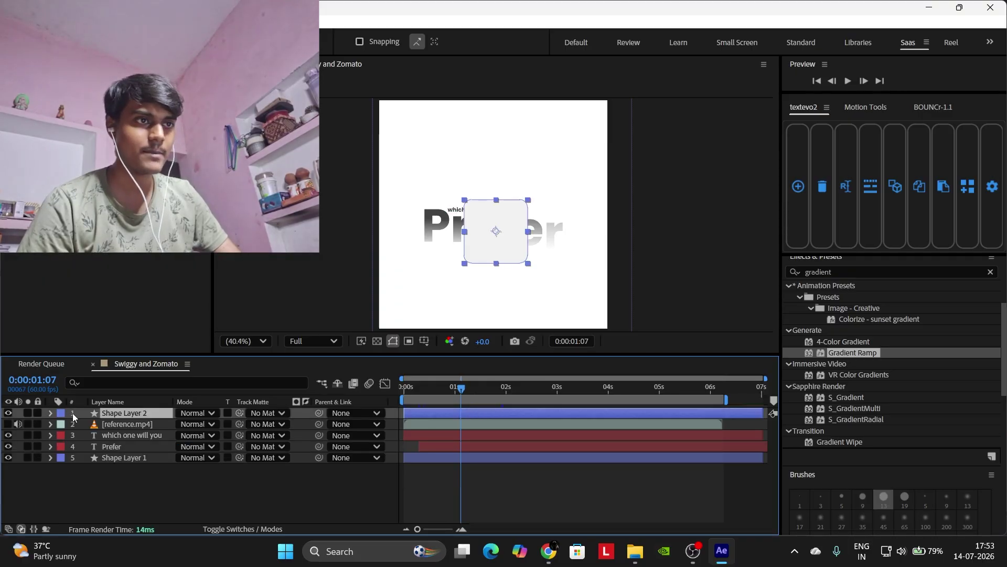
Add Size and Position keyframes to the rectangle path of Shape Layer 2 and move both to 0:00:01:47.
click(50, 413)
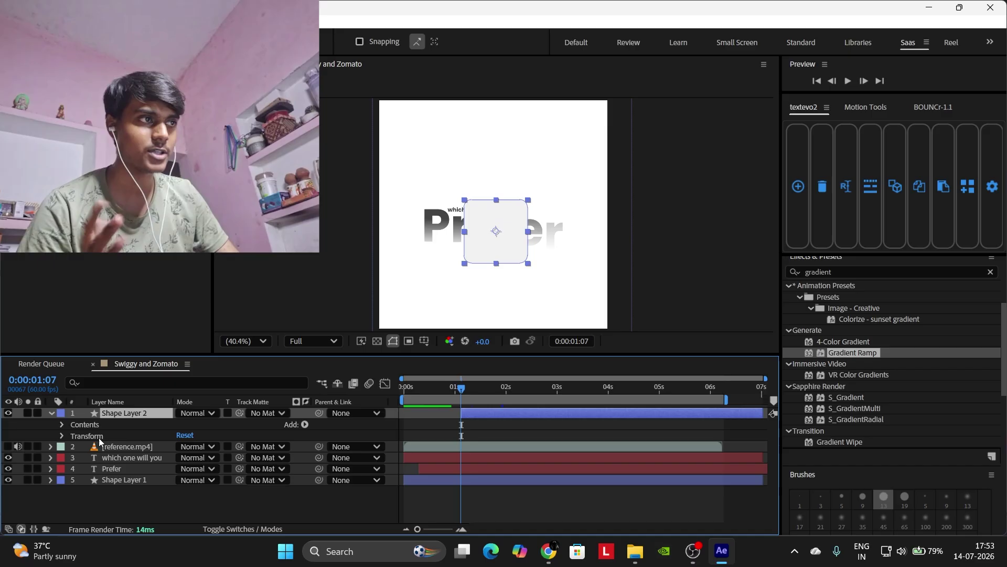
click(61, 436)
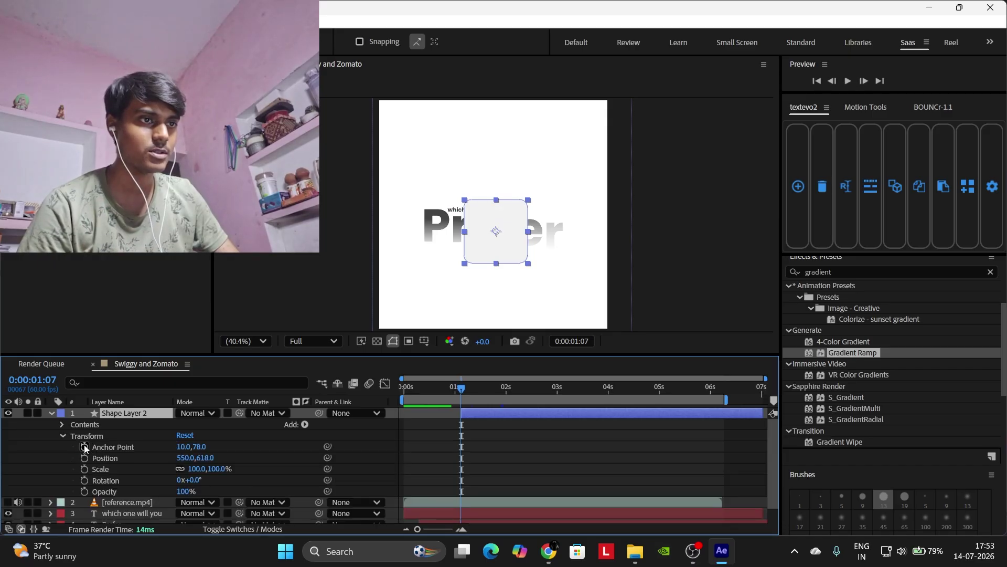
click(61, 436)
click(62, 425)
click(73, 436)
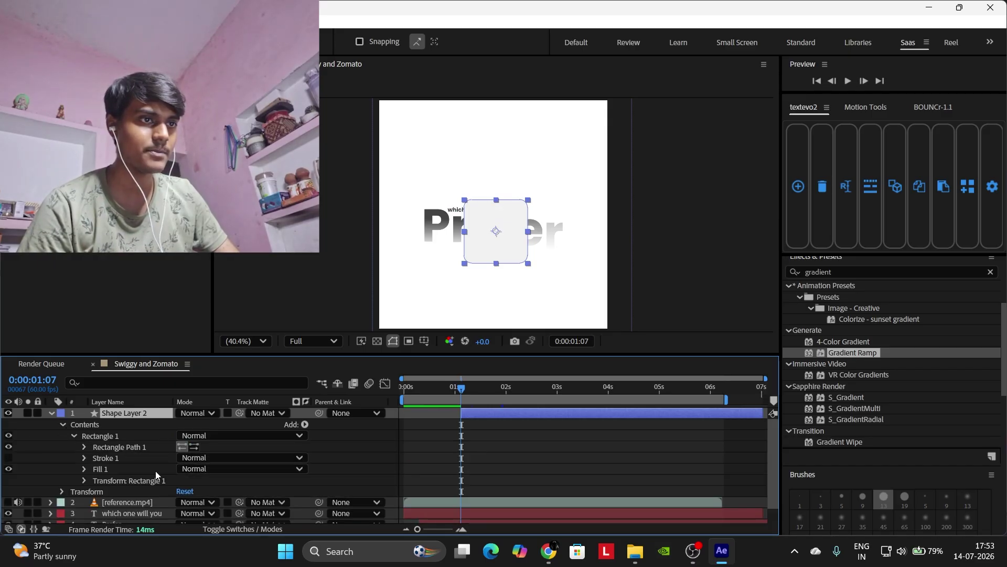
click(84, 447)
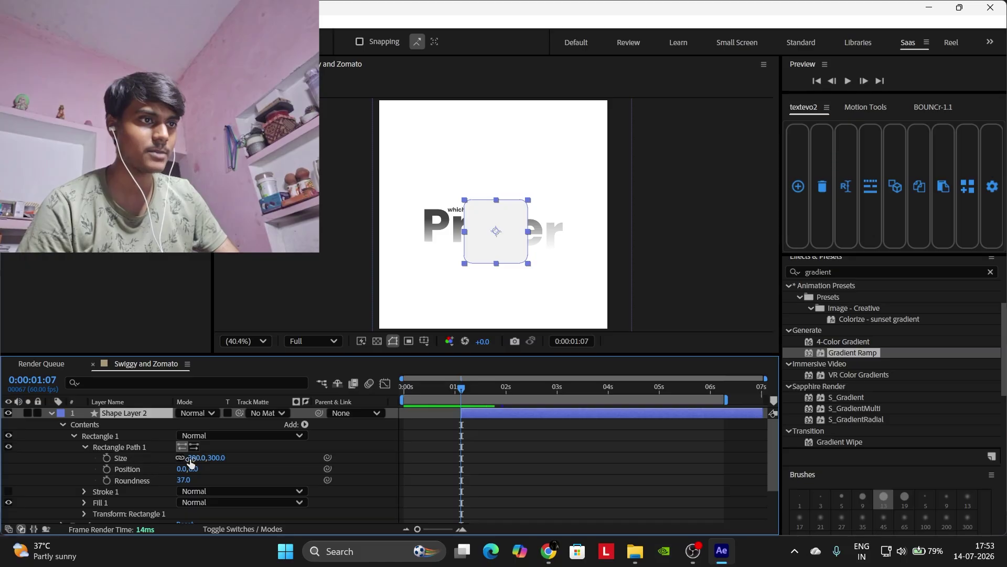
click(107, 458)
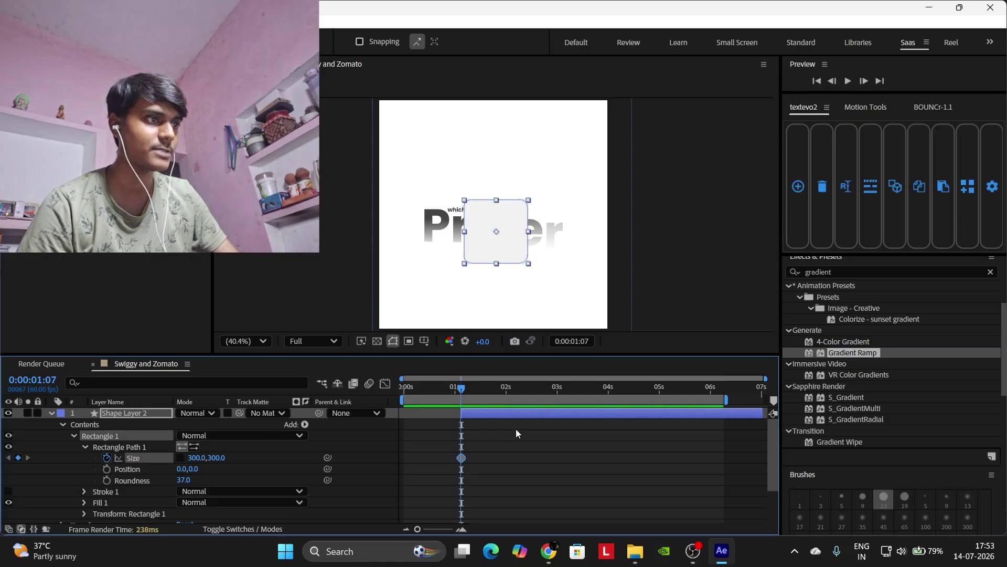
drag(461, 458, 474, 457)
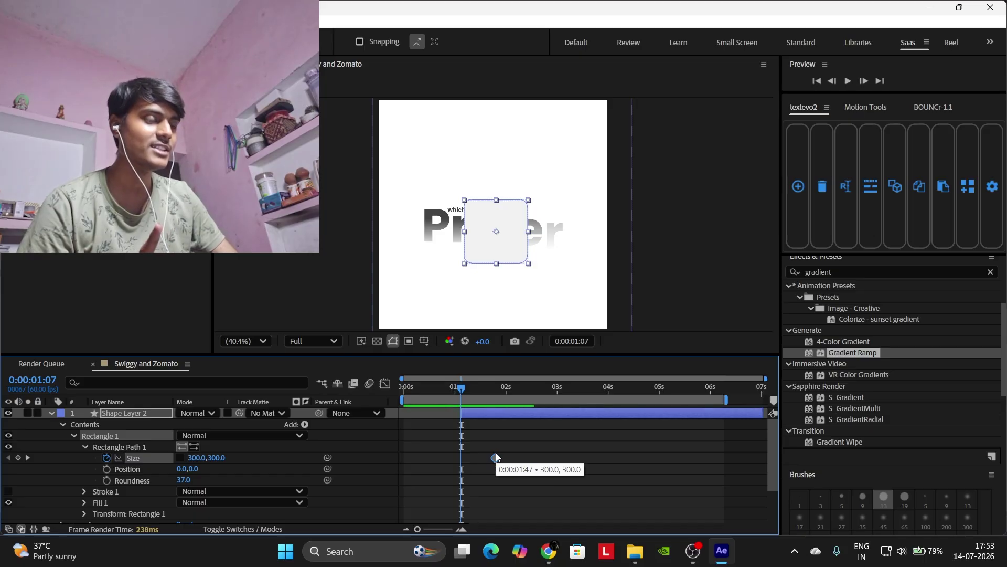
click(107, 469)
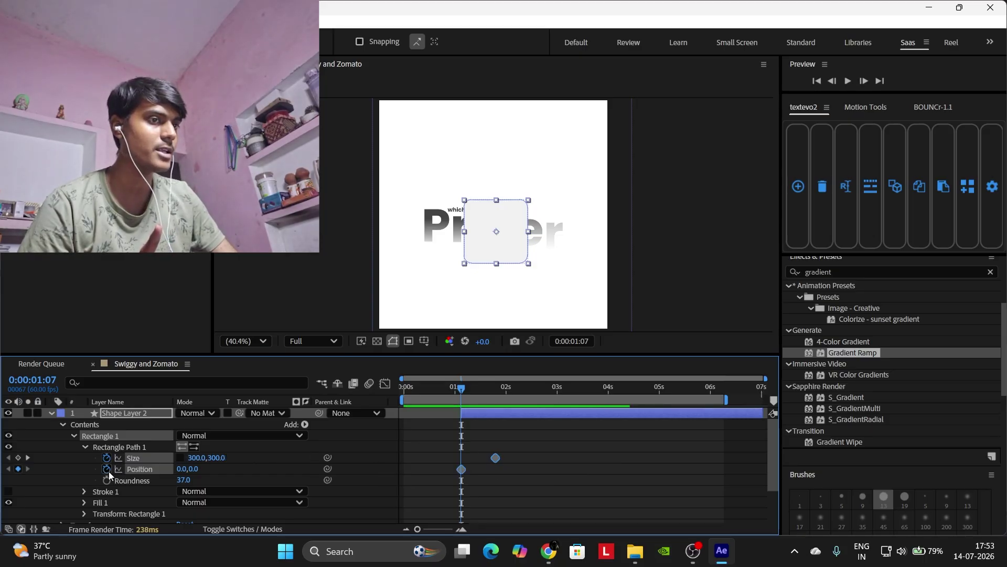
drag(463, 468, 496, 469)
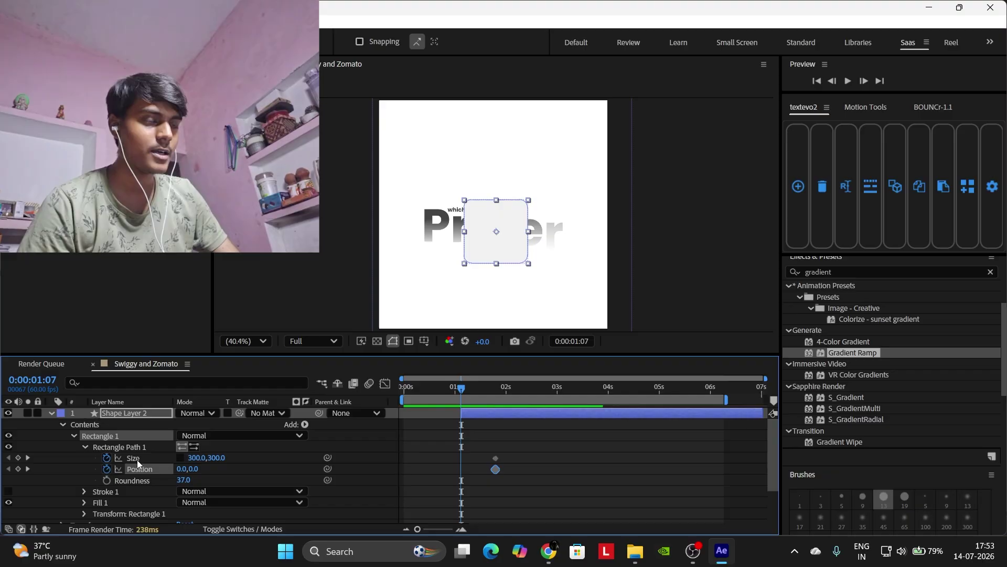
Add a Rotation keyframe to Shape Layer 2 and move it to 0:00:01:47, in line with the Size and Position keyframes.
key(r)
click(85, 424)
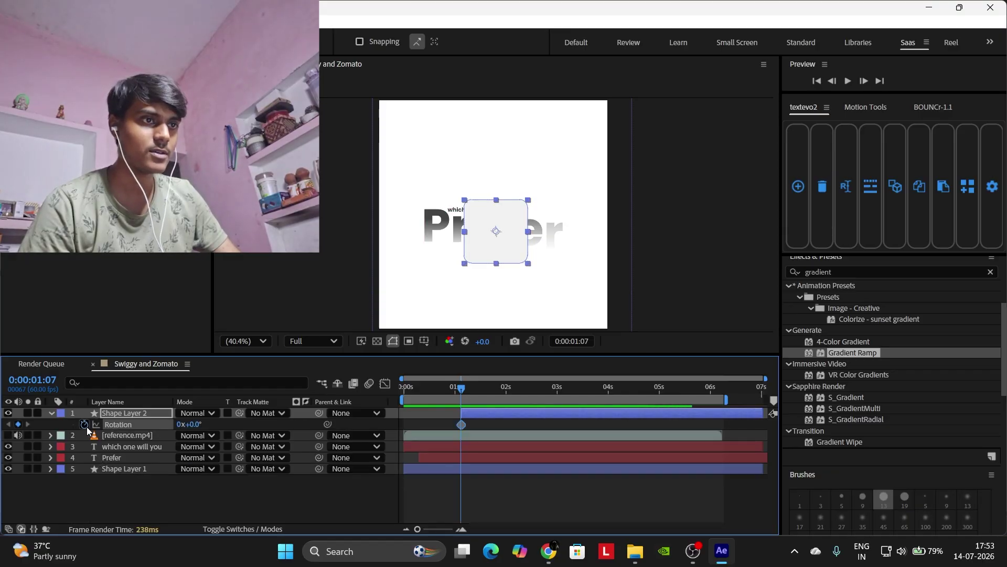
key(u)
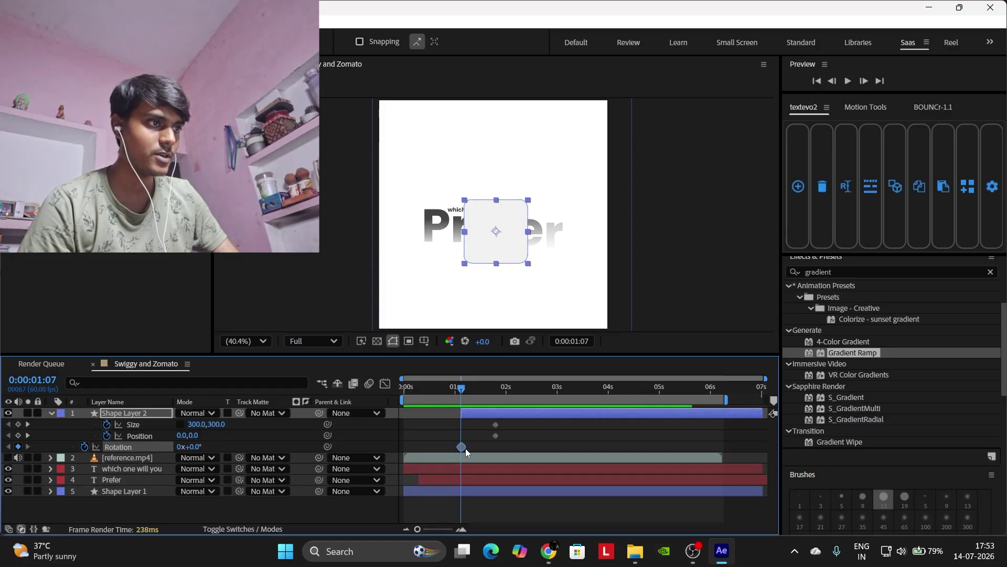
drag(465, 448, 496, 446)
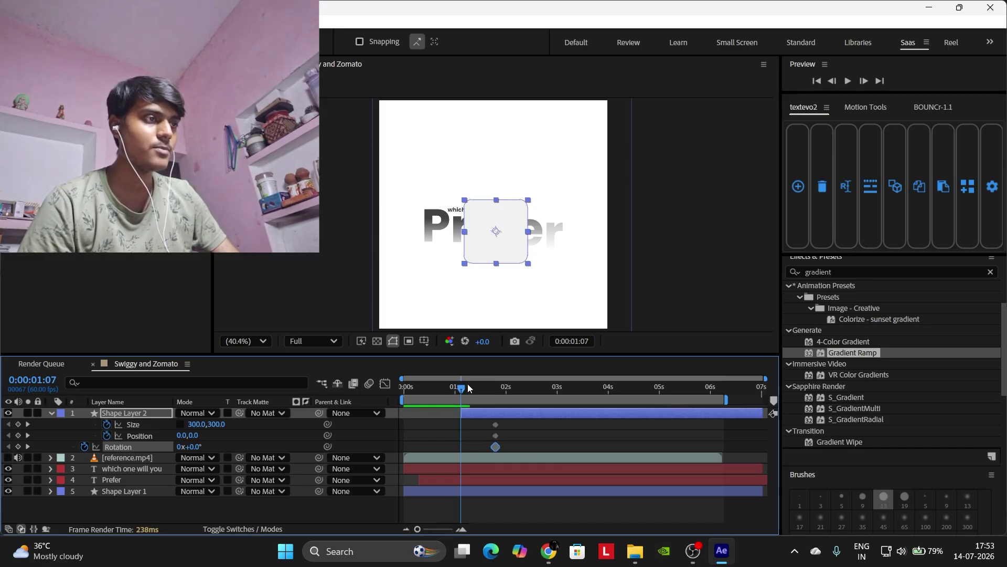
At 0:00:01:33, set the rectangle path Size of Shape Layer 2 to 369, 349.
drag(468, 388, 483, 388)
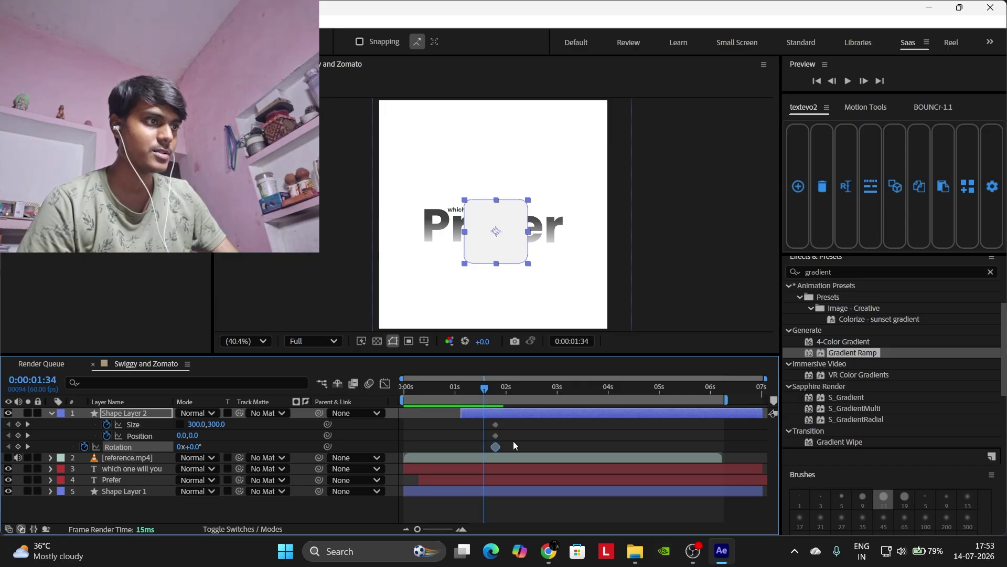
drag(418, 529, 476, 527)
click(637, 389)
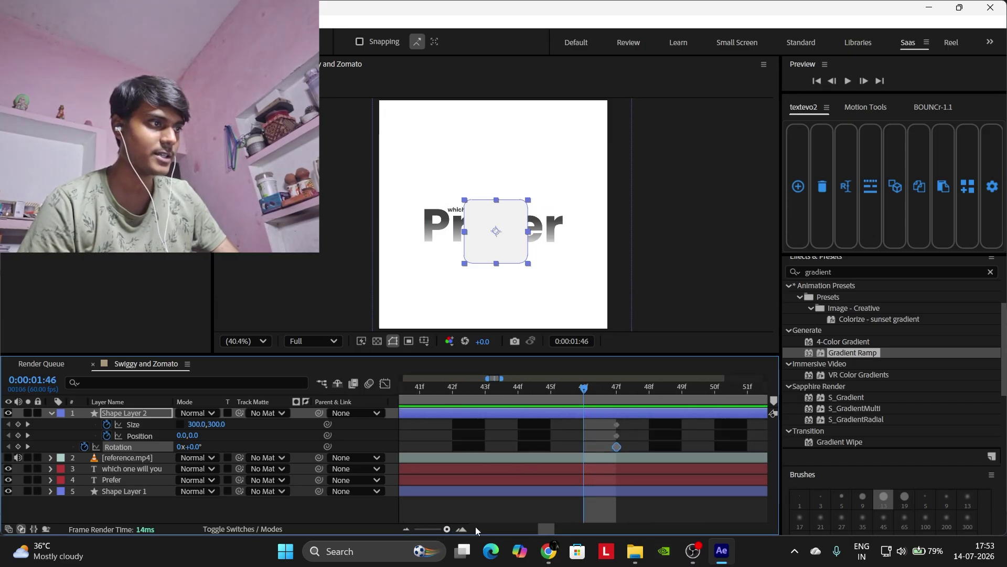
key(minus)
key(minus)
key(minus)
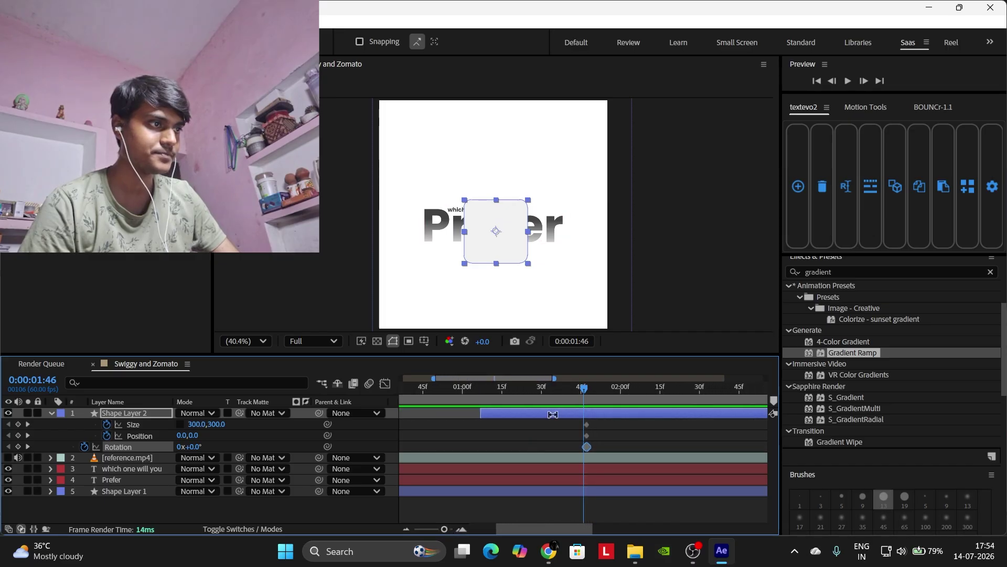
drag(557, 389, 549, 390)
click(619, 434)
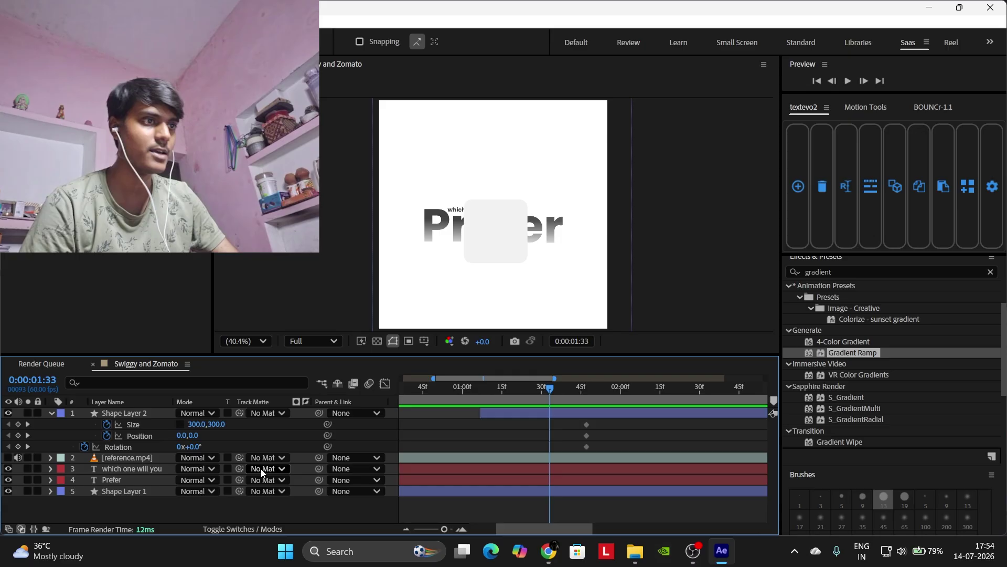
click(213, 426)
drag(213, 426, 246, 418)
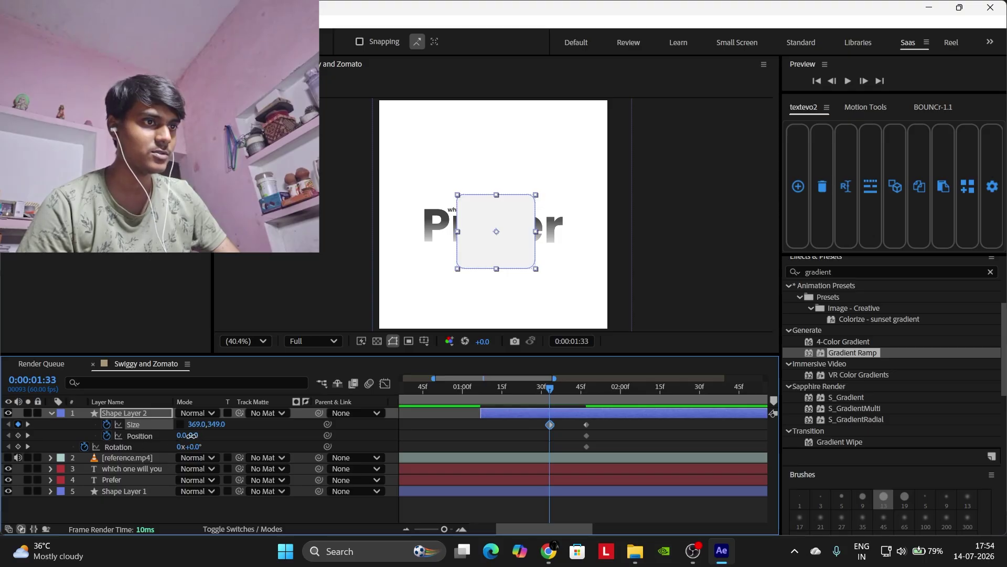
At 0:00:01:33, set the rectangle's Position to 0, -52 and the Rotation of Shape Layer 2 to -2°.
drag(193, 435, 153, 450)
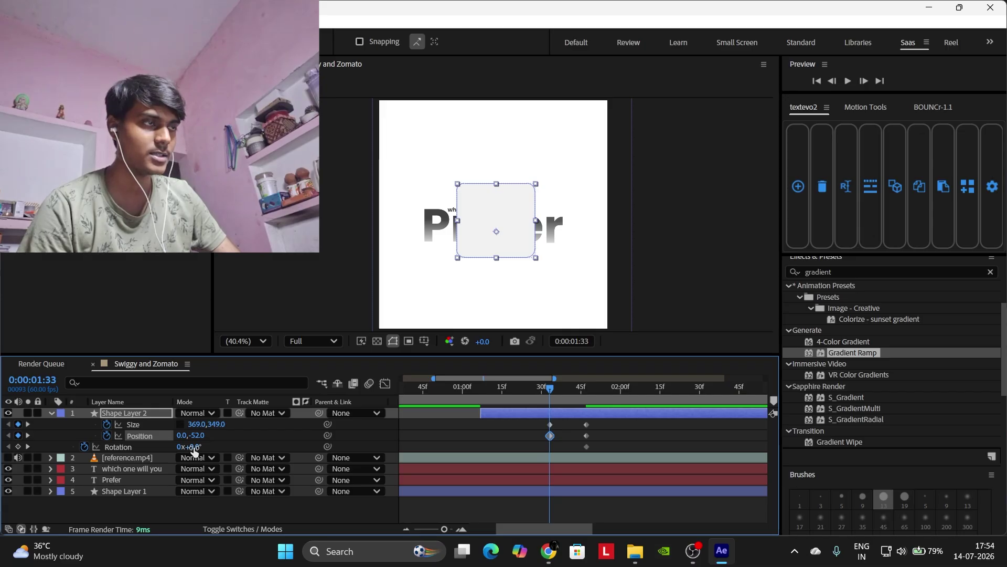
drag(193, 447, 190, 452)
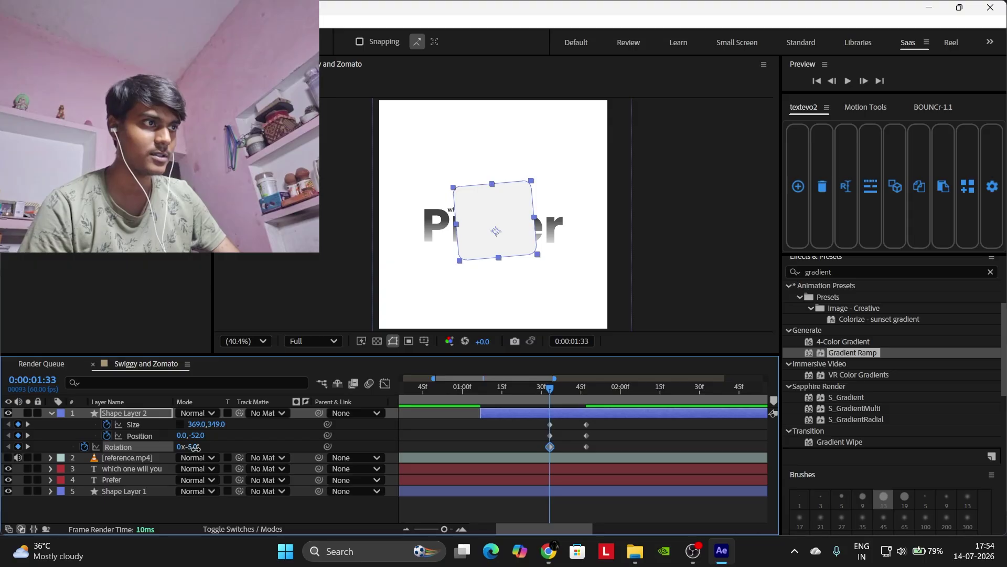
drag(198, 448, 197, 447)
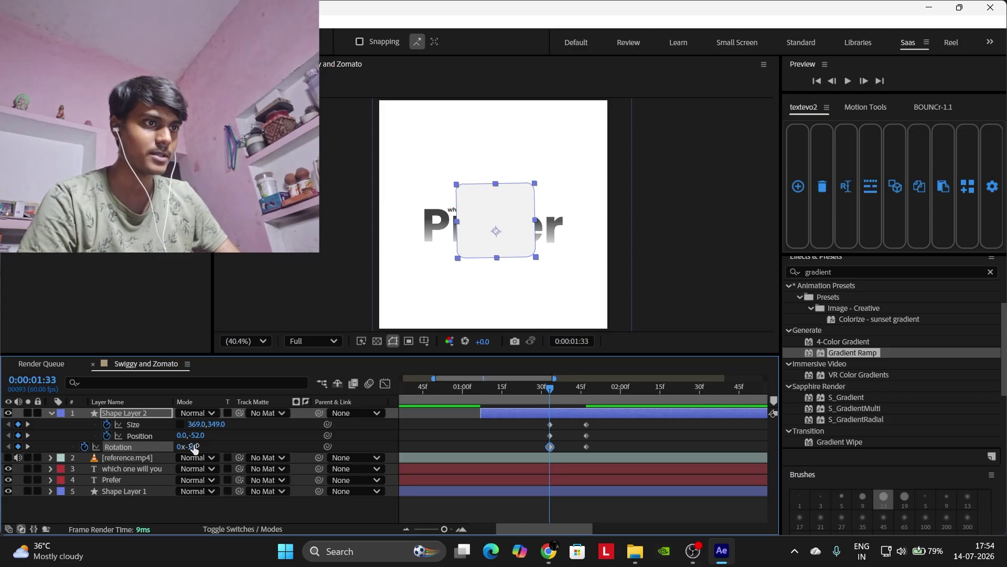
click(197, 447)
text(-2)
key(Return)
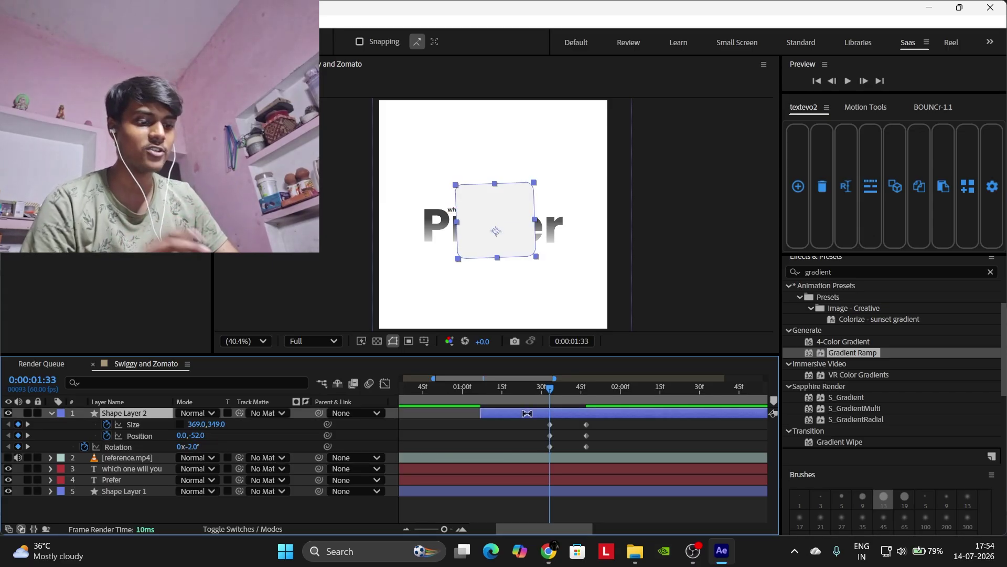
At the start of Shape Layer 2, 0:00:01:07, keyframe the rectangle's Size width at 0.
key(i)
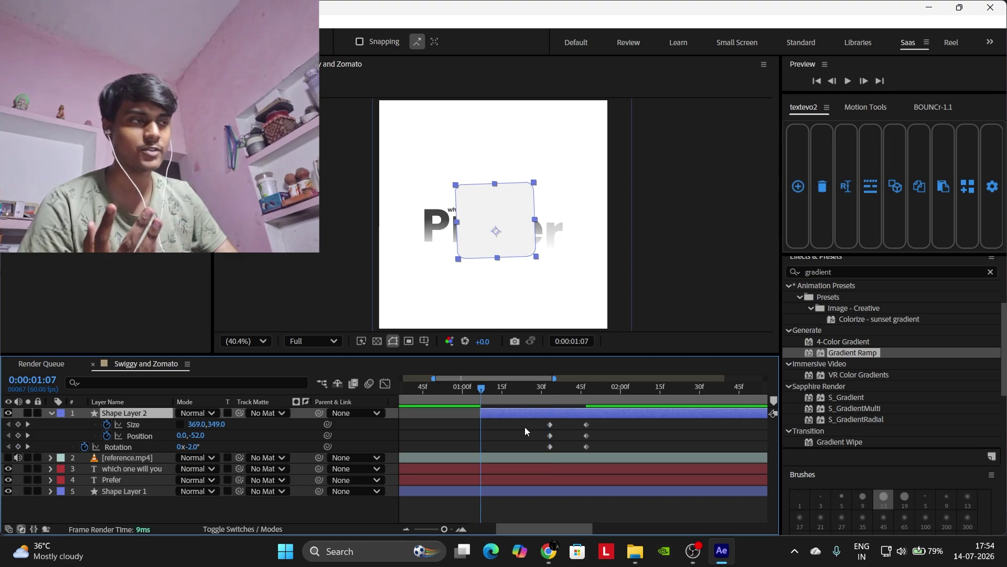
click(524, 426)
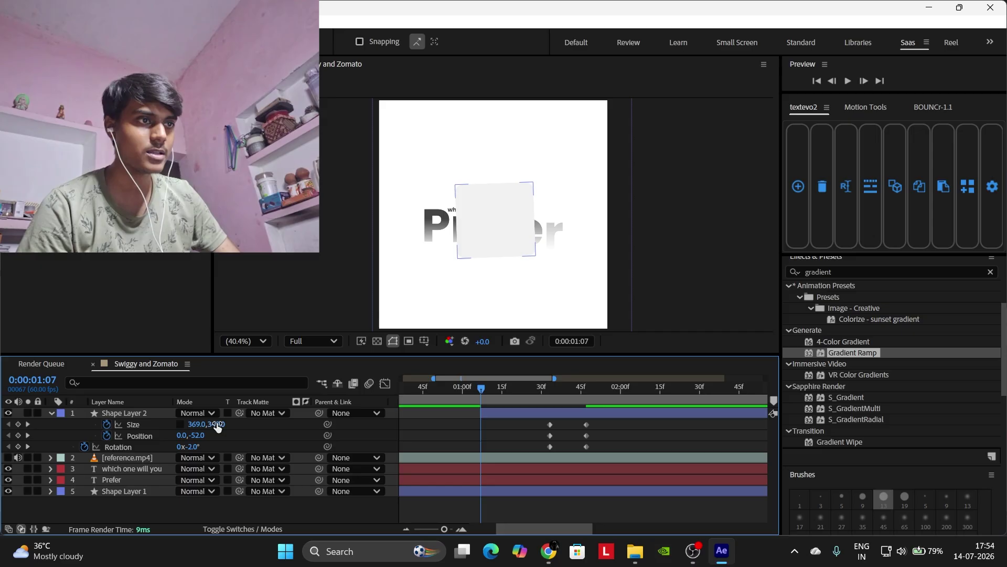
drag(215, 425, 214, 426)
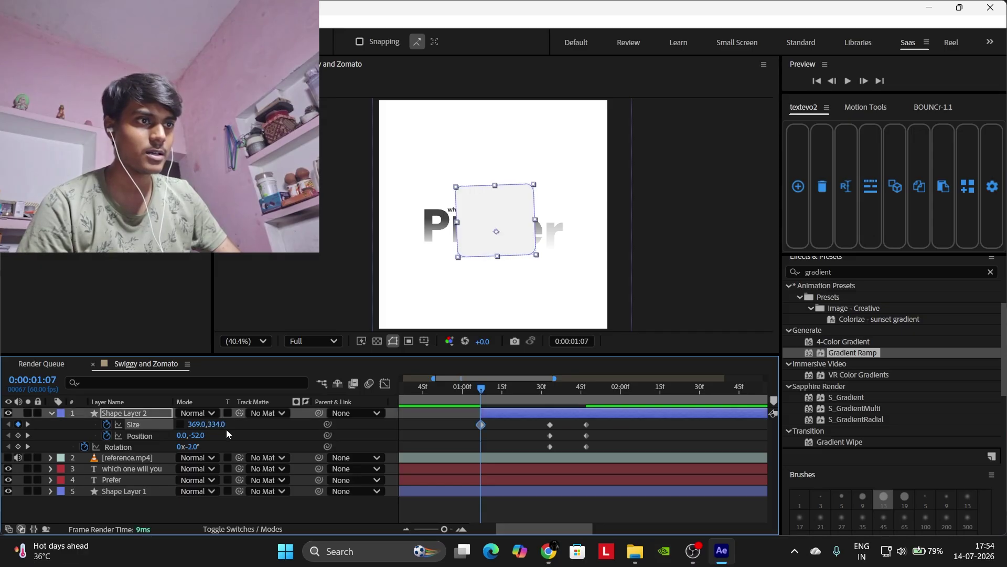
key(ctrl+z)
click(197, 426)
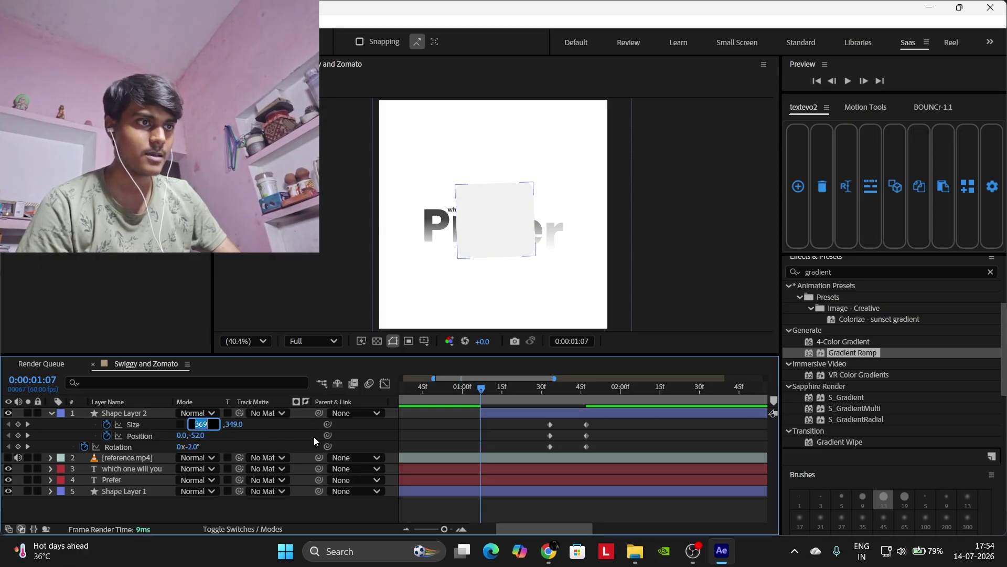
text(0)
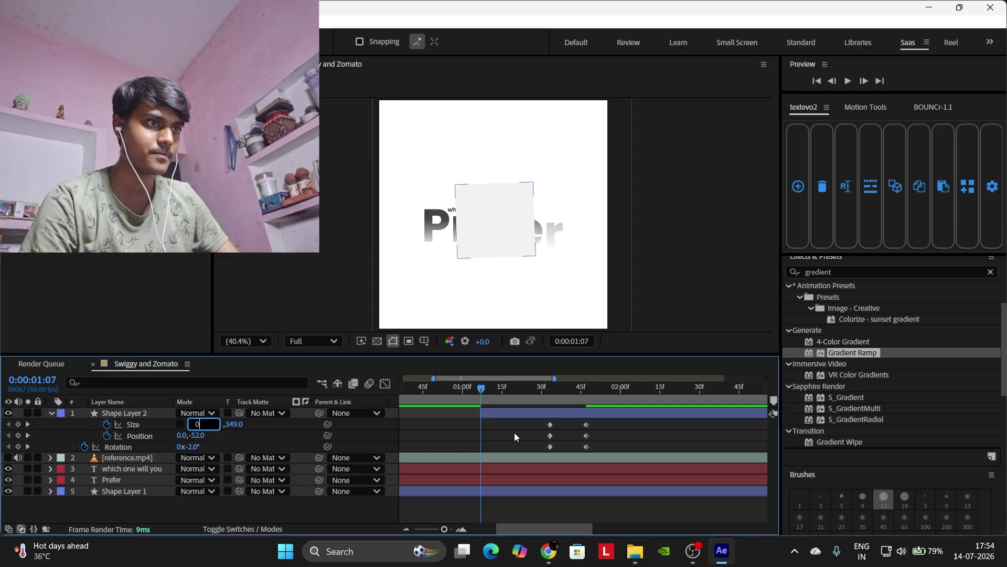
key(Return)
mouse_move(489, 390)
mouse_down()
mouse_move(572, 388)
mouse_move(483, 399)
mouse_up()
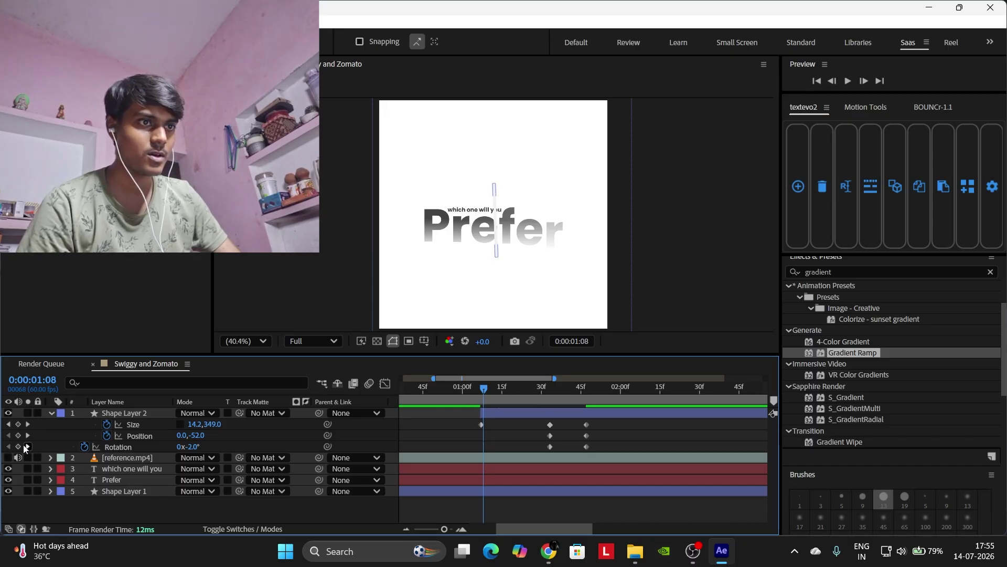
click(7, 424)
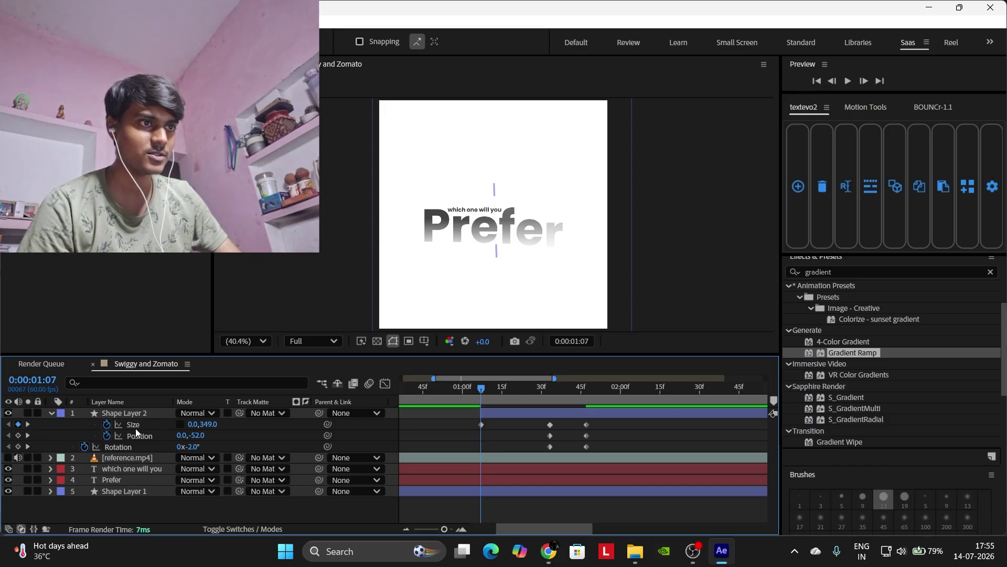
At 0:00:01:07, set the rectangle's Position to 0, 123 and the Rotation of Shape Layer 2 to 5°.
click(199, 437)
text(0,)
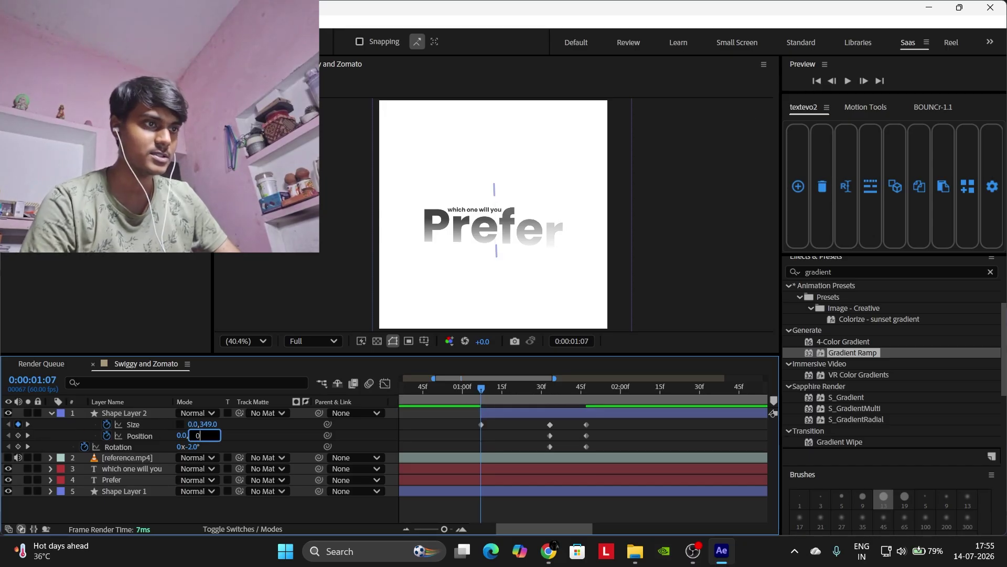
text(19)
key(Return)
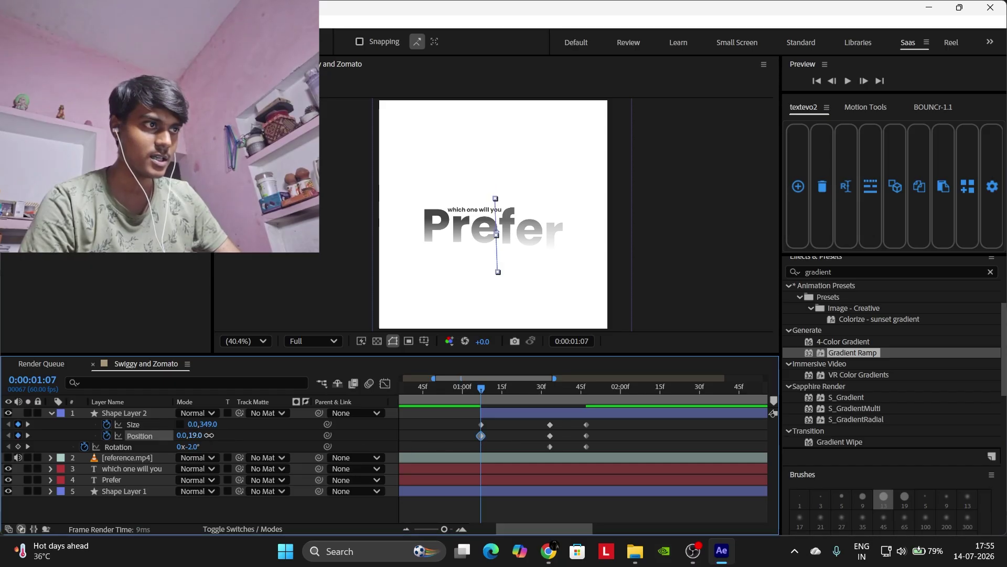
drag(209, 435, 294, 416)
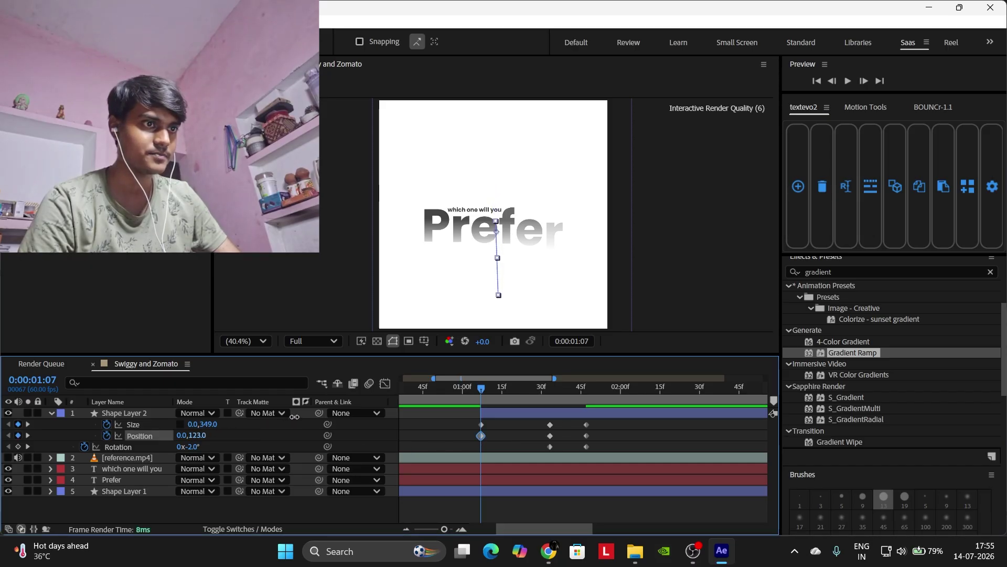
click(192, 447)
text(5)
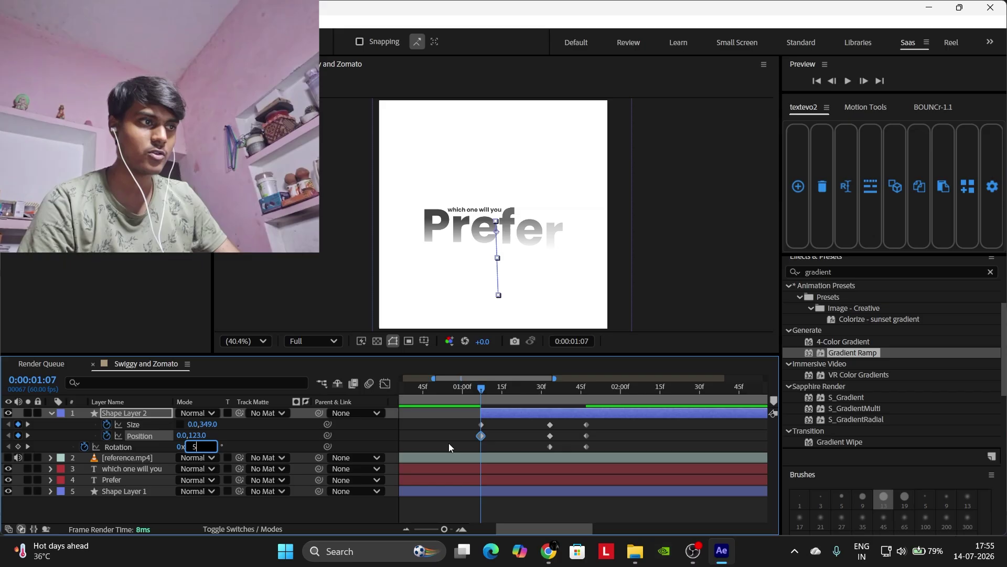
click(500, 445)
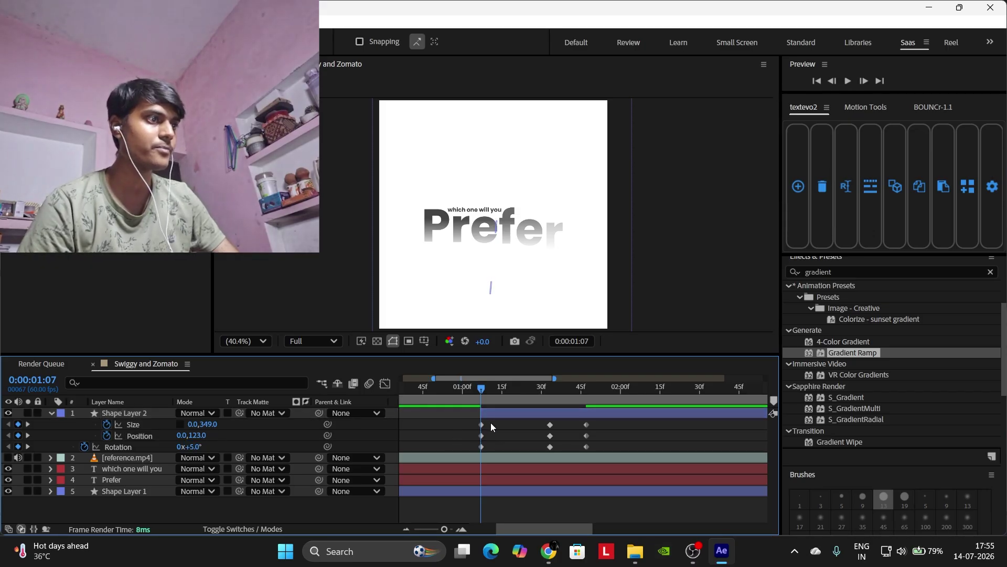
Lower the composition's preview resolution to Third.
click(314, 342)
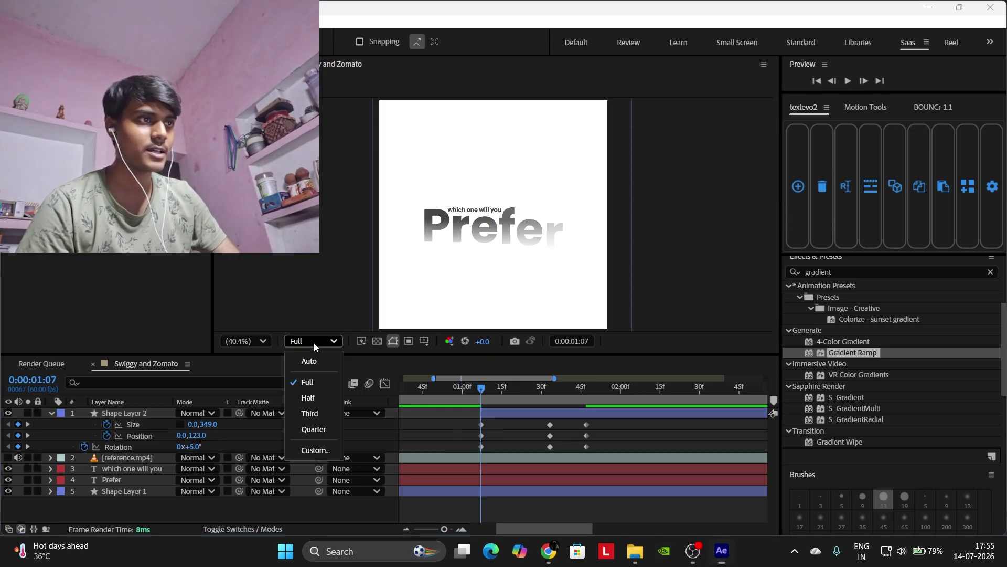
click(321, 417)
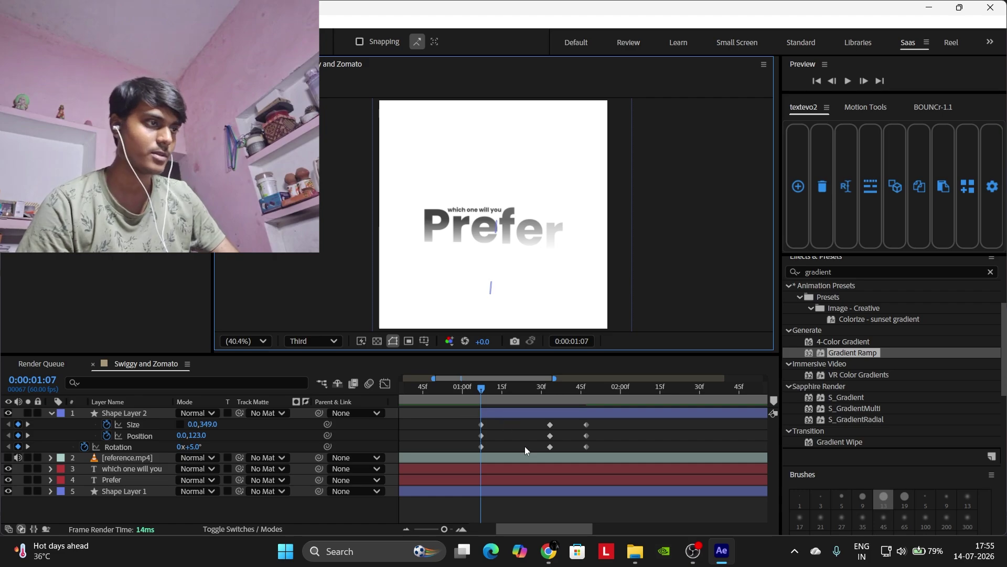
Apply the BOUNCr Overshoot+ expression to the Size and Position properties of Shape Layer 2, using the Selected property option.
click(934, 108)
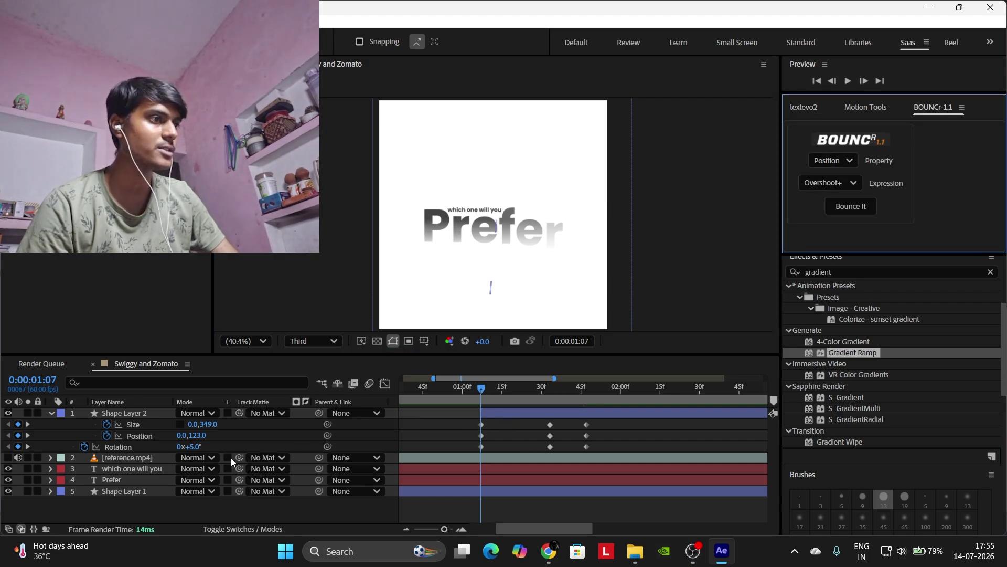
click(133, 424)
click(833, 161)
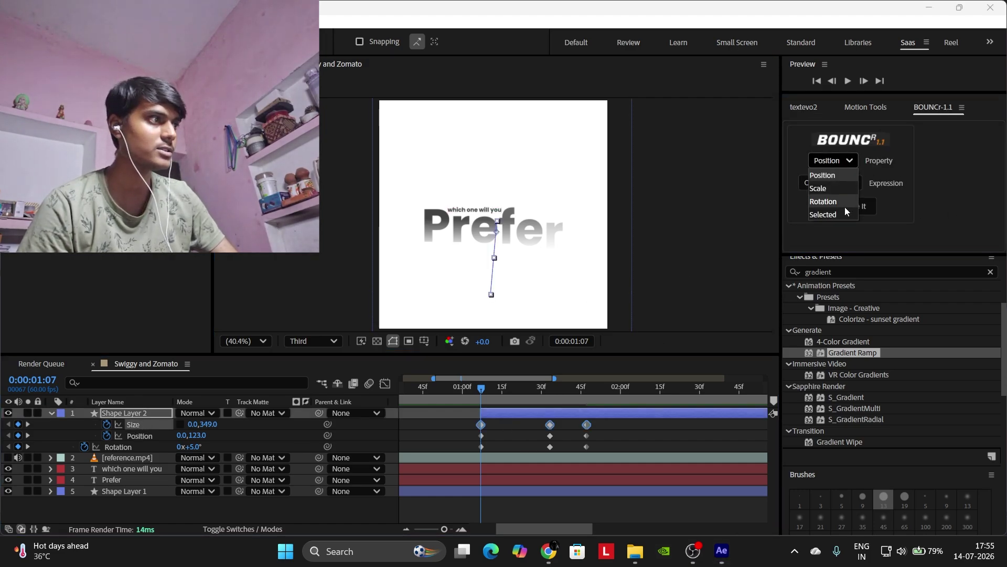
click(830, 215)
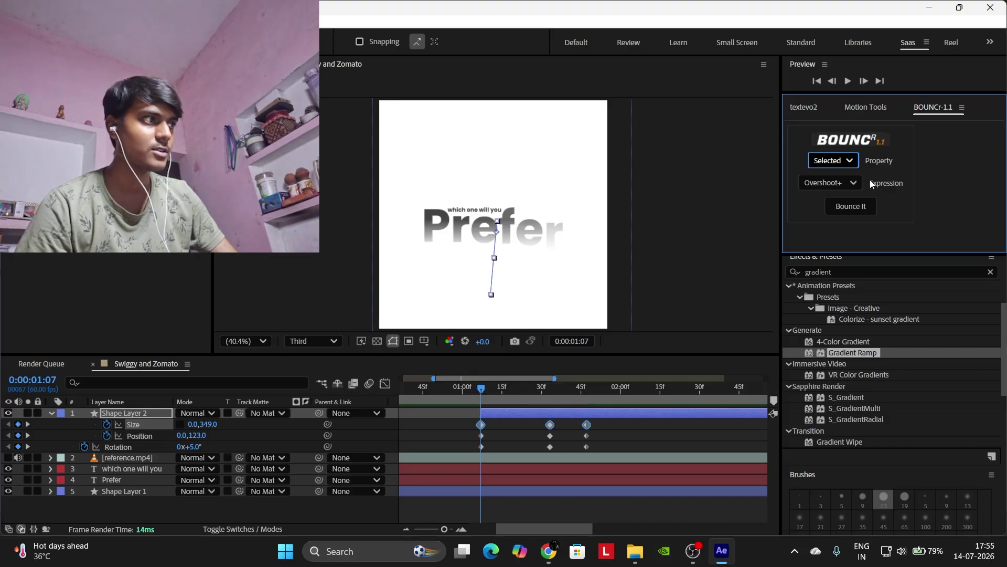
click(851, 206)
click(140, 436)
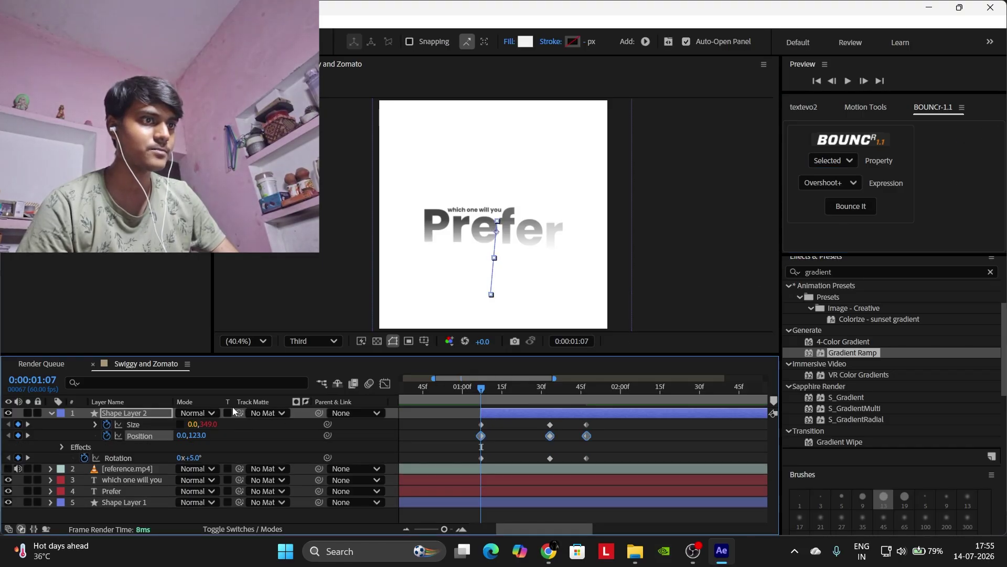
click(851, 207)
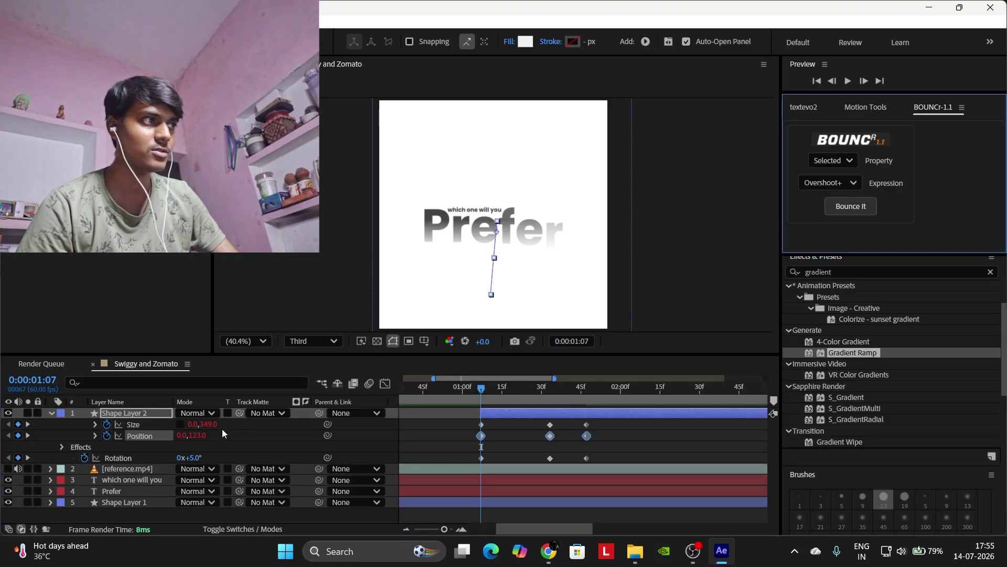
Apply the BOUNCr Overshoot+ expression to the Rotation of Shape Layer 2 and play back the card entrance.
click(168, 457)
click(834, 161)
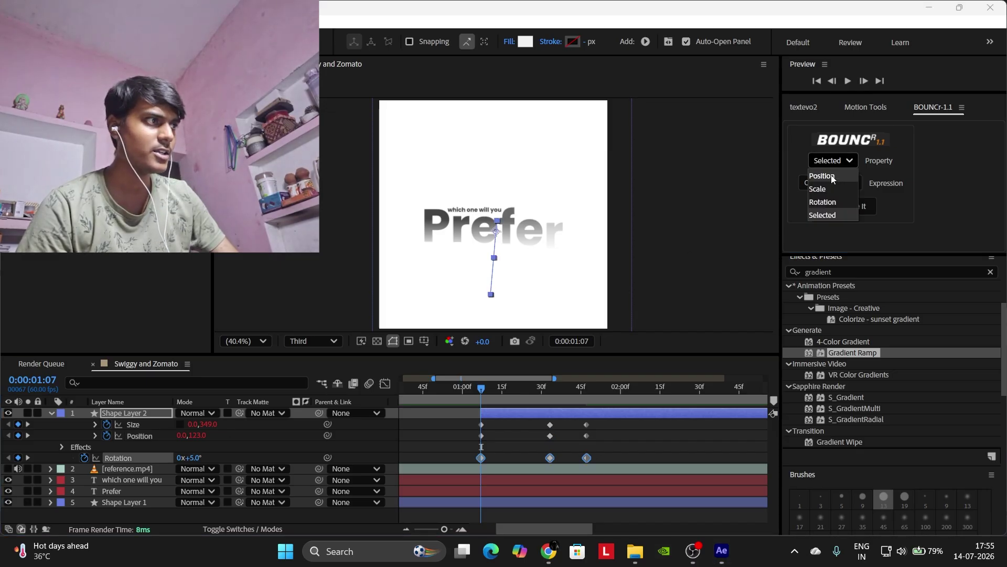
click(834, 202)
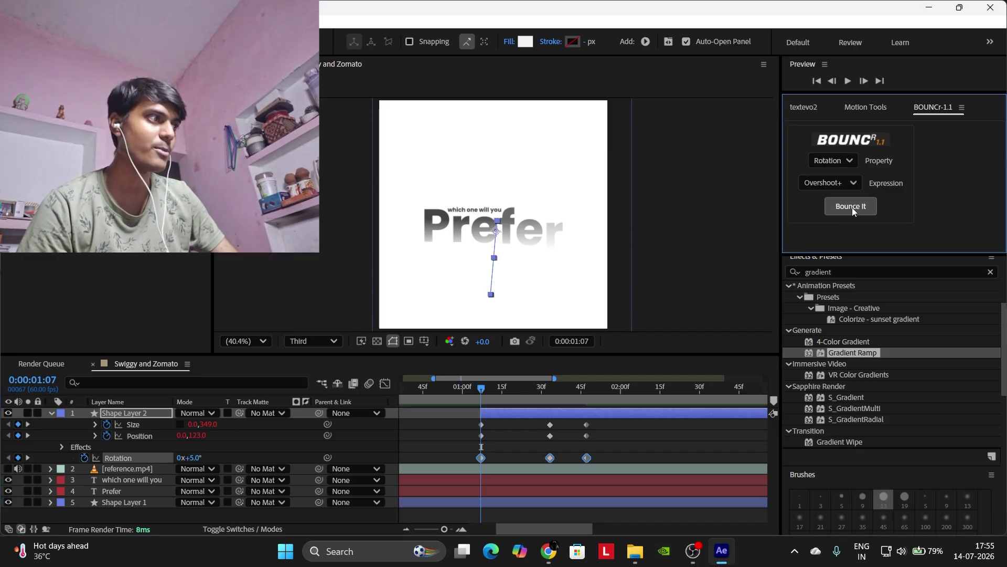
click(851, 206)
click(629, 442)
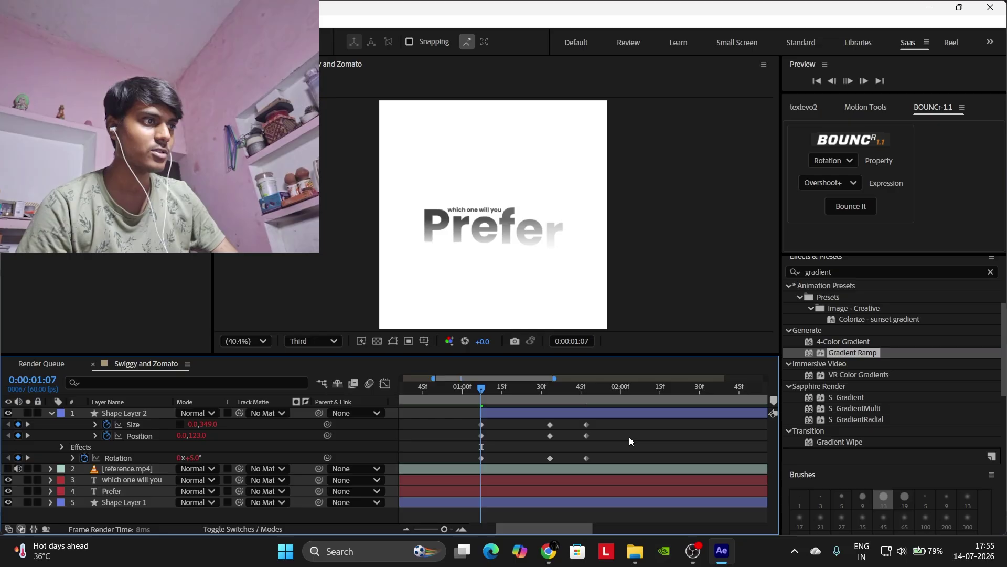
key(space)
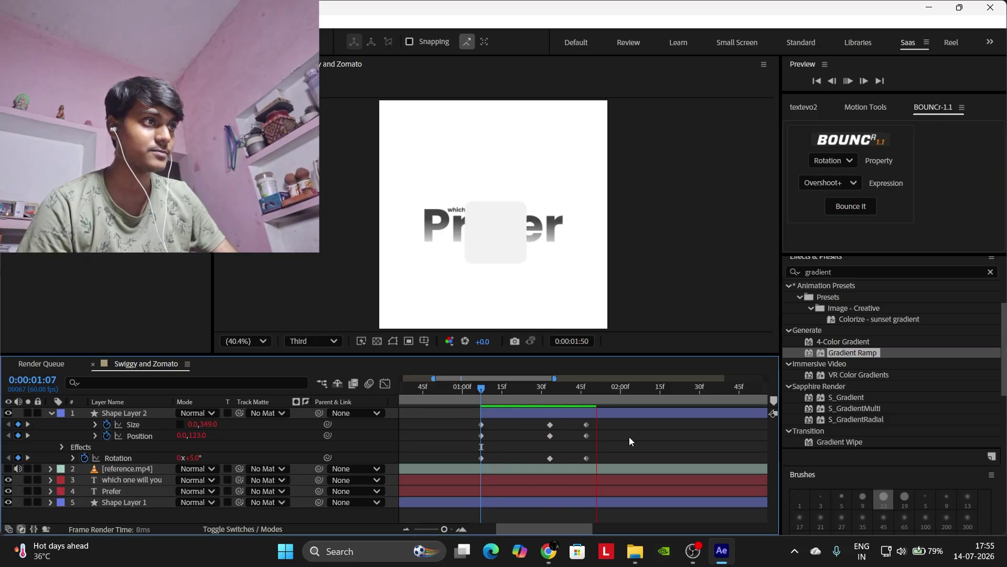
Play back the card entrance of Shape Layer 2 from just before 0:00:01:07 to examine its timing.
click(502, 400)
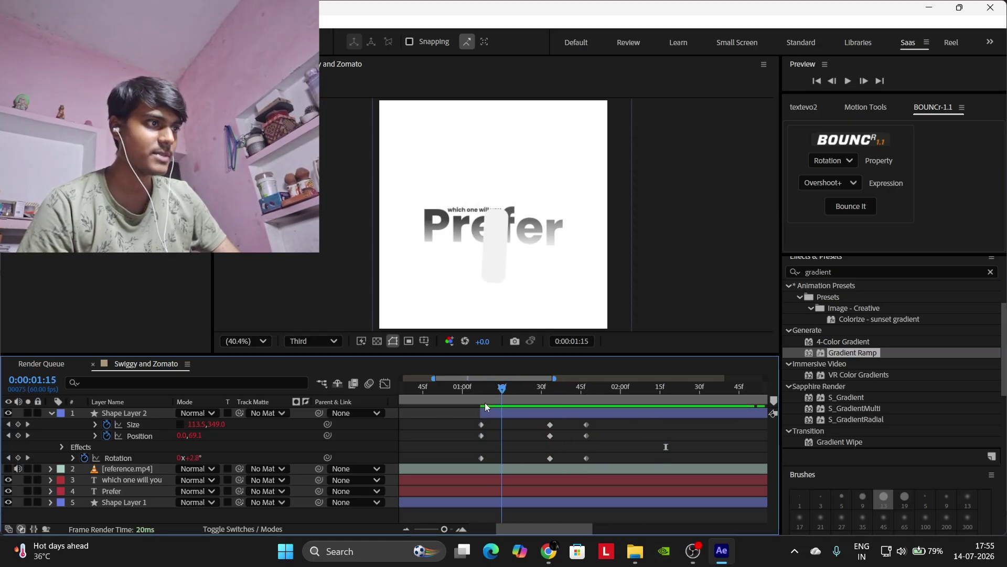
click(478, 401)
key(space)
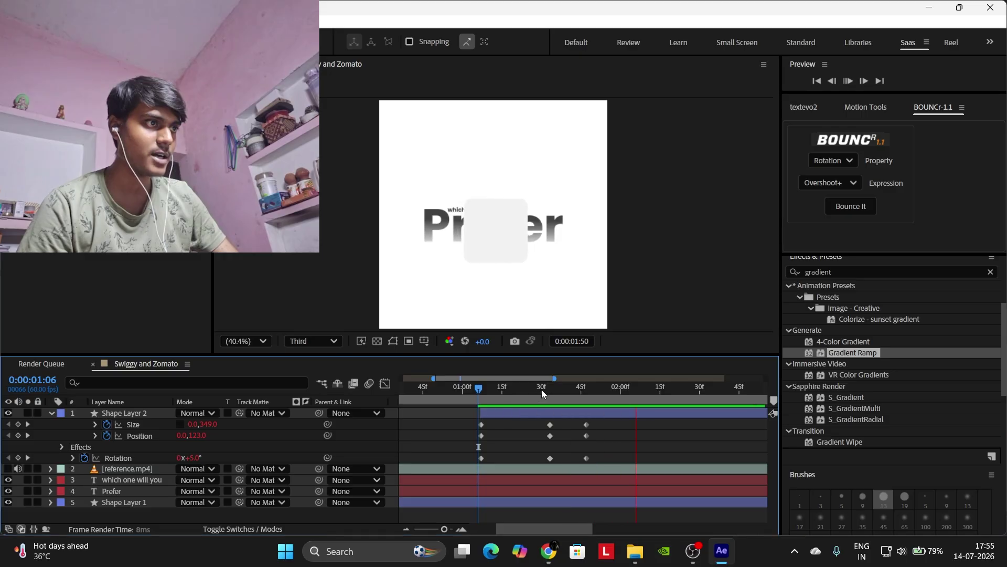
click(500, 388)
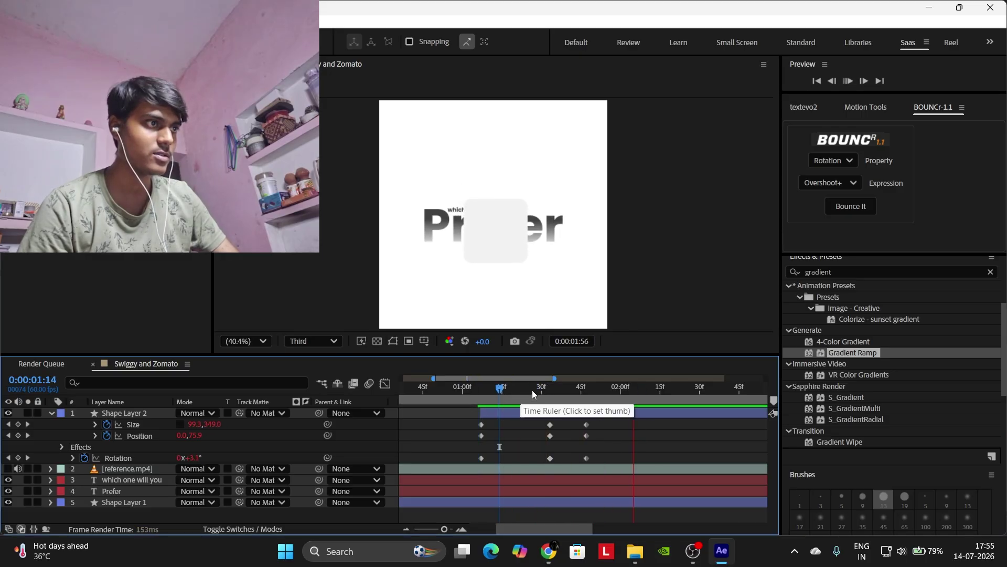
click(462, 401)
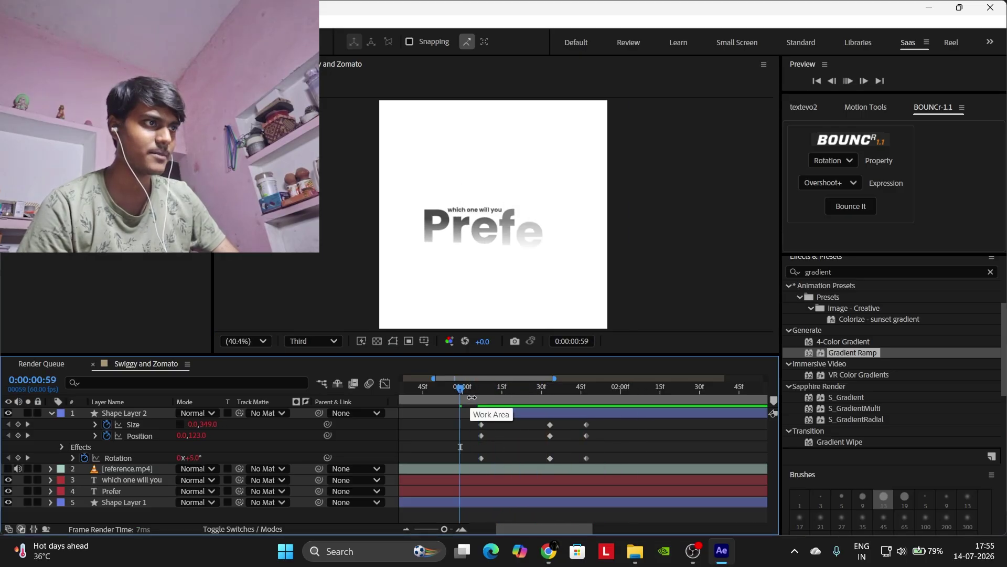
key(space)
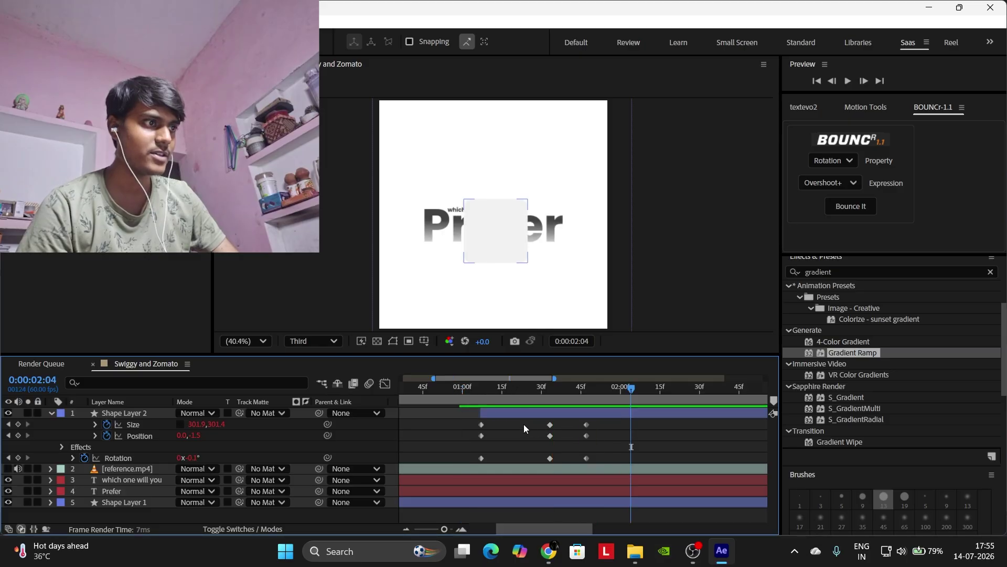
Move Shape Layer 2's middle Size, Position and Rotation keyframes to about 0:00:01:18 and the last ones to about 0:00:01:25, and preview the motion.
drag(523, 420, 511, 456)
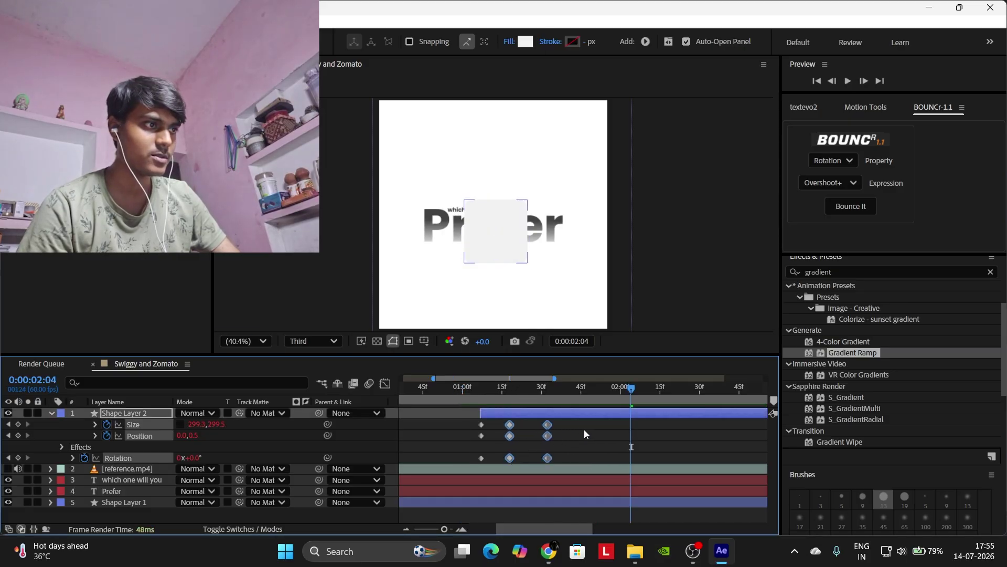
mouse_move(584, 434)
mouse_down()
mouse_move(543, 466)
mouse_move(529, 461)
mouse_up()
drag(517, 389, 472, 389)
click(569, 444)
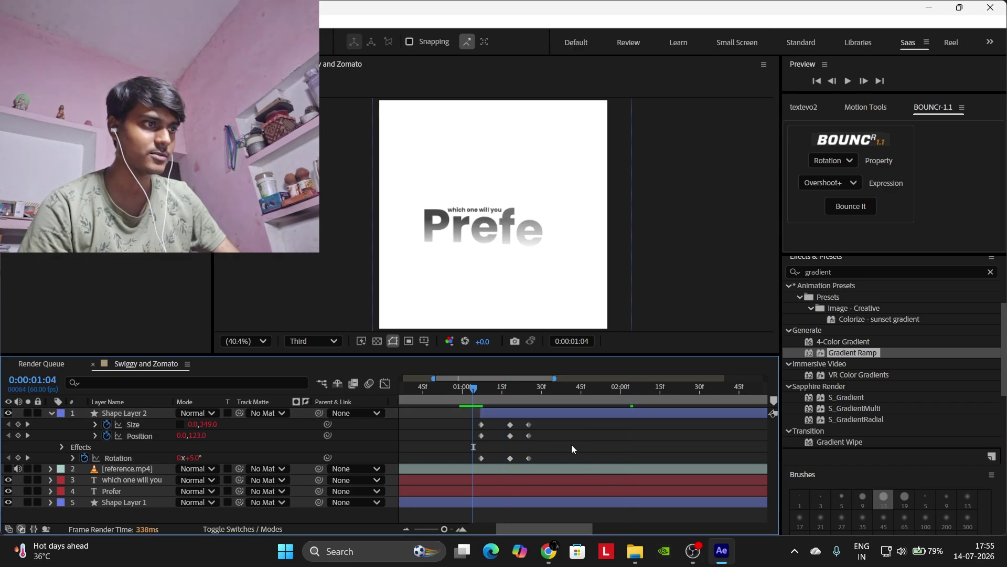
key(space)
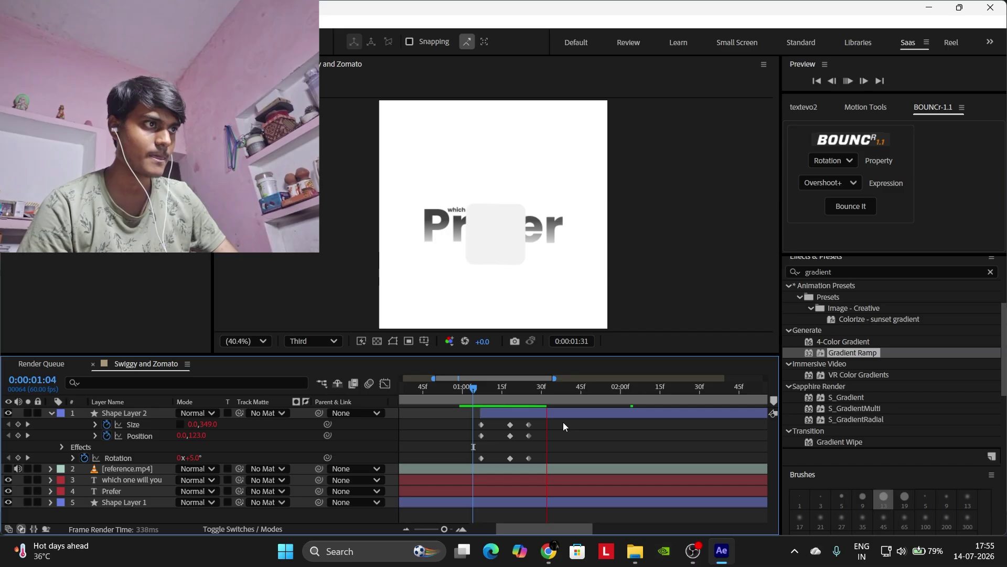
key(space)
Move the last Size, Position and Rotation keyframes of Shape Layer 2 to about 0:00:01:30 and the middle ones to about 0:00:01:20.
drag(548, 430, 542, 460)
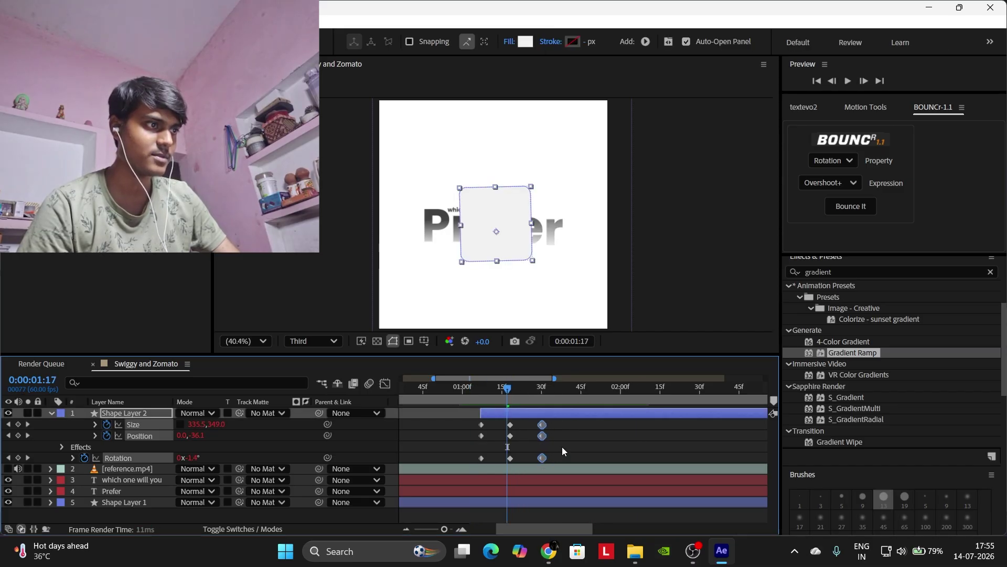
click(562, 446)
click(496, 387)
drag(525, 421, 516, 458)
click(569, 433)
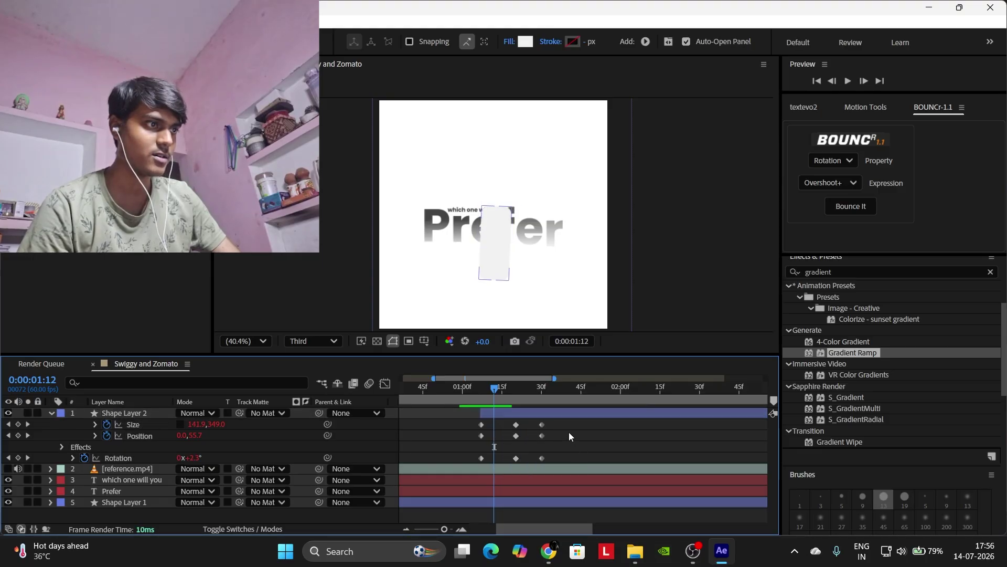
Play back the retimed card entrance several times from around 0:00:01:00 to examine its speed and overshoot.
drag(495, 387, 471, 387)
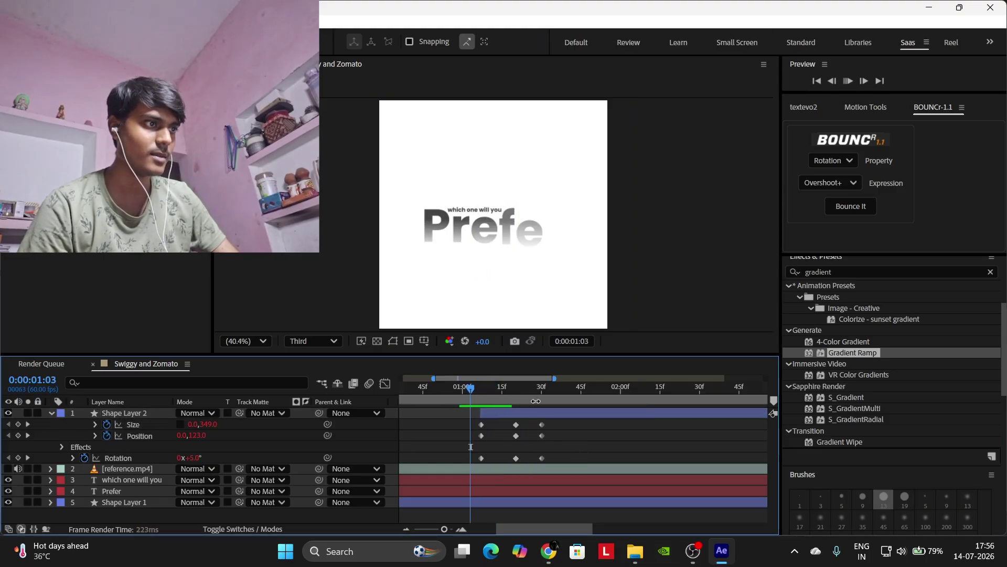
key(space)
drag(555, 403, 649, 404)
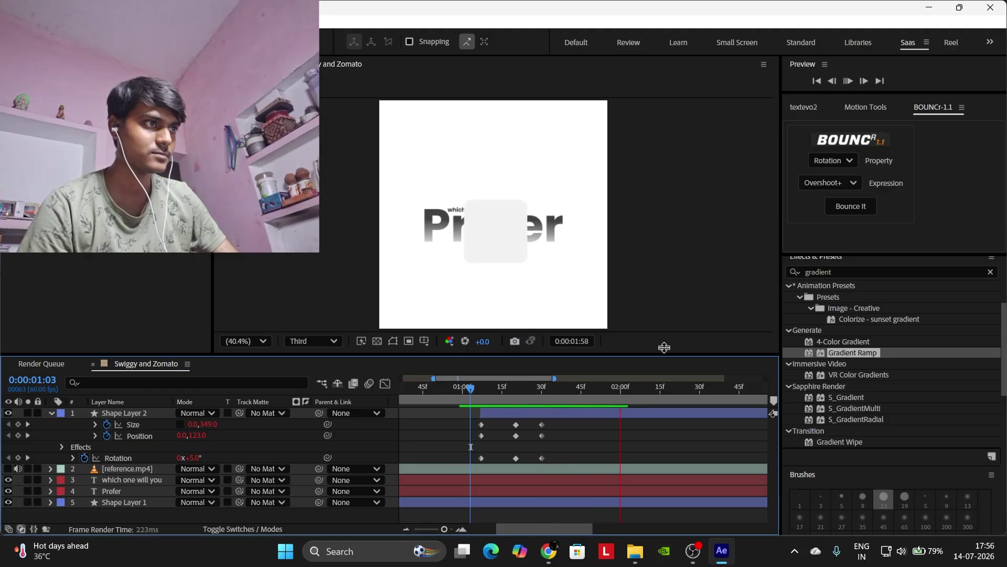
scroll(575, 282, down, 2)
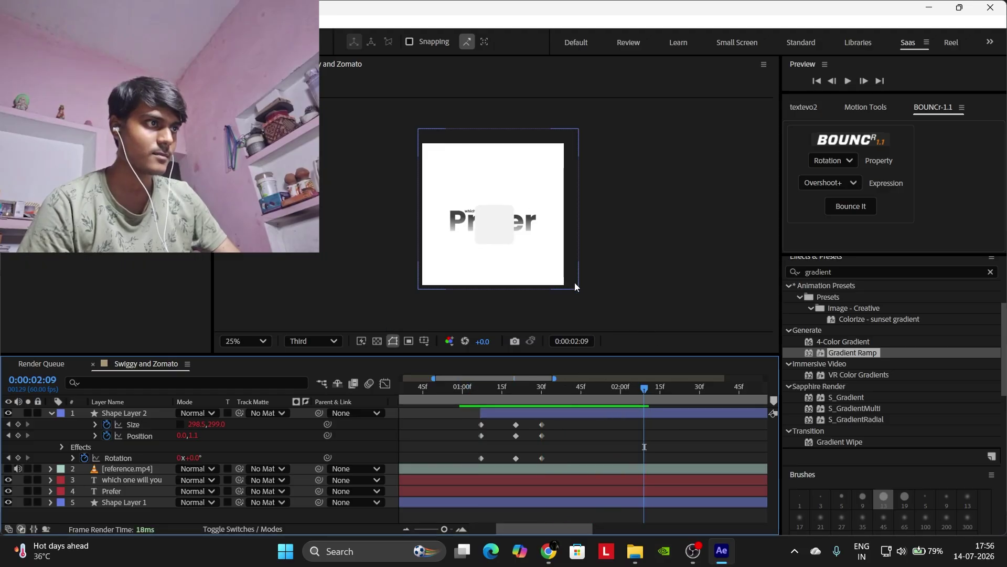
click(476, 389)
key(space)
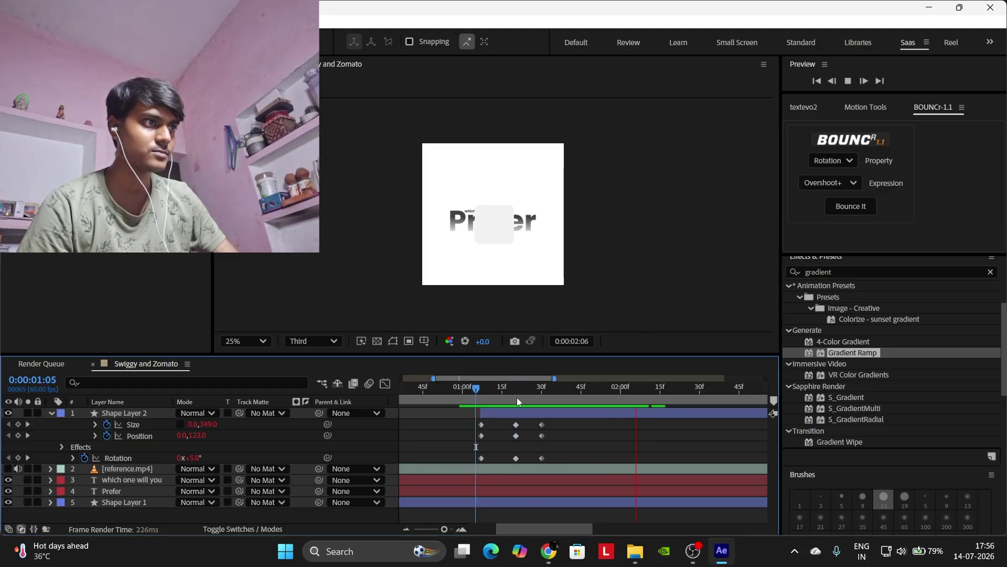
click(458, 391)
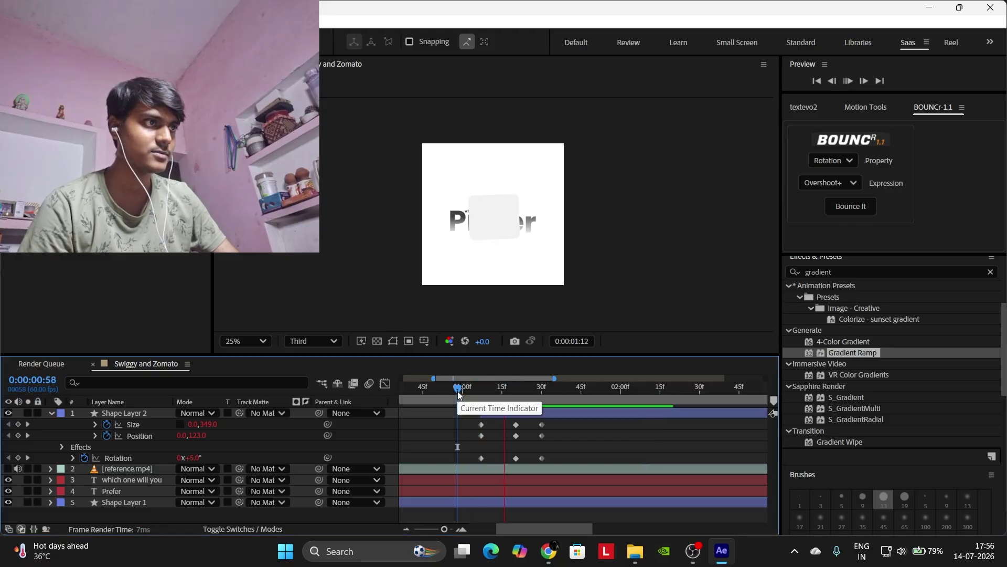
click(490, 389)
drag(490, 389, 470, 391)
key(space)
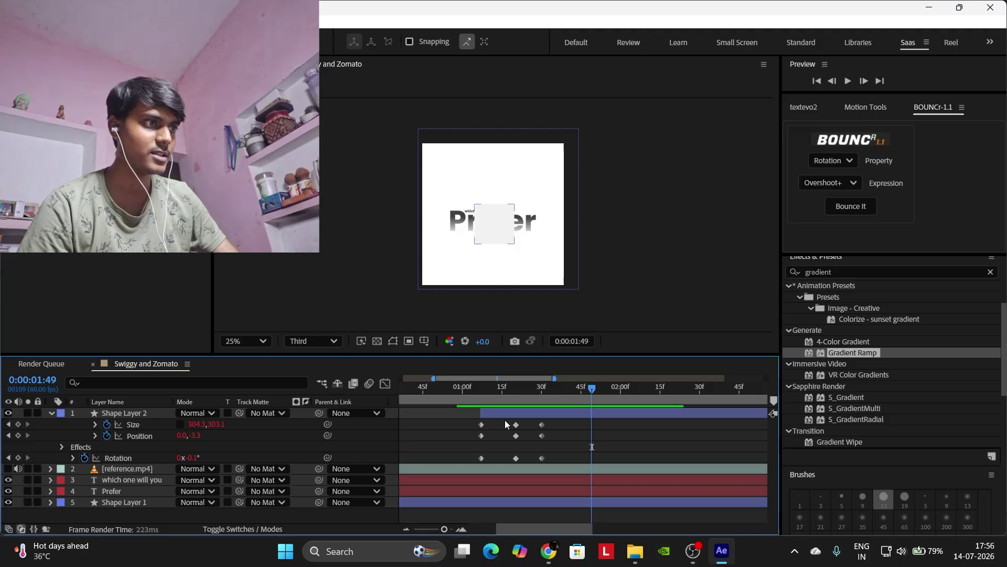
Shift Shape Layer 2's middle Size, Position and Rotation keyframes to about 0:00:01:24 and the last ones to about 0:00:01:34, and preview the motion.
mouse_move(505, 420)
mouse_down()
mouse_move(536, 467)
mouse_move(557, 458)
mouse_up()
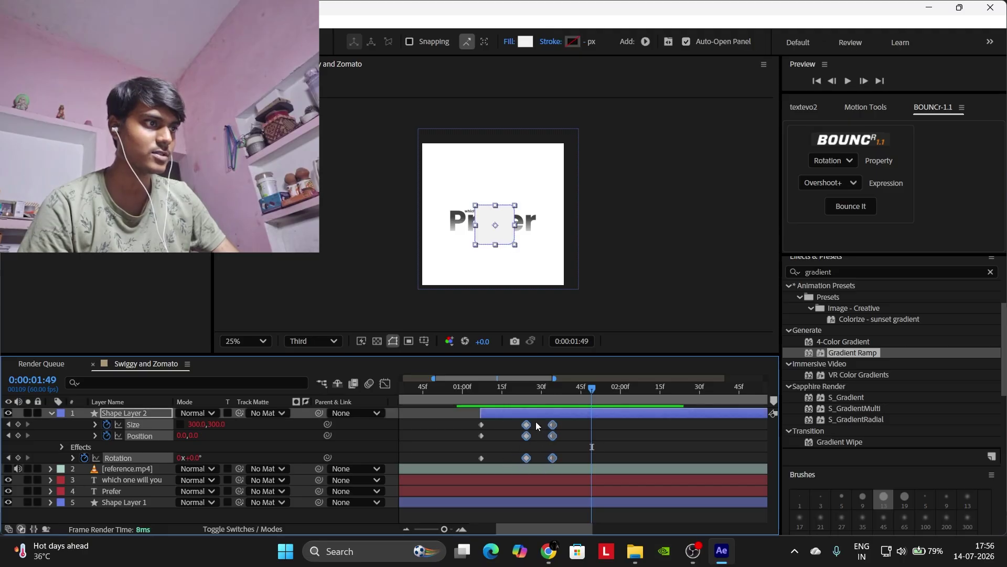
click(500, 389)
click(467, 388)
click(587, 435)
key(space)
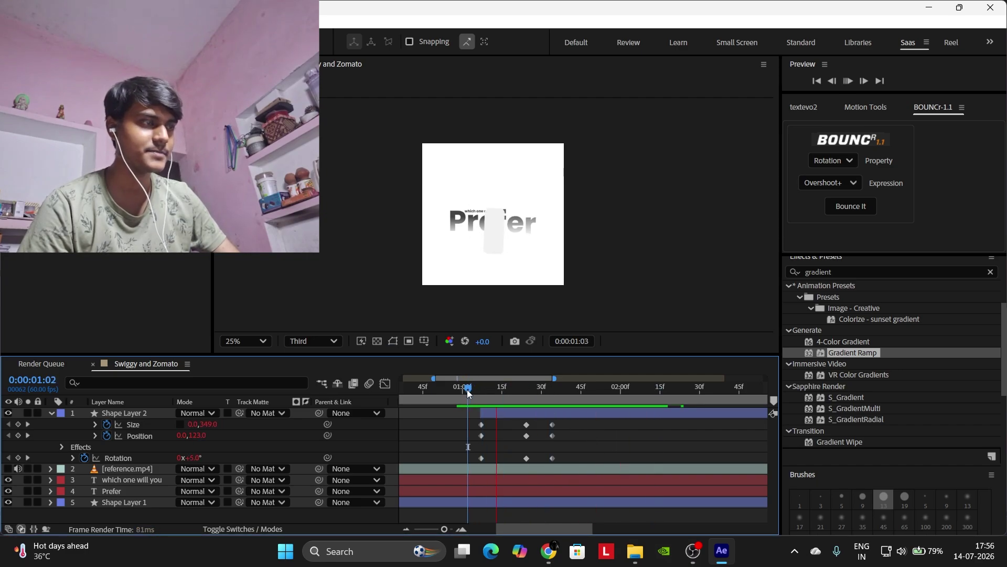
key(space)
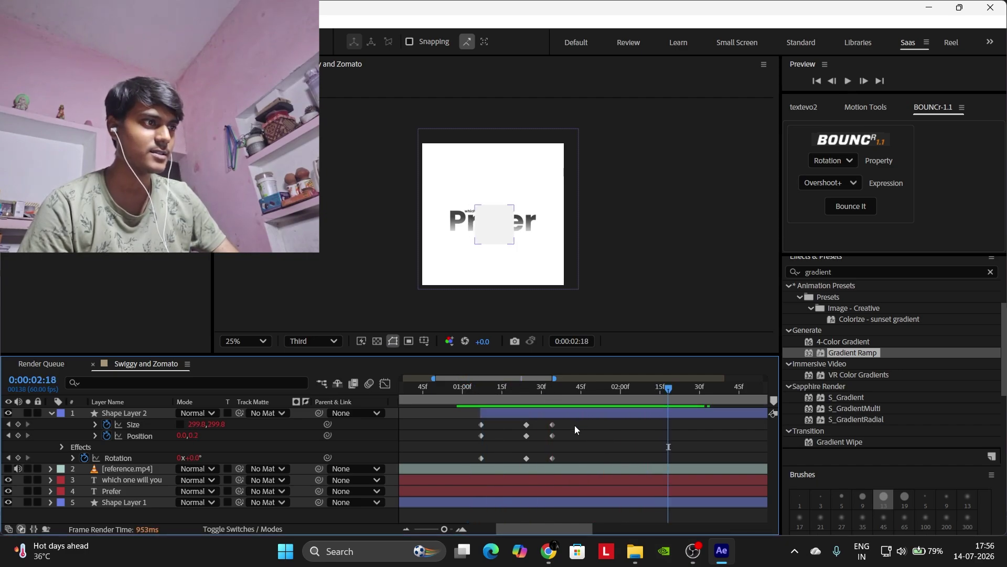
Move the last Size, Position and Rotation keyframes of Shape Layer 2 to about 0:00:01:37 and play back the card entrance.
drag(574, 425, 569, 458)
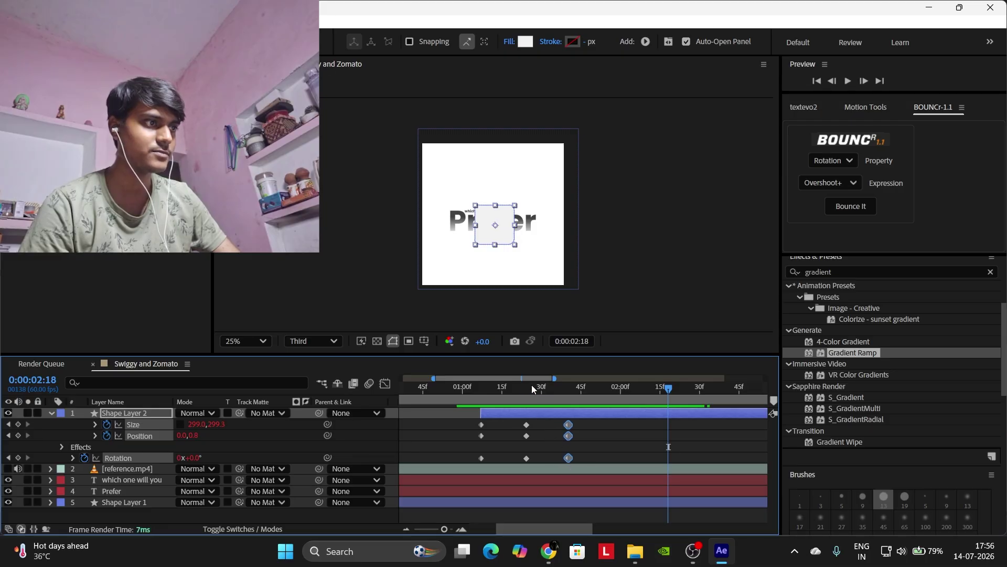
key(space)
click(613, 436)
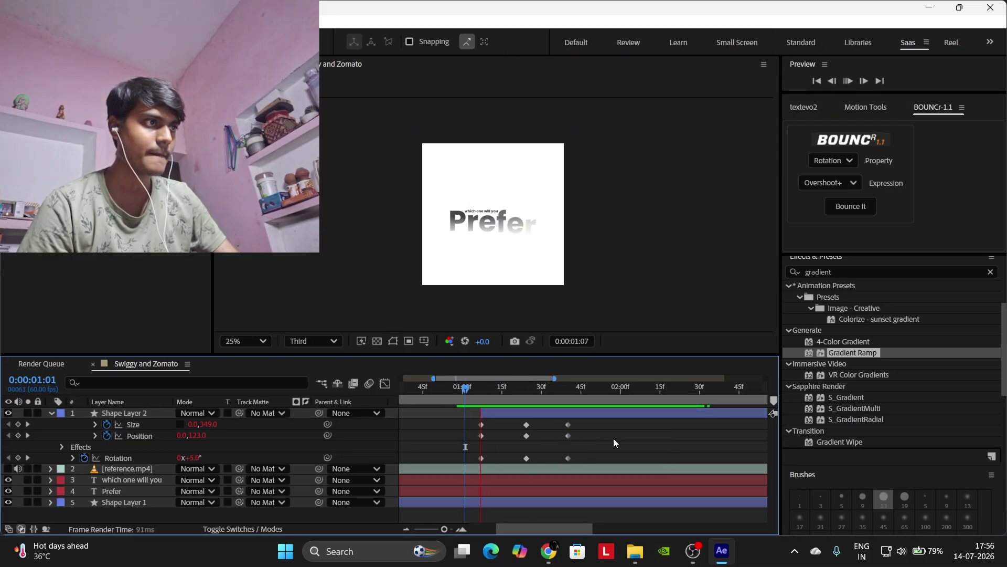
drag(593, 423, 561, 458)
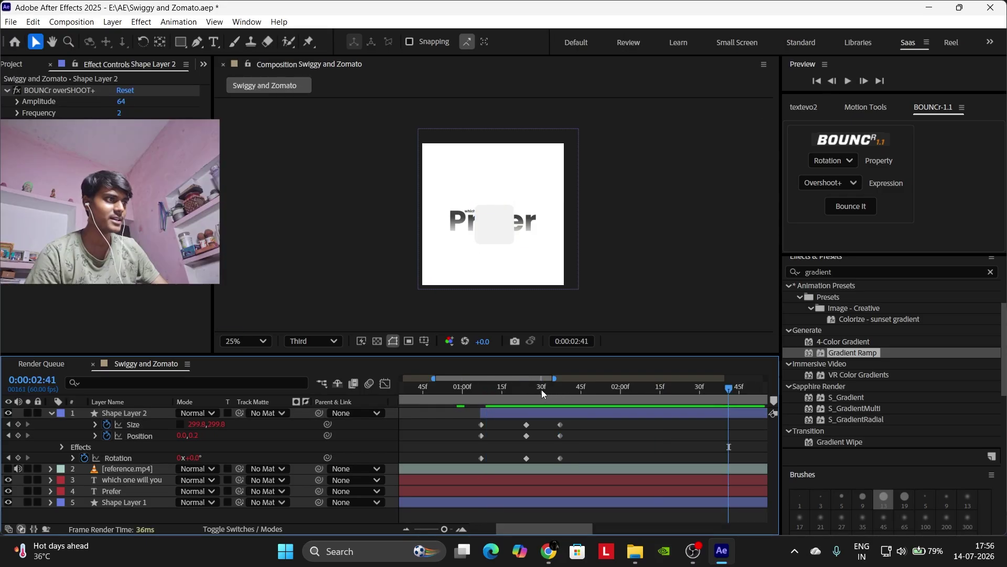
drag(541, 390, 467, 389)
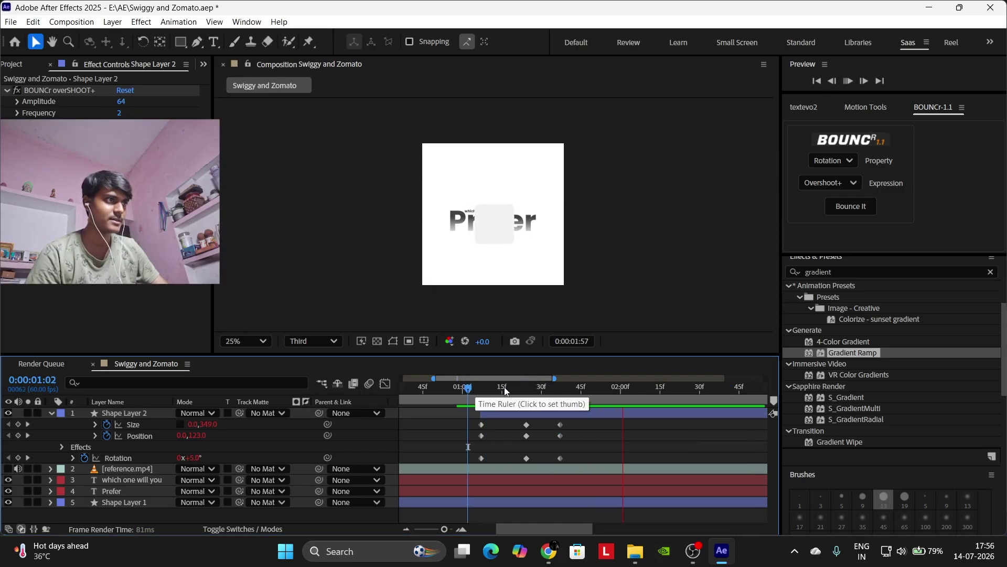
click(655, 388)
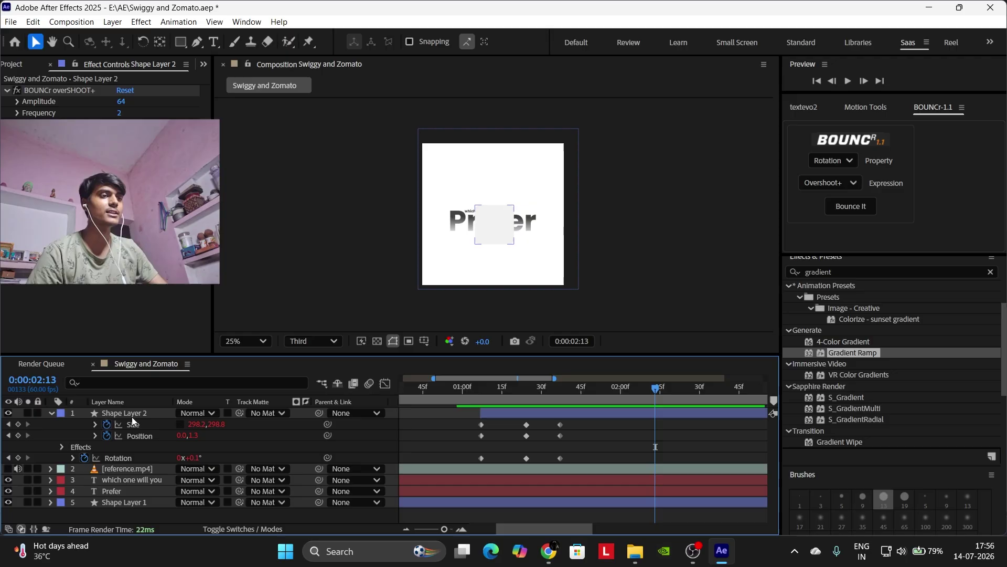
Collapse the keyframed properties of Shape Layer 2 and show the project's imported items.
key(u)
click(44, 442)
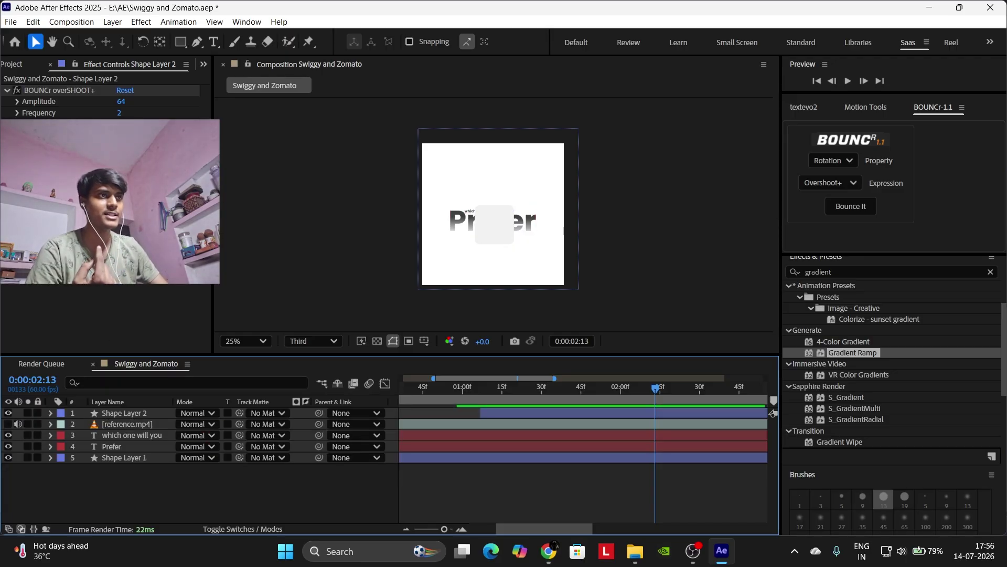
click(20, 65)
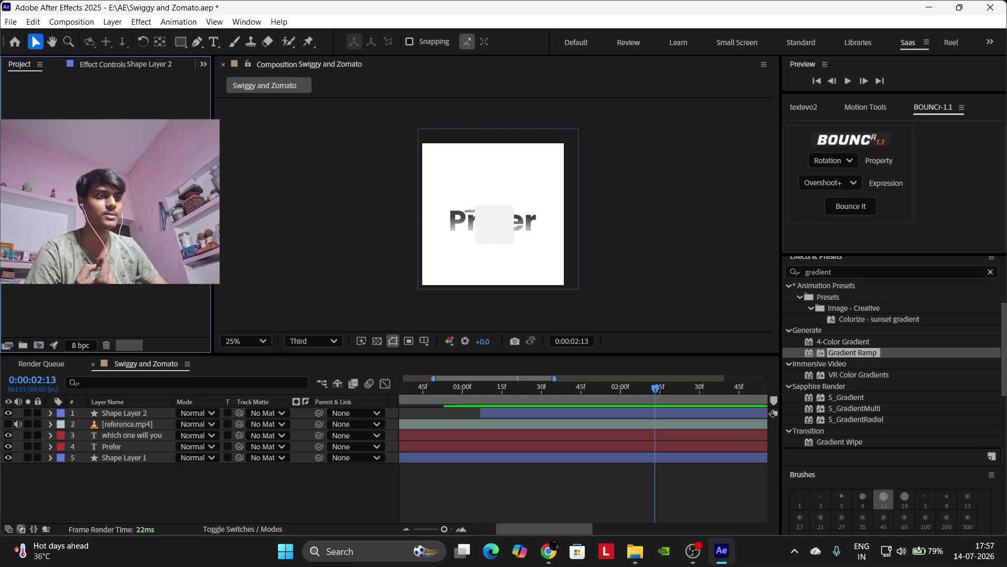
Examine the Swiggy and Zomato card in reference.mp4 at 0:00:02:13 with Shape Layer 2 hidden, and restore both layers' visibility.
click(137, 414)
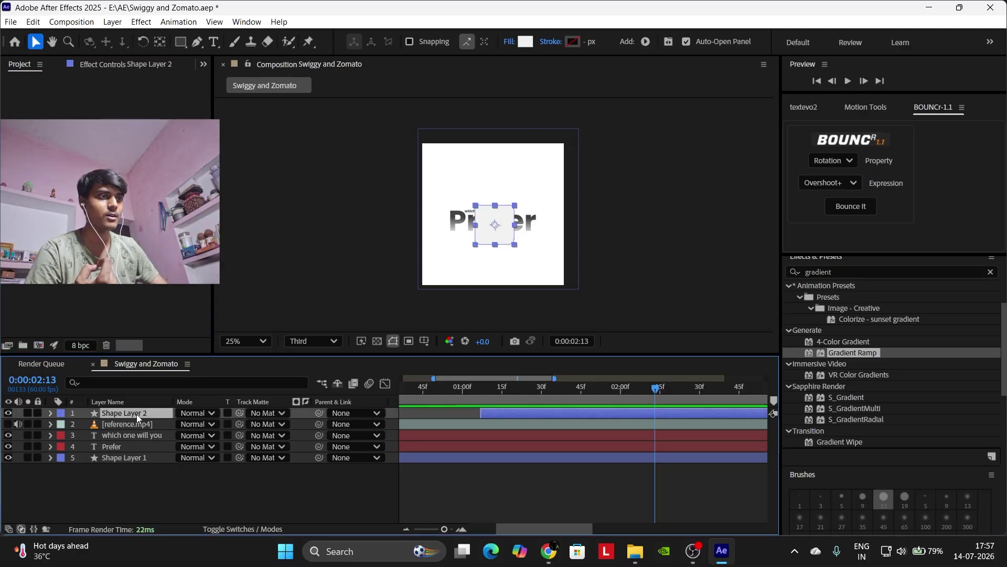
click(8, 424)
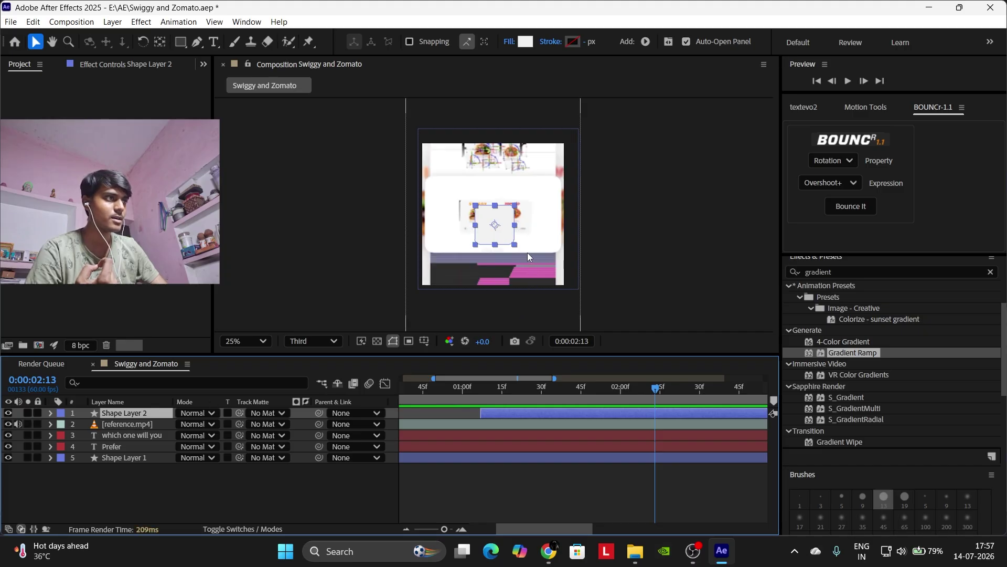
click(8, 413)
key(period)
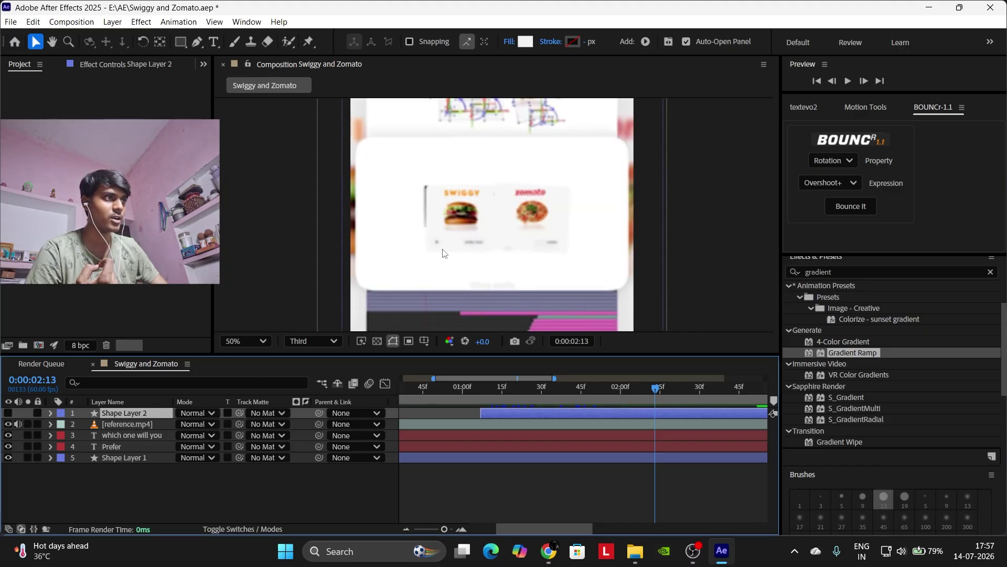
key(comma)
click(8, 413)
click(8, 424)
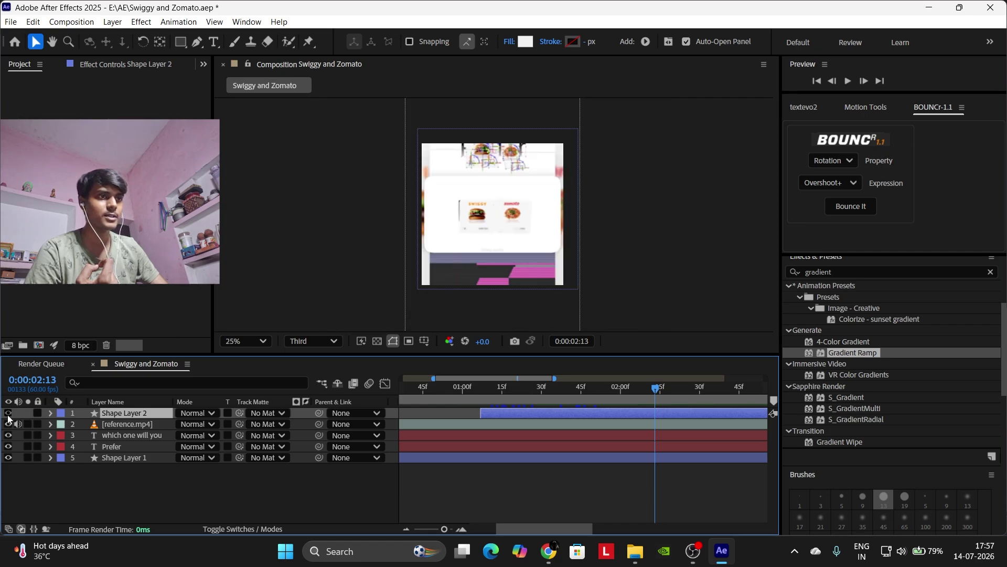
click(501, 486)
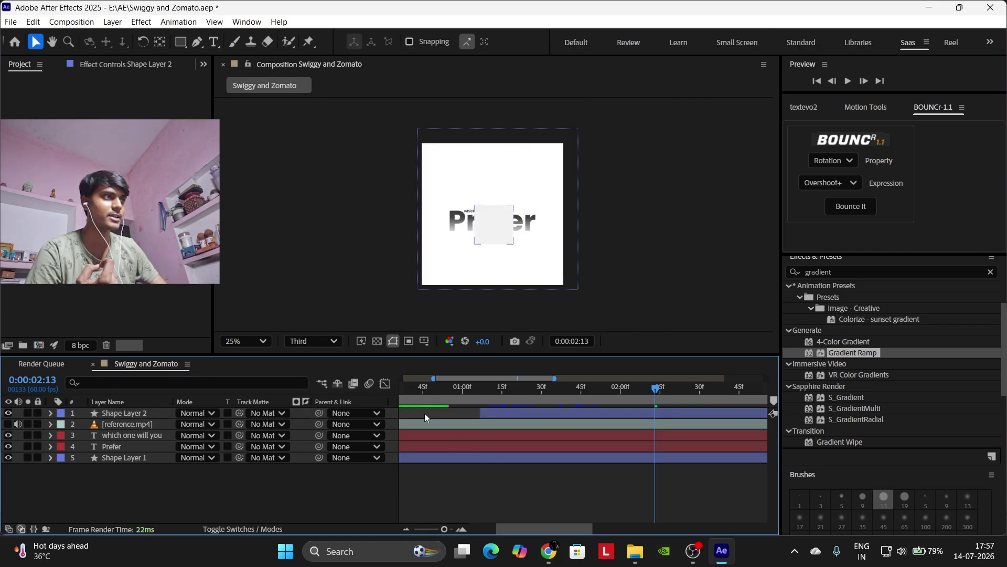
Add the burger PNG and the swiggy_delivery_logo-removebg-preview.png image to the composition above Shape Layer 2.
drag(96, 234, 114, 410)
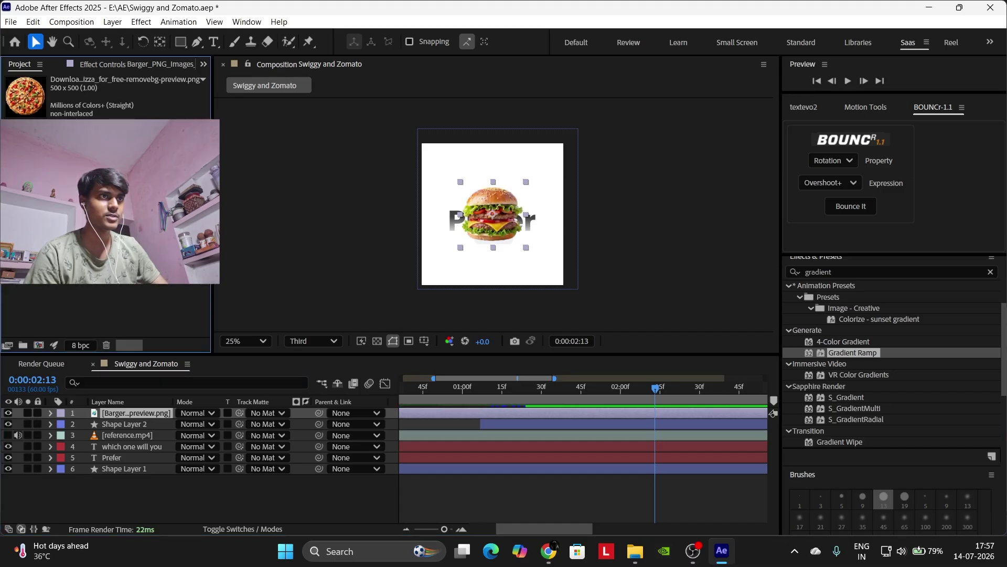
click(79, 183)
click(79, 194)
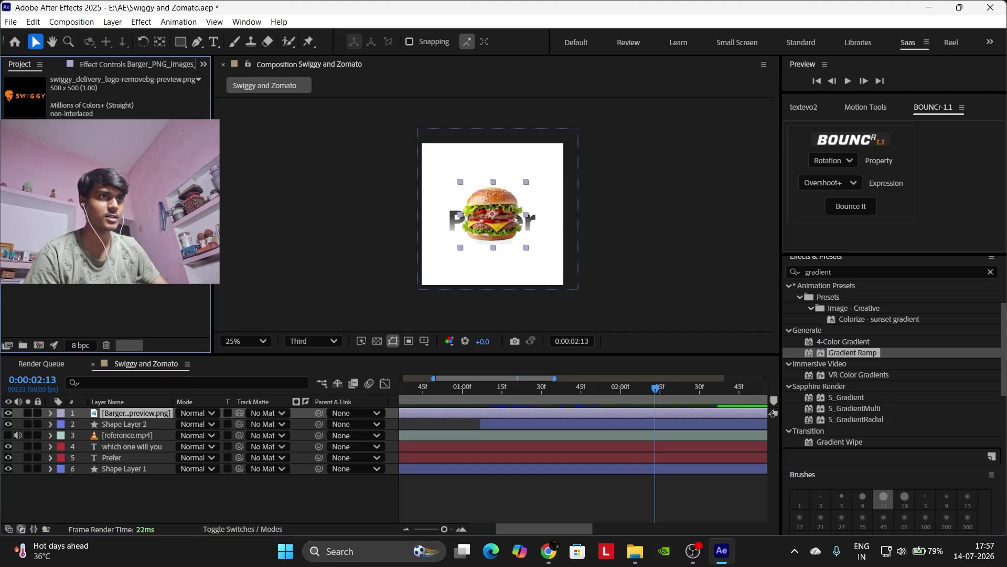
drag(78, 195, 111, 413)
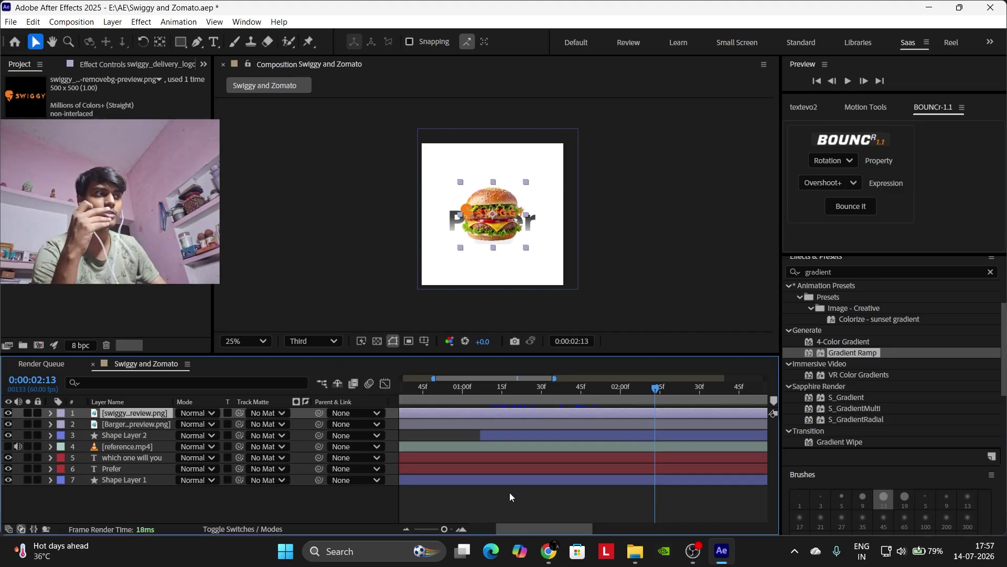
click(540, 501)
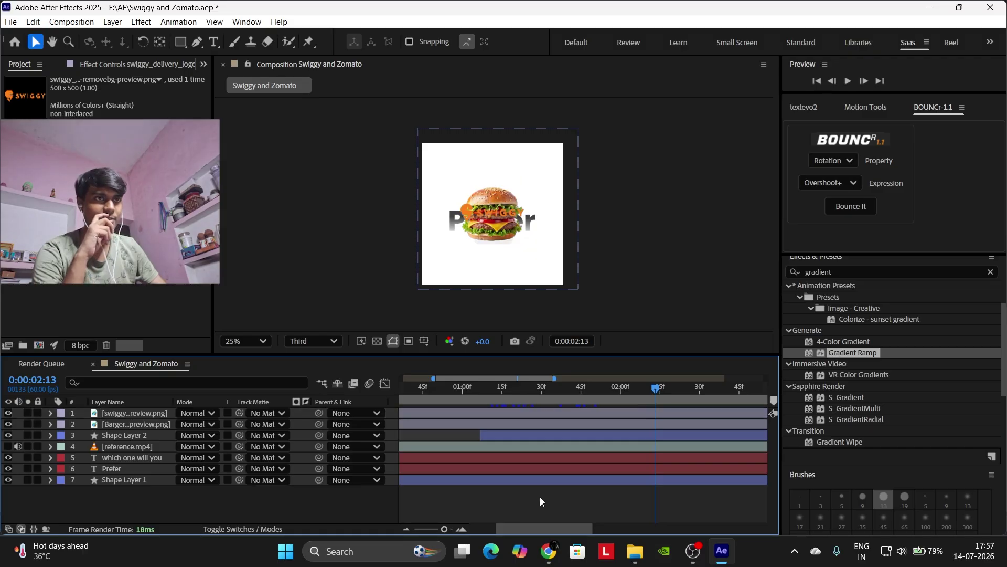
Trim the start of the Swiggy logo and burger image layers to 0:00:01:07, where Shape Layer 2 begins.
drag(553, 389, 497, 389)
click(496, 414)
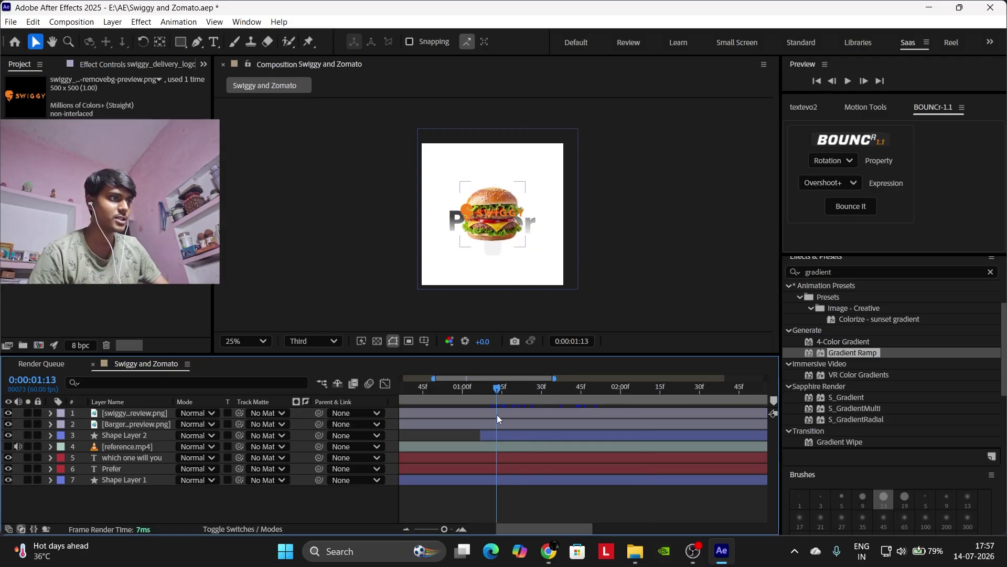
click(498, 424)
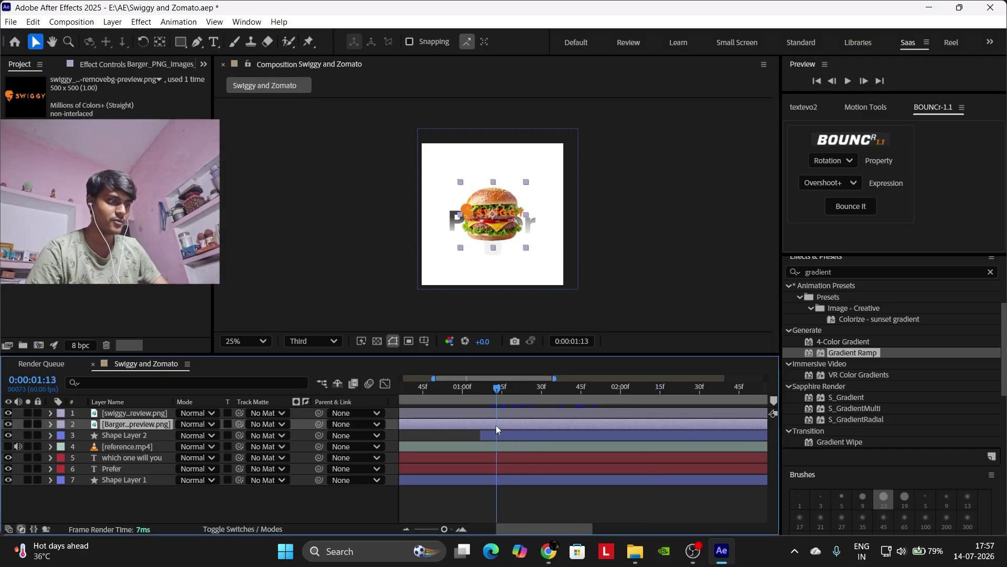
click(509, 439)
key(i)
click(496, 420)
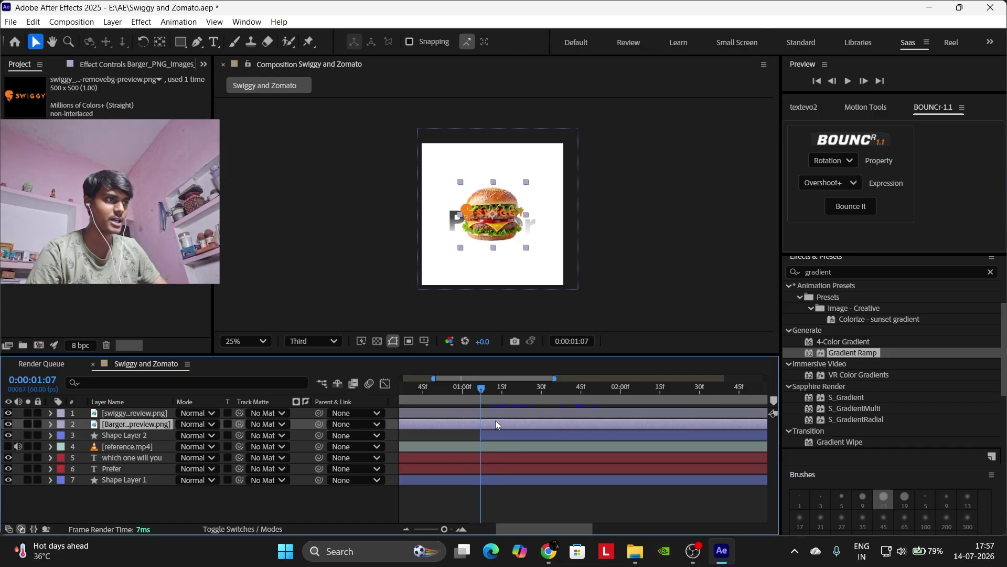
shift+click(496, 409)
key(alt+bracketleft)
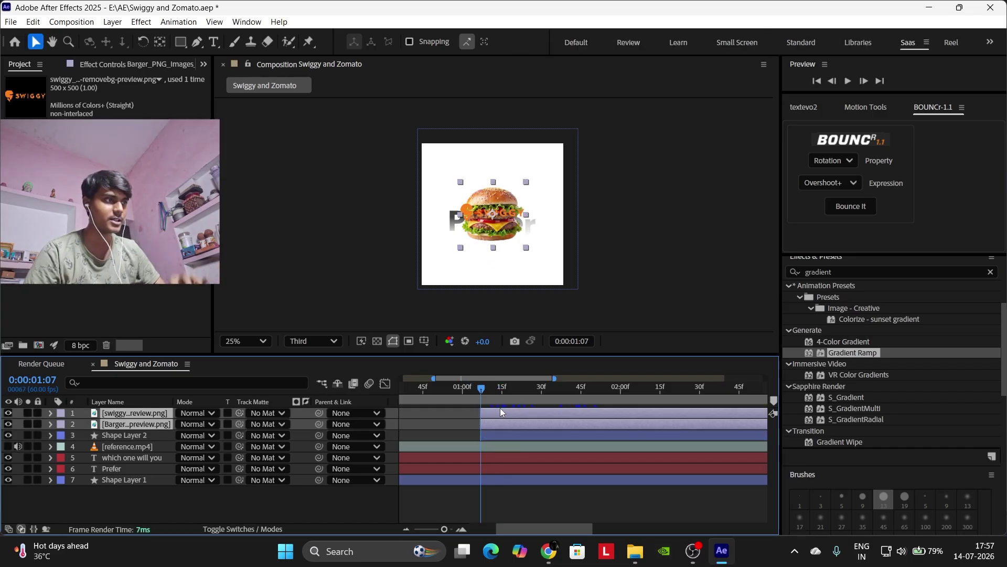
click(443, 423)
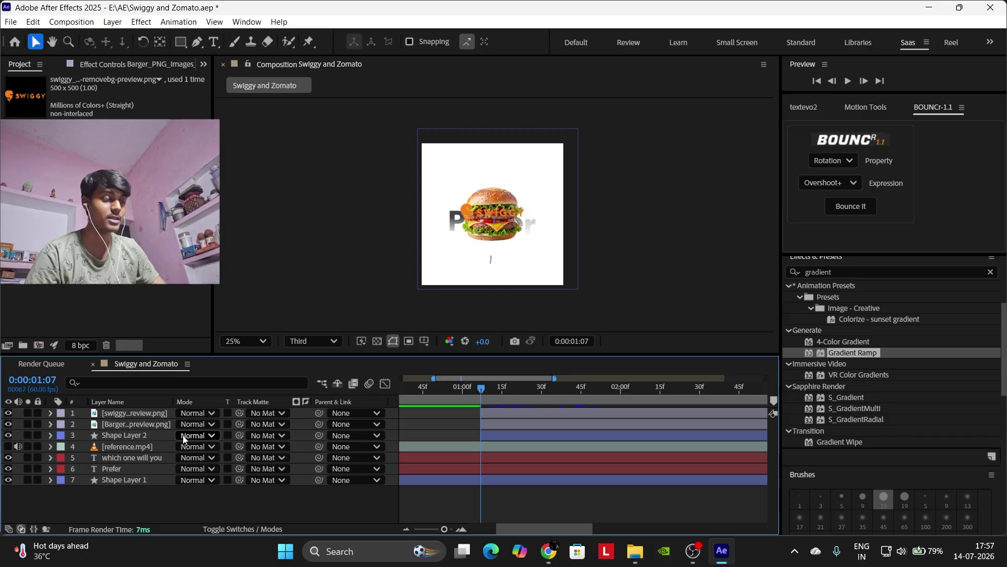
Set Shape Layer 2 as the track matte of both image layers and turn Shape Layer 2's visibility back on.
click(143, 413)
shift+click(147, 420)
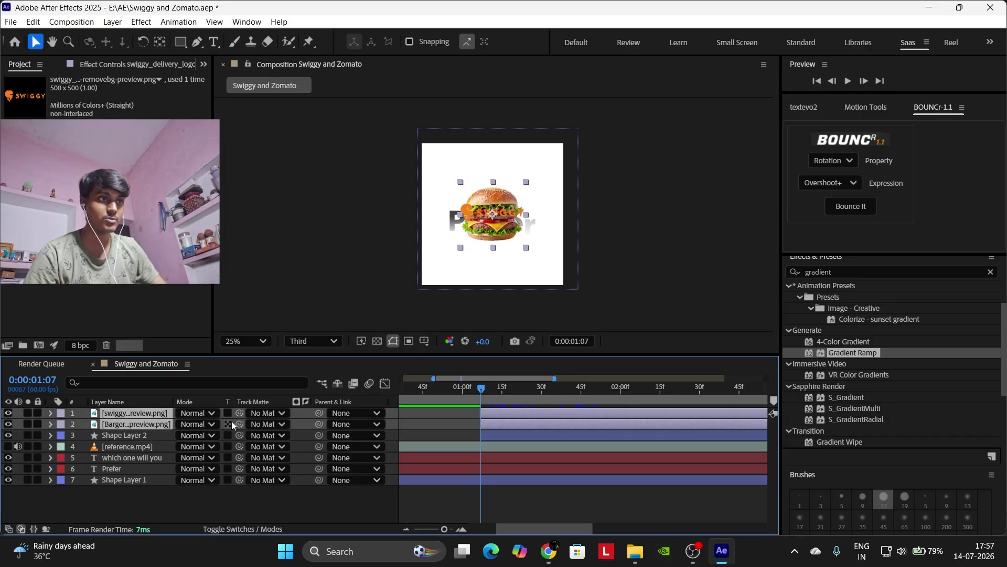
drag(239, 424, 157, 435)
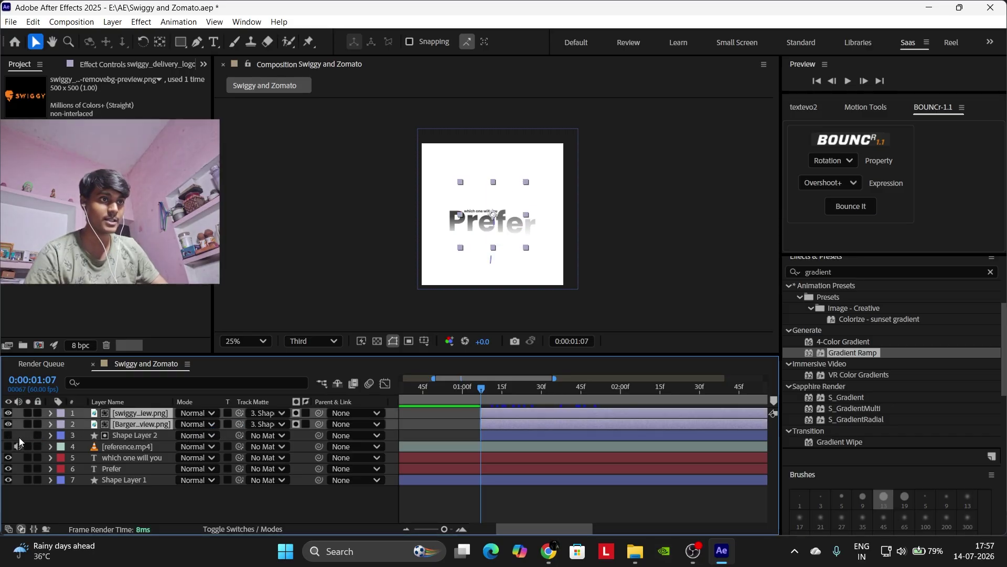
click(440, 438)
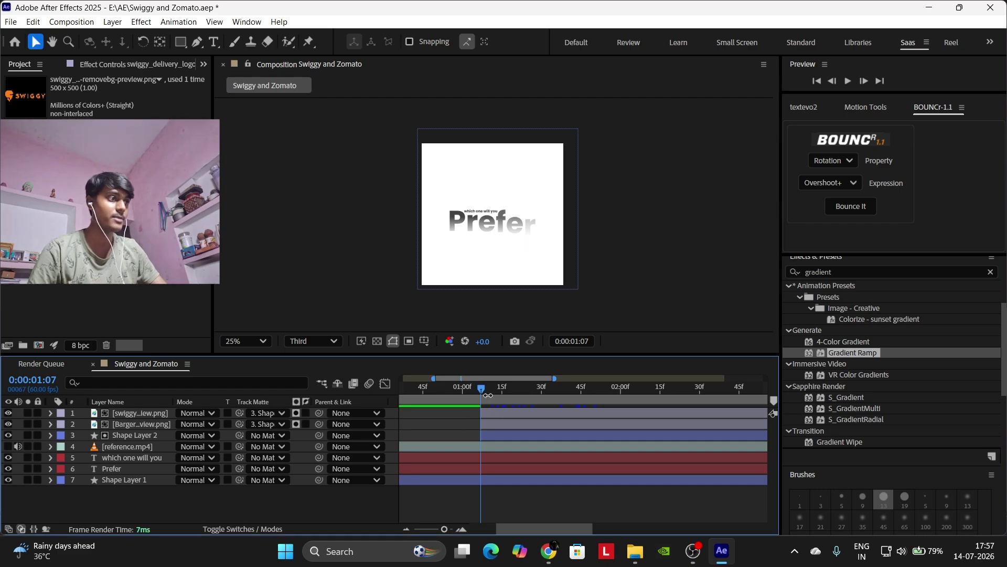
At 0:00:02:04, scale the burger image to 41% and set the preview resolution to Full.
drag(481, 388, 627, 389)
click(147, 426)
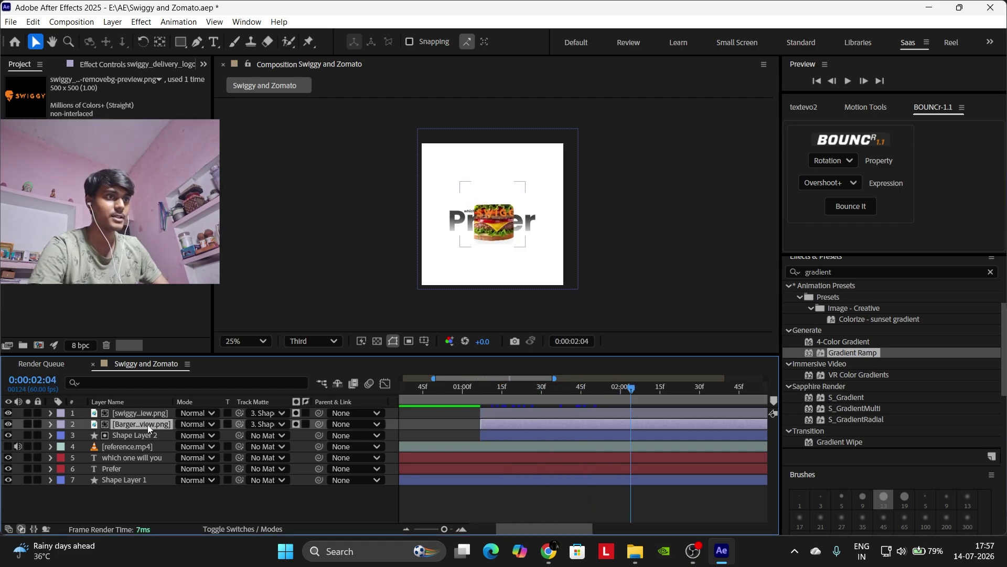
key(s)
drag(203, 436, 180, 436)
key(period)
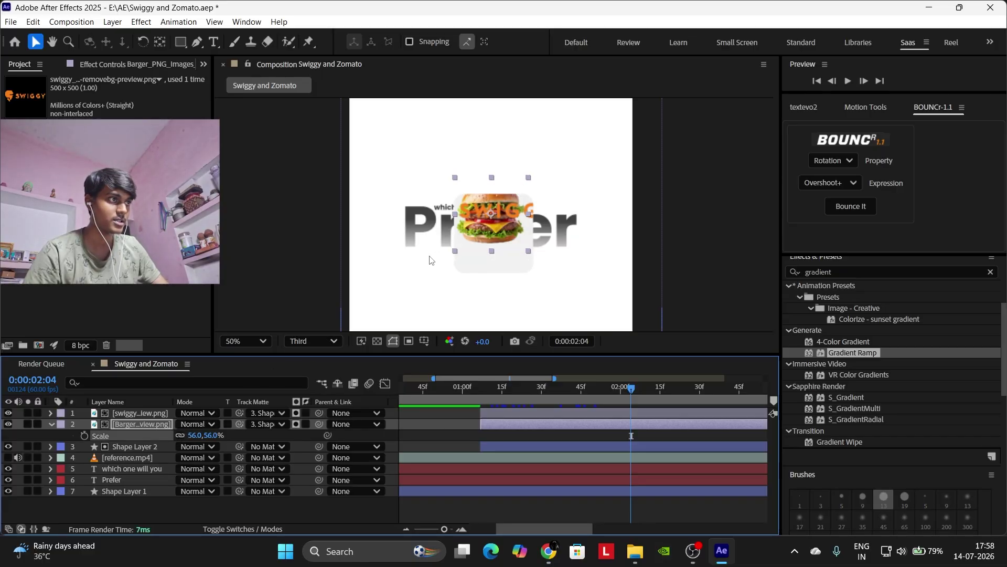
click(308, 340)
click(311, 380)
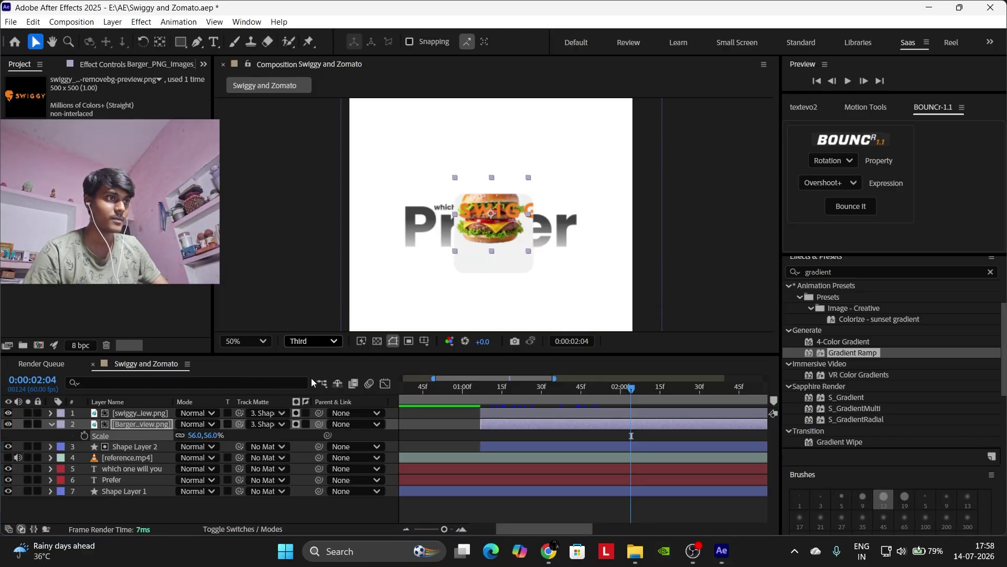
click(313, 341)
click(328, 330)
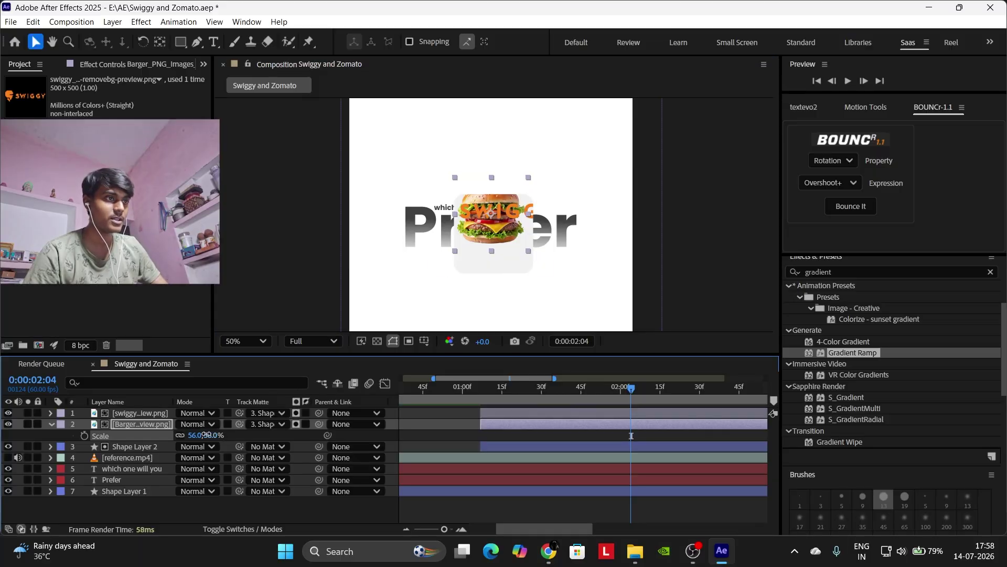
drag(206, 435, 190, 435)
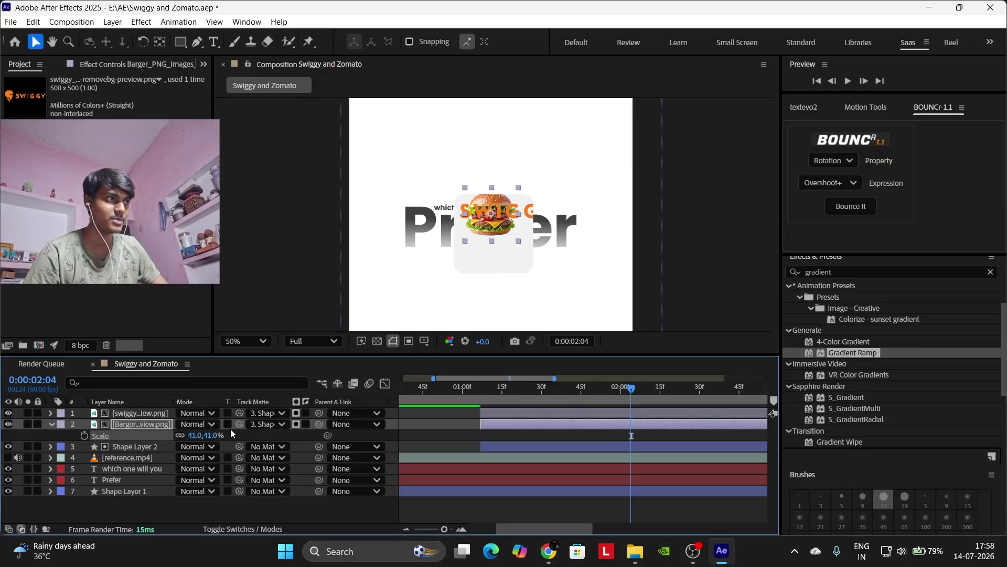
Position the burger image inside the rounded card at 549, 607.
scroll(848, 421, up, 4)
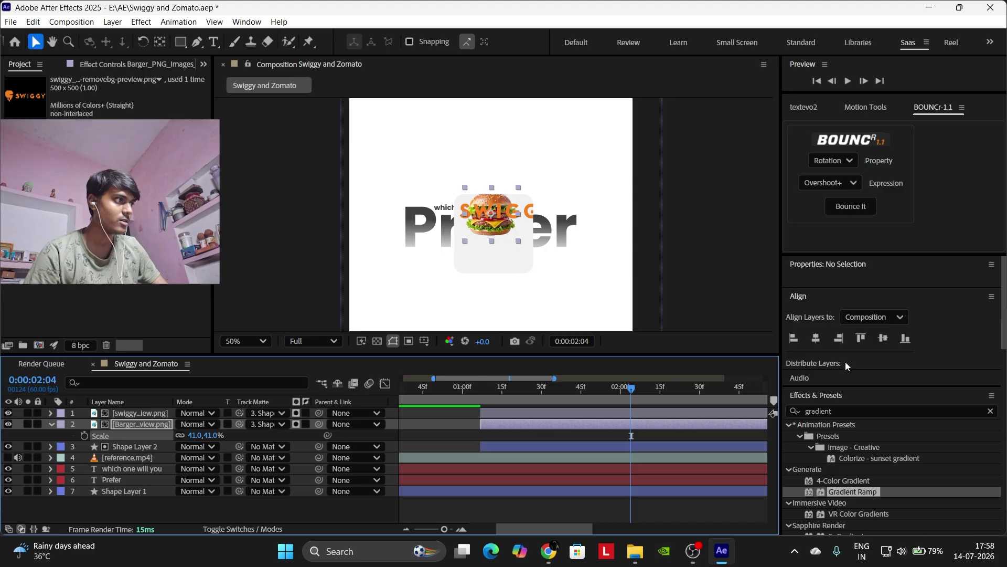
click(818, 341)
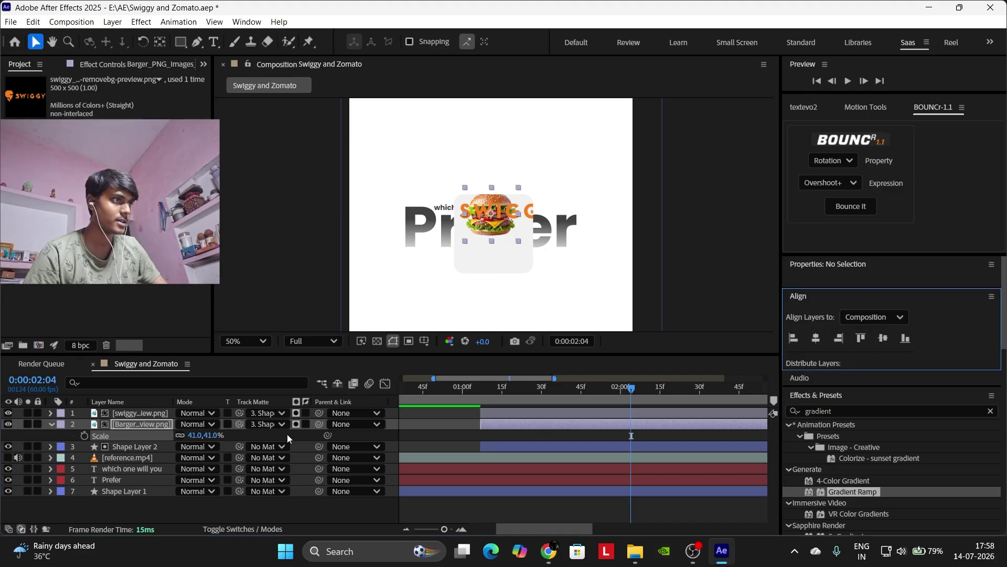
click(200, 437)
key(p)
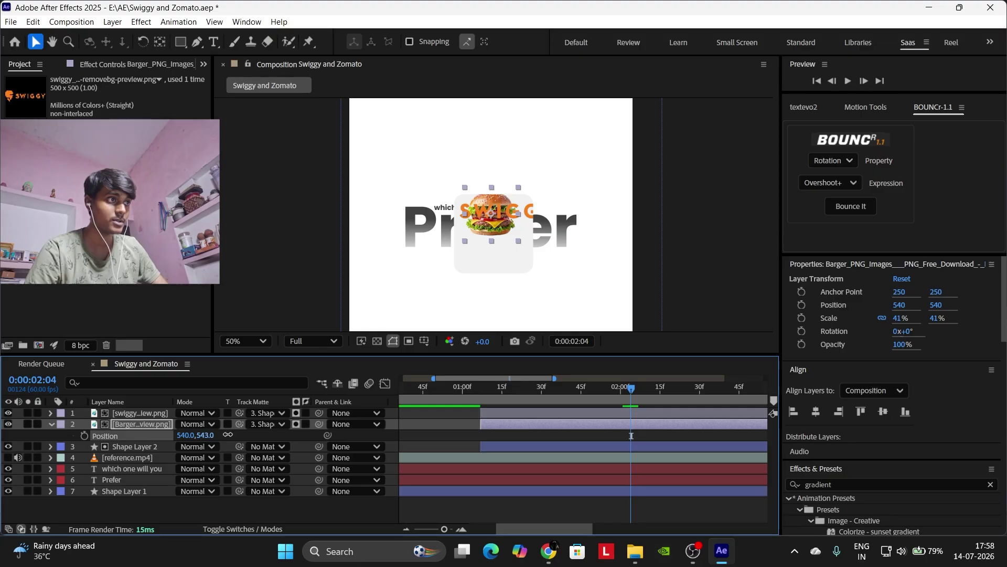
drag(201, 435, 264, 426)
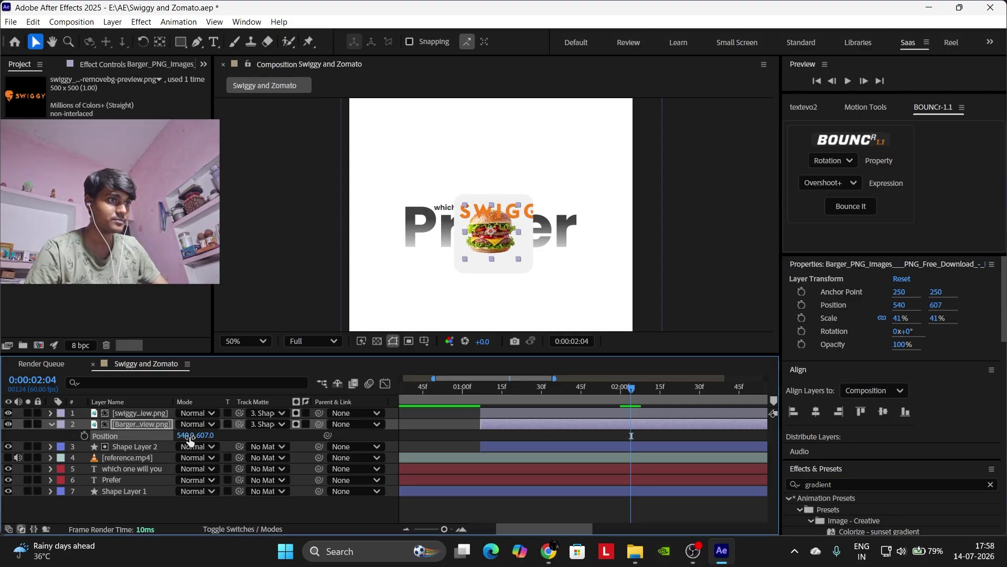
click(816, 412)
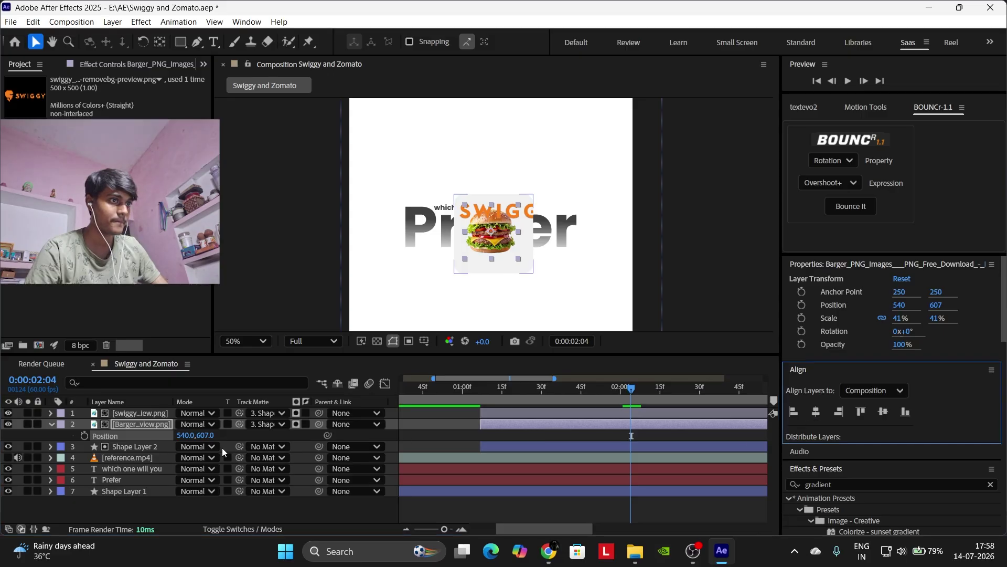
drag(185, 438, 187, 435)
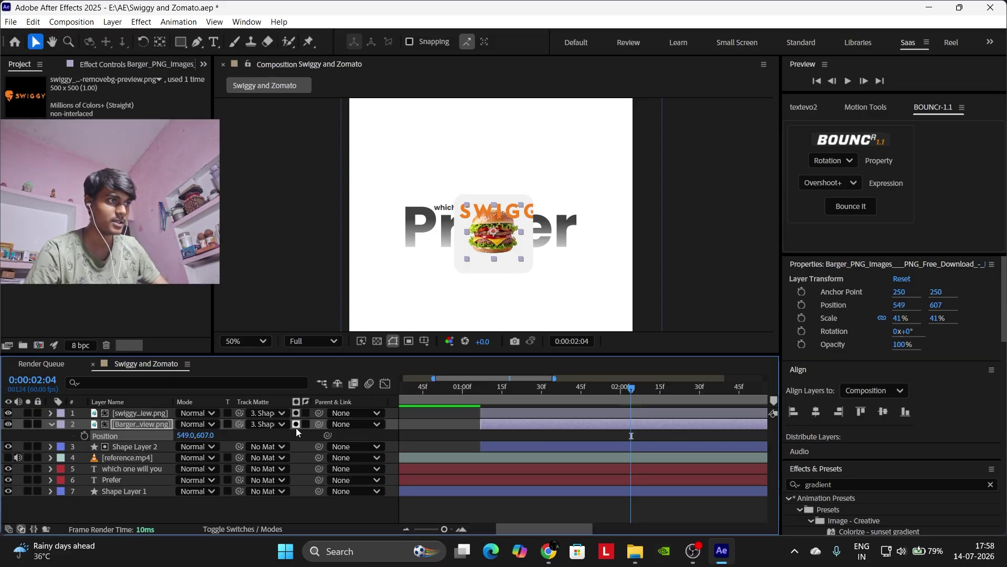
click(430, 441)
Scale the Swiggy logo to 40% and position it at 540, 511 above the burger.
click(558, 409)
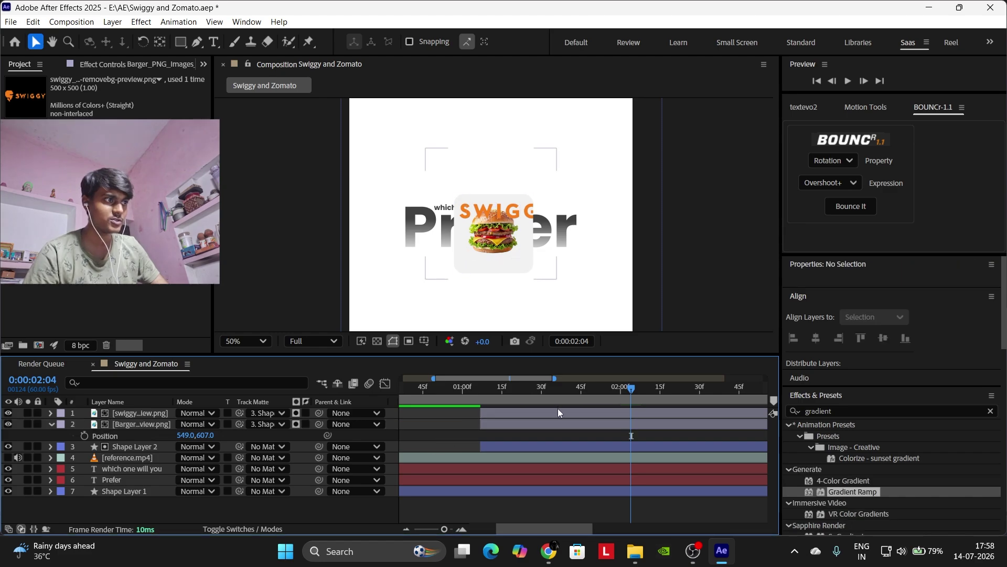
key(s)
drag(212, 424, 185, 427)
key(p)
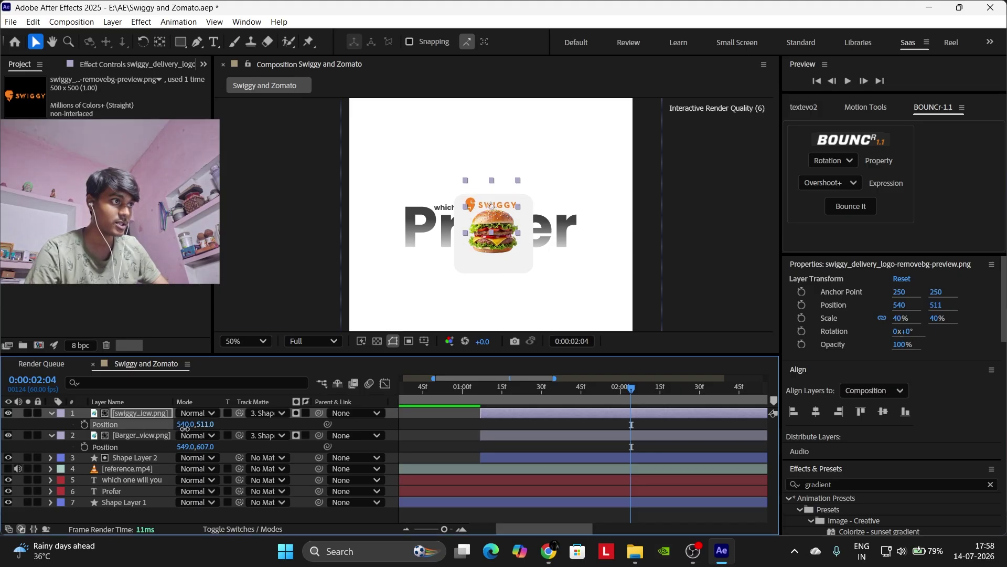
key(slash)
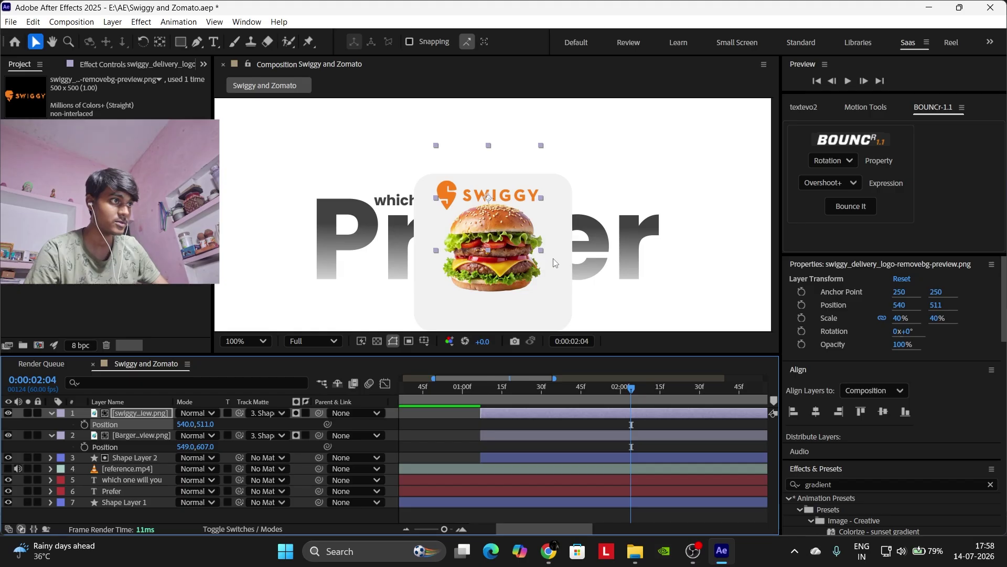
Try to centre the Swiggy logo in the composition horizontally and vertically, and undo the vertical alignment.
click(815, 413)
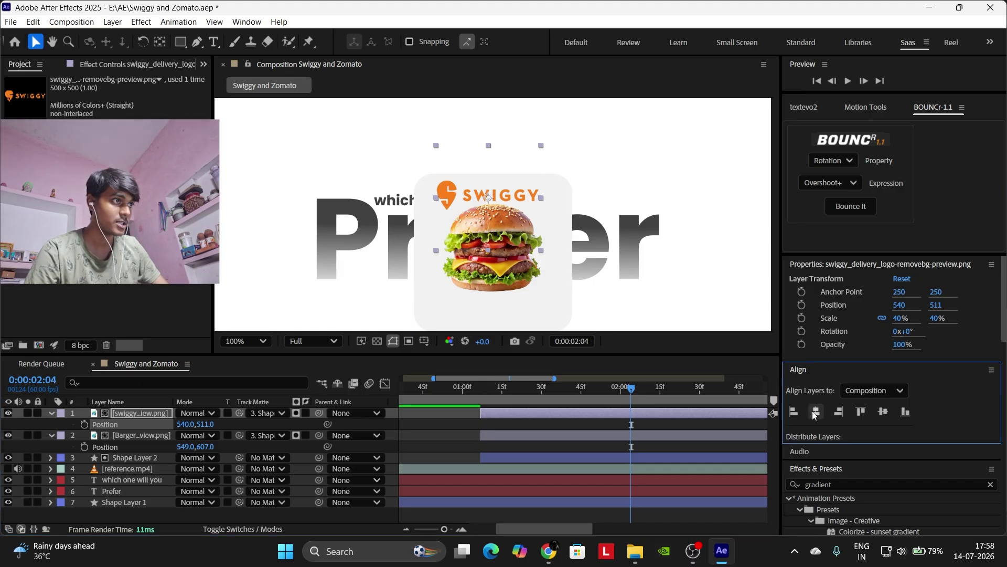
click(882, 413)
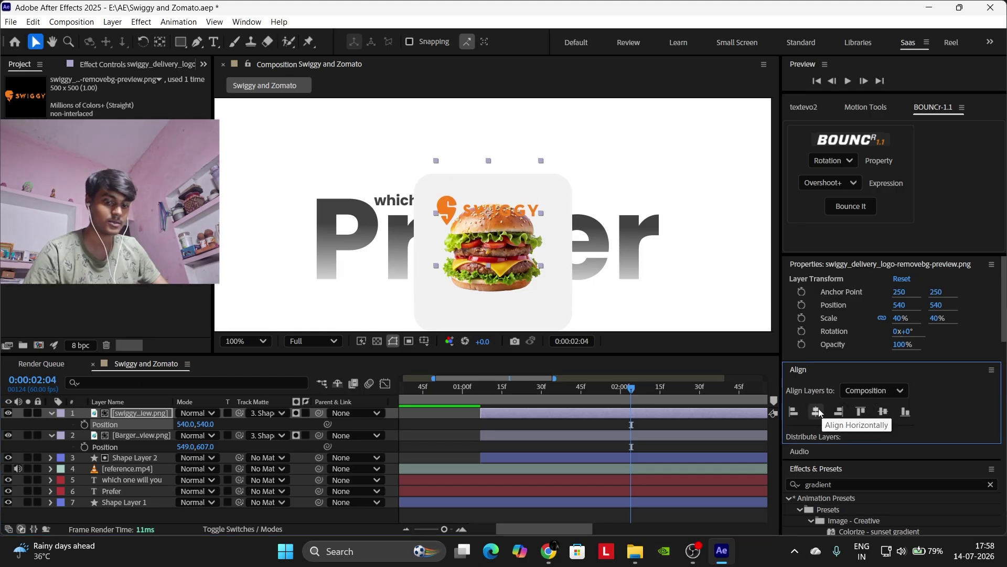
click(666, 448)
key(ctrl+z)
click(447, 449)
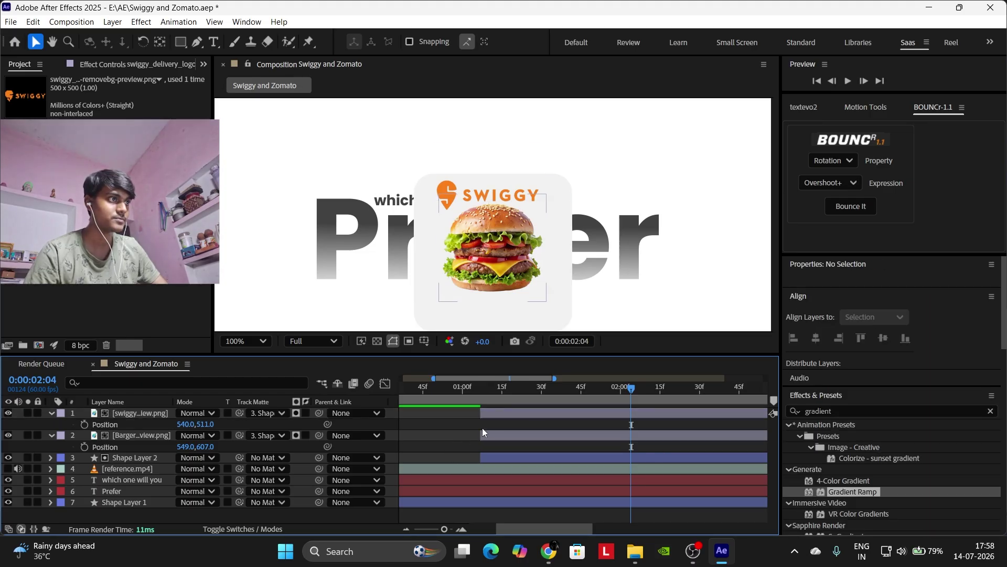
Reduce the burger image's scale to 38%.
click(513, 434)
scroll(390, 267, down, 2)
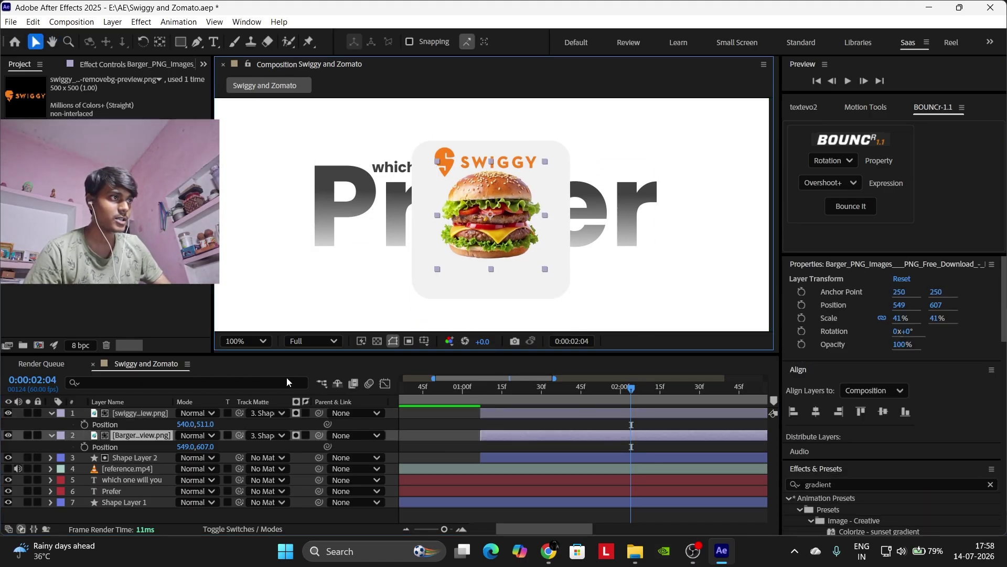
key(s)
click(211, 446)
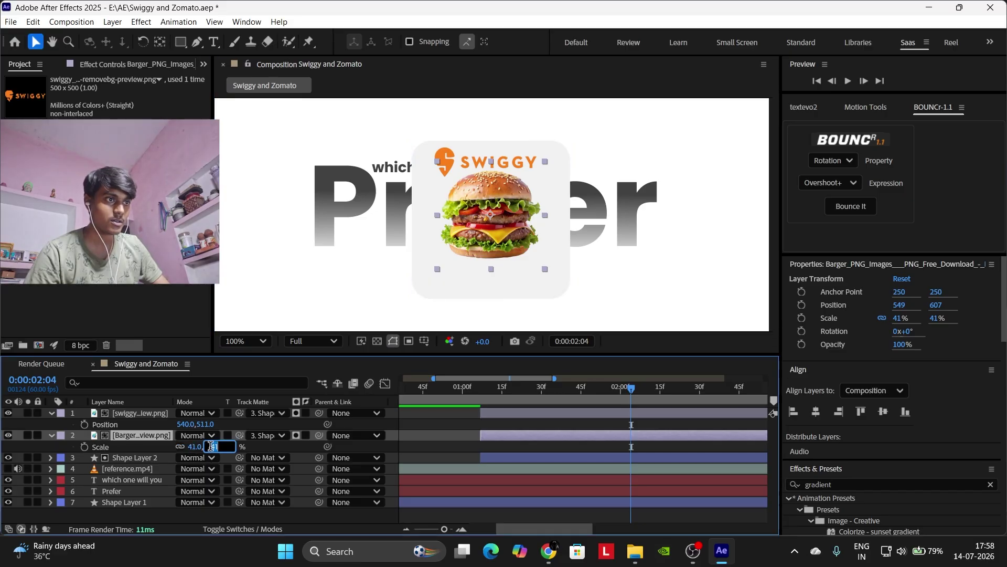
text(38)
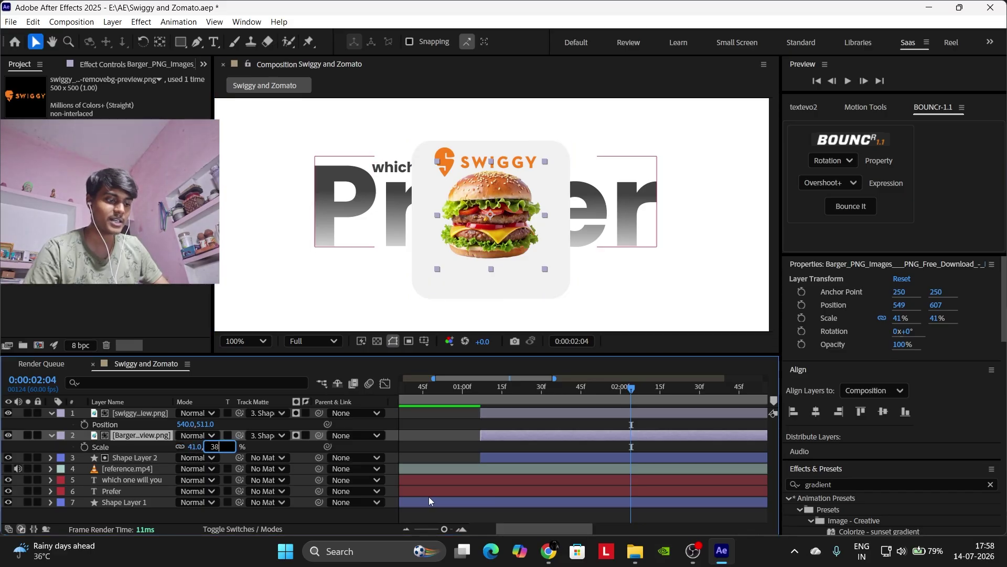
click(455, 454)
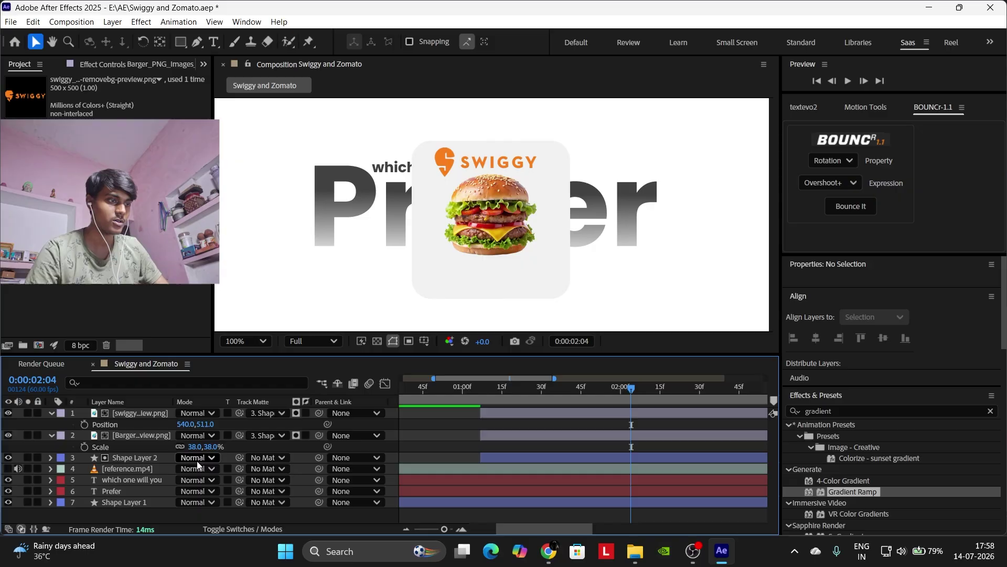
Collapse the open properties of both image layers and show only the burger layer's Position.
key(u)
key(u)
key(u)
click(158, 425)
key(p)
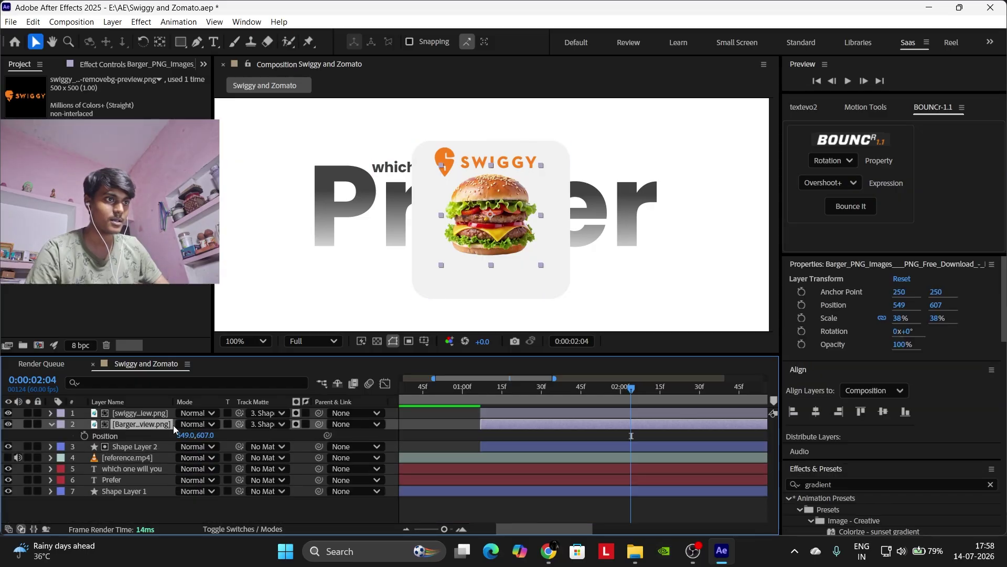
mouse_move(202, 438)
mouse_down()
mouse_move(212, 438)
mouse_move(196, 440)
mouse_up()
click(441, 434)
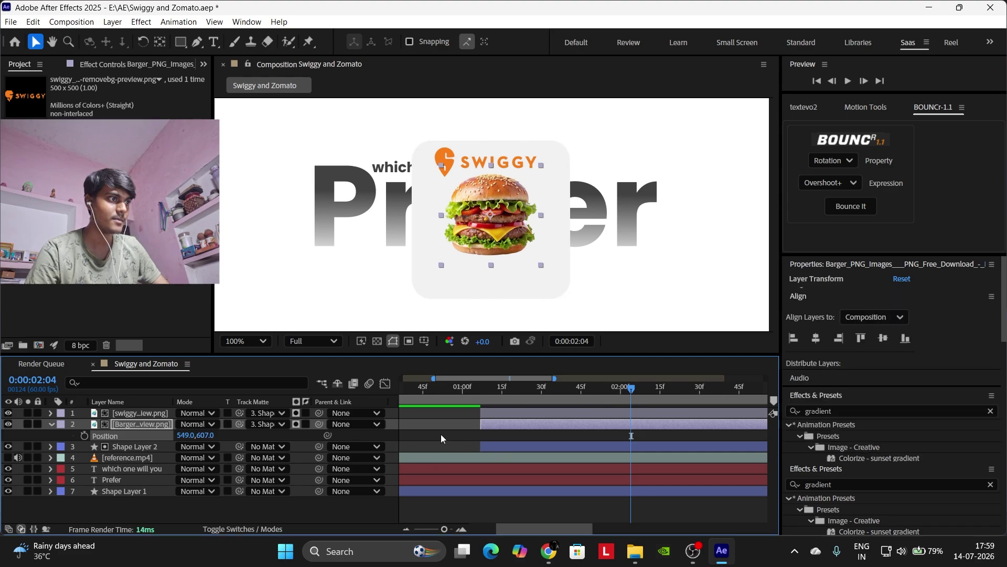
Try the Mirror effect on the burger image layer and remove it again.
click(839, 412)
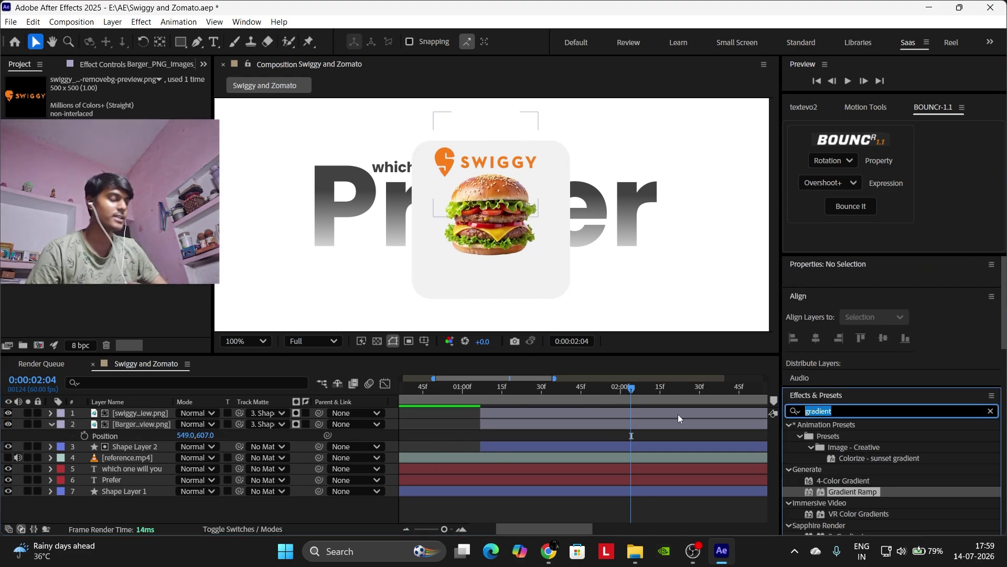
text(mirror)
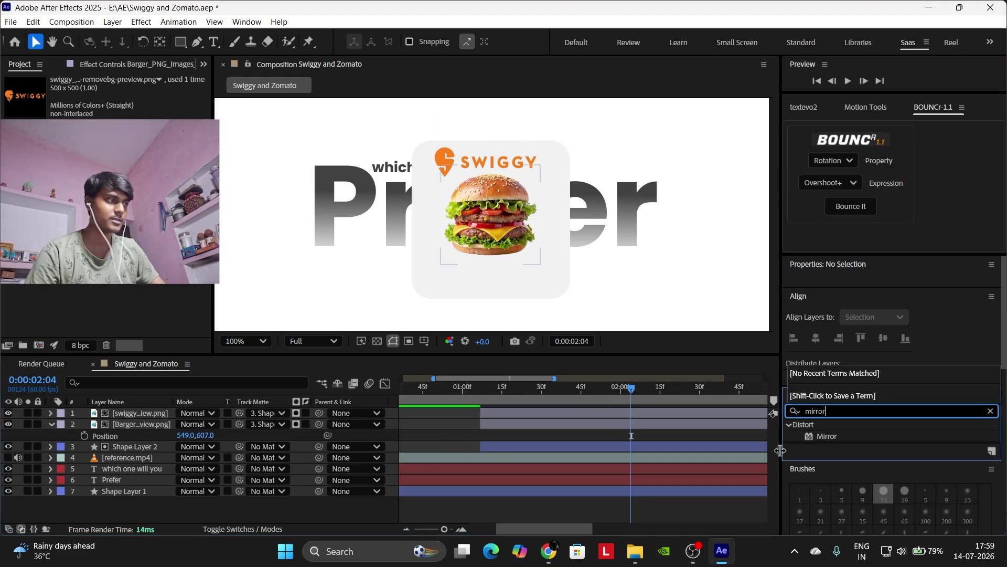
drag(822, 439, 603, 423)
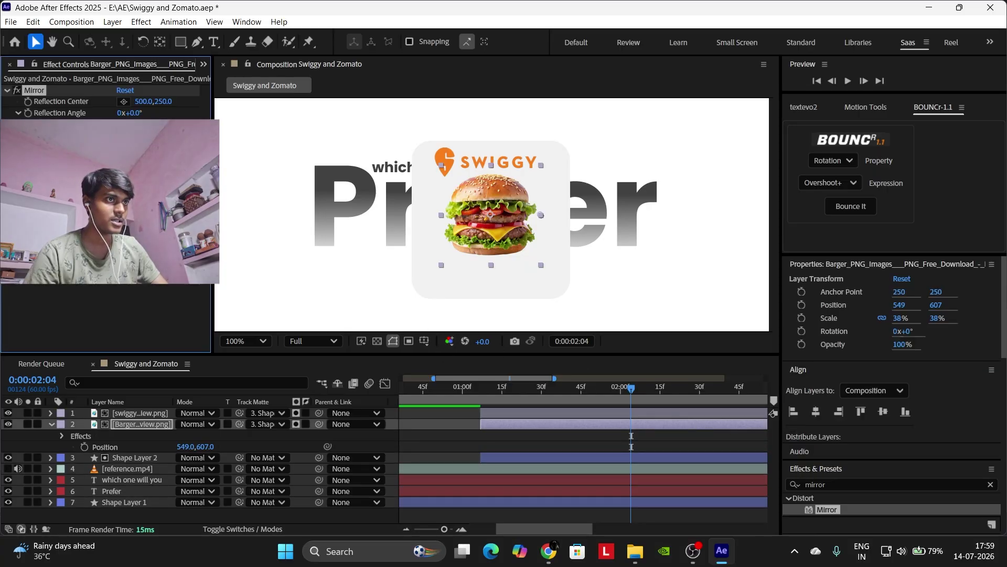
mouse_move(129, 113)
mouse_down()
mouse_move(173, 113)
mouse_move(117, 113)
mouse_up()
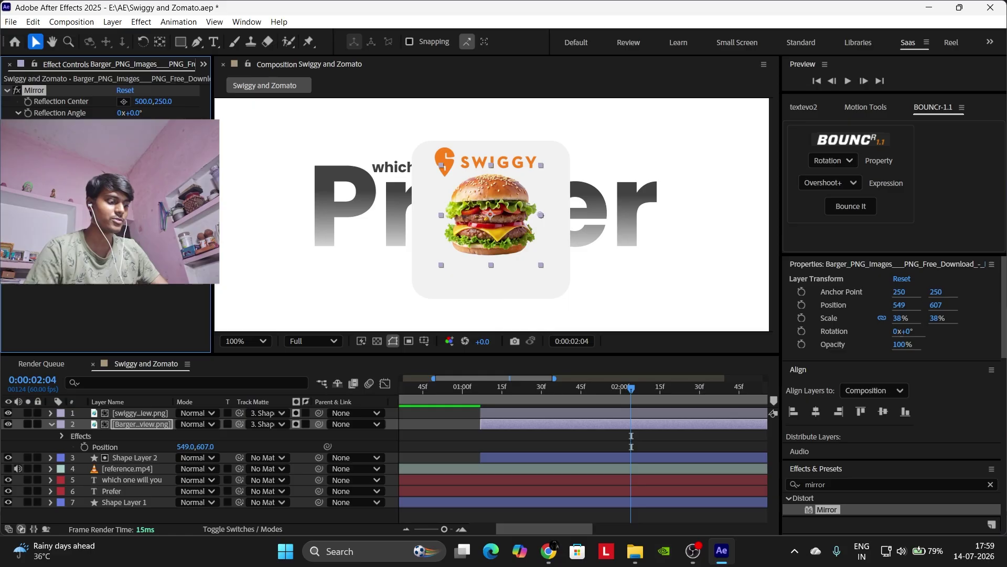
key(Delete)
Compare the card with the reference video by temporarily hiding the logo, burger and card layers, and restore the original layer visibility.
click(9, 458)
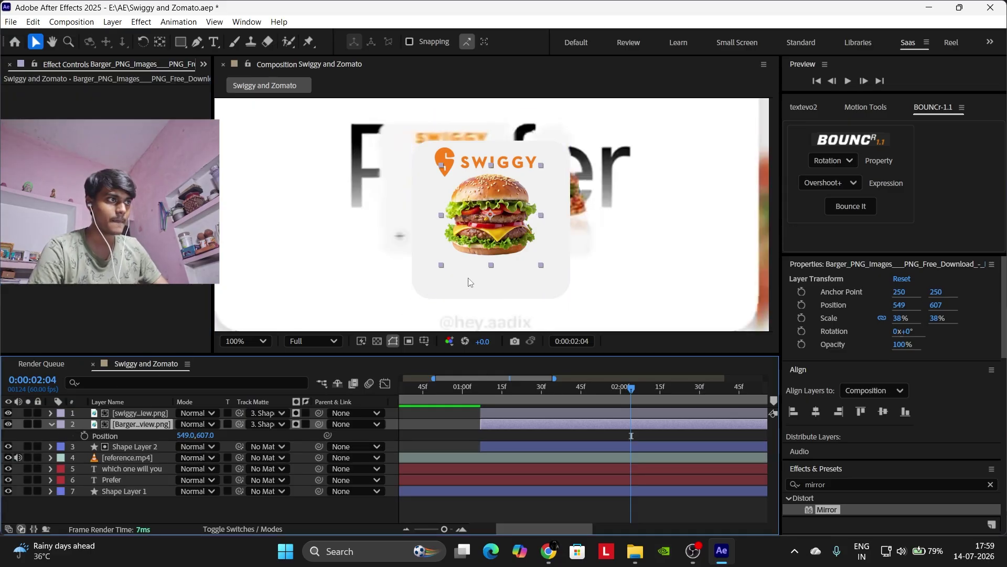
click(7, 424)
click(8, 413)
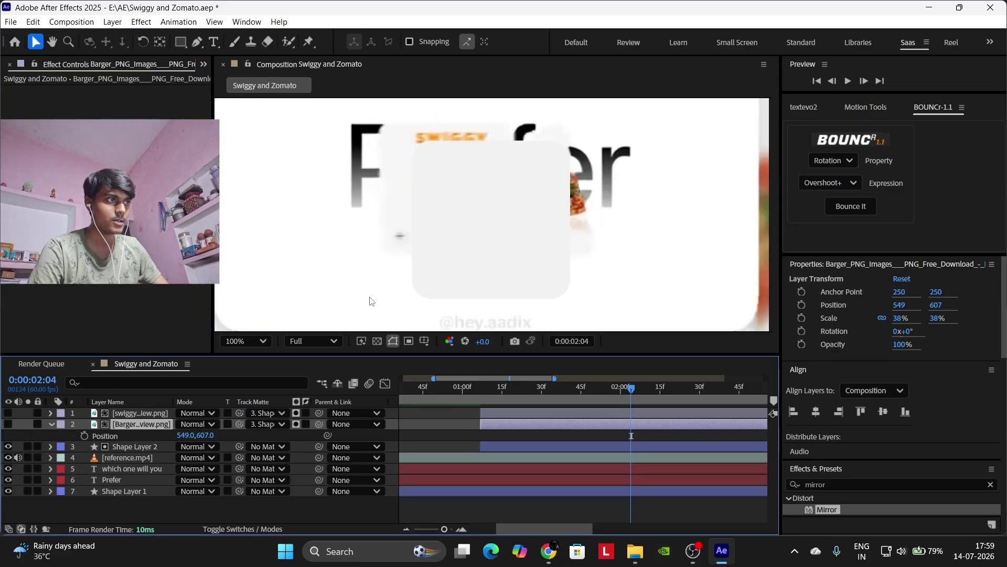
click(8, 447)
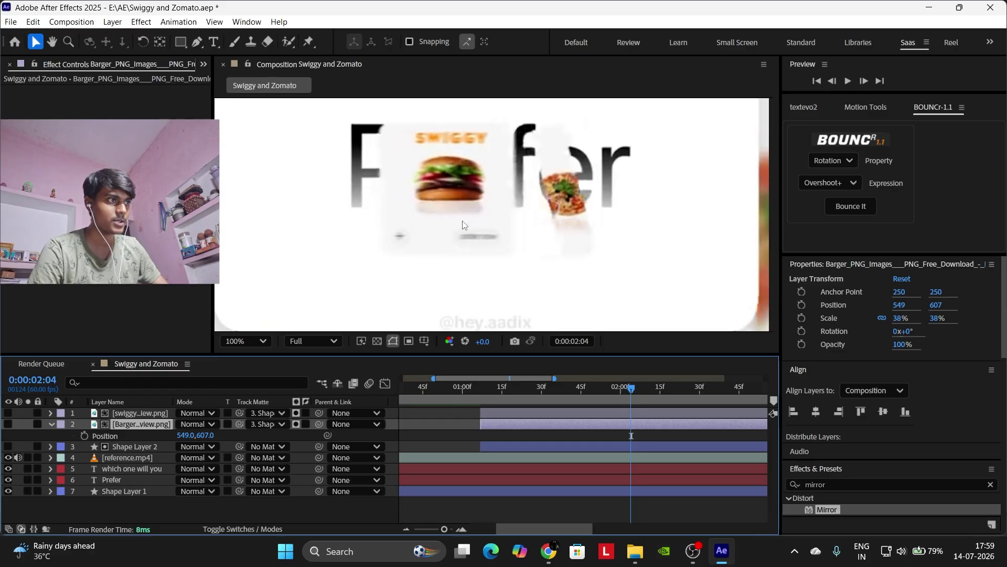
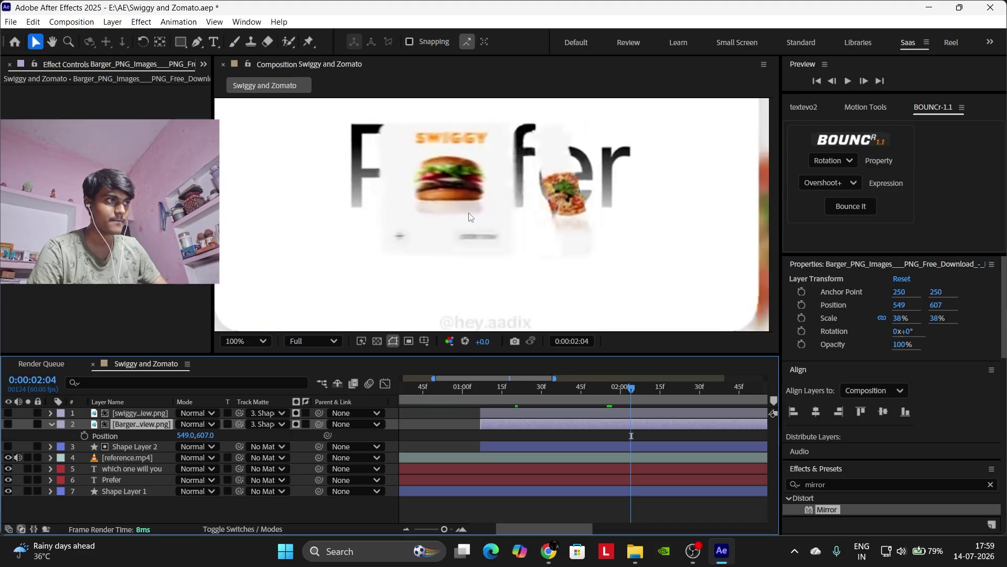
click(8, 446)
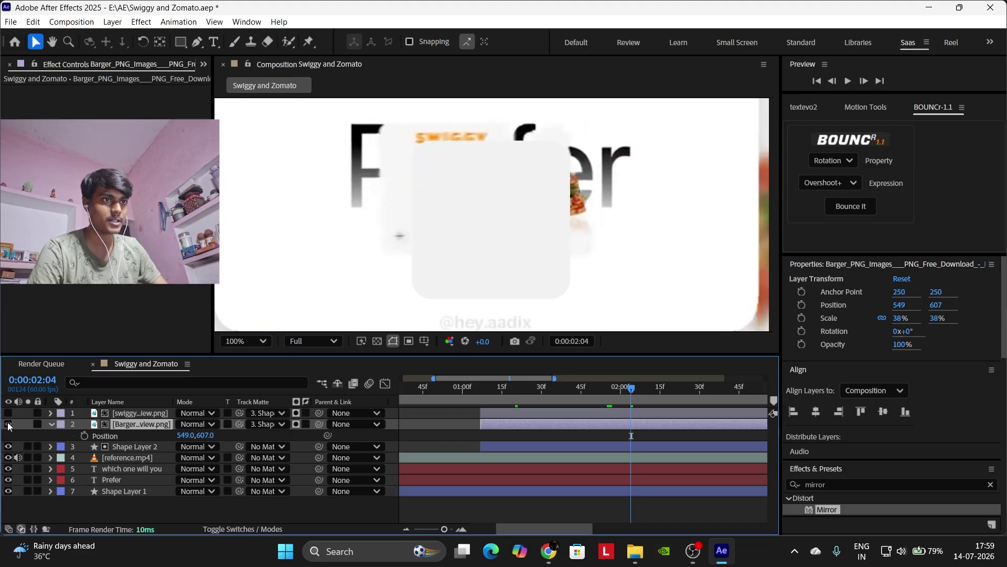
click(8, 413)
click(8, 458)
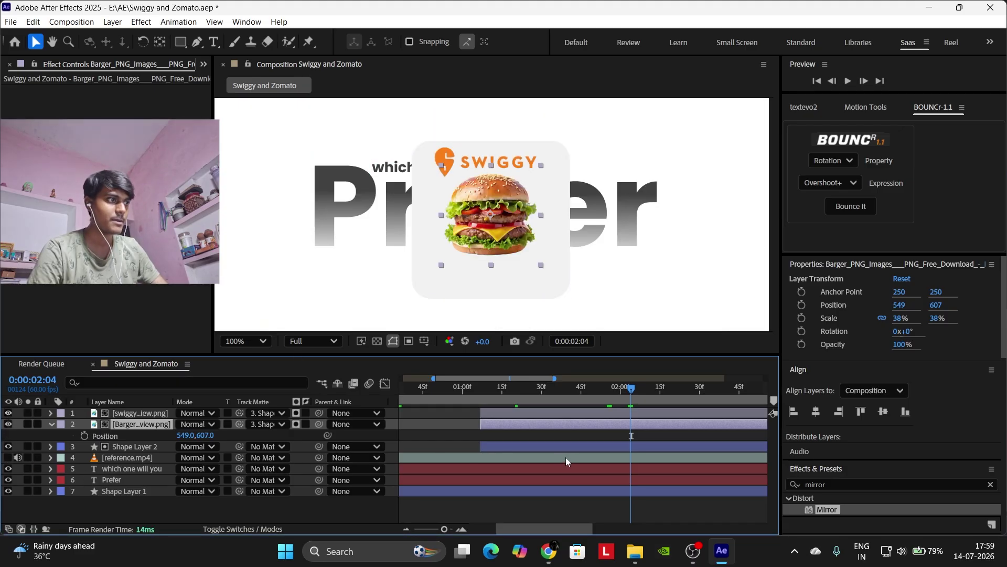
Duplicate the burger layer and move the lower copy down to position 549, 617 as a reflection.
key(ctrl+d)
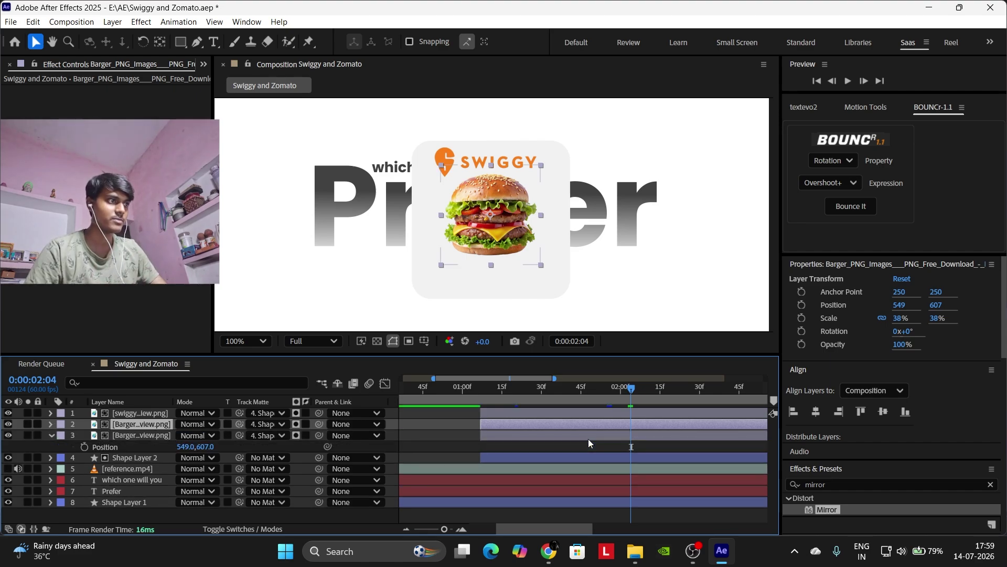
click(588, 439)
key(p)
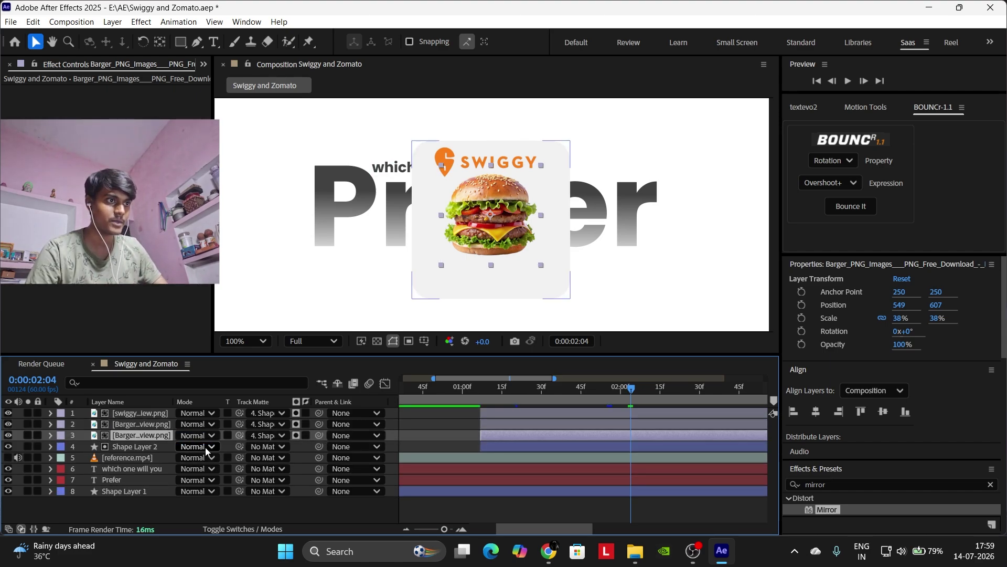
key(p)
drag(206, 446, 212, 444)
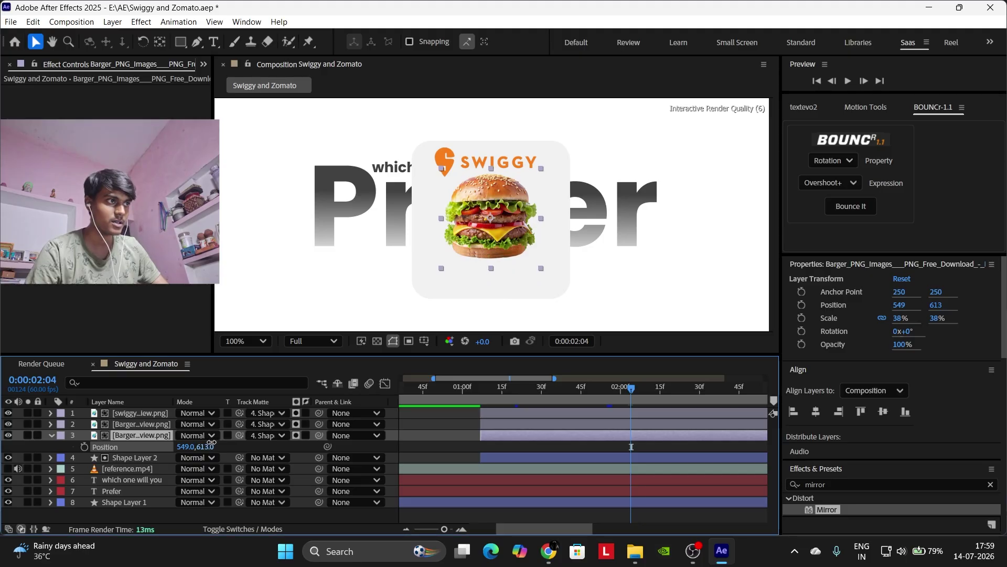
Reduce the lower burger copy's opacity to 30%.
key(t)
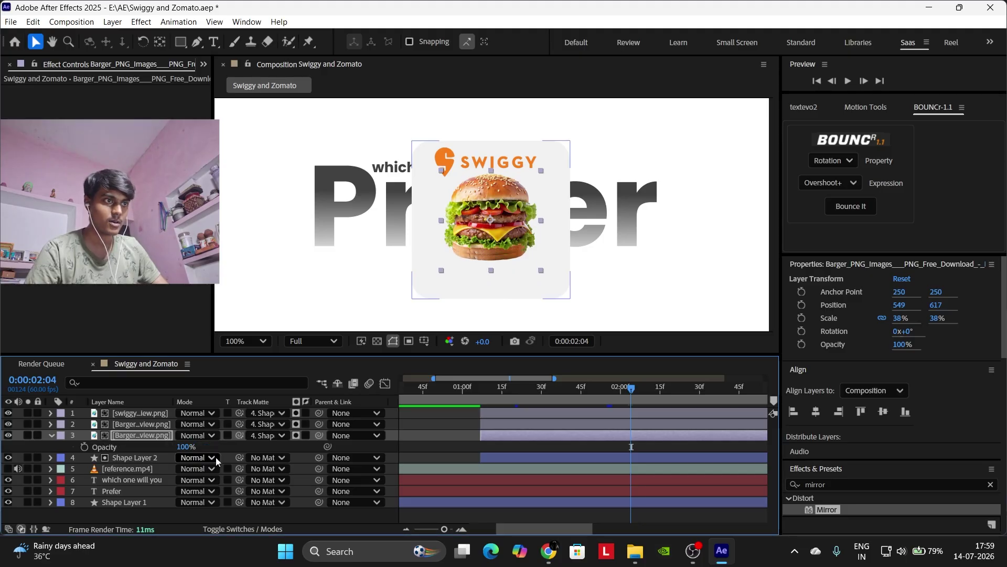
drag(191, 450, 144, 449)
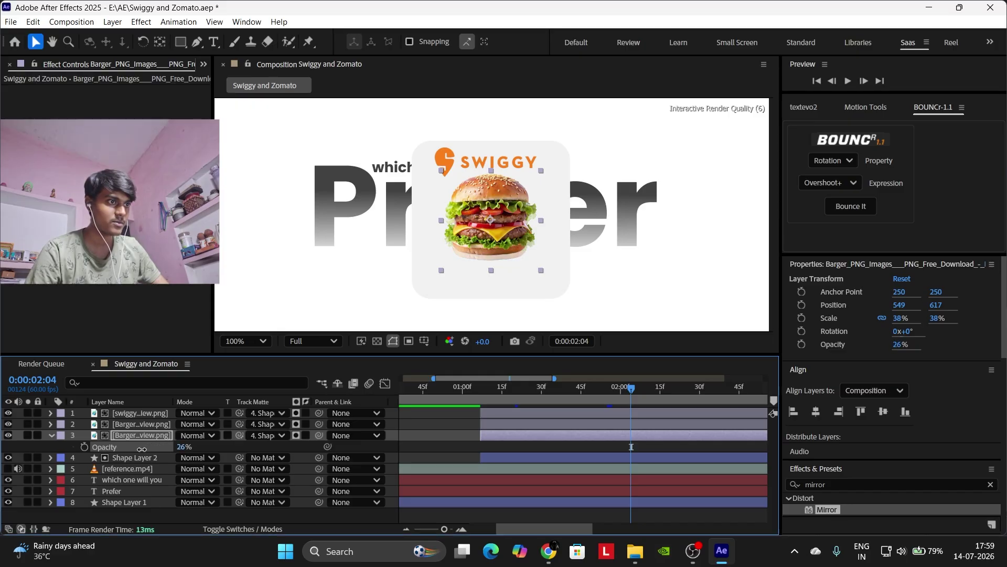
click(181, 447)
click(461, 448)
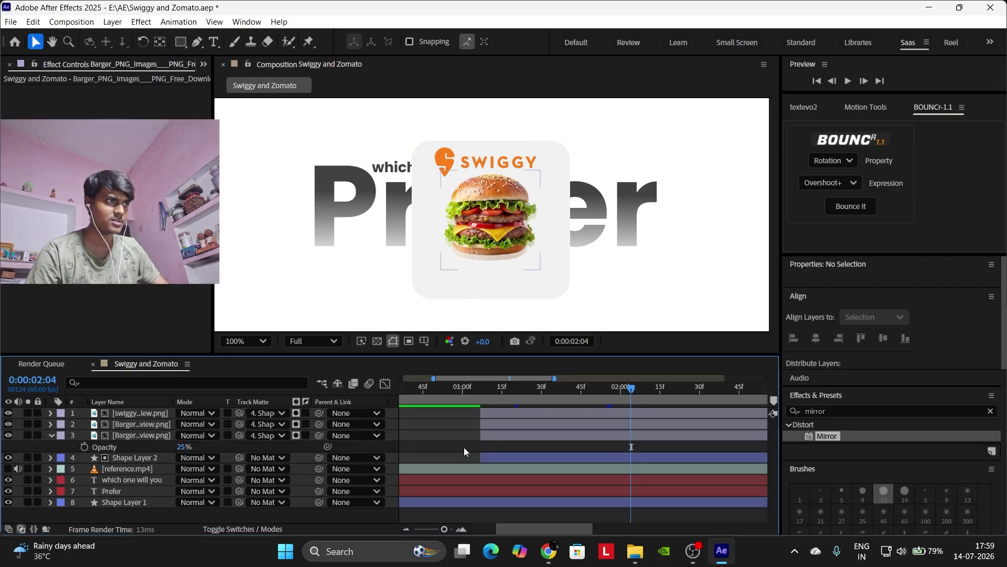
click(181, 448)
text(3)
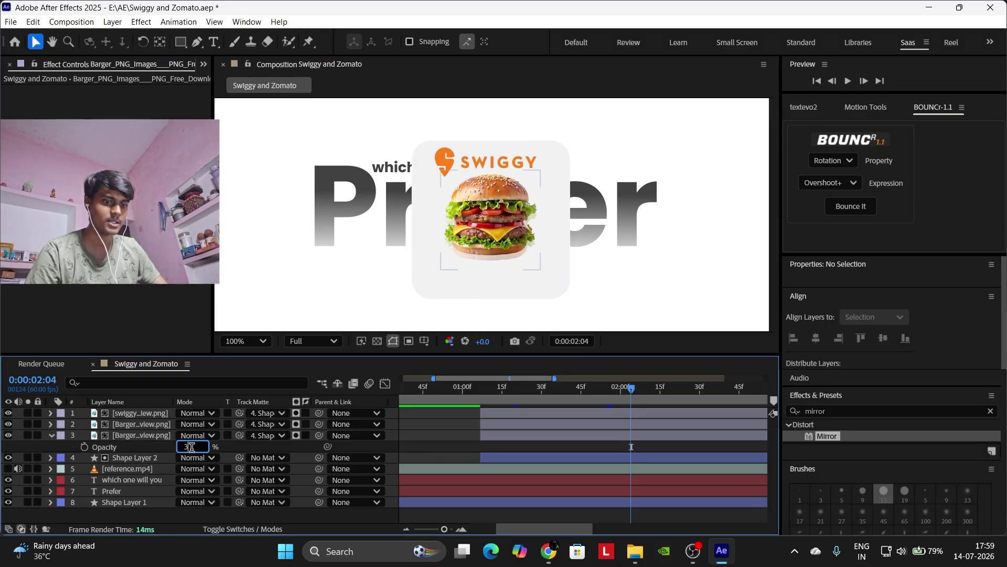
text(0)
click(434, 451)
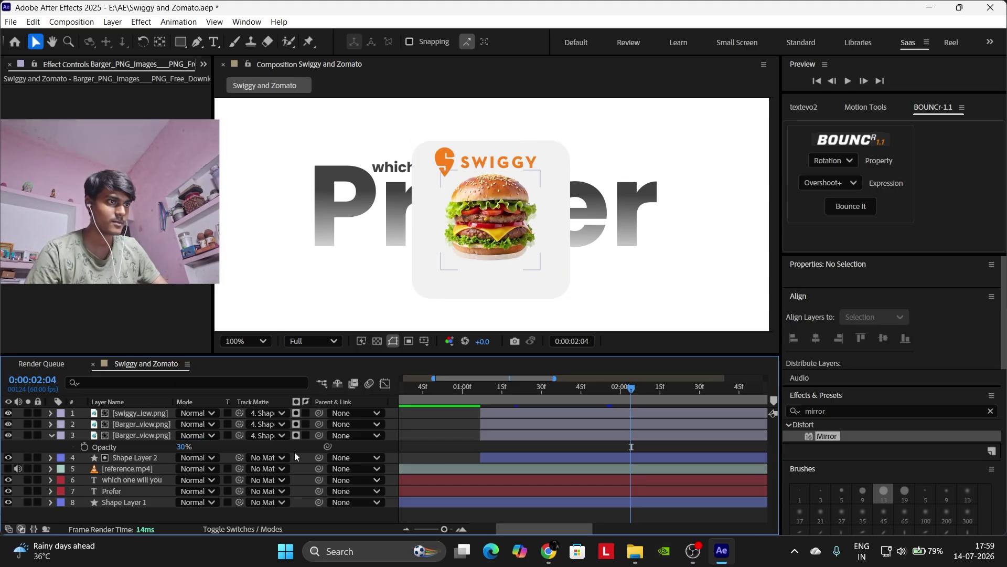
Shift the lower burger copy slightly further down to position 549, 619.
click(157, 439)
key(p)
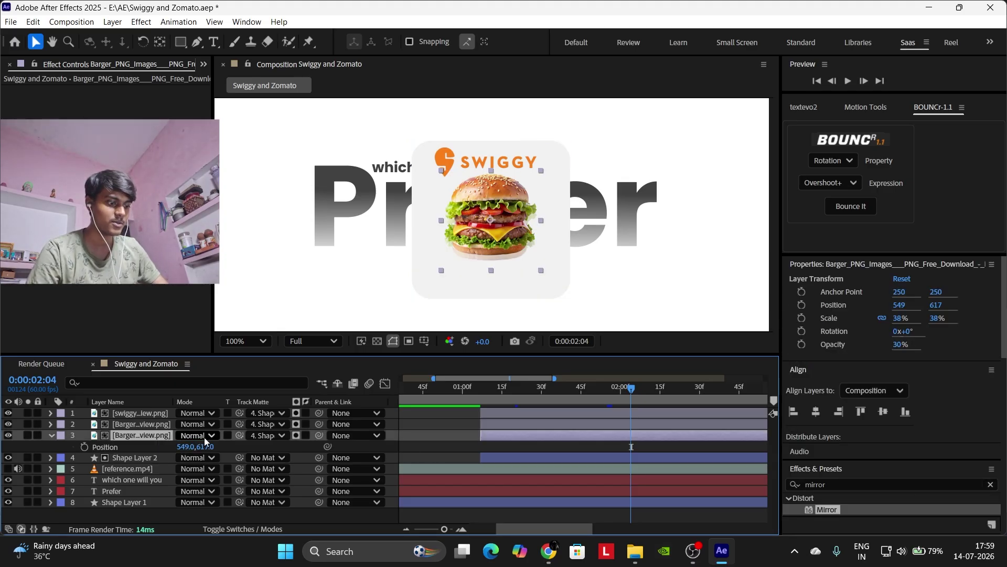
drag(210, 447, 209, 446)
click(445, 452)
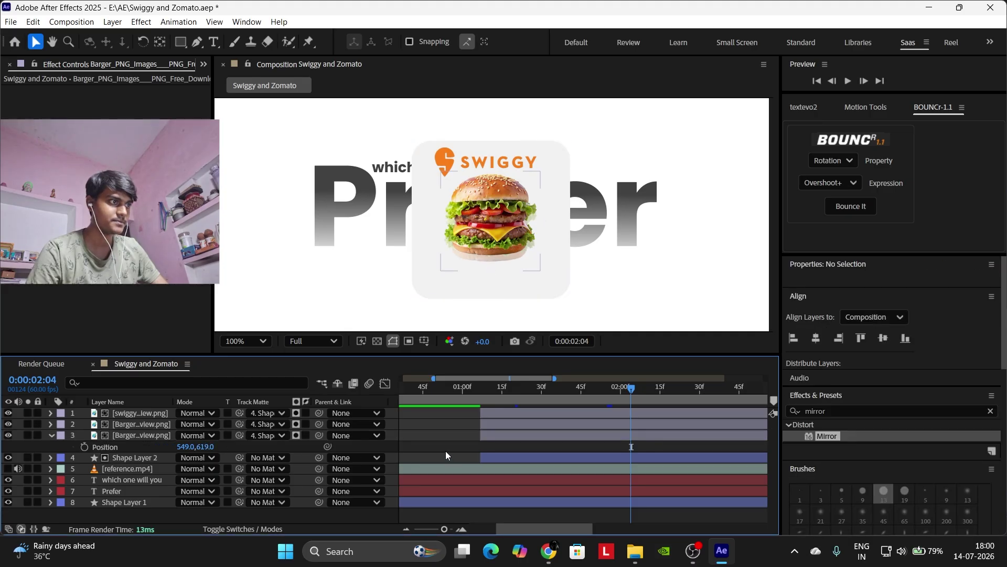
Find the Drop Shadow effect and apply it to the lower burger copy.
click(833, 405)
text(dro)
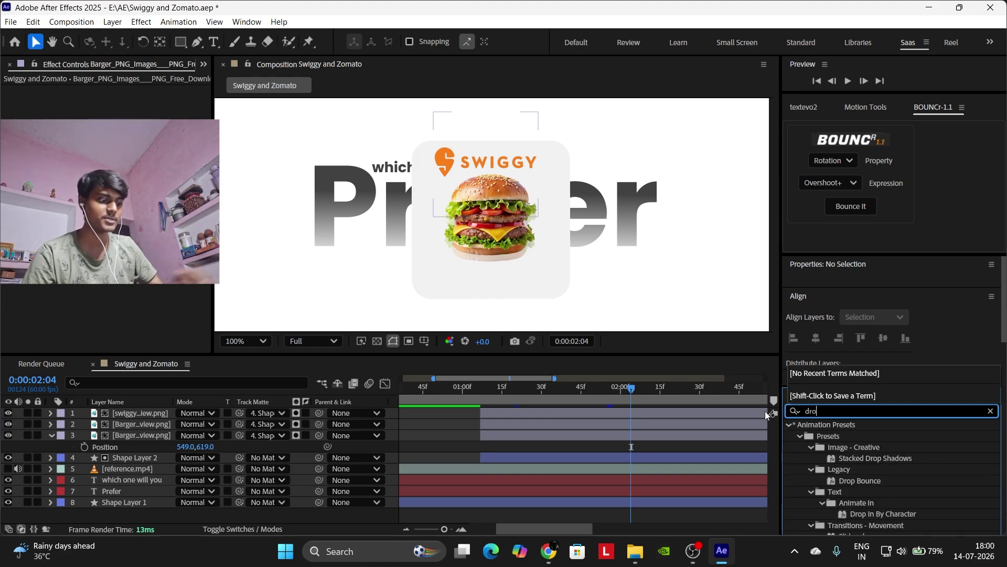
text(p sh)
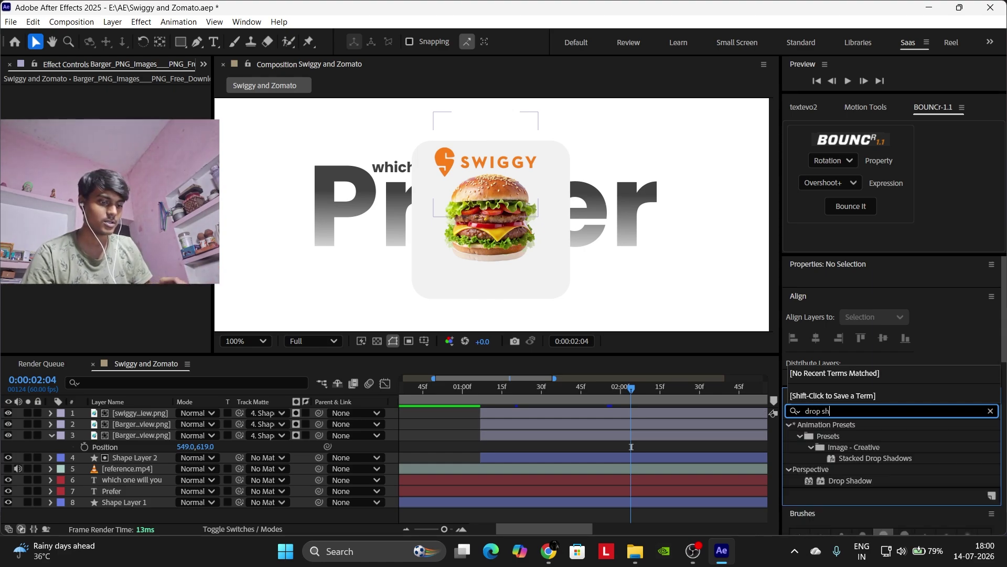
text(adow)
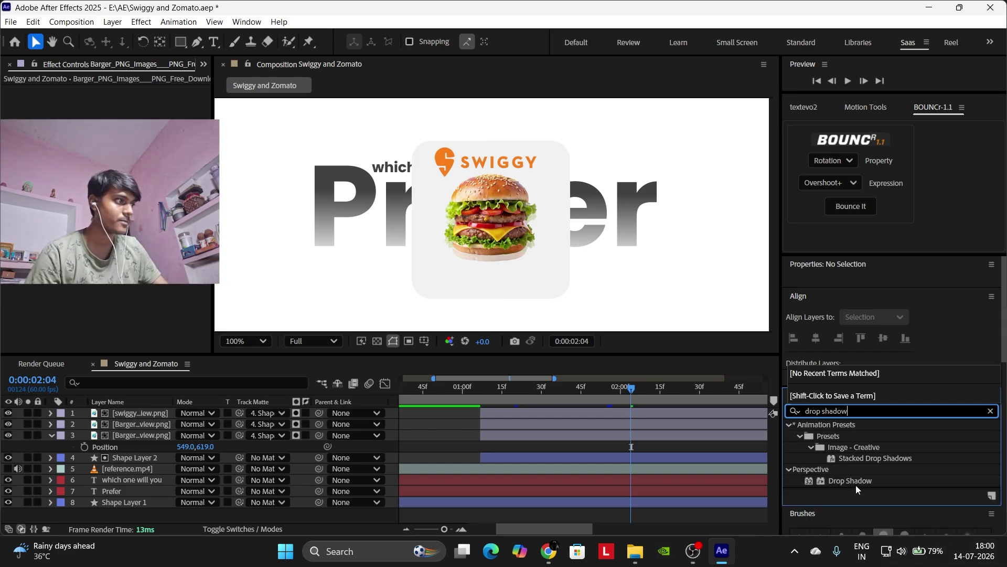
drag(839, 486, 698, 443)
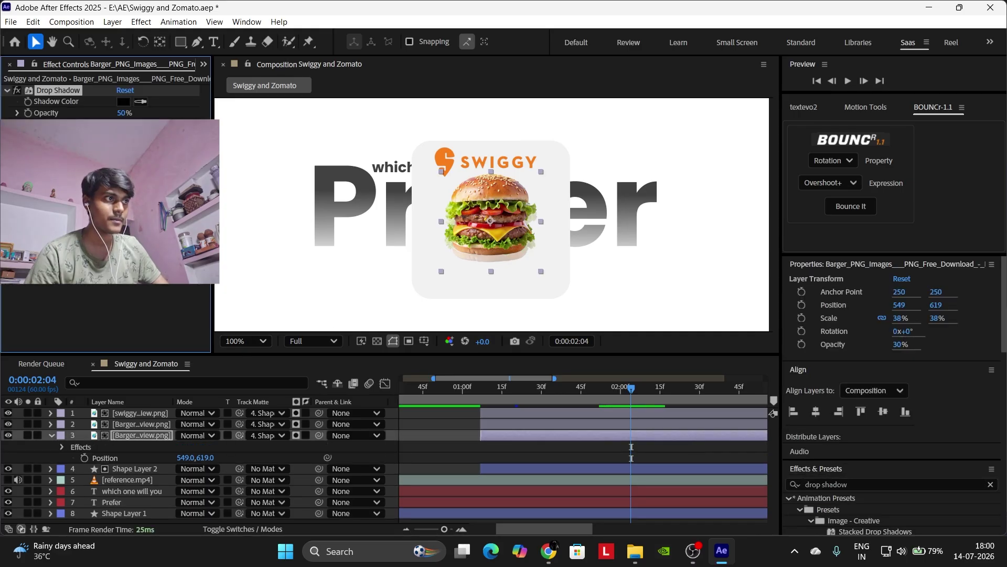
Set the drop shadow's colour to dark grey 4A4A4A and its opacity to 78%.
click(124, 102)
drag(367, 167, 28, 248)
mouse_move(20, 384)
mouse_down()
mouse_move(12, 387)
mouse_move(15, 370)
mouse_move(7, 404)
mouse_up()
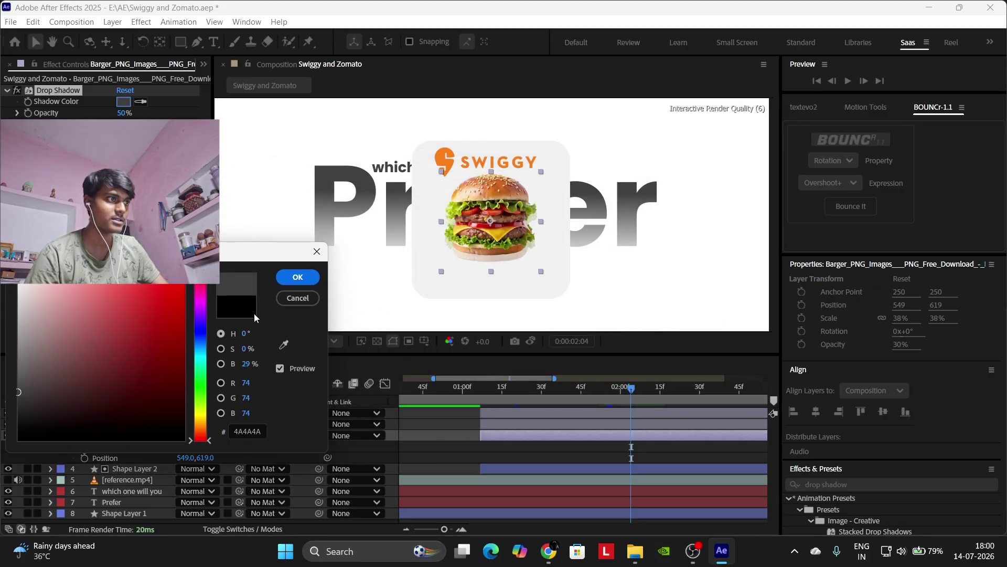
click(298, 276)
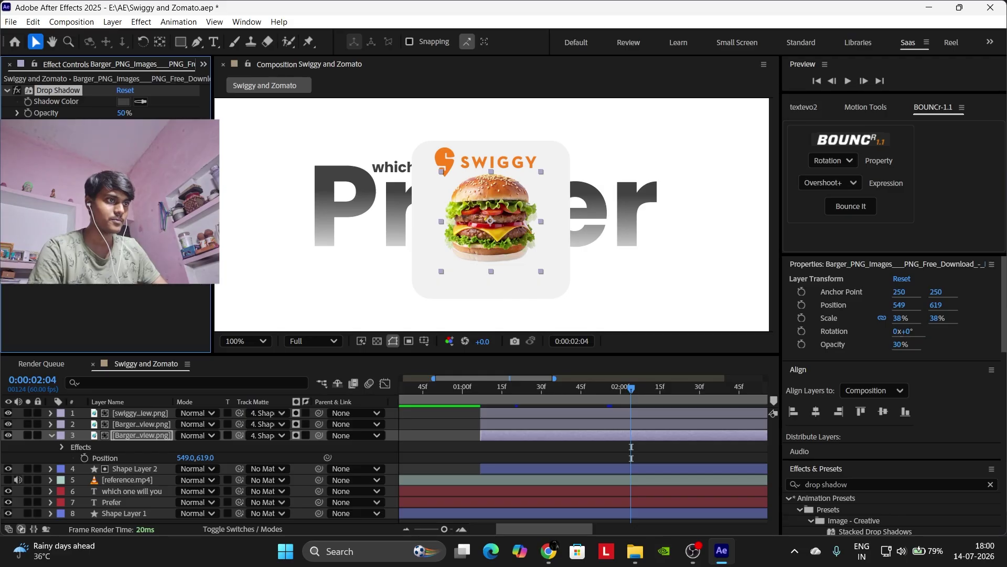
mouse_move(121, 115)
mouse_down()
mouse_move(135, 120)
mouse_move(115, 115)
mouse_up()
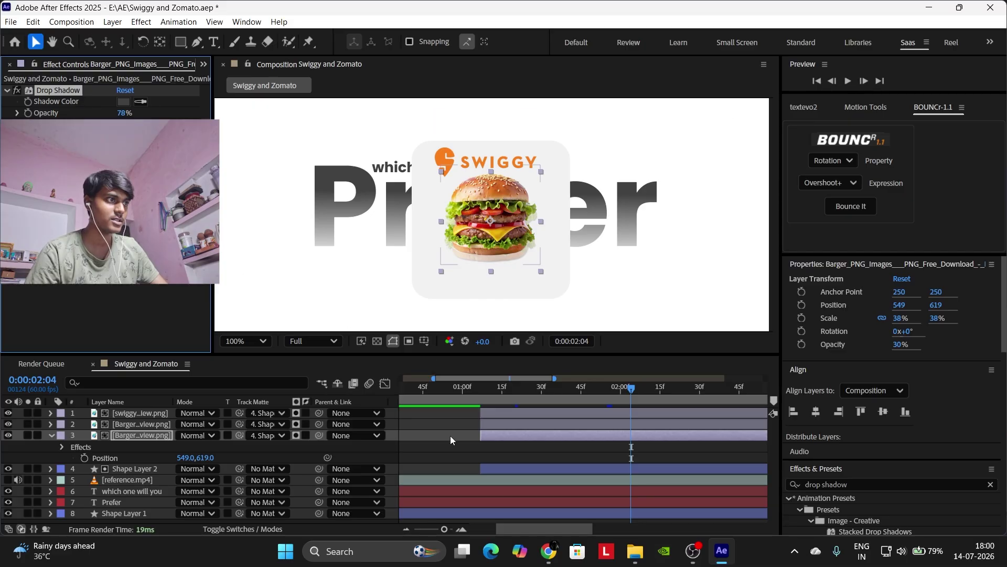
key(F2)
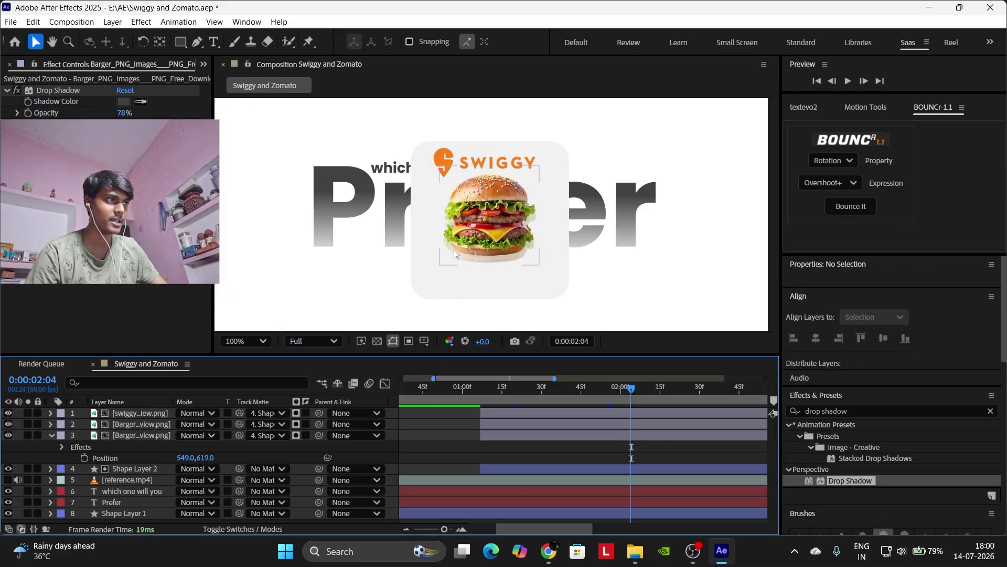
Examine the reference video around 0:00:01:47 with the card's layers temporarily hidden, and restore the original layer visibility.
click(7, 436)
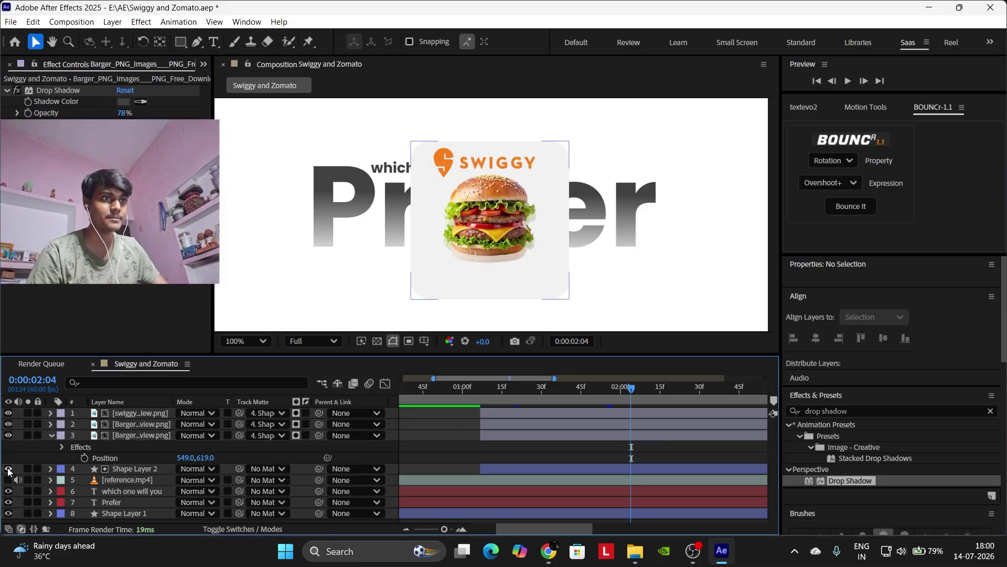
click(8, 469)
click(8, 413)
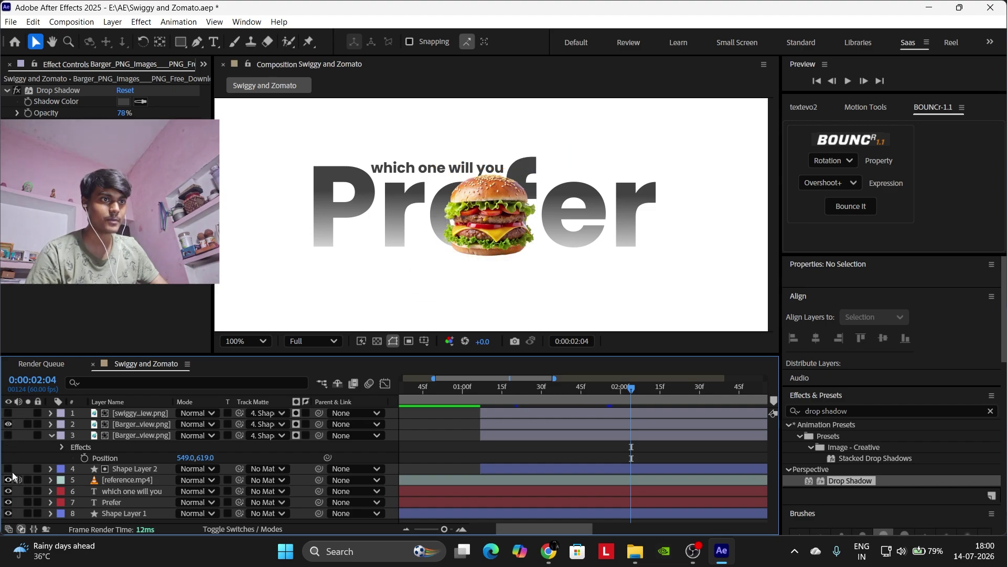
click(9, 479)
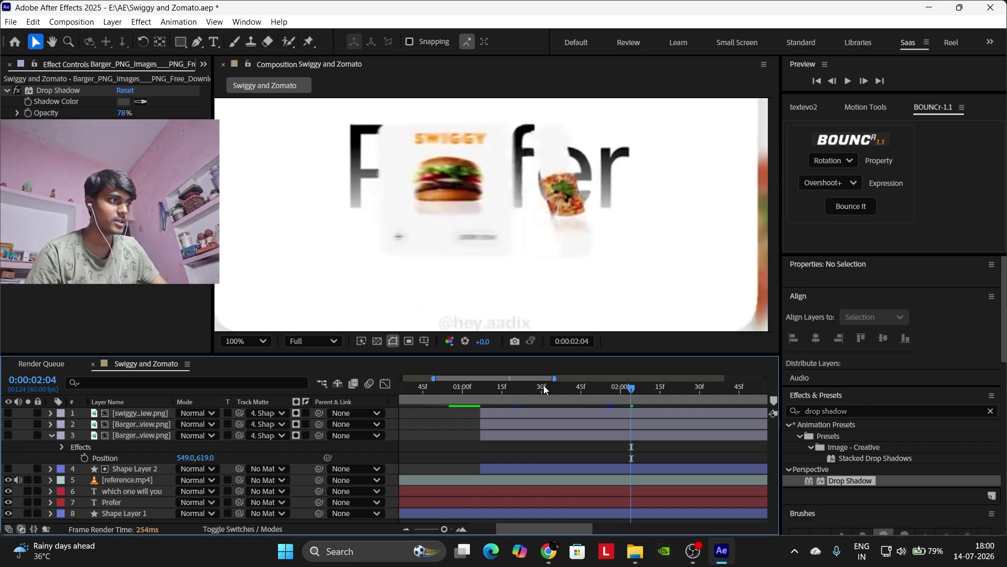
drag(543, 385, 586, 387)
click(9, 469)
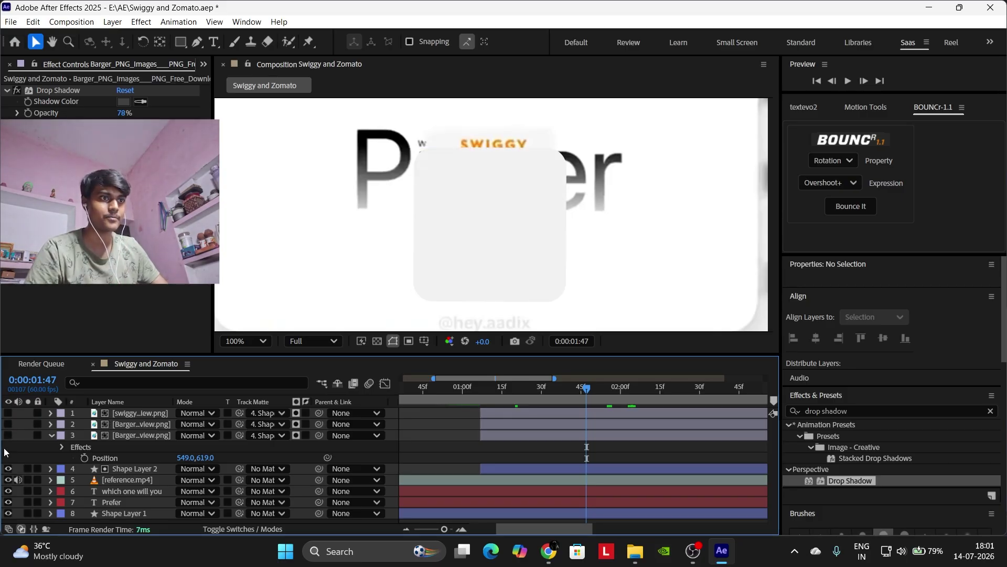
drag(9, 435, 9, 413)
click(9, 480)
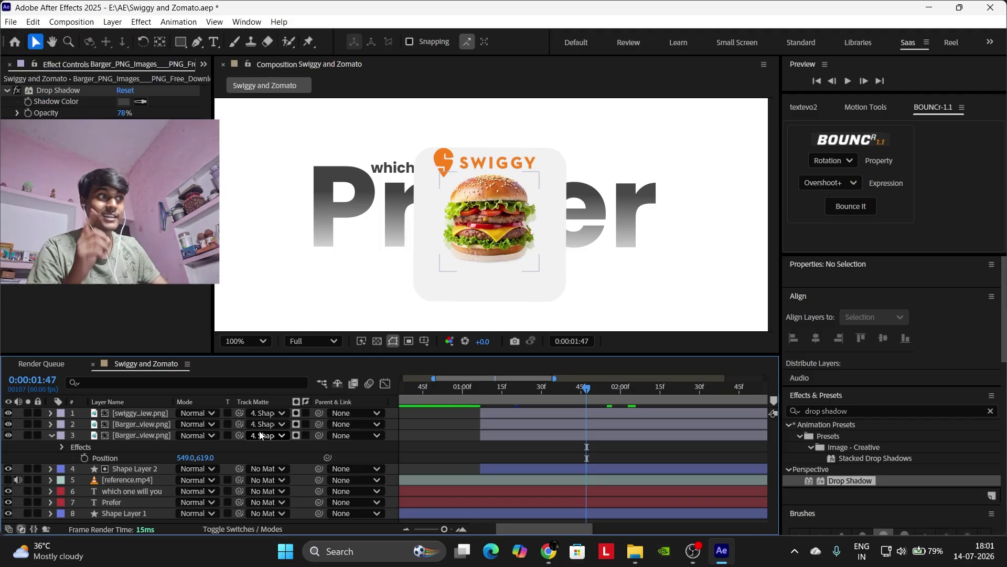
click(586, 439)
shift+click(593, 426)
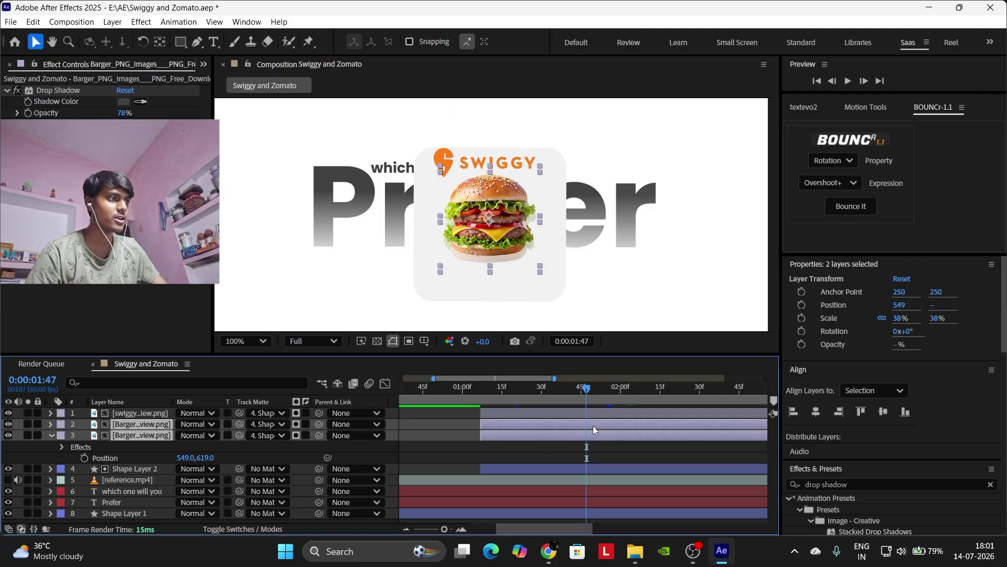
click(602, 445)
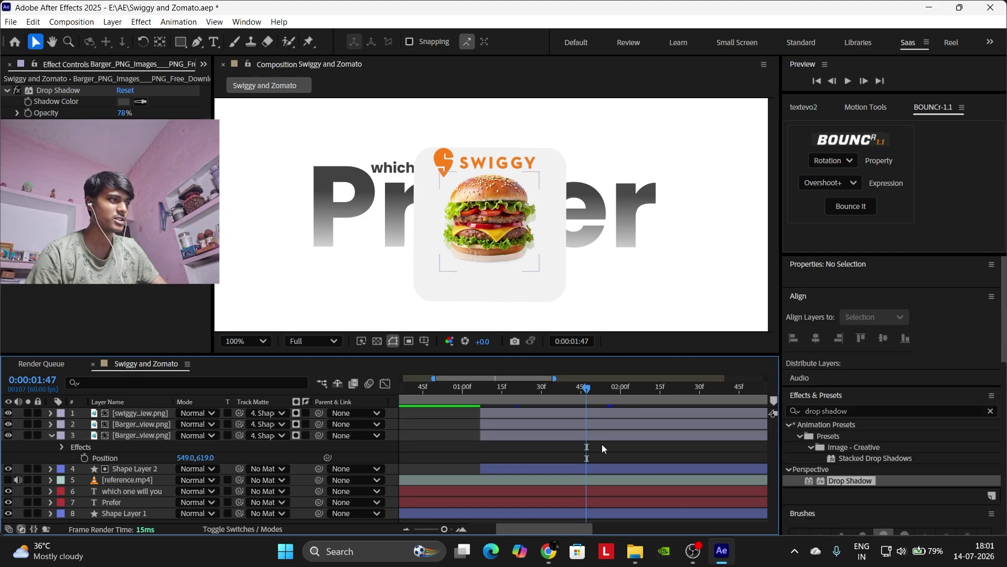
Parent the Swiggy logo layer and both burger layers to Shape Layer 2.
key(u)
key(u)
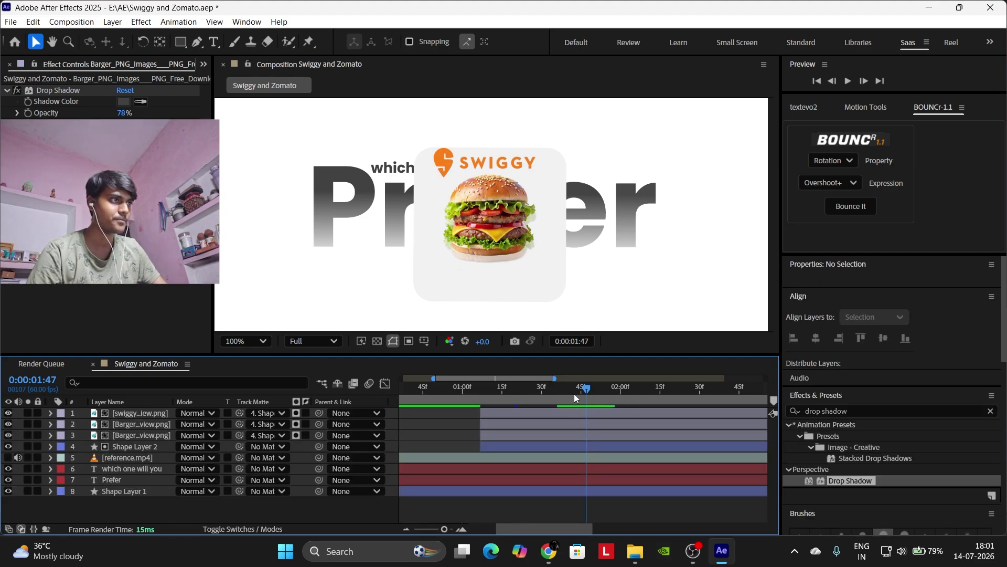
drag(579, 389, 623, 391)
click(148, 414)
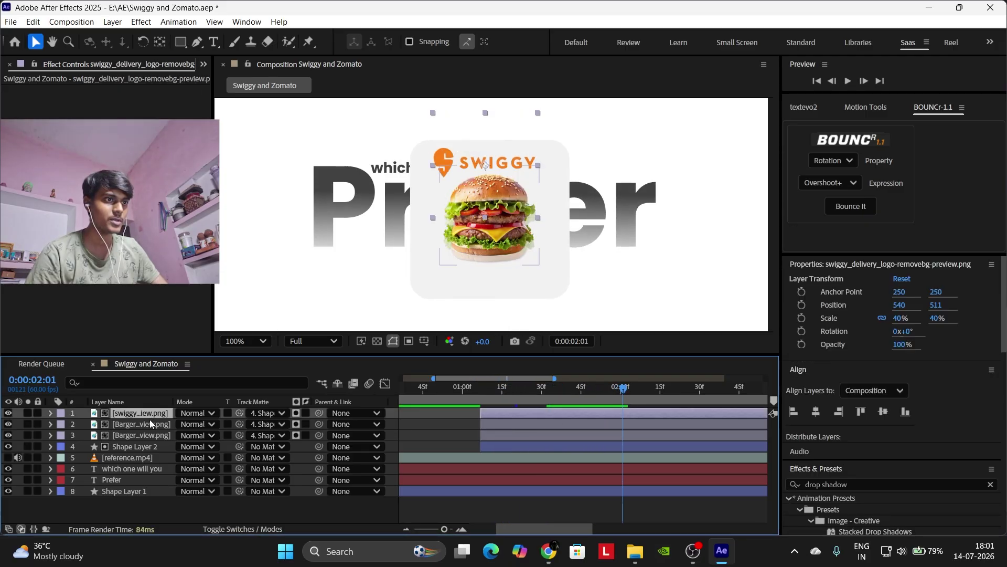
shift+click(154, 436)
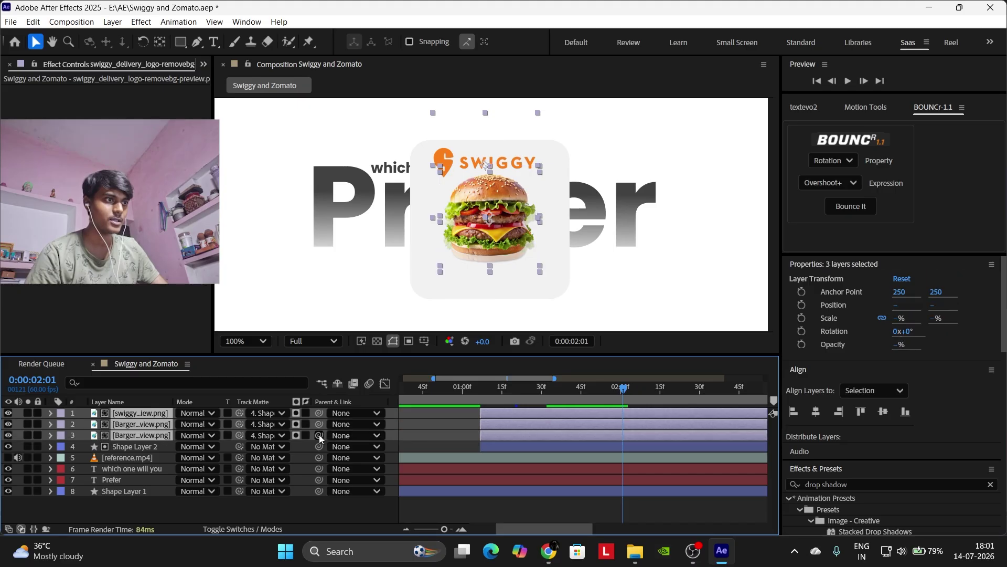
drag(319, 435, 133, 446)
Review how the parented logo and burgers behave during the card's entrance between 0:00:01:10 and 0:00:02:16.
drag(528, 396, 560, 395)
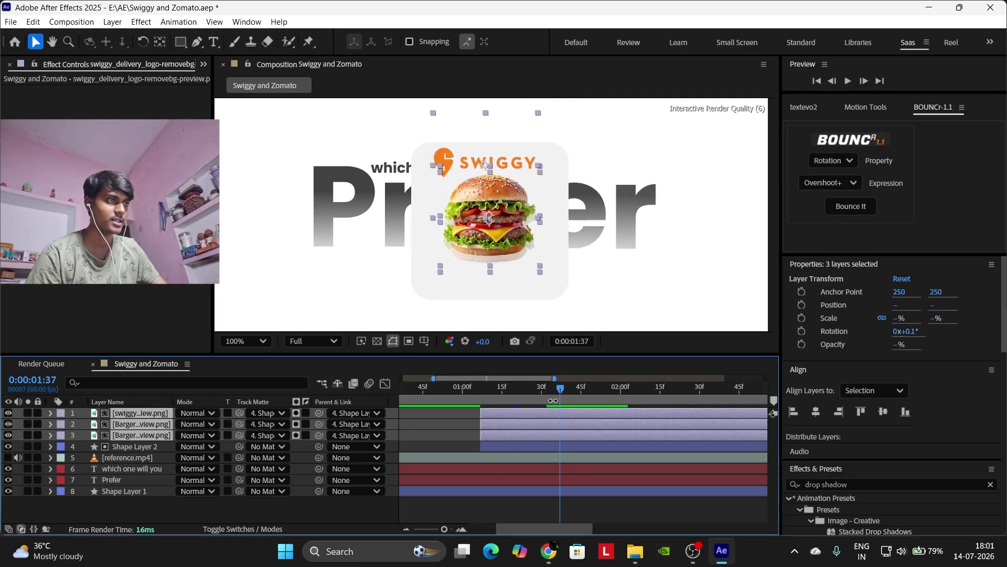
click(445, 431)
click(485, 389)
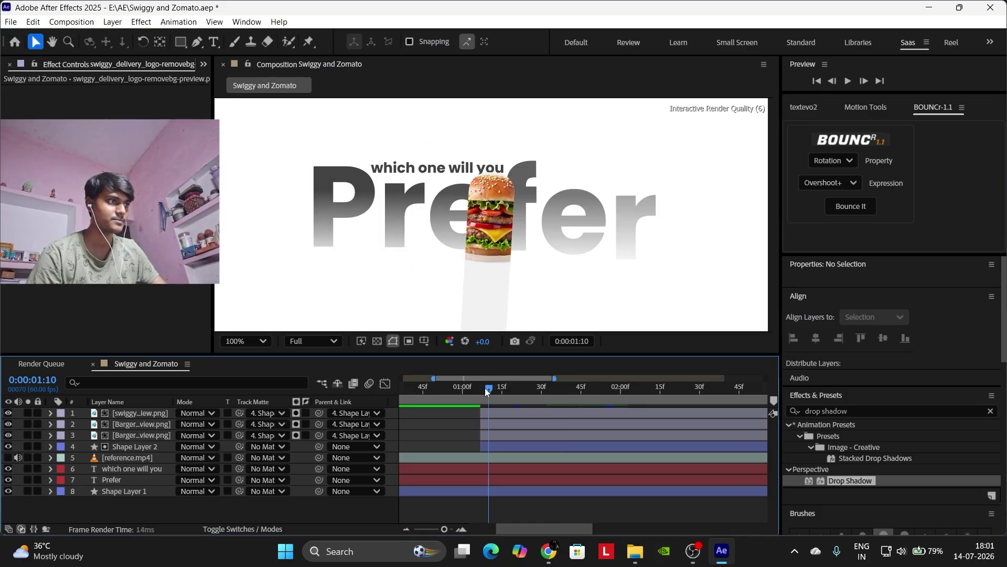
drag(485, 388, 512, 382)
click(525, 412)
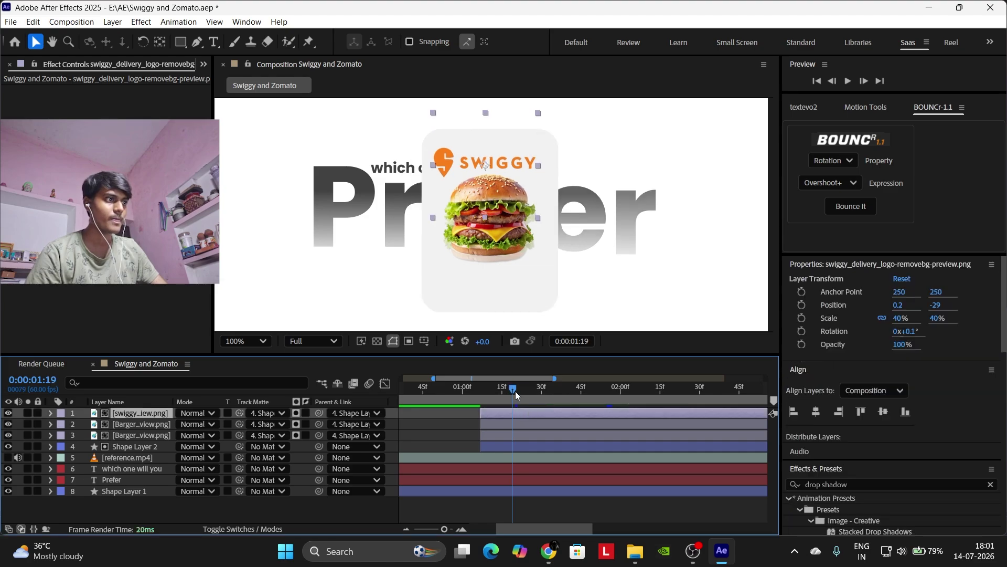
click(444, 435)
mouse_move(638, 386)
mouse_down()
mouse_move(674, 389)
mouse_move(657, 390)
mouse_up()
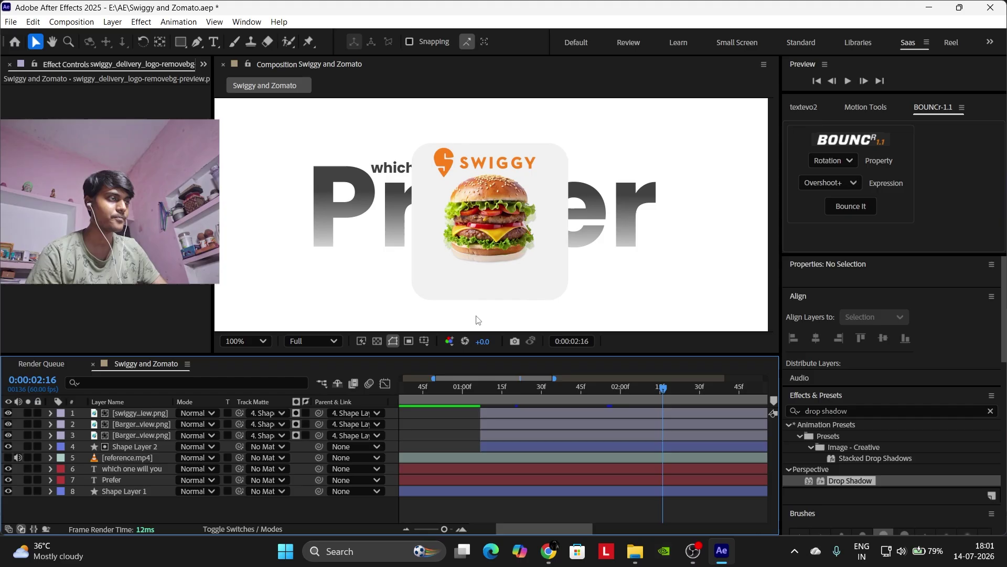
Lower the card's contents, placing the Swiggy logo at 0.2, -18, the upper burger at 9, 83 and the lower burger at 9, 95.
click(138, 444)
click(146, 435)
ctrl+click(148, 425)
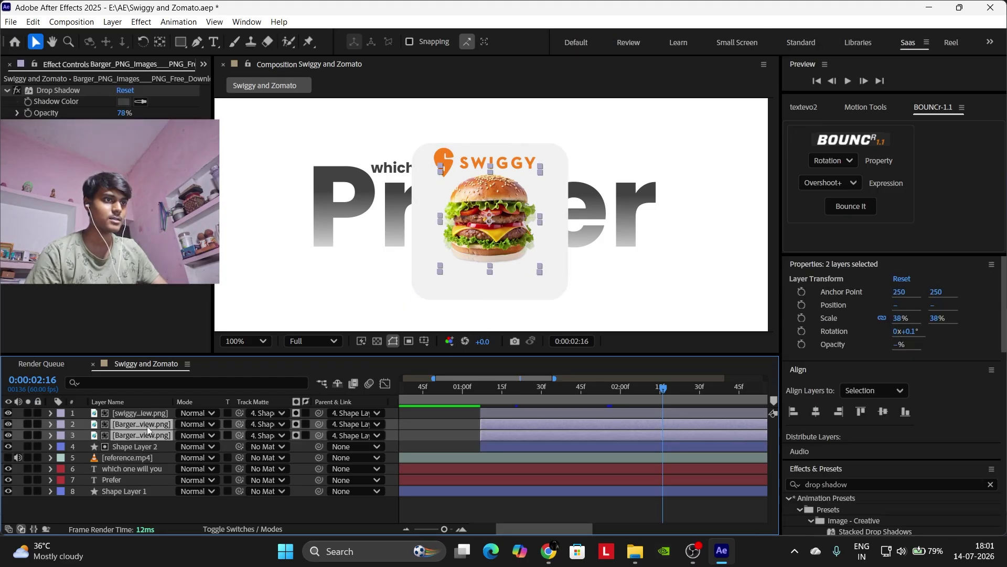
key(p)
mouse_move(196, 441)
mouse_down()
mouse_move(216, 429)
mouse_move(201, 424)
mouse_move(222, 418)
mouse_move(193, 424)
mouse_up()
key(ctrl+Up)
key(p)
click(423, 445)
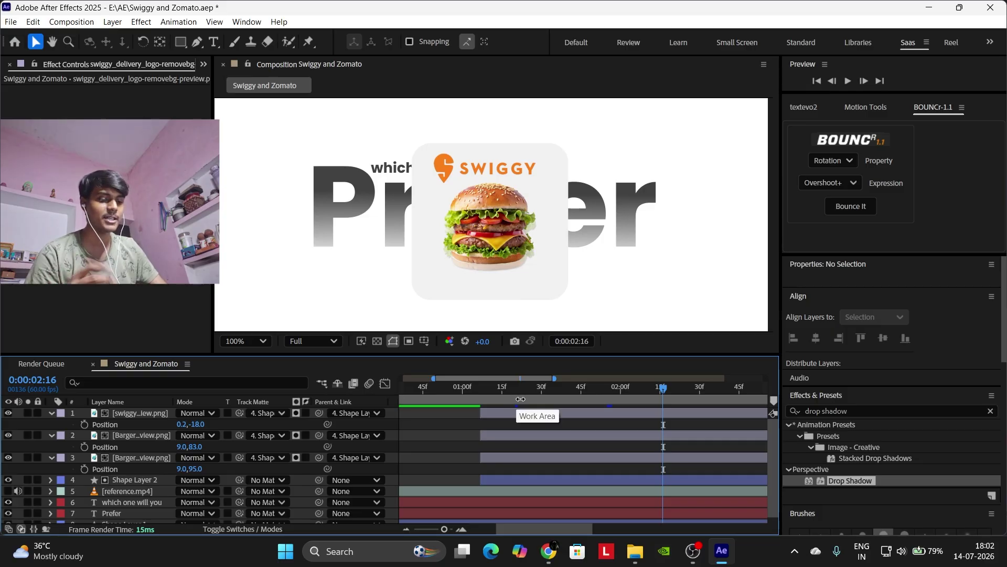
key(u)
key(u)
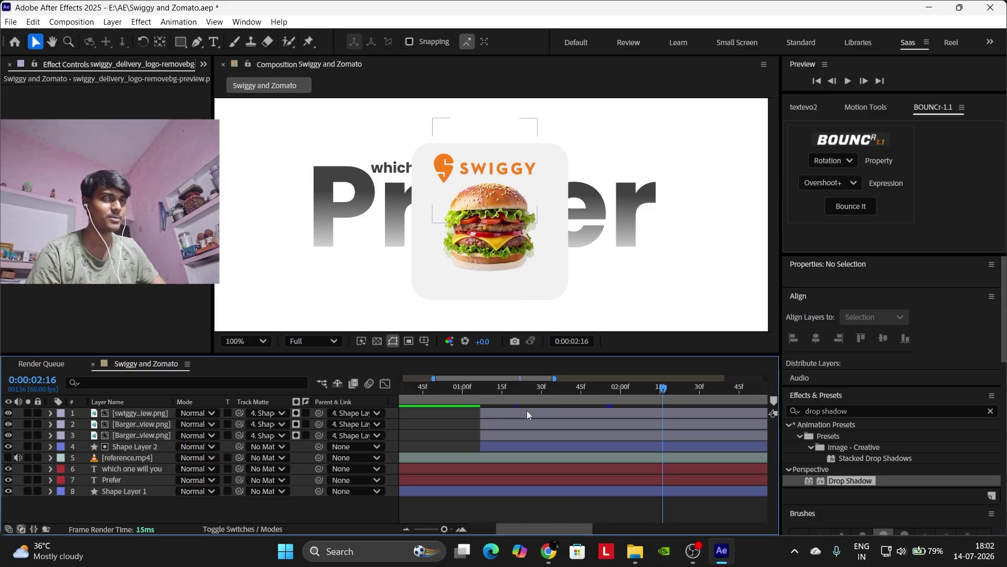
Set the Rectangle tool's fill colour to light grey CACACA for a new shape.
click(181, 42)
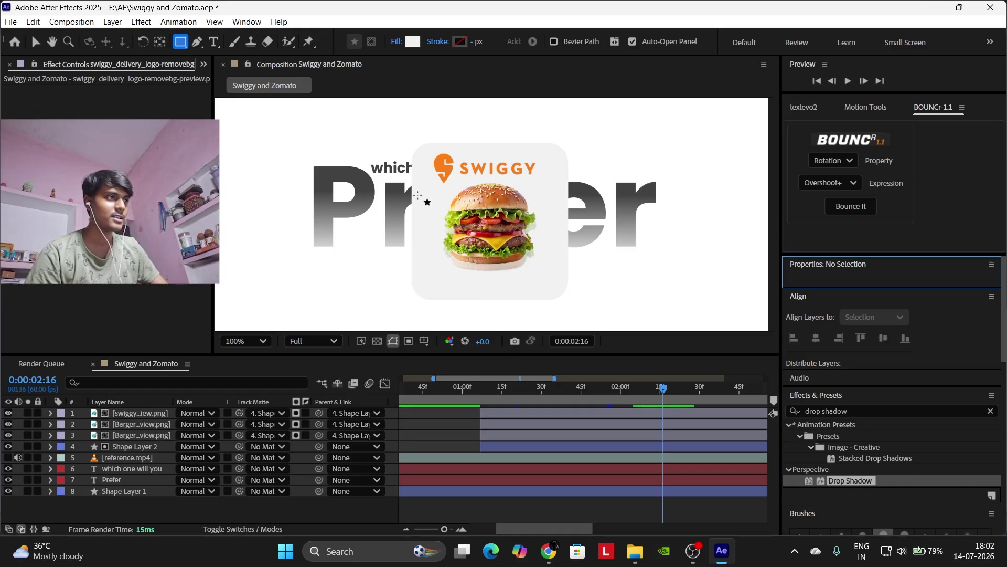
click(413, 42)
drag(443, 175, 235, 200)
click(405, 290)
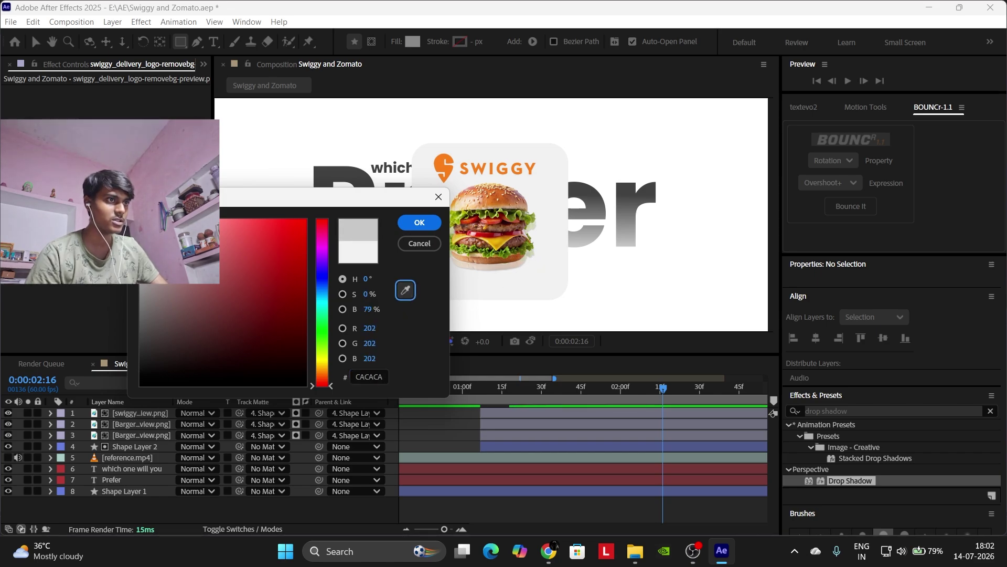
click(401, 224)
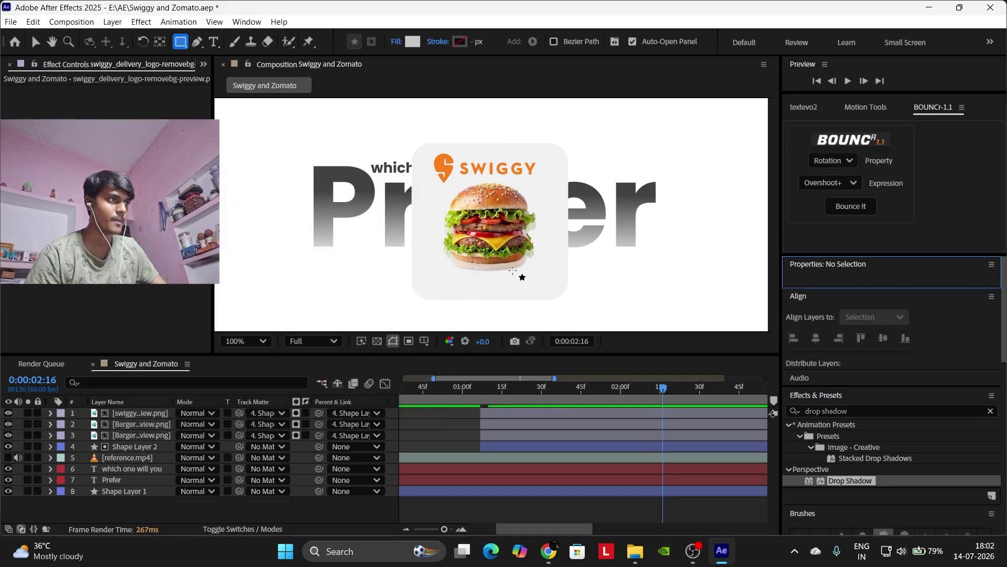
Draw a rectangle about 82.5 by 27 px near the card's lower-right corner and set its roundness to 71.
drag(510, 276, 497, 222)
scroll(497, 222, up, 2)
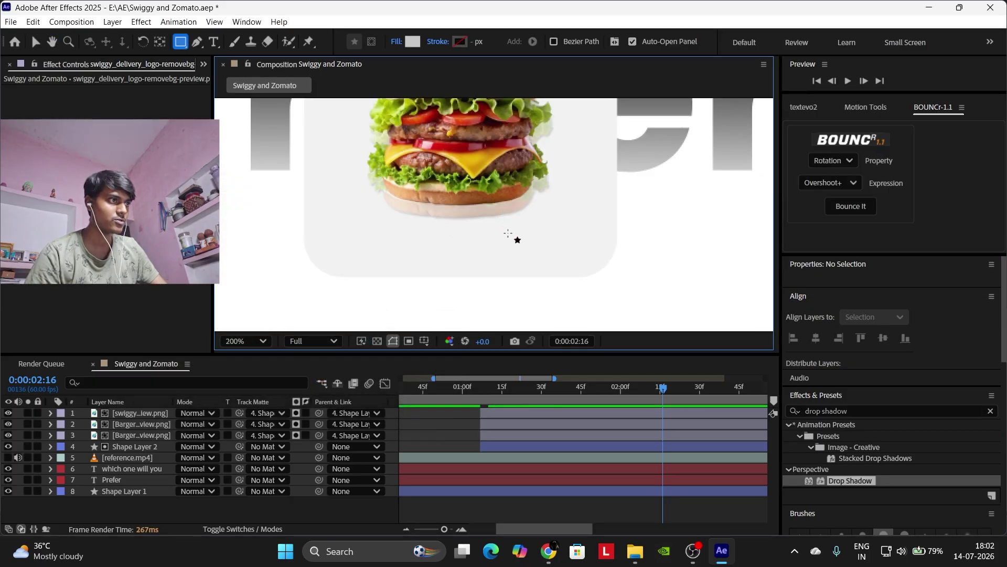
drag(507, 233, 594, 262)
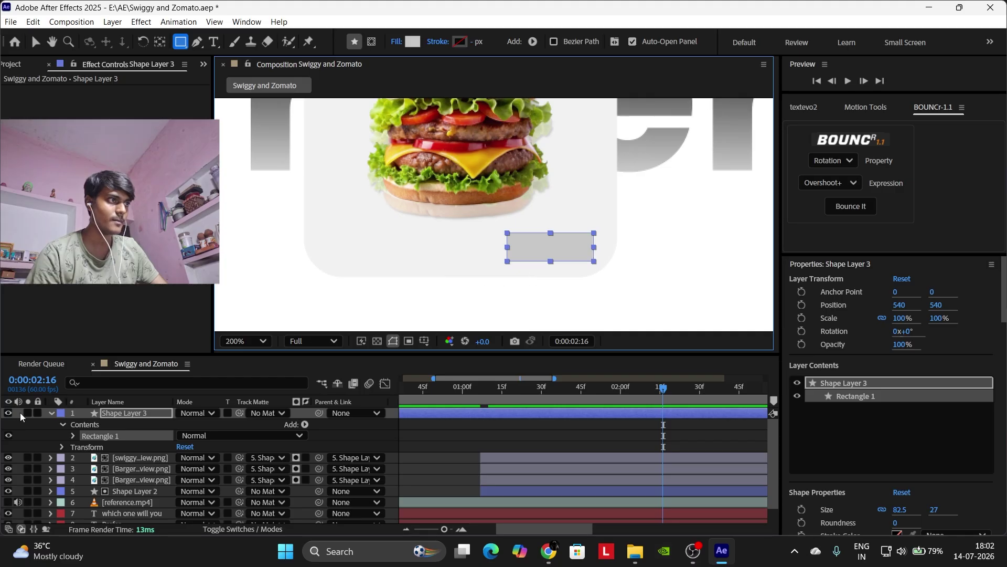
click(73, 436)
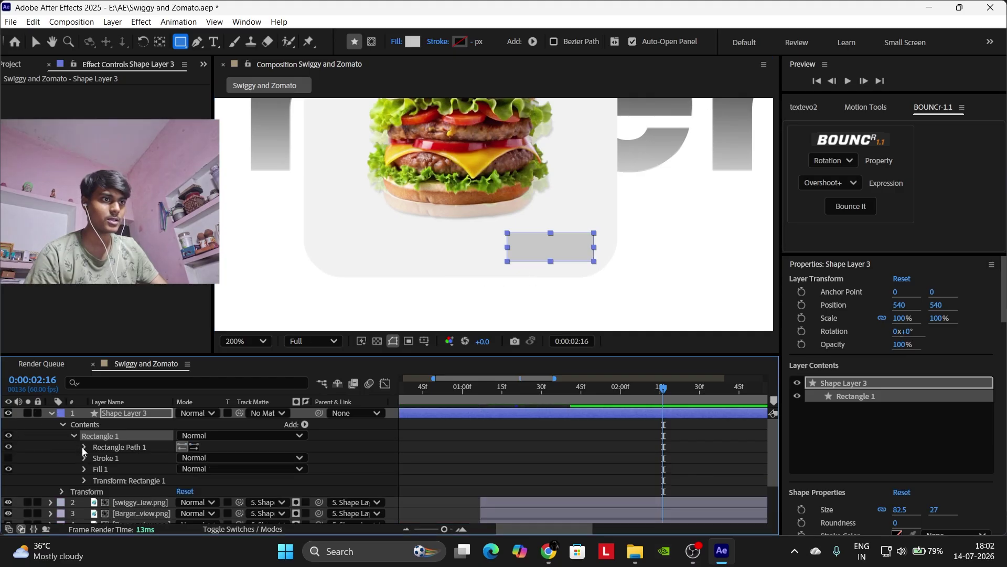
click(84, 448)
drag(180, 479, 209, 471)
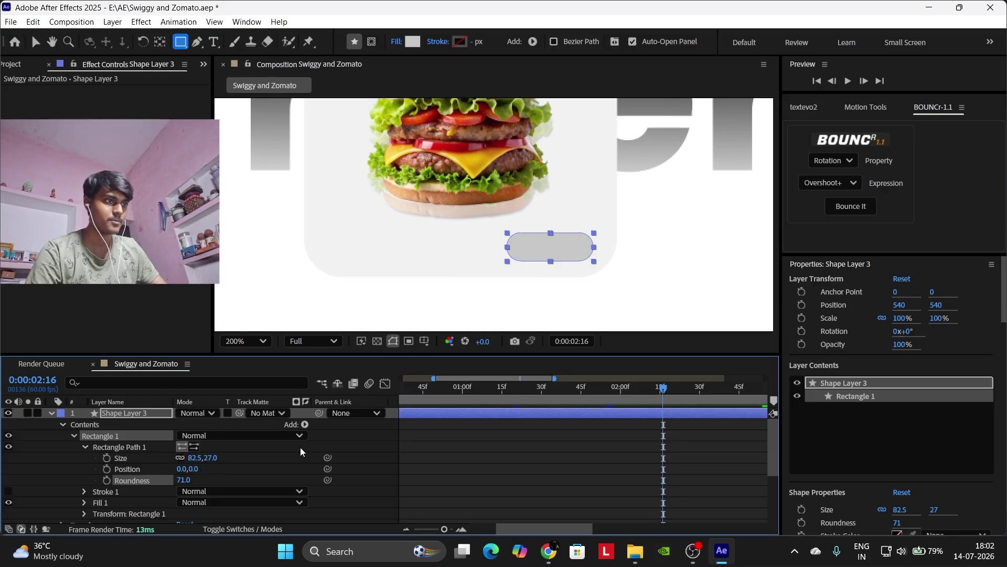
Shift the grey pill shape to position 544, 540 and centre its anchor point on the shape.
key(p)
mouse_move(187, 424)
mouse_down()
mouse_move(201, 425)
mouse_move(179, 425)
mouse_up()
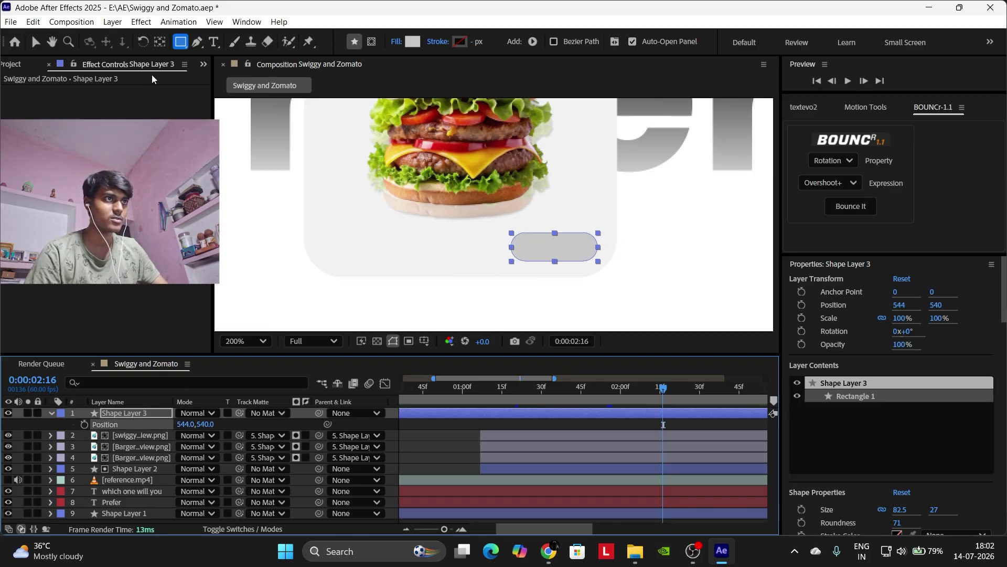
click(160, 41)
key(ctrl+alt+Home)
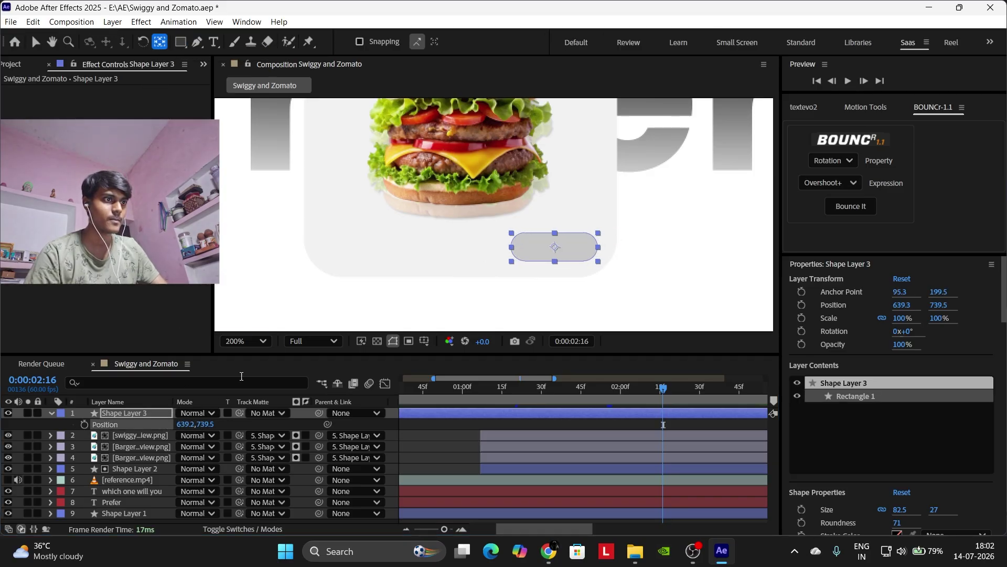
click(242, 341)
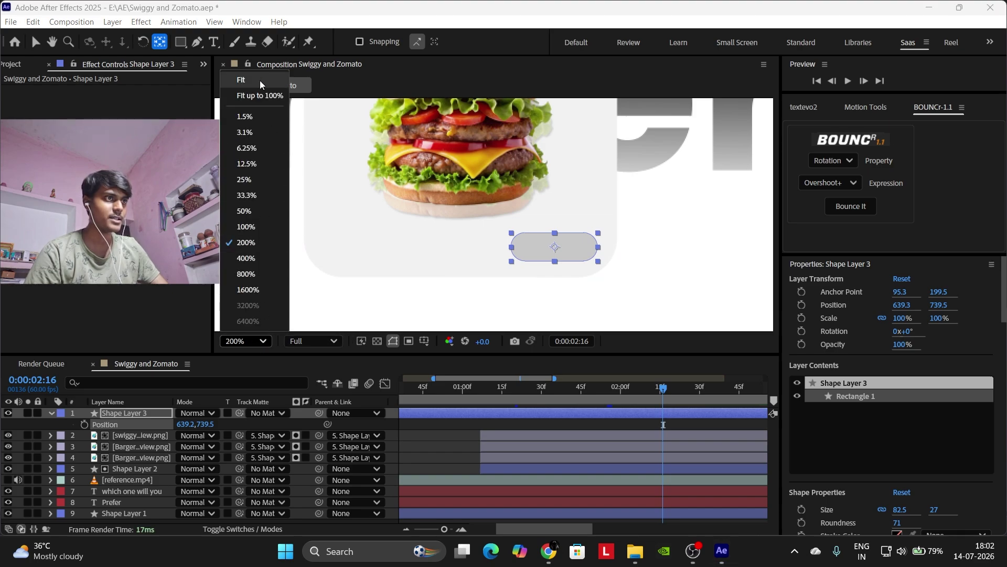
click(241, 80)
key(ctrl+shift+a)
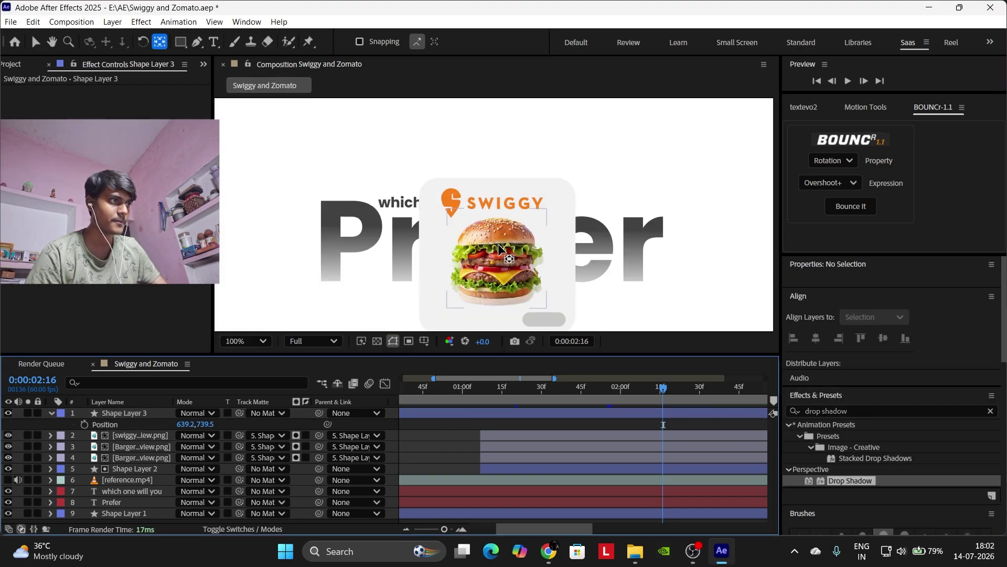
scroll(331, 247, down, 3)
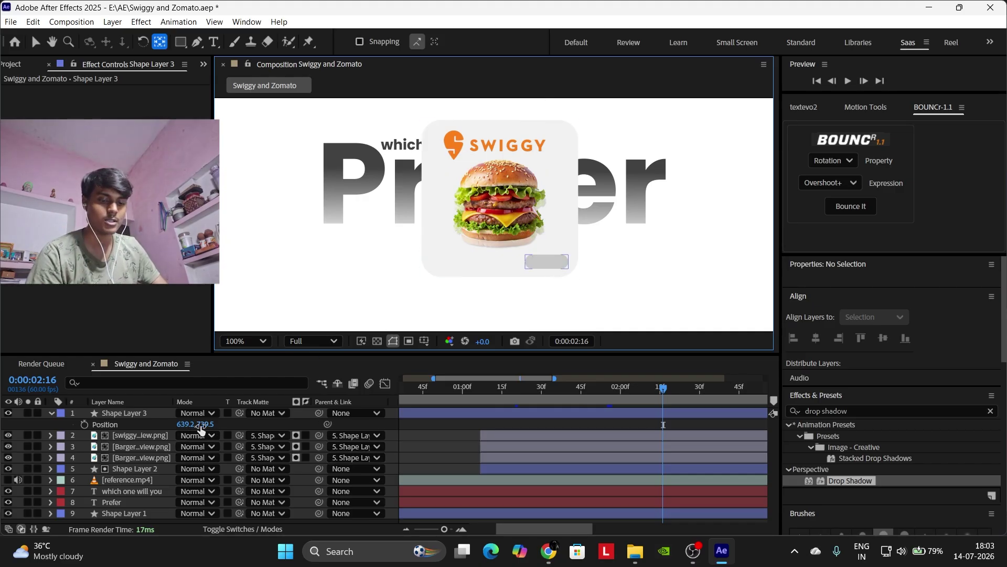
Move the start of Shape Layer 3 to 0:00:01:07, matching the Swiggy logo layer's in point.
click(54, 413)
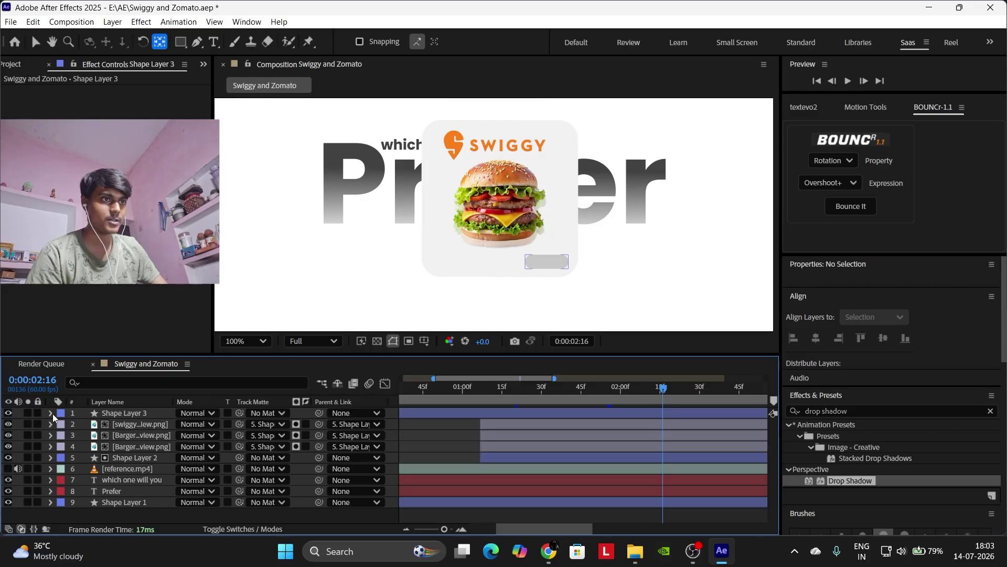
click(51, 413)
click(61, 425)
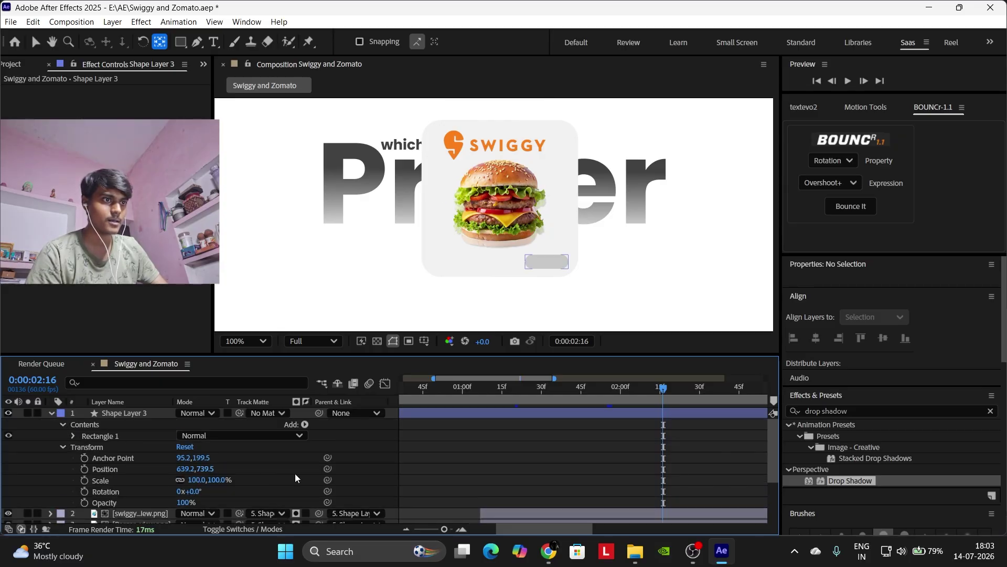
click(509, 511)
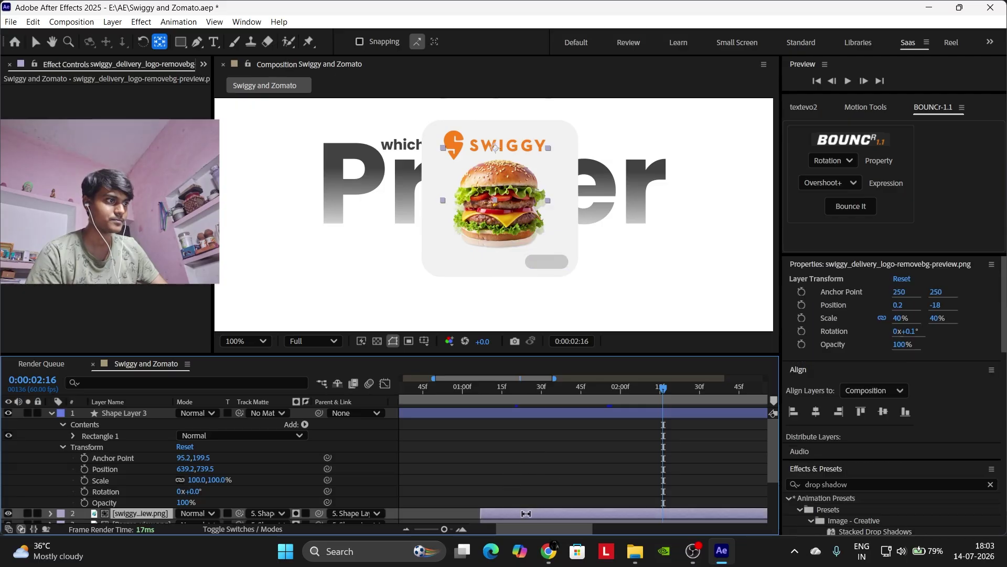
key(i)
click(530, 415)
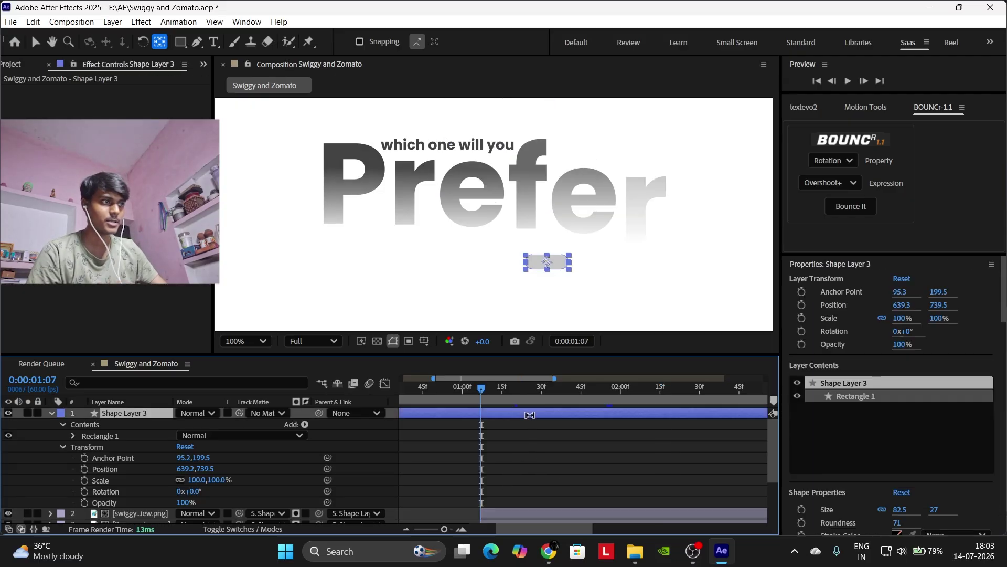
key(bracketleft)
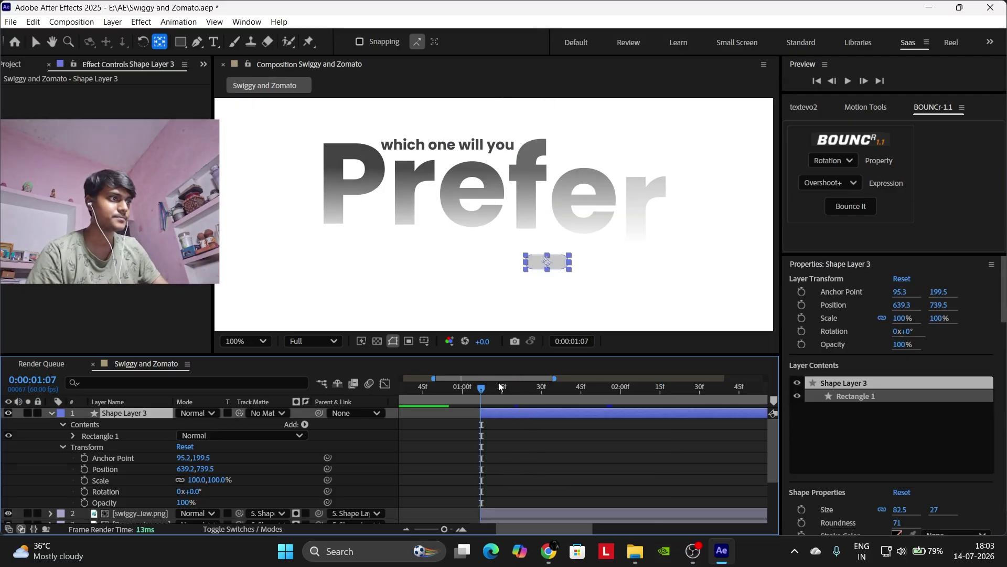
Enlarge the grey pill's rectangle path proportionally to 103.9 by 34 px, judging it at 0:00:02:28.
drag(521, 387, 623, 388)
click(693, 389)
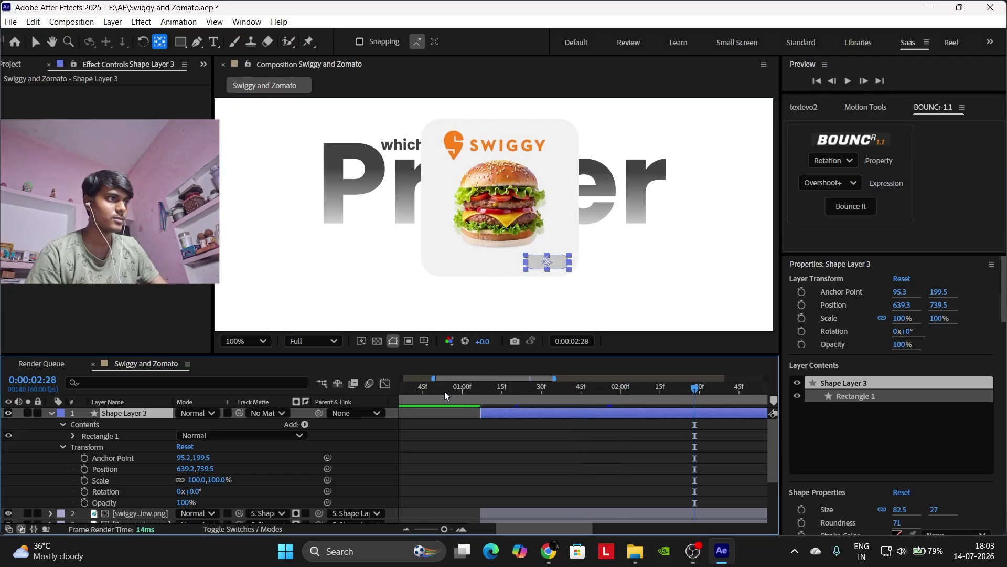
click(73, 436)
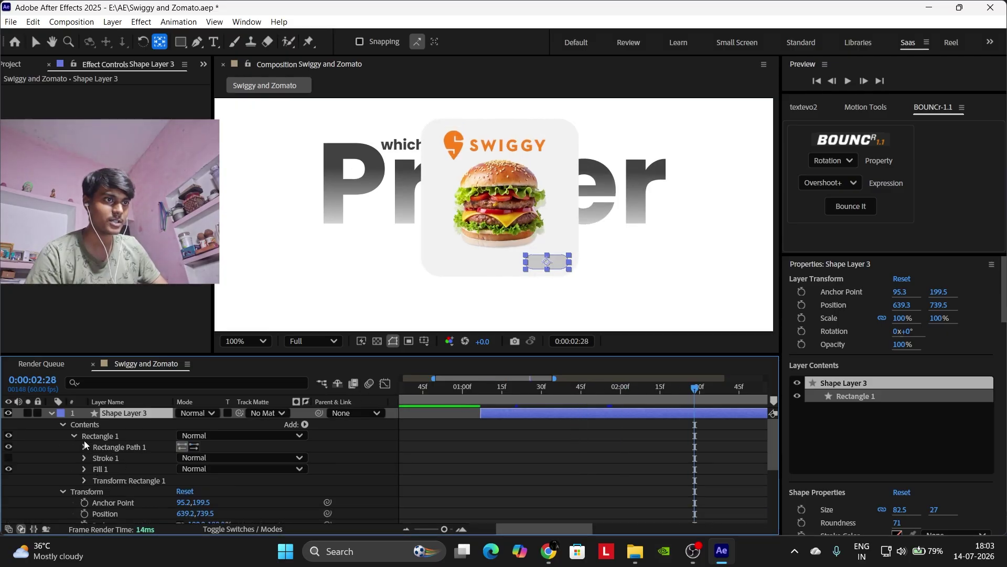
click(83, 447)
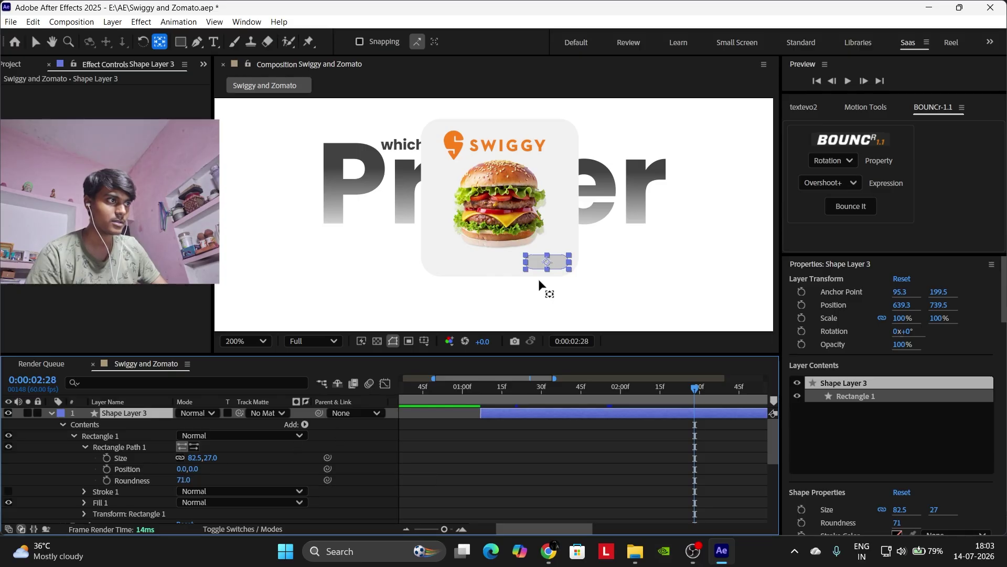
scroll(538, 278, up, 5)
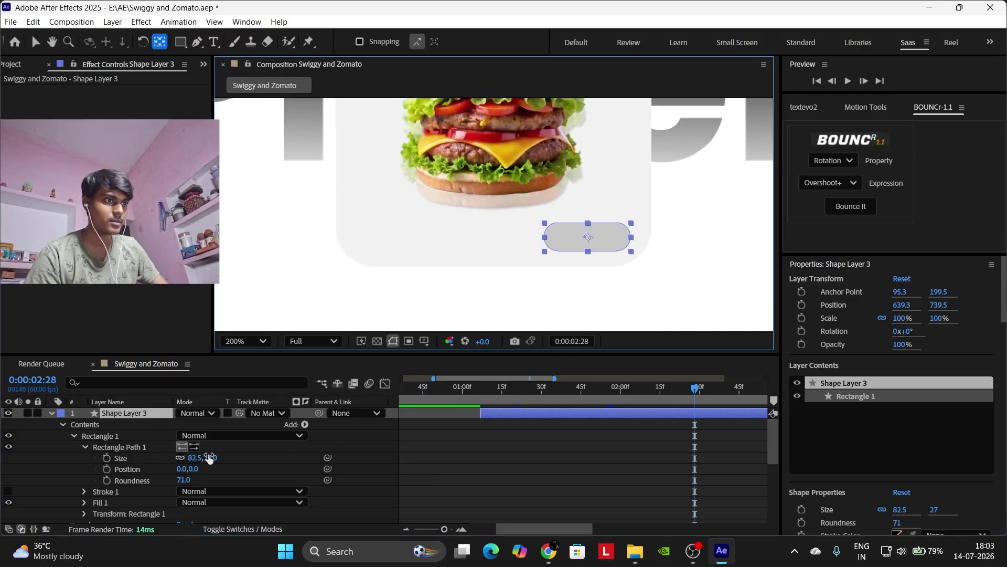
drag(204, 457, 210, 457)
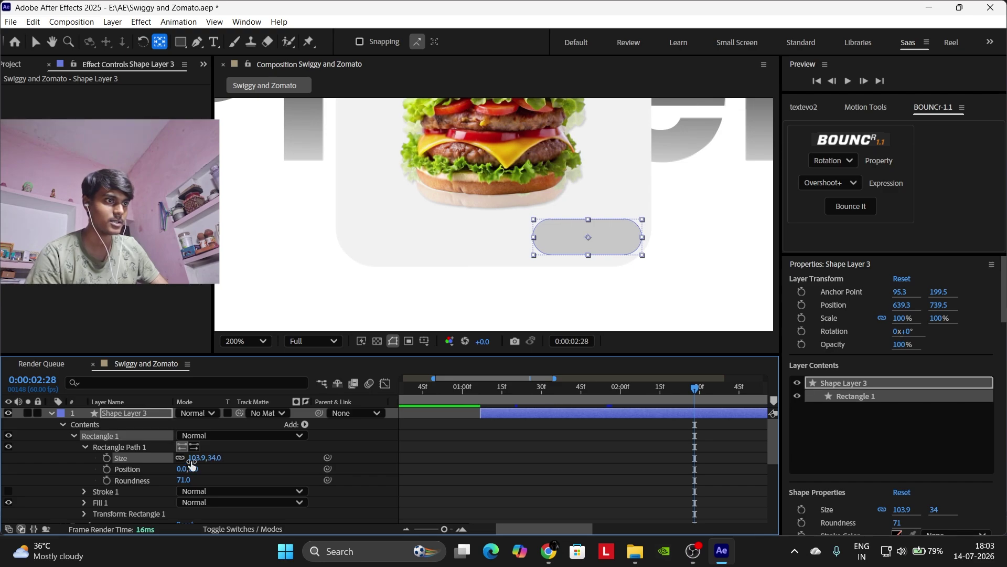
scroll(508, 271, down, 5)
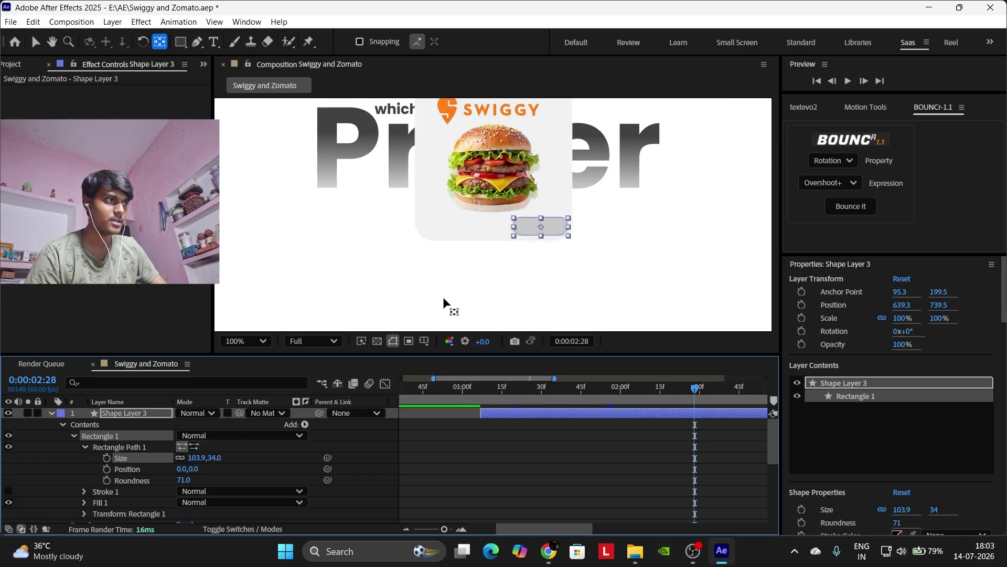
click(246, 341)
click(260, 95)
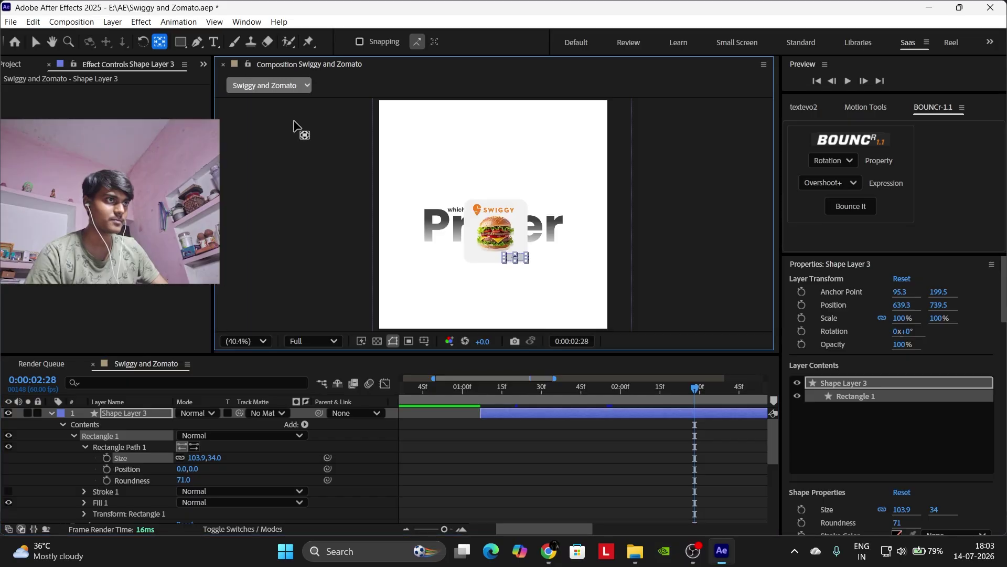
click(477, 435)
key(period)
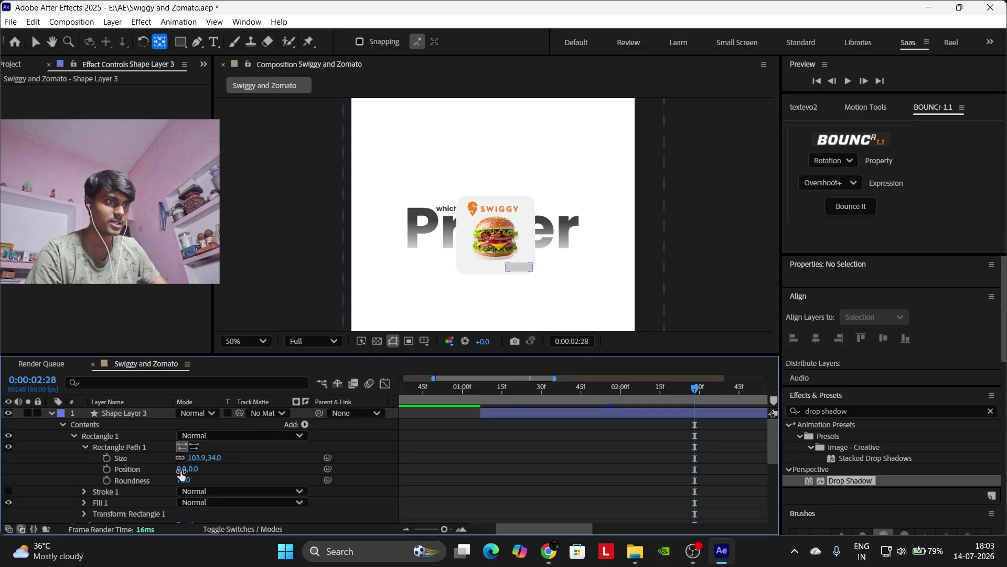
Shift the grey pill on Shape Layer 3 horizontally inside the card to layer position 623.2, 739.5.
drag(180, 470, 166, 471)
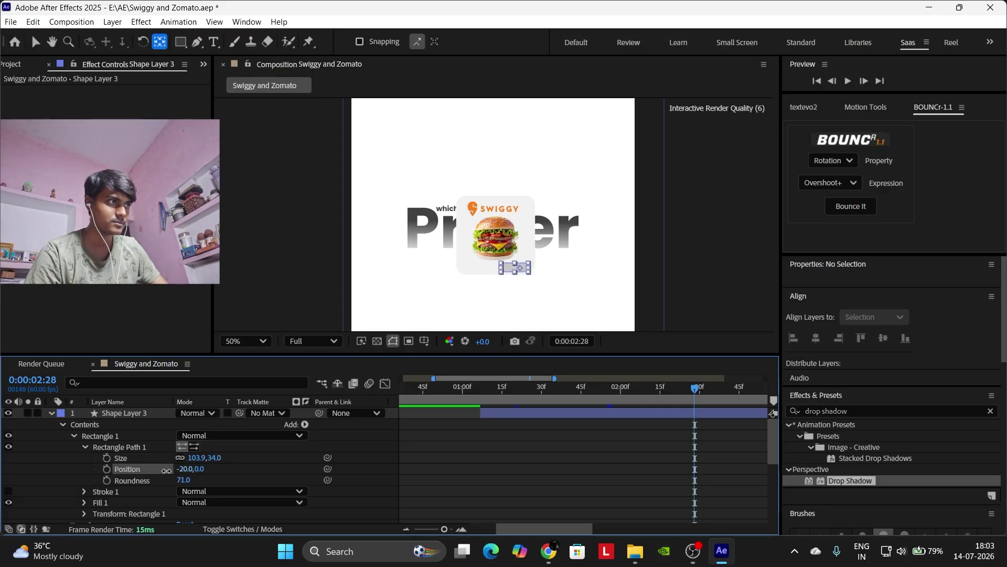
click(260, 467)
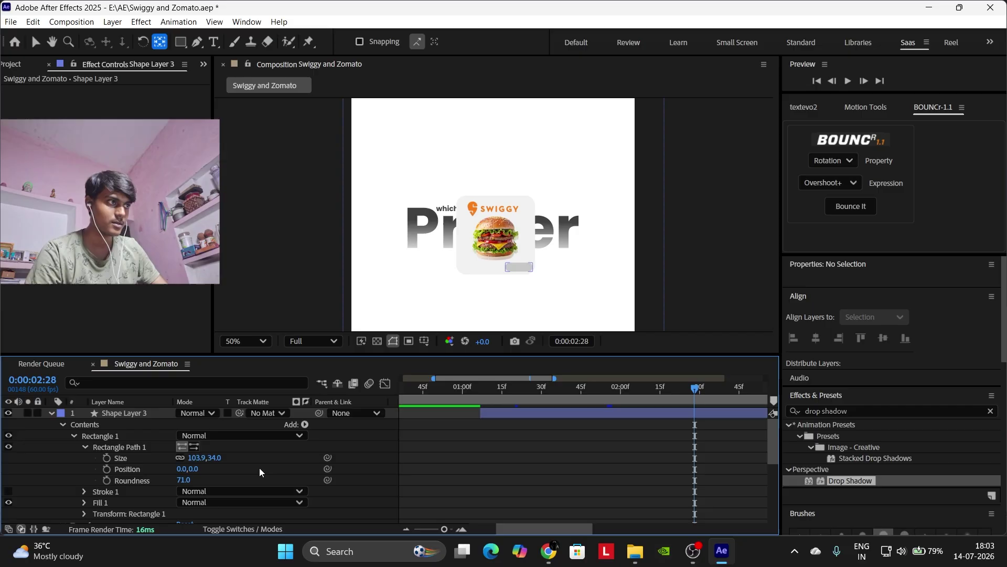
key(p)
key(p)
click(152, 414)
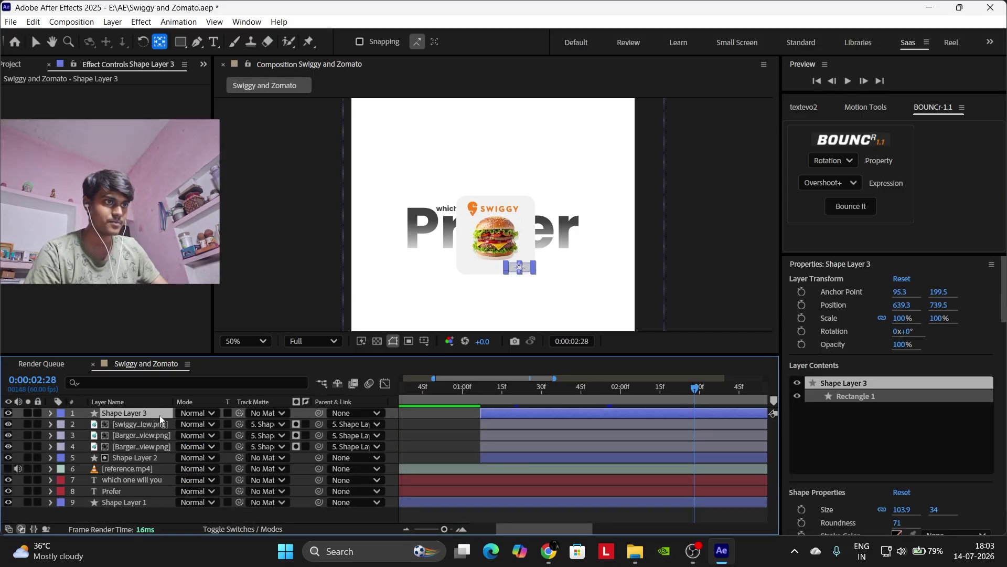
key(p)
drag(183, 428, 176, 428)
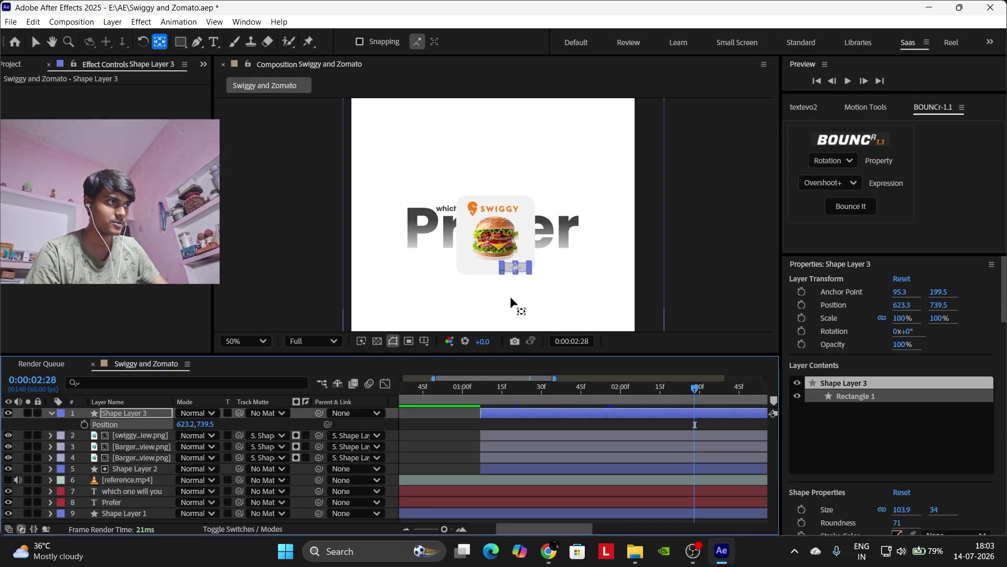
scroll(537, 275, up, 2)
scroll(609, 278, down, 3)
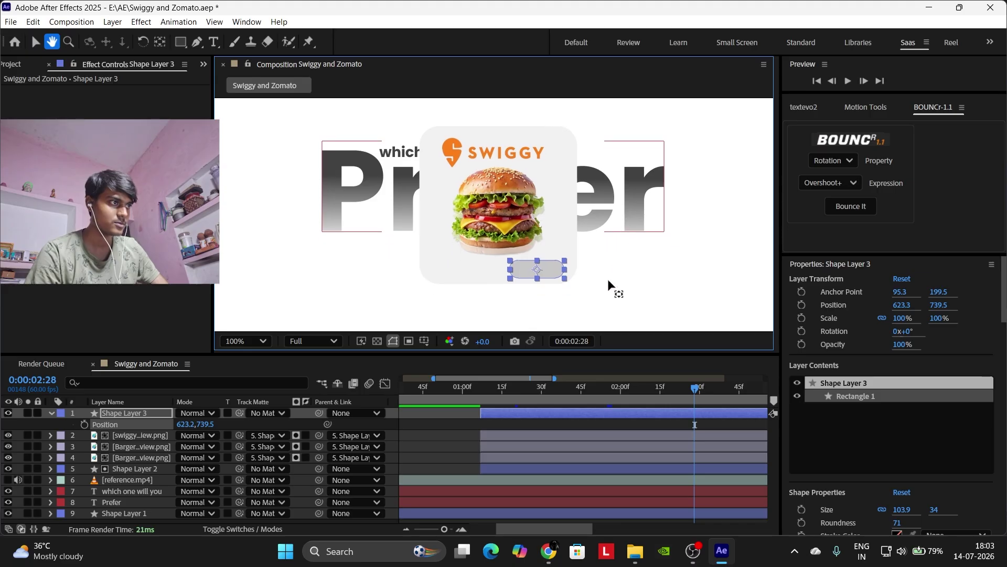
key(ctrl+5)
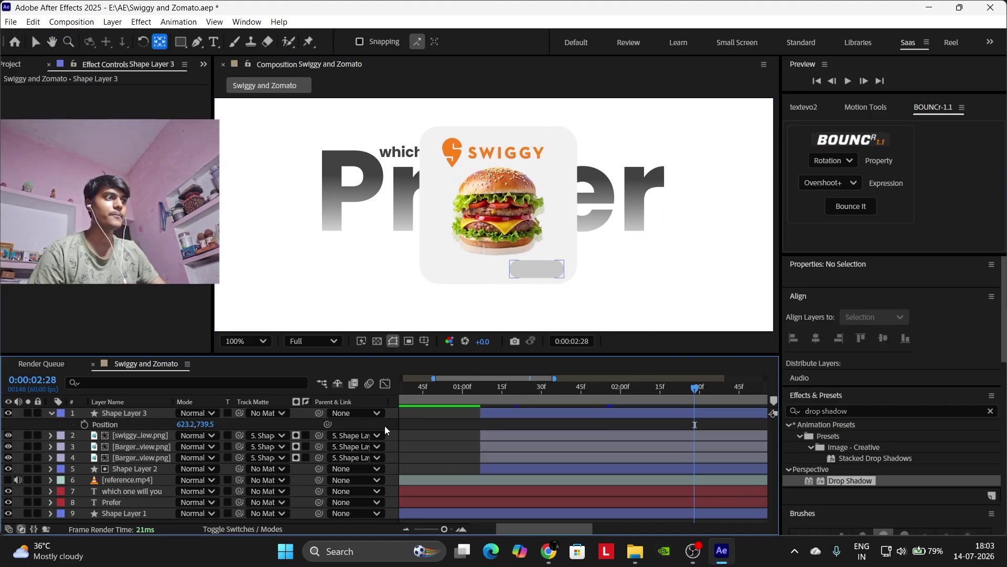
Duplicate the grey pill layer and shrink the copy's rectangle path proportionally to 77.9 by 25.5 px.
click(133, 414)
click(135, 413)
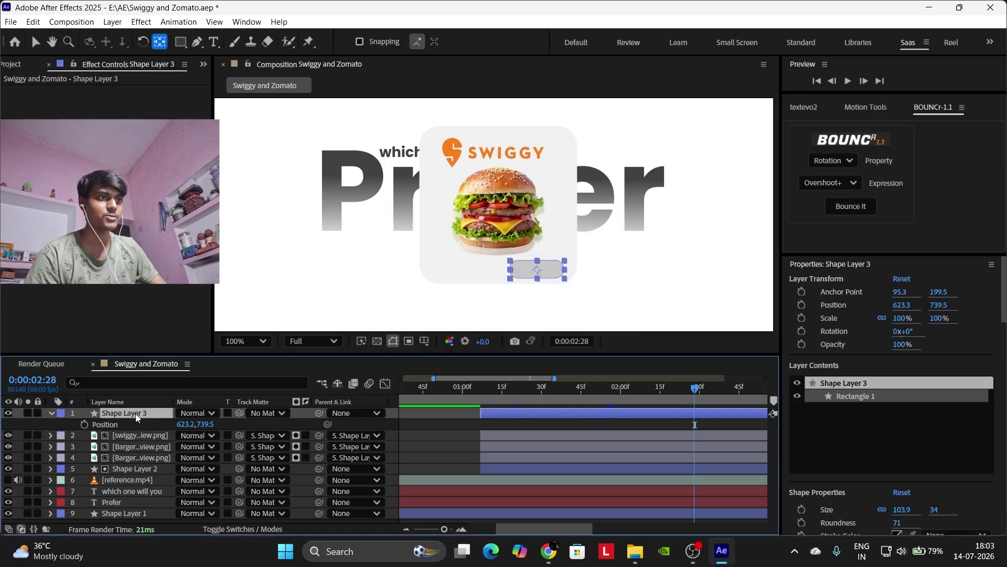
key(ctrl+d)
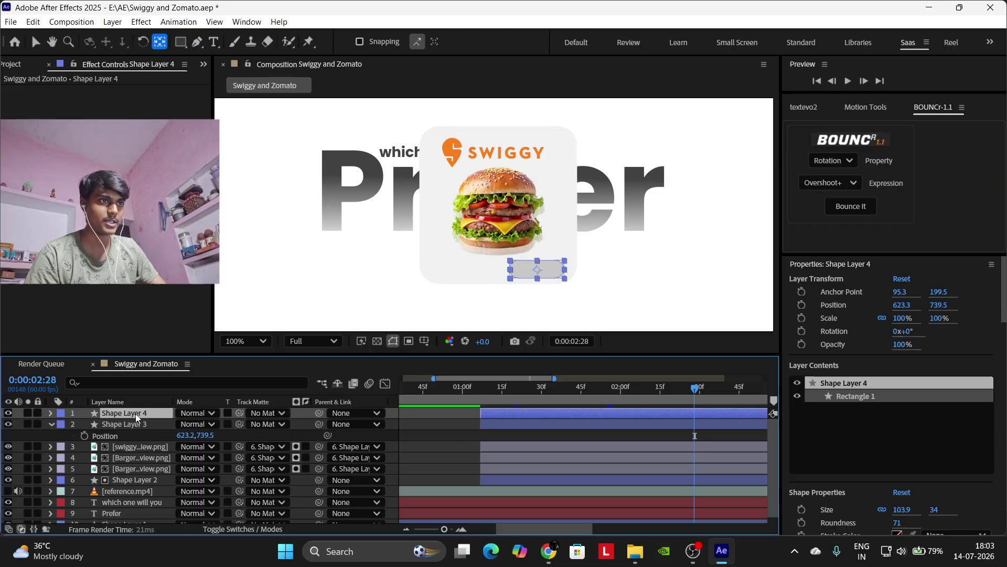
click(52, 412)
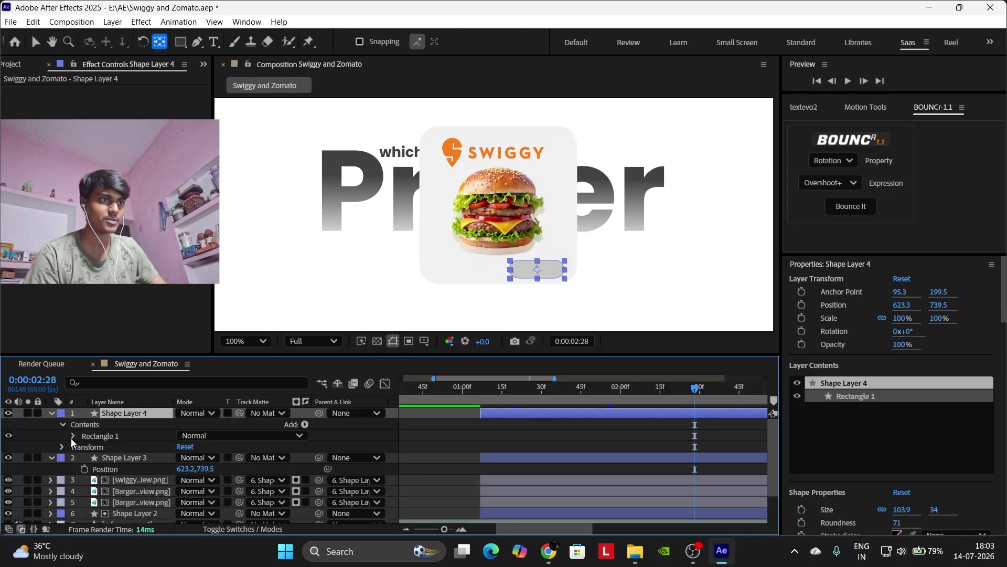
click(73, 436)
click(83, 447)
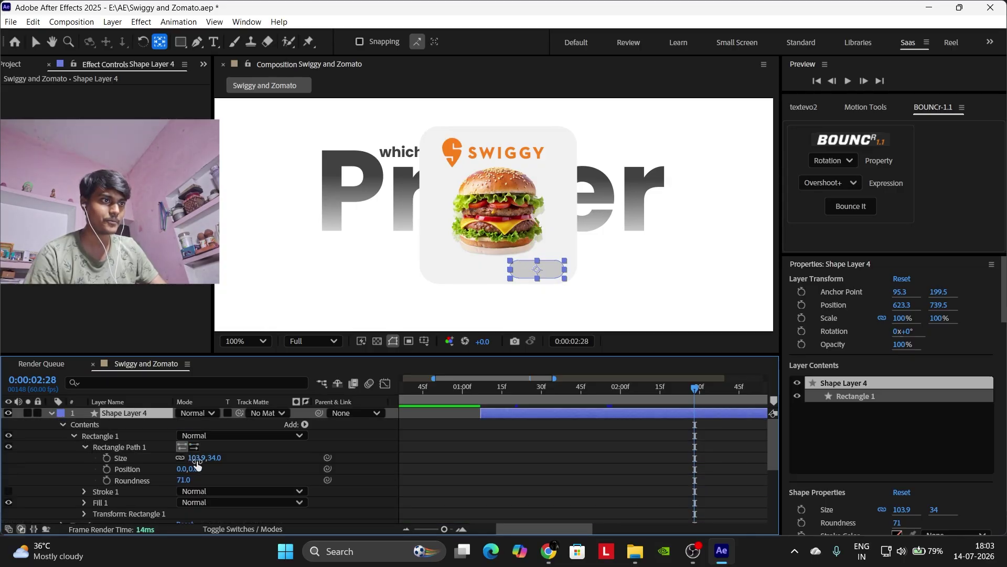
drag(195, 458, 180, 459)
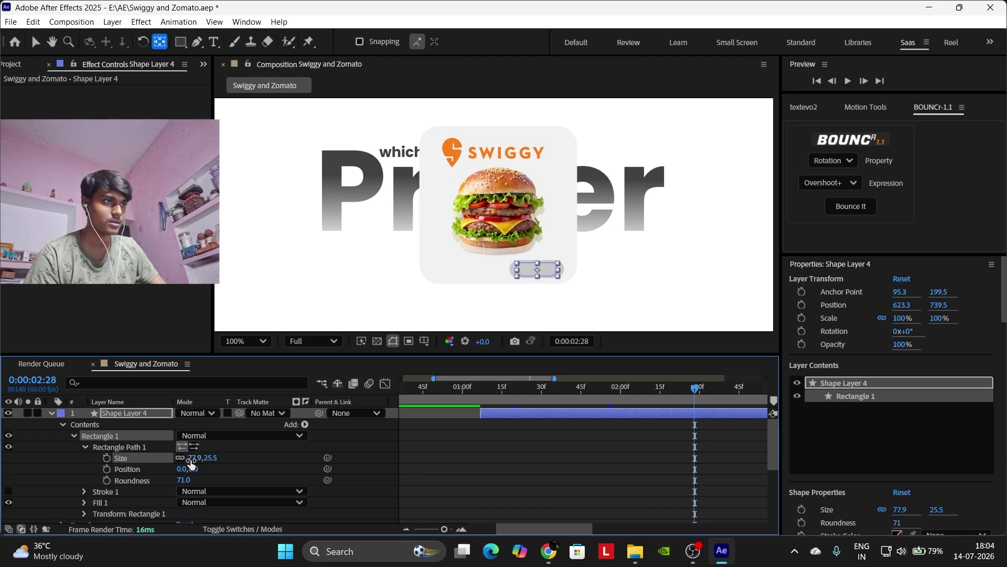
Move the duplicated pill to the card's lower-left corner at position 467.2, 739.5.
key(p)
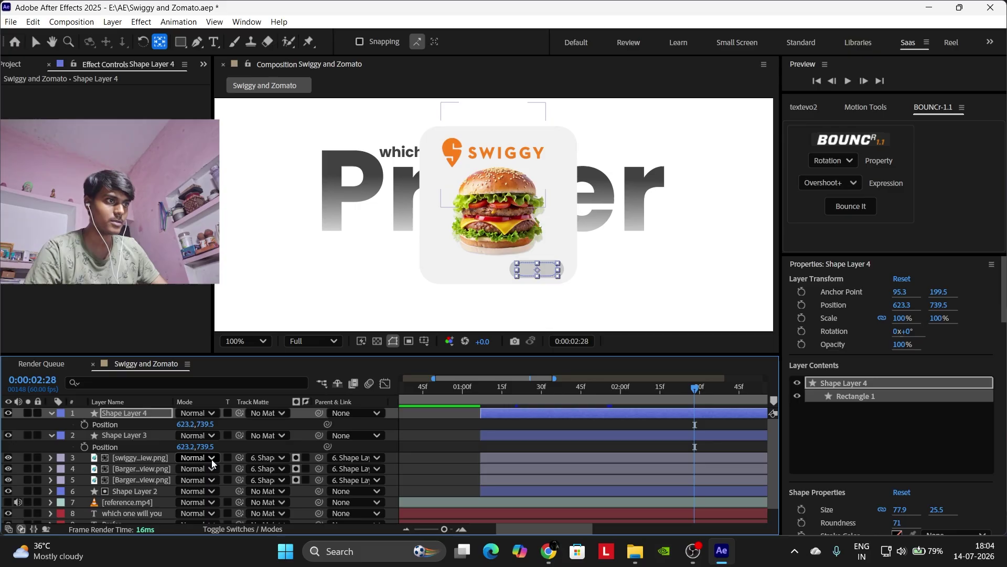
drag(186, 424, 85, 425)
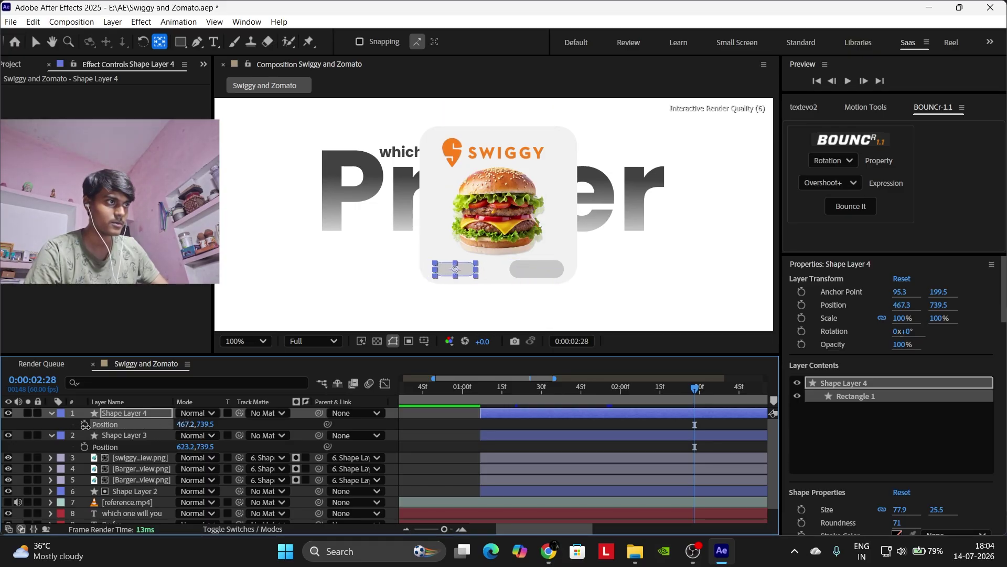
click(445, 459)
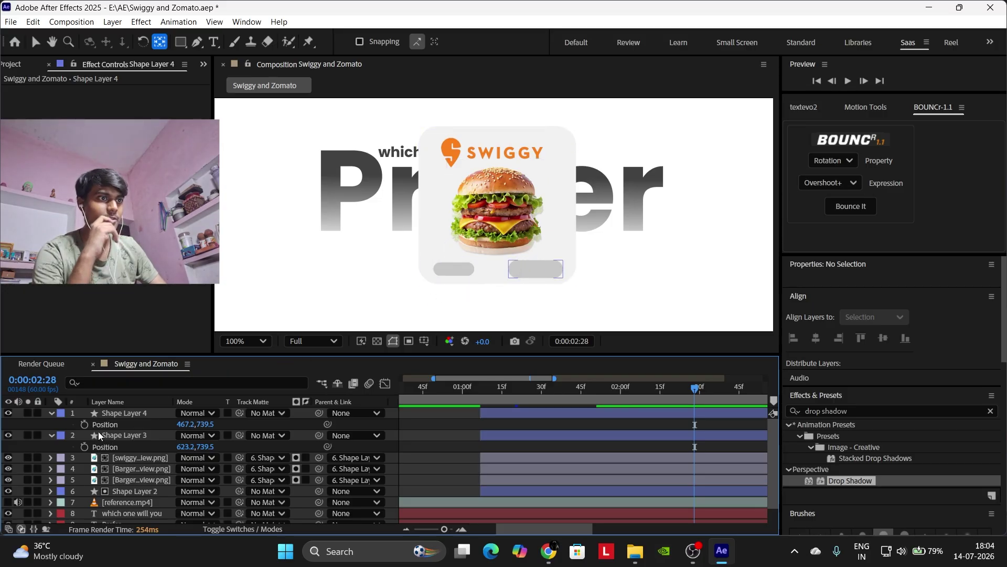
Unlink the proportions of the small pill's rectangle path on Shape Layer 4 and narrow its width to 35.9 px.
click(53, 414)
click(52, 414)
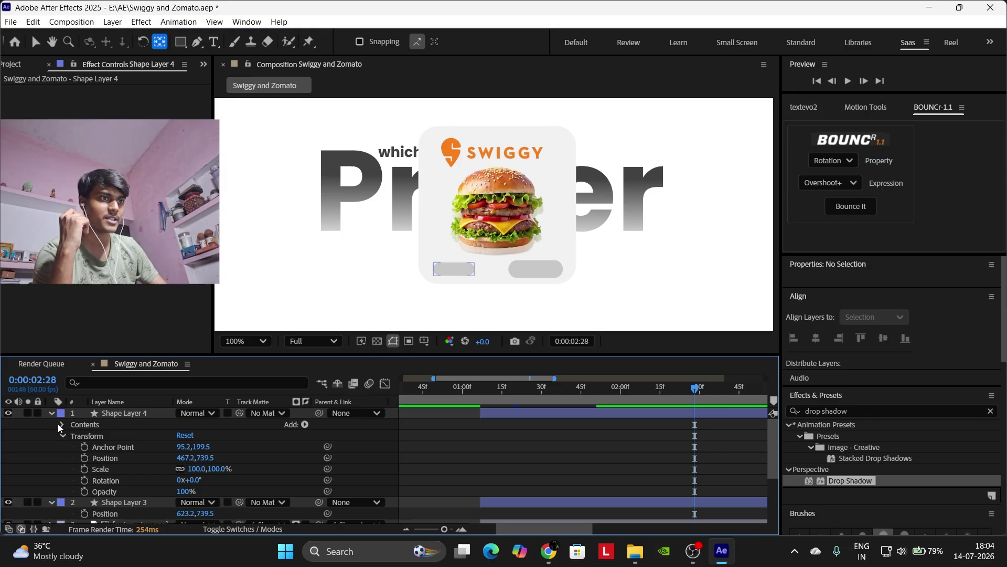
click(60, 424)
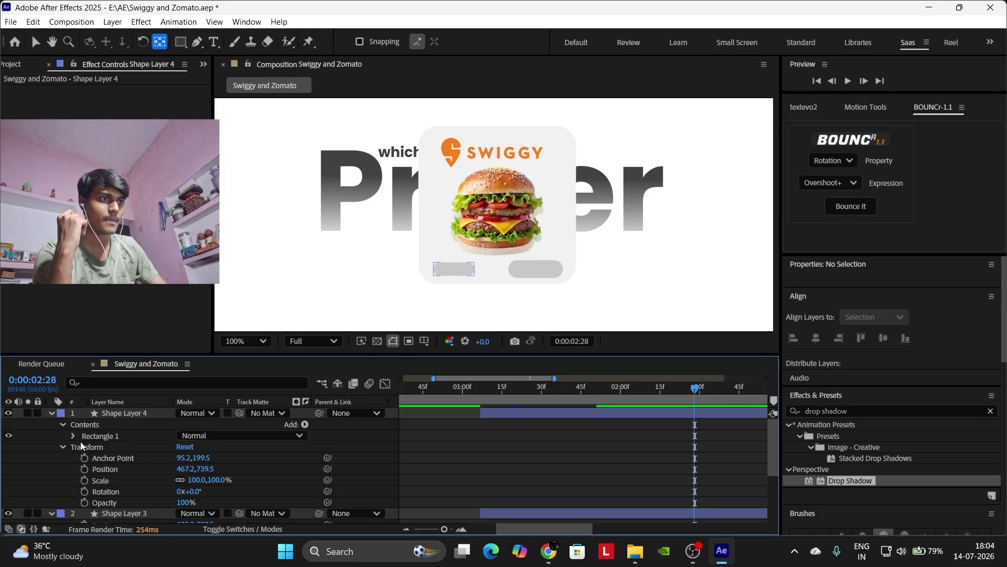
click(72, 436)
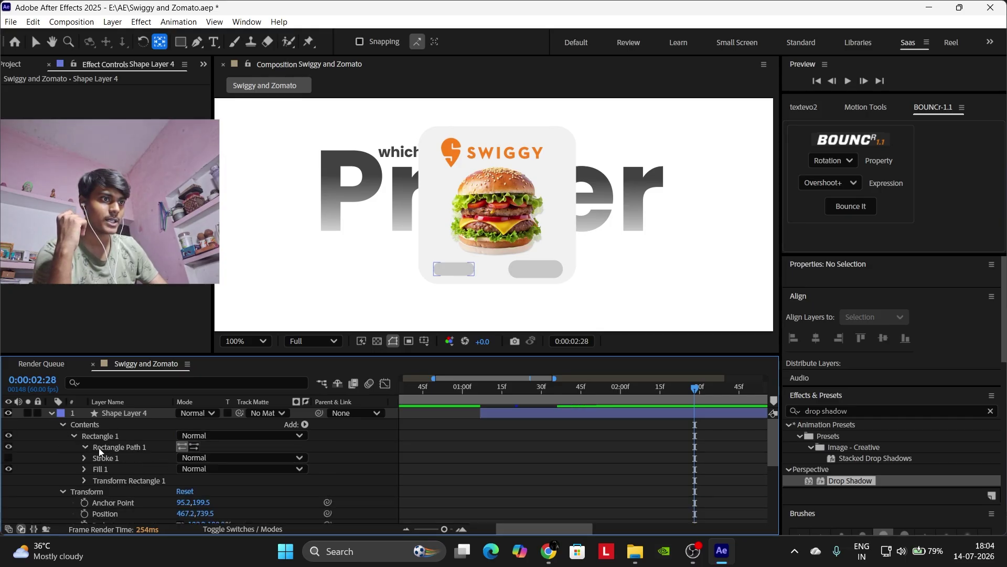
click(215, 459)
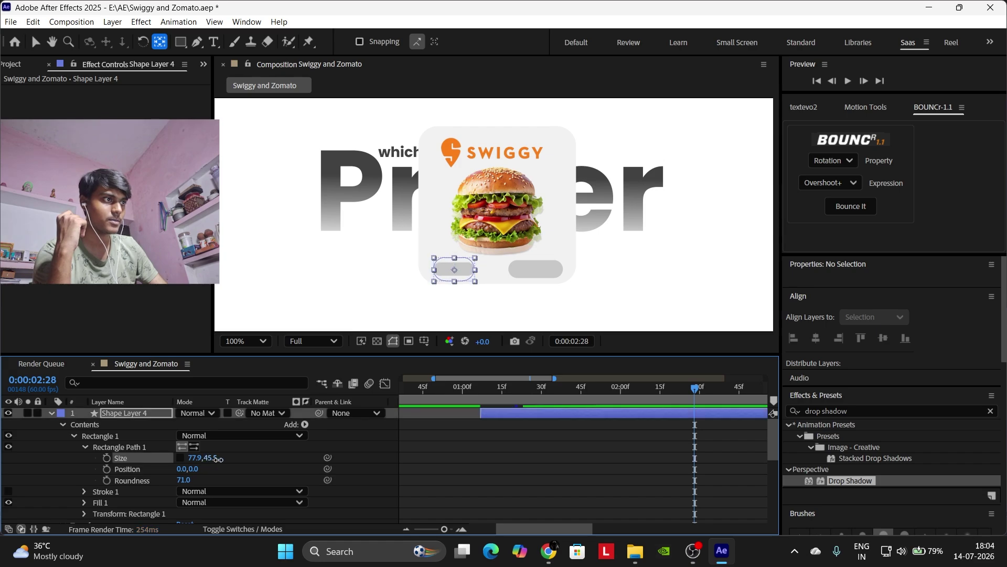
drag(217, 459, 170, 464)
click(528, 480)
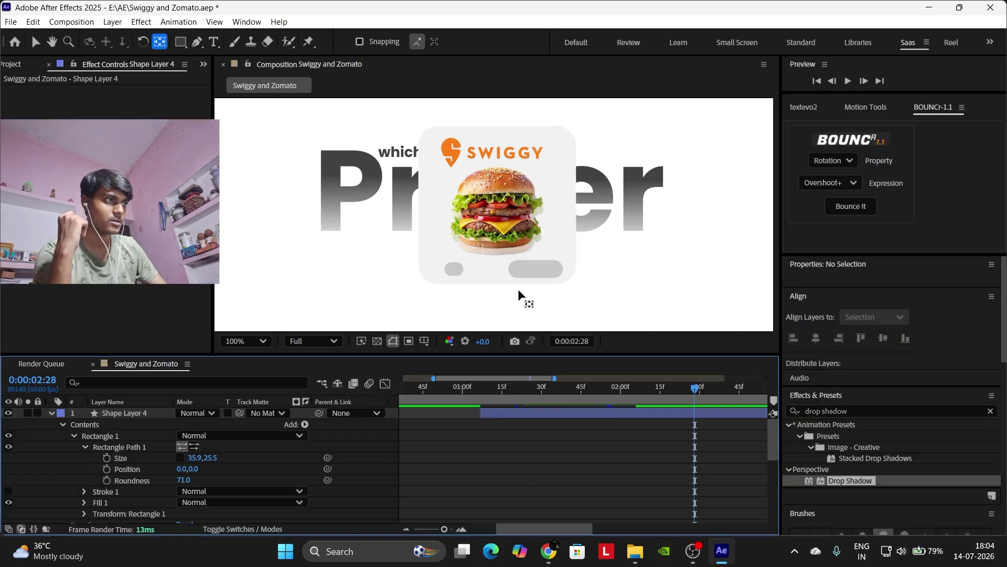
Check the rectangle path settings of Shape Layer 3 and set the Shape Layer 4 rectangle's height to 34 px.
scroll(125, 467, down, 10)
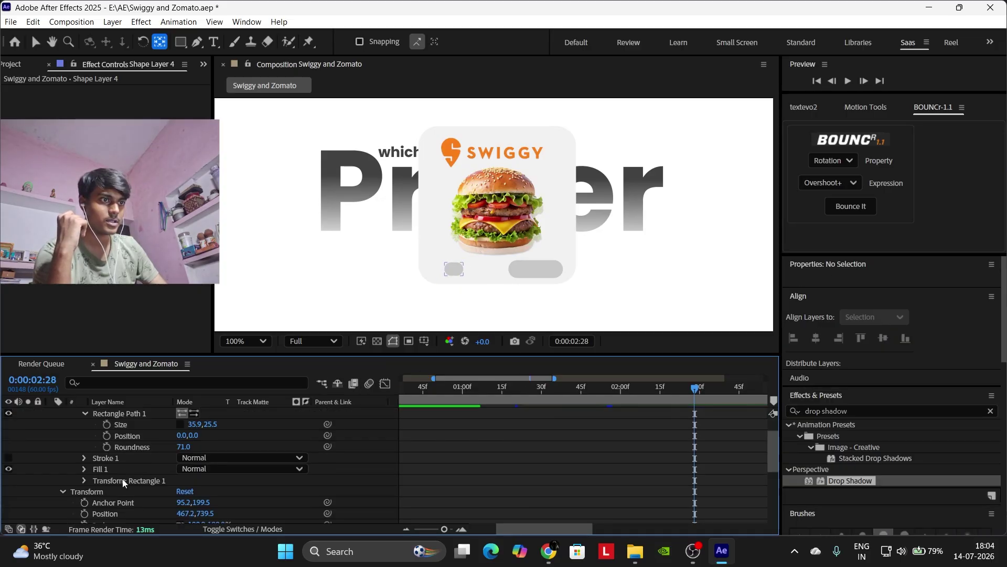
scroll(117, 468, up, 4)
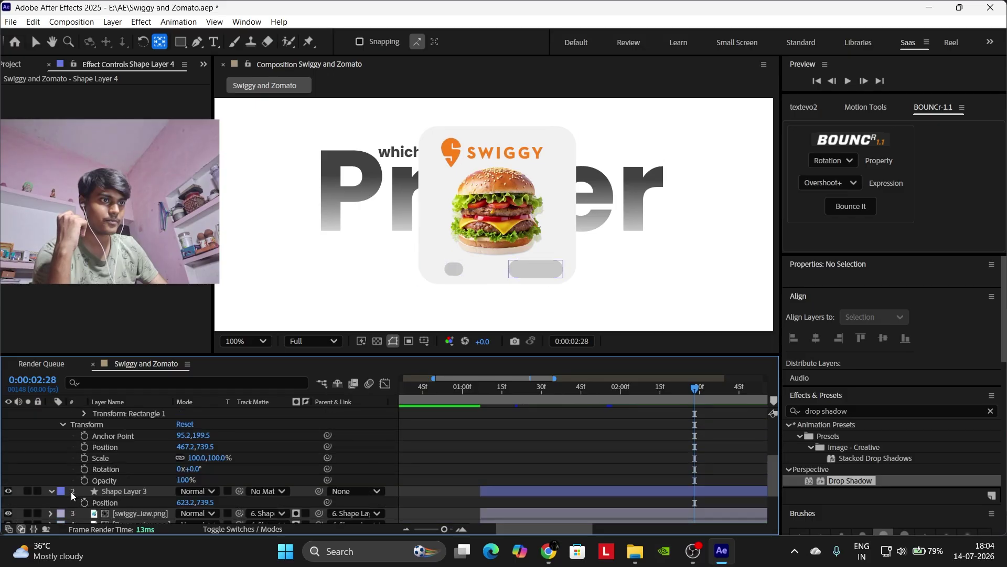
click(51, 492)
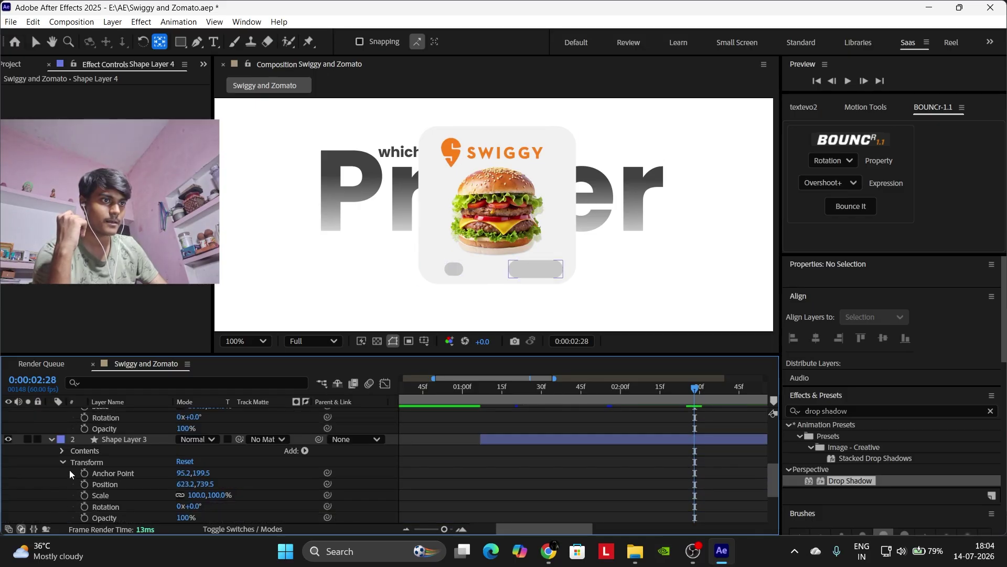
click(62, 450)
click(74, 462)
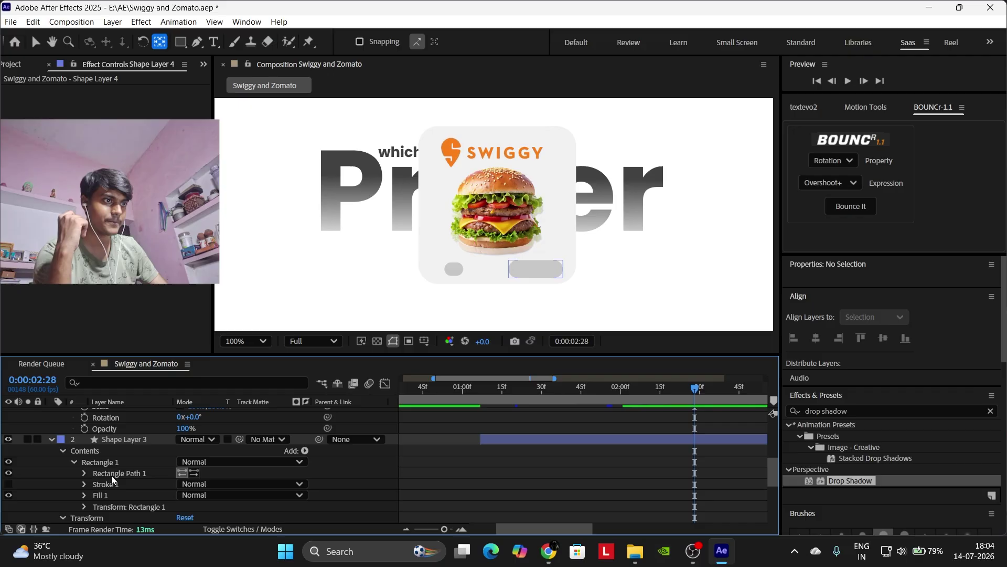
click(84, 472)
scroll(117, 450, up, 5)
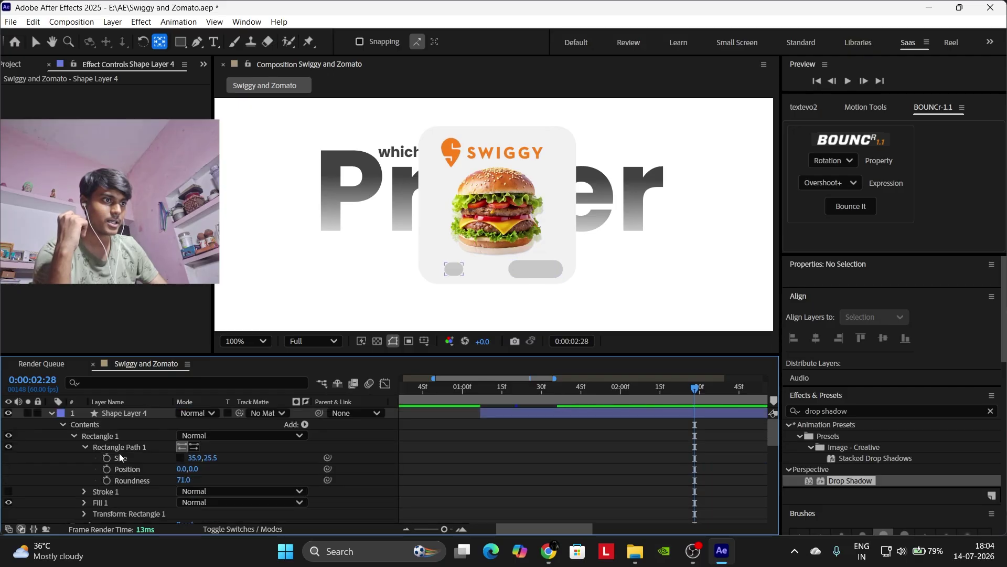
click(210, 457)
text(34)
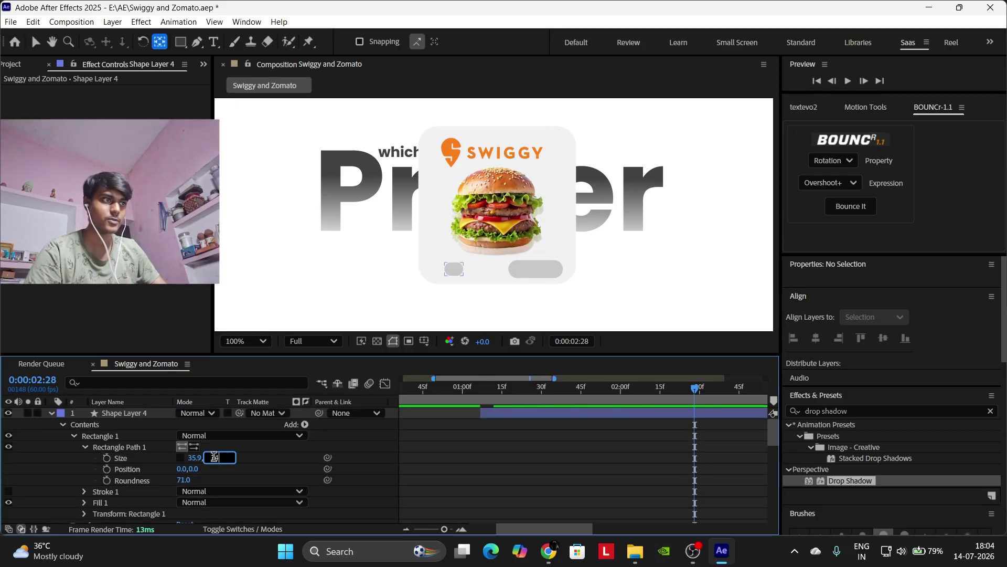
key(Return)
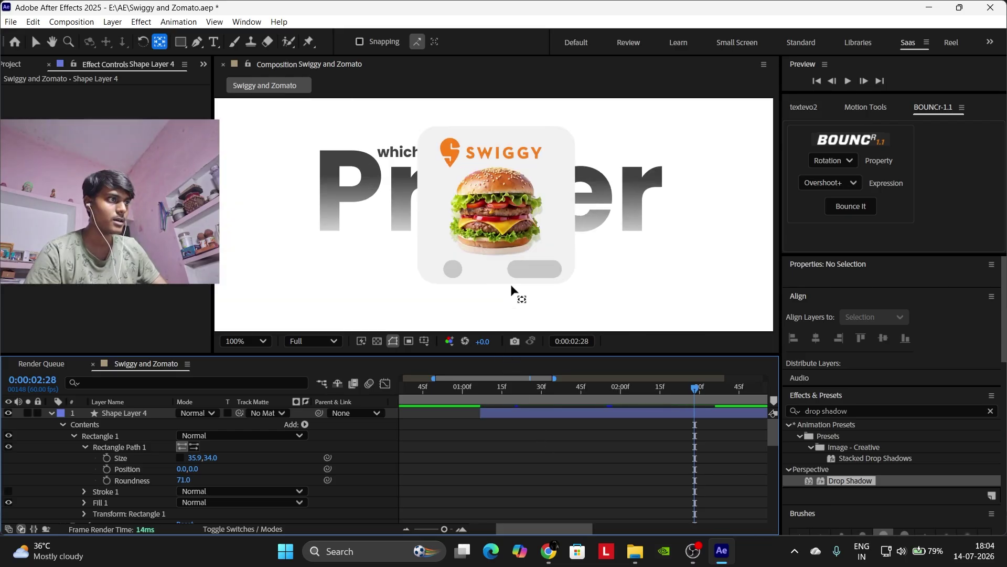
Use the card's Shape Layer 2 as track matte and parent for both Shape Layer 4 and Shape Layer 3.
key(u)
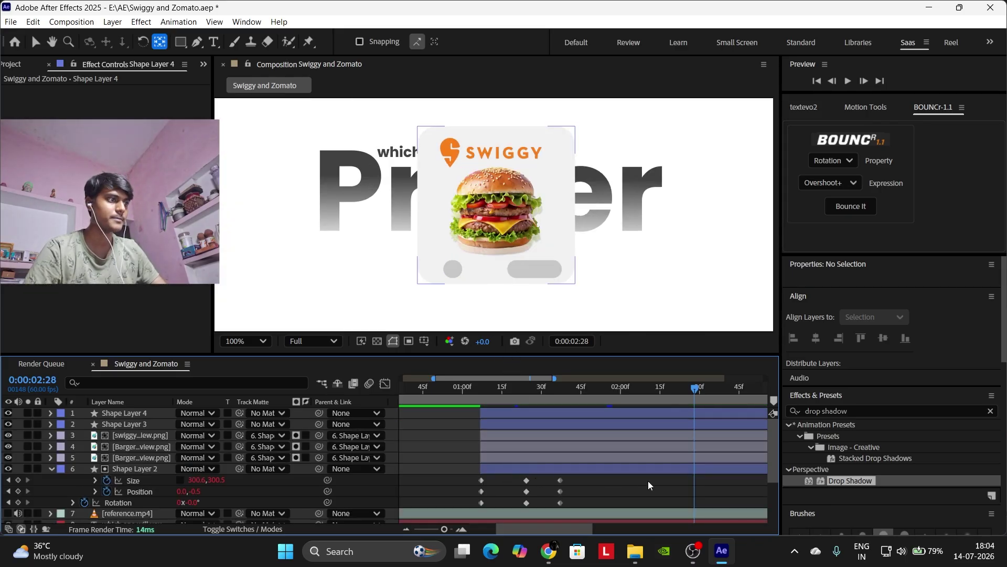
click(523, 423)
click(152, 414)
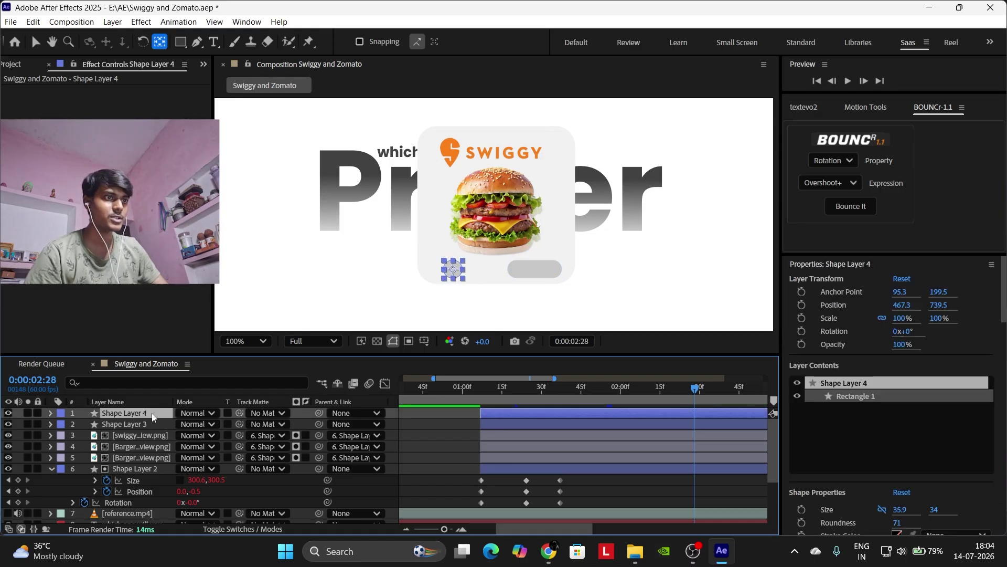
ctrl+click(150, 424)
drag(238, 427, 136, 468)
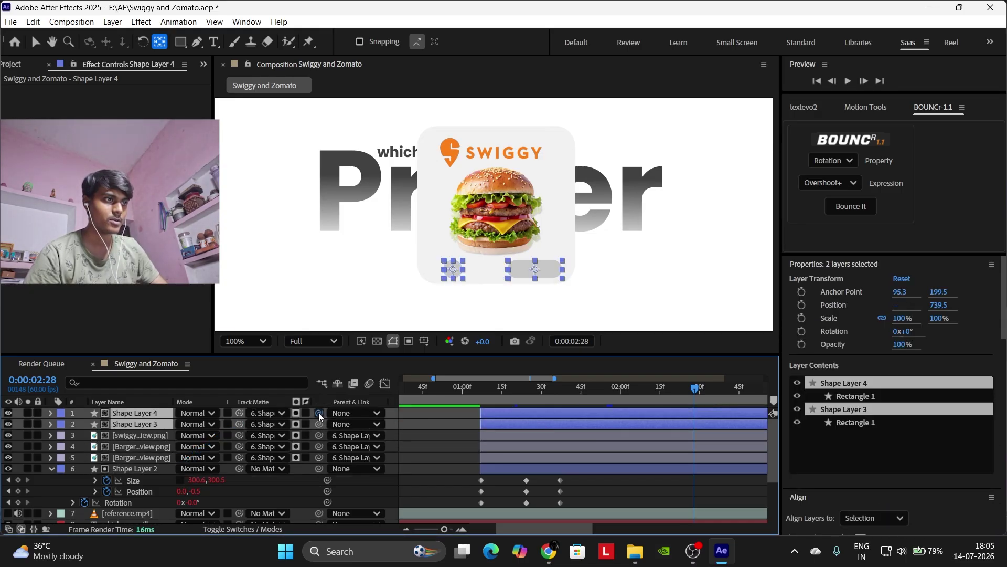
drag(319, 413, 231, 468)
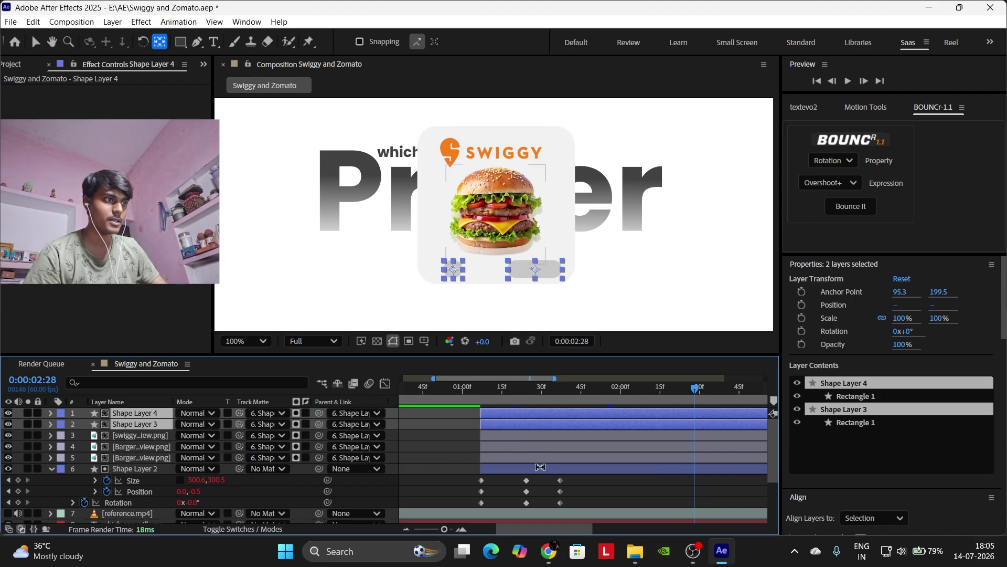
Check the card's animation timing and add Position keyframes at 0:00:01:42 to Shape Layer 4, Shape Layer 3 and the Swiggy logo.
drag(536, 396, 480, 406)
click(600, 496)
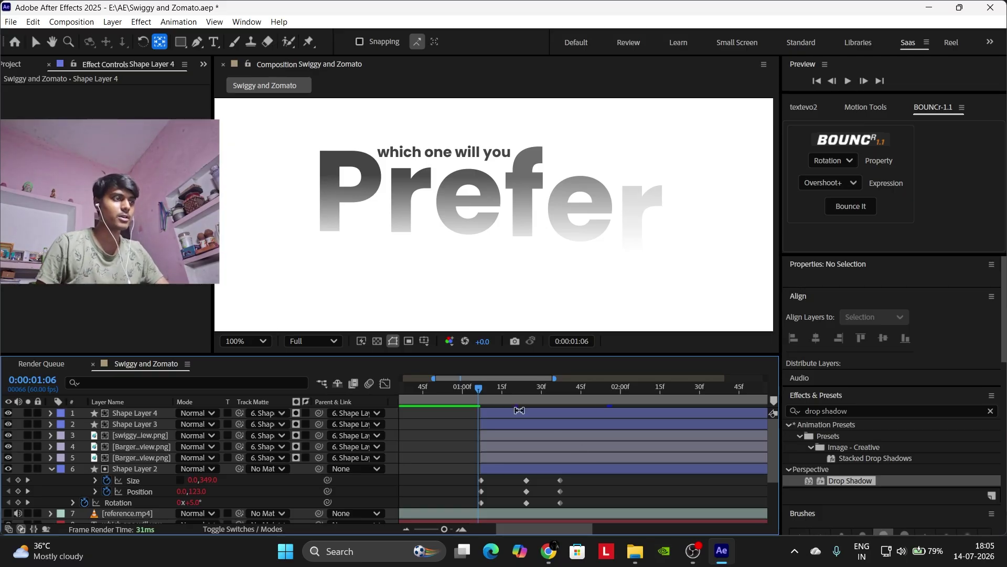
click(481, 389)
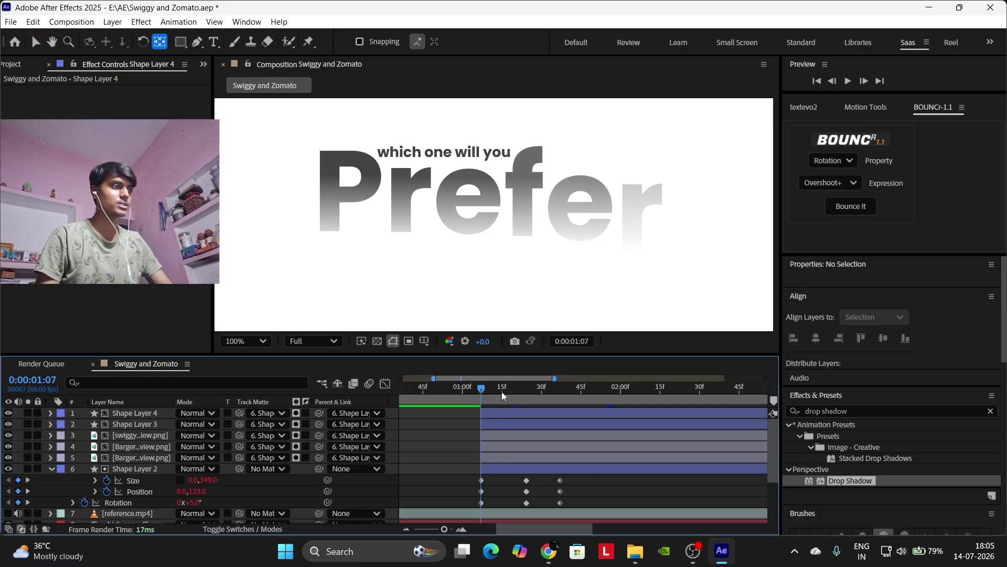
drag(502, 389, 525, 387)
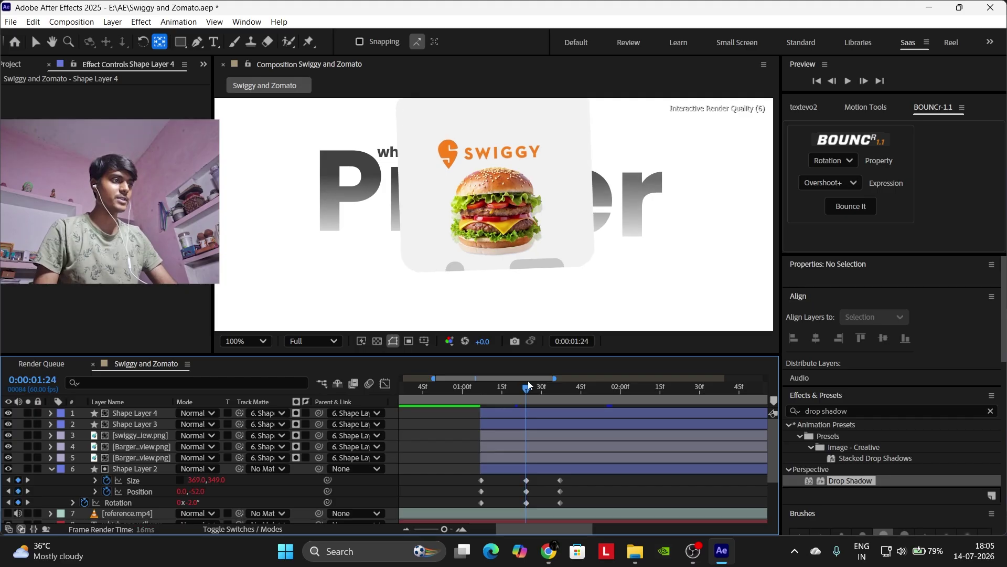
drag(524, 387, 527, 387)
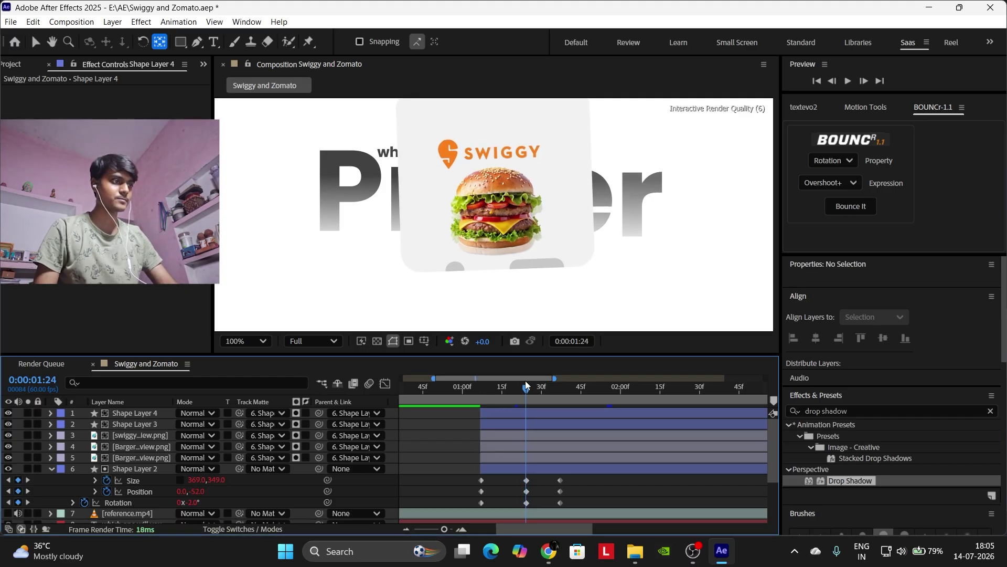
click(27, 507)
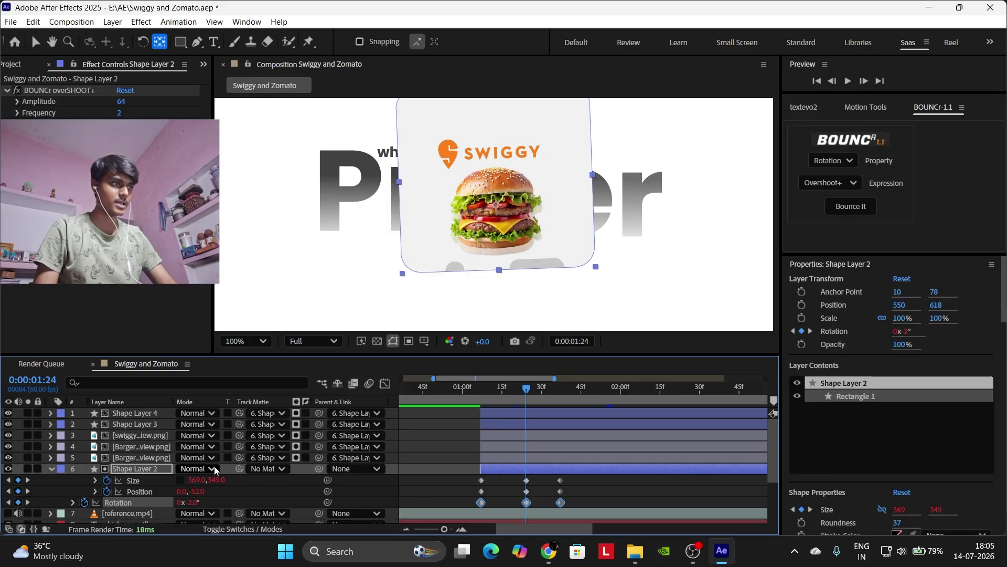
drag(532, 393, 571, 389)
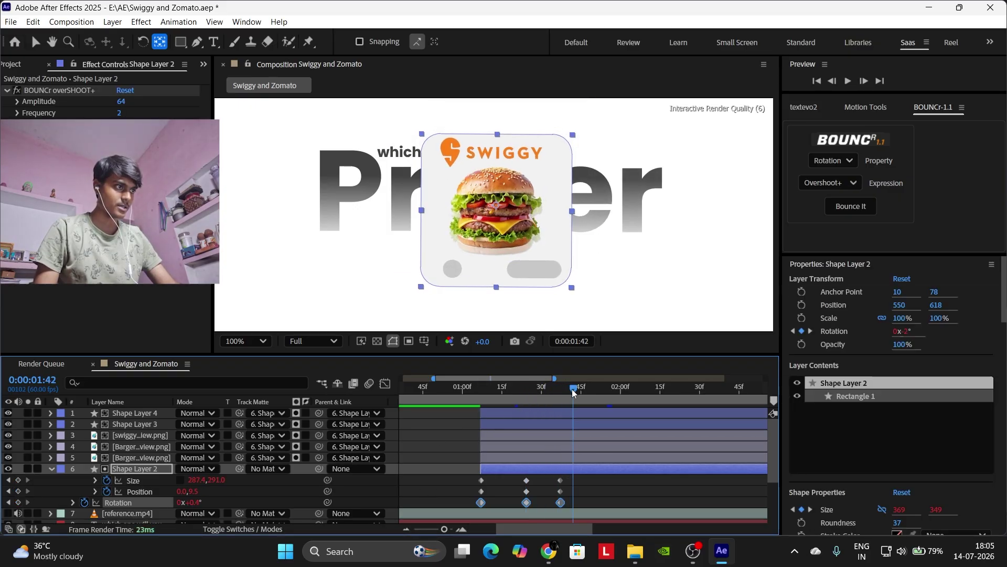
click(580, 437)
ctrl+click(584, 419)
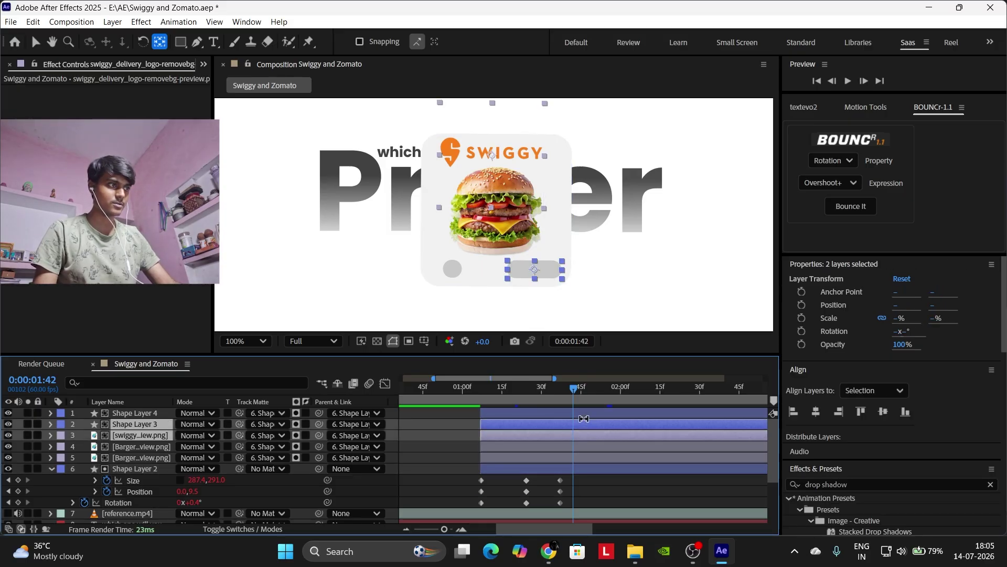
ctrl+click(584, 414)
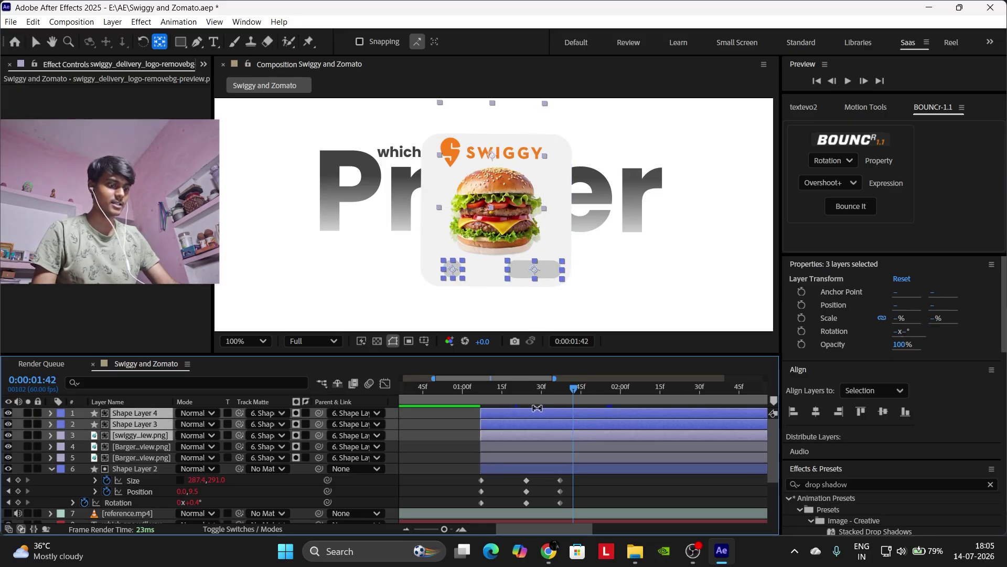
key(alt+shift+p)
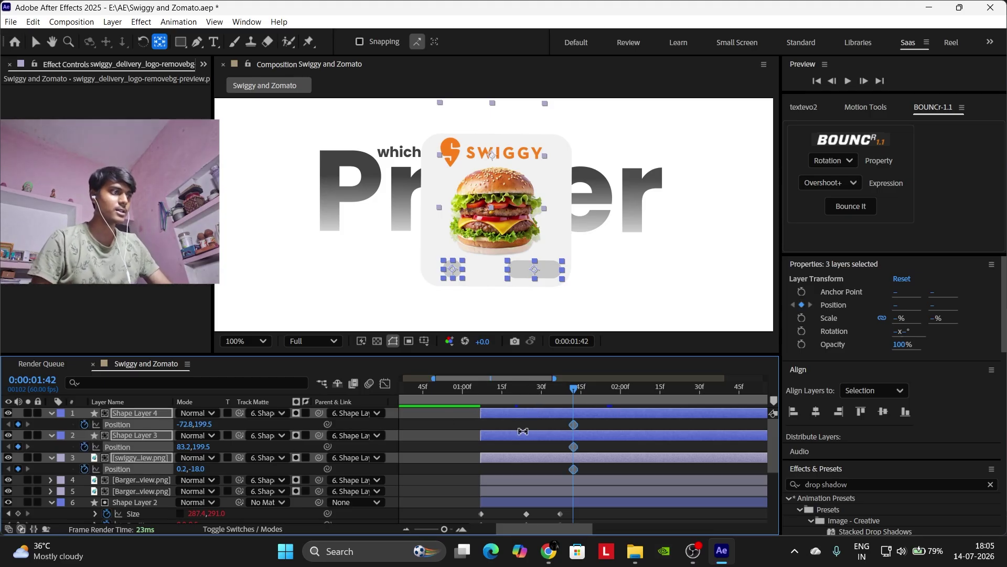
At 0:00:01:27, keyframe the Swiggy logo's Y position at 9, Shape Layer 3's X at 47.2 and Shape Layer 4's X at -53.8.
scroll(546, 423, down, 2)
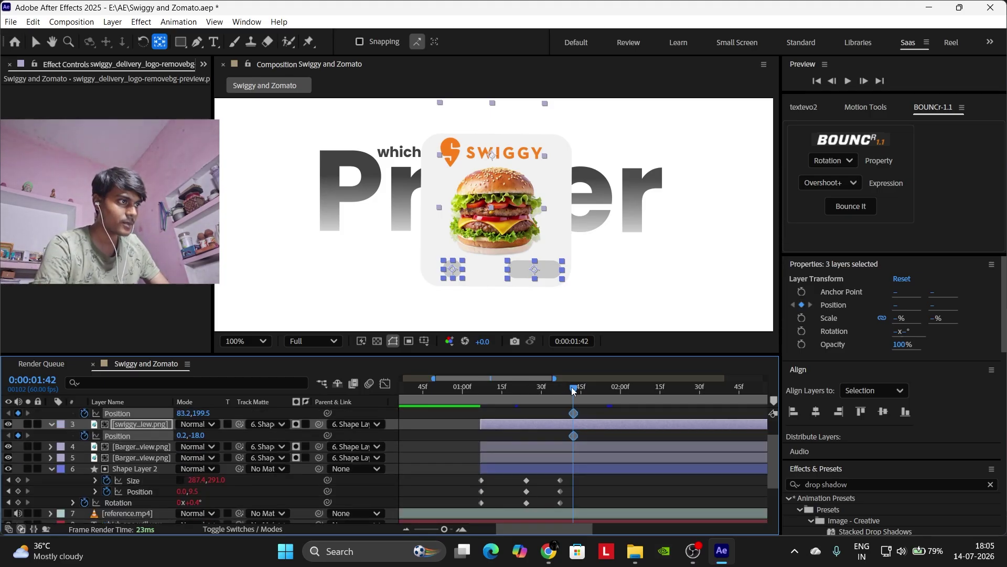
drag(574, 391, 534, 396)
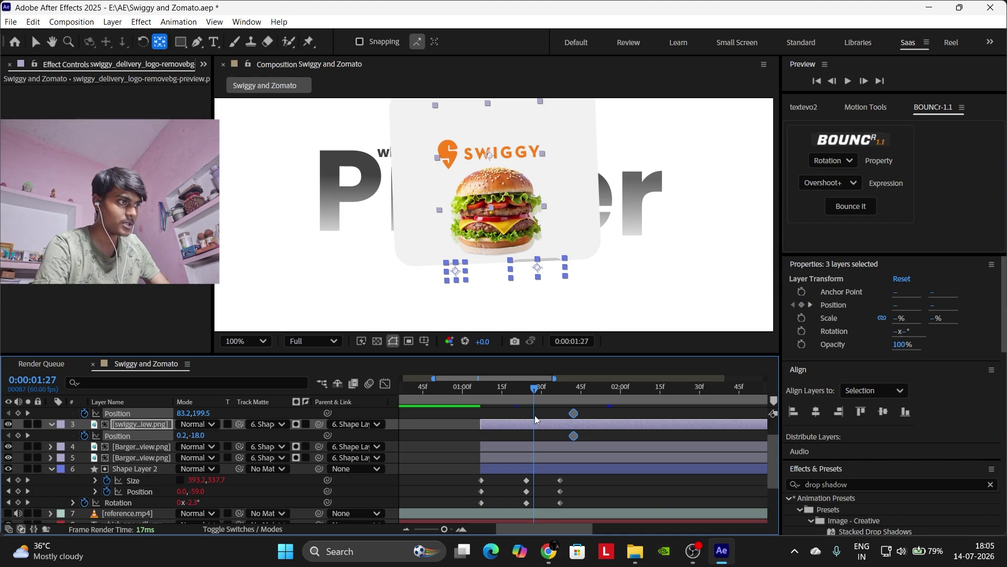
scroll(534, 415, up, 3)
click(455, 453)
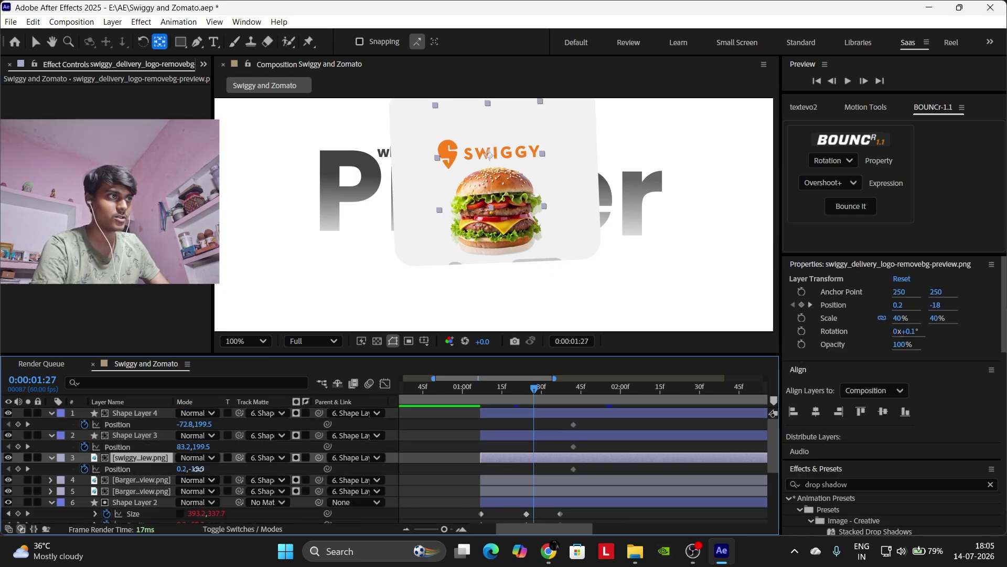
drag(197, 469, 221, 469)
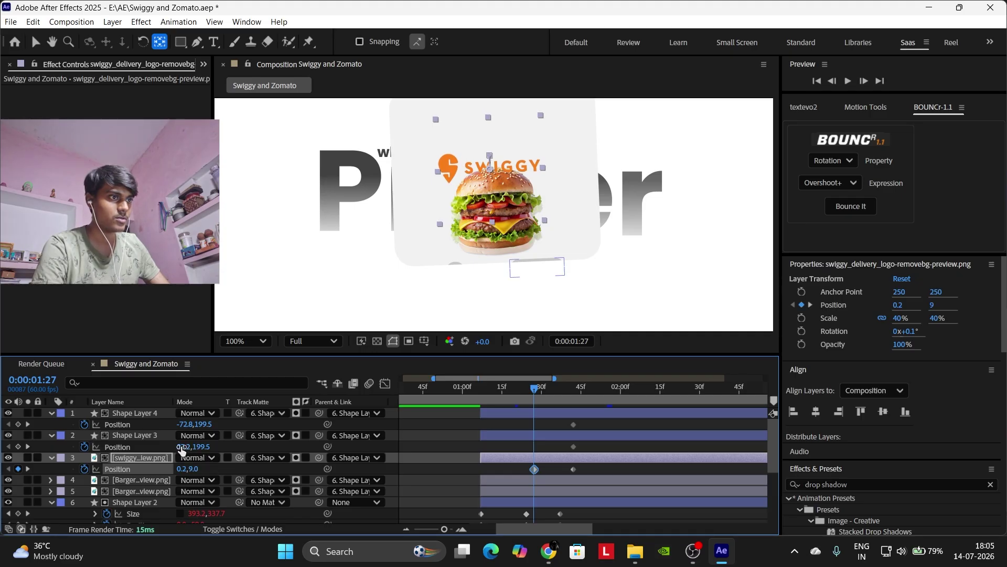
drag(181, 447, 193, 424)
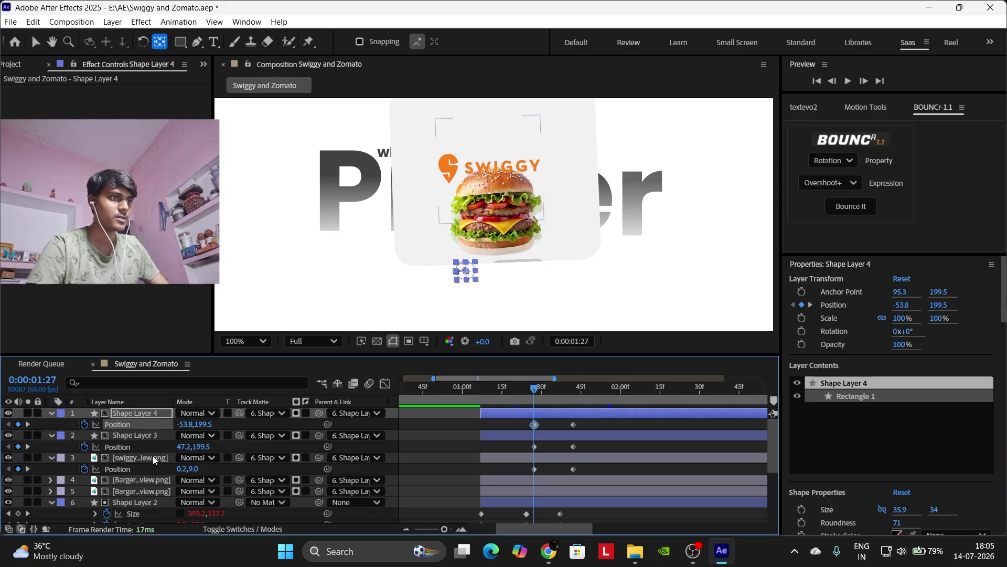
click(141, 434)
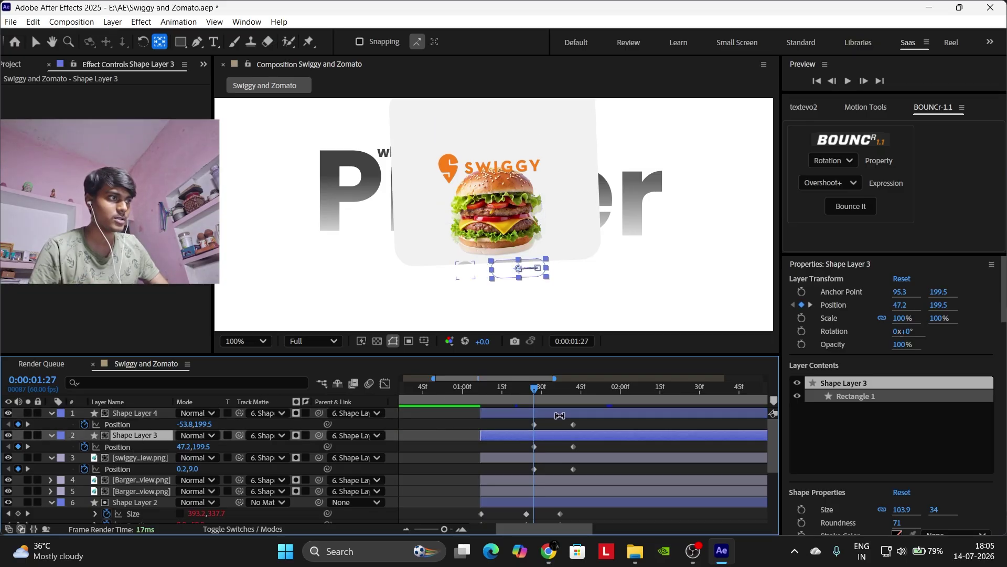
At the layers' start, 0:00:01:07, keyframe Shape Layer 4's X position at -258.8, Shape Layer 3's X at 321.2 and the logo's Y at -249.
click(494, 411)
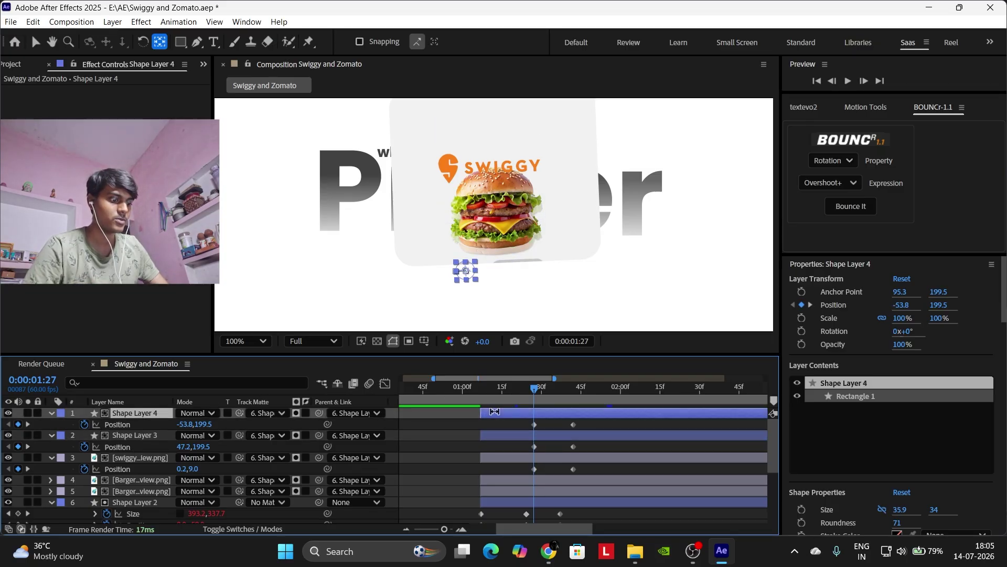
key(i)
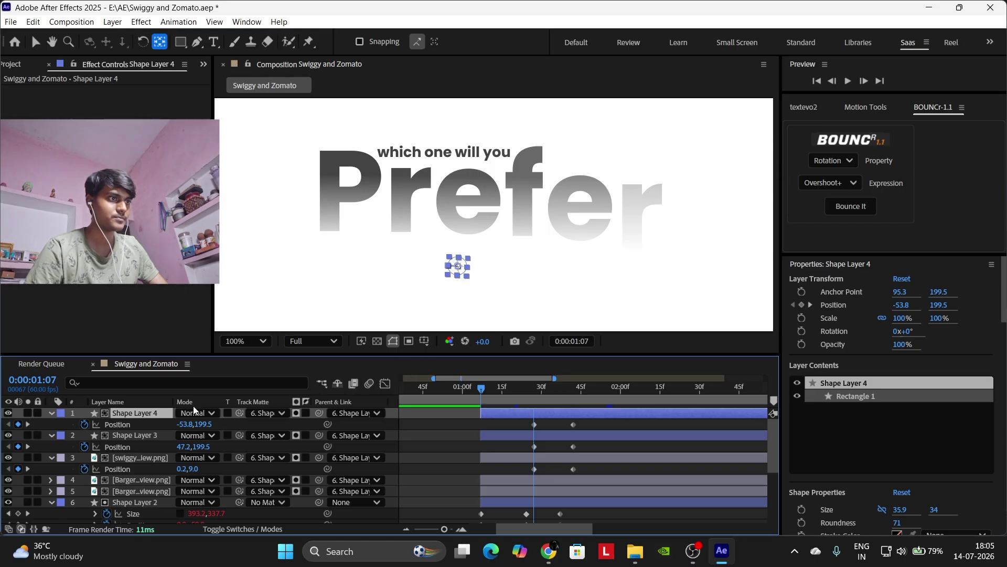
scroll(292, 251, down, 2)
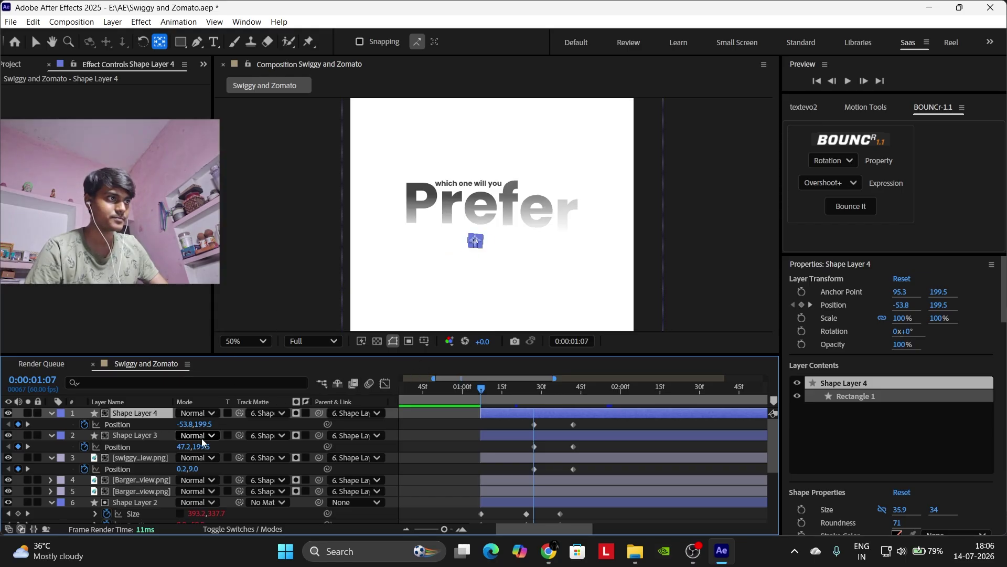
drag(185, 423, 66, 443)
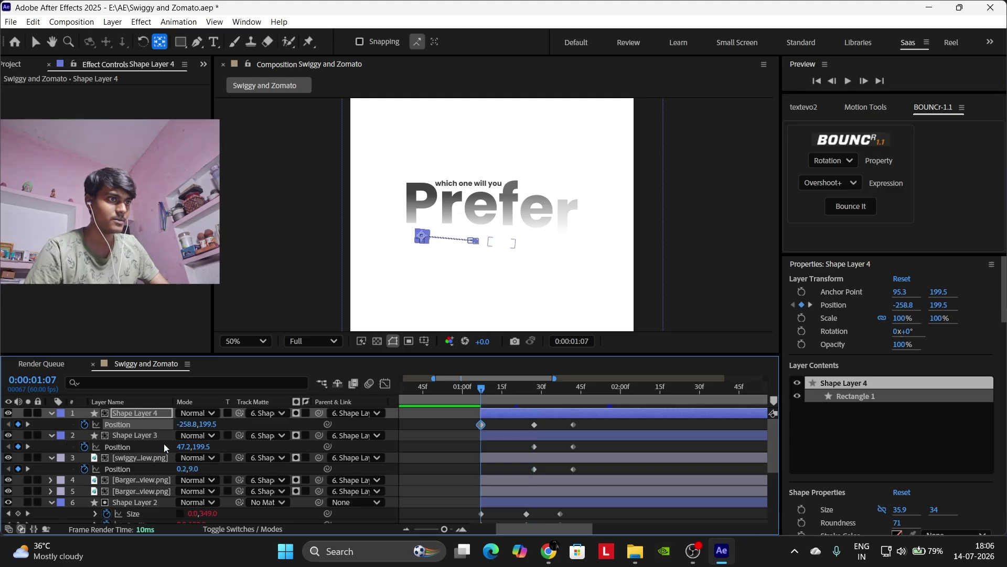
drag(179, 447, 10, 483)
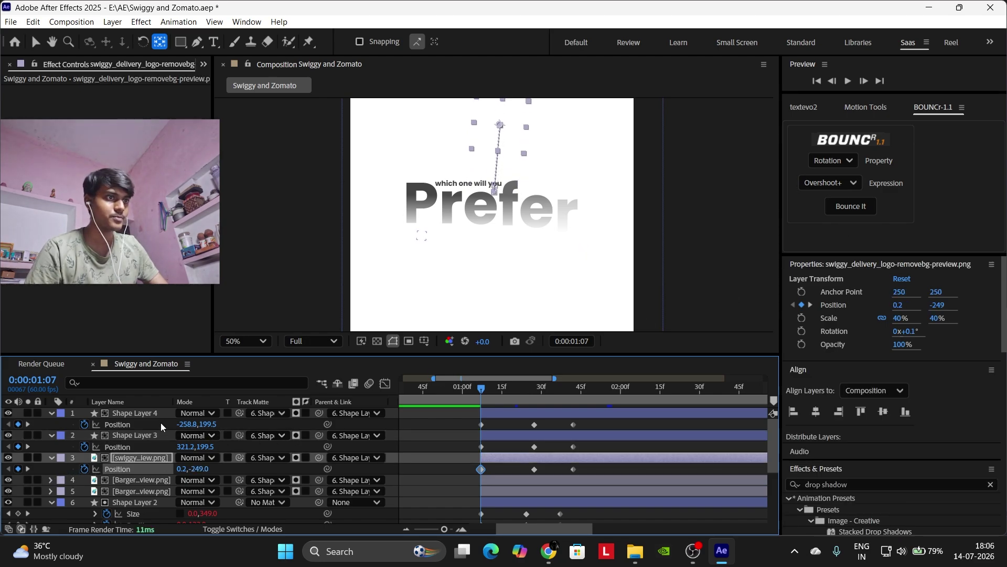
Apply the BOUNCr Overshoot+ expression to the Position of the Swiggy logo, Shape Layer 3 and Shape Layer 4.
click(840, 163)
click(834, 185)
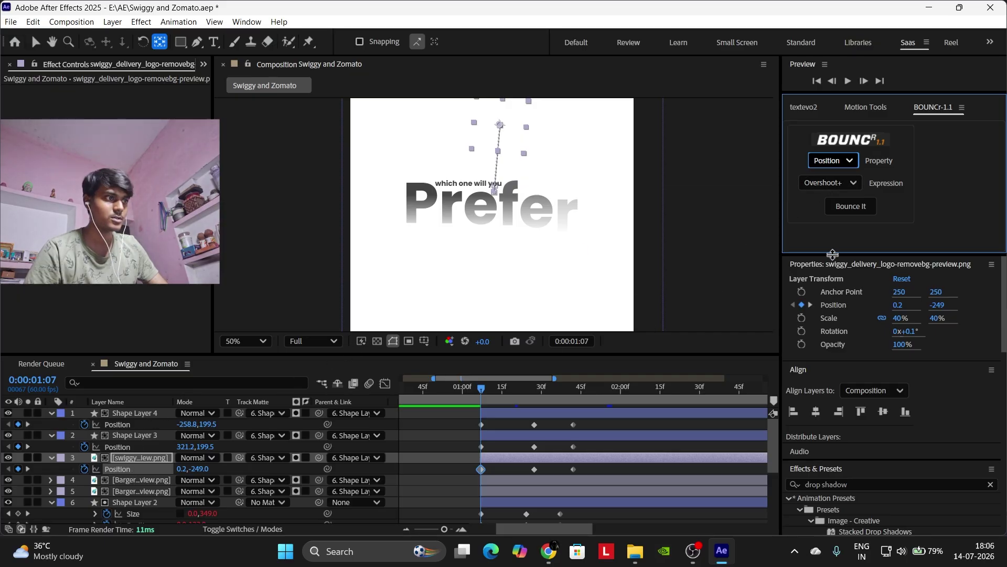
click(850, 207)
key(v)
click(135, 436)
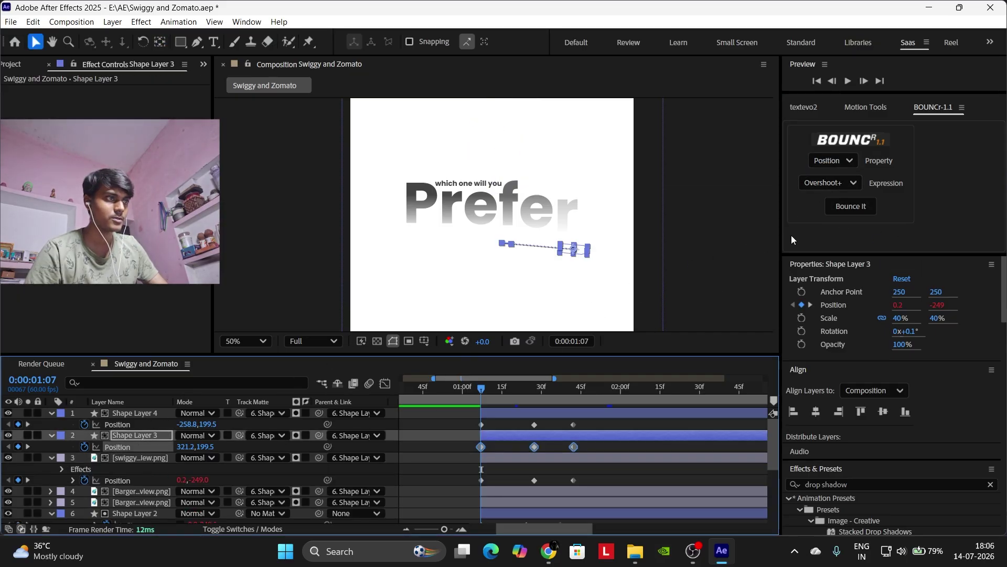
click(851, 206)
click(118, 424)
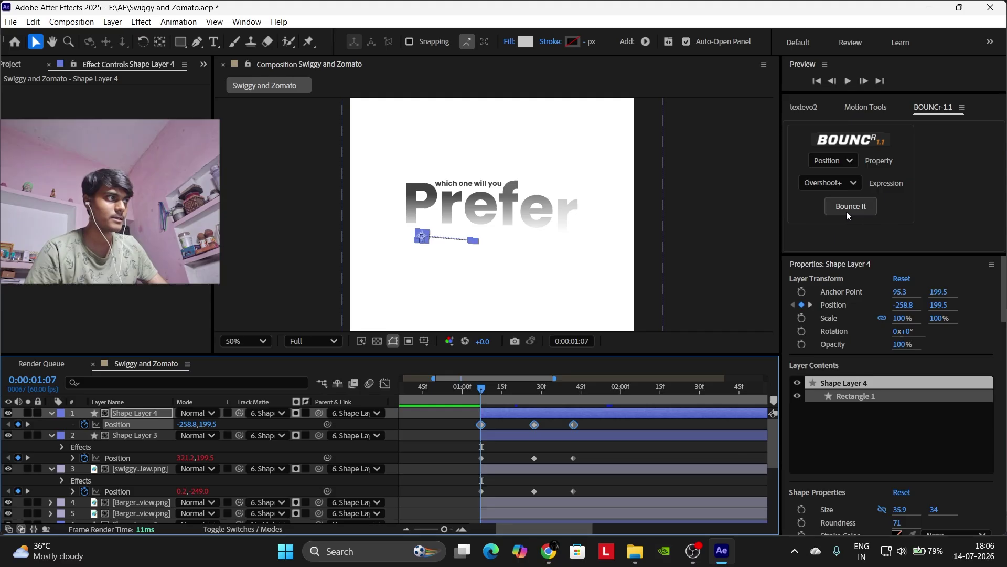
click(847, 208)
click(607, 458)
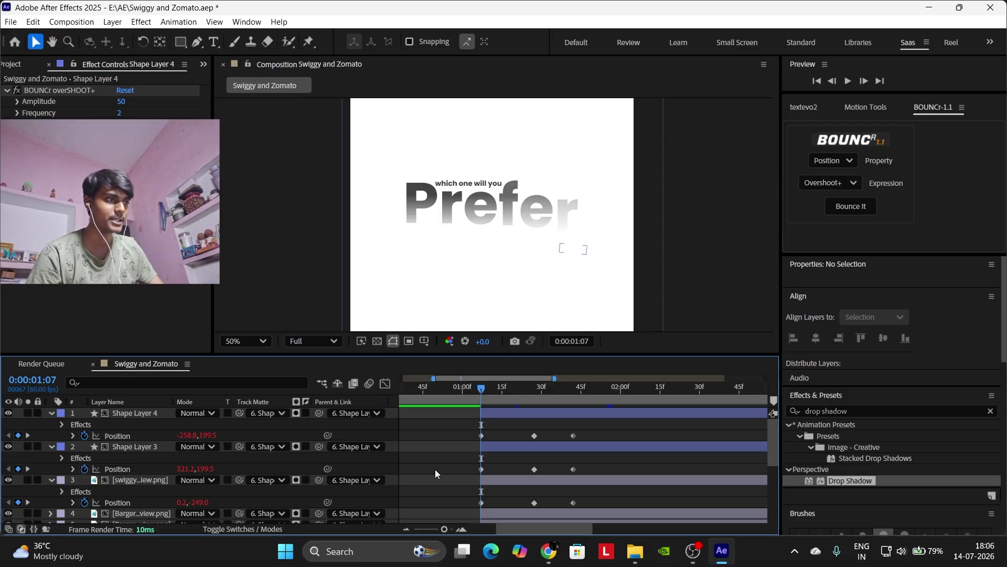
Preview the card animation from 0:00:01:07 and collapse the revealed properties of all layers.
key(space)
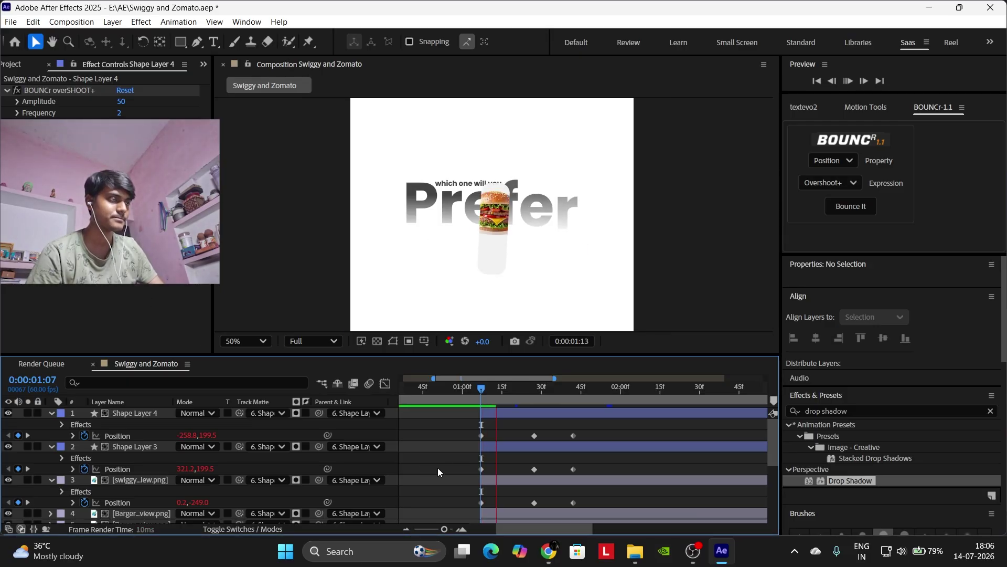
key(space)
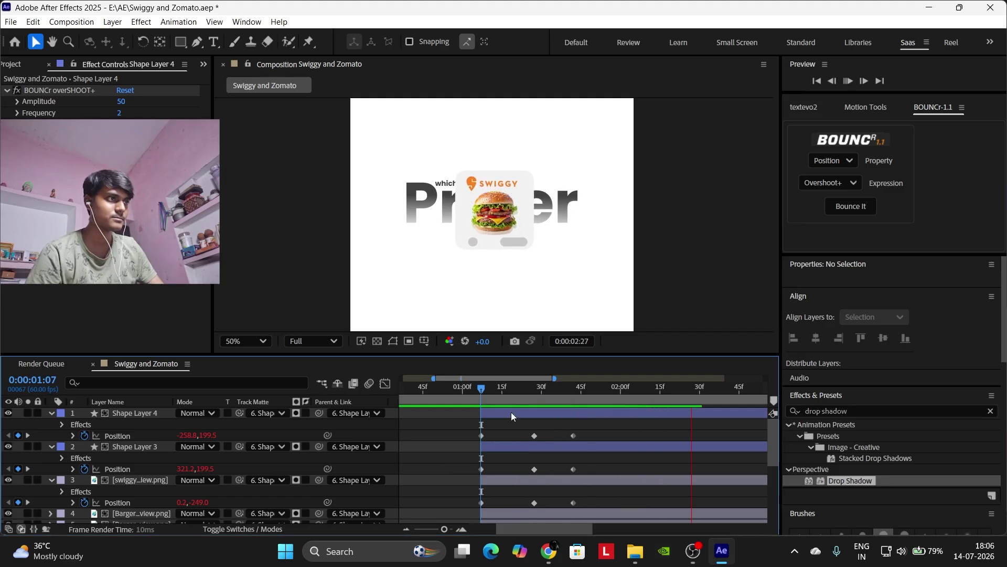
key(u)
Set the composition's preview resolution to Third and play the animation from the start and again from 0:00:01:03.
key(Home)
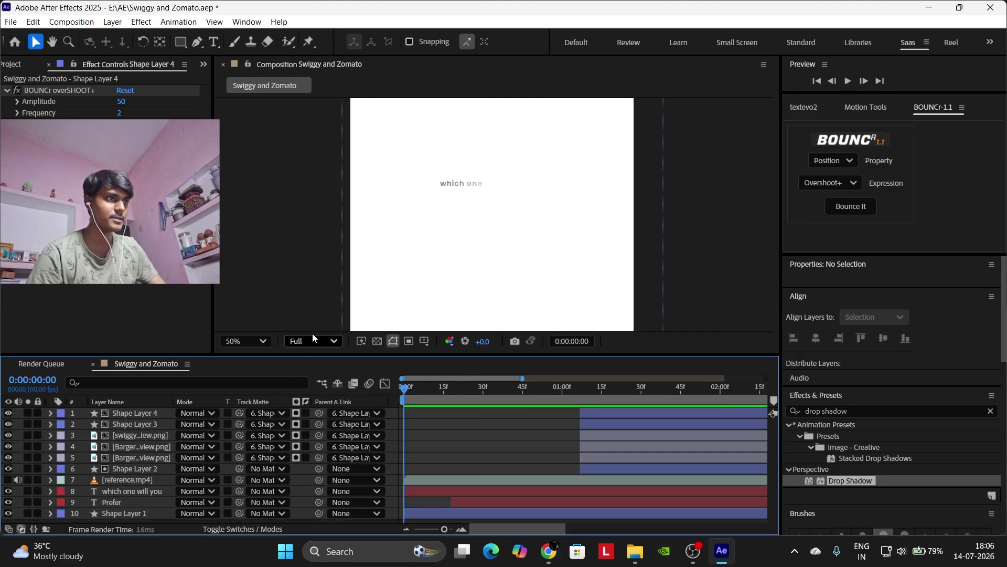
click(314, 341)
click(315, 414)
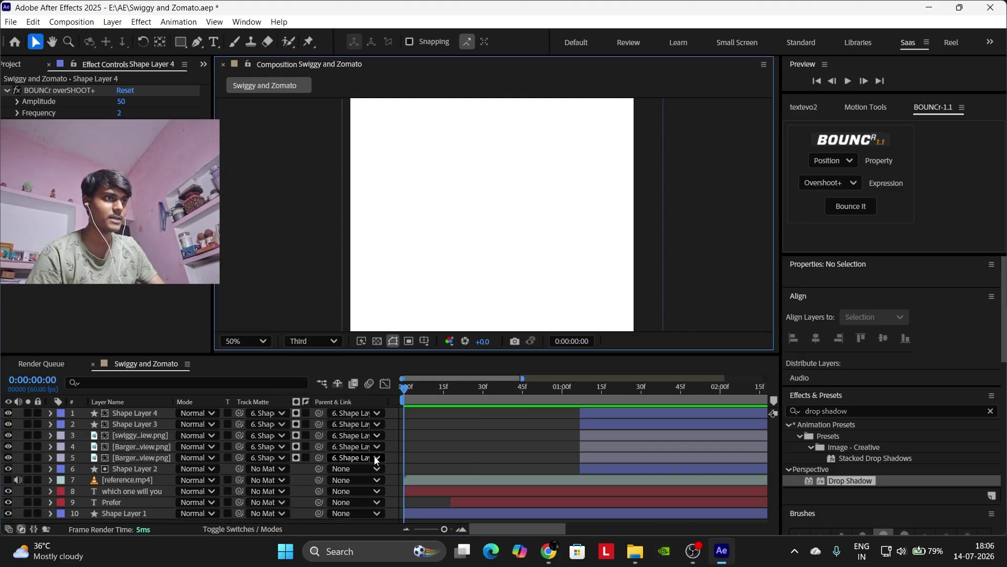
click(508, 449)
key(space)
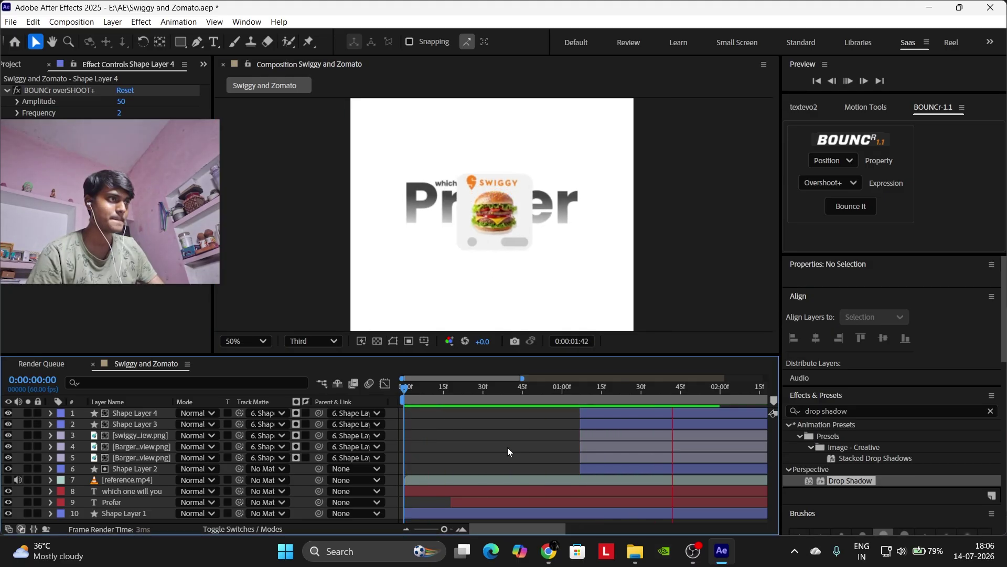
key(space)
key(space)
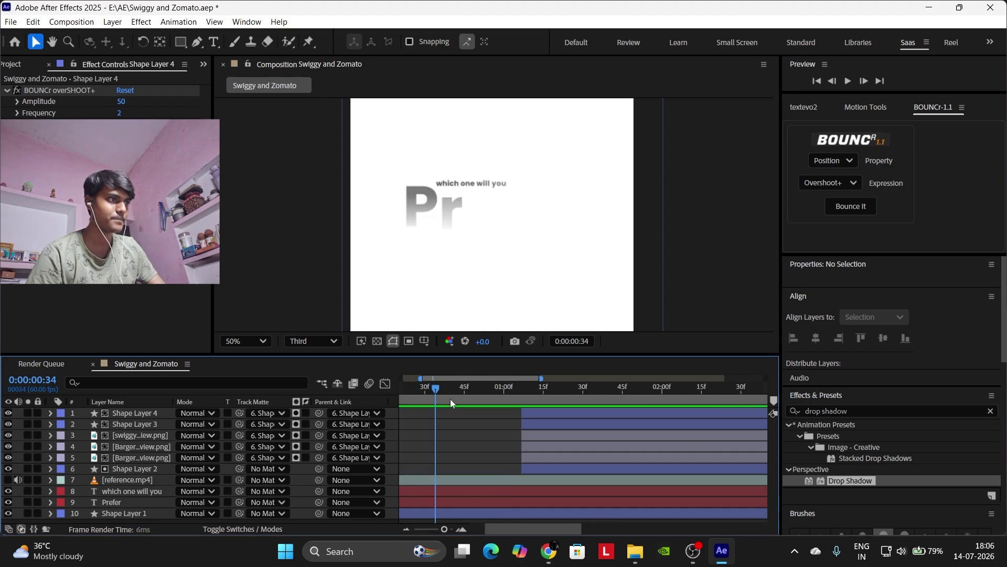
click(511, 388)
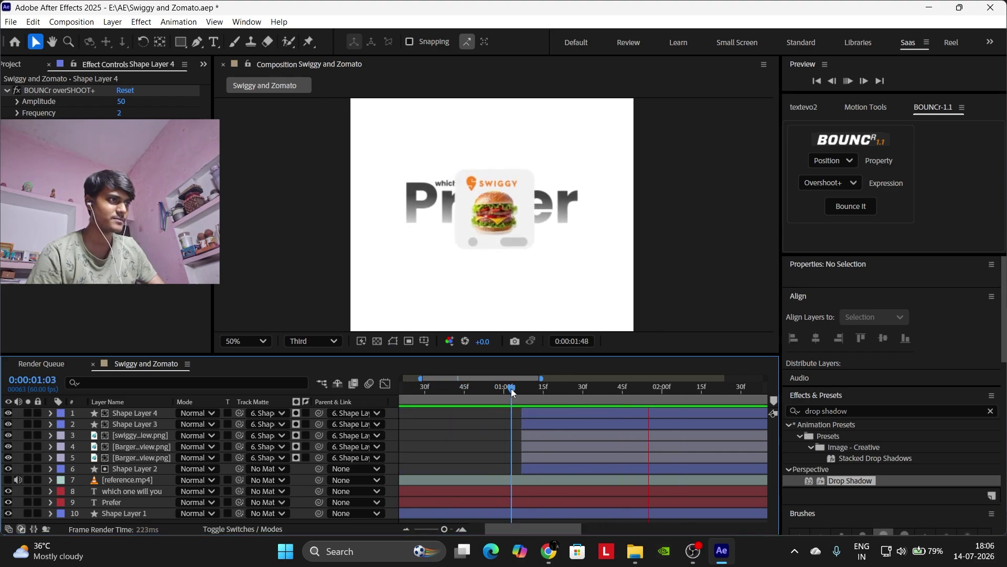
Play the Swiggy card animation from around the one-second mark to review how it moves in.
click(509, 391)
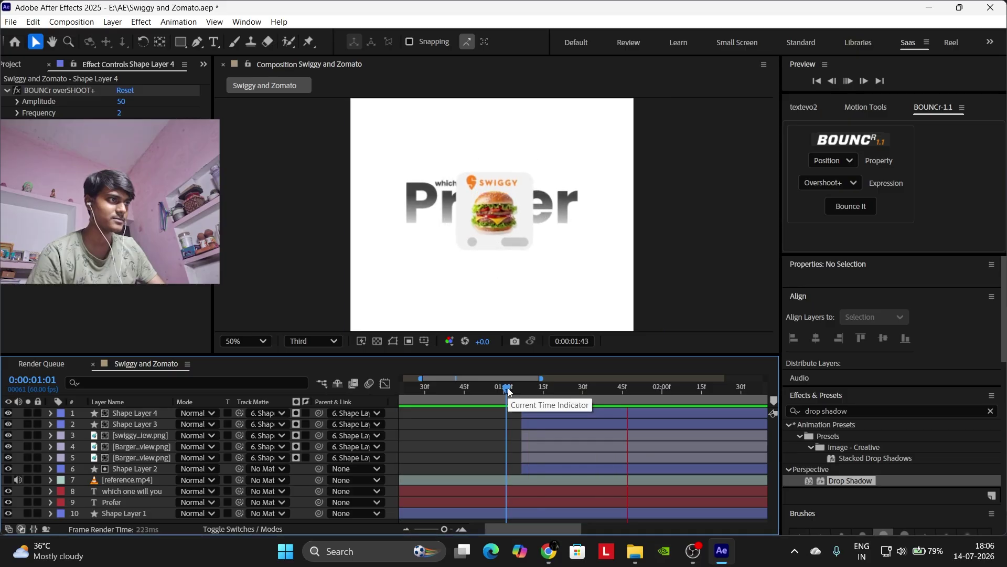
key(space)
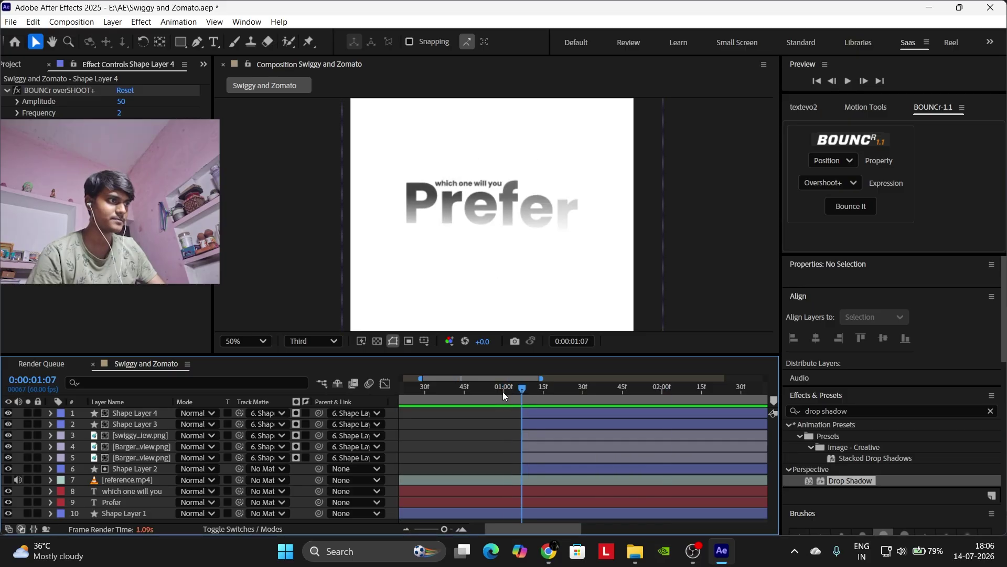
click(499, 390)
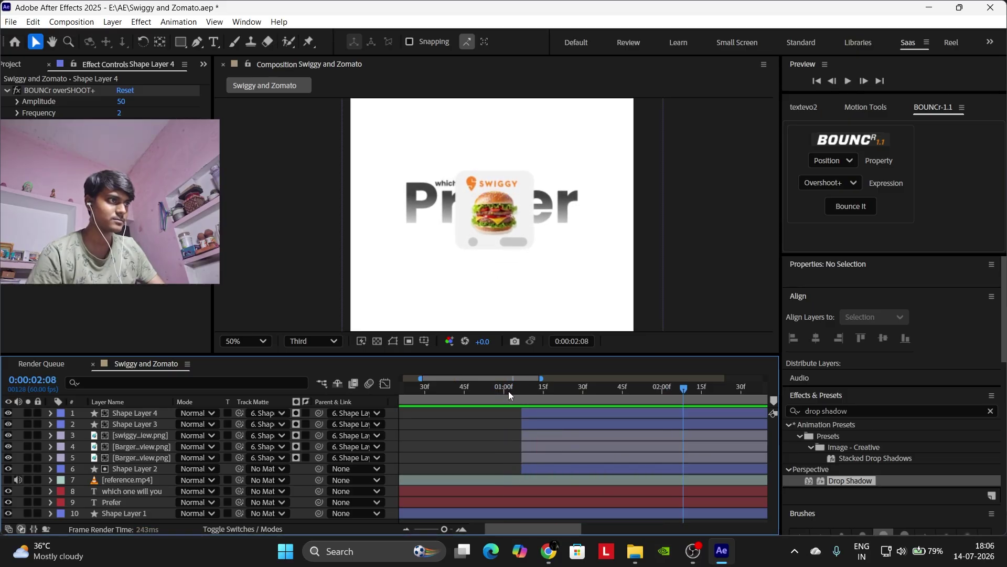
click(488, 392)
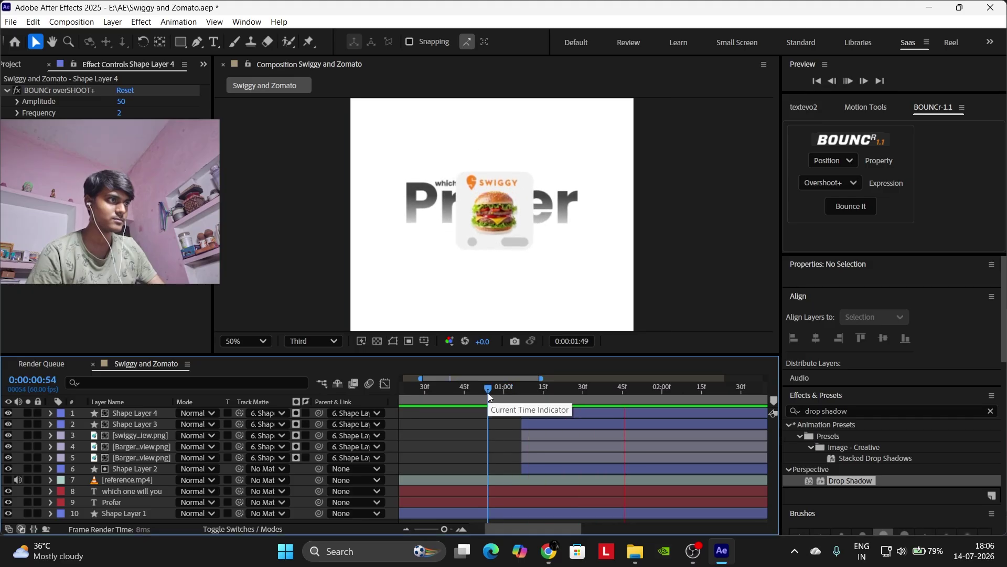
key(space)
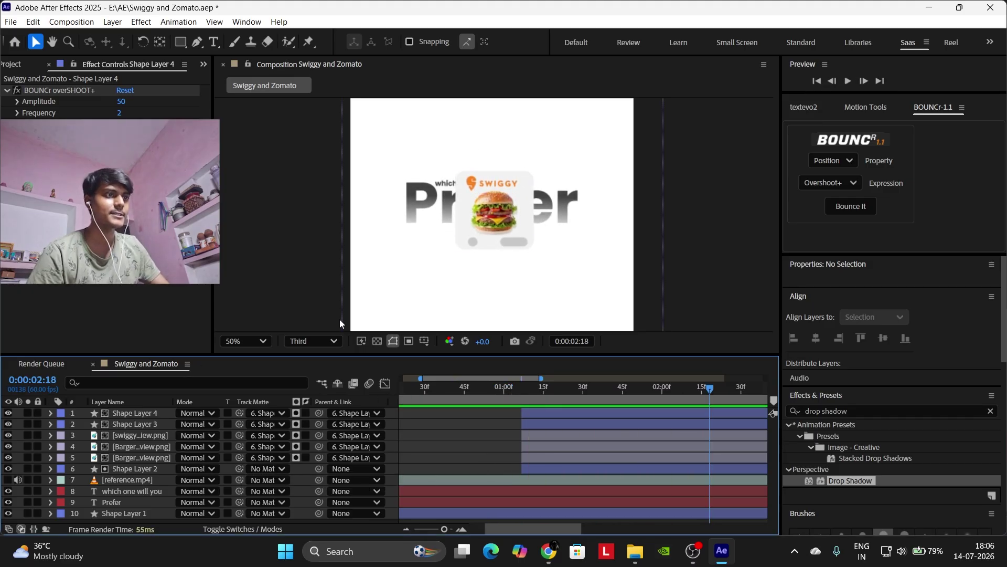
Duplicate the "which one will you" text layer and move the copy to the top of the layer stack.
key(period)
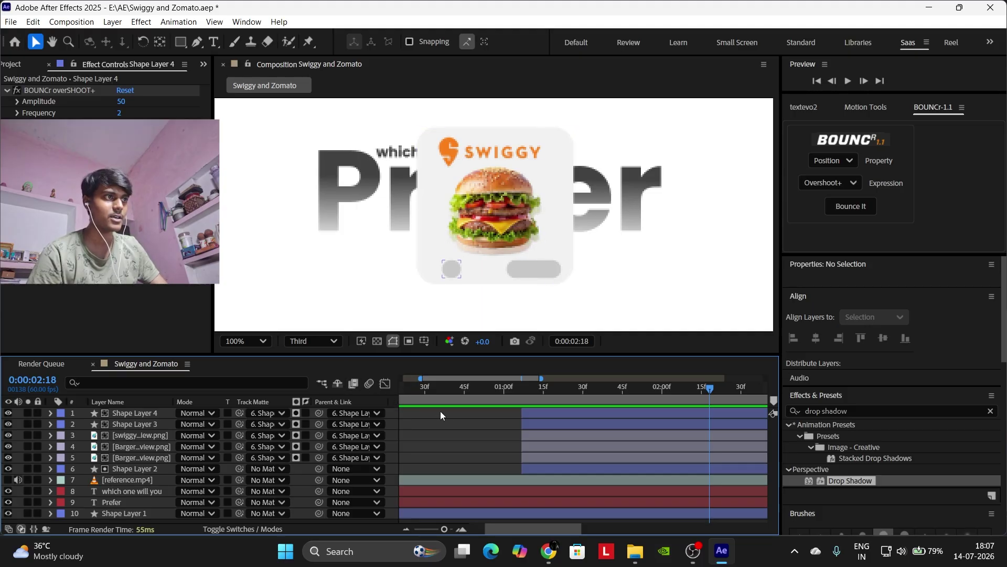
click(475, 495)
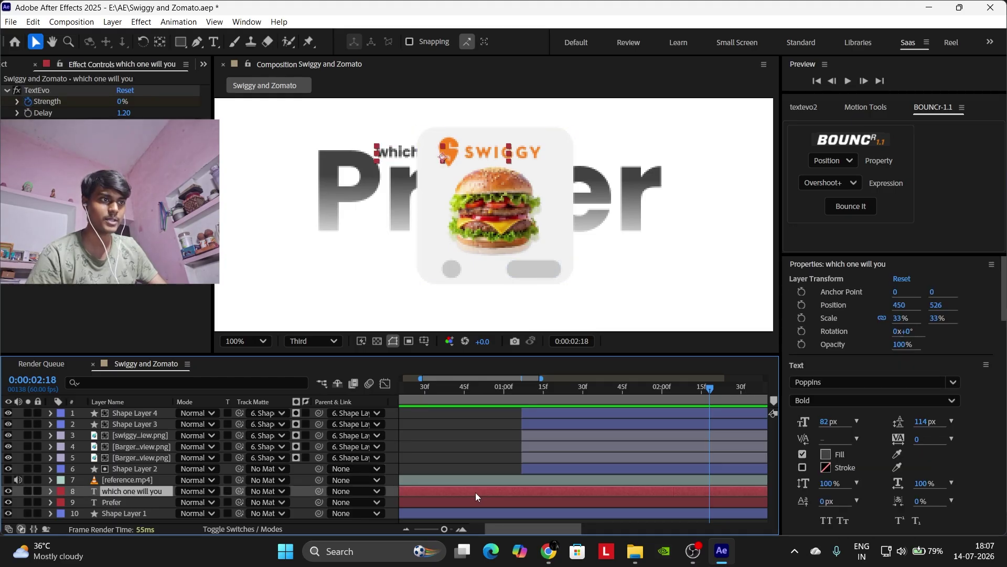
key(ctrl+d)
drag(162, 493, 153, 411)
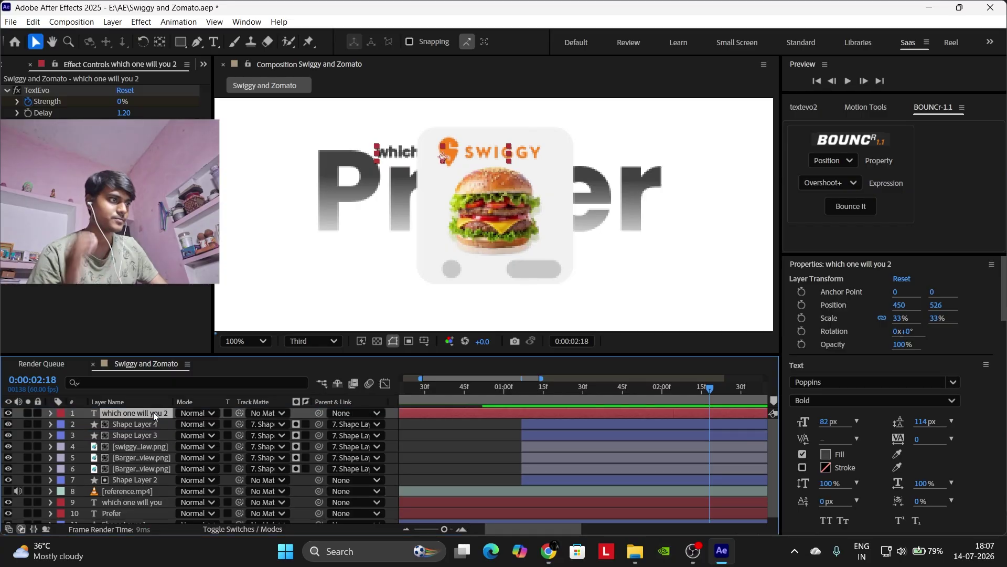
Remove the TextEvo effect from the duplicated "which one will you 2" text layer.
click(44, 92)
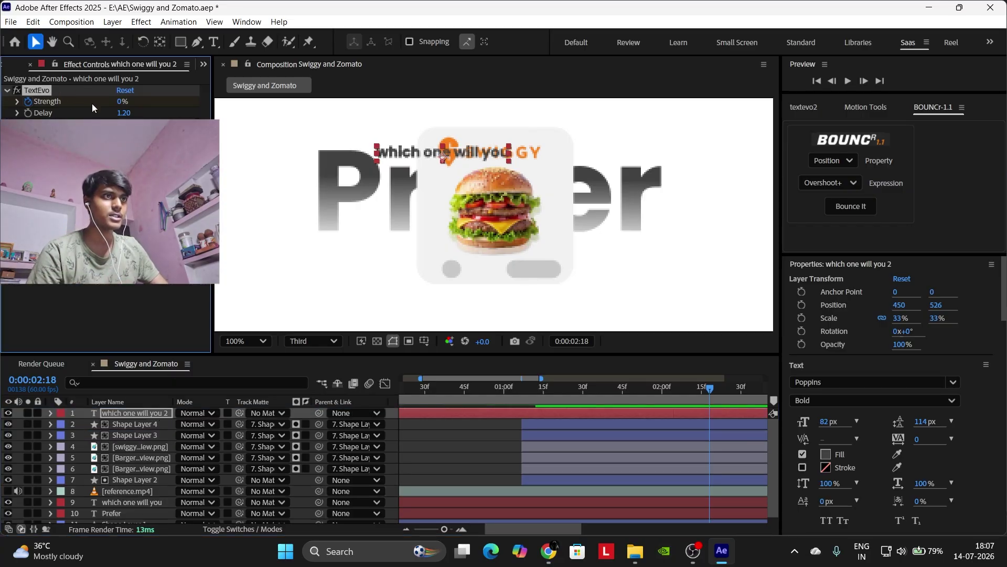
key(Delete)
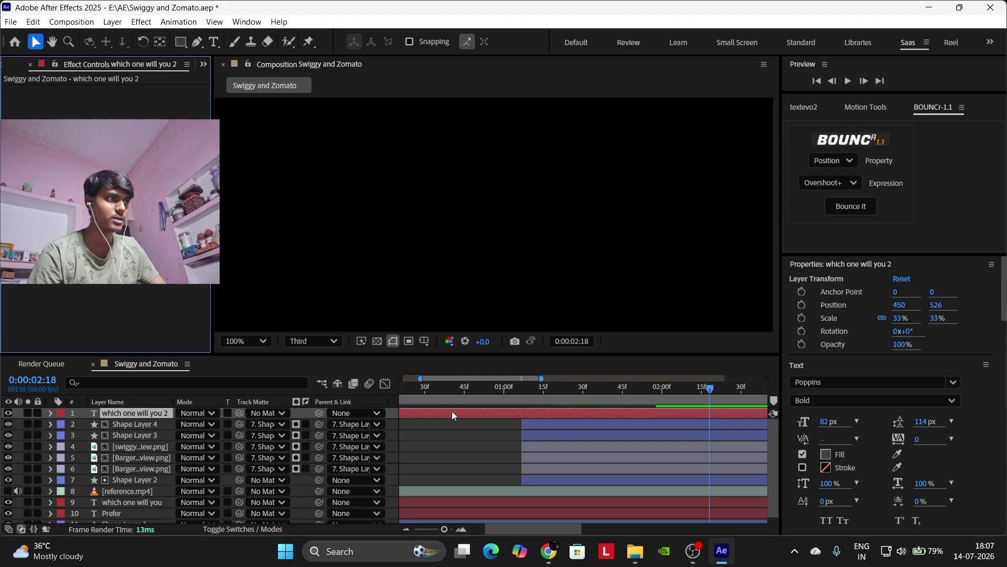
click(460, 424)
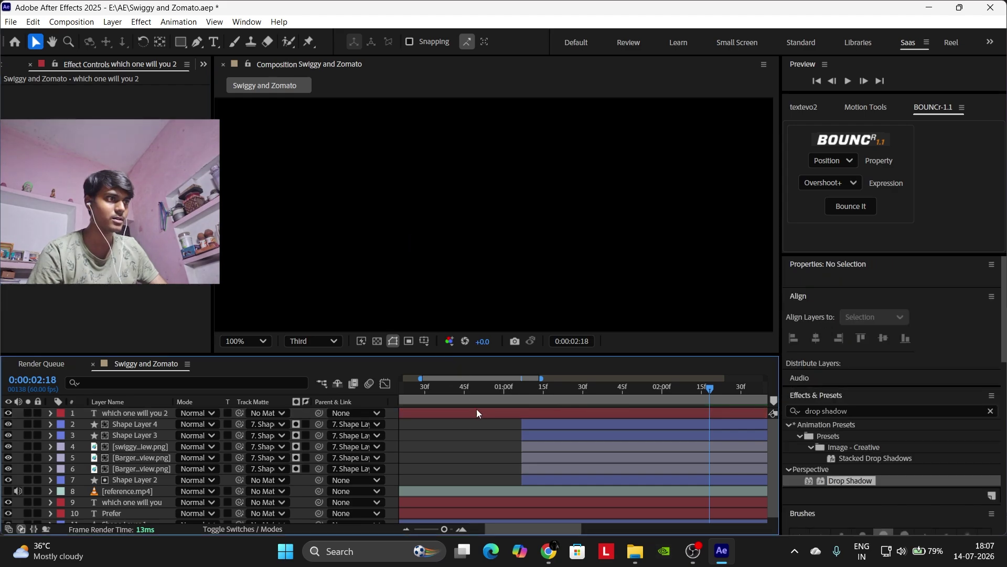
click(476, 414)
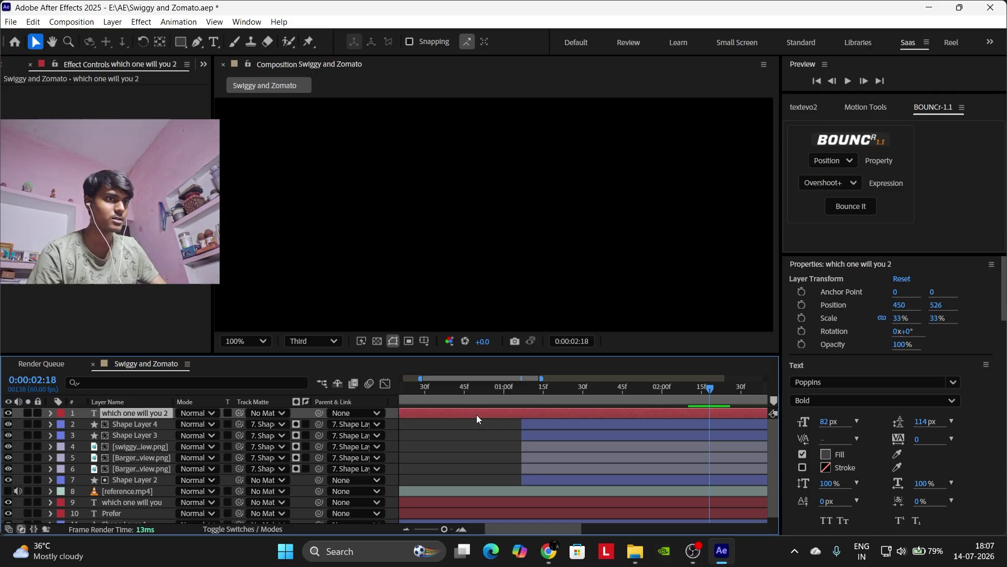
Briefly show the reference.mp4 layer for comparison, hide it again, and undo a trial deletion of the duplicated text layer.
click(37, 492)
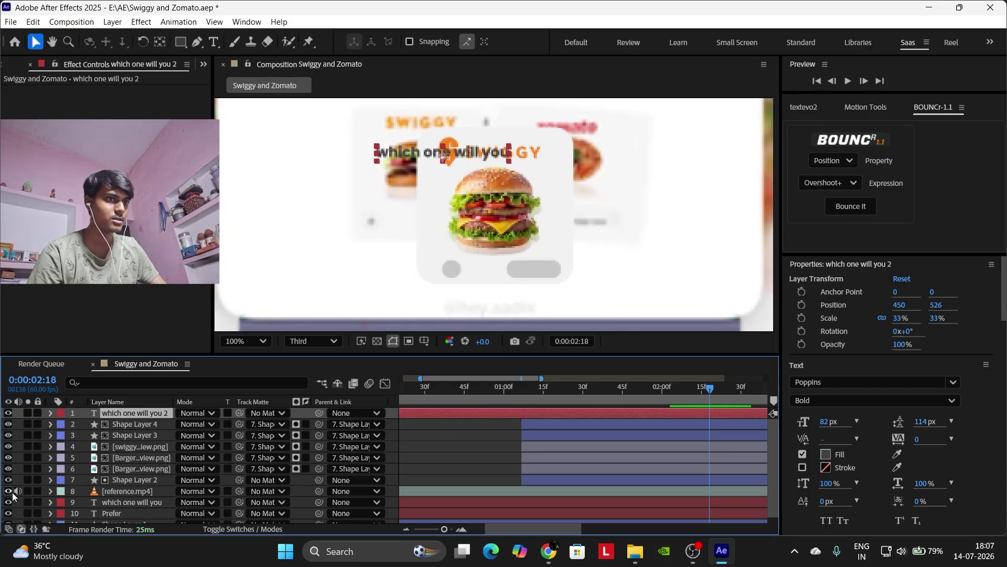
click(13, 494)
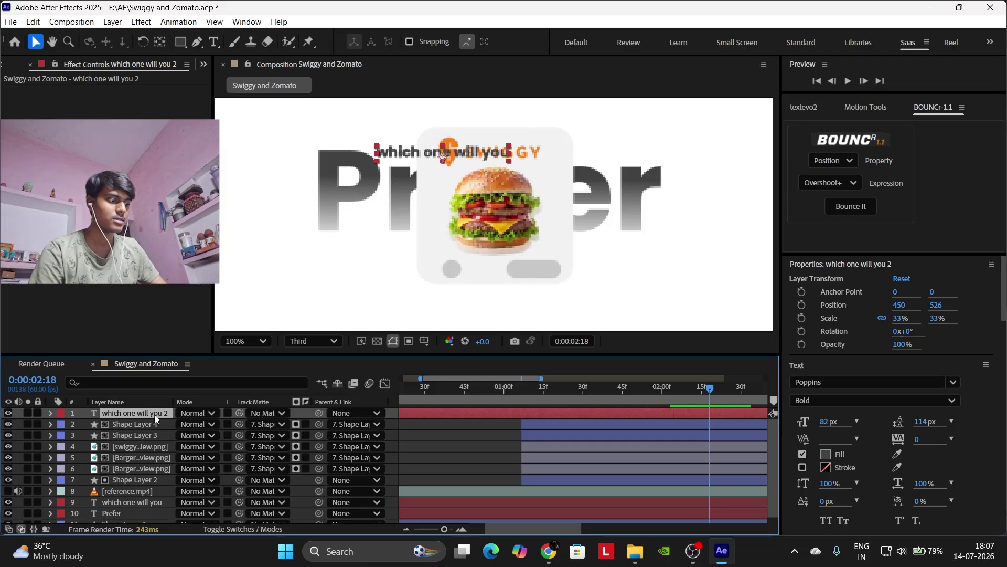
key(Delete)
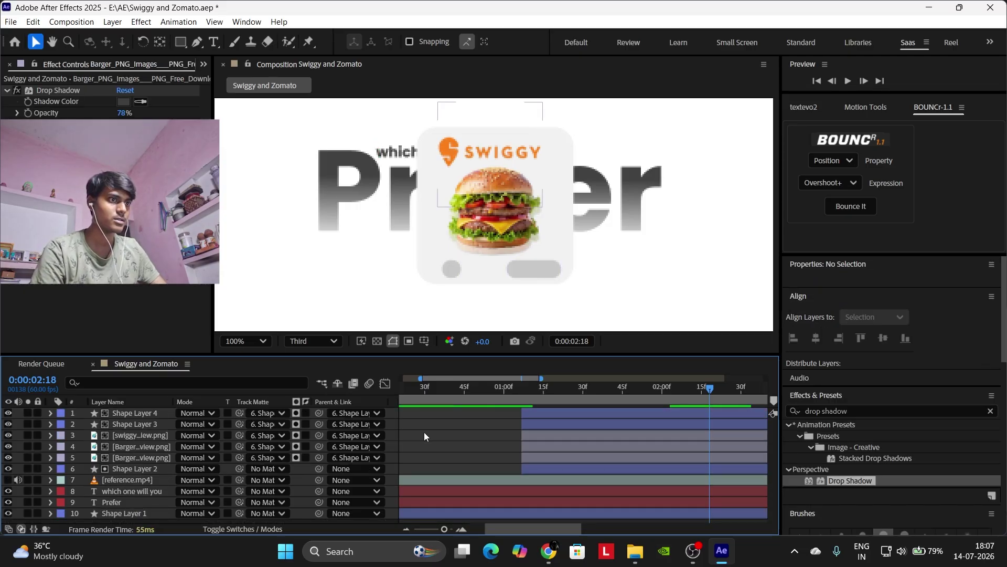
key(ctrl+z)
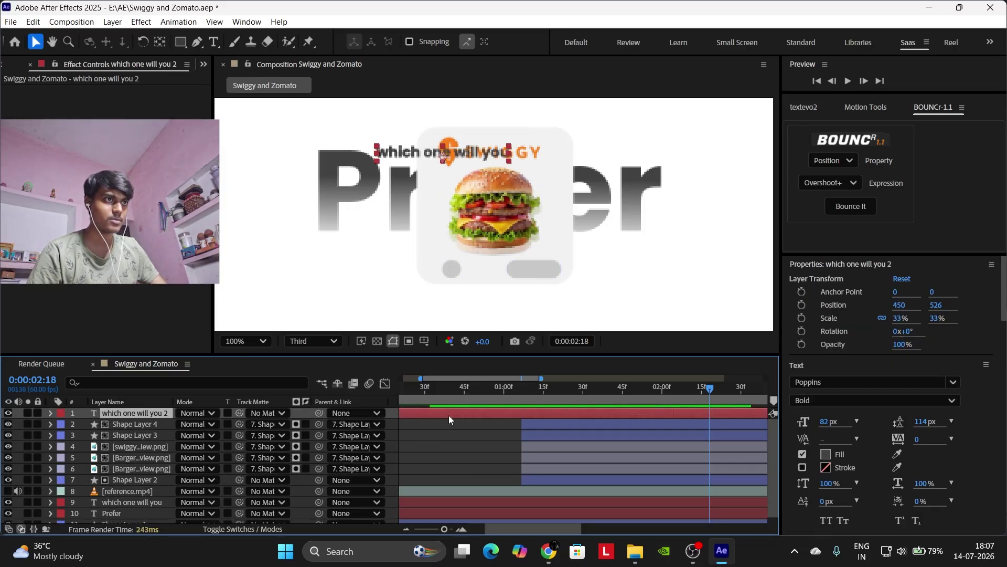
click(489, 435)
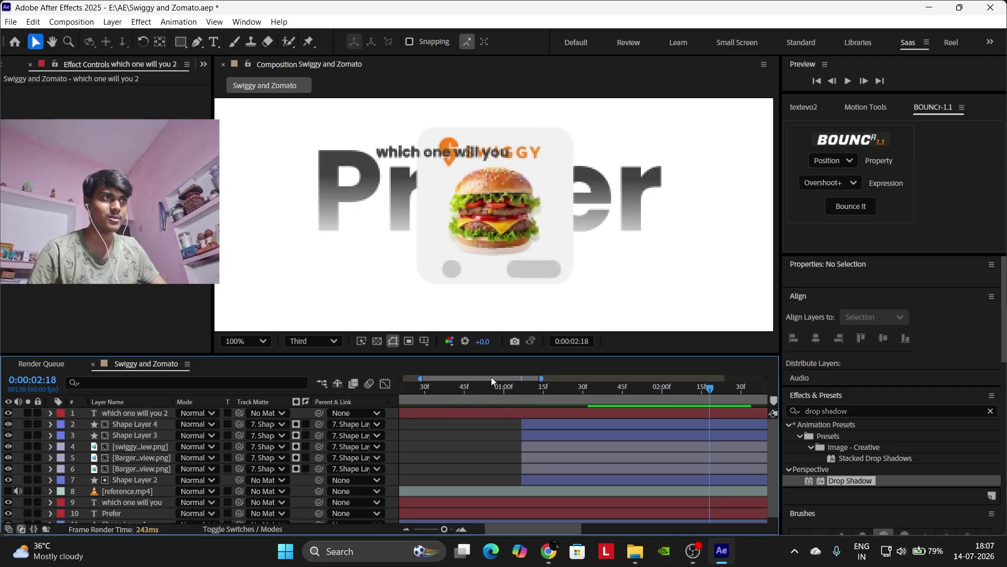
Replace the duplicated layer's text with "Order Now".
click(528, 413)
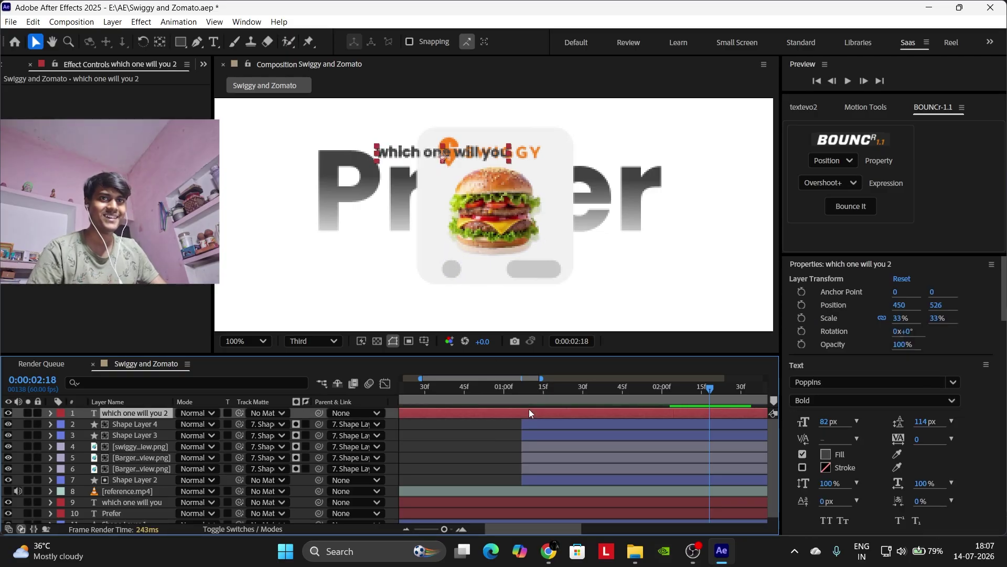
double_click(528, 413)
text(Order)
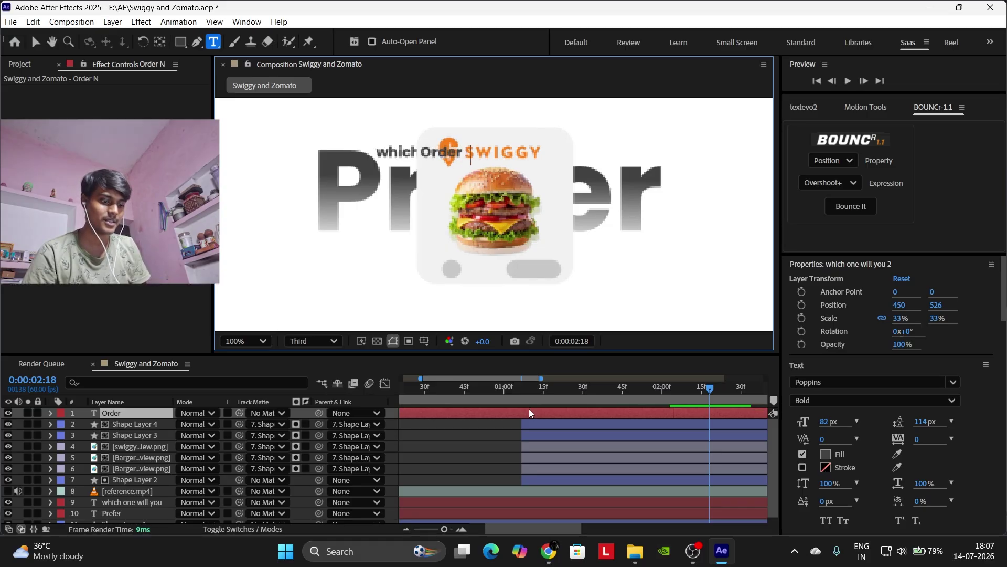
text( Now)
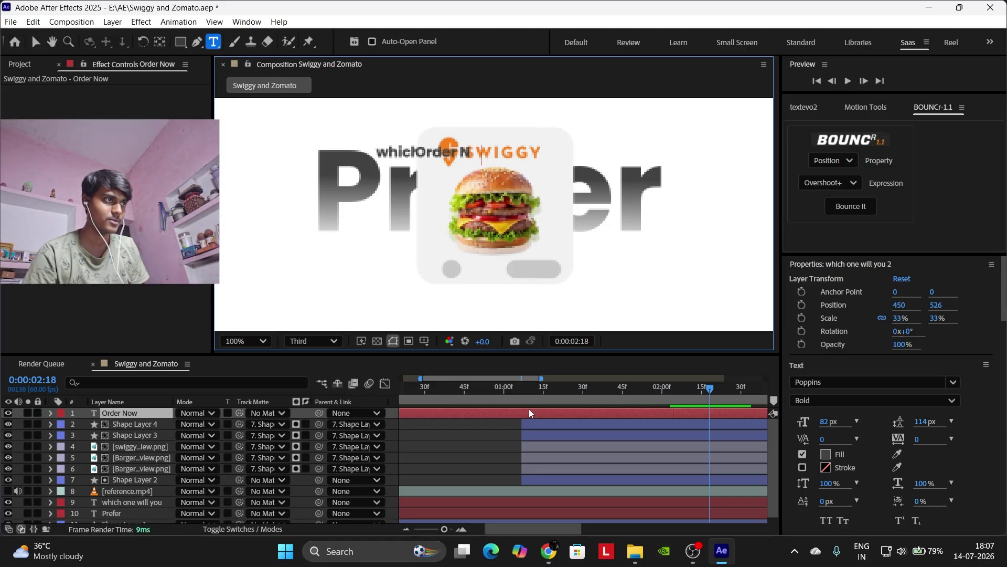
click(492, 465)
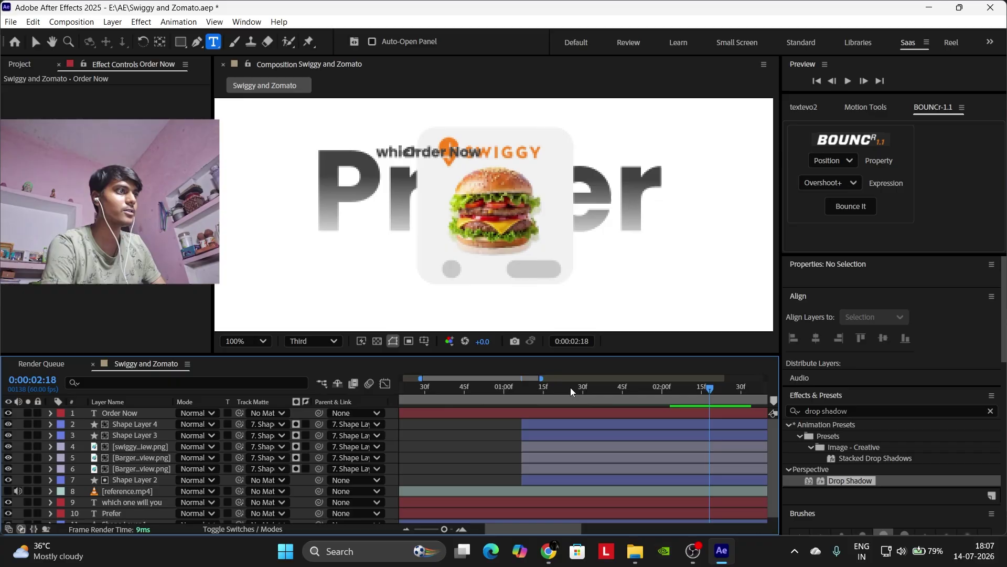
Move the "Order Now" text to position 639, 750 near the card's grey pill and scale it to 16%.
click(582, 414)
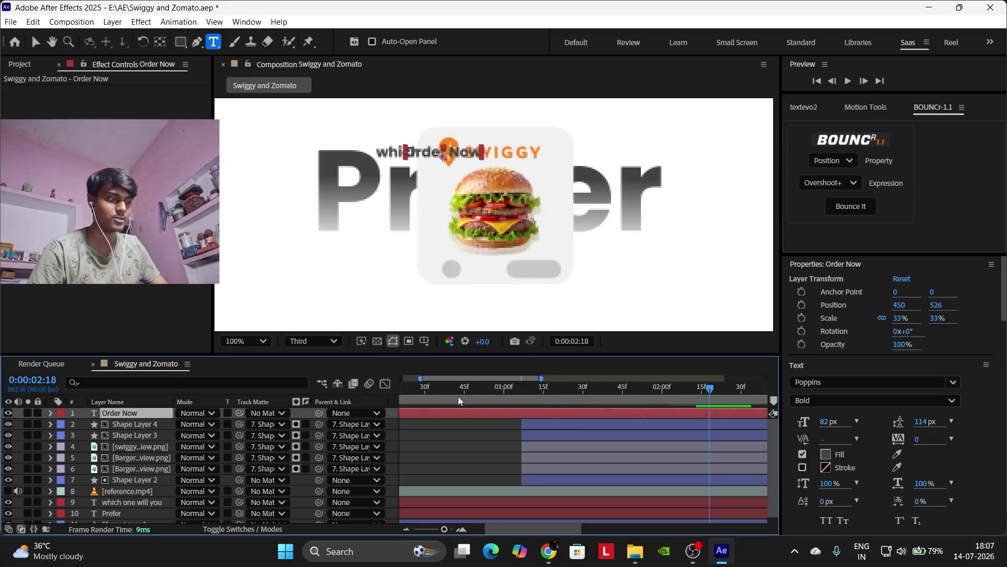
key(p)
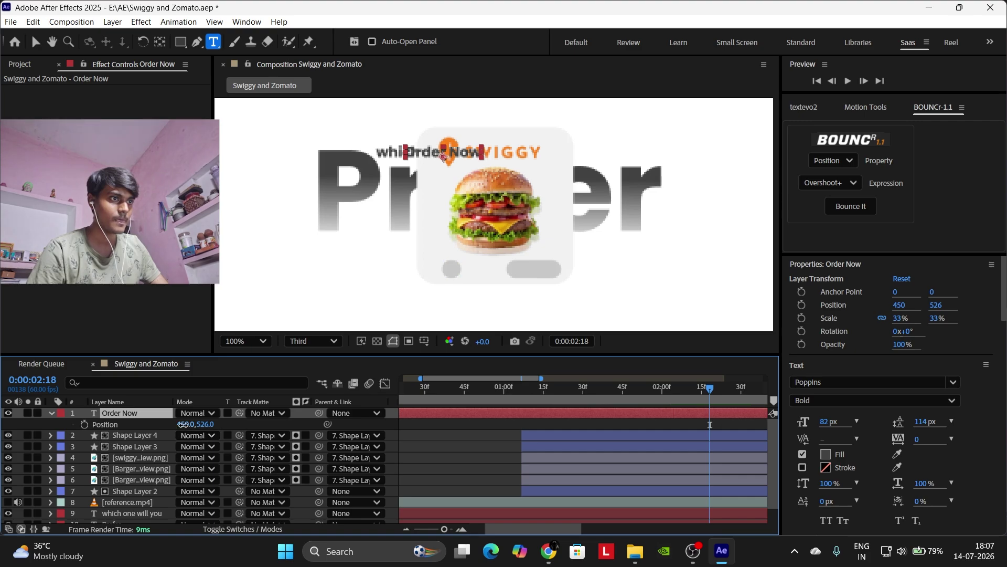
drag(195, 424, 295, 417)
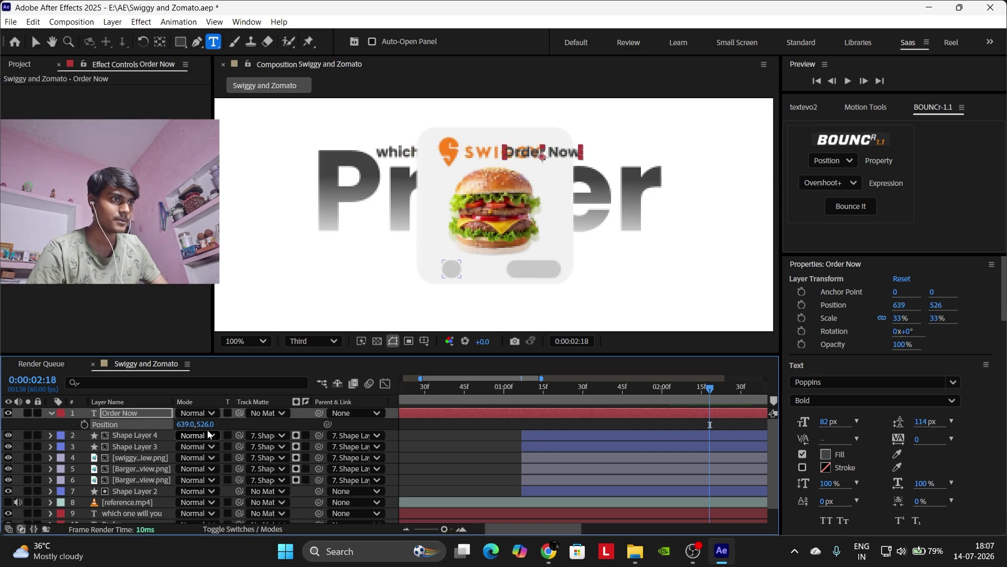
drag(206, 424, 391, 376)
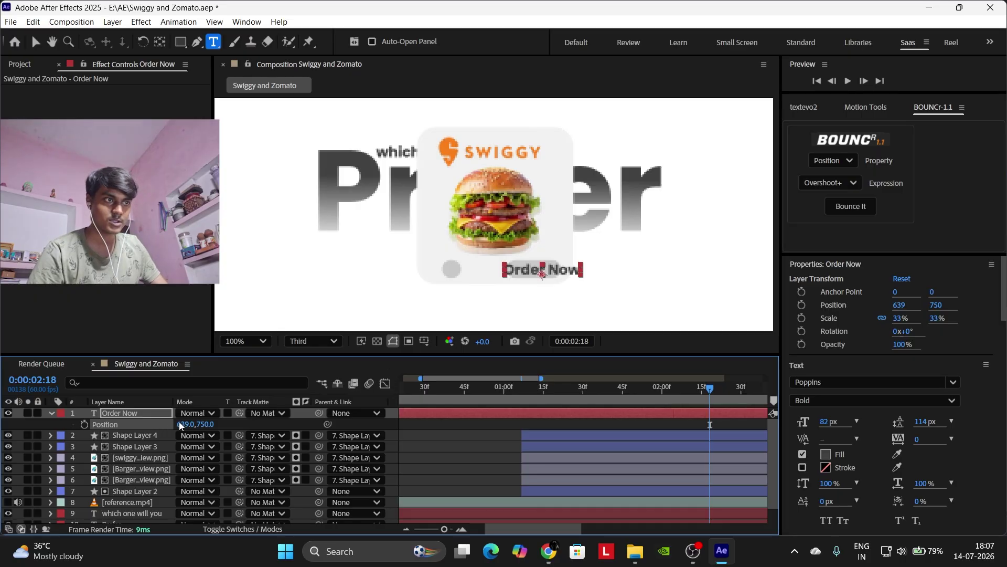
key(s)
drag(193, 425, 179, 426)
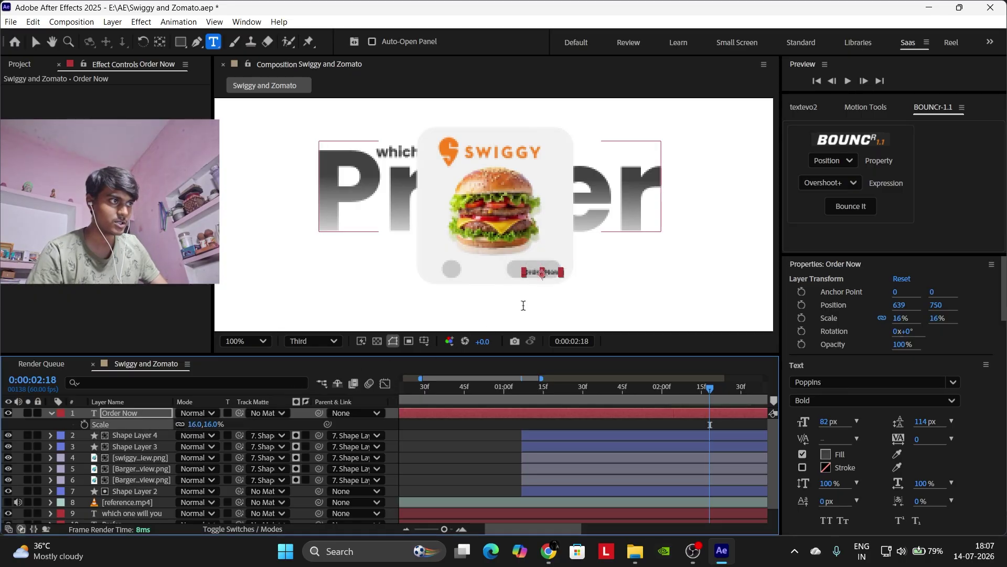
Set the composition preview resolution to Full and scale the "Order Now" text to 19%.
scroll(523, 305, up, 2)
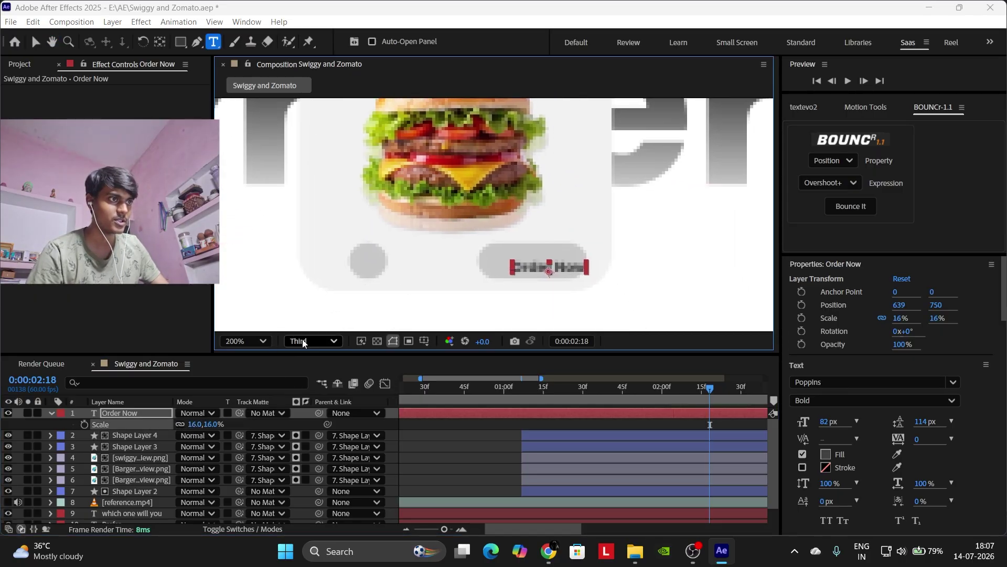
click(303, 342)
click(304, 382)
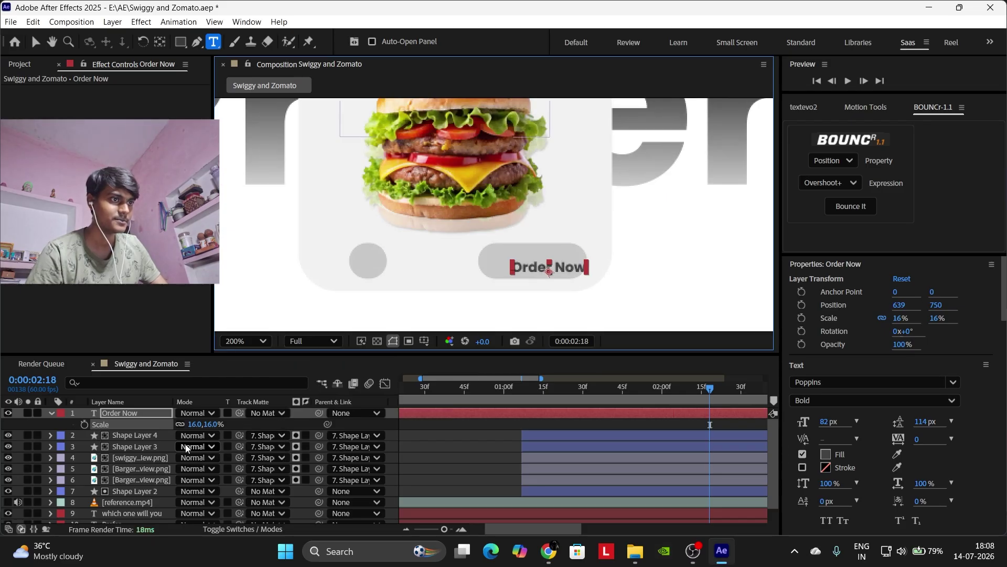
drag(194, 424, 175, 423)
Position the "Order Now" text at 621, 744 so it sits centred on the grey pill.
key(p)
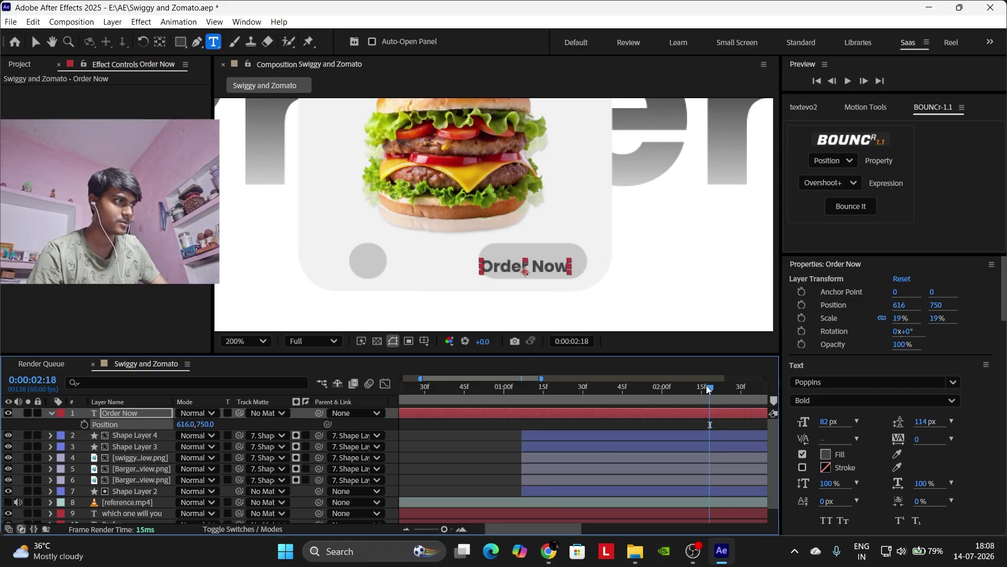
drag(708, 388, 729, 388)
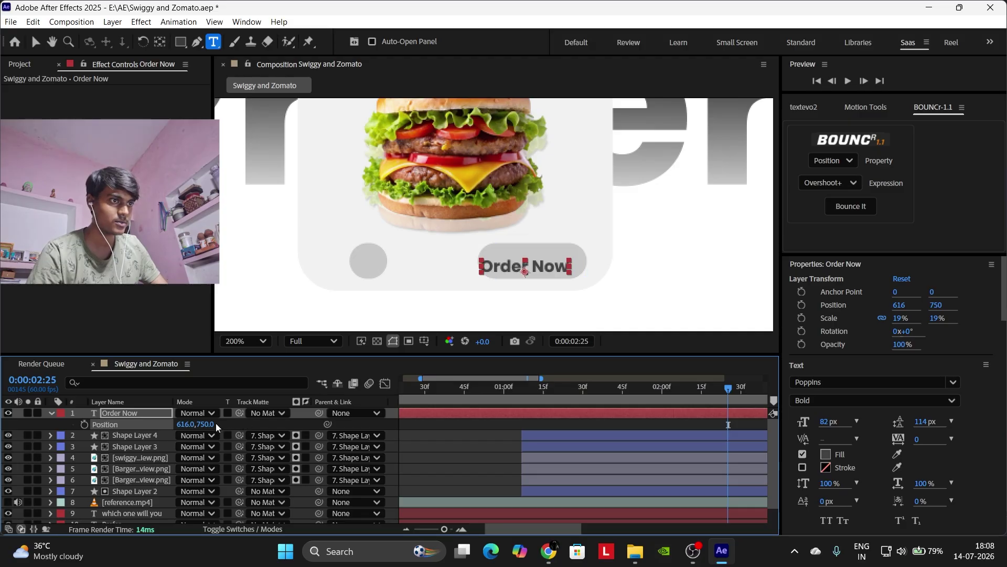
drag(216, 425, 186, 431)
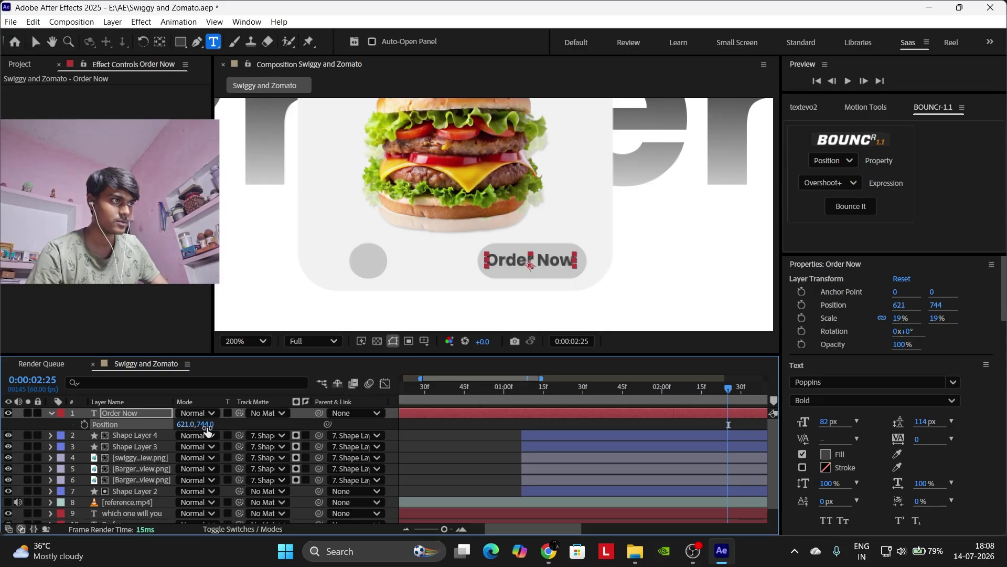
click(460, 462)
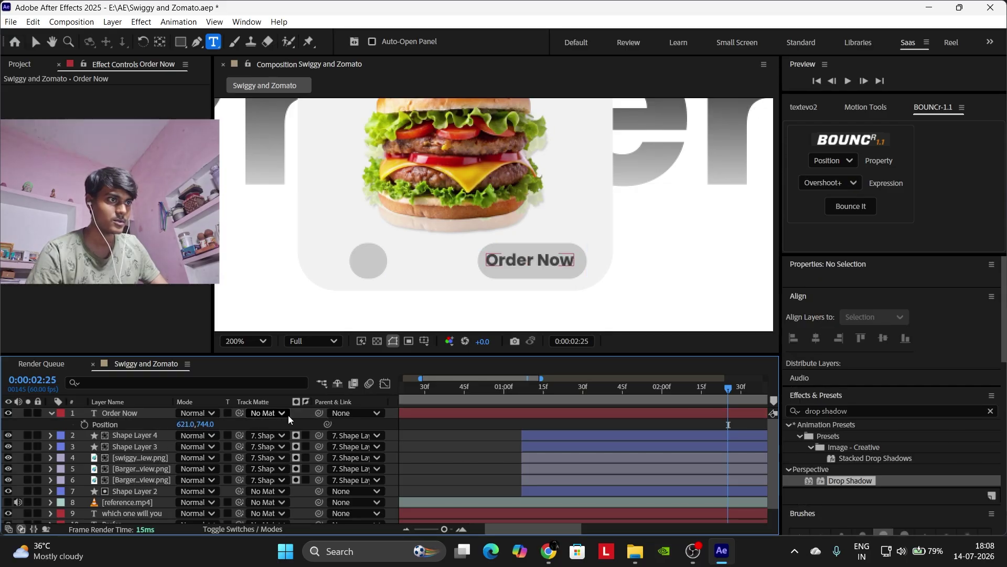
Rename the grey pill's Shape Layer 3 to "order" and parent the "Order Now" text layer to it.
click(151, 421)
click(136, 446)
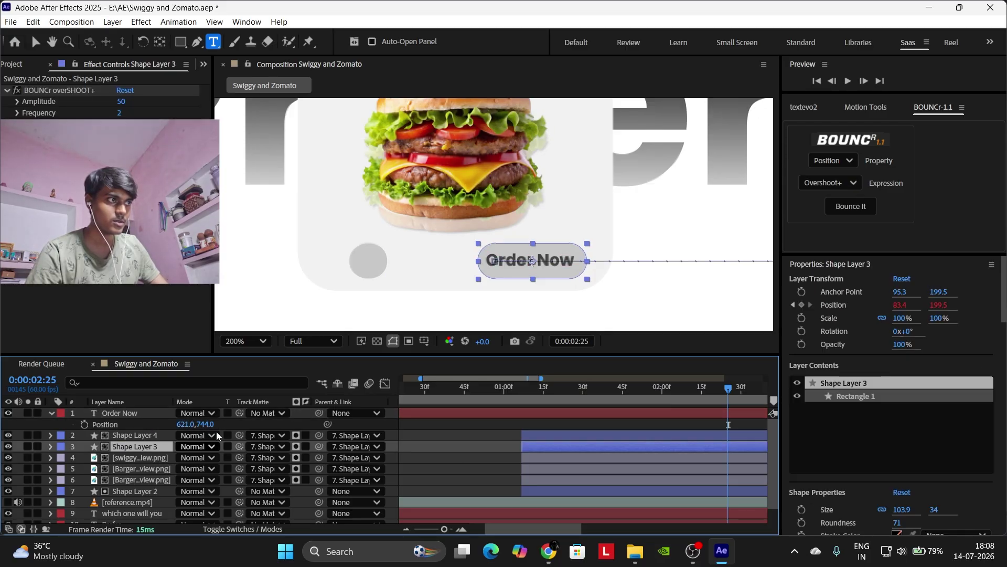
right_click(142, 449)
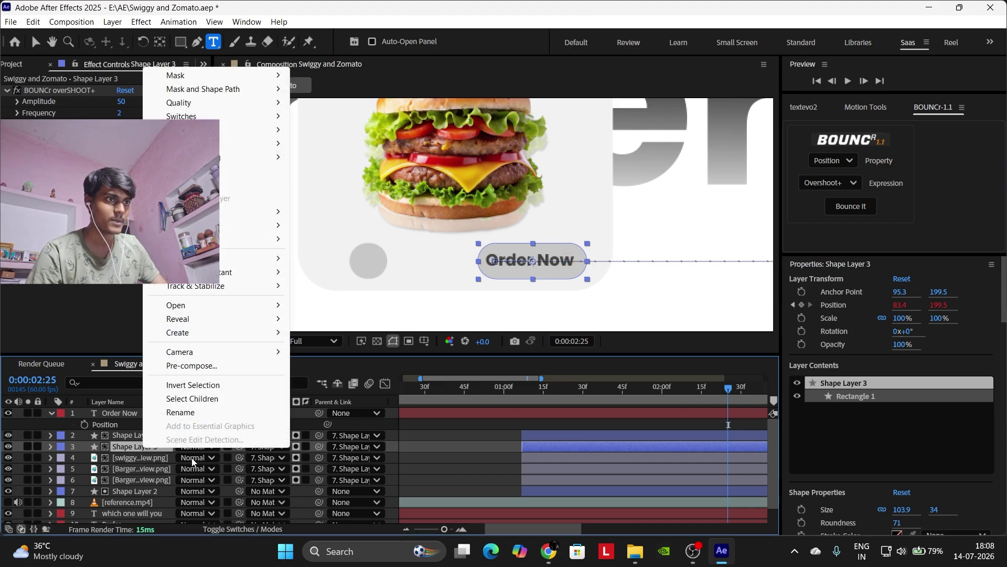
click(194, 413)
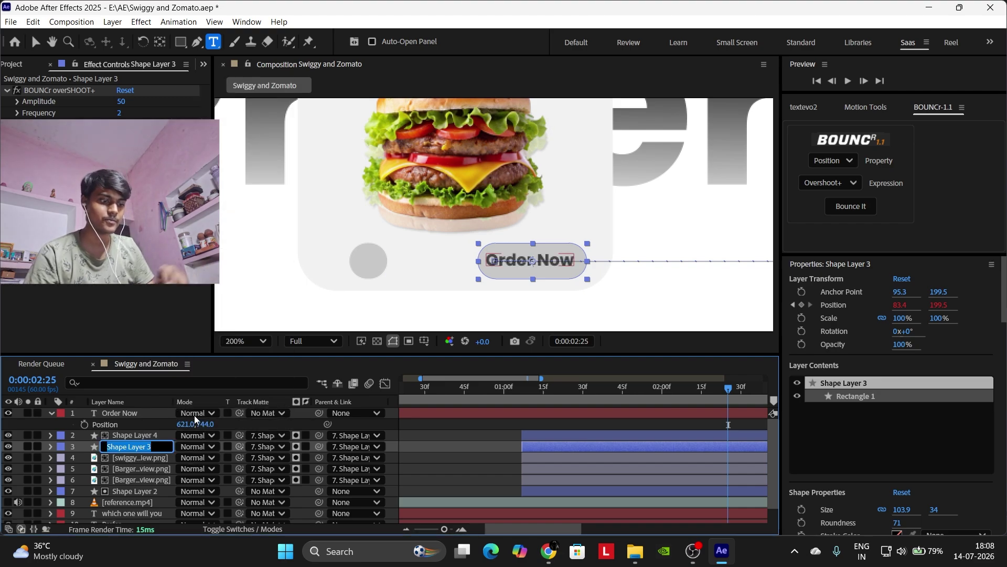
text(order)
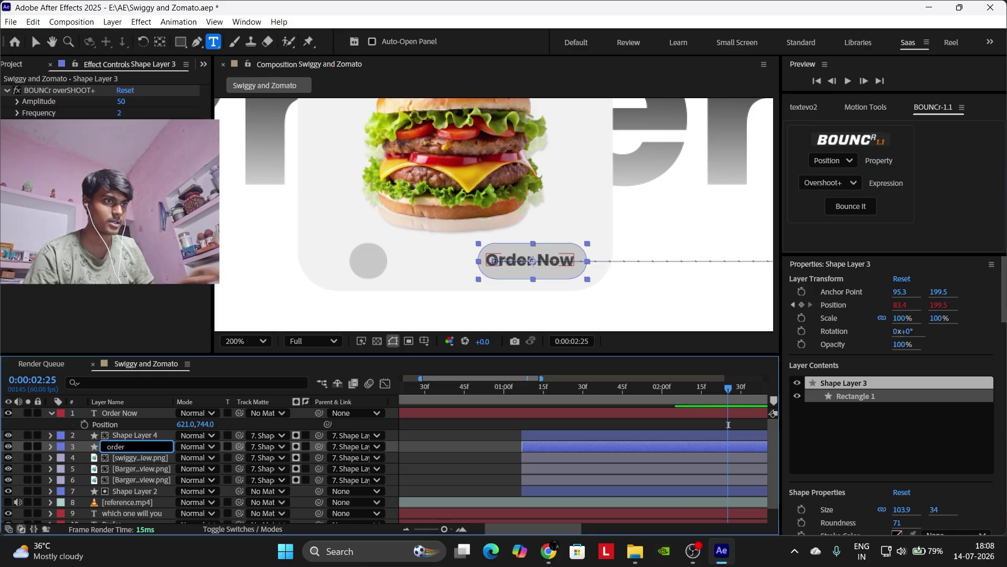
drag(318, 413, 126, 447)
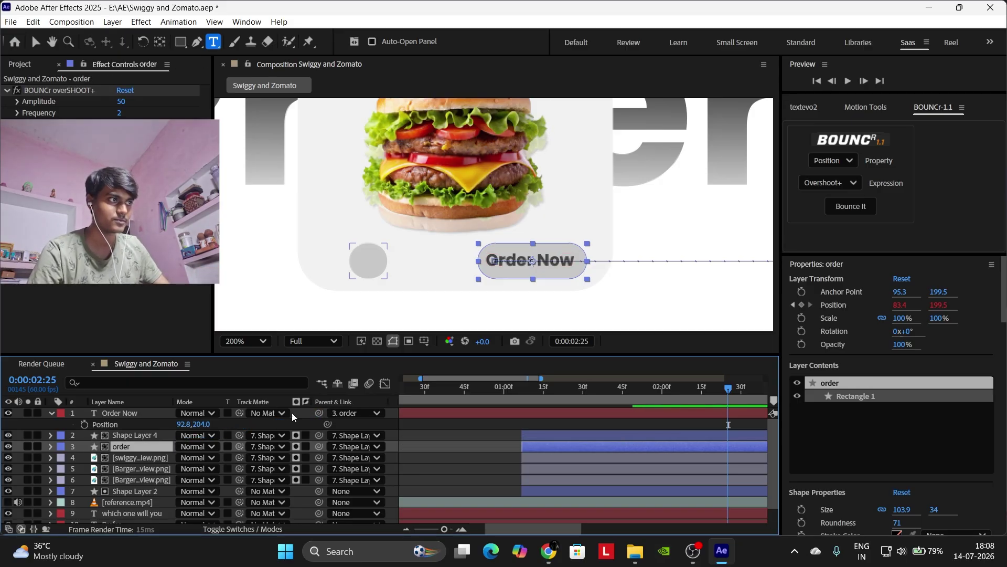
Nudge the "Order Now" text down by setting its vertical position to 205.
click(181, 424)
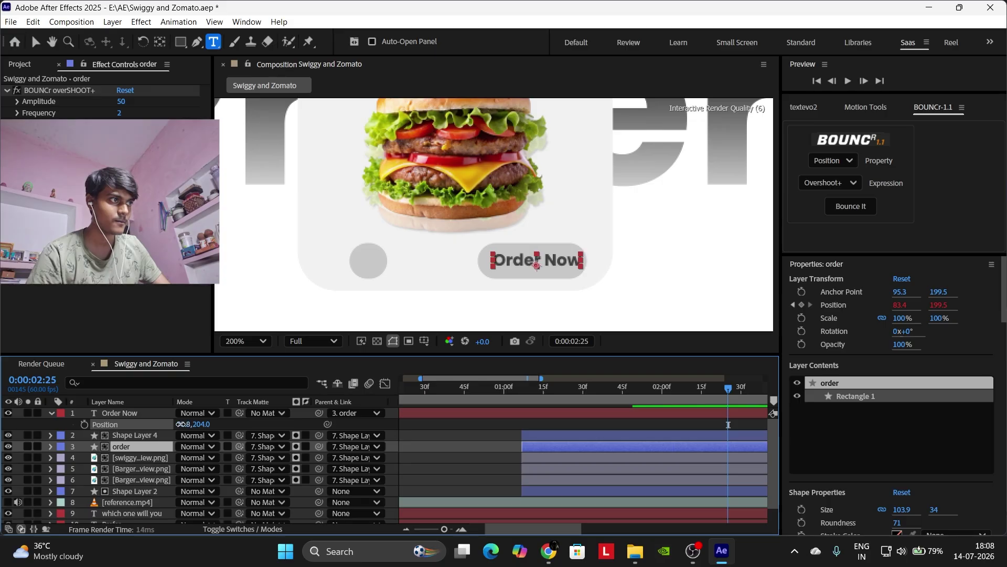
key(Right)
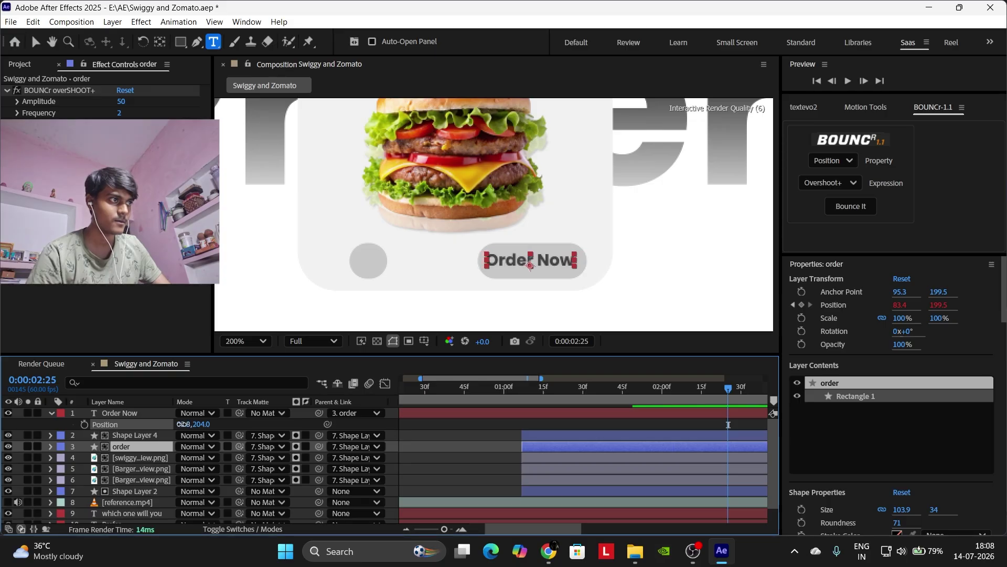
click(182, 424)
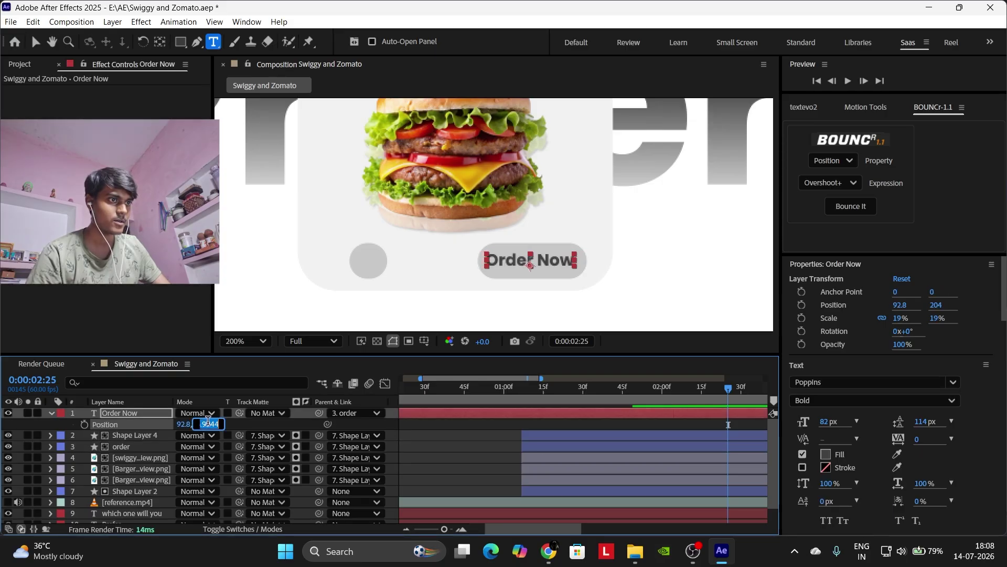
click(238, 431)
drag(204, 424, 210, 424)
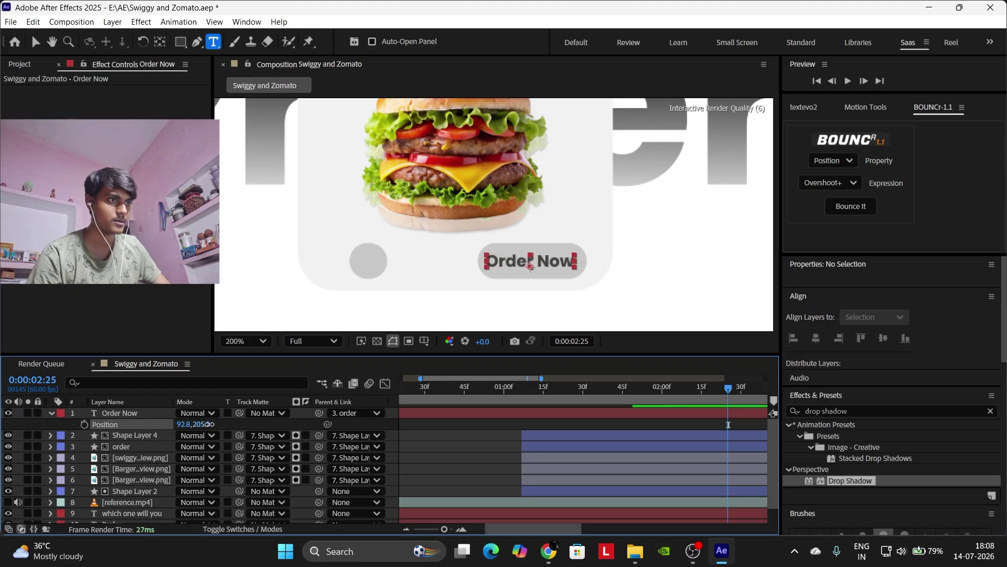
click(439, 451)
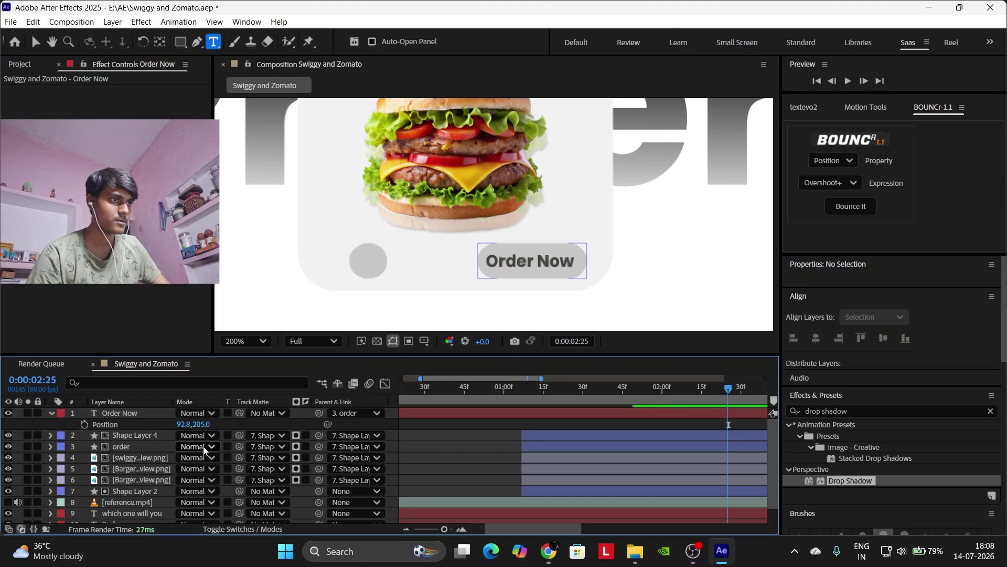
Try horizontal positions 91 and 93 for the "Order Now" text, and settle on 95 to centre it on the pill.
click(183, 424)
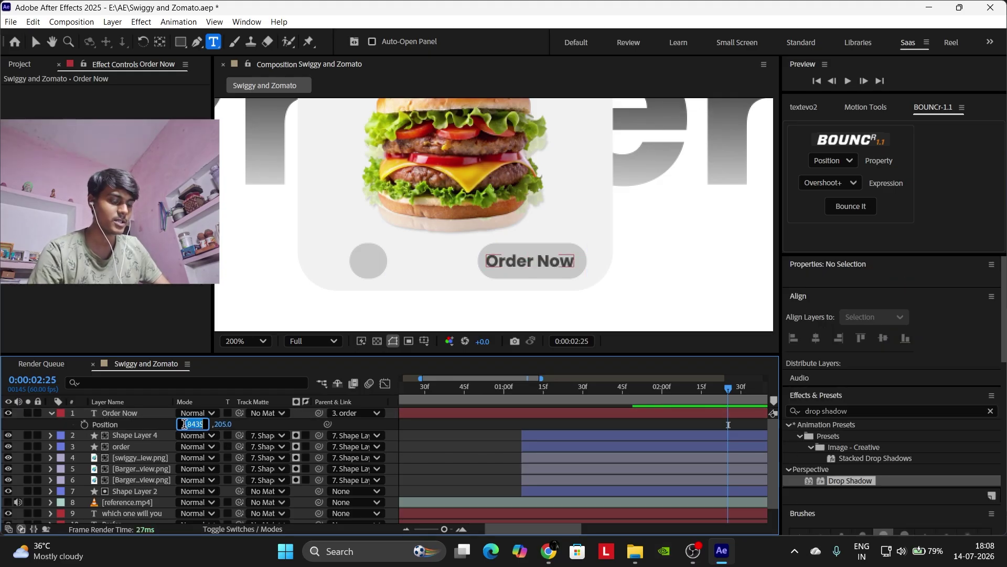
text(91)
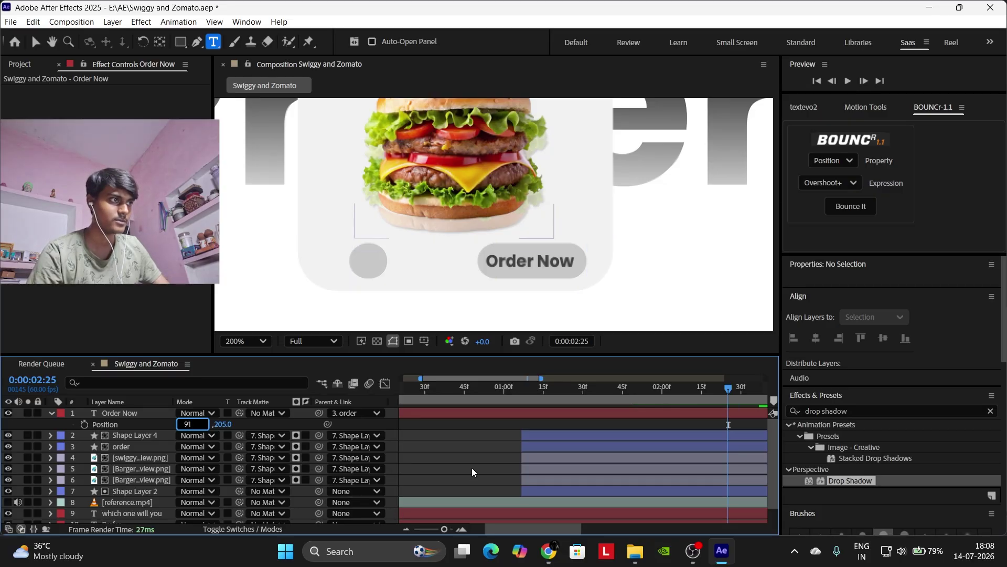
key(Return)
click(184, 424)
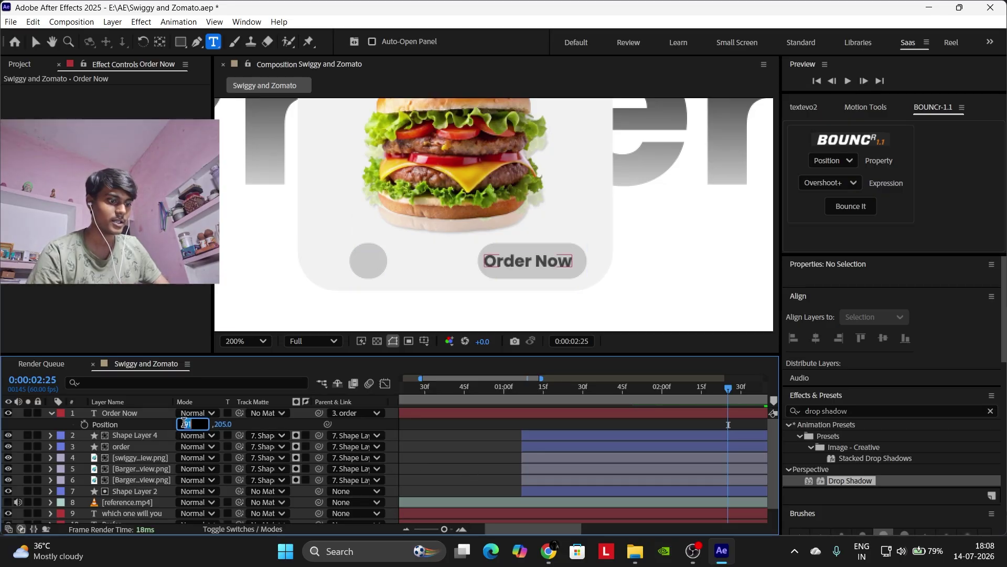
text(93)
key(Return)
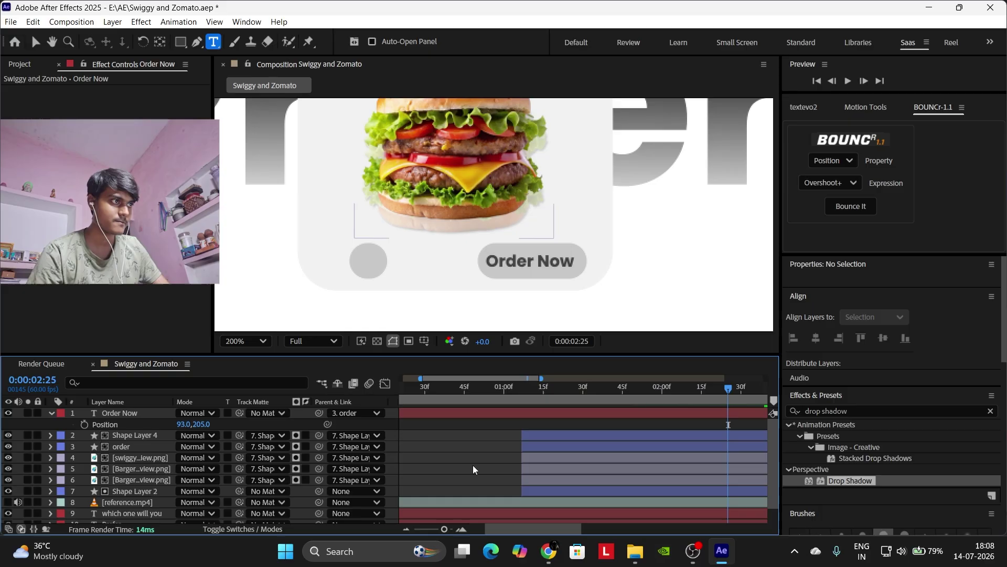
click(184, 424)
text(9)
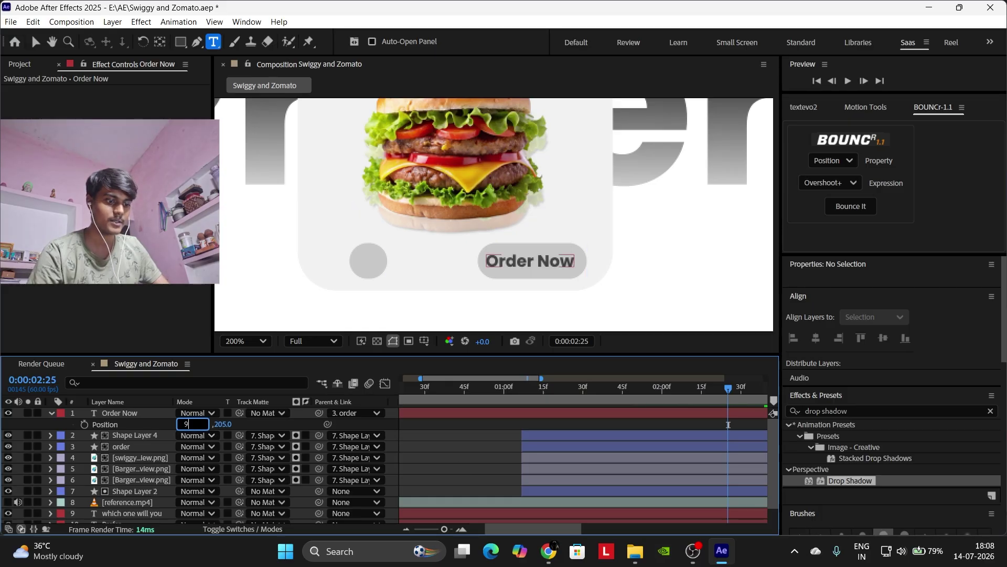
text(5)
key(Return)
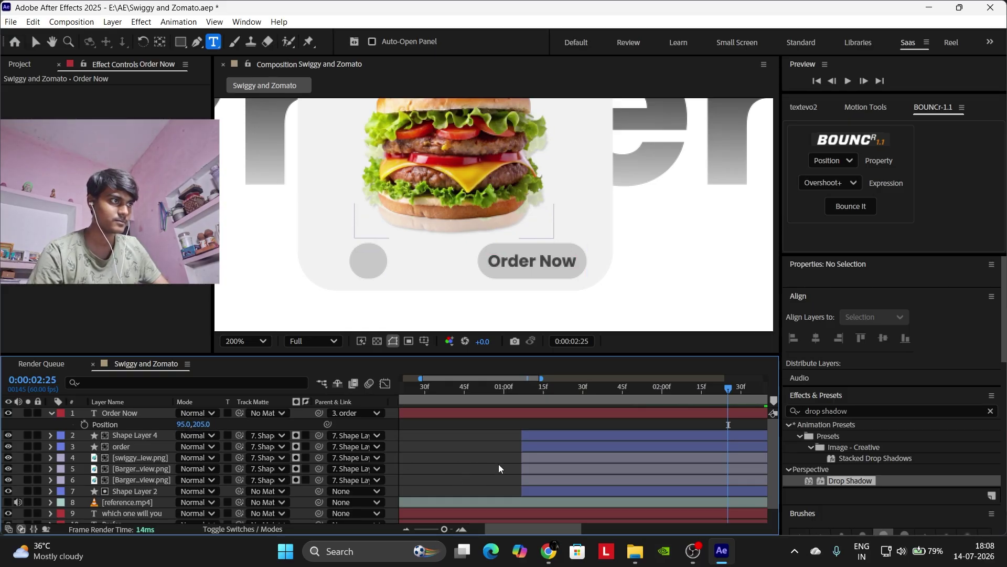
Trim the start of the "Order Now" layer to 0:00:01:07, matching the in point of Shape Layer 4.
click(554, 411)
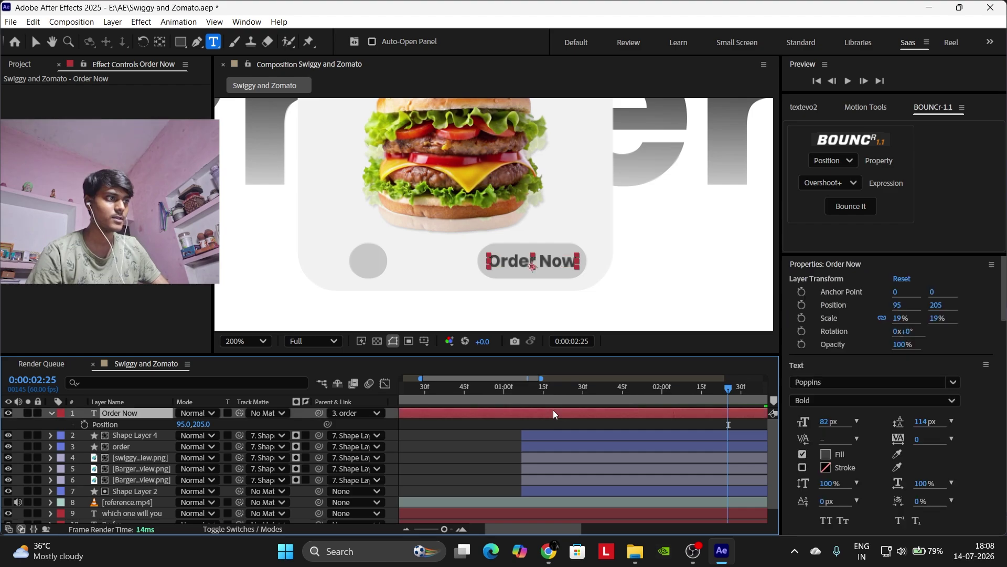
click(573, 435)
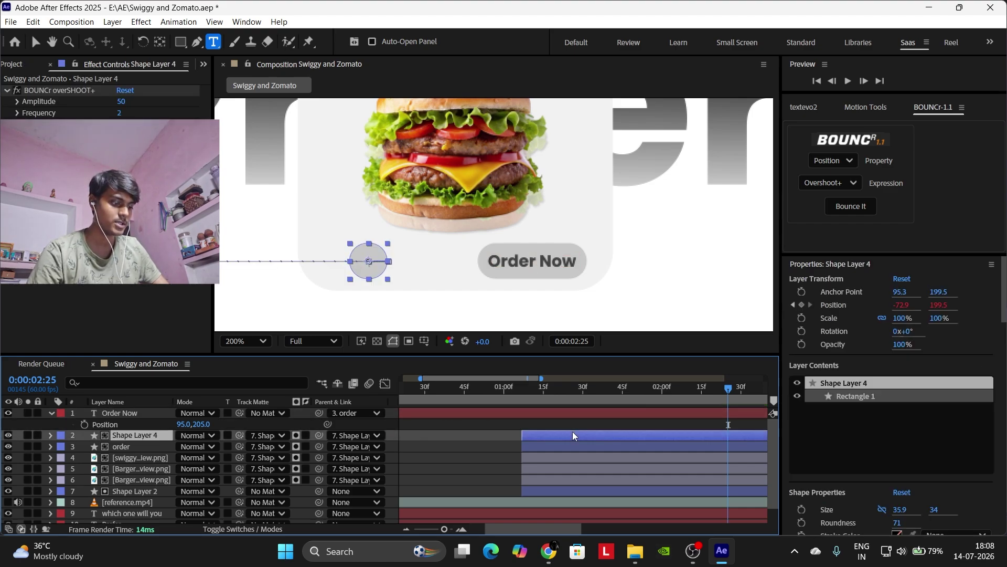
key(i)
click(562, 412)
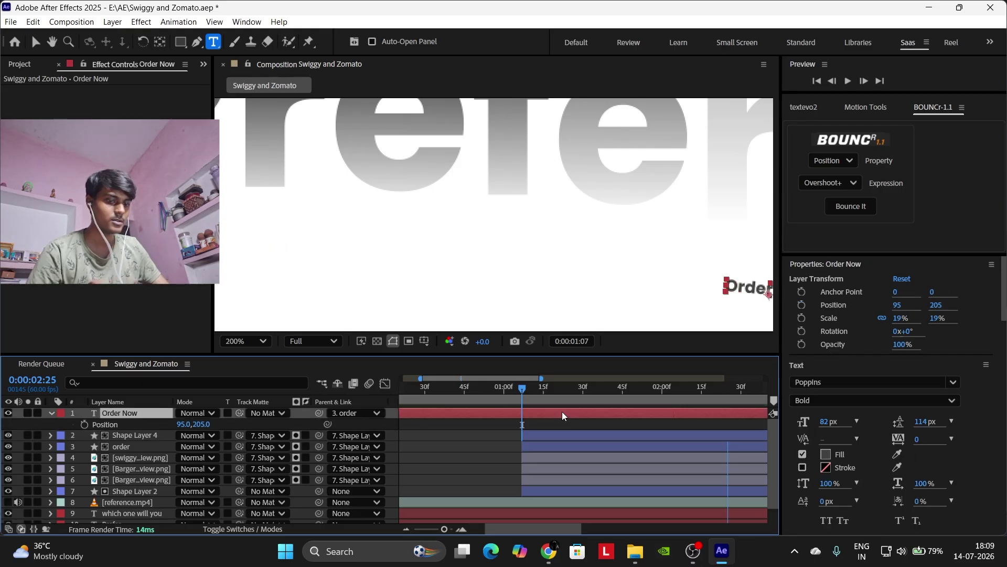
key(alt+bracketleft)
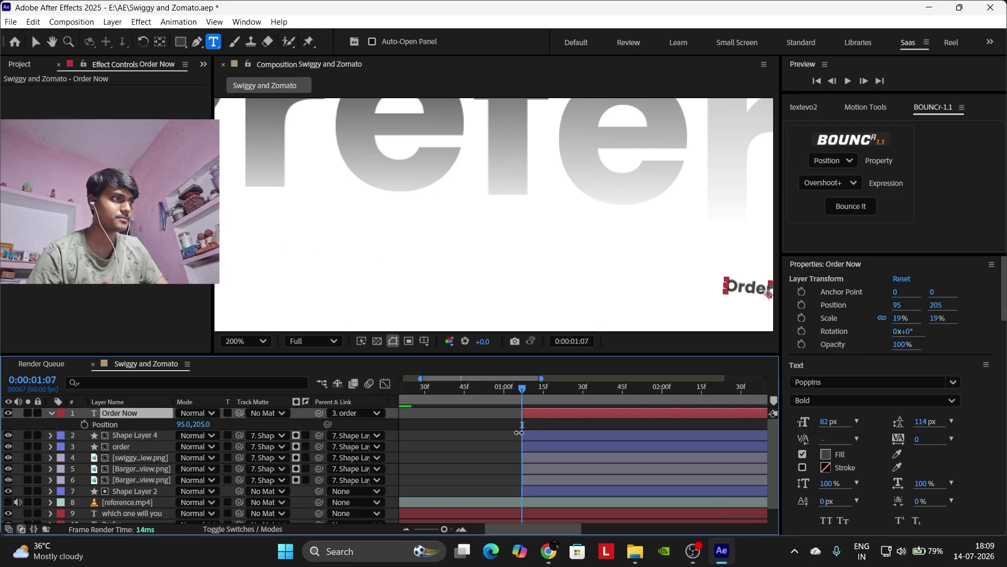
Set the "order" shape layer as the track matte of the "Order Now" text layer.
key(minus)
click(524, 386)
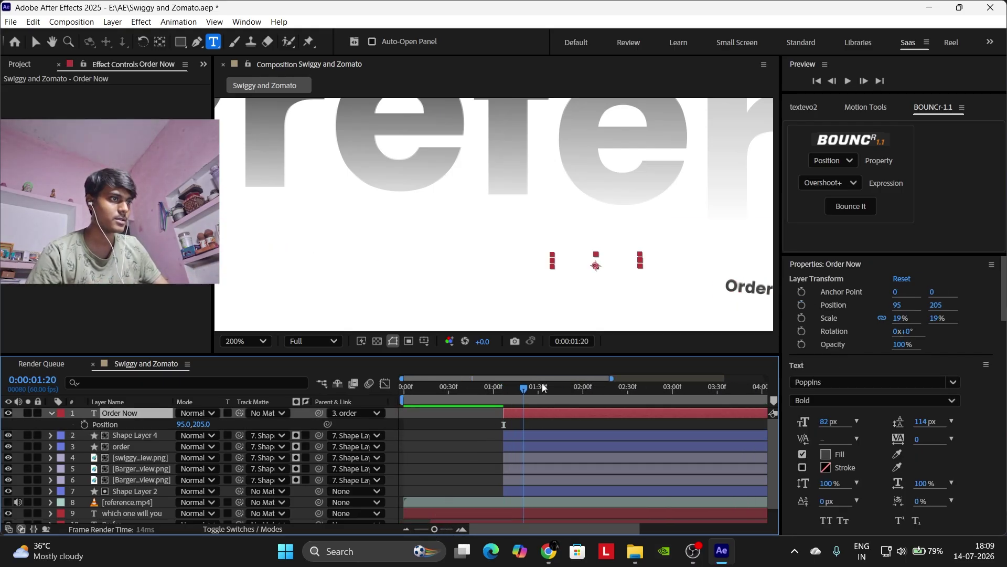
drag(543, 387, 514, 387)
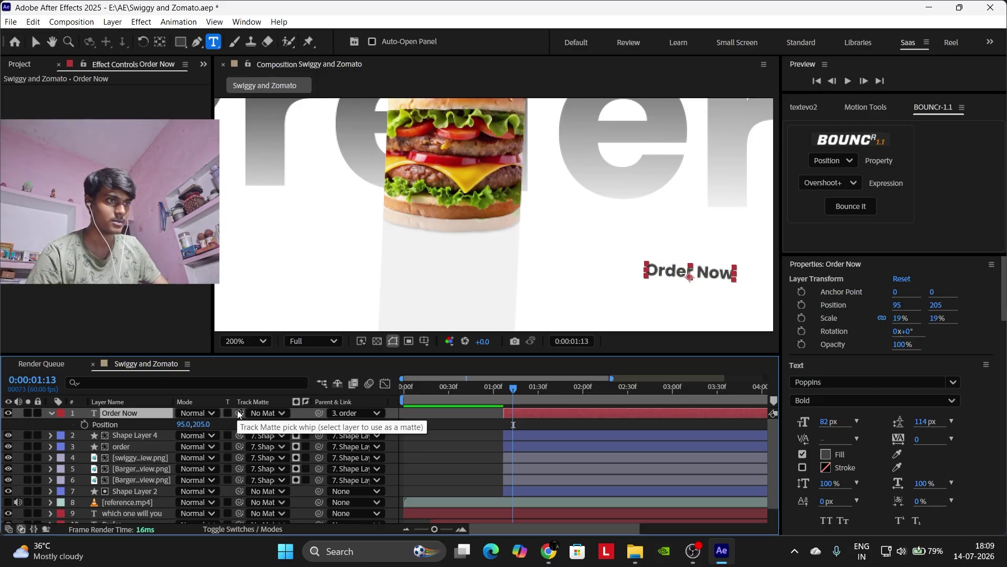
drag(239, 414, 126, 446)
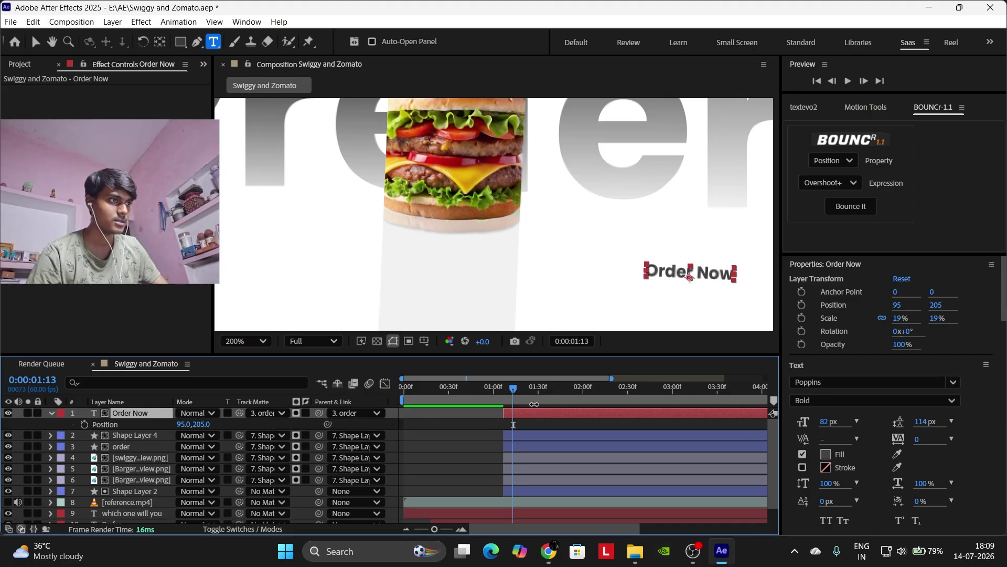
Scrub through the card's entrance animation to examine how the matted "Order Now" text moves with the pill.
drag(520, 391, 558, 388)
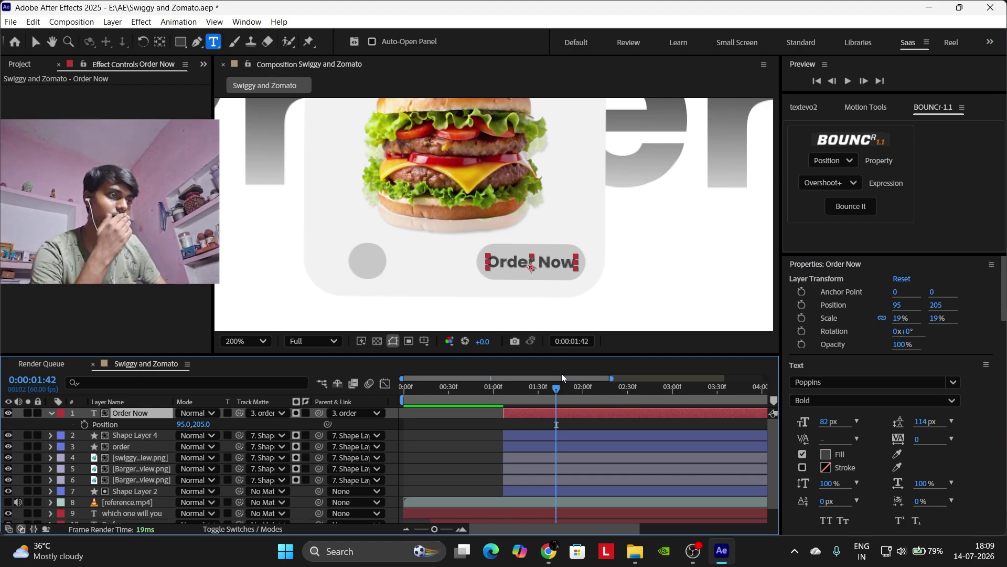
drag(556, 389, 519, 392)
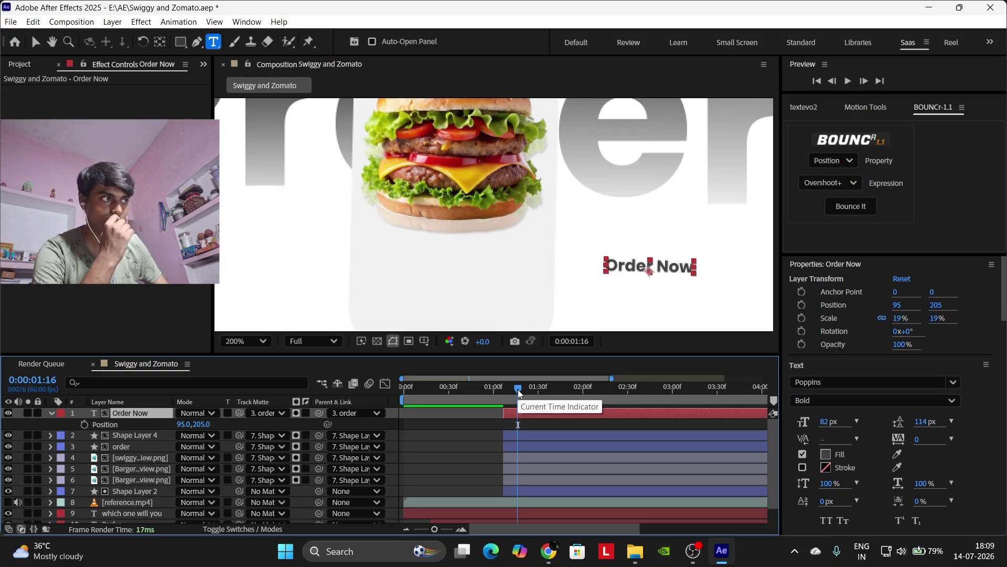
key(comma)
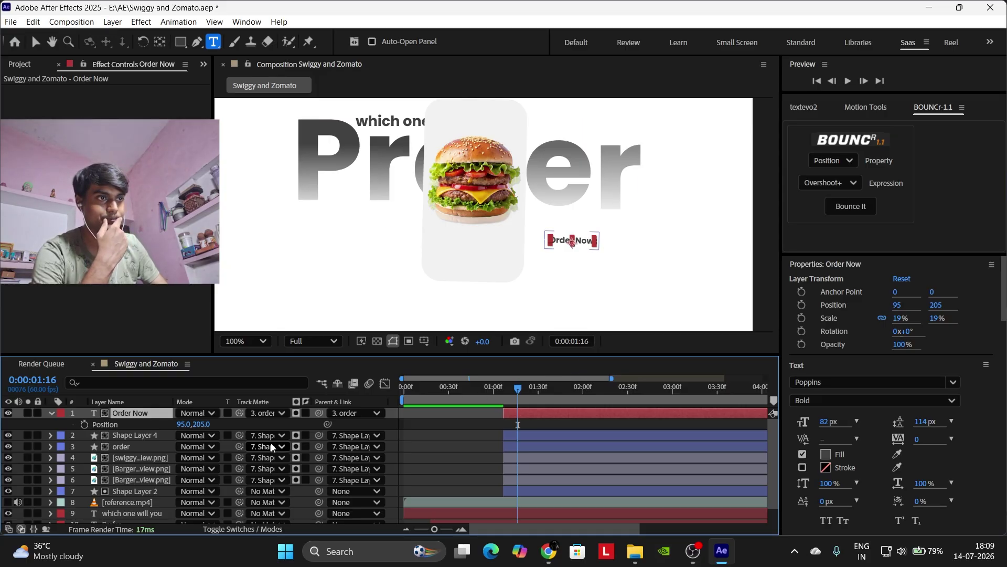
mouse_move(521, 391)
mouse_down()
mouse_move(569, 389)
mouse_move(517, 398)
mouse_up()
mouse_move(512, 398)
mouse_down()
mouse_move(504, 401)
mouse_move(521, 400)
mouse_up()
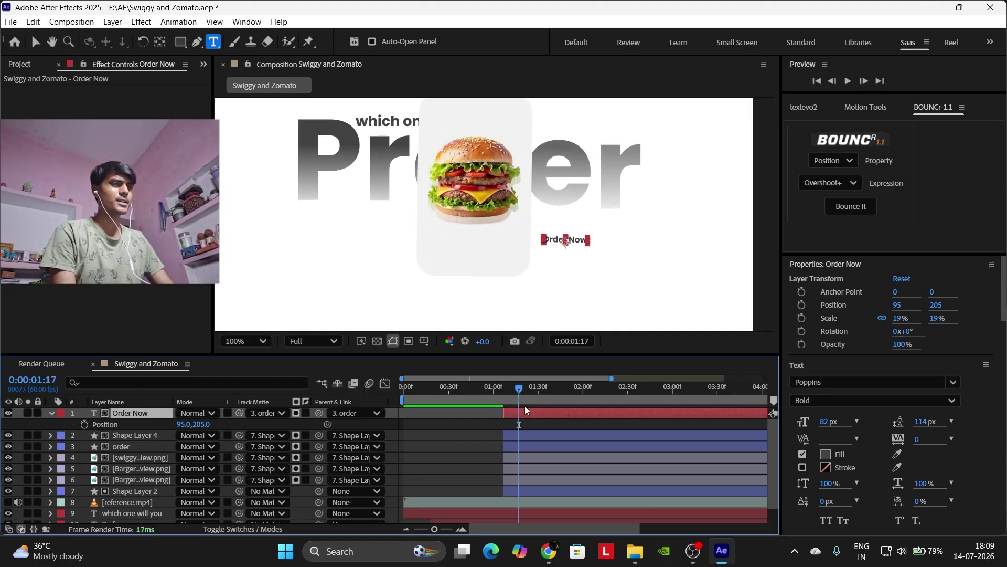
drag(519, 389, 548, 387)
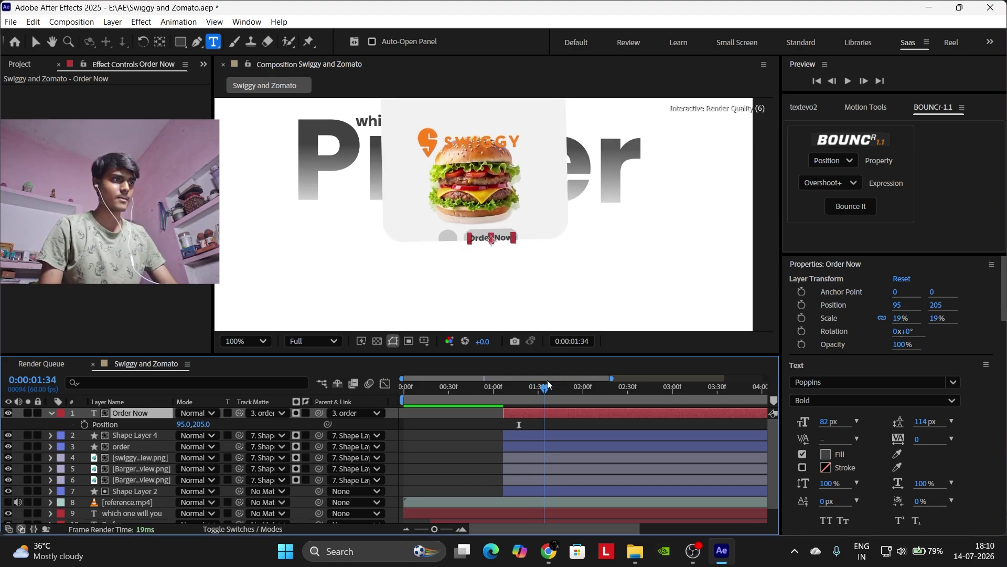
click(484, 423)
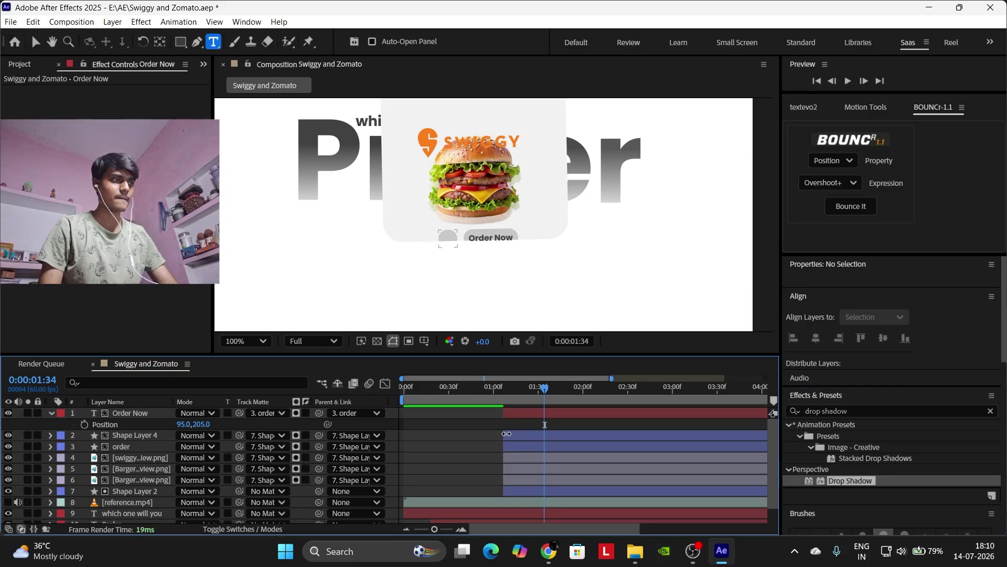
Reorder the layers so the "order" pill sits above Shape Layer 4 and directly beneath the "Order Now" text.
click(529, 447)
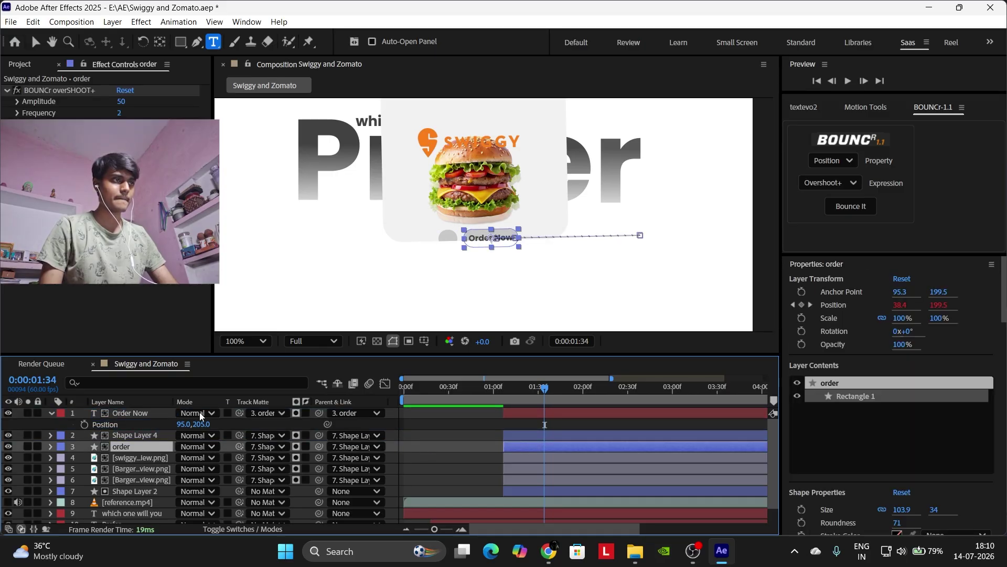
key(ctrl+shift+bracketright)
drag(545, 387, 609, 387)
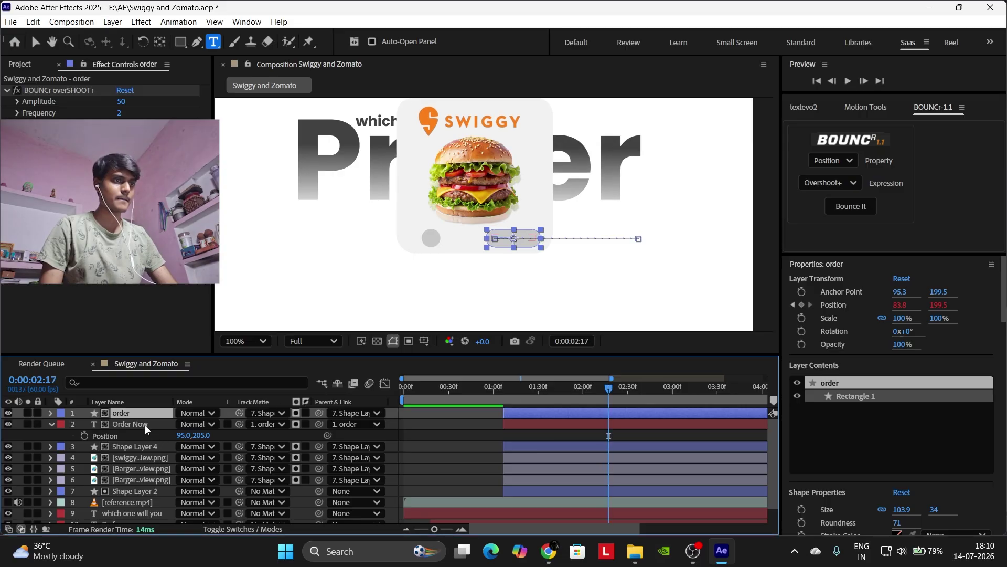
drag(144, 425, 149, 414)
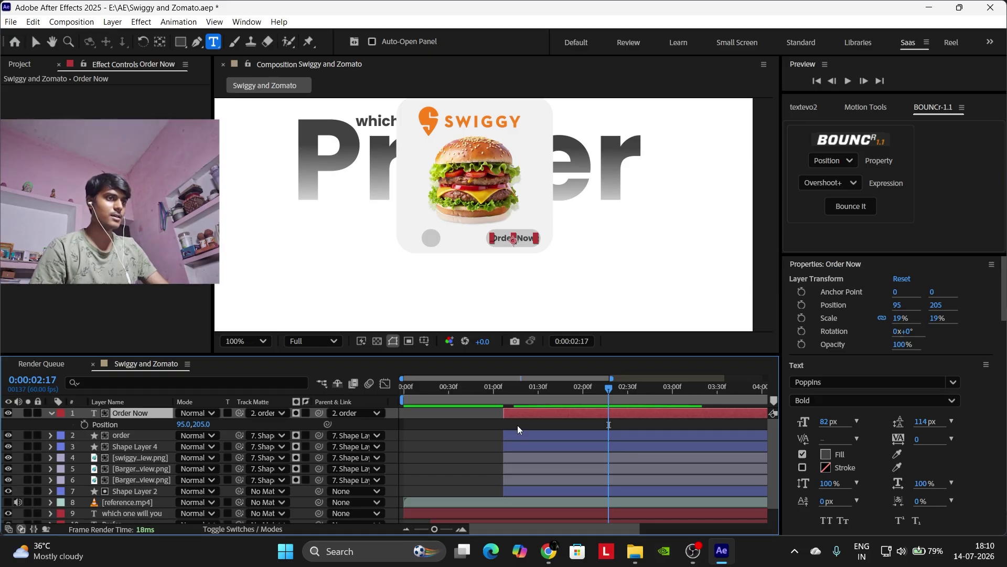
Add a 100% opacity keyframe to the "Order Now" text at 0:00:01:42, aligned with the "order" pill's last position keyframe.
click(523, 447)
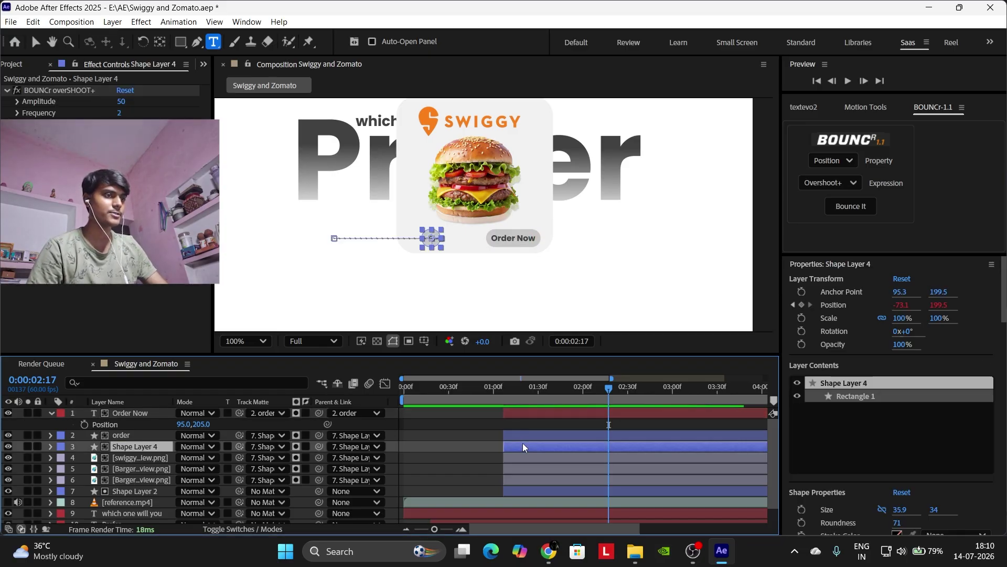
click(527, 435)
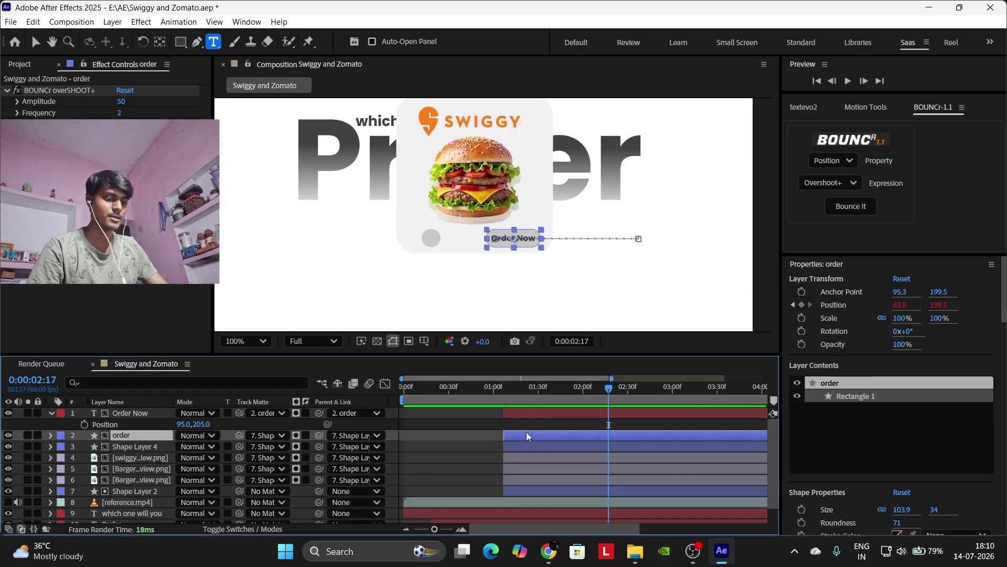
key(p)
click(10, 447)
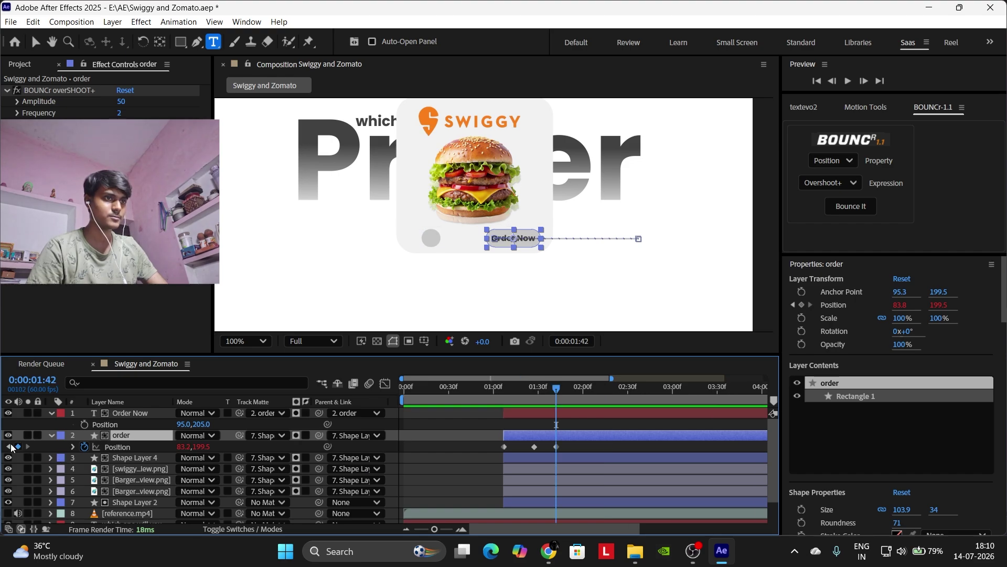
click(148, 413)
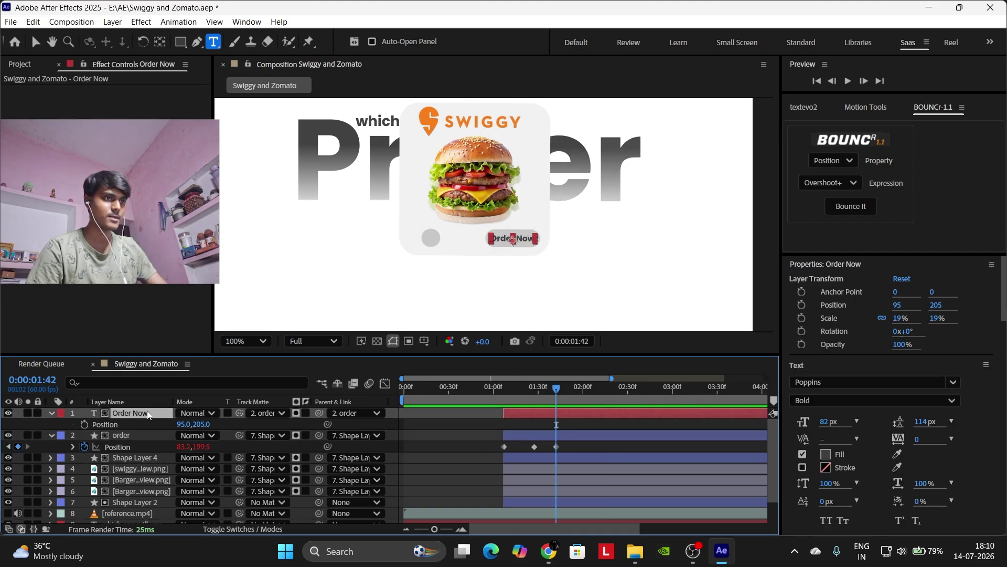
key(t)
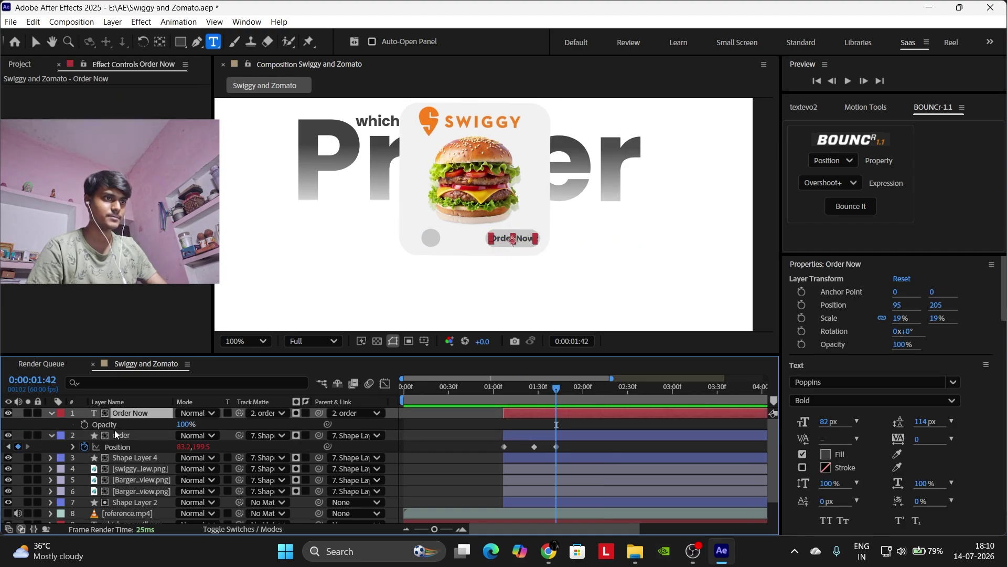
click(84, 424)
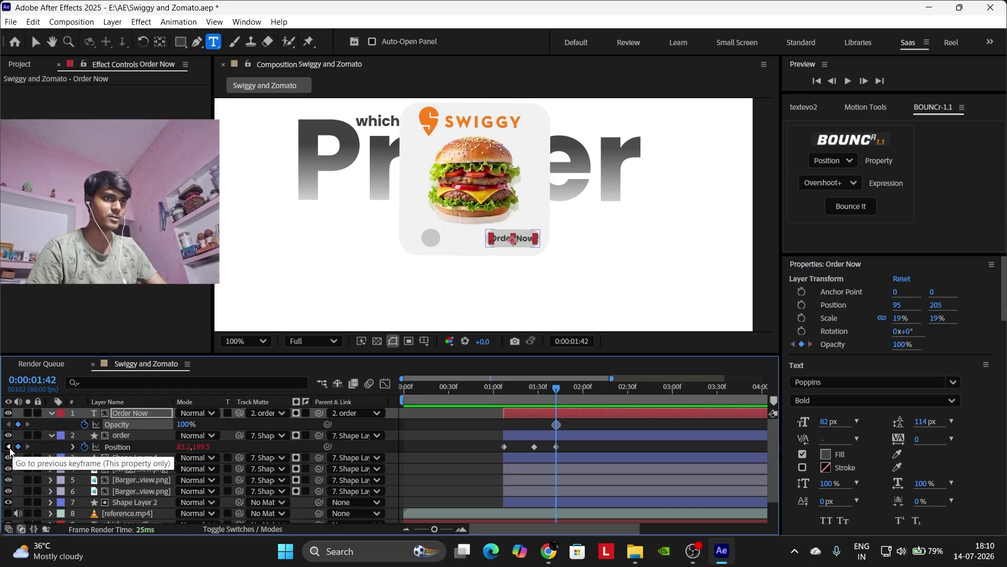
Set the "Order Now" text's opacity to 0% at 0:00:01:07, aligned with the pill's first position keyframe.
click(8, 447)
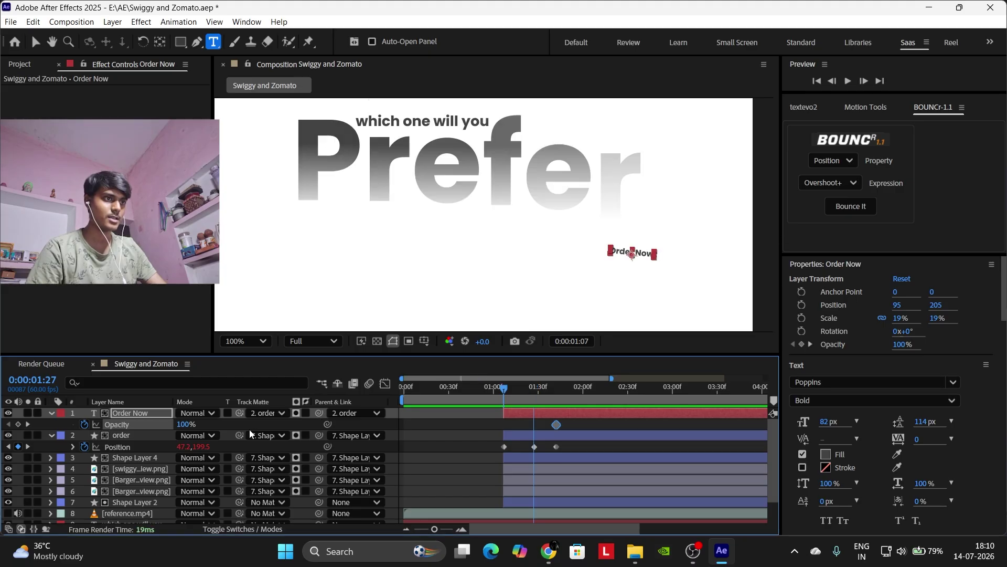
click(183, 424)
text(0)
key(Return)
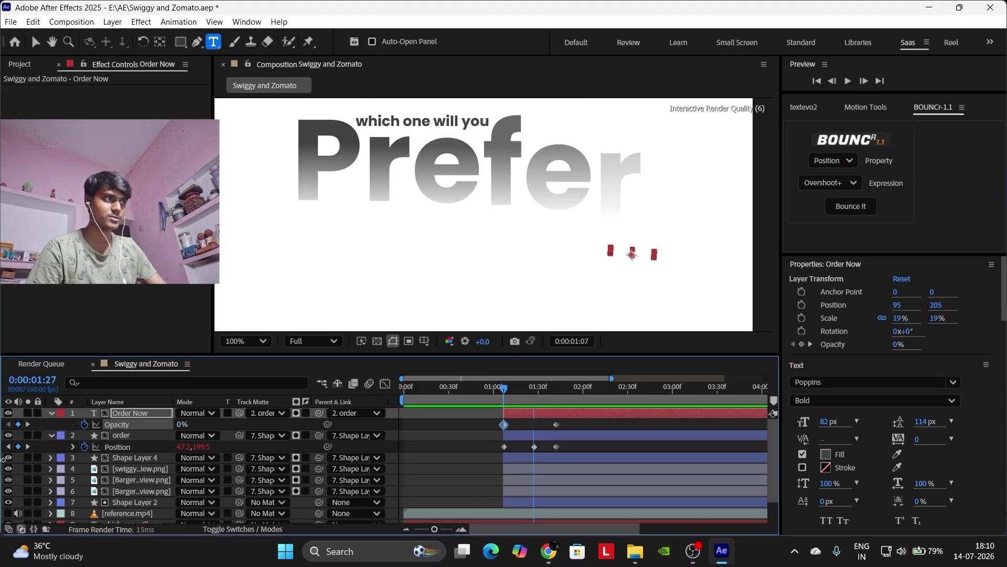
Set the "Order Now" text's opacity to 0% at 0:00:01:27, aligned with the pill's middle position keyframe.
drag(512, 386, 539, 388)
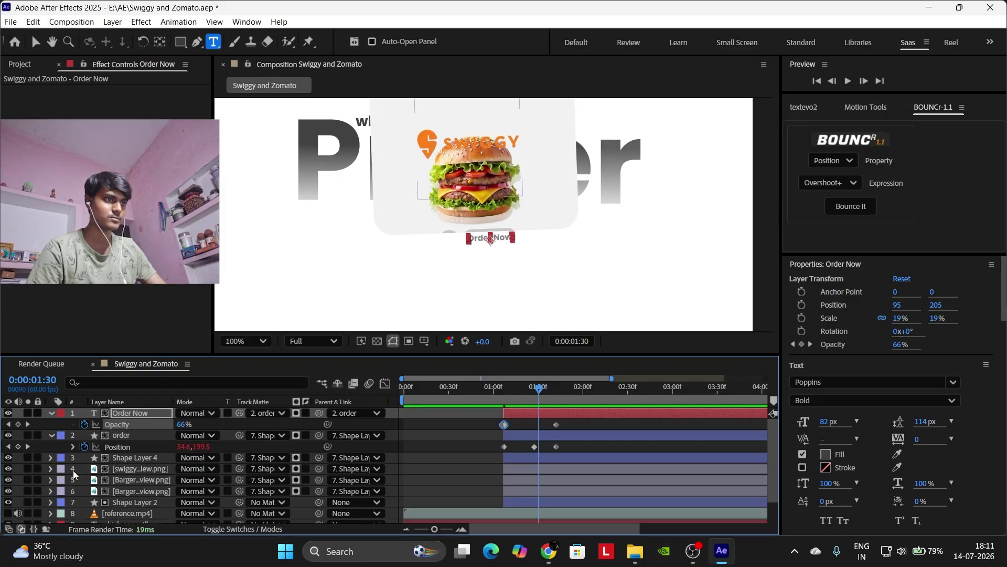
click(10, 424)
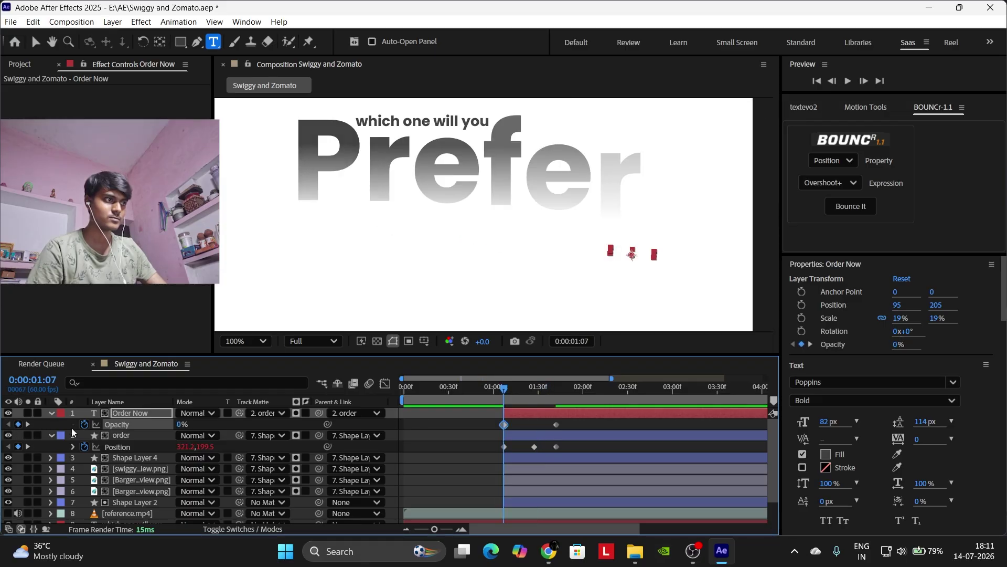
click(28, 447)
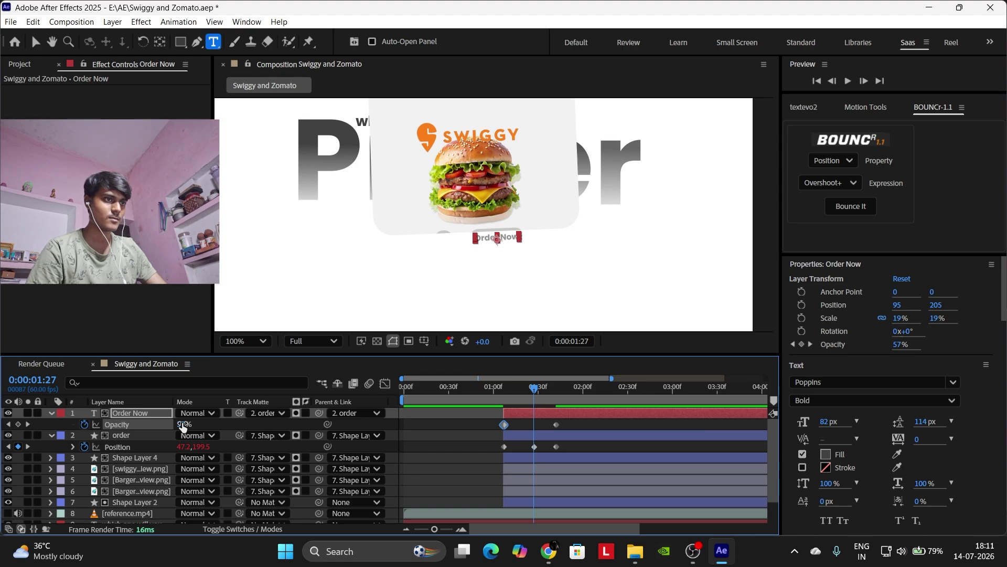
drag(183, 426, 105, 427)
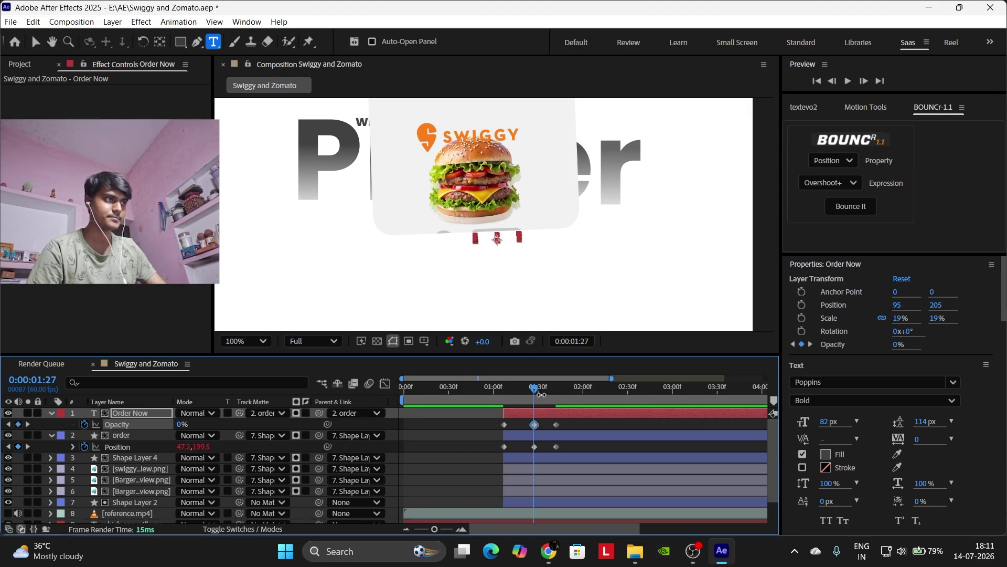
Play back the title and Swiggy card entrance several times to examine how the "Order Now" text fades in with the pill.
drag(542, 394, 580, 387)
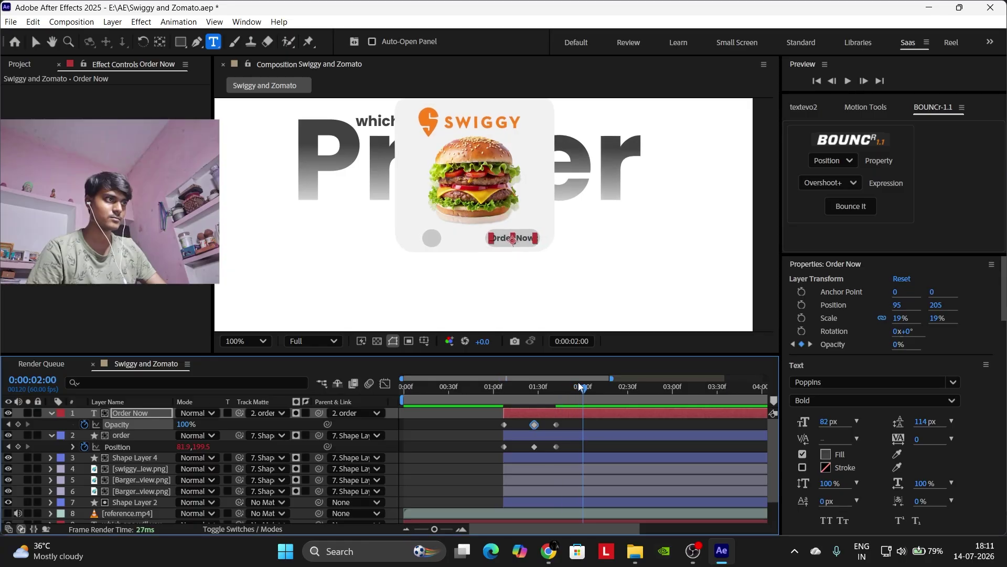
click(481, 387)
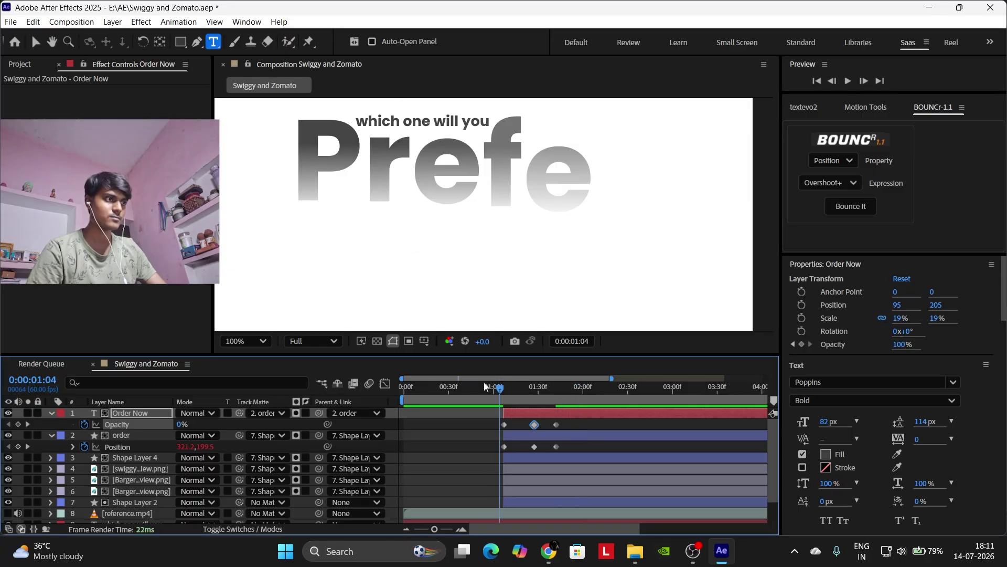
click(493, 449)
key(space)
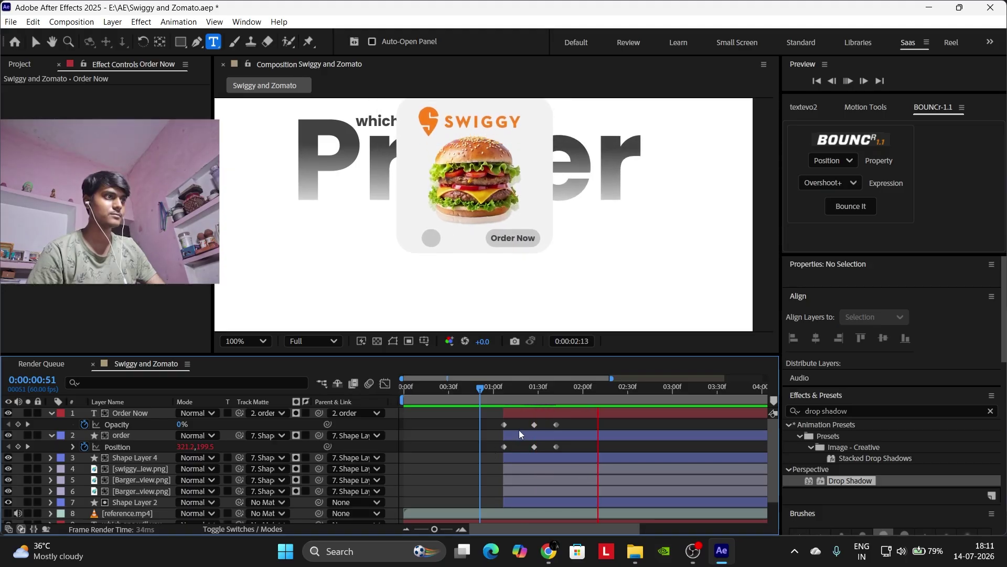
key(space)
click(478, 391)
key(space)
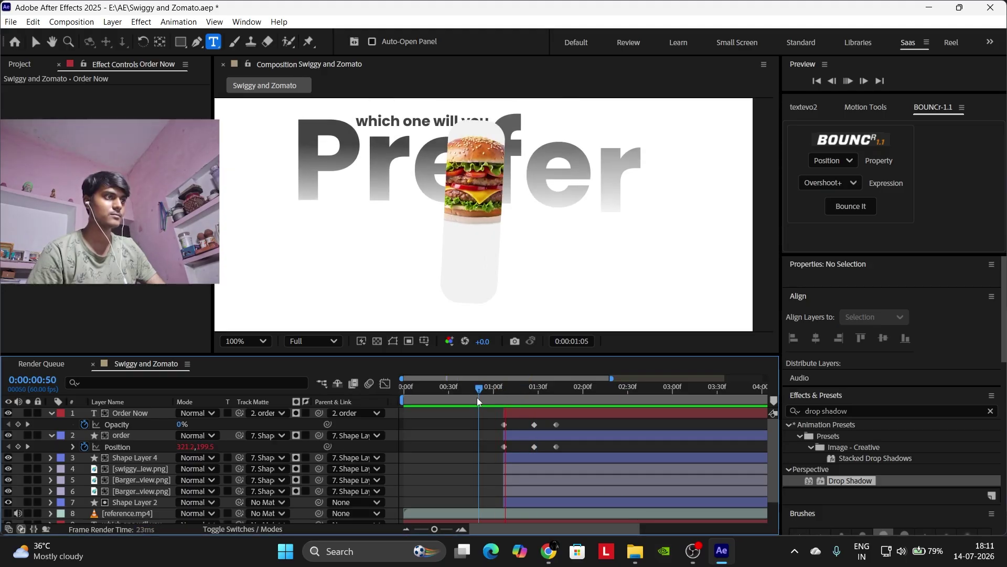
key(space)
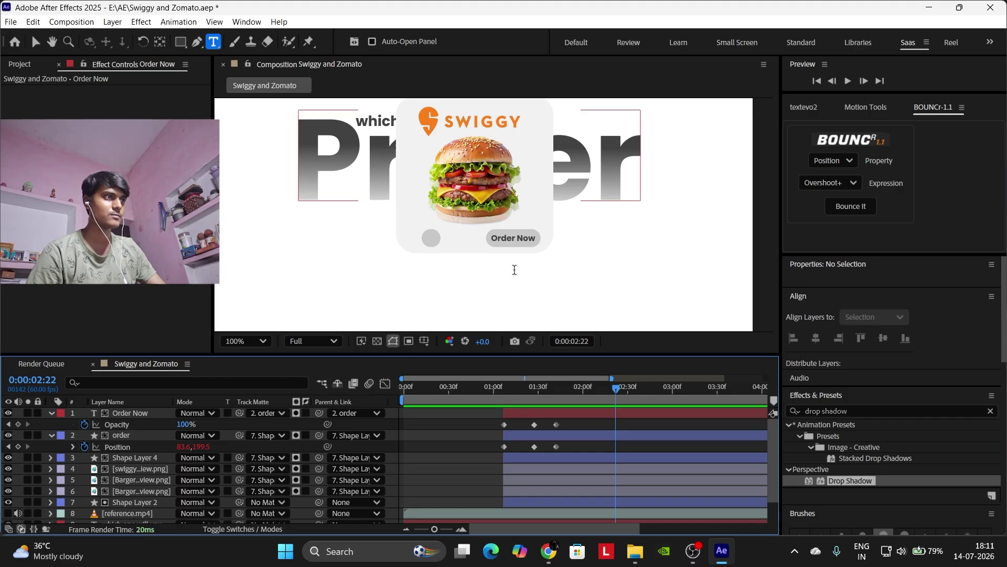
click(404, 390)
key(space)
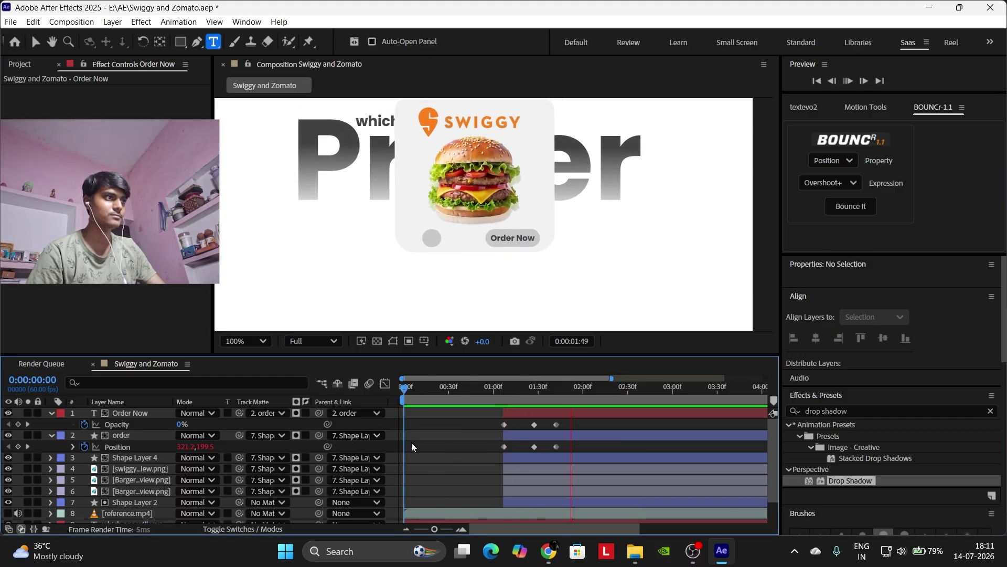
key(space)
click(403, 390)
key(space)
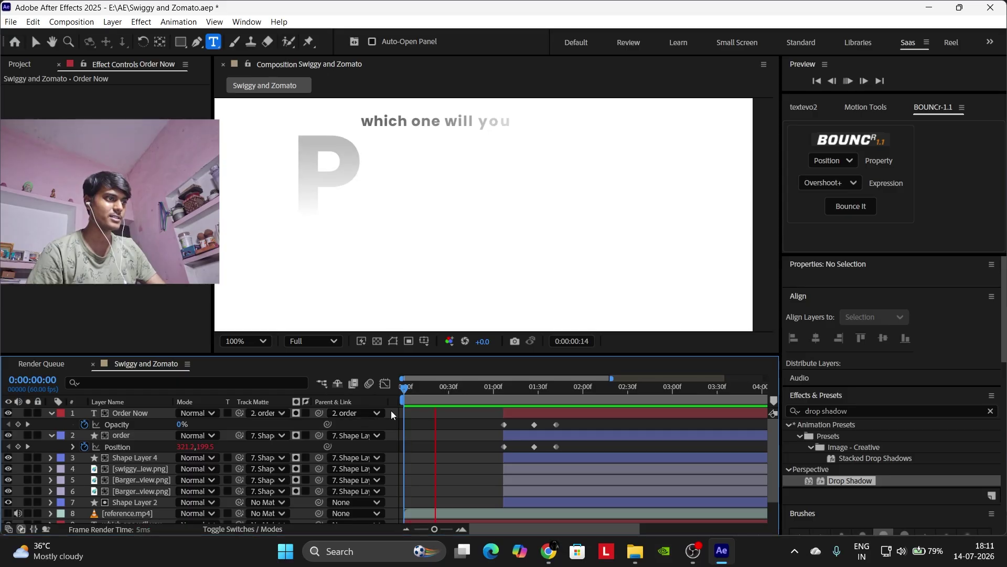
click(474, 388)
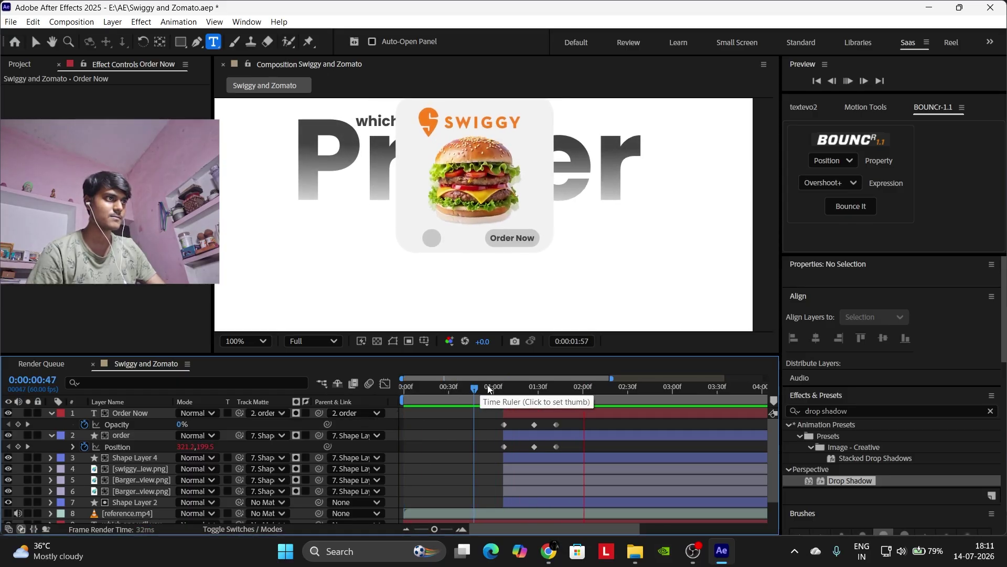
key(space)
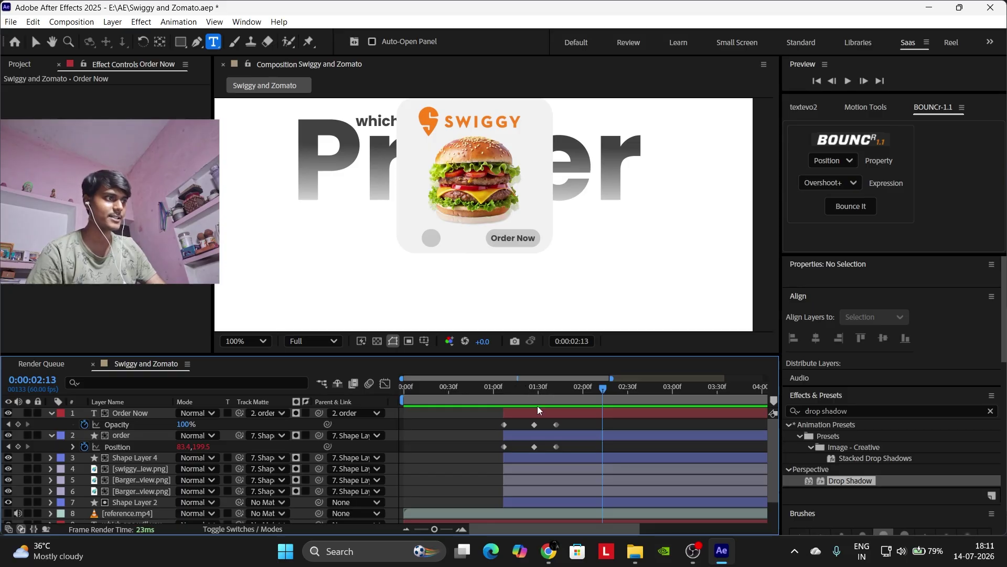
Duplicate the "Order Now" text layer and replace the copy's text with "+".
click(543, 413)
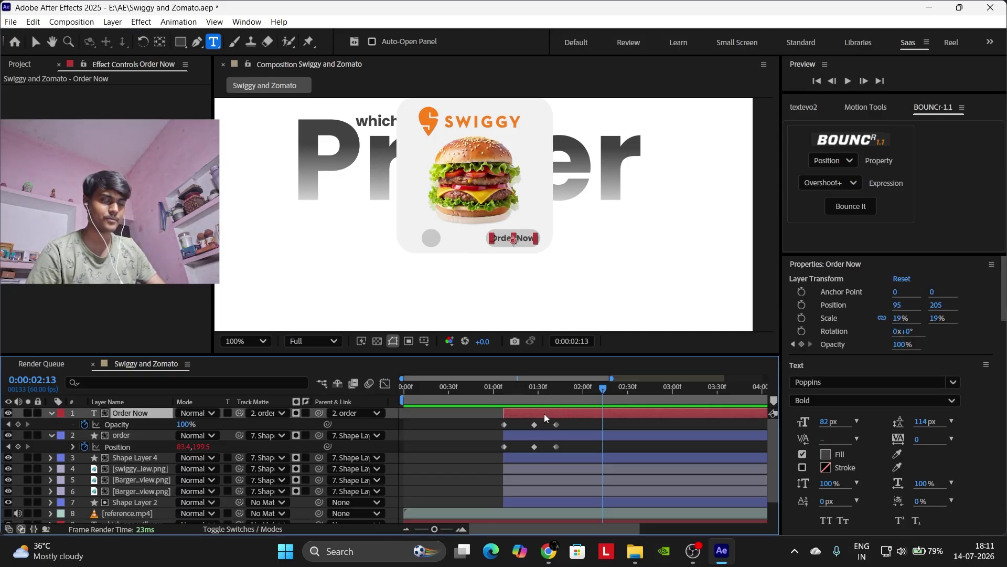
key(ctrl+d)
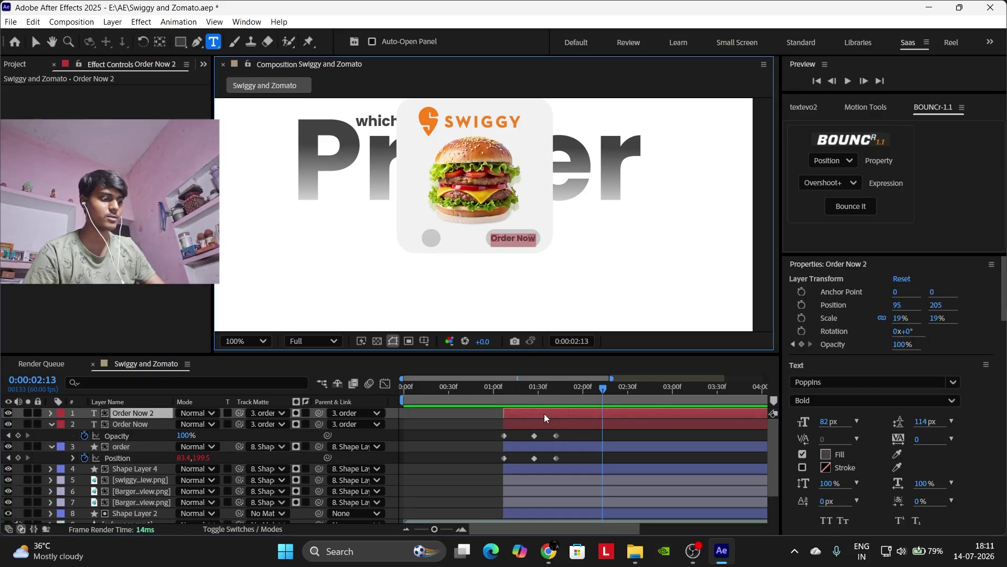
text(+)
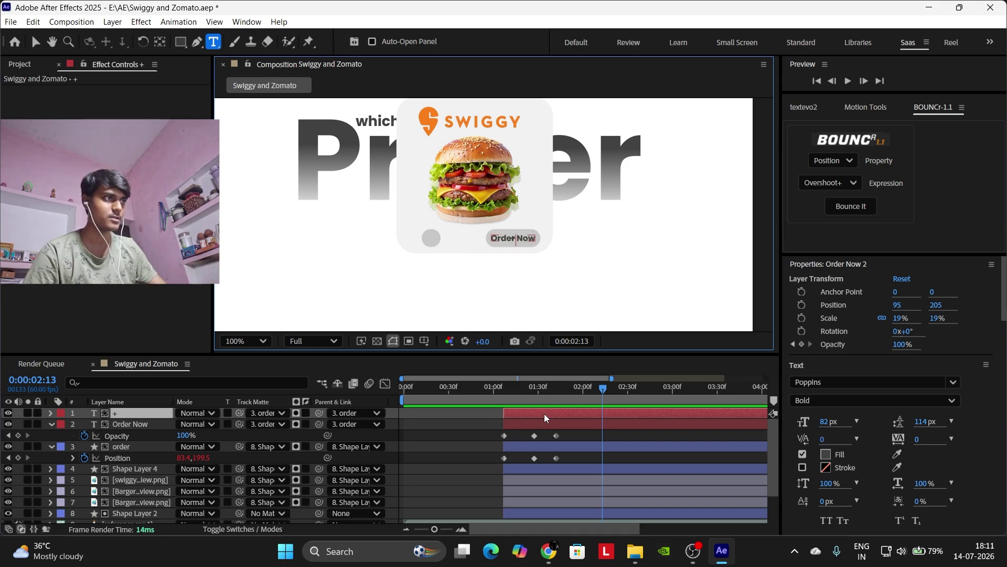
click(604, 429)
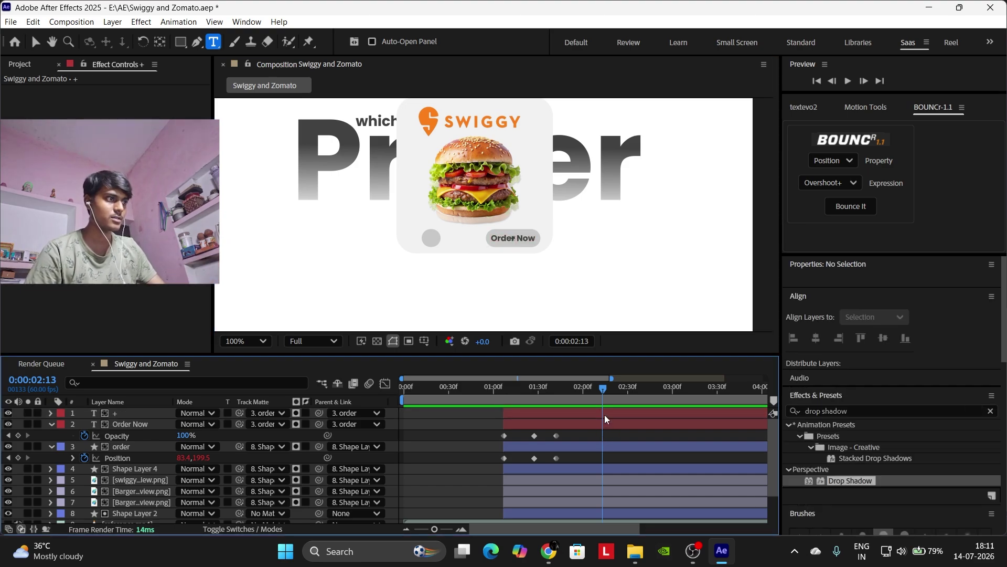
Make Shape Layer 4 both the track matte and the parent of the "+" layer, and turn Shape Layer 4's visibility back on.
key(p)
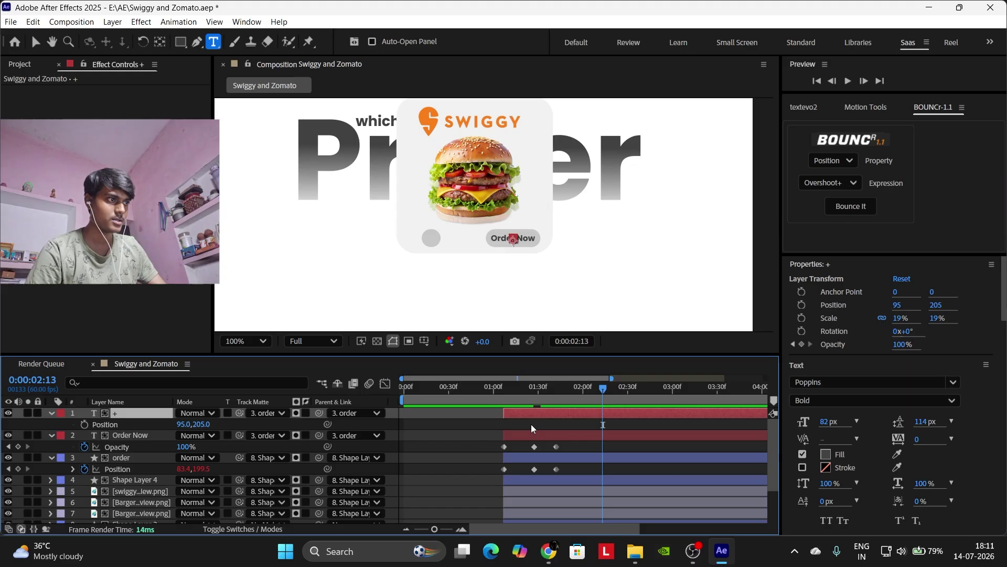
key(p)
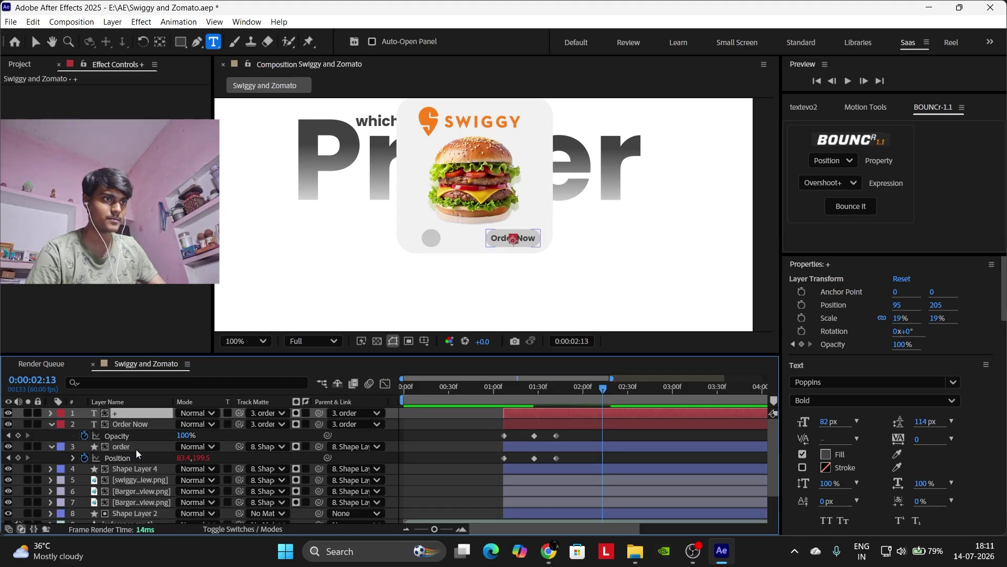
click(135, 468)
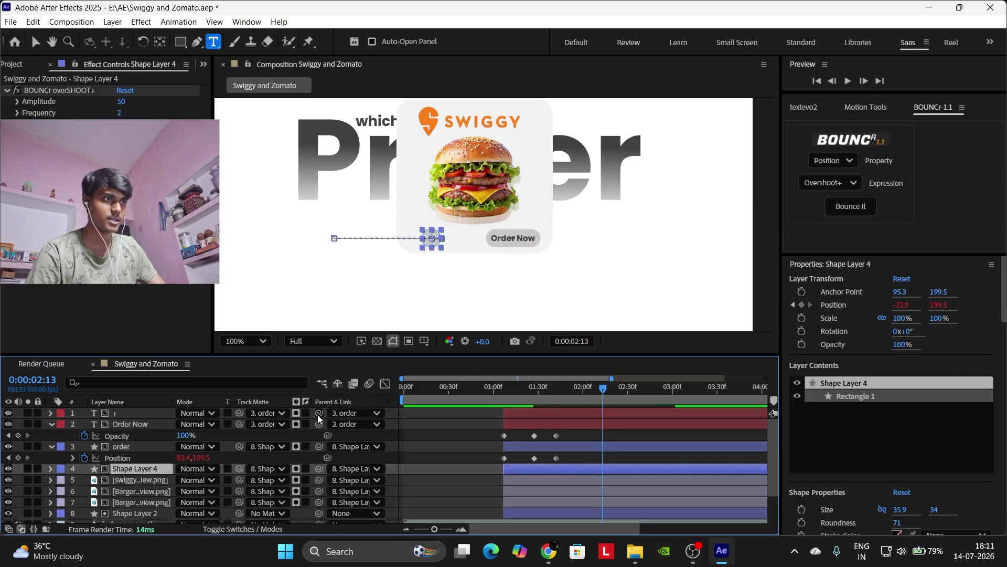
drag(238, 413, 191, 468)
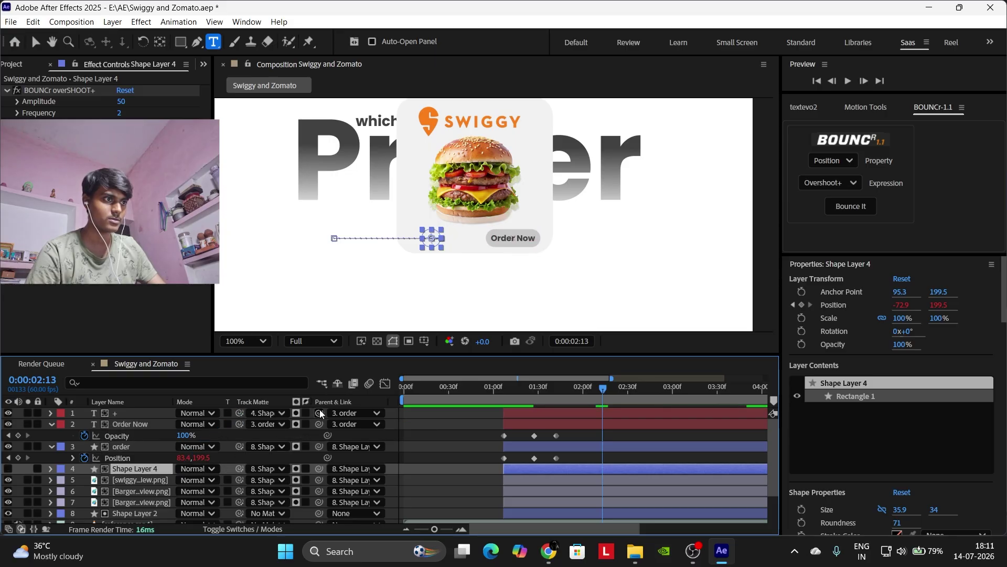
drag(320, 414, 210, 468)
click(8, 468)
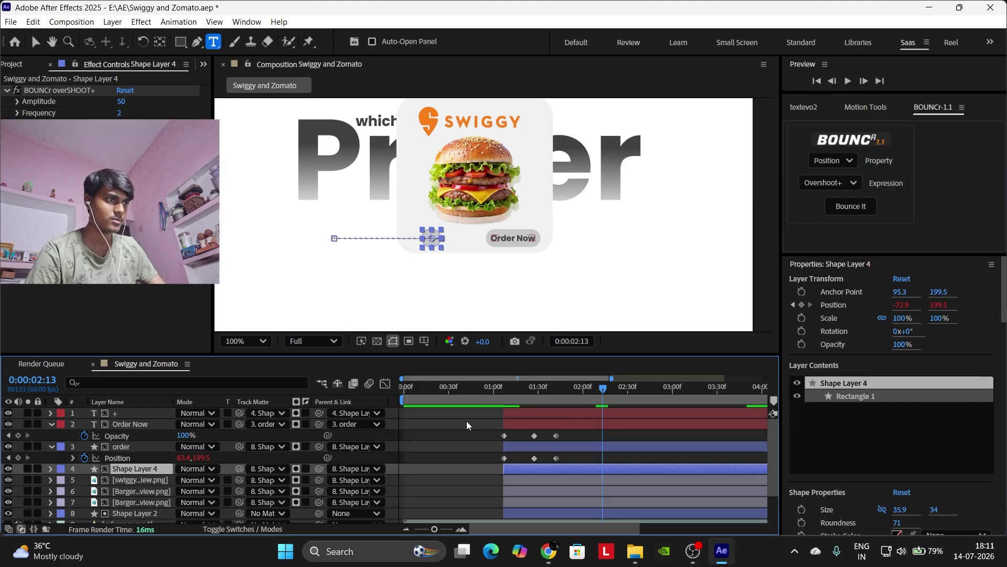
Move the "+" text horizontally onto the small grey circle, setting its X position to 93.3.
click(162, 415)
key(p)
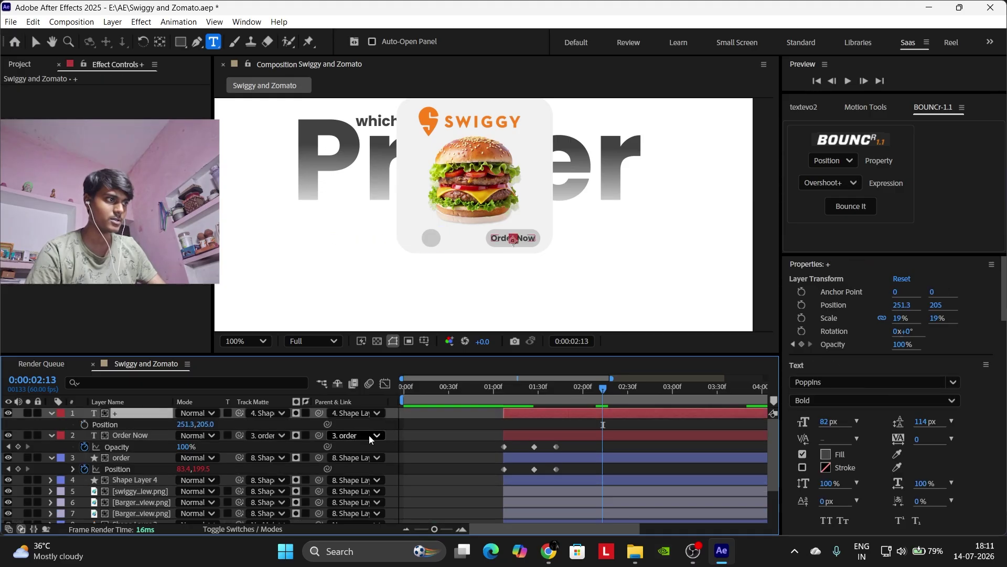
drag(189, 424, 90, 433)
scroll(462, 271, up, 1)
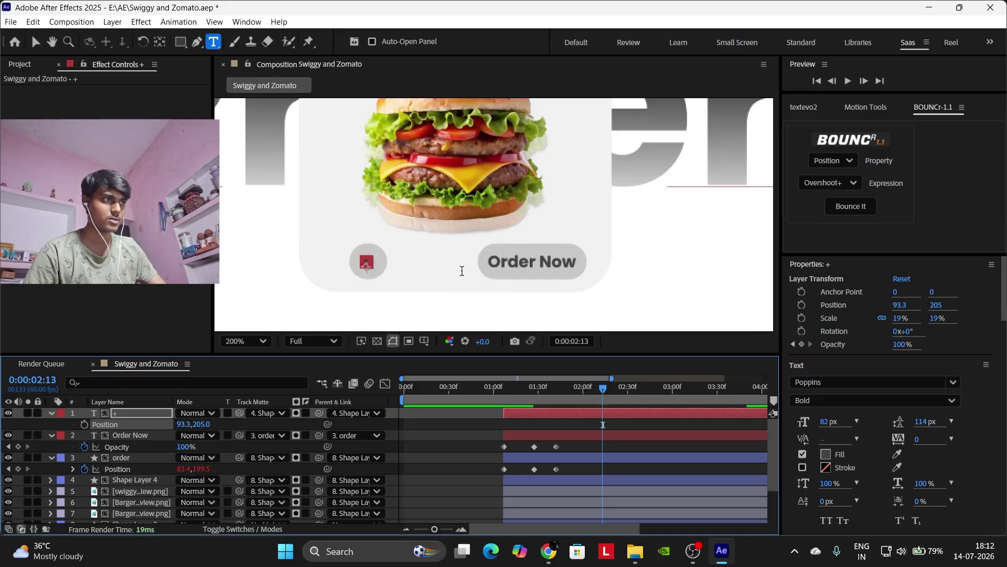
scroll(461, 271, up, 1)
drag(462, 270, 549, 169)
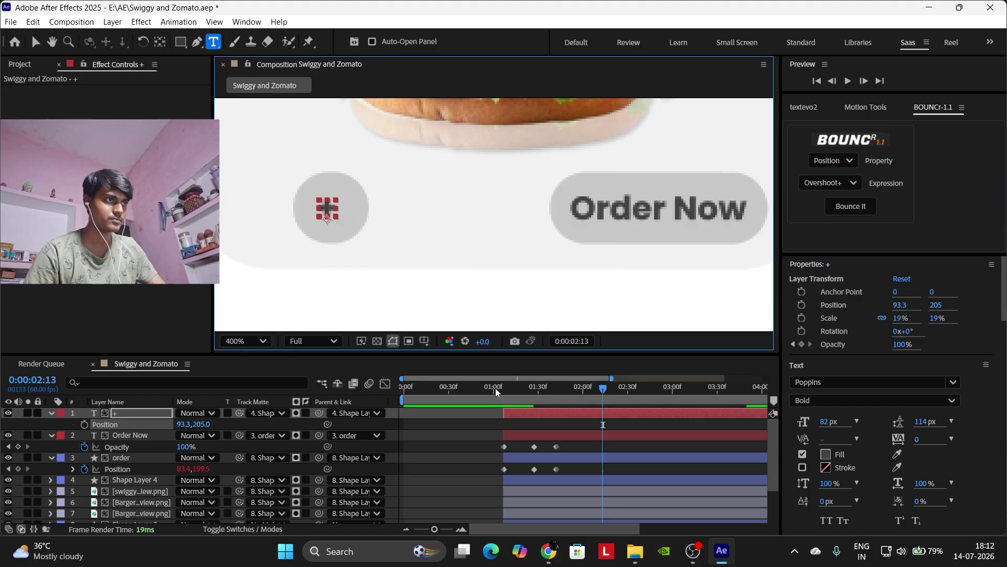
click(468, 443)
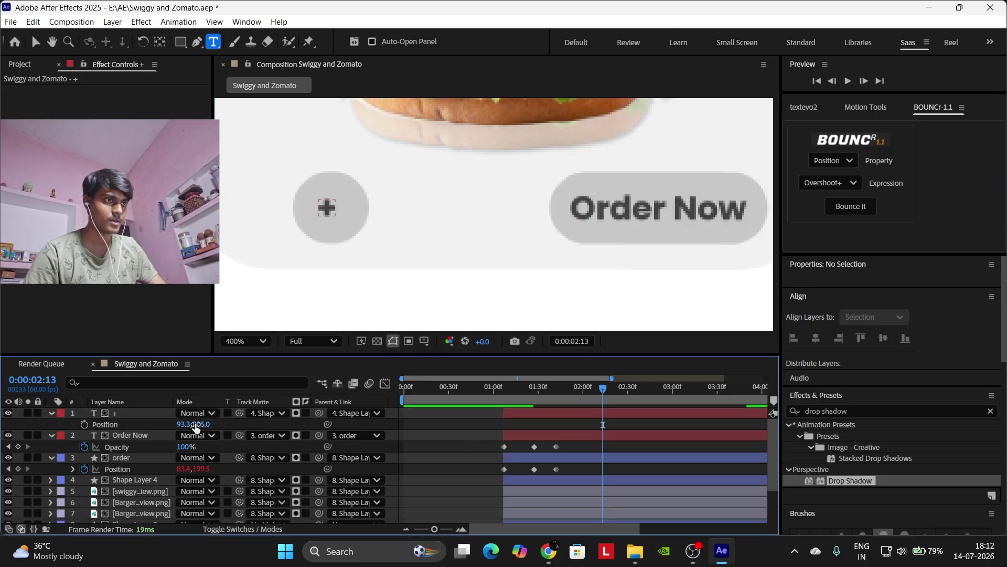
click(143, 414)
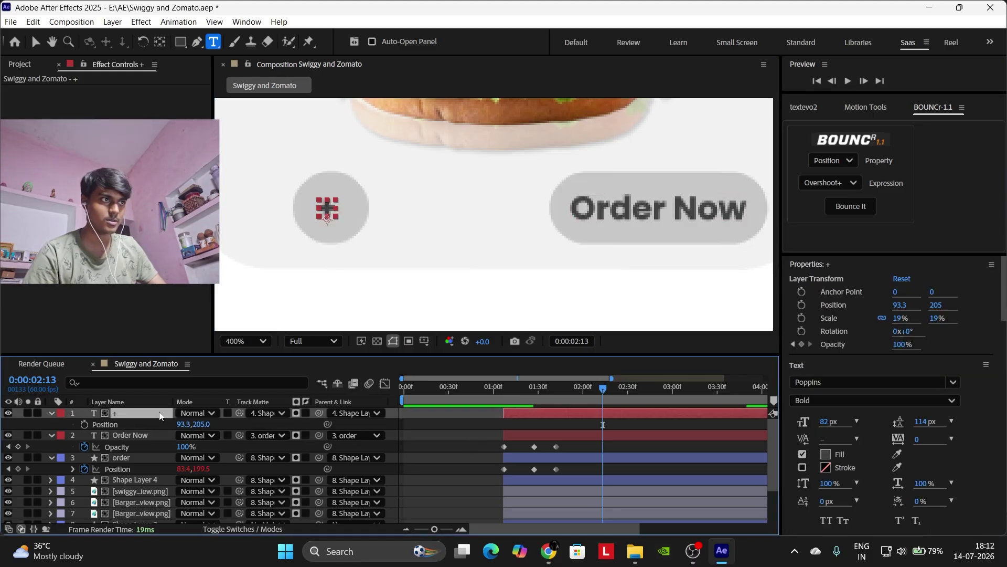
Scale the "+" text uniformly to 44% and centre its anchor point on the glyph.
drag(195, 425, 205, 425)
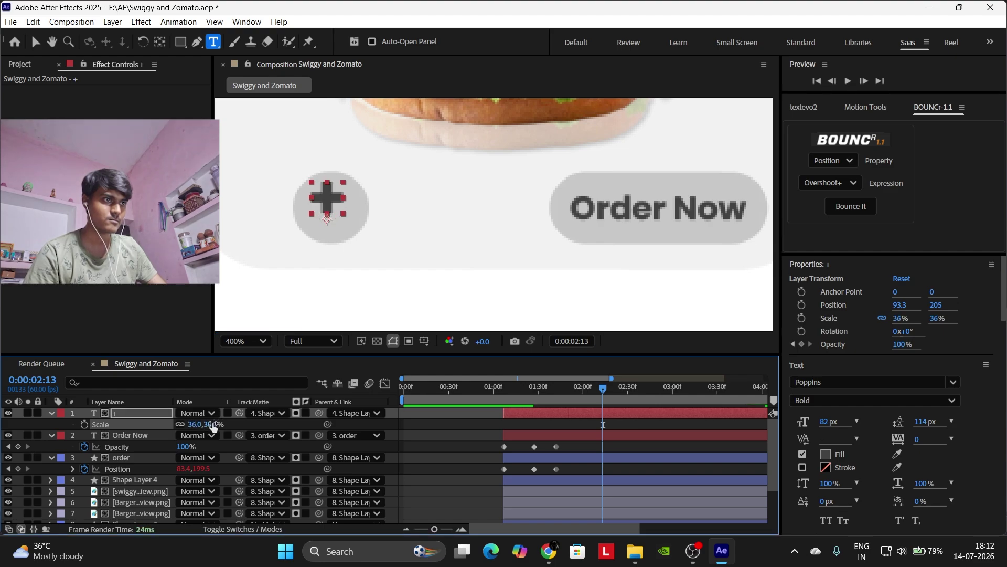
scroll(866, 465, down, 3)
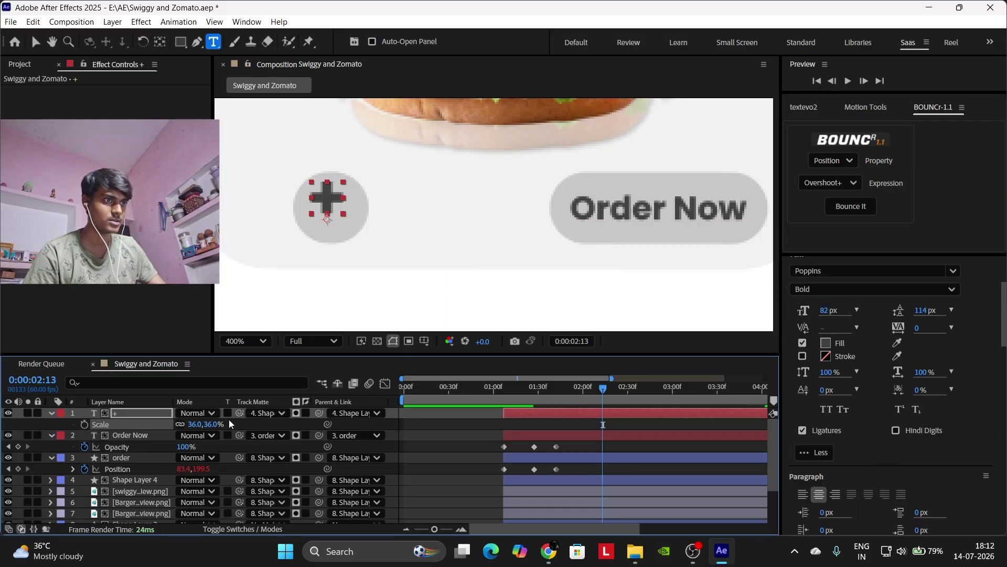
drag(216, 430, 219, 429)
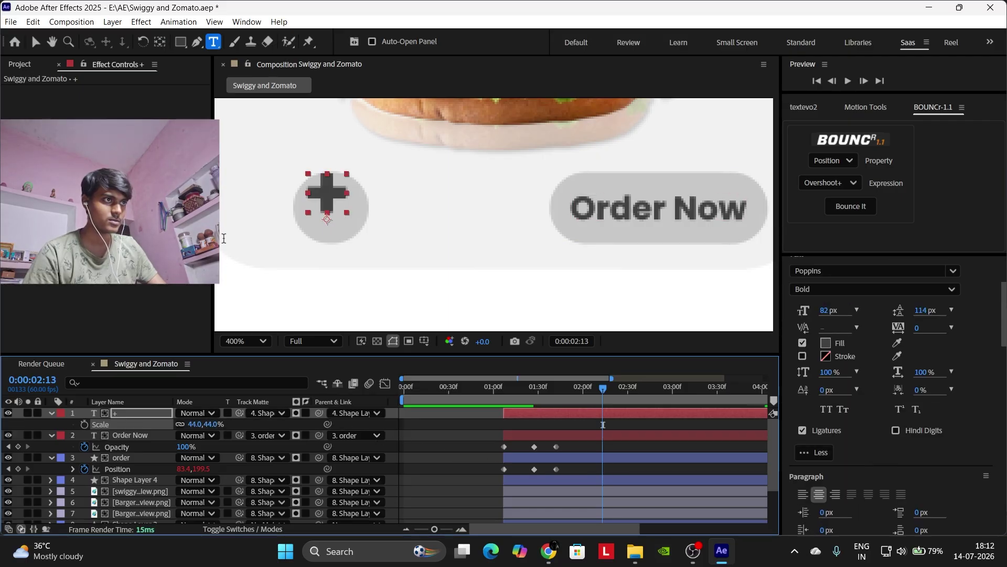
click(160, 42)
key(ctrl+alt+Home)
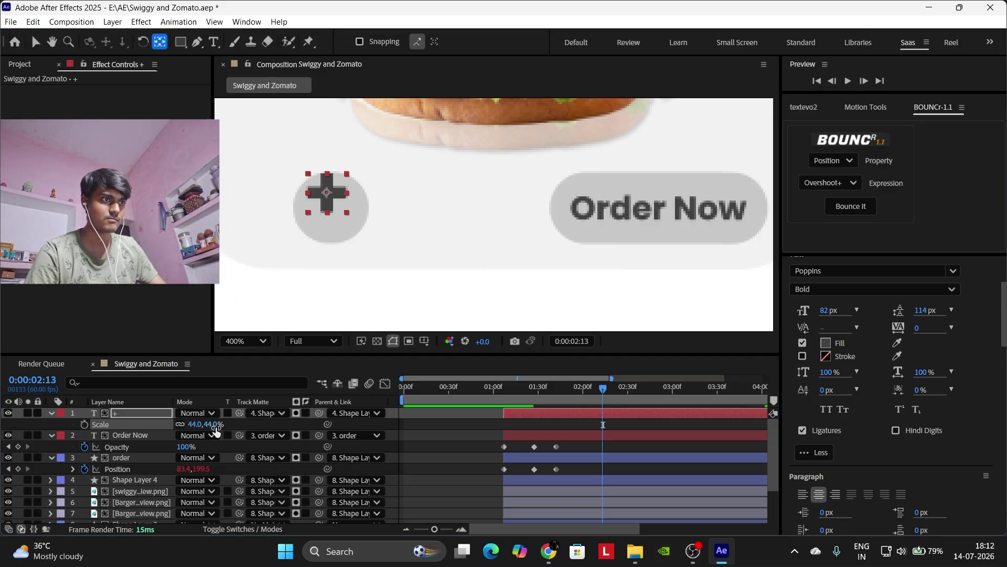
Centre the "+" text in the small grey circle by setting its position to 95.3, 199.4.
key(p)
drag(209, 424, 185, 423)
click(457, 436)
key(ctrl+5)
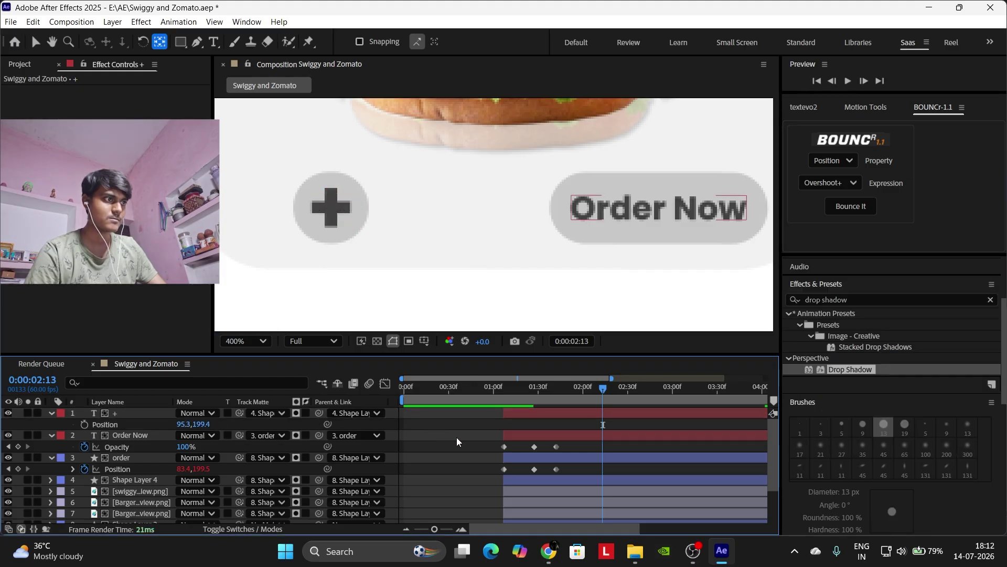
Fit the whole composition in view and play it from the start to check the "+" and "Order Now" button animation.
click(262, 342)
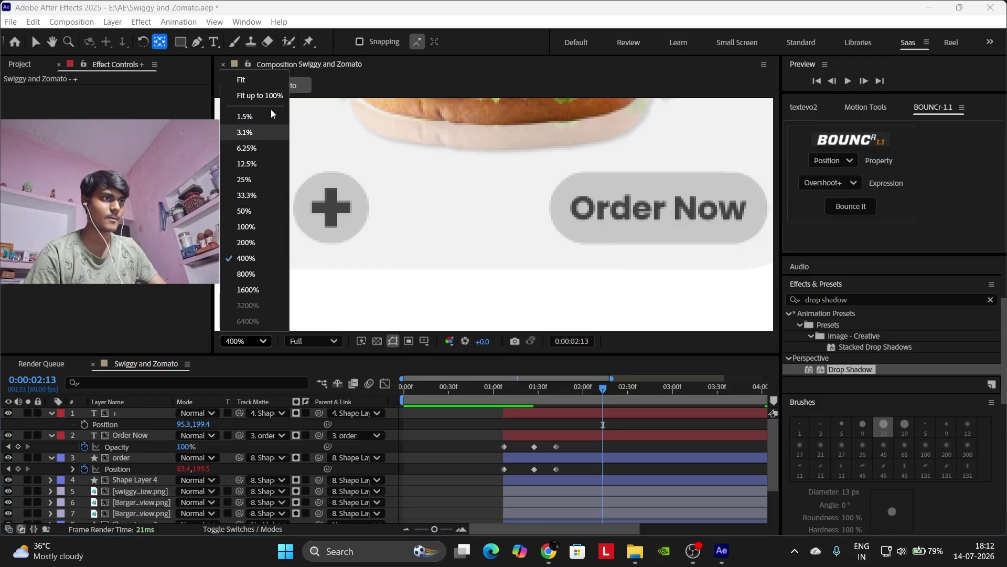
click(257, 95)
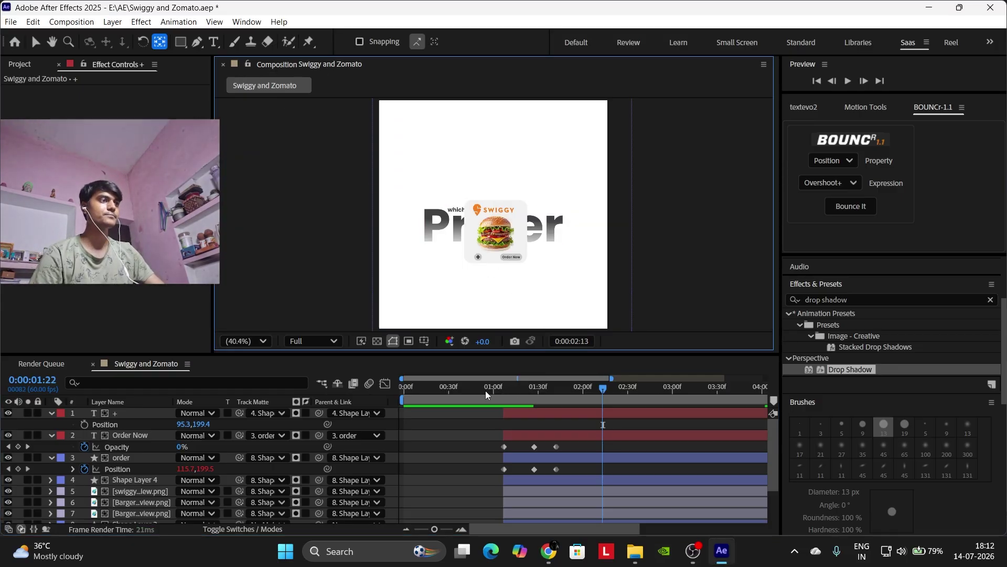
key(Home)
key(space)
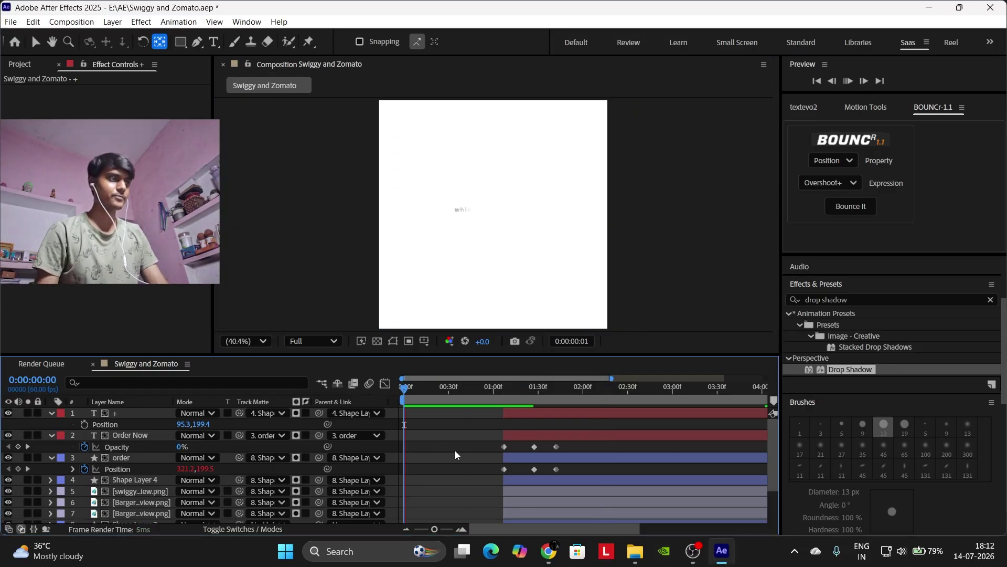
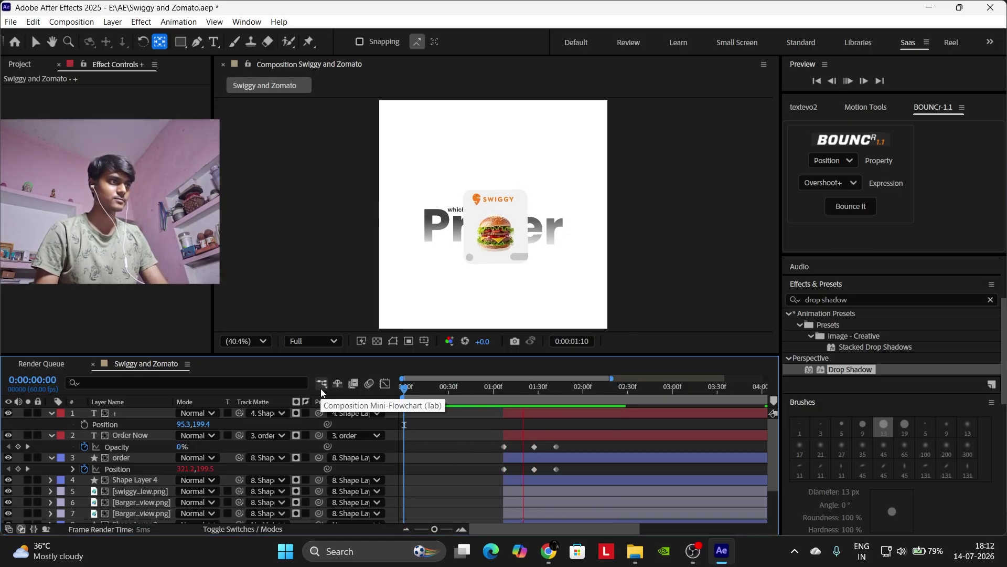
click(558, 375)
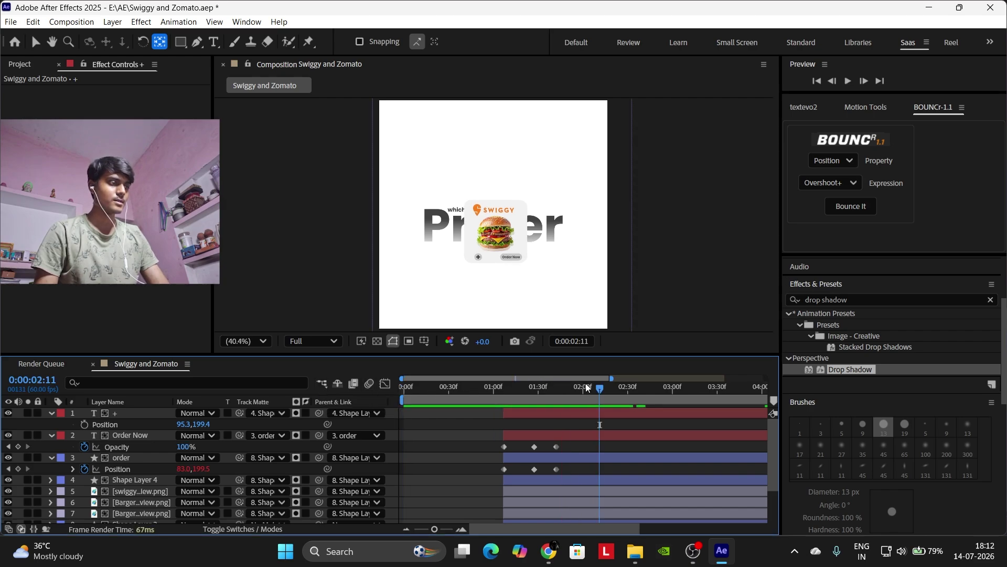
key(u)
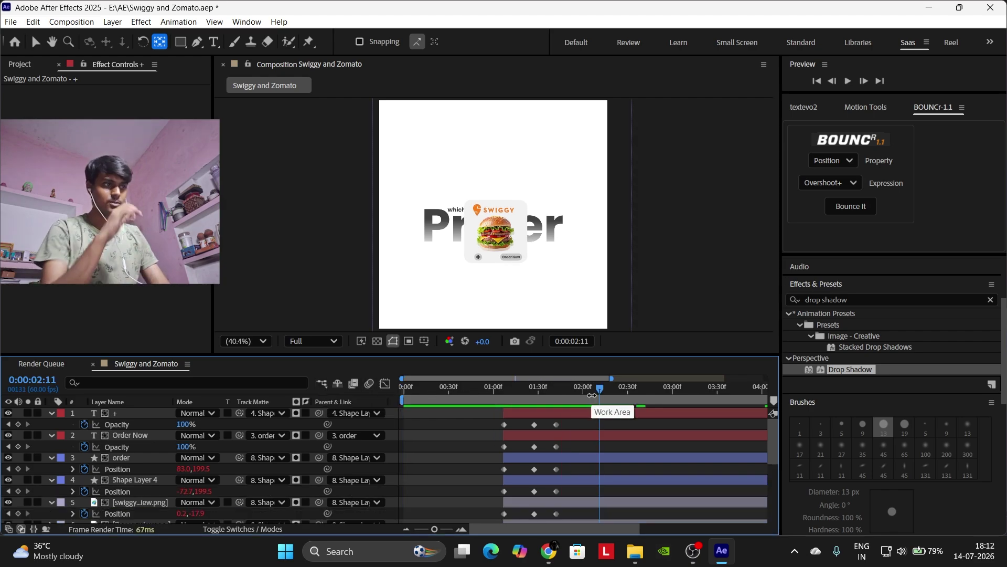
key(u)
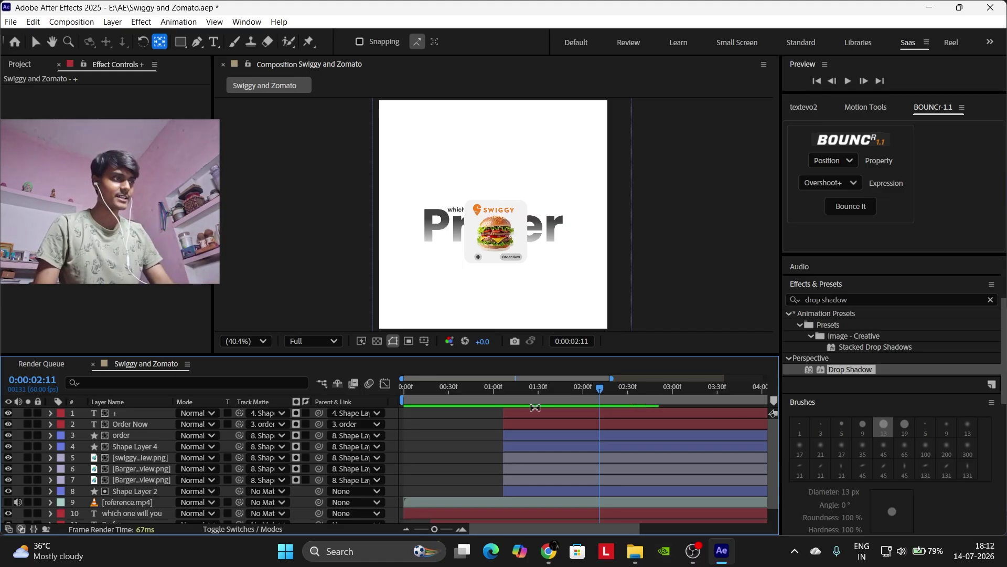
Show the reference.mp4 layer and move all layers from "+" through Shape Layer 2 beneath it in the stack.
scroll(444, 443, down, 2)
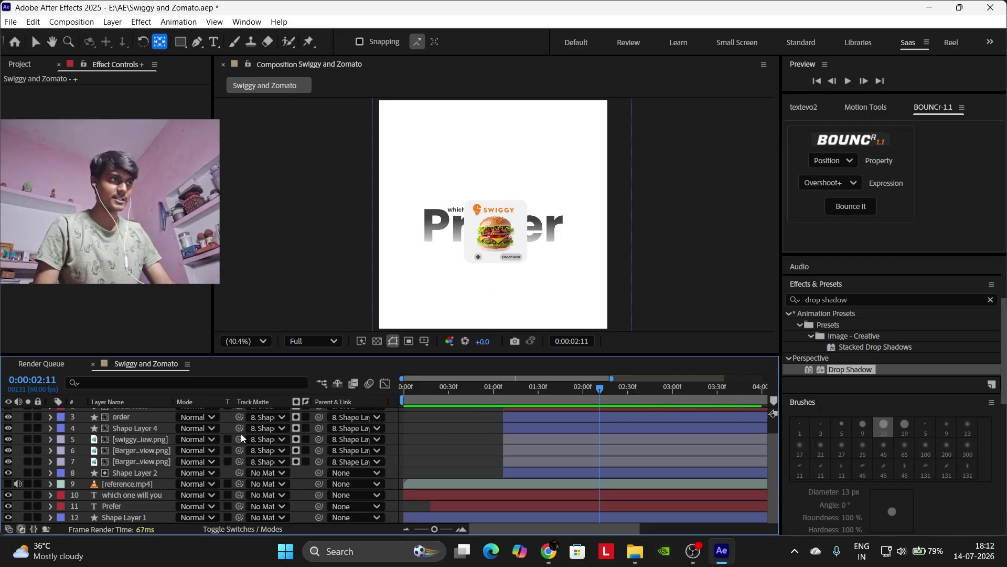
click(7, 483)
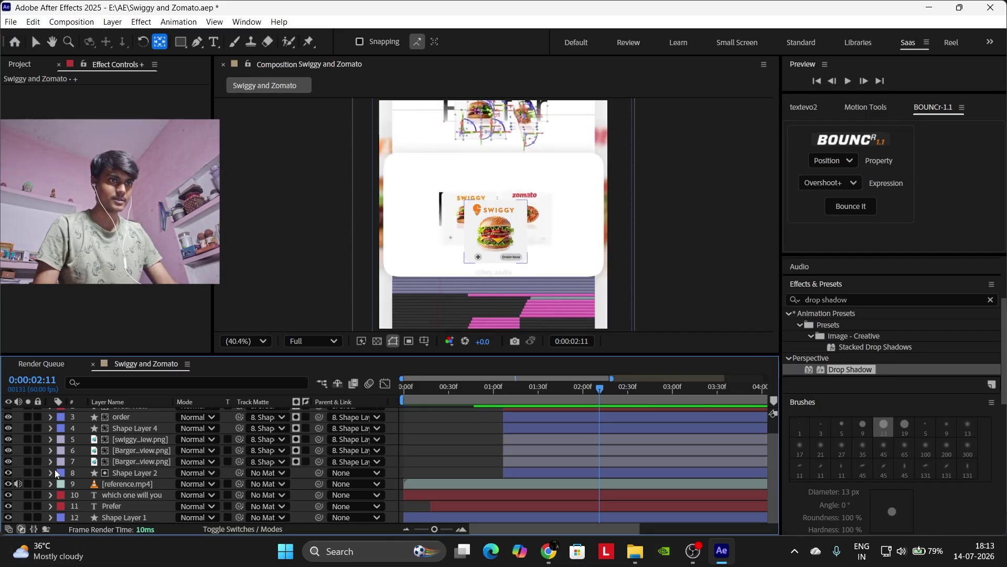
click(127, 475)
scroll(129, 462, up, 2)
shift+click(133, 413)
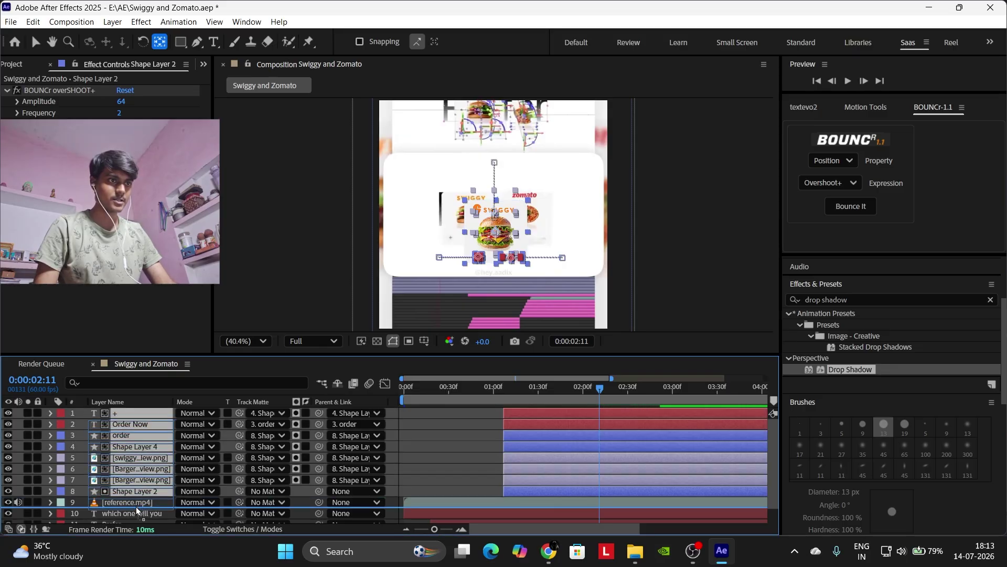
key(ctrl+[)
click(474, 453)
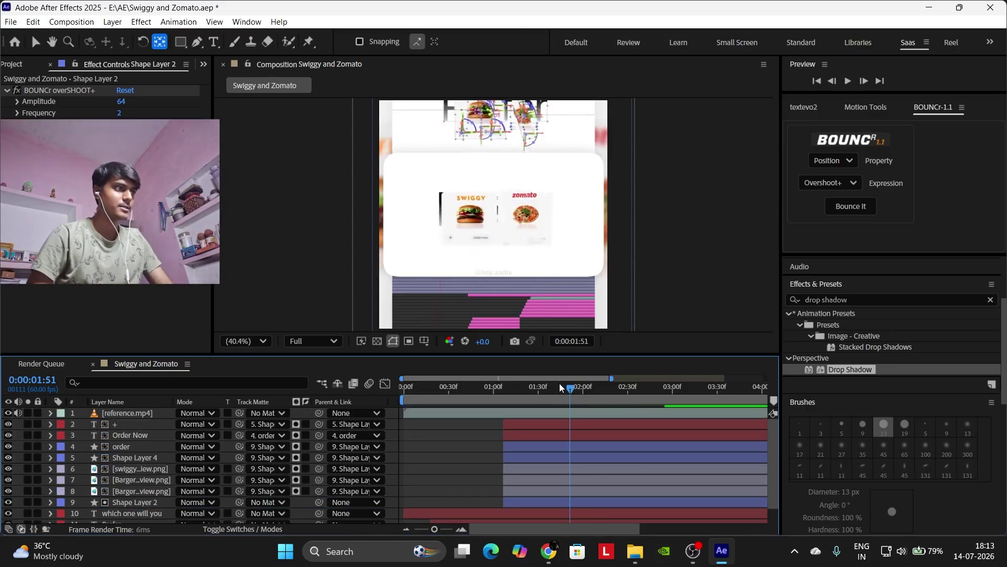
Scrub through the reference video to examine how the Swiggy and Zomato cards separate, and hide the reference.mp4 layer.
mouse_move(559, 386)
mouse_down()
mouse_move(515, 392)
mouse_move(558, 388)
mouse_move(547, 389)
mouse_up()
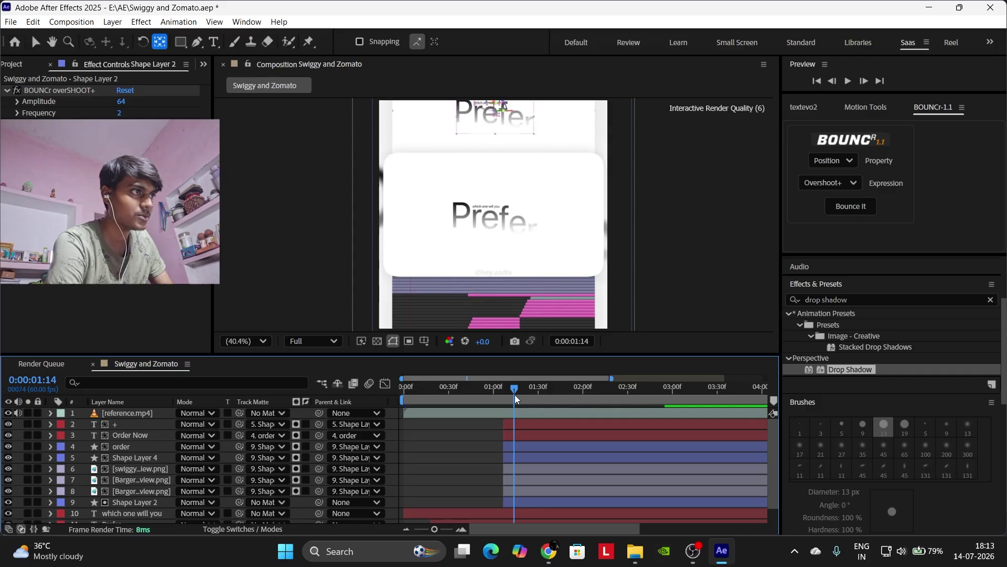
drag(514, 395, 656, 369)
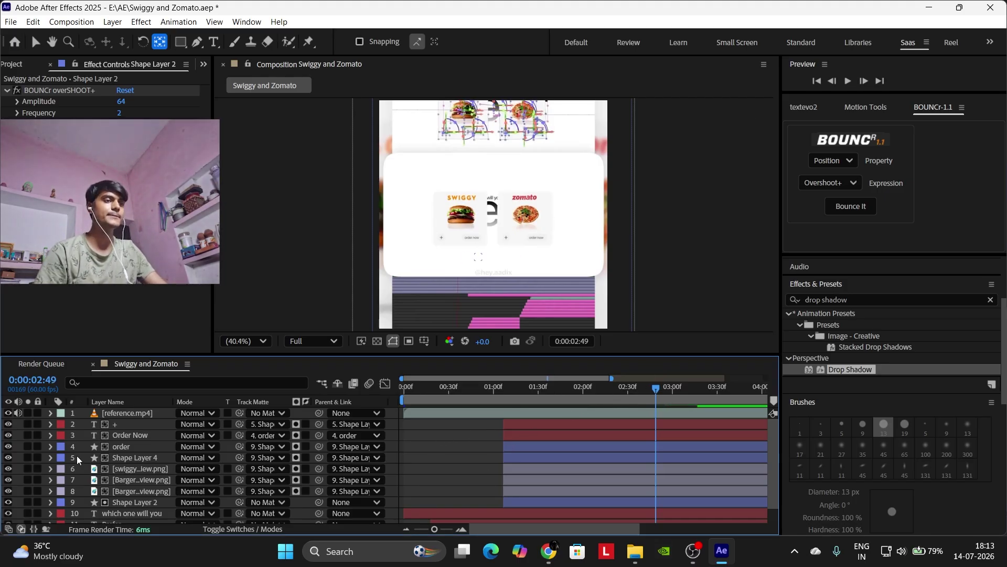
click(8, 413)
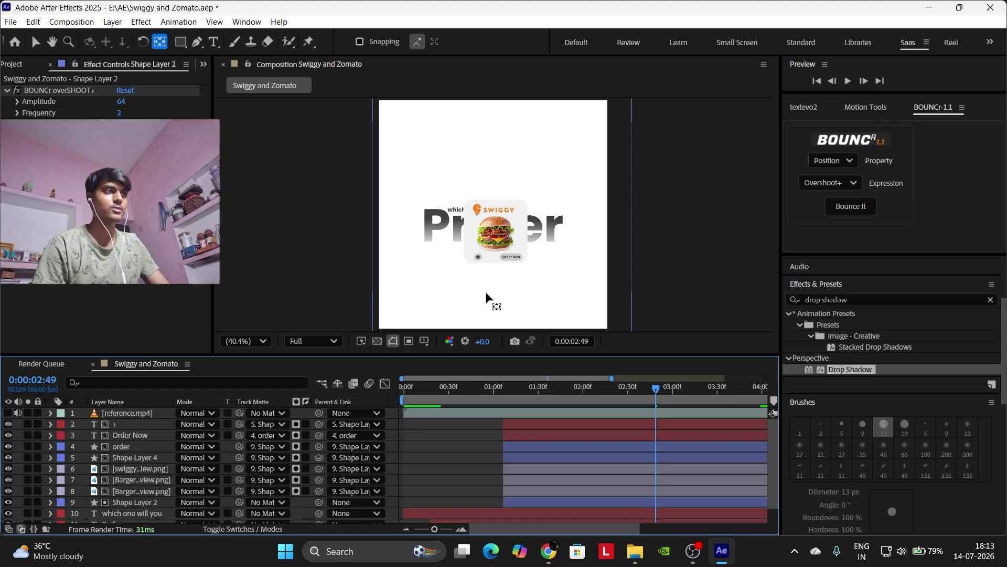
Reveal Shape Layer 2's keyframes and play back the Swiggy card entrance to check when it settles.
drag(557, 393, 597, 400)
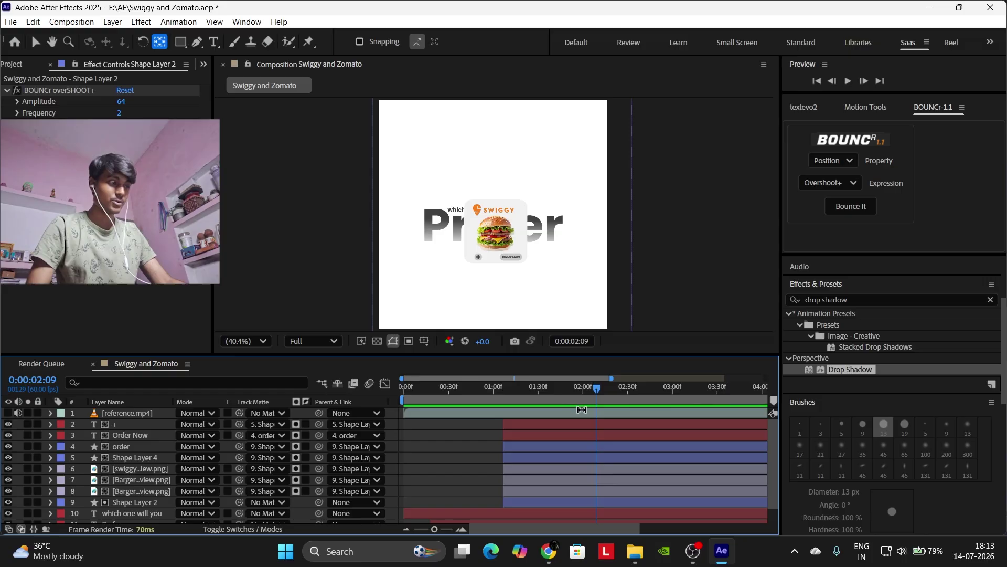
click(562, 505)
key(u)
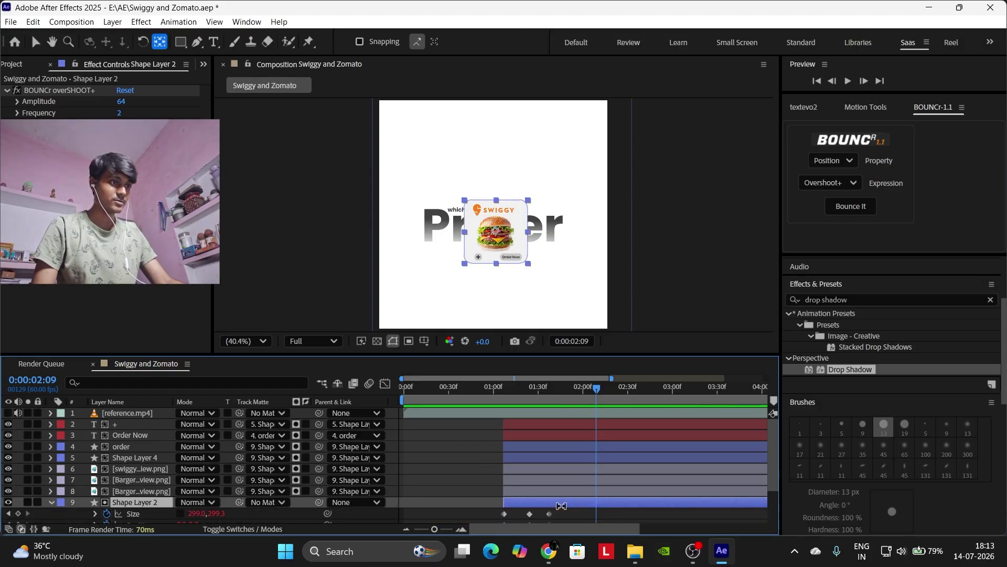
scroll(589, 453, down, 3)
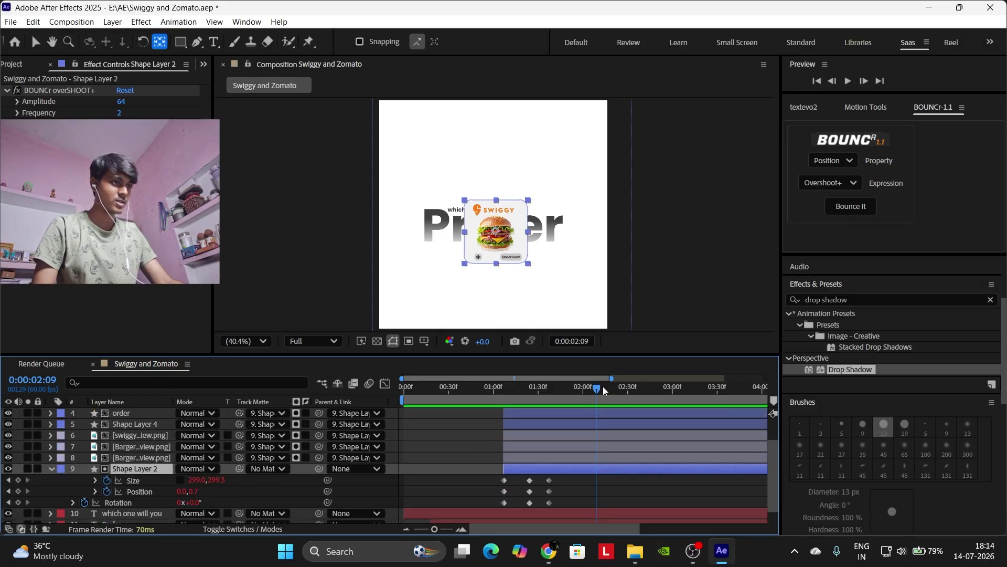
drag(603, 386, 514, 388)
key(space)
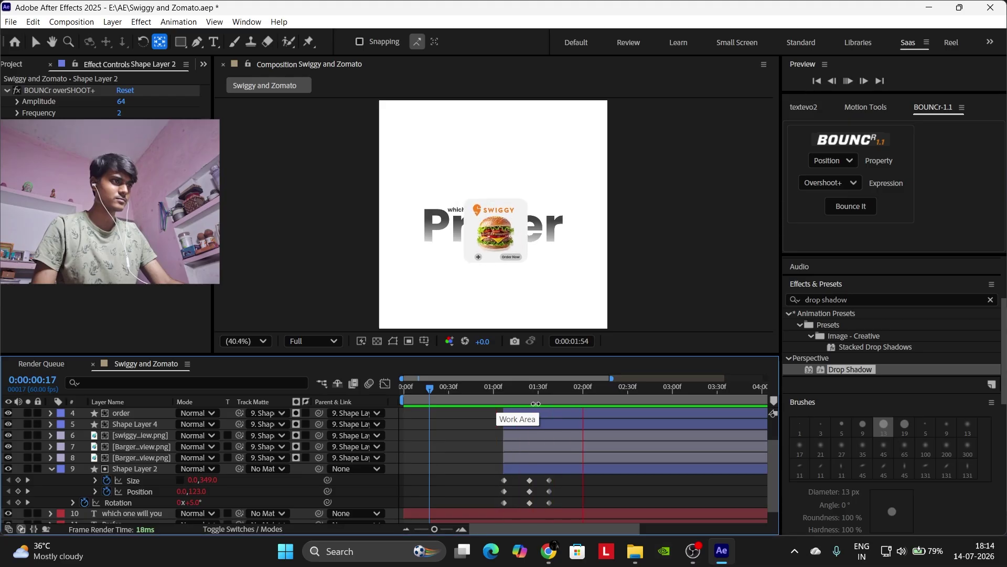
key(space)
Collapse the layers' properties and add a Position keyframe to Shape Layer 2 at 0:02:09.
key(ctrl+a)
key(p)
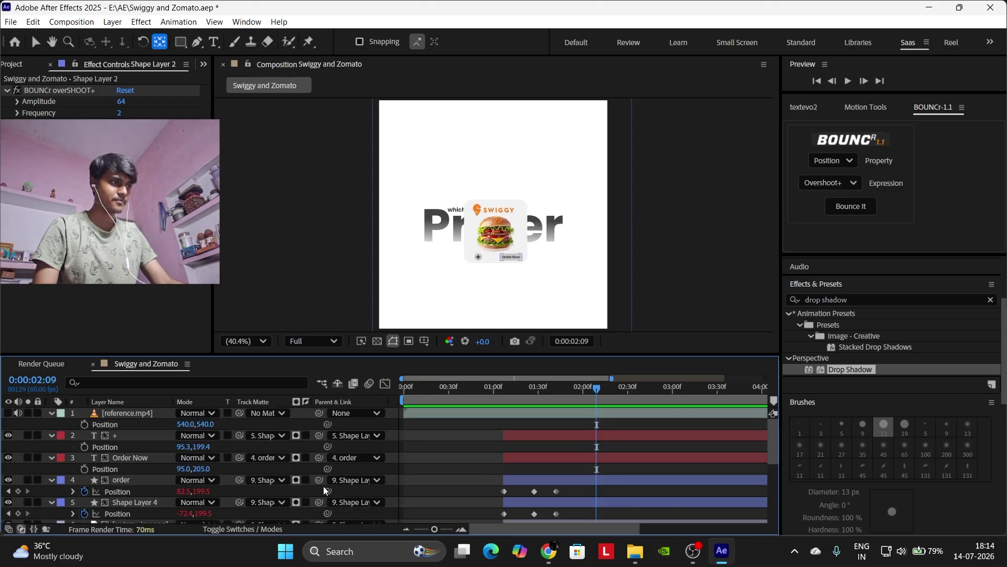
key(p)
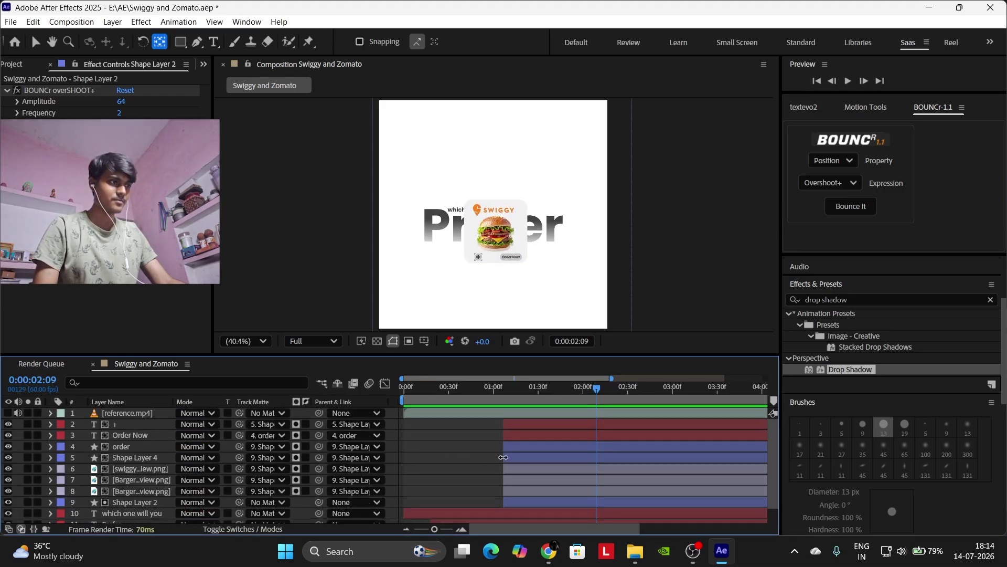
click(618, 503)
key(p)
scroll(117, 482, down, 1)
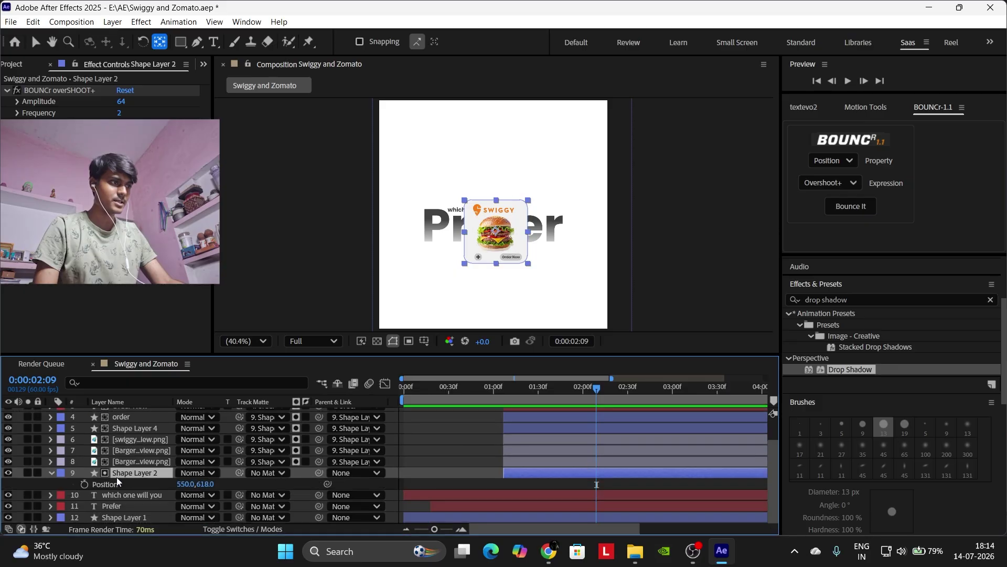
click(85, 483)
Move the Swiggy card left at 0:02:29 by setting Shape Layer 2's X position to 338, adding a second keyframe.
drag(599, 392, 628, 389)
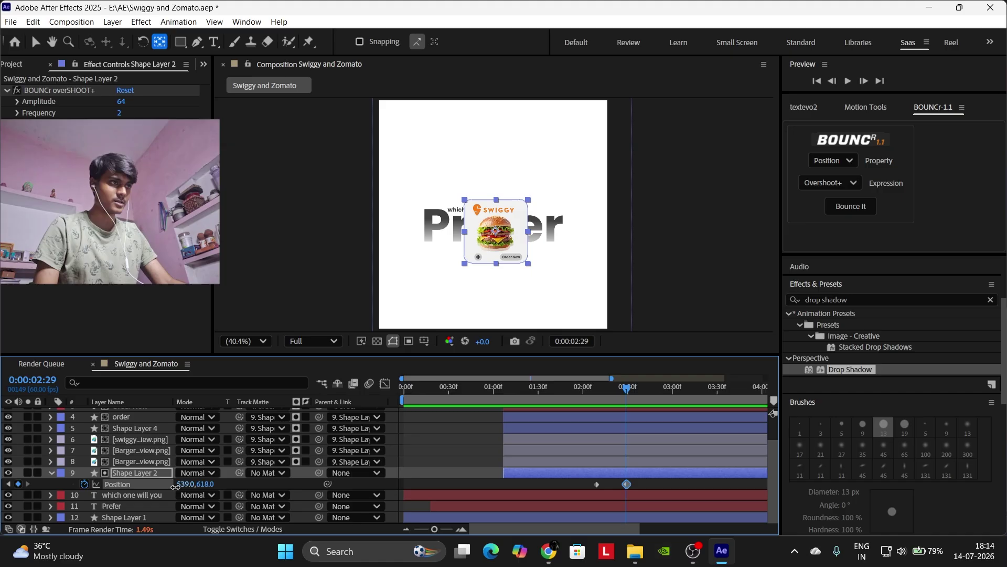
drag(183, 484, 44, 484)
scroll(635, 468, up, 3)
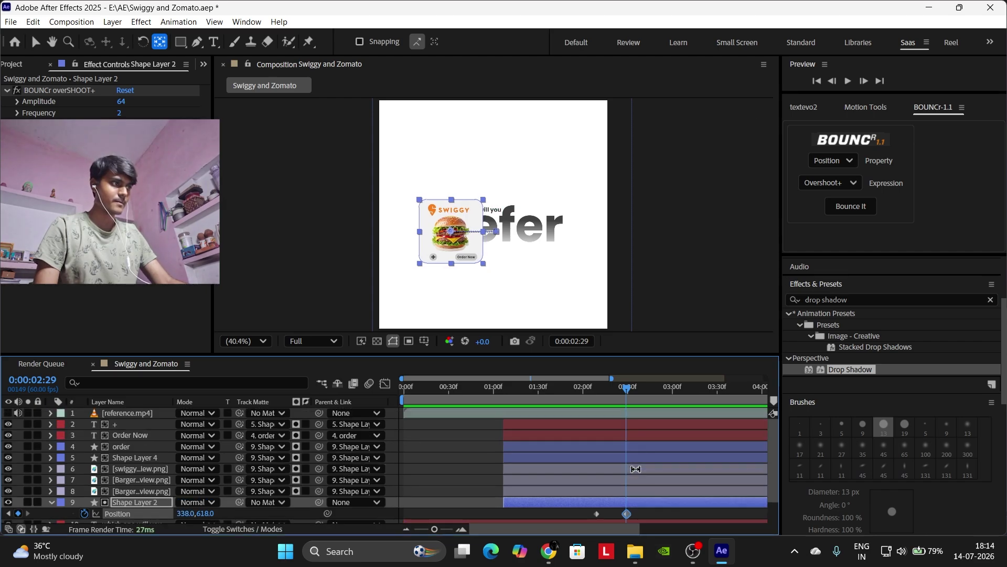
scroll(635, 469, down, 3)
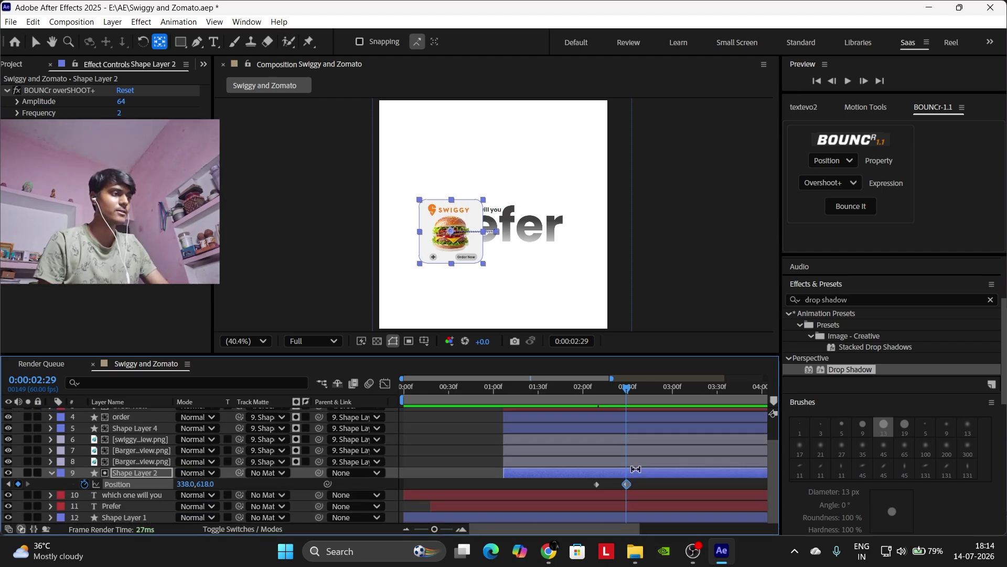
Play back the Swiggy card's slide to the left several times to examine its motion.
drag(546, 392, 526, 392)
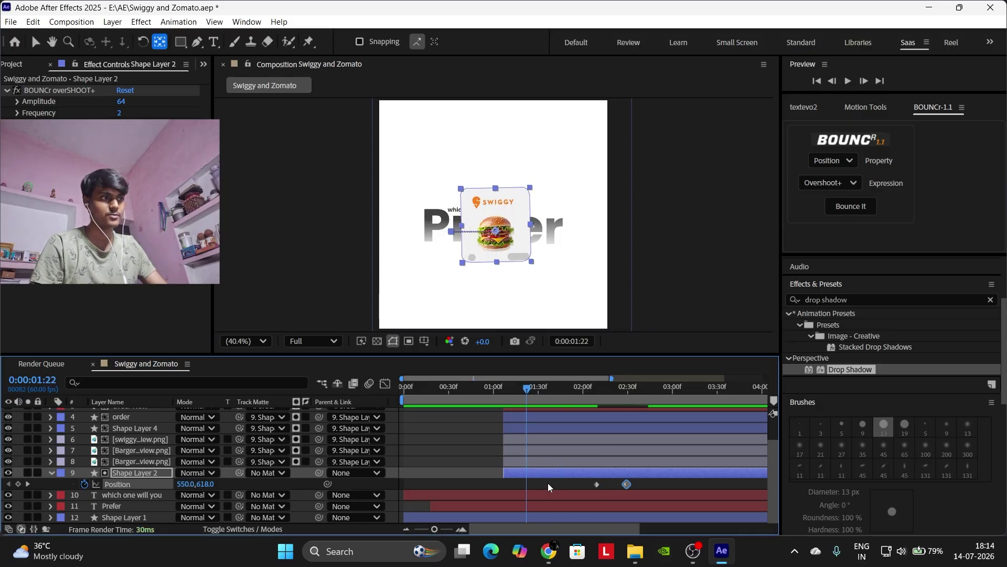
click(548, 483)
key(space)
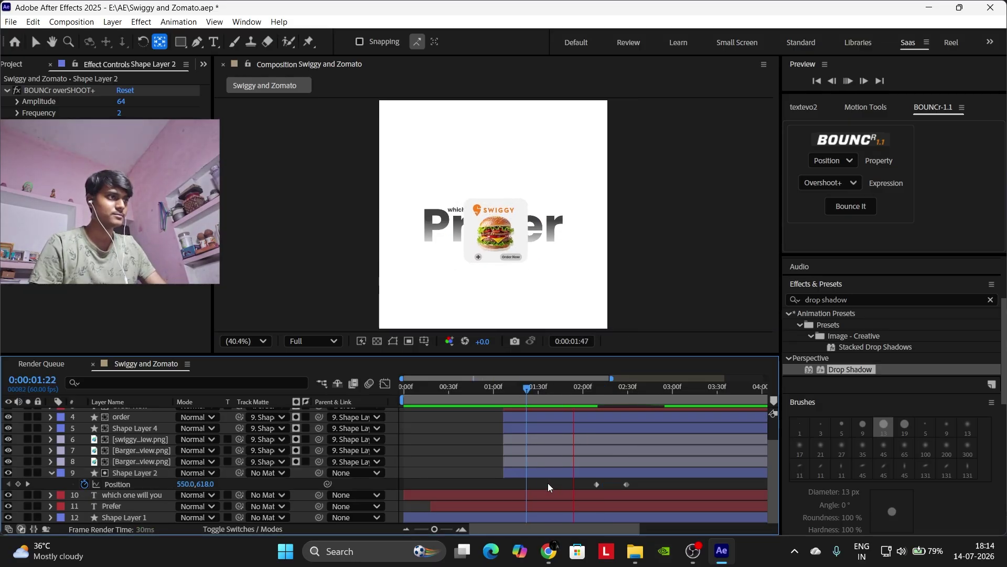
key(space)
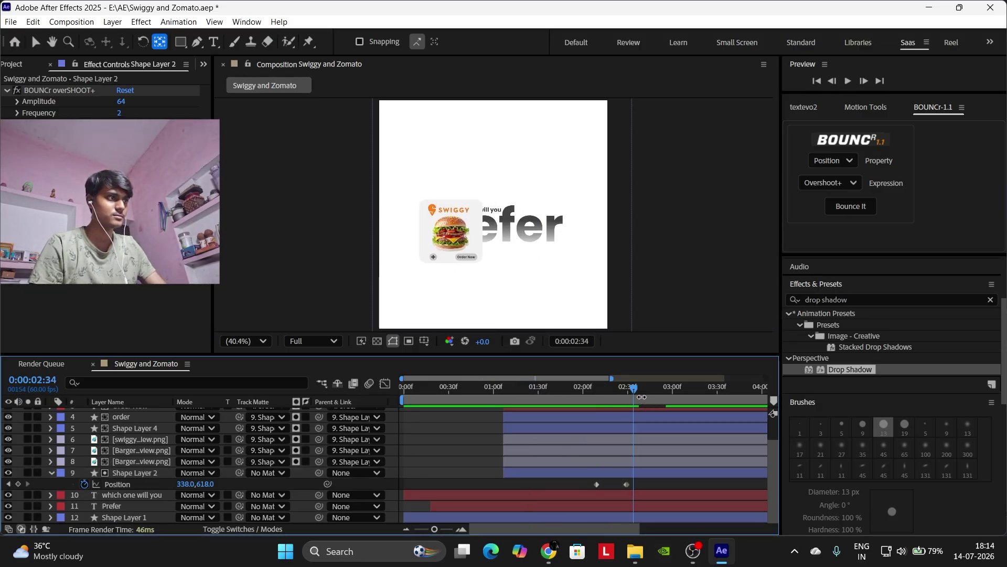
click(570, 399)
key(space)
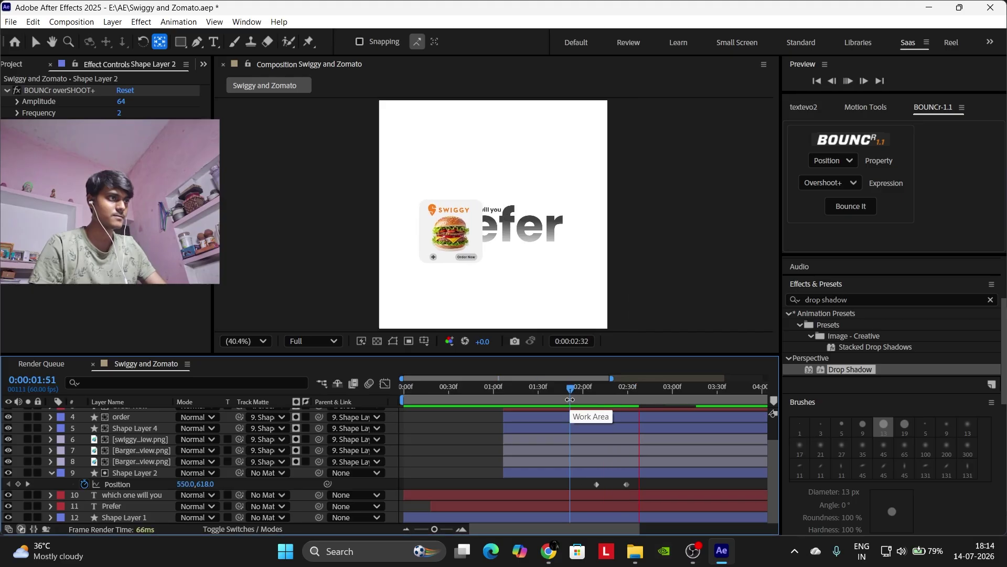
key(space)
click(580, 392)
key(space)
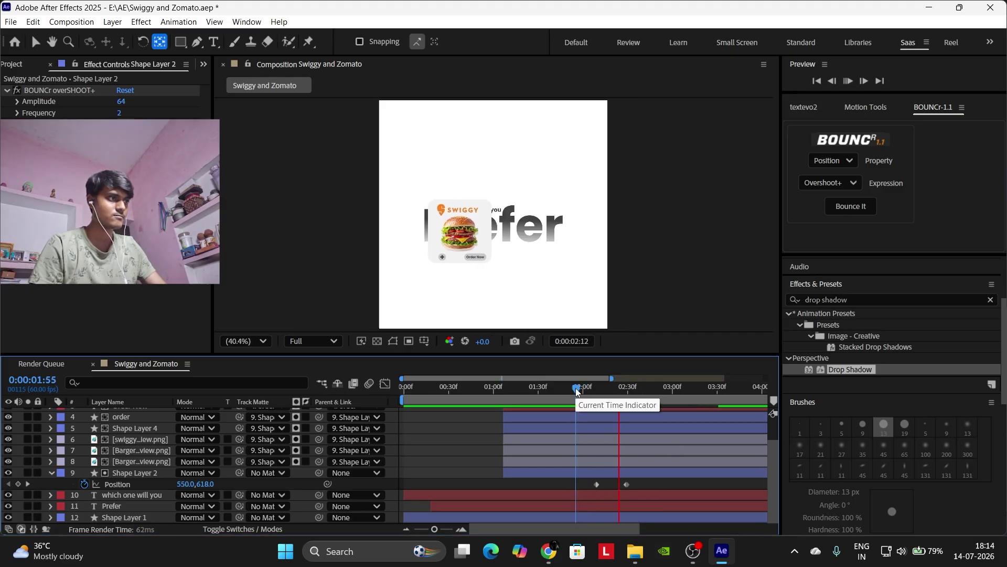
key(space)
Apply the BOUNCr Overshoot+ expression to Shape Layer 2's Position property.
click(851, 206)
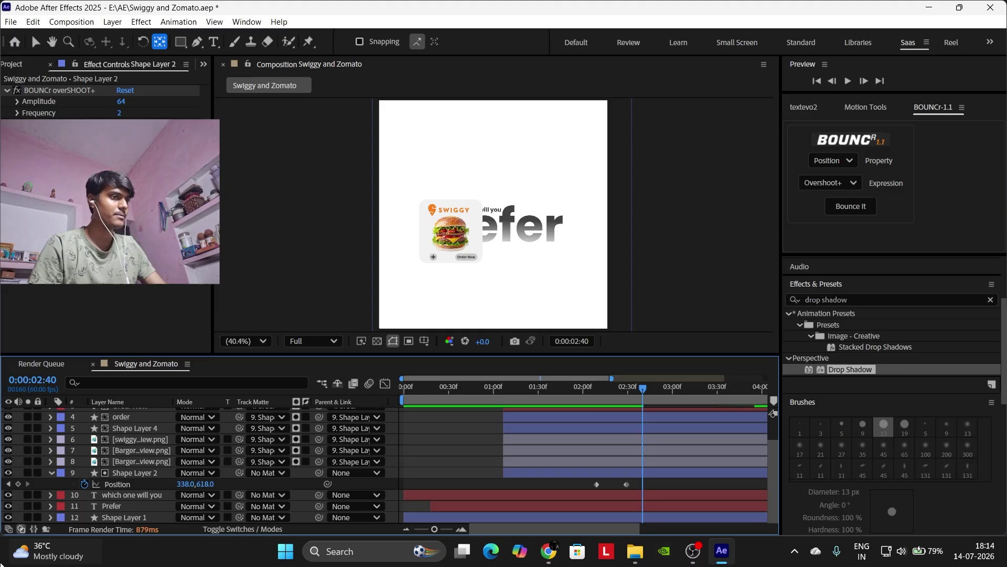
click(118, 485)
click(856, 206)
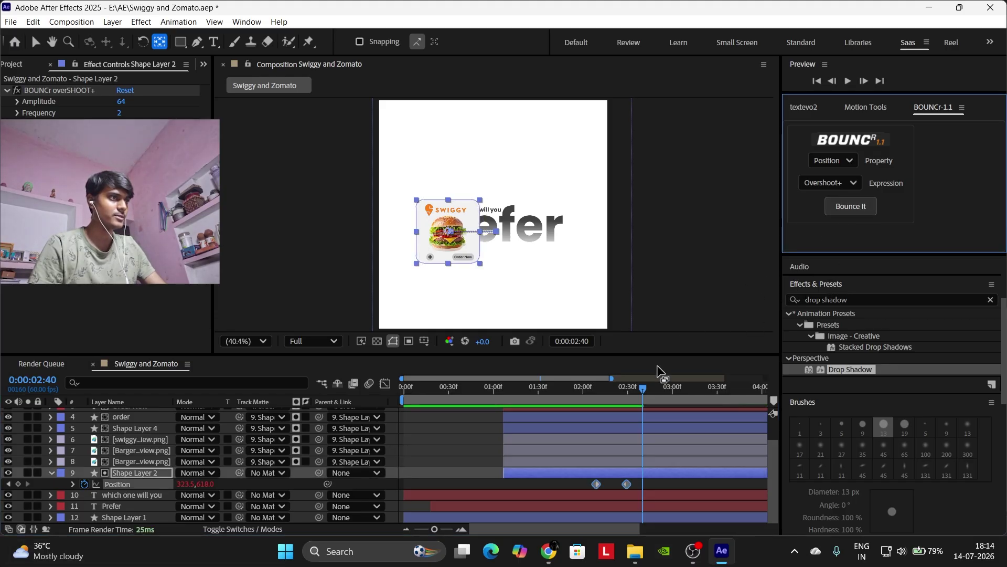
drag(631, 386, 614, 390)
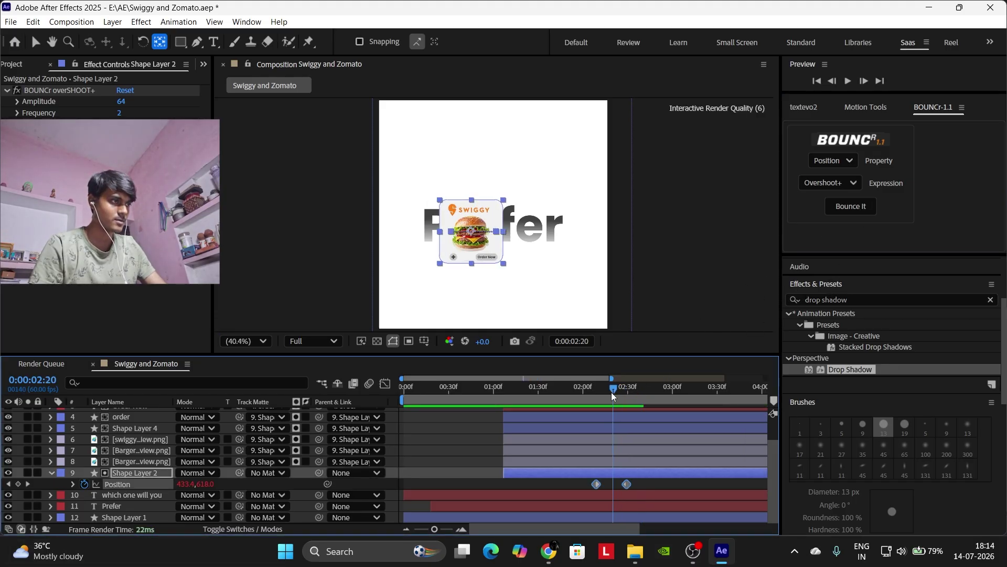
click(30, 484)
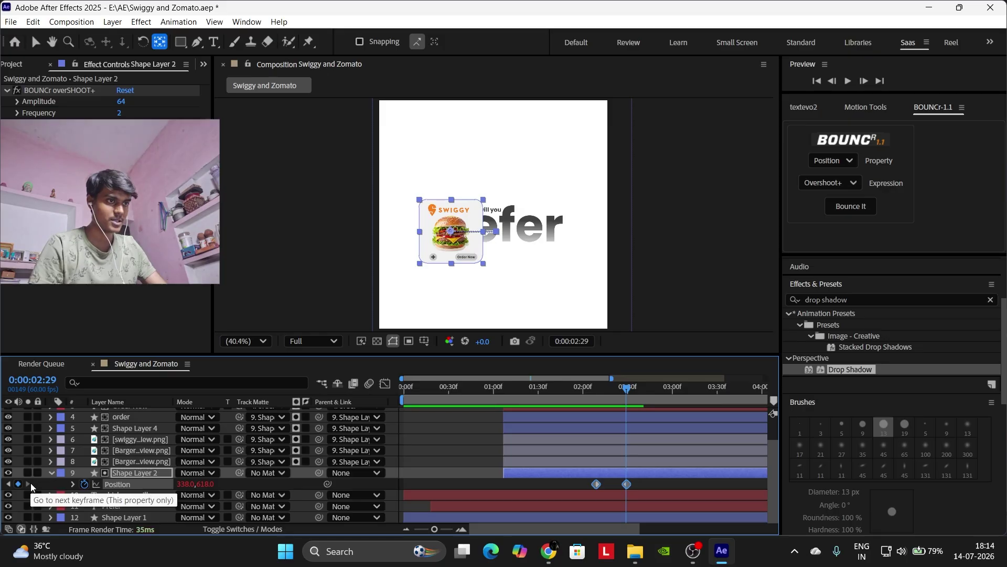
click(8, 484)
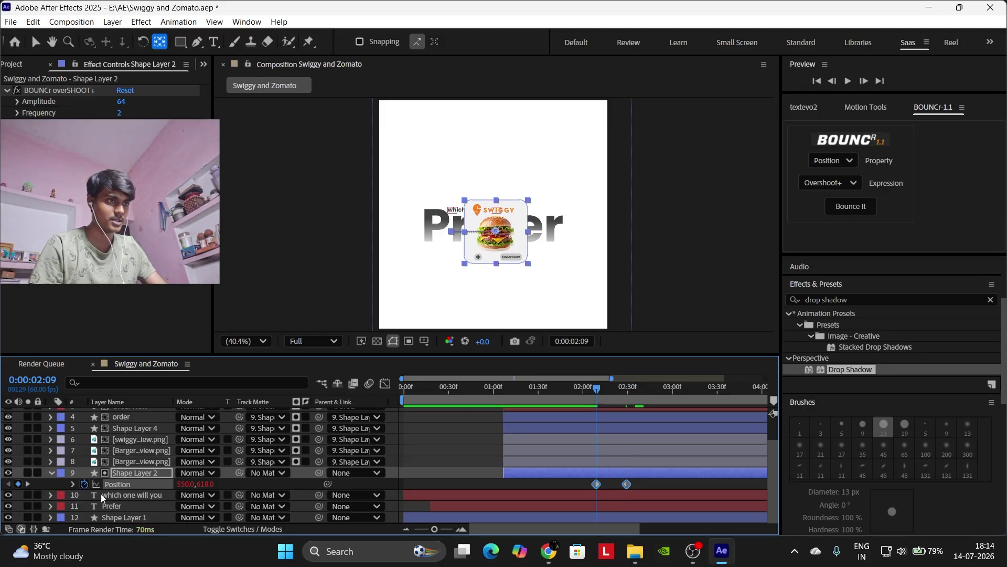
click(184, 484)
text(338)
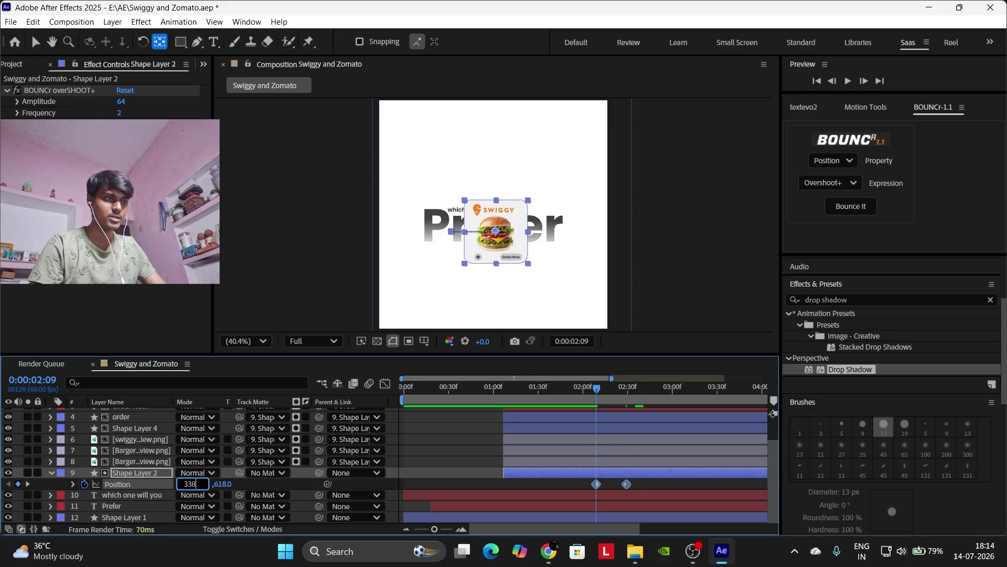
click(473, 469)
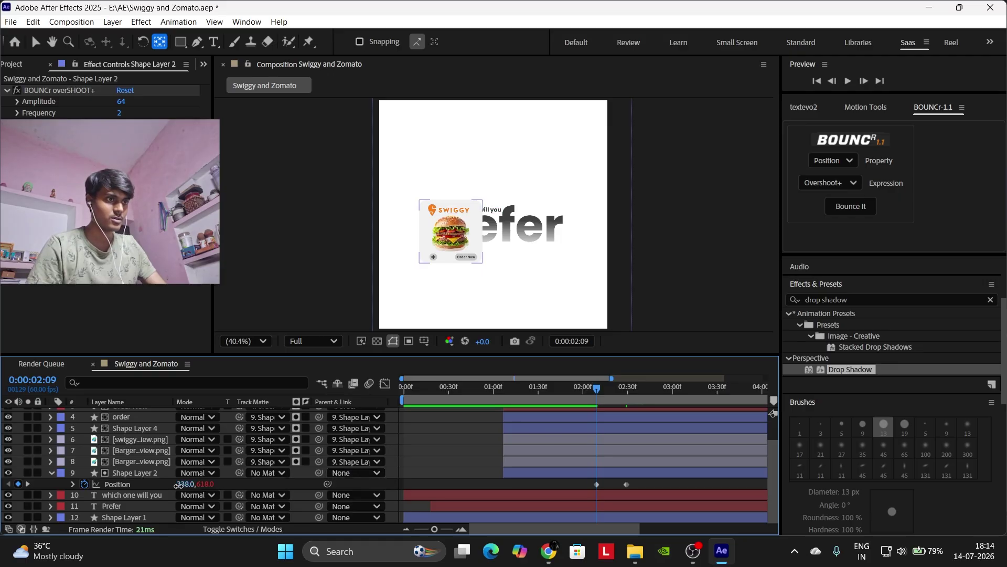
drag(179, 486, 141, 495)
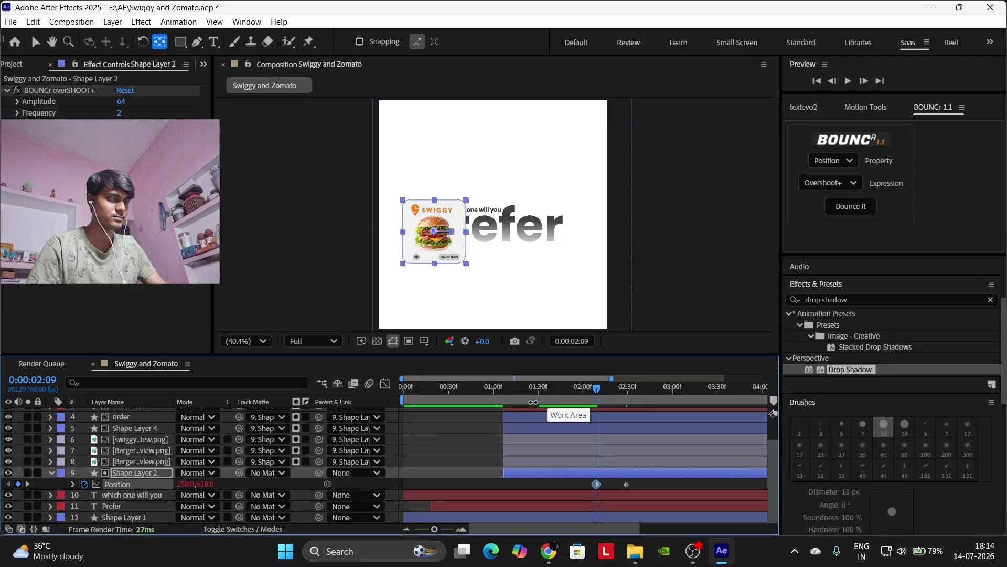
key(ctrl+z)
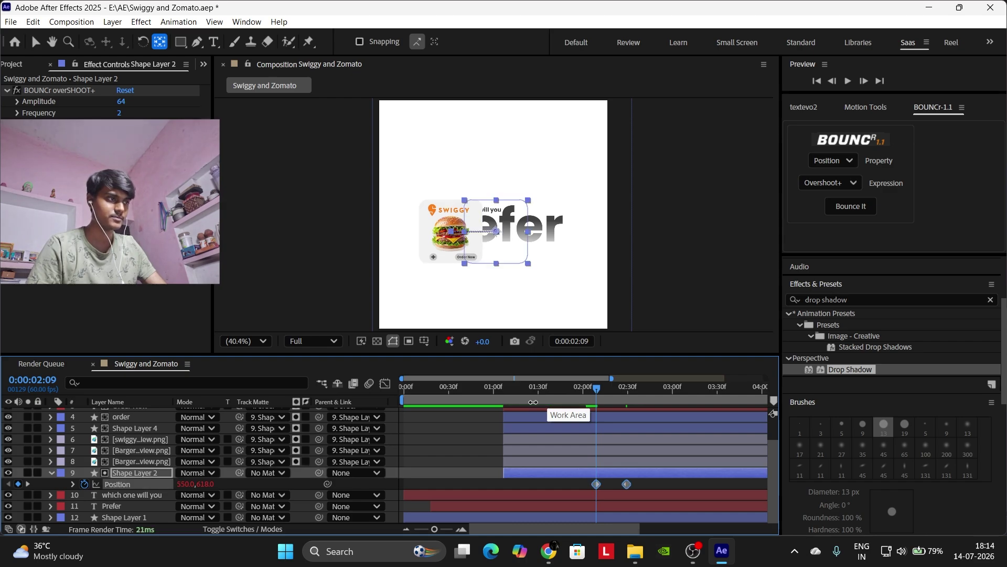
Add a Position keyframe to Shape Layer 2 at 0:02:20 with the X position at about 251, overshooting the card's resting place.
drag(596, 393, 613, 388)
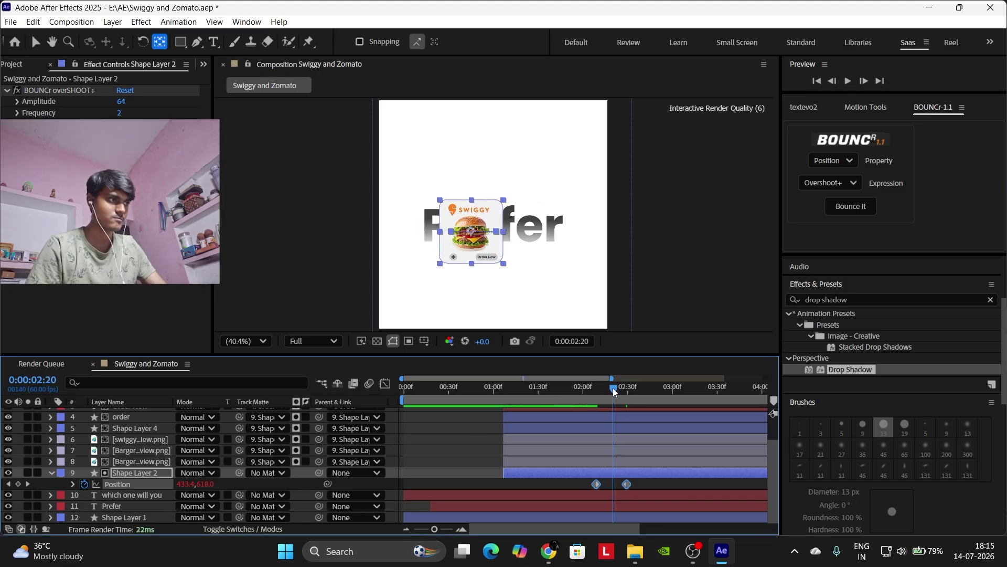
click(193, 485)
text(338)
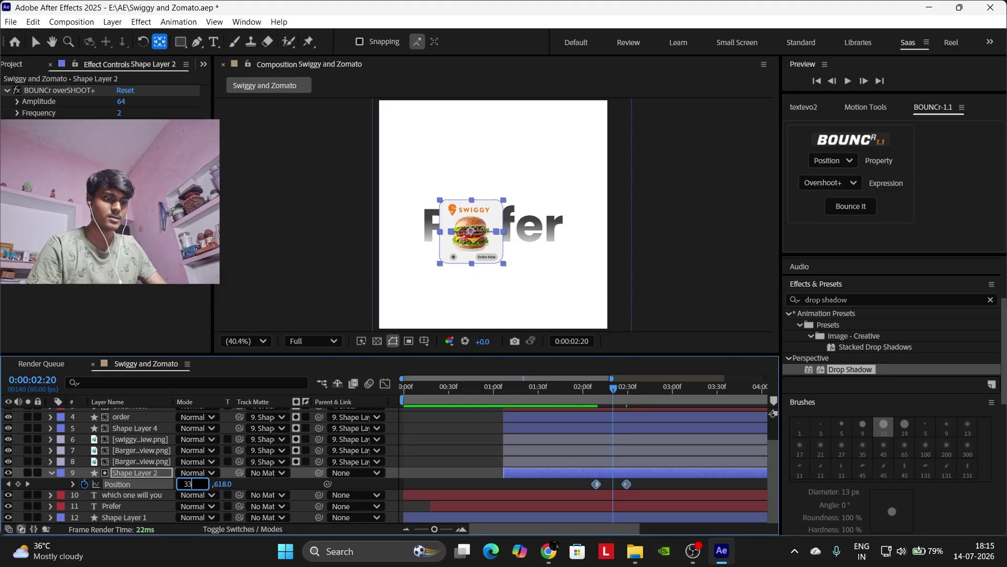
click(434, 477)
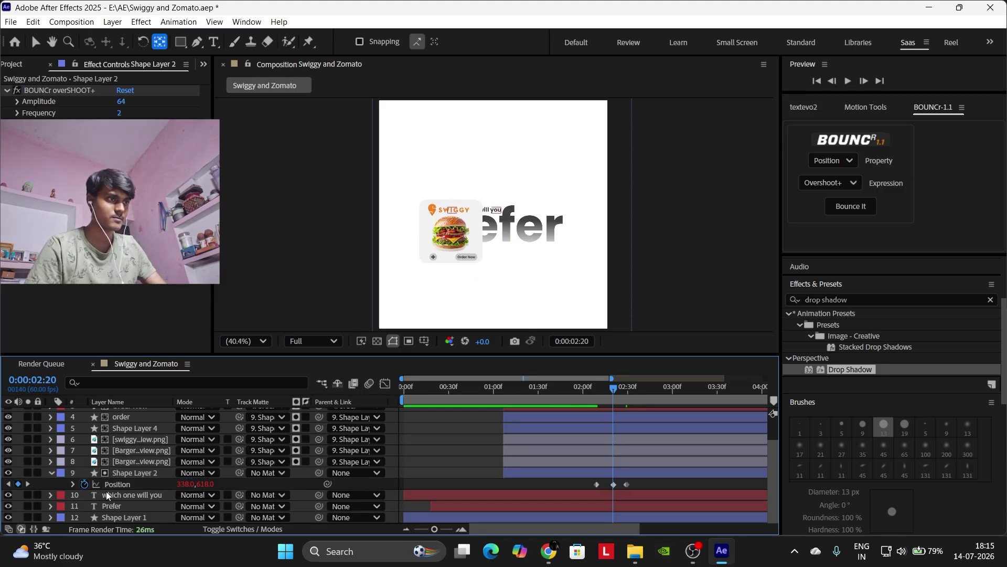
drag(184, 485, 130, 485)
Play back the Swiggy card's slide from 0:01:31 to check the overshoot.
click(540, 390)
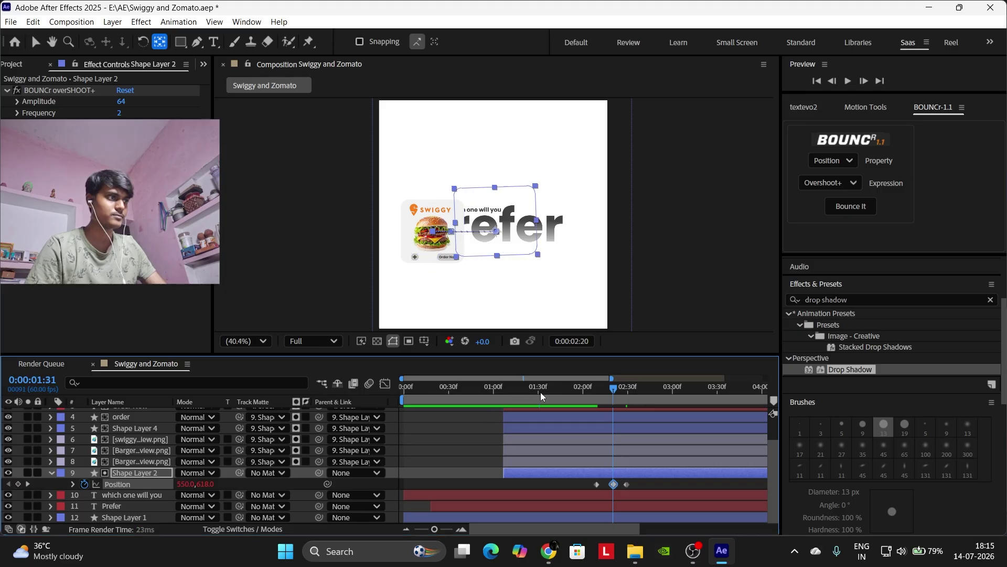
click(556, 488)
key(space)
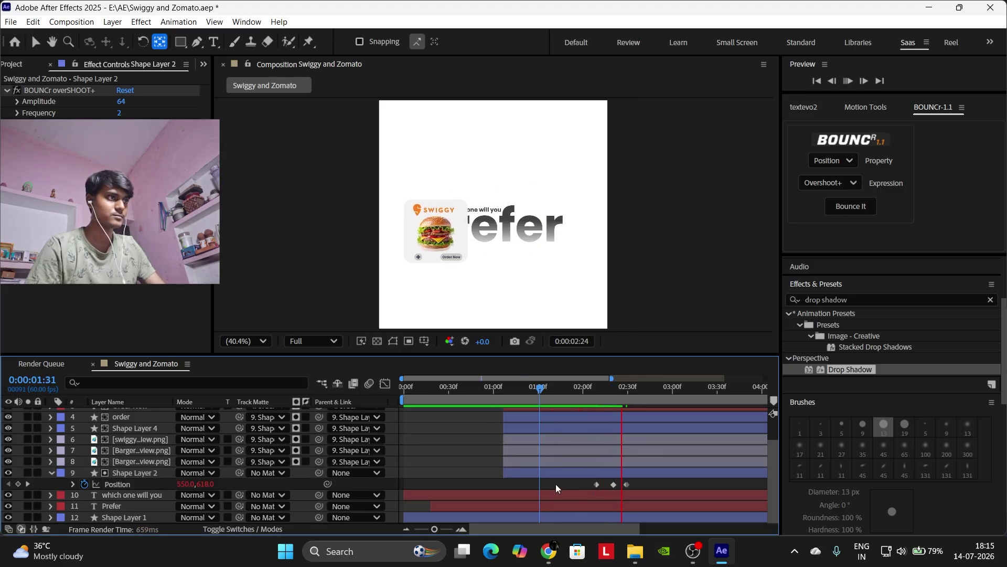
mouse_move(658, 389)
mouse_down()
mouse_move(575, 389)
mouse_move(664, 389)
mouse_up()
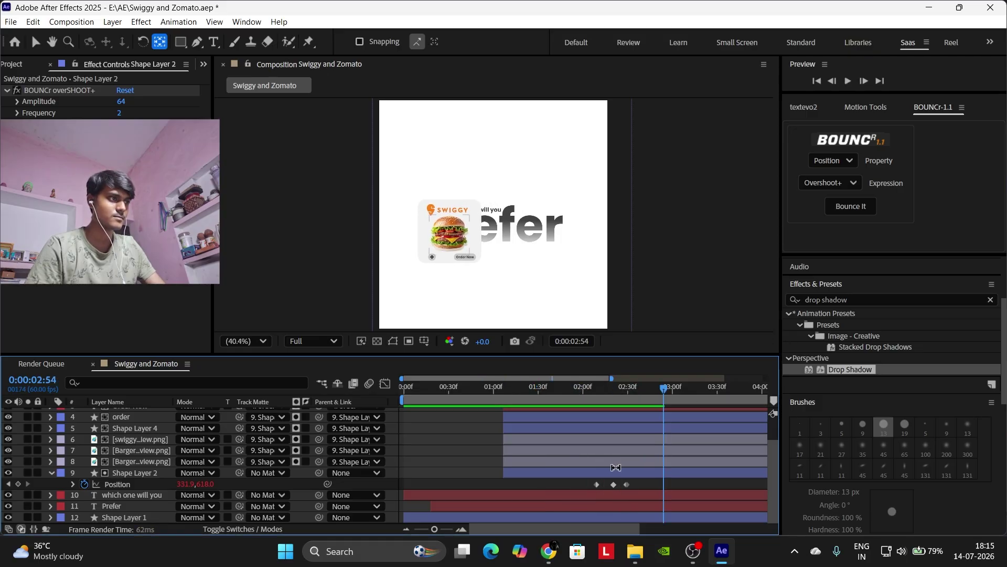
Spread out Shape Layer 2's Position keyframes by moving the first to 0:01:56 and the last to 0:02:35.
click(596, 484)
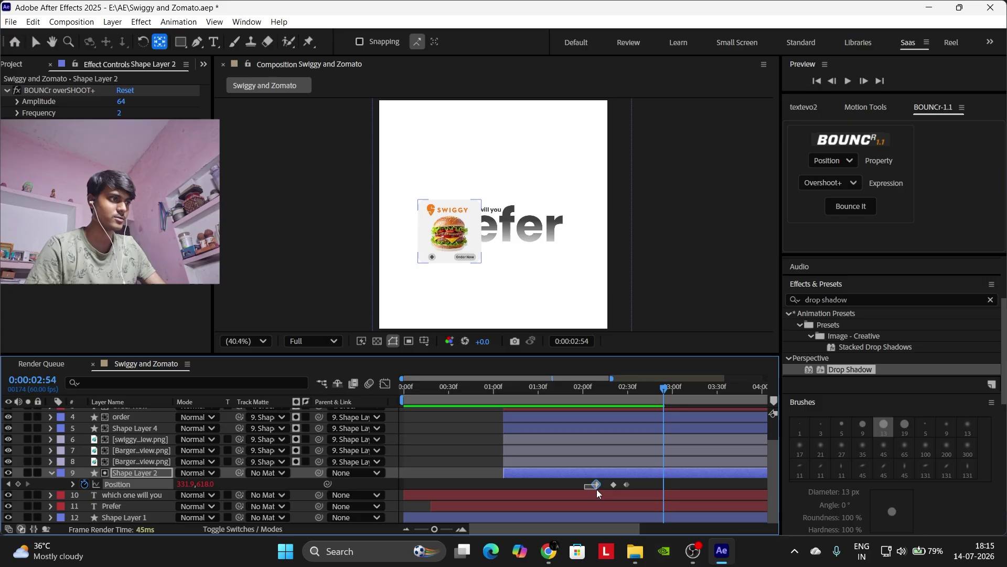
drag(579, 483, 542, 461)
click(626, 484)
click(549, 484)
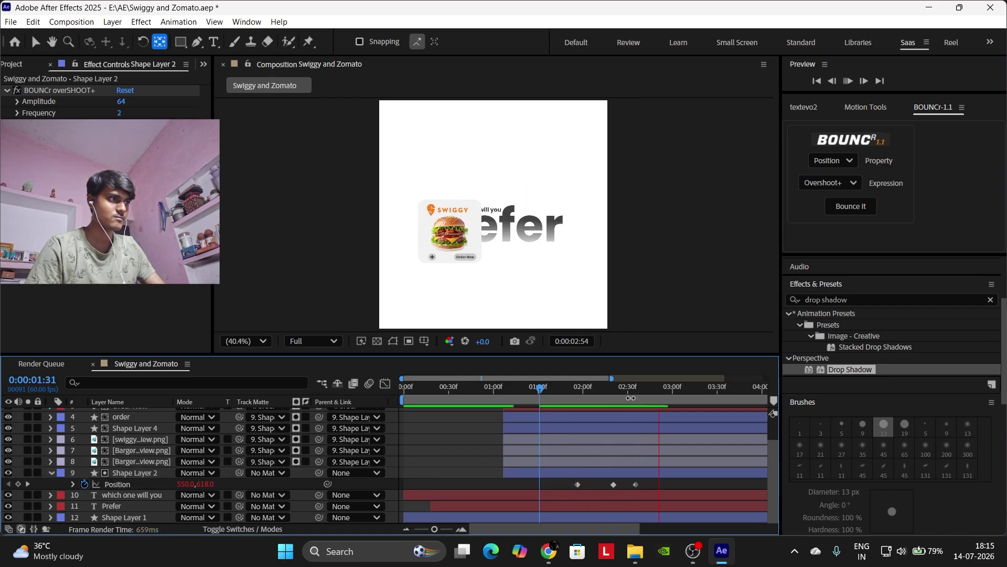
Play back the Swiggy card's slide with the retimed Position keyframes from about 0:01:57.
drag(629, 391, 579, 392)
key(space)
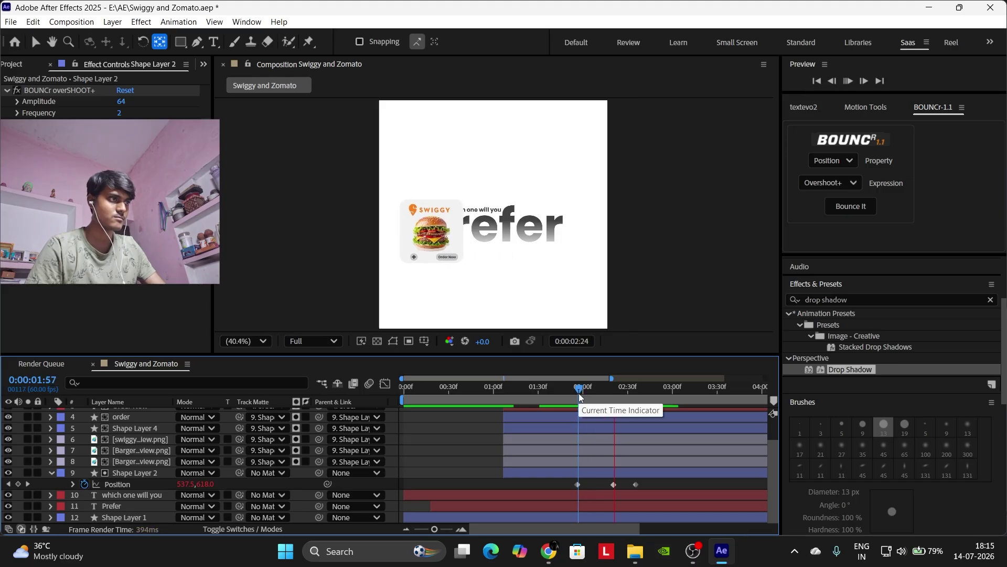
click(577, 391)
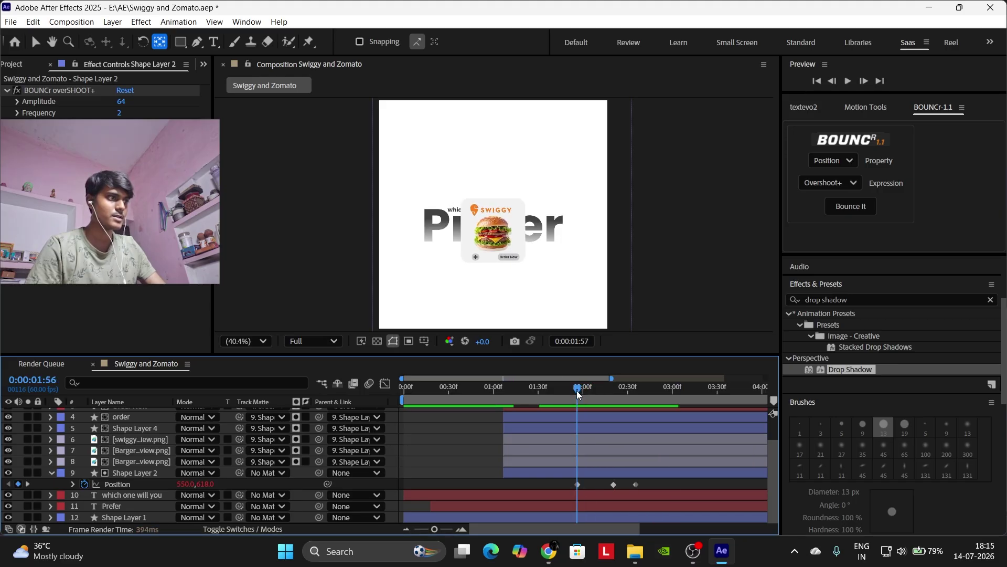
Add a Rotation keyframe to Shape Layer 2 at its first Position keyframe, 0:01:56.
click(28, 484)
click(8, 484)
click(156, 472)
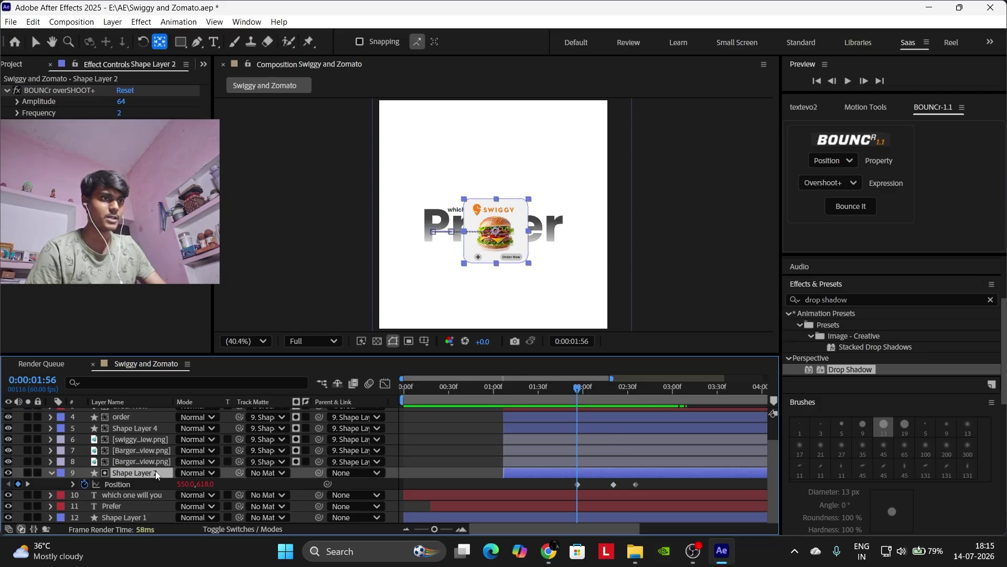
key(e)
key(r)
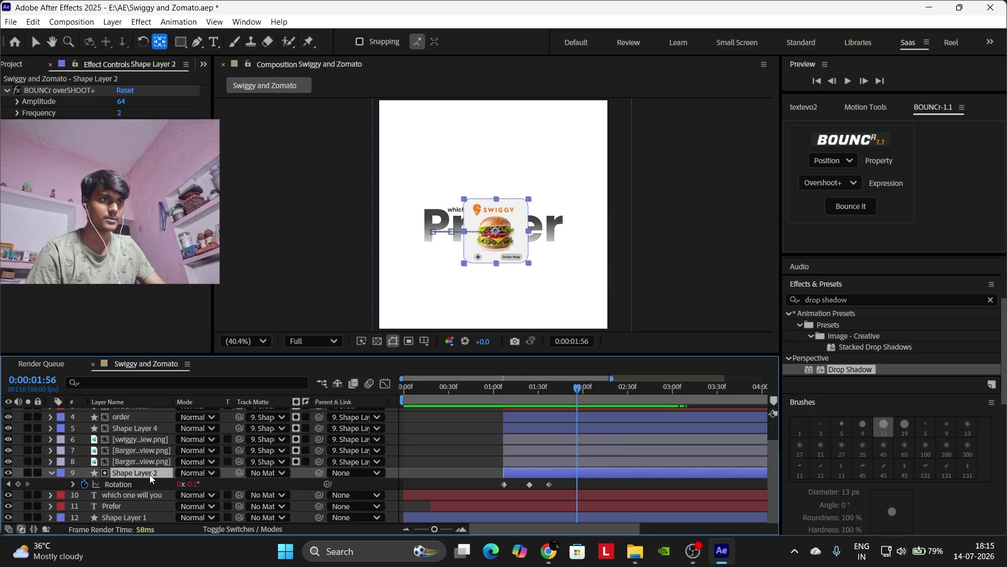
click(18, 484)
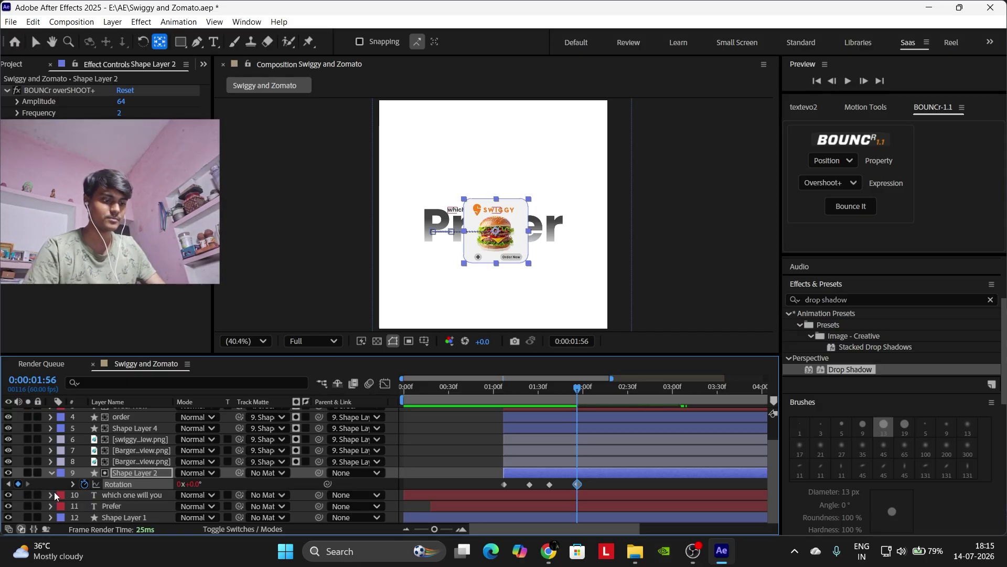
Tilt the Swiggy card at 0:02:20 by setting Shape Layer 2's Rotation to -6°.
key(p)
click(28, 485)
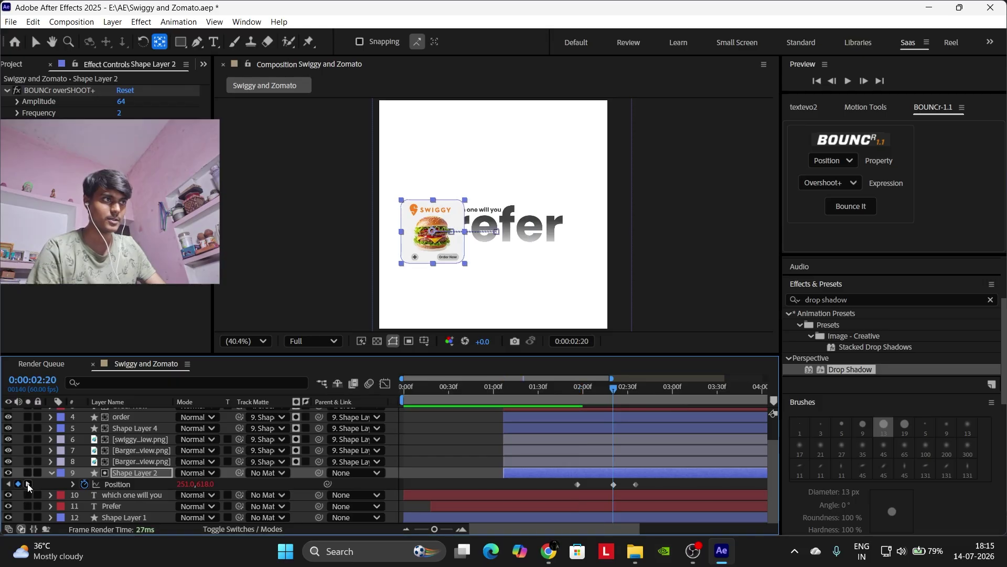
key(r)
drag(197, 484, 192, 483)
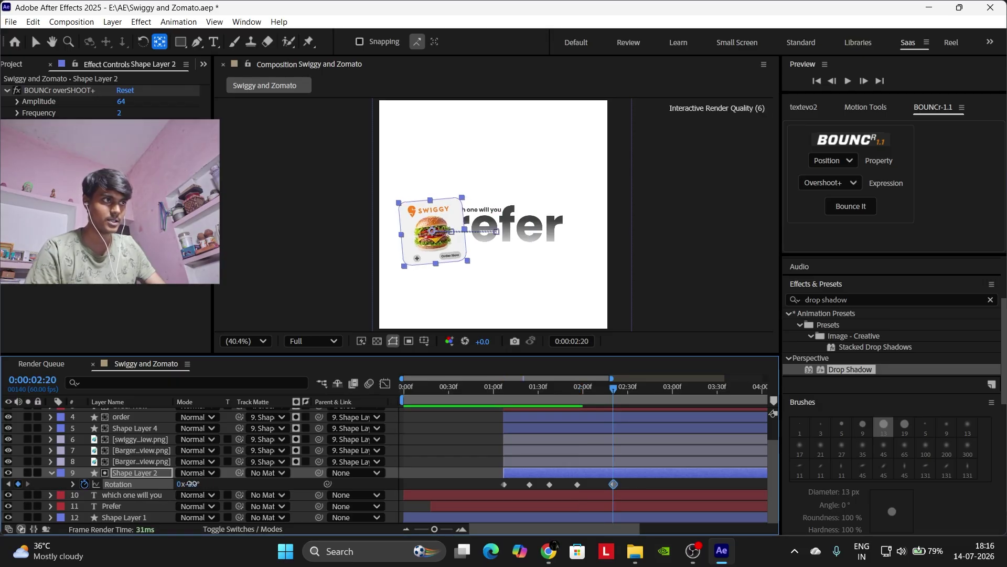
drag(192, 484, 192, 487)
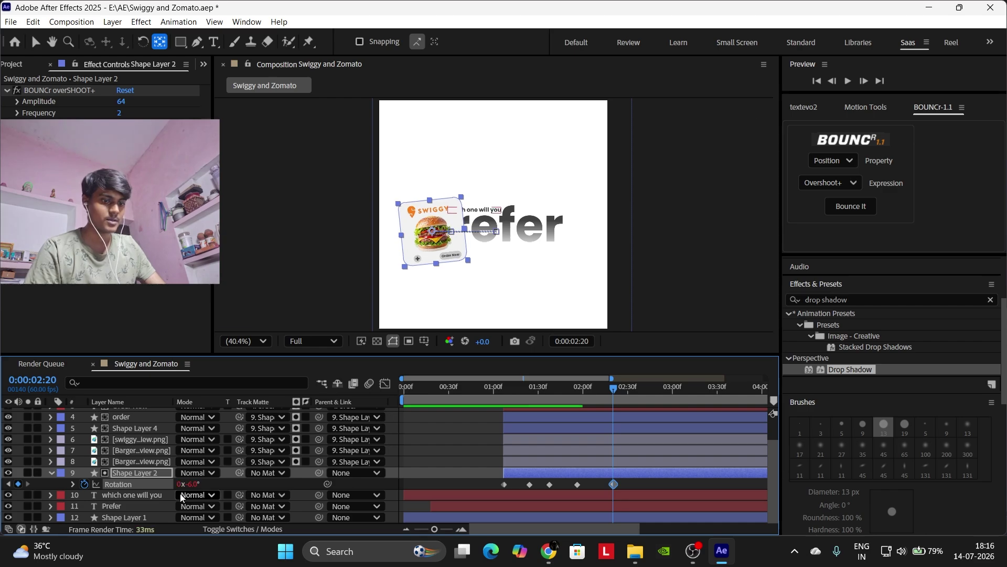
Straighten the Swiggy card at the last Position keyframe, 0:02:35, by setting Shape Layer 2's Rotation to 0°.
key(p)
click(30, 484)
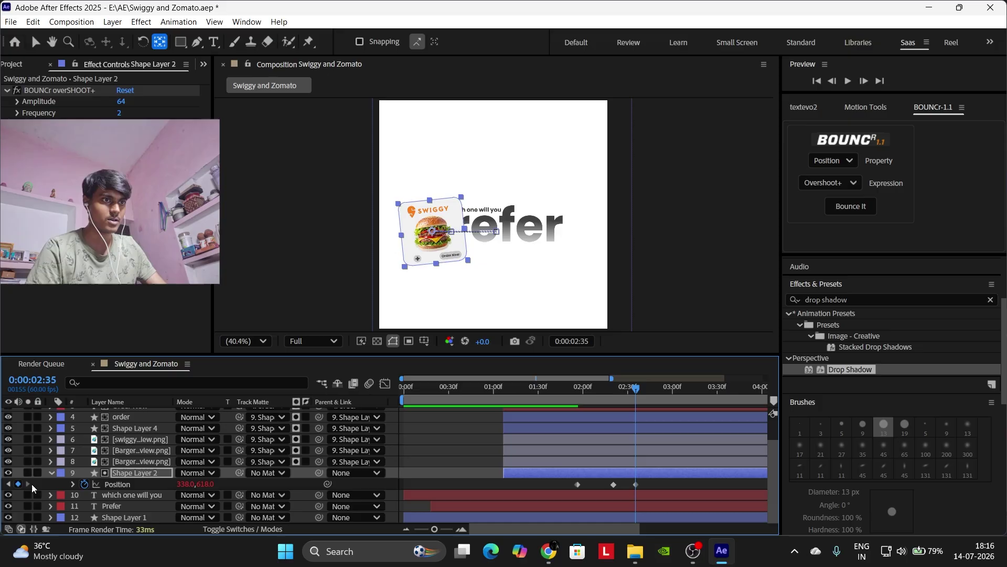
drag(185, 484, 199, 483)
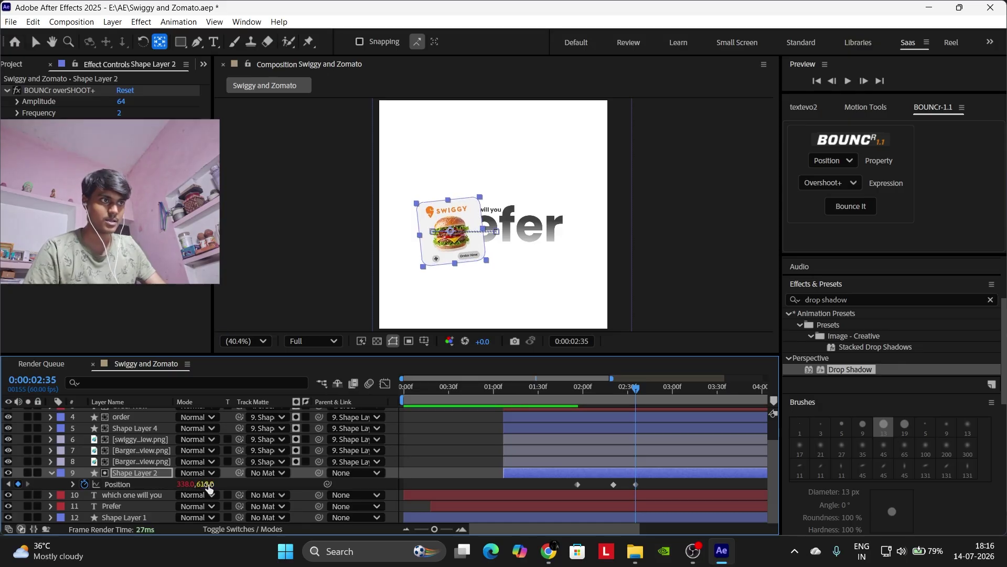
key(r)
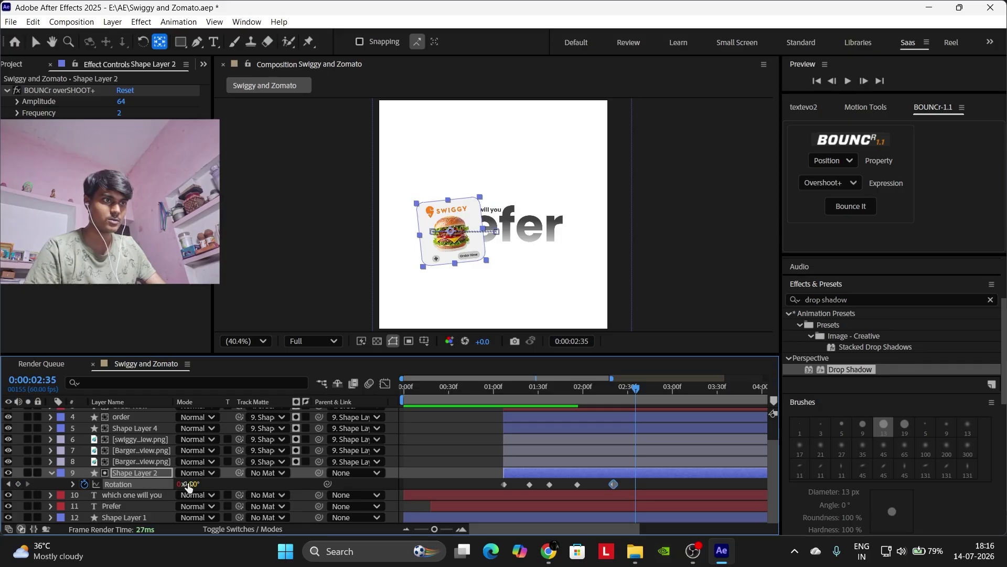
click(193, 483)
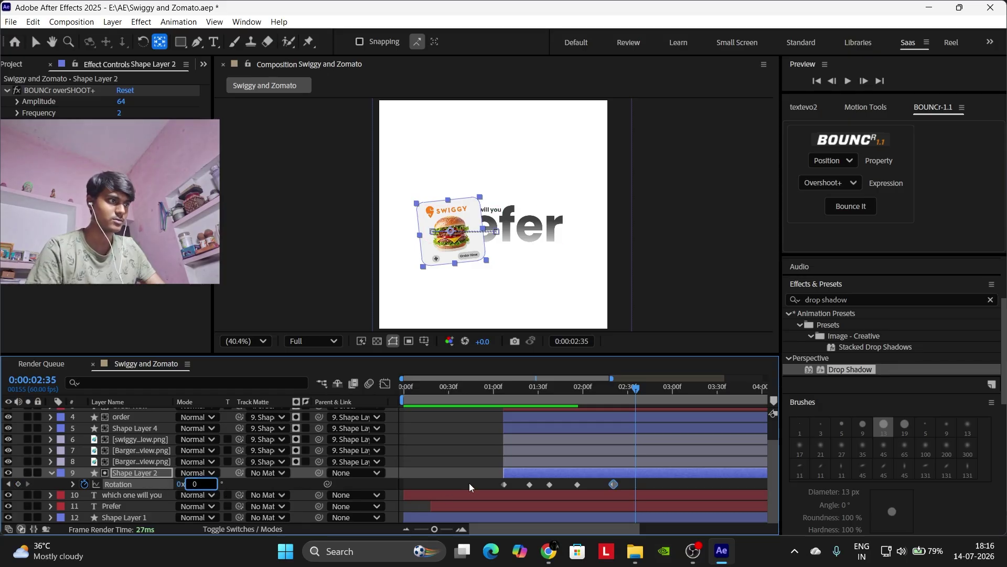
text(0)
key(Return)
Play back the Swiggy card's entrance and slide to examine the combined overshoot and tilt.
click(550, 389)
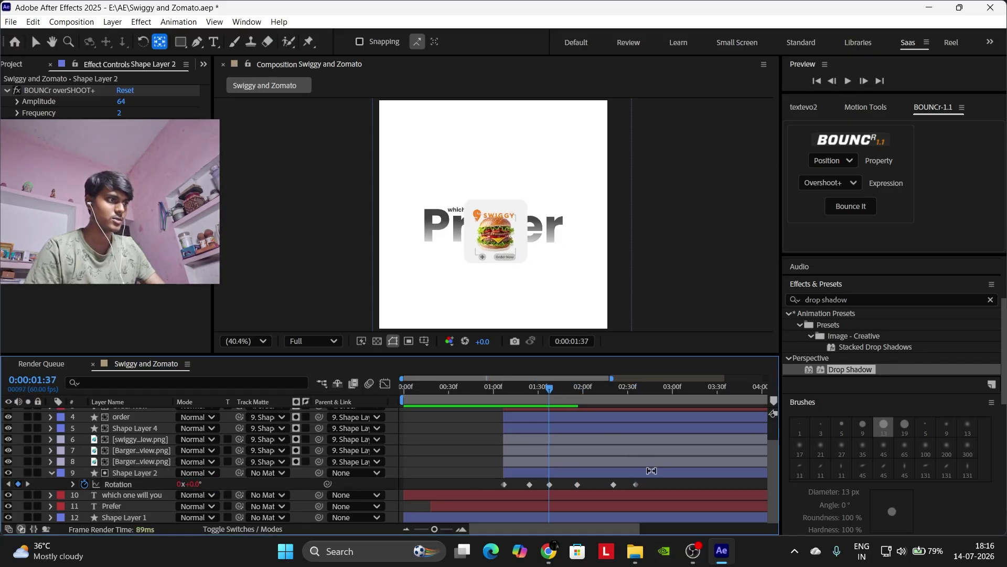
key(space)
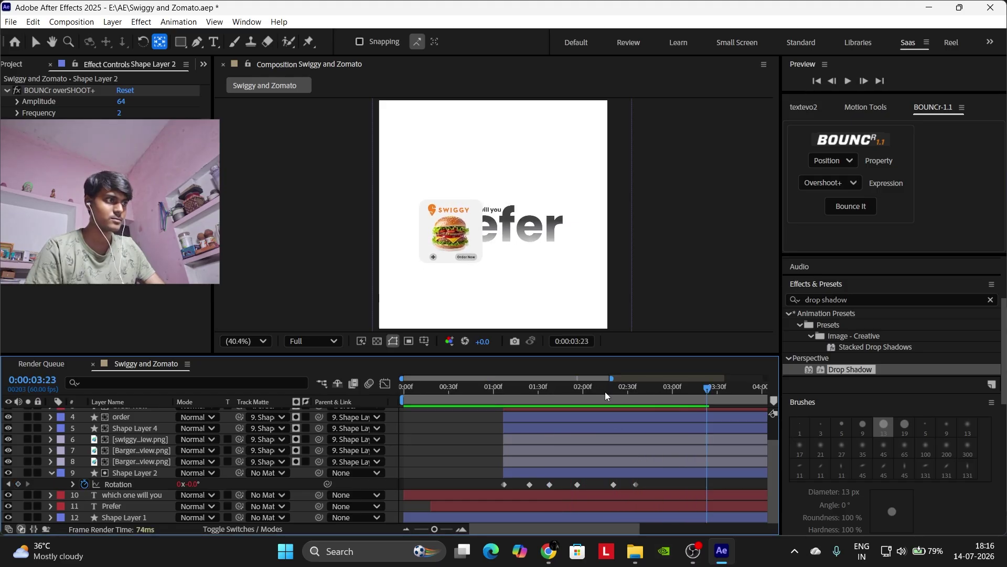
drag(606, 392, 530, 407)
key(space)
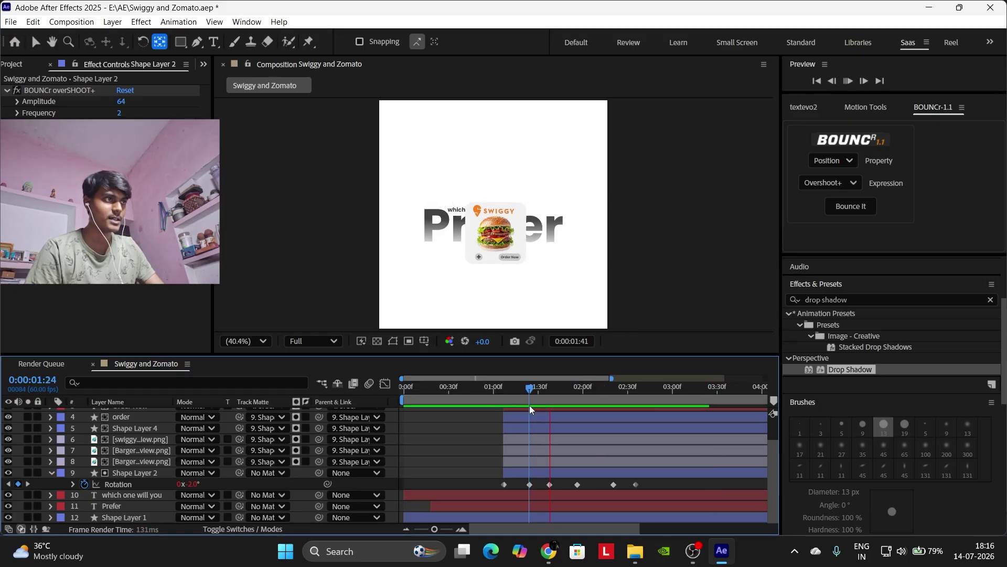
key(space)
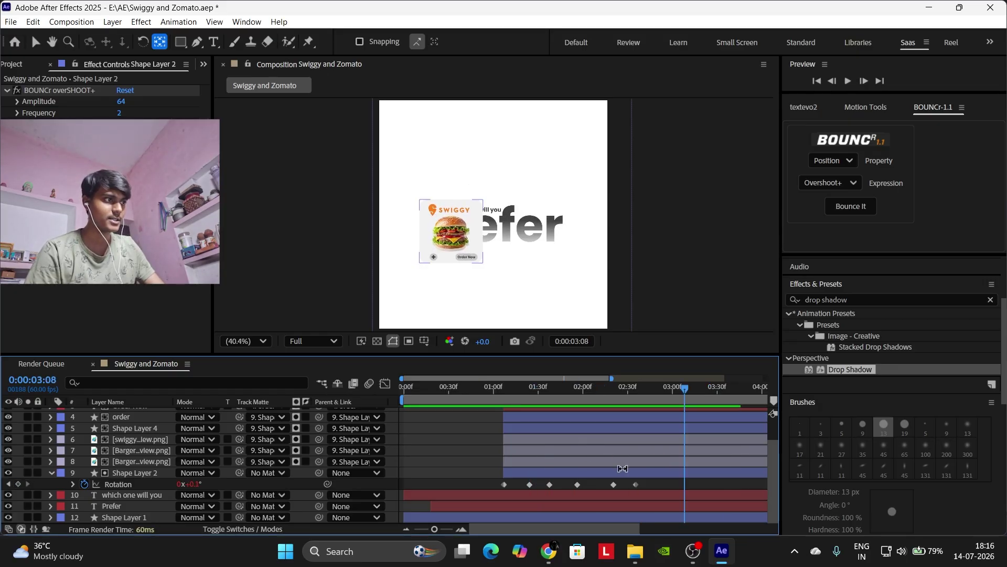
click(669, 486)
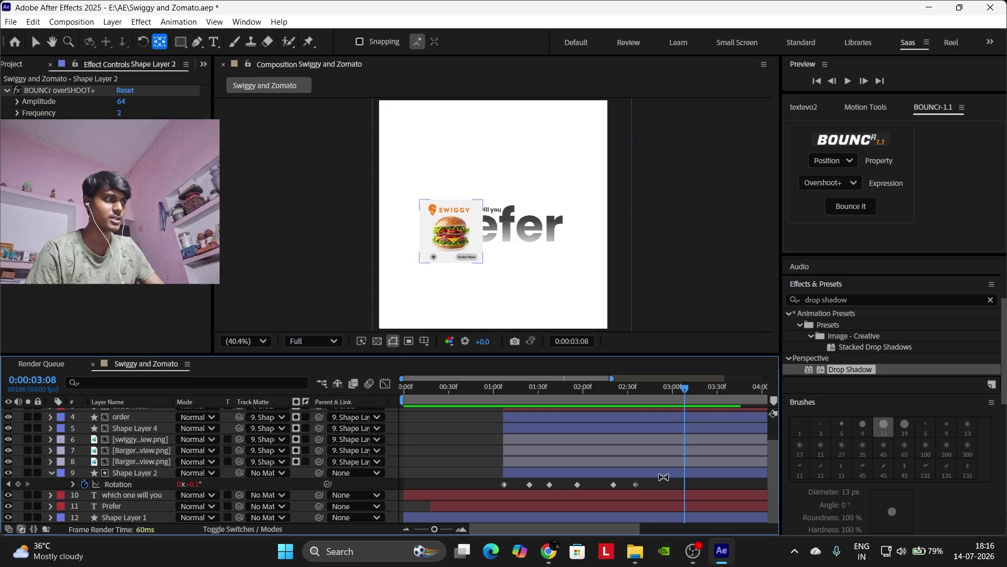
drag(589, 395, 579, 400)
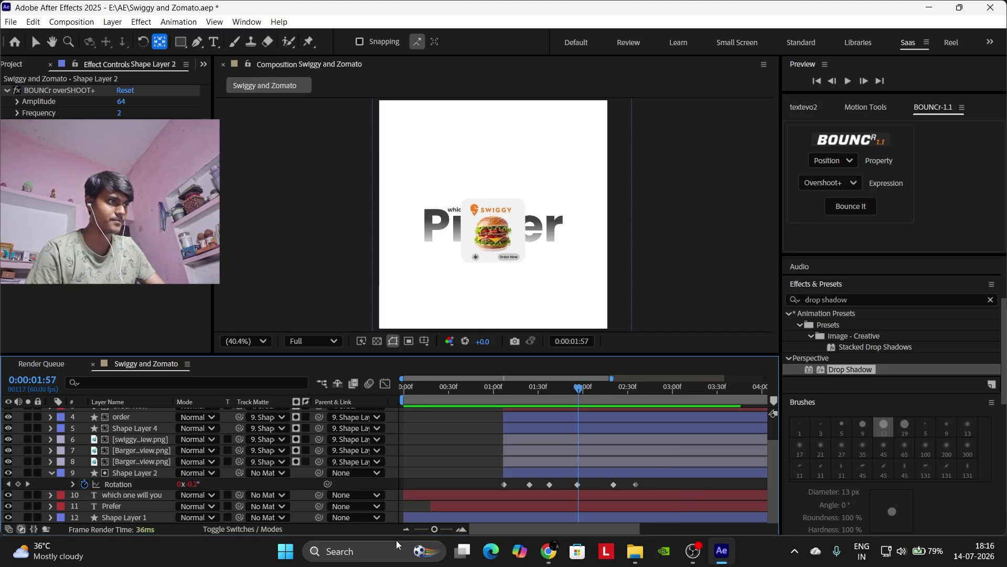
Duplicate Shape Layer 2 and move the copy, Shape Layer 5, to the top of the layer stack.
drag(435, 529, 458, 531)
key(j)
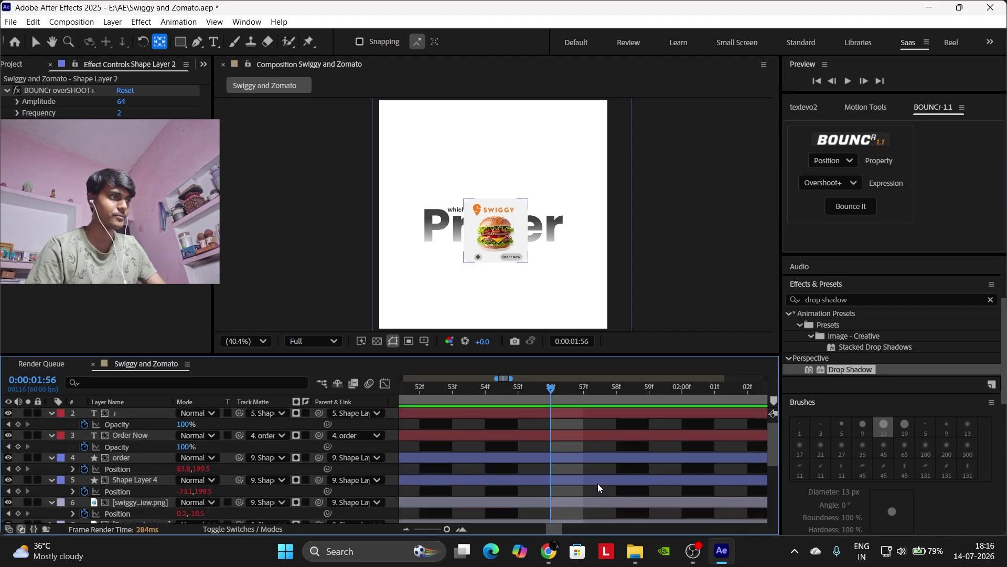
key(u)
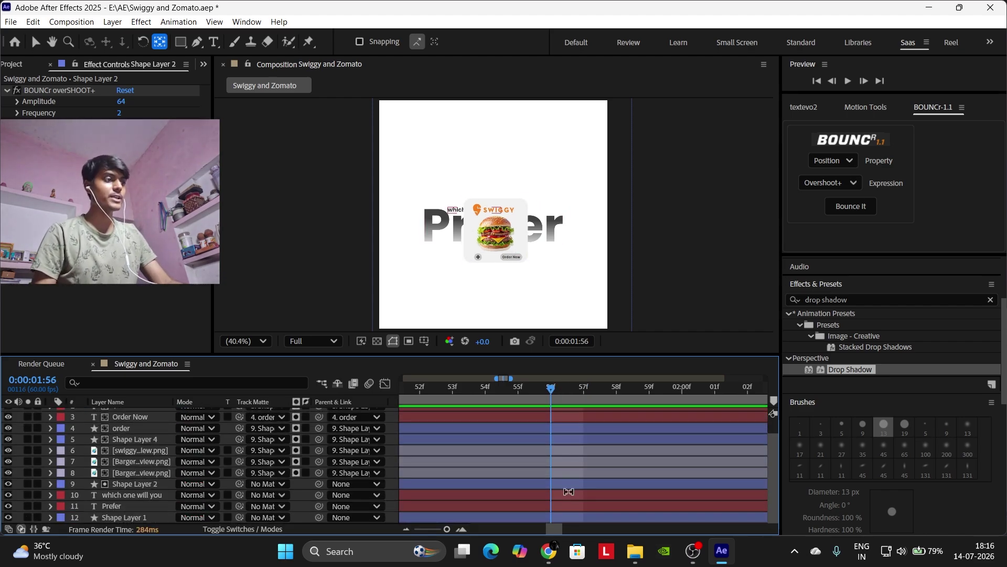
drag(446, 529, 425, 530)
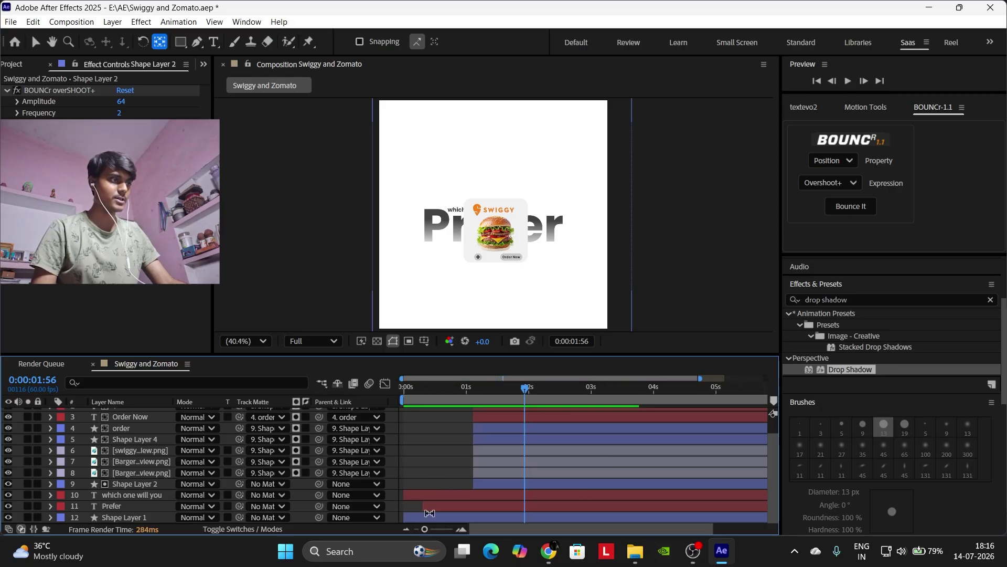
key(v)
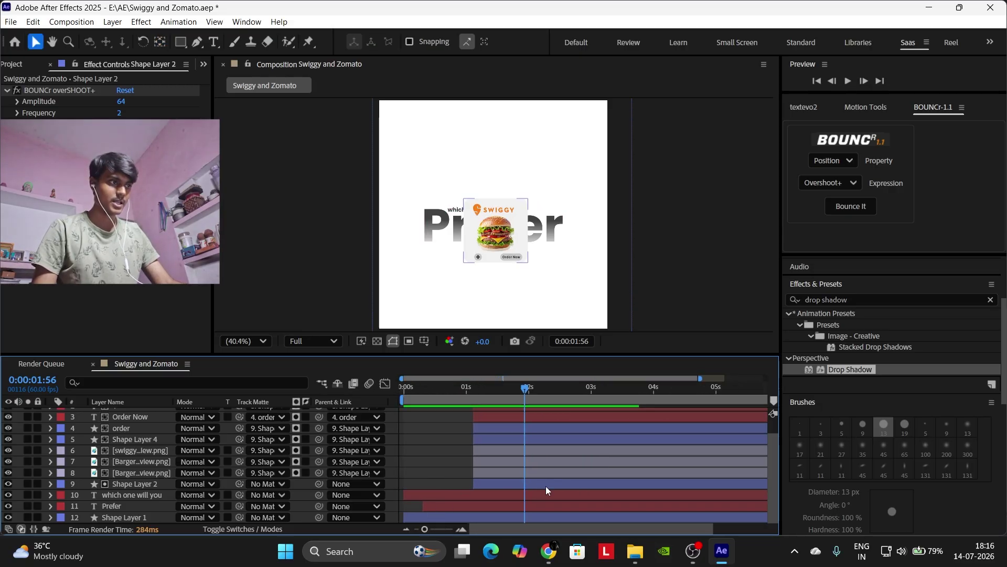
click(545, 486)
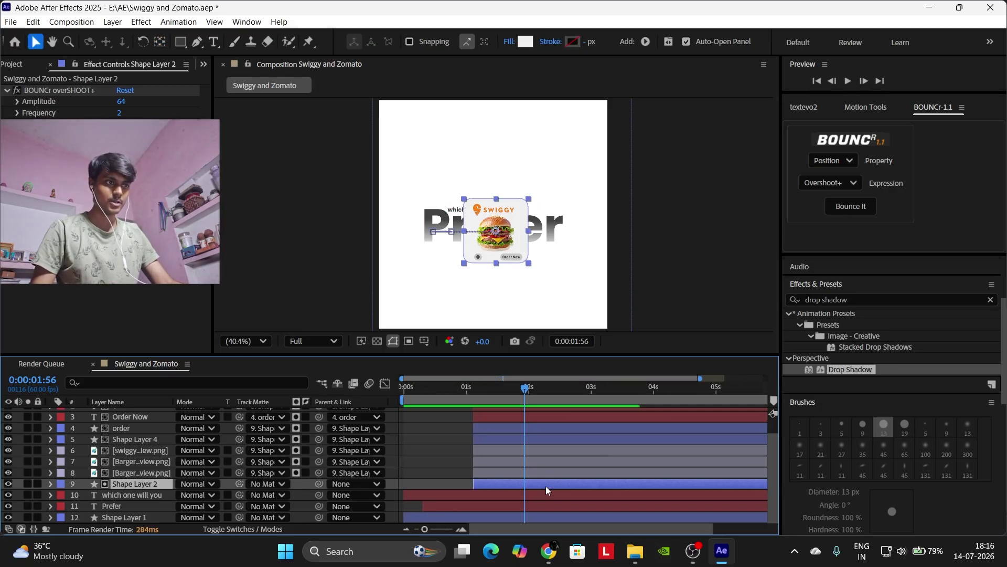
key(ctrl+d)
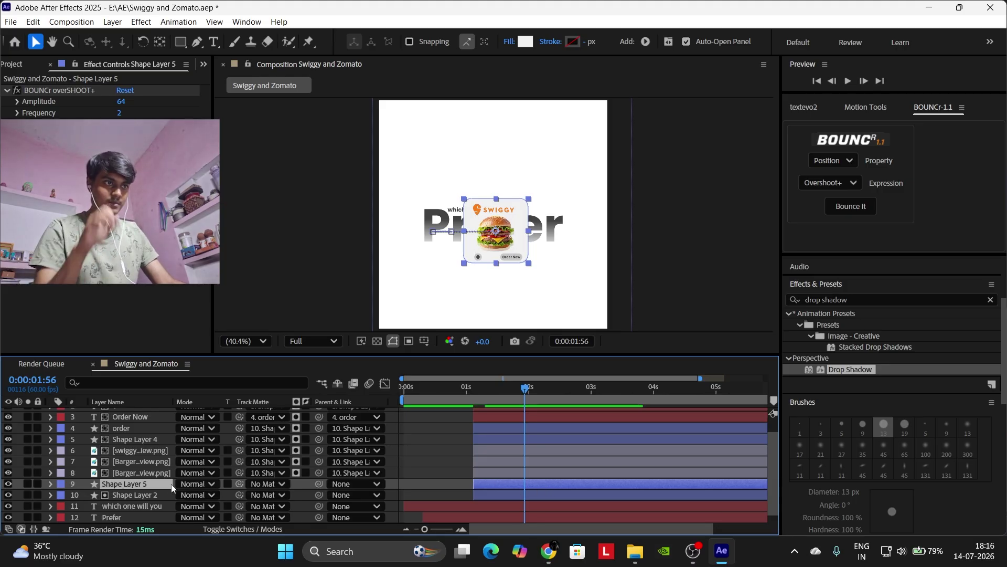
drag(156, 482, 149, 412)
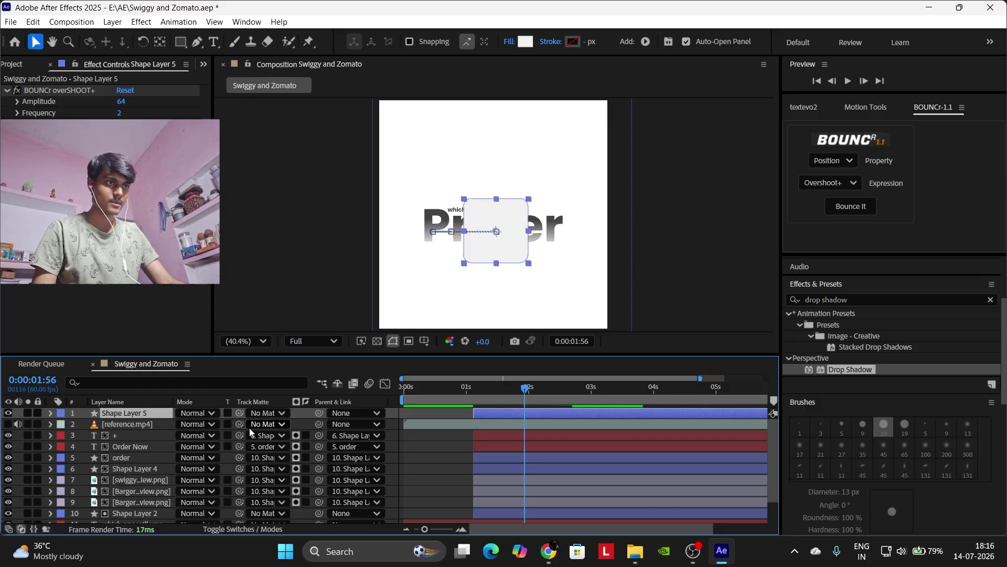
click(414, 463)
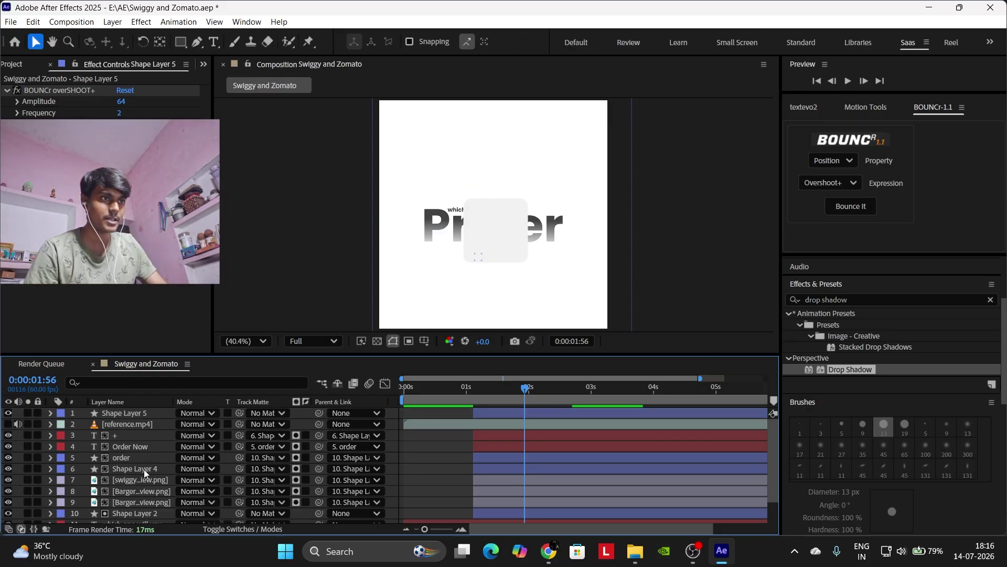
Select the four button layers of the Swiggy card: +, Order Now, order and Shape Layer 4.
click(144, 469)
shift+click(136, 440)
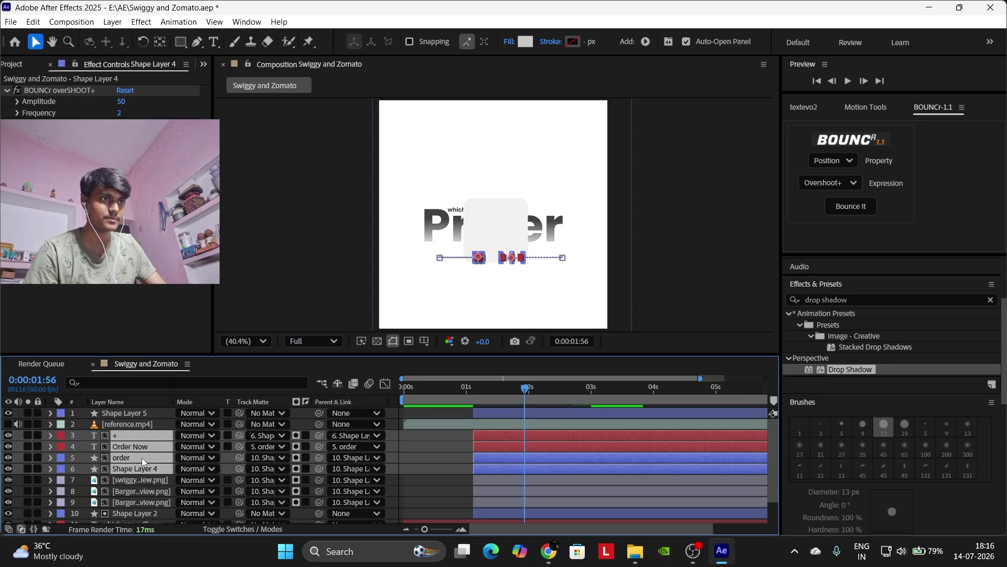
drag(140, 464, 144, 414)
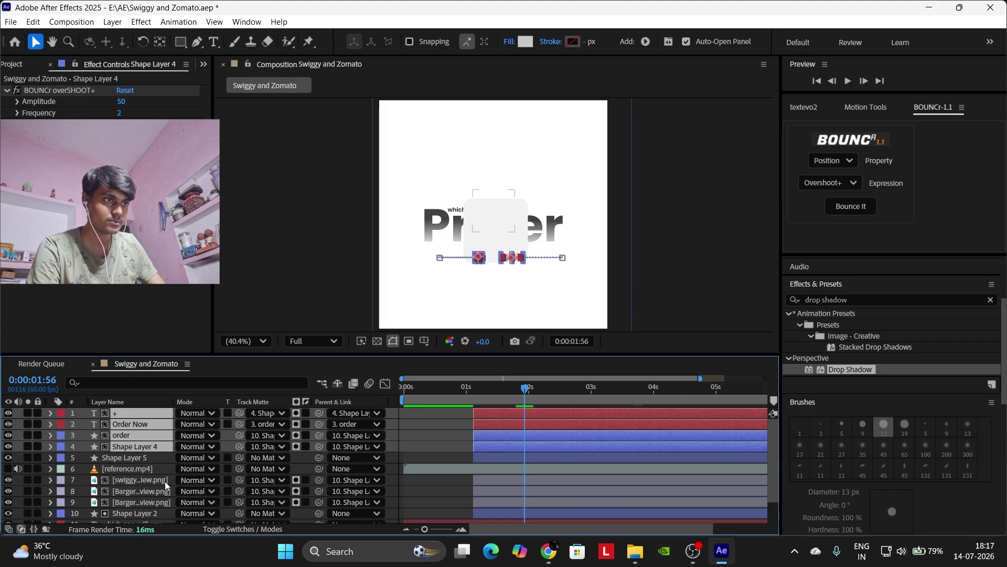
scroll(165, 481, down, 2)
scroll(165, 480, up, 2)
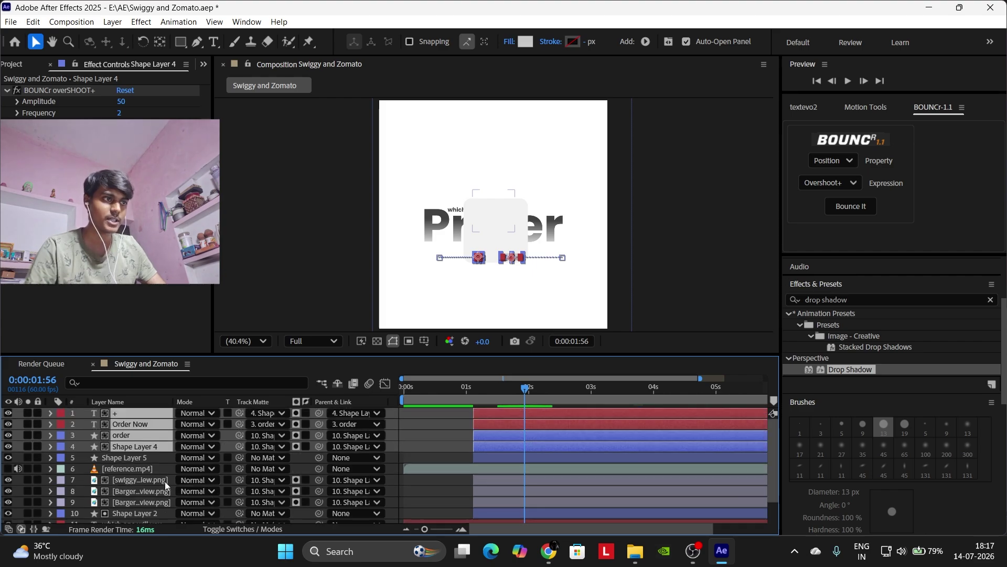
key(ctrl+[)
key(ctrl+[)
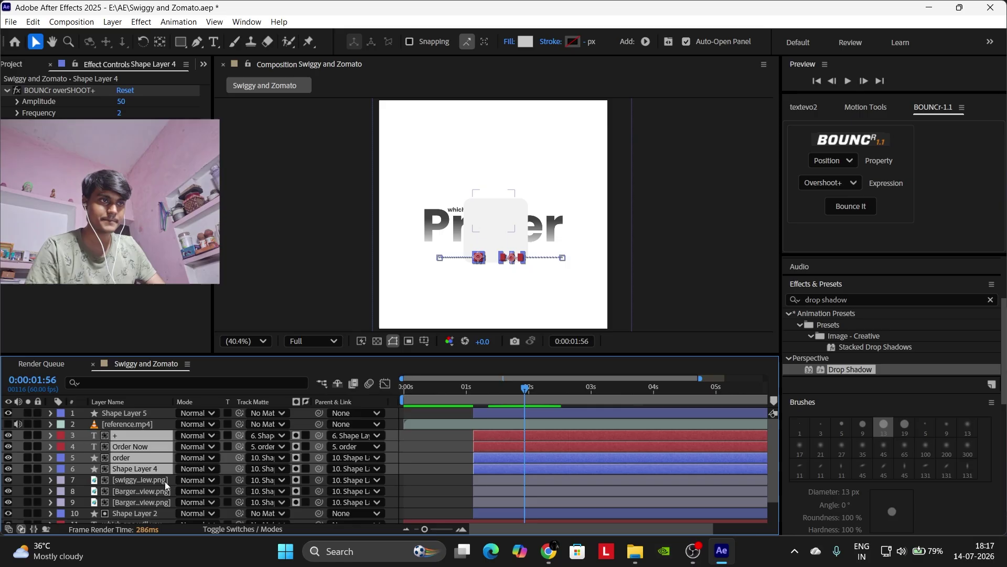
Duplicate the selected +, Order Now, order and Shape Layer 4 layers and move the copies above Shape Layer 5.
key(ctrl+d)
drag(149, 458, 163, 409)
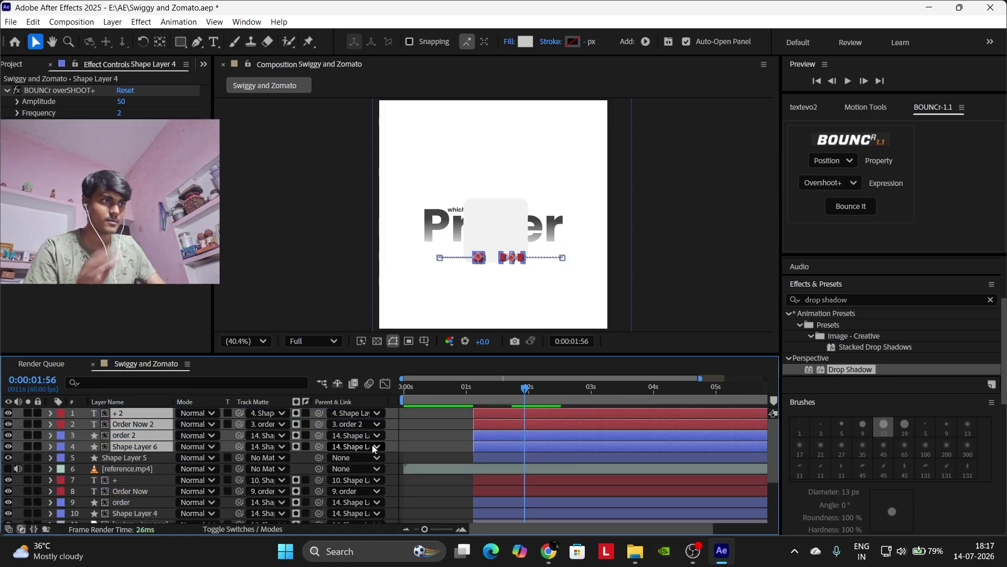
scroll(160, 462, down, 3)
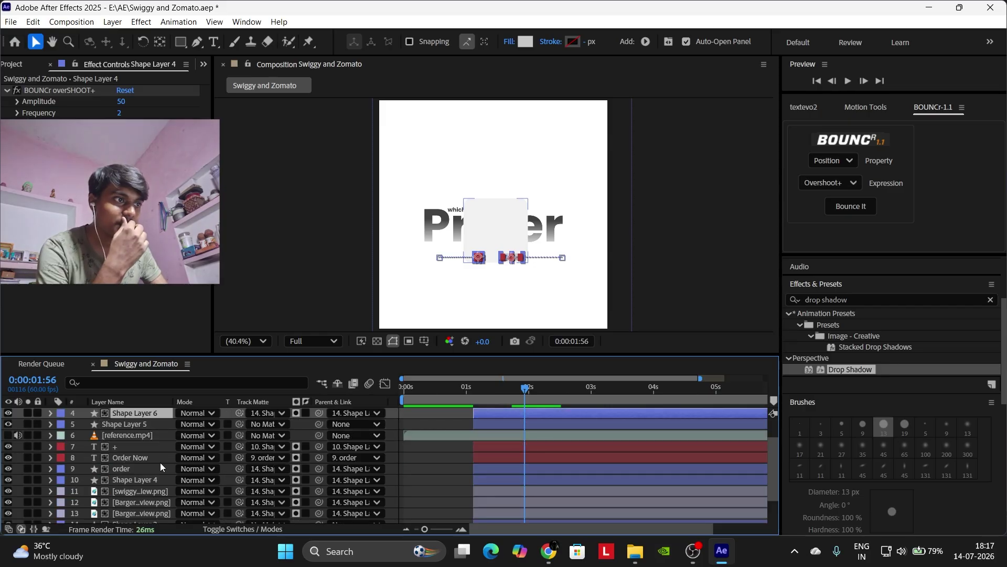
scroll(159, 462, up, 3)
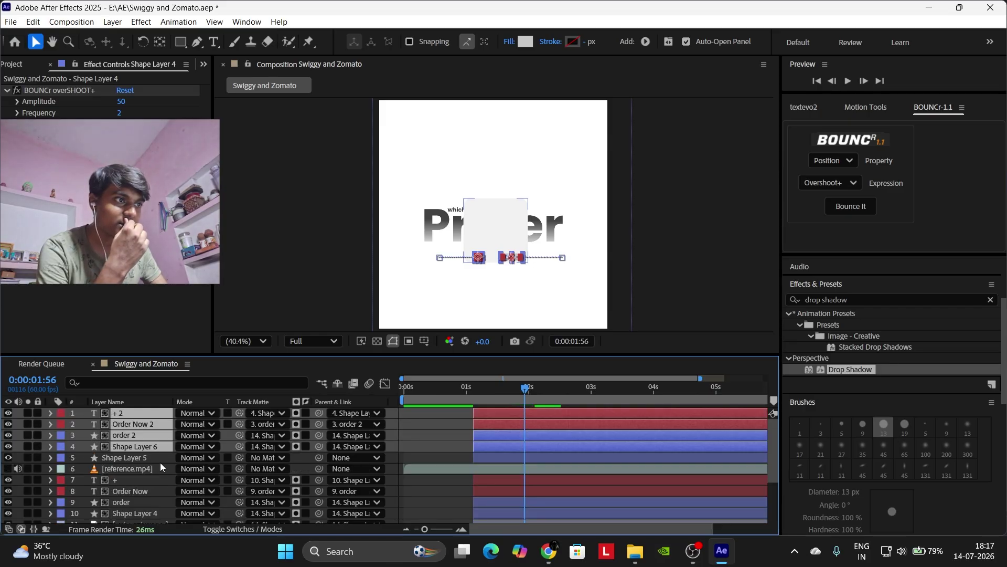
Set Shape Layer 5 as both track matte and parent of the order 2 layer, keeping Shape Layer 5 visible.
click(138, 479)
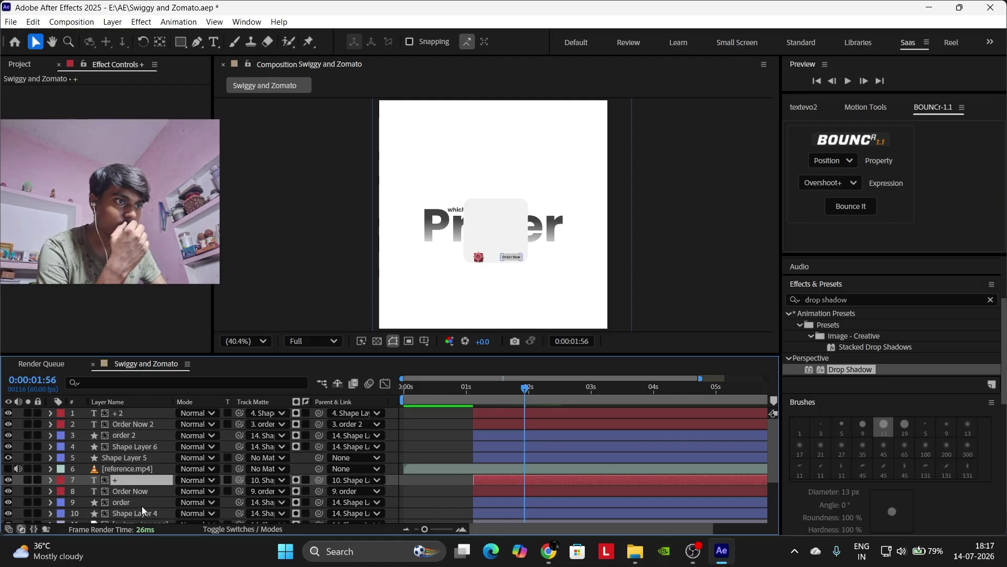
click(142, 493)
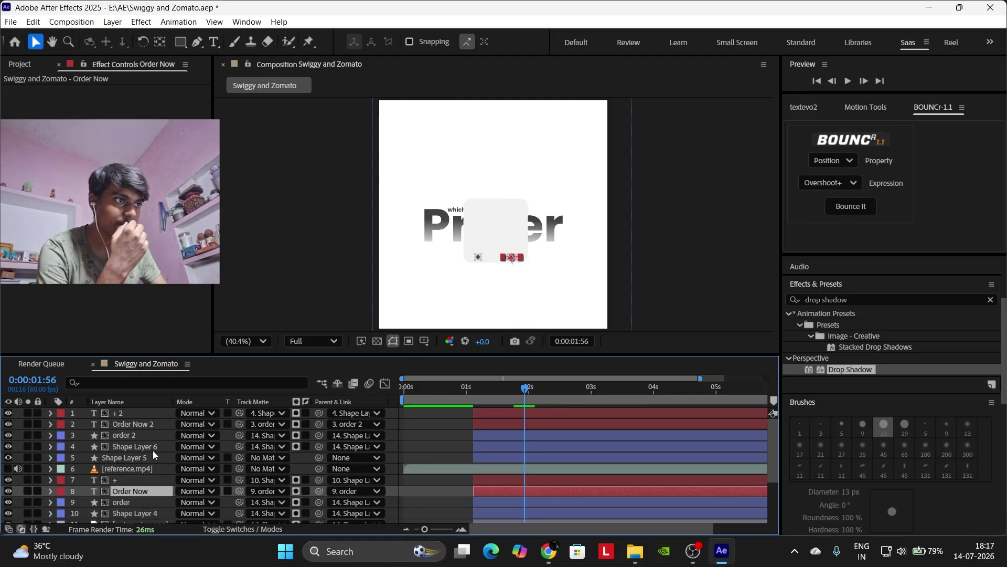
click(148, 435)
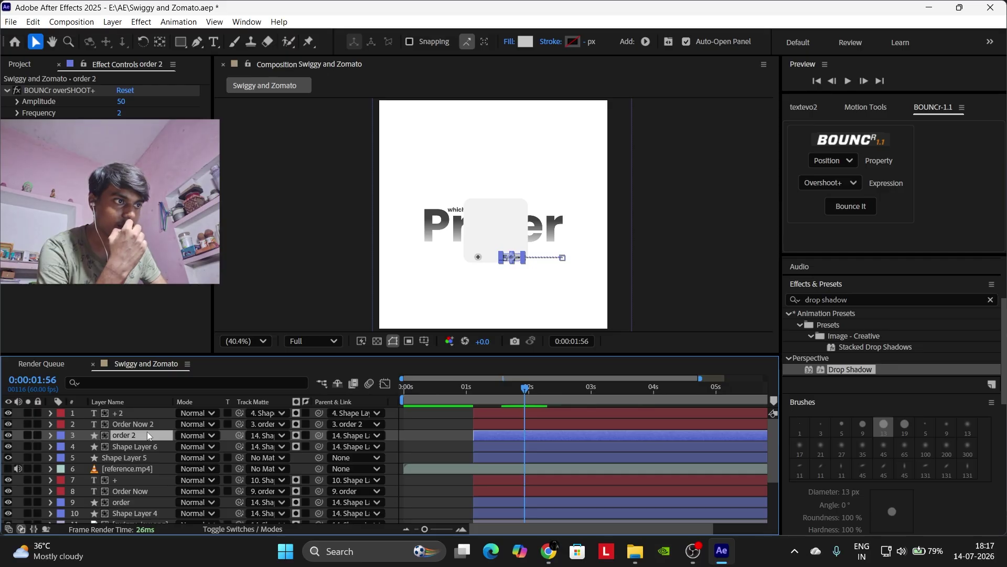
drag(239, 436, 204, 459)
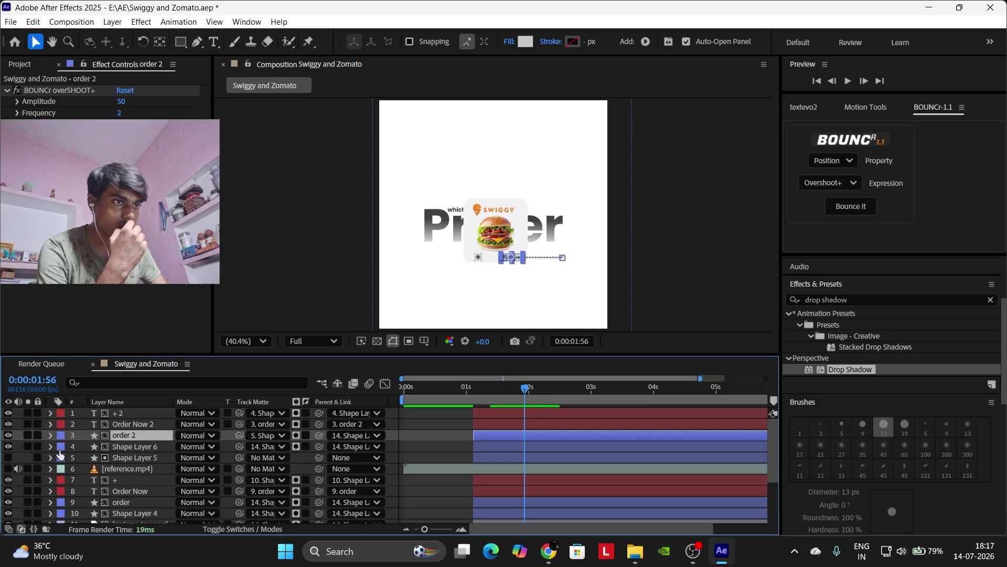
click(9, 457)
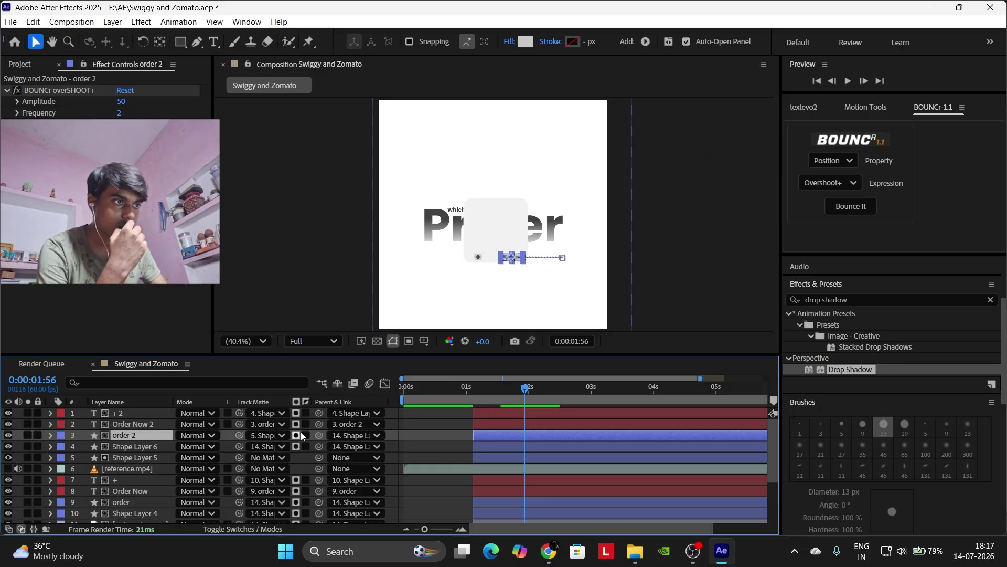
drag(320, 435, 274, 457)
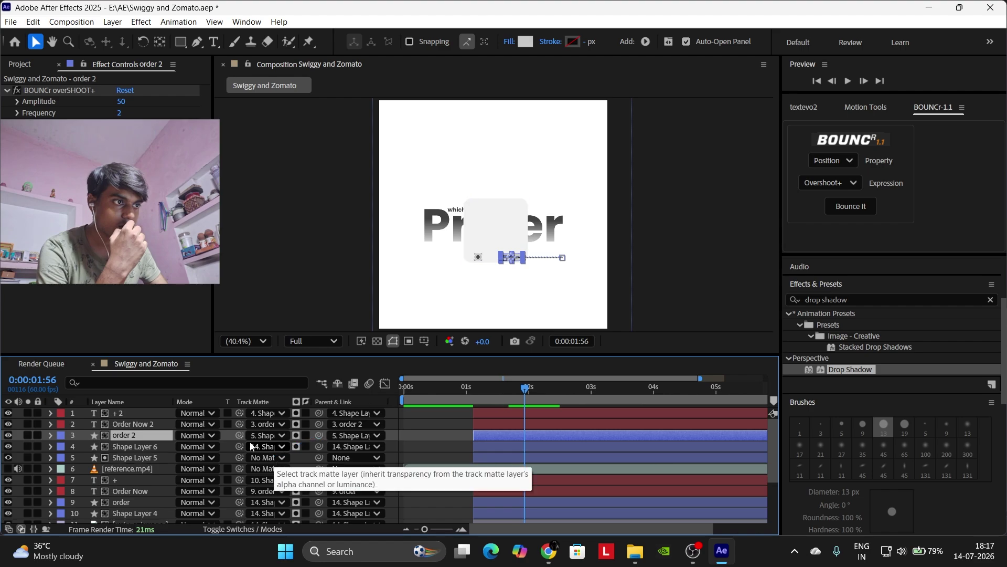
Set Shape Layer 5 as both the track matte and the parent of Shape Layer 6.
drag(550, 387, 505, 411)
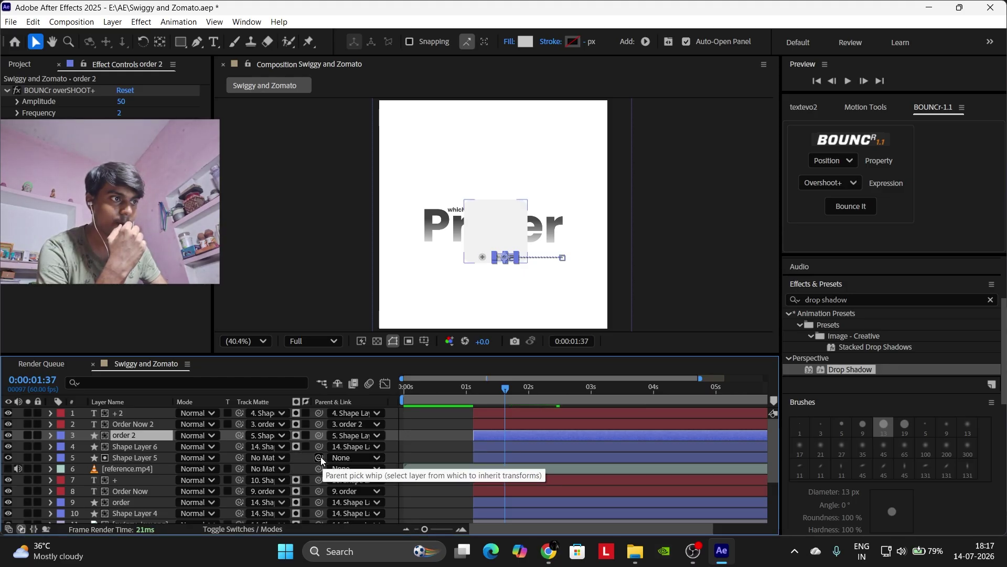
click(149, 449)
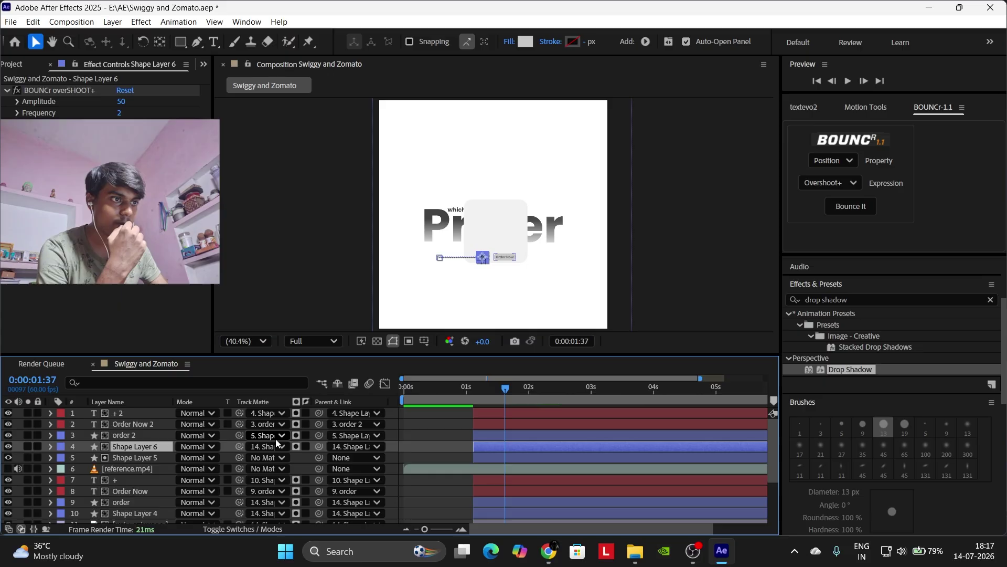
drag(240, 447, 193, 457)
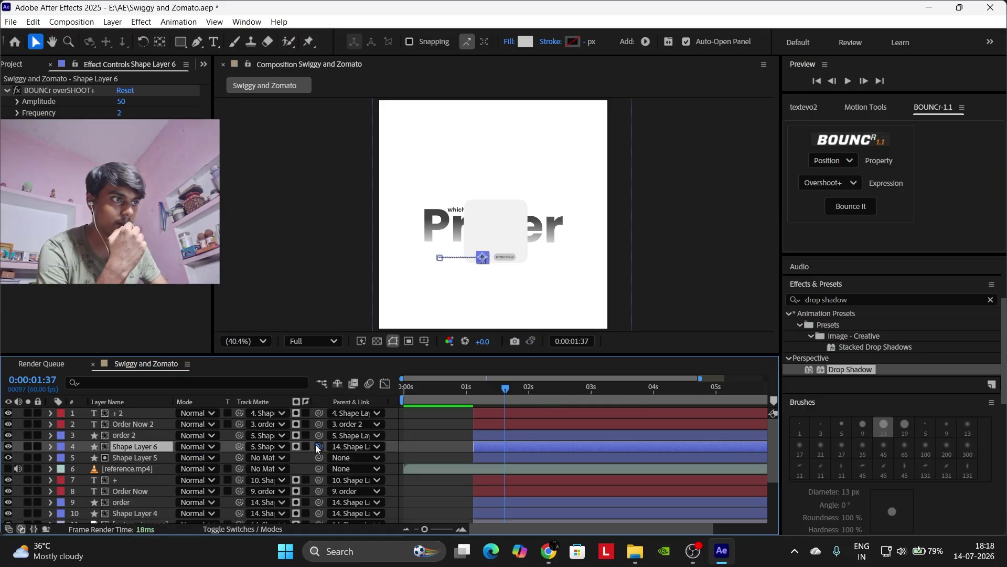
drag(315, 445, 257, 458)
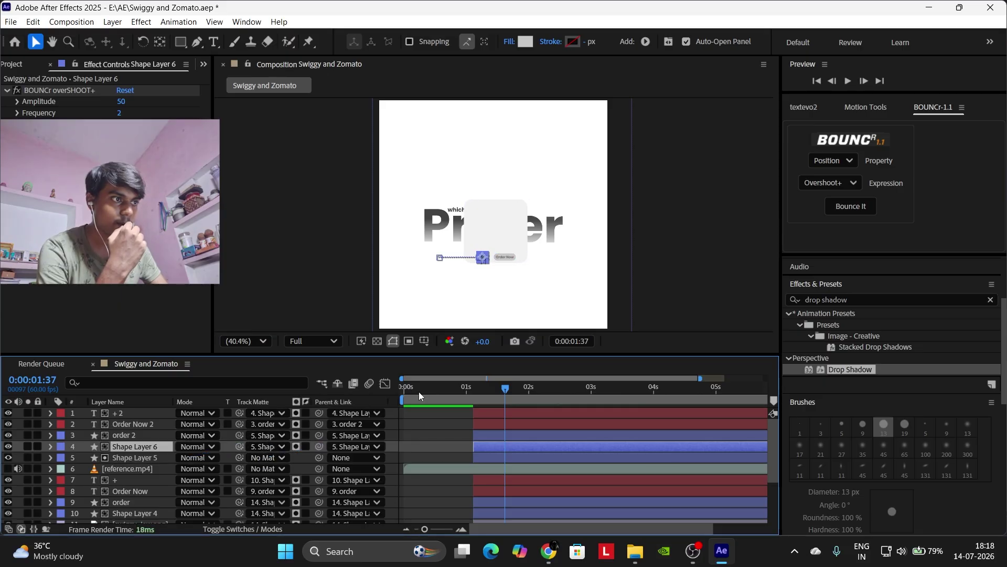
Scrub through the duplicated card's entrance and slide to examine how its plus and Order Now buttons follow it.
click(140, 416)
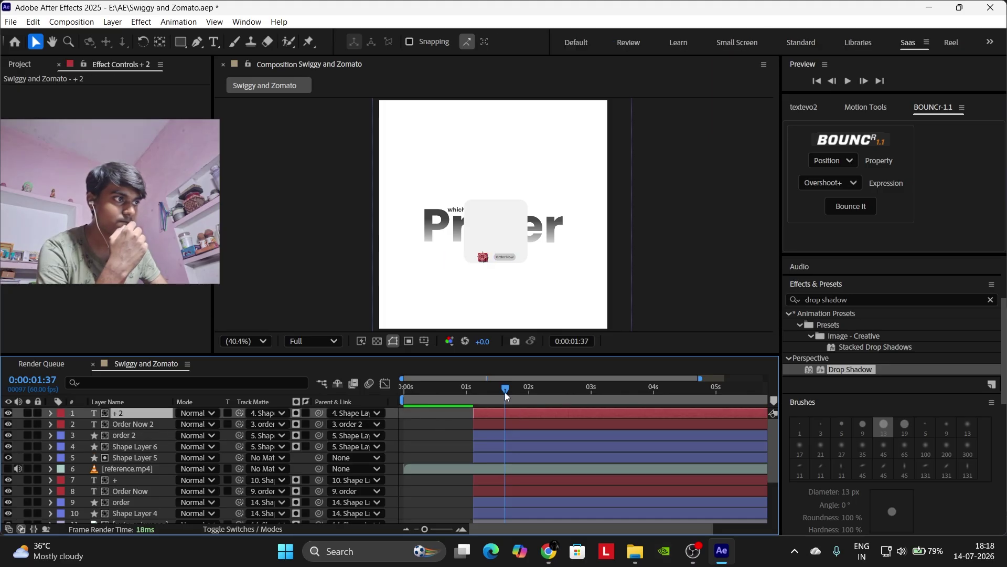
drag(504, 392, 533, 392)
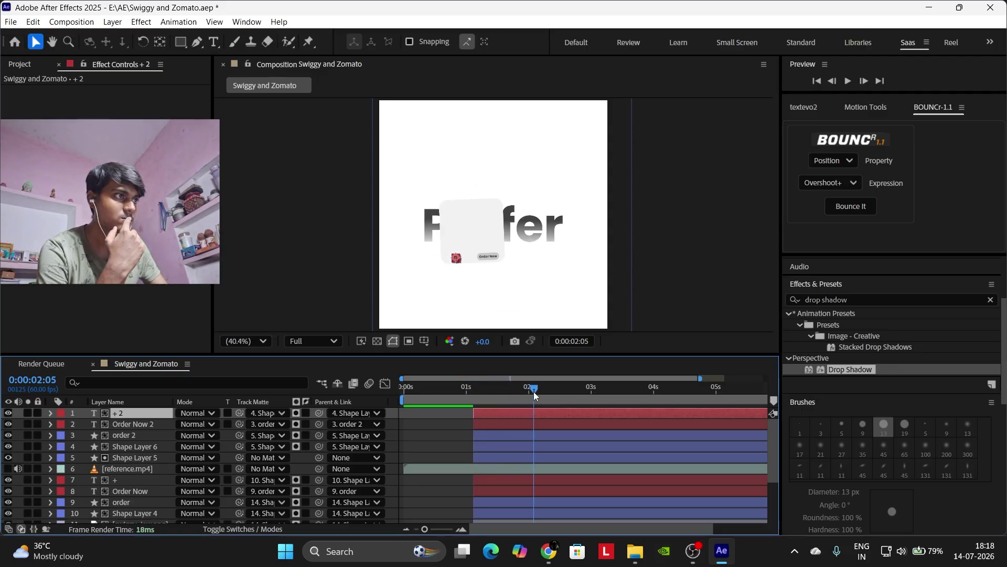
drag(534, 392, 504, 402)
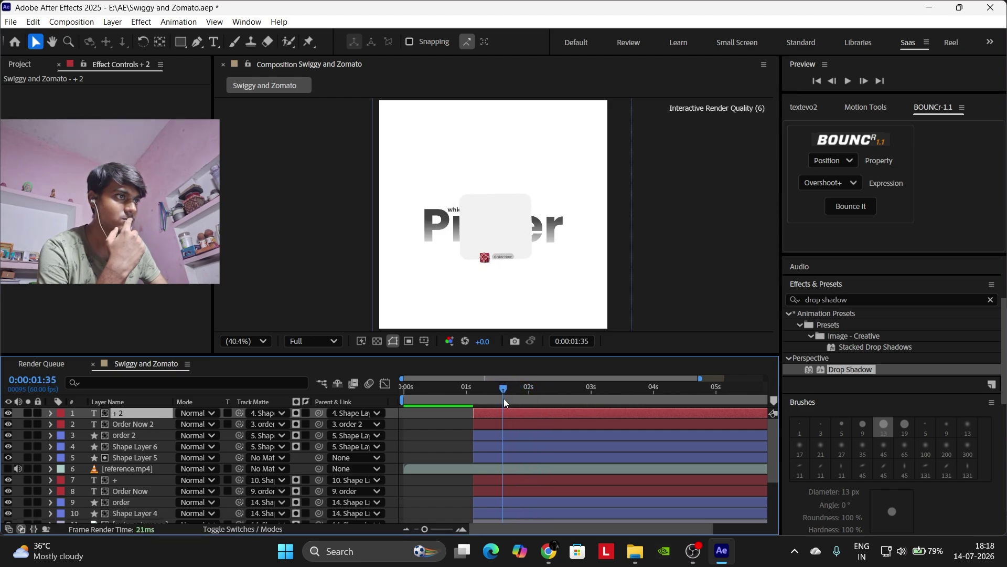
click(462, 421)
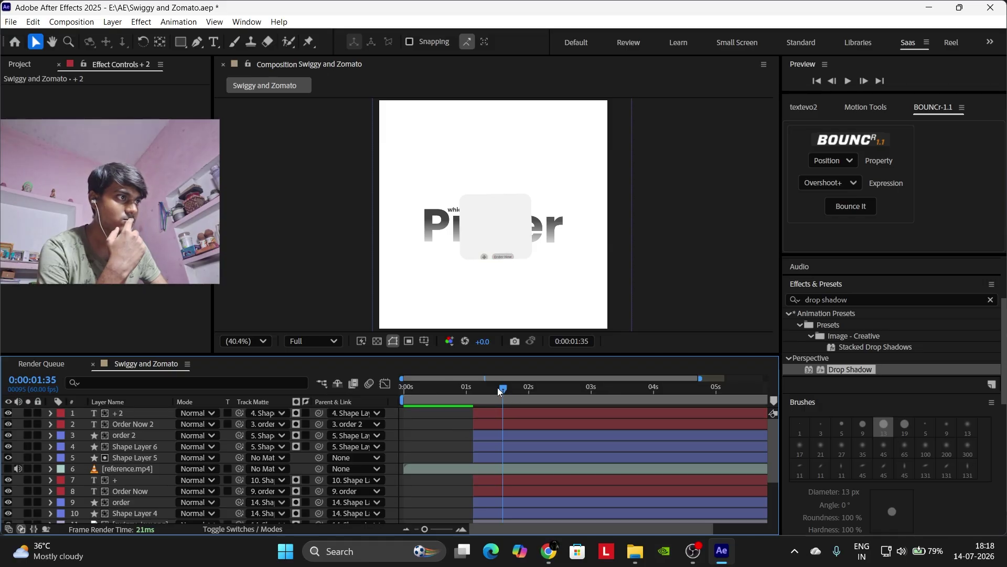
mouse_move(497, 388)
mouse_down()
mouse_move(545, 390)
mouse_move(480, 394)
mouse_up()
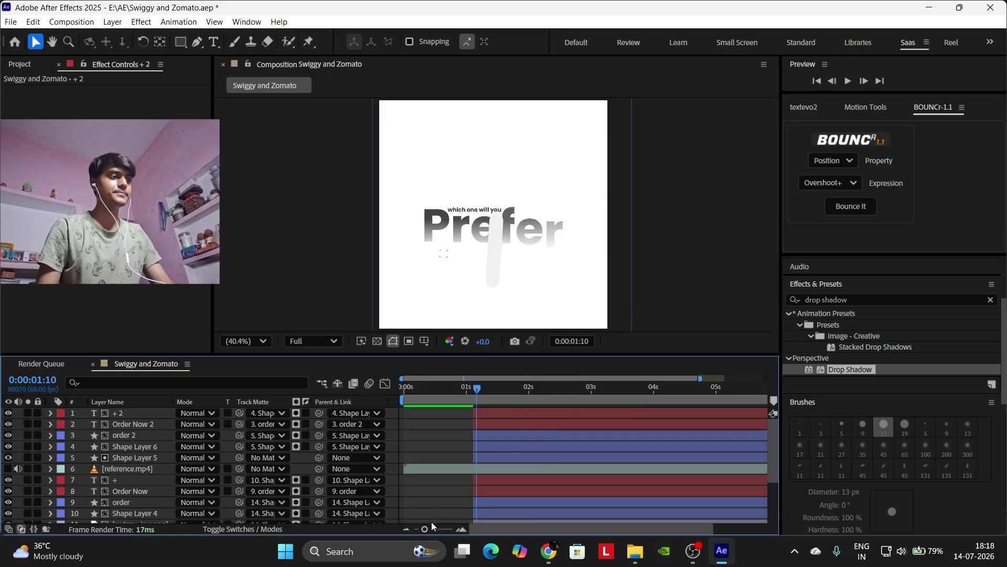
Go to 0:01:04 and add the Zomato logo and pizza PNG images from the project above the duplicated card layers.
drag(476, 388, 471, 389)
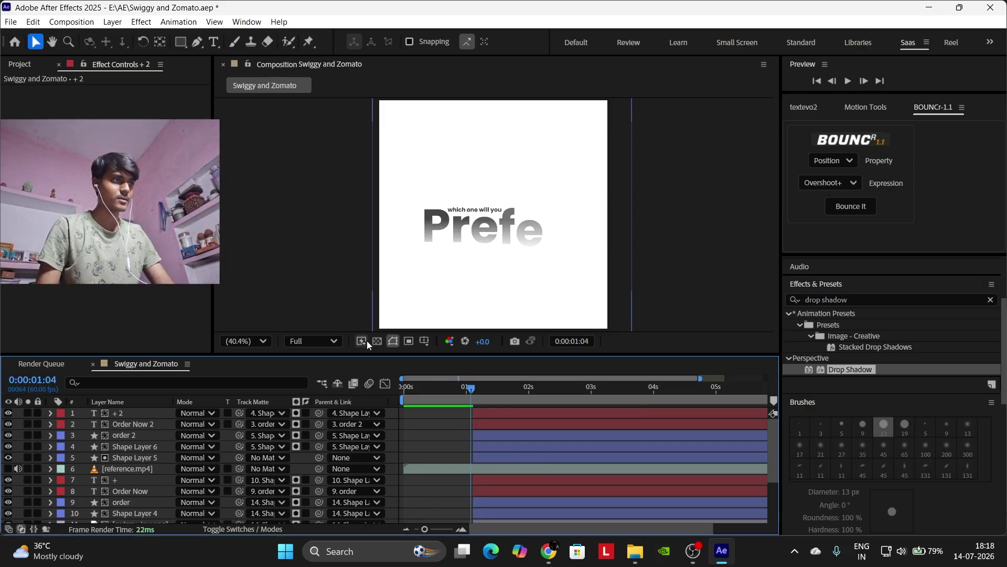
click(21, 64)
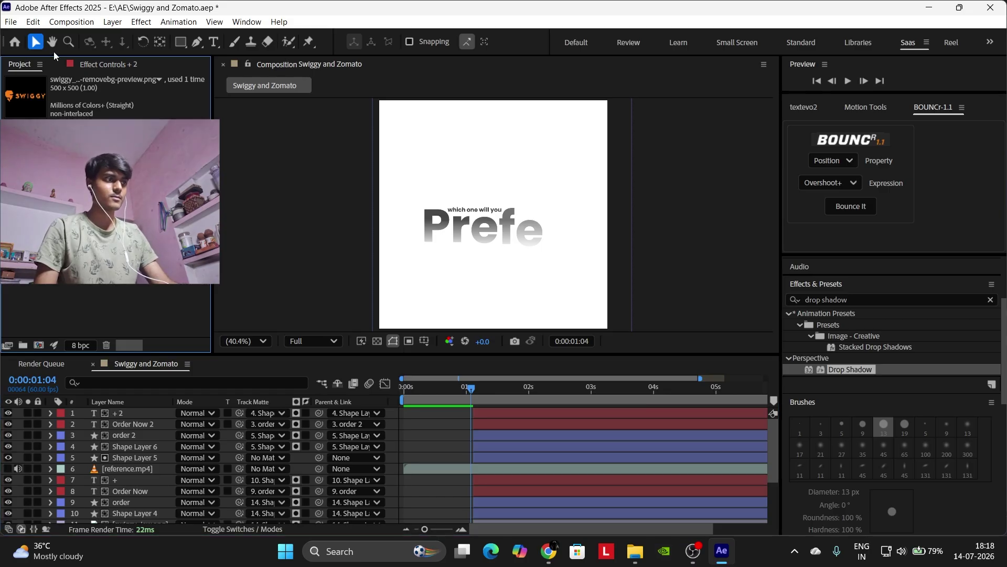
scroll(463, 466, down, 3)
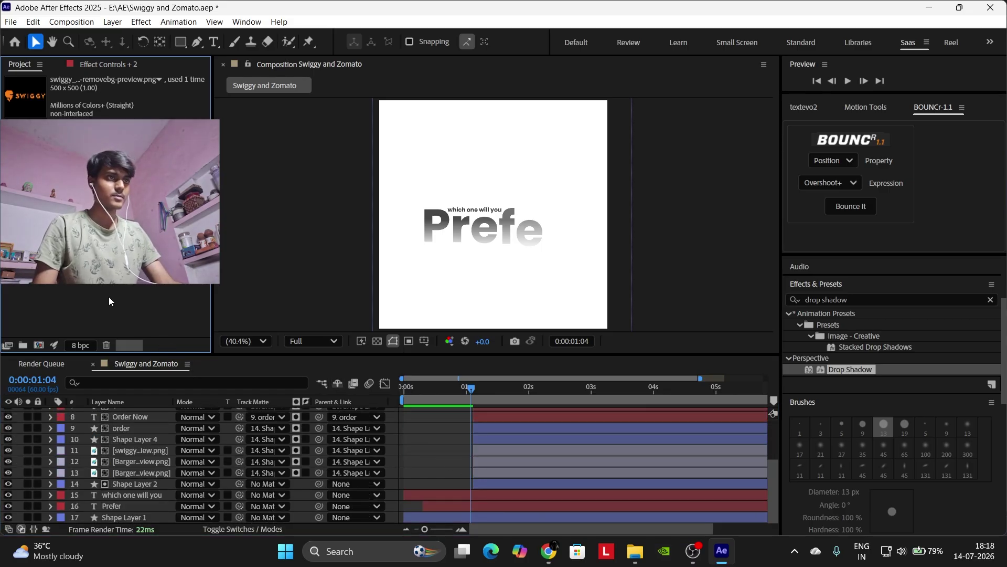
click(94, 220)
drag(94, 220, 124, 410)
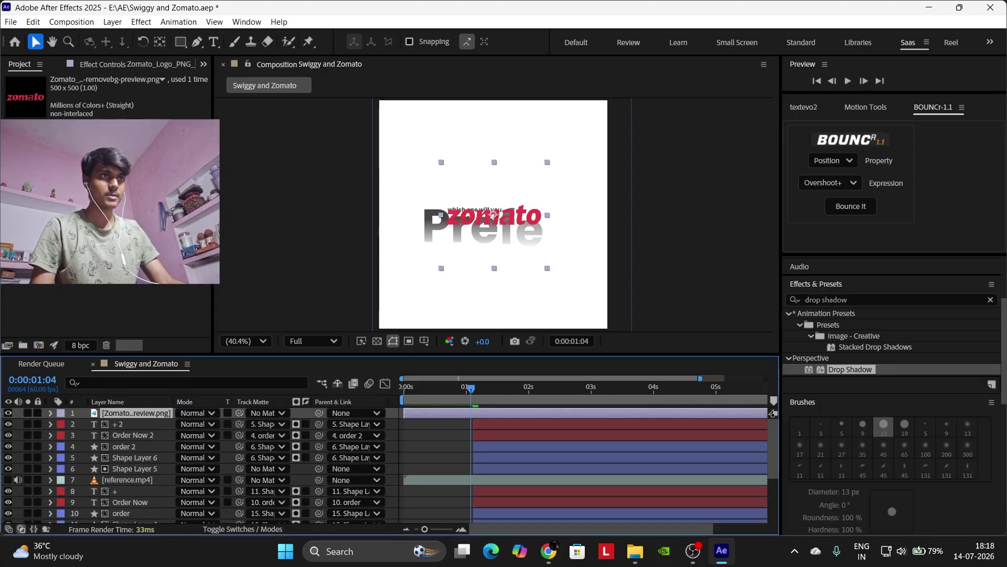
click(95, 210)
drag(95, 209, 272, 413)
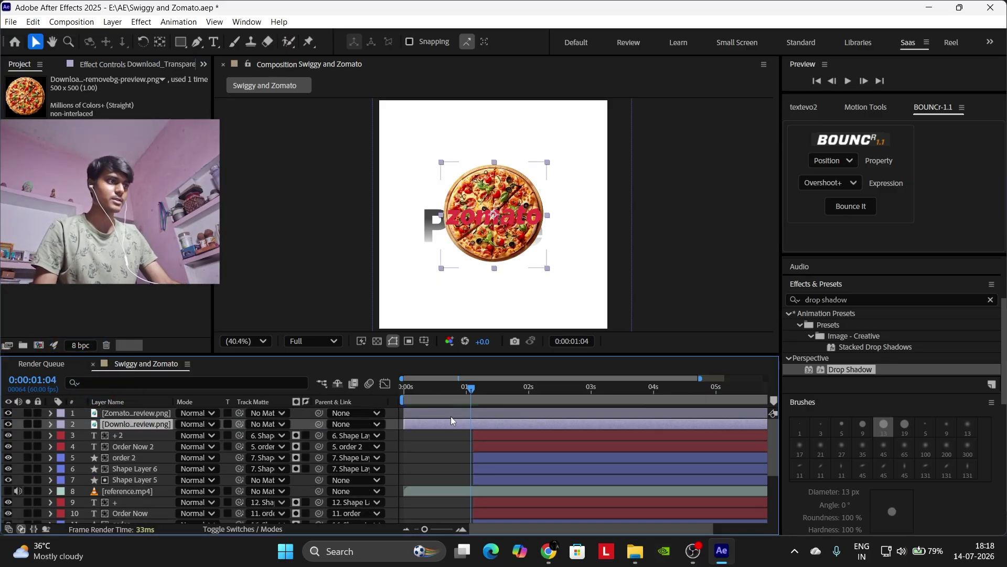
Trim the starts of the Zomato logo and pizza layers to 0:01:07, where the duplicated card layers begin.
click(492, 445)
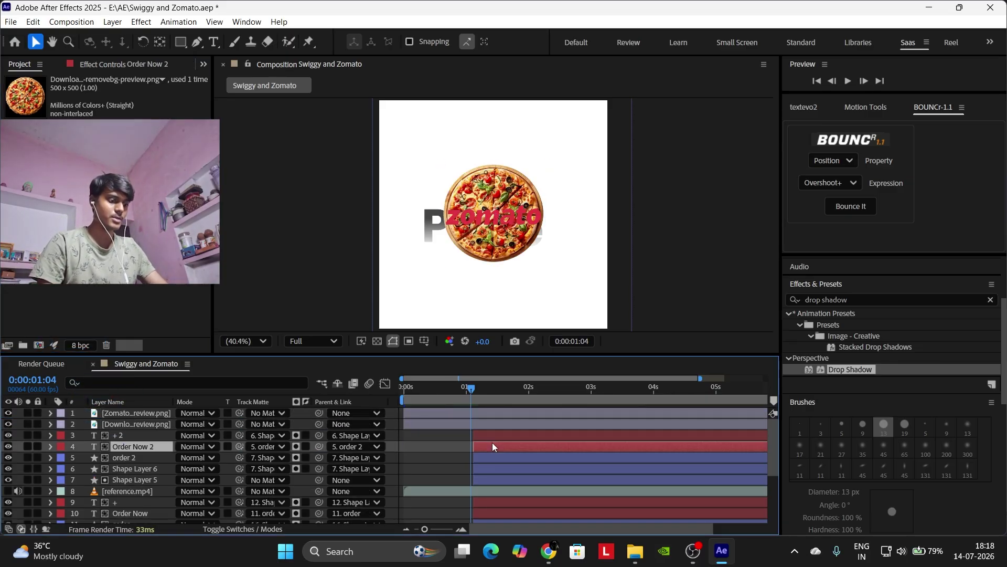
key(Page_Down)
key(Page_Down)
key(Page_Down)
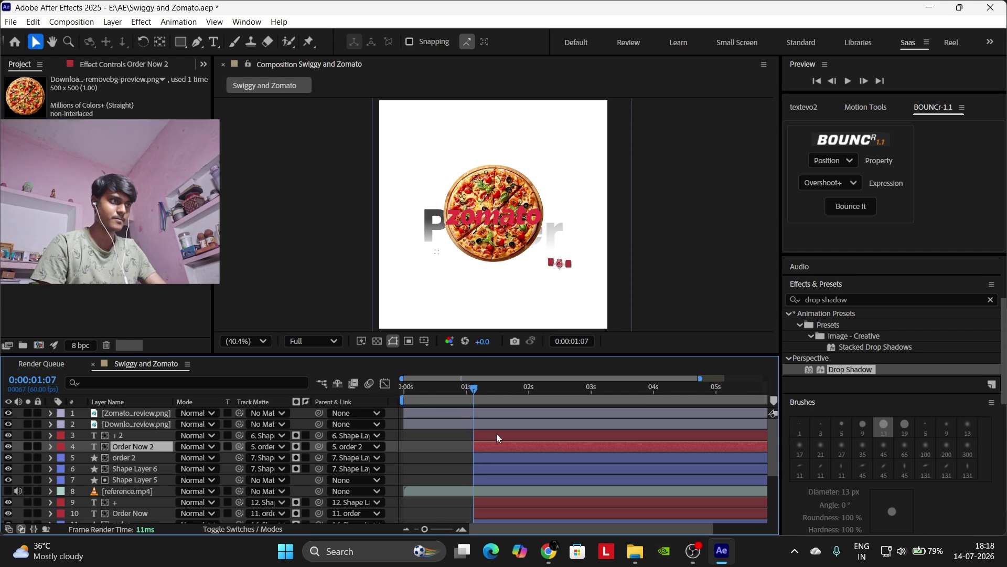
click(493, 423)
shift+click(492, 413)
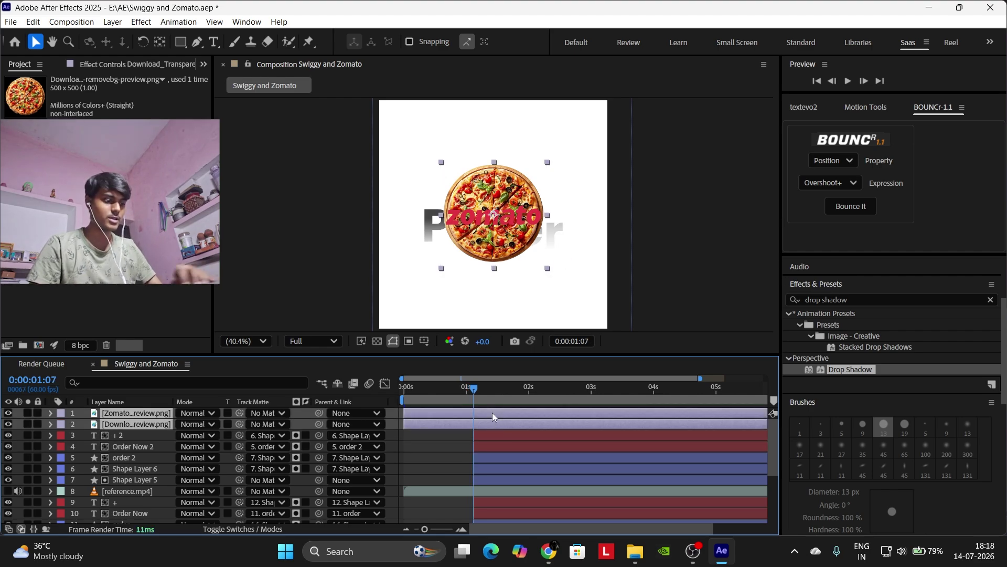
key(alt+bracketleft)
click(455, 442)
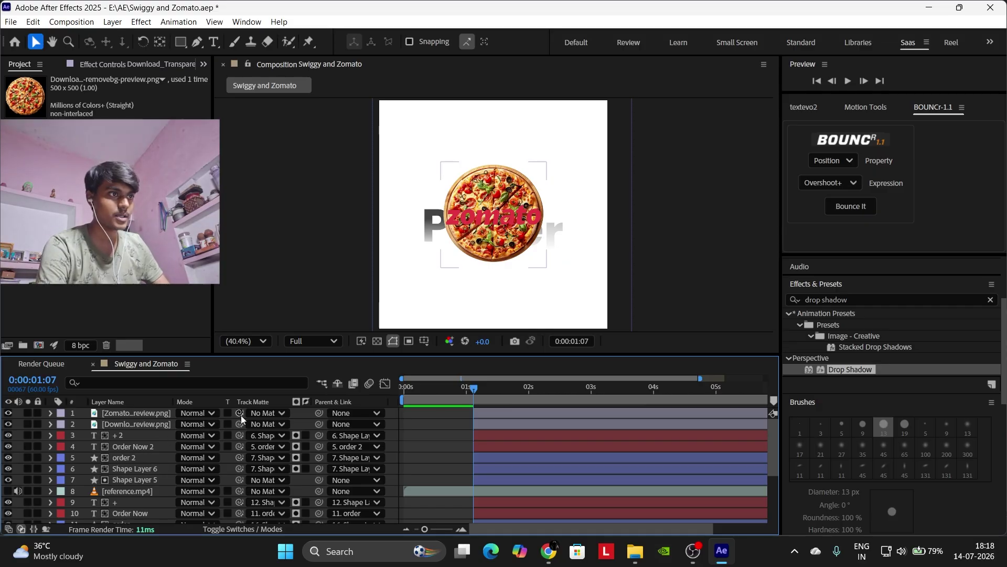
Set Shape Layer 5 as the track matte of the Zomato logo and pizza layers, and check the clipping at 0:03:04.
drag(241, 413, 148, 481)
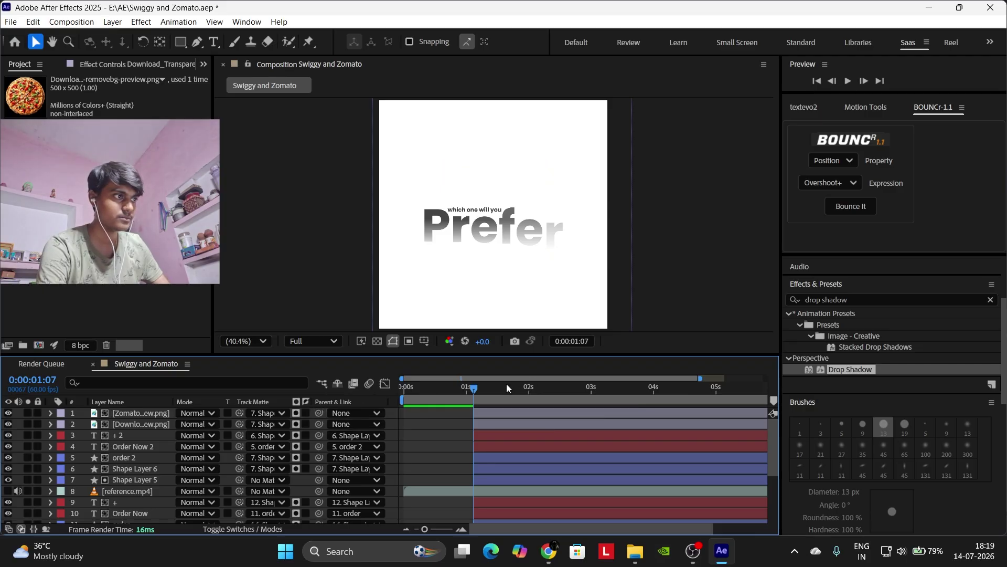
drag(507, 387, 599, 387)
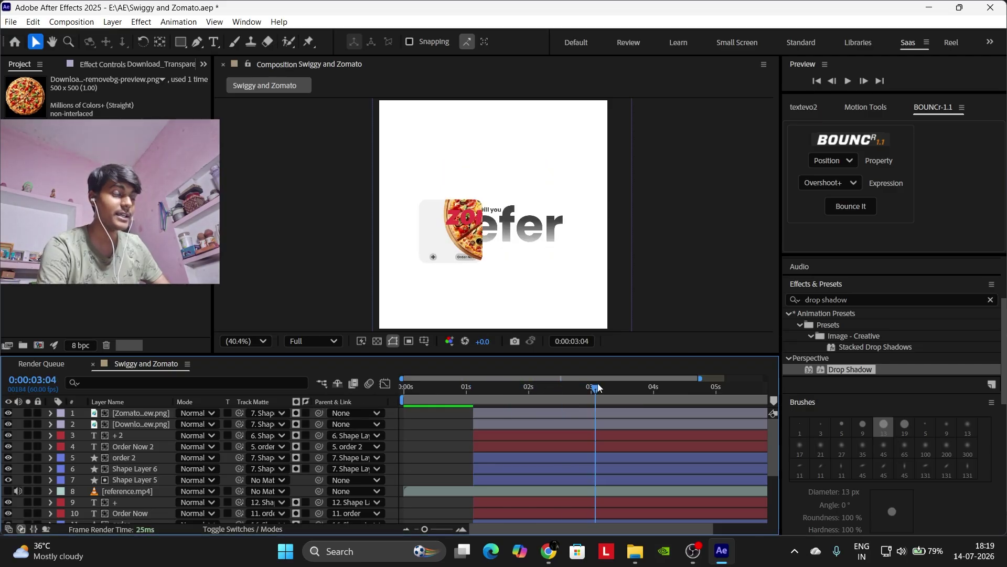
Scale the pizza image to 37% and, at 0:05:37, move it onto the card at position 335, 615.
click(150, 423)
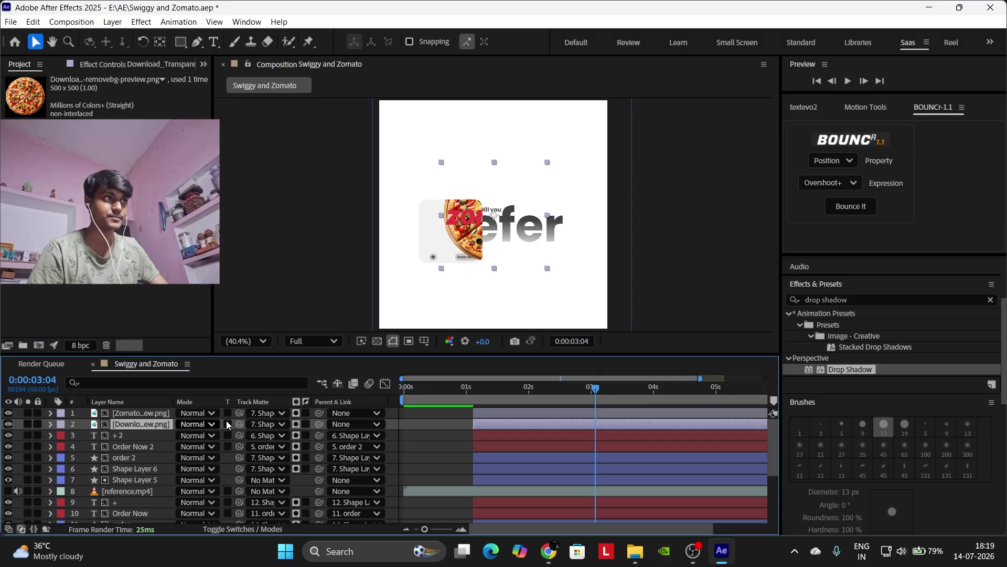
drag(600, 388, 515, 407)
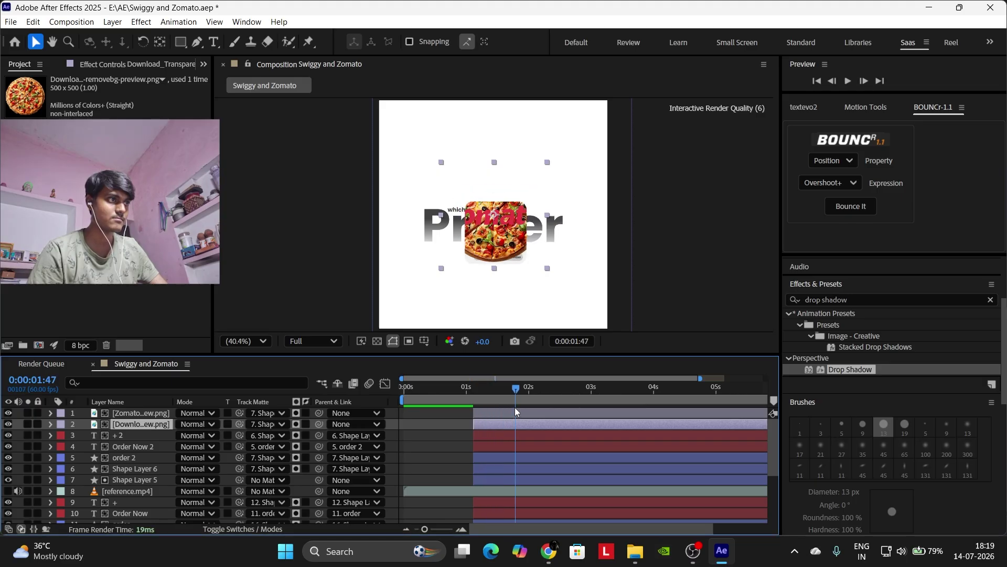
key(s)
drag(210, 440, 173, 443)
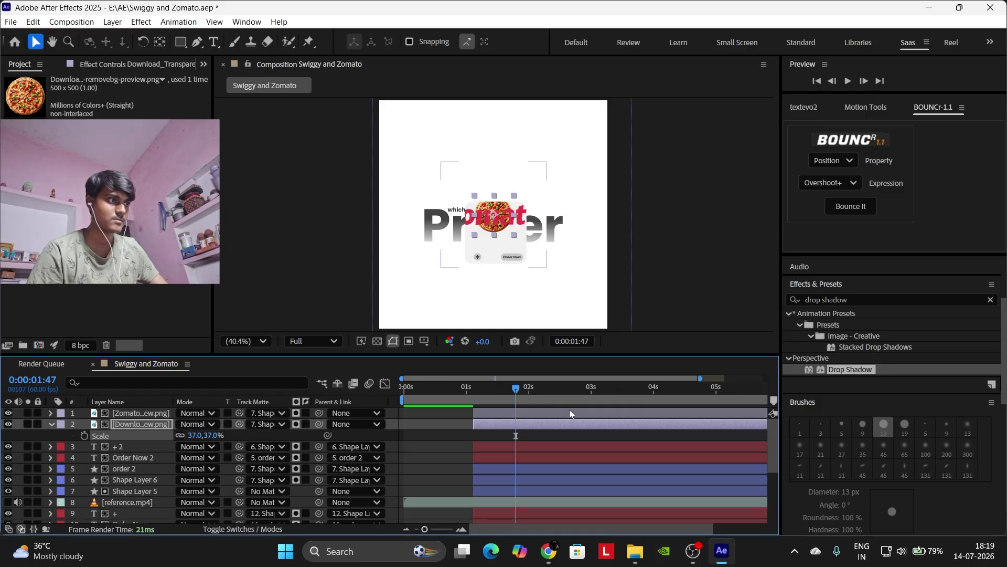
drag(403, 400, 450, 400)
double_click(524, 403)
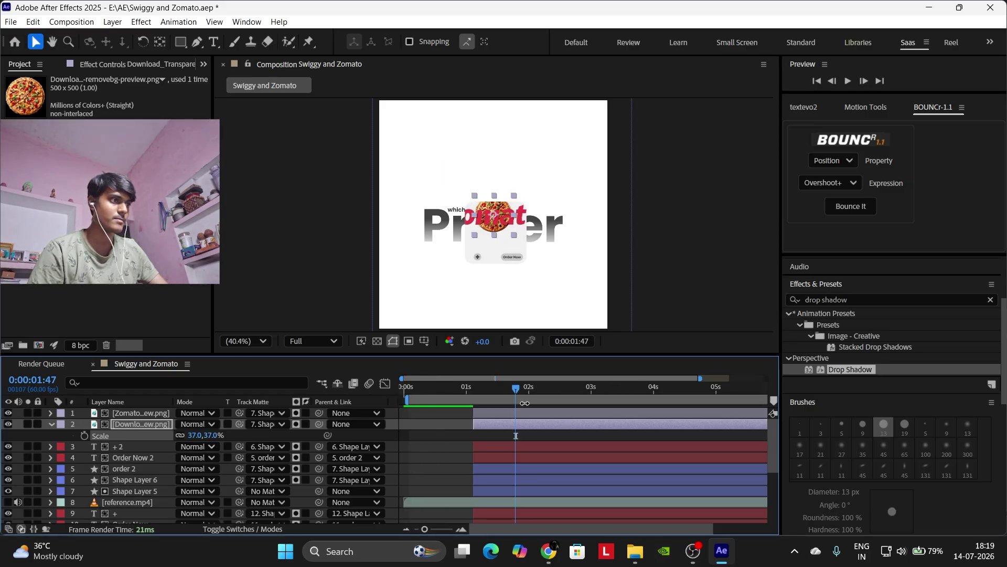
drag(535, 389, 718, 383)
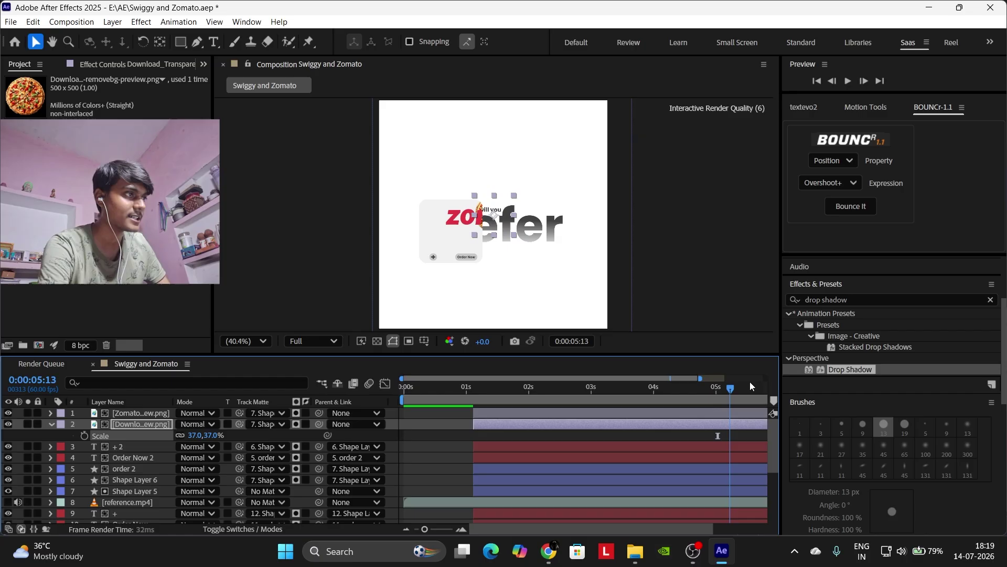
drag(724, 389, 756, 388)
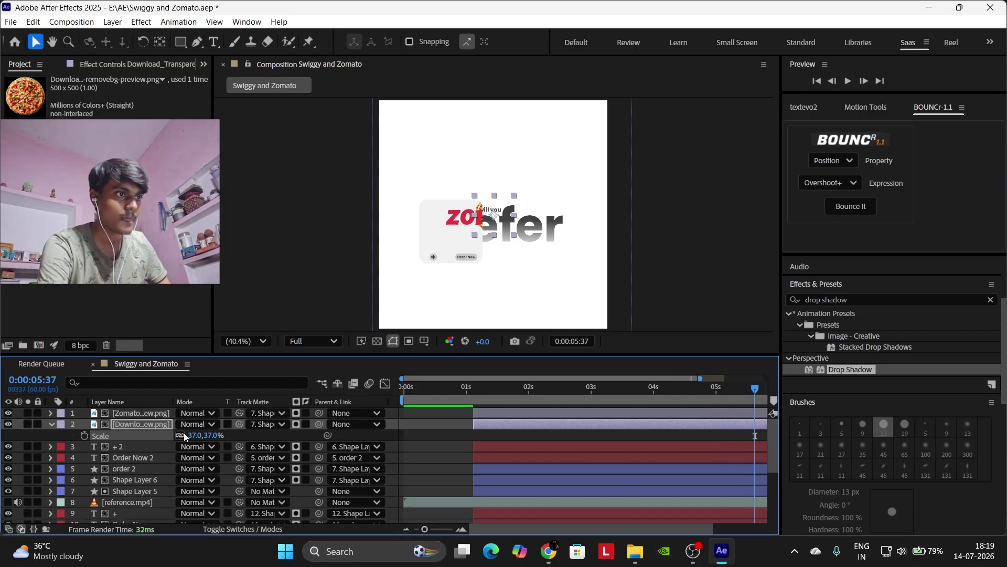
key(p)
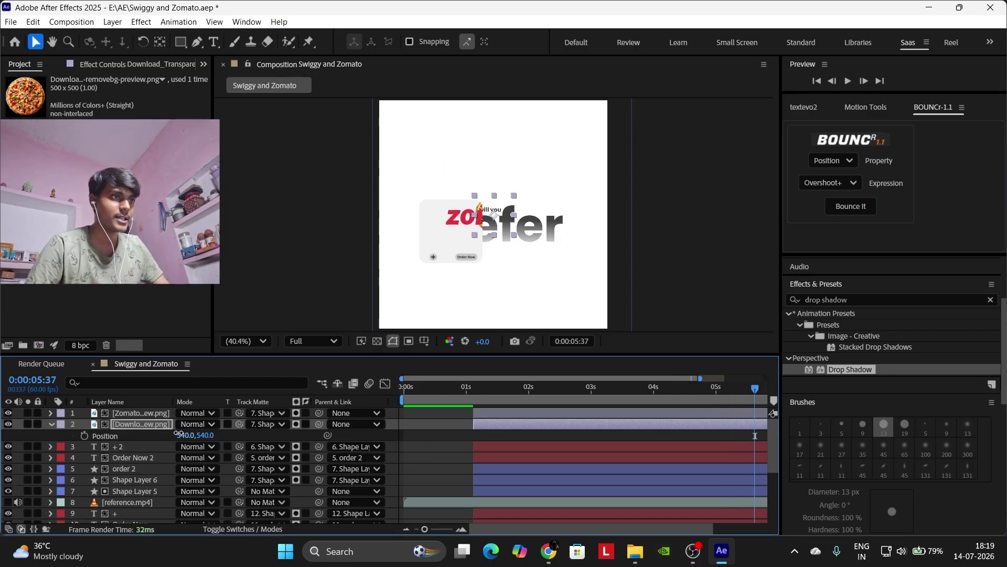
drag(177, 433, 74, 457)
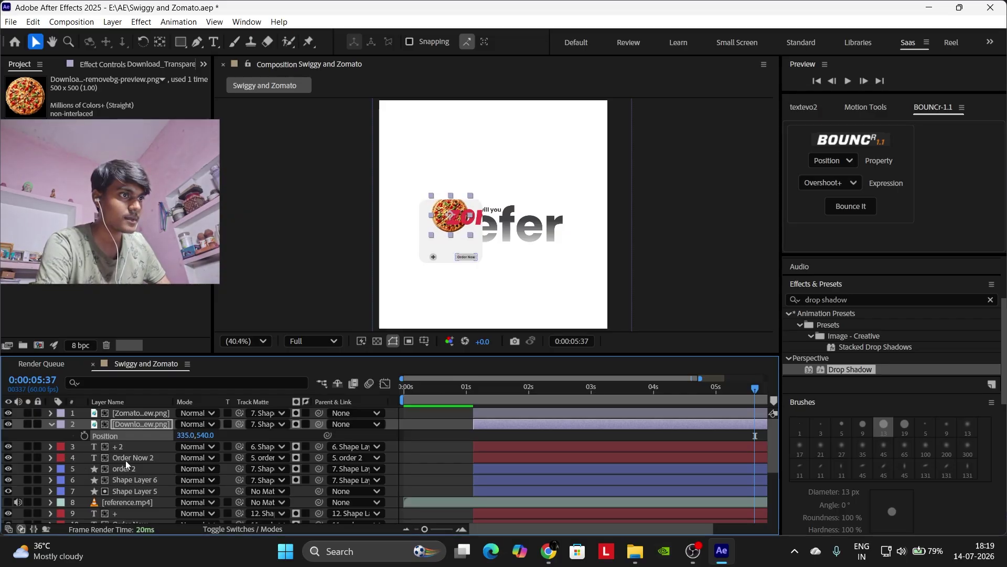
drag(217, 433, 530, 246)
key(slash)
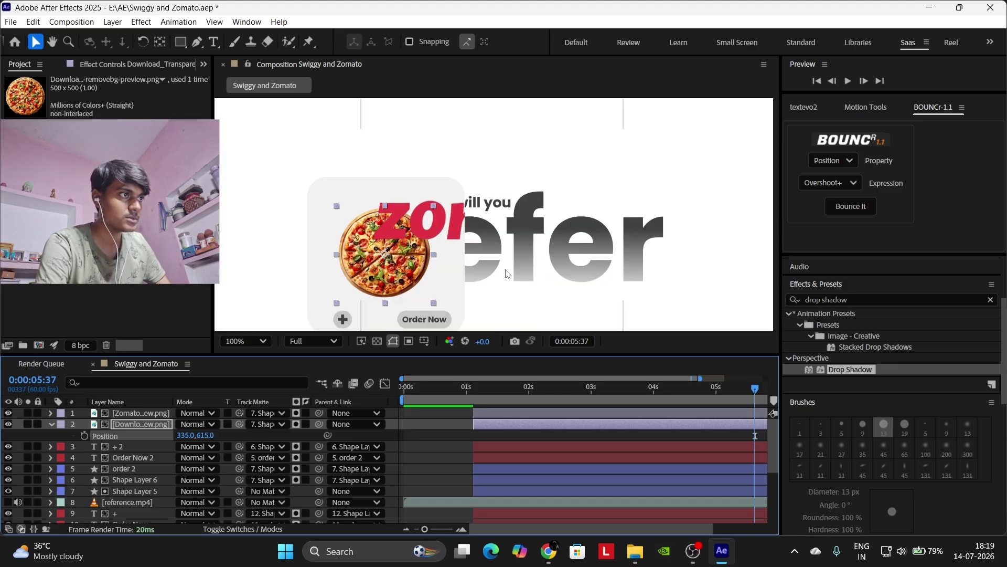
drag(515, 310, 532, 264)
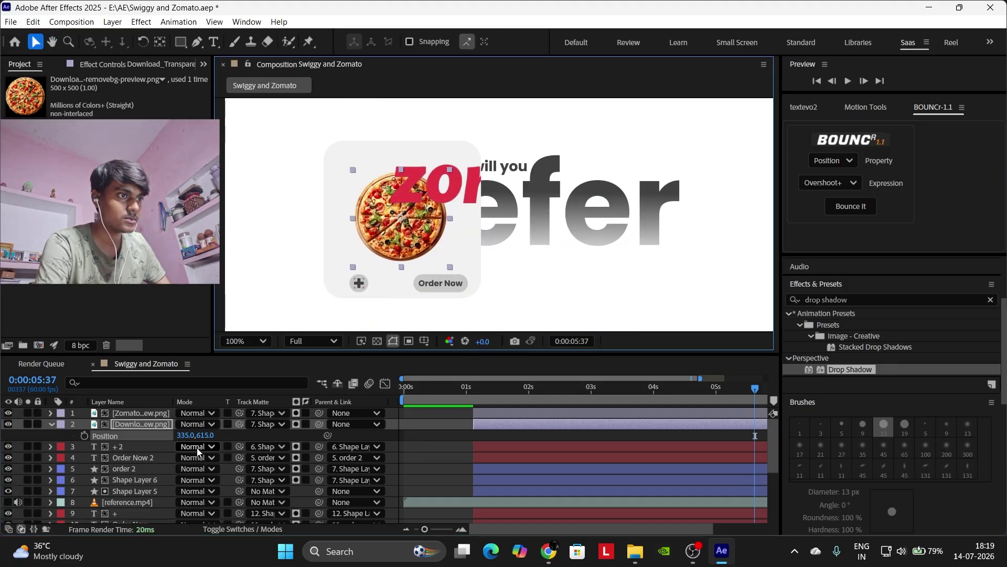
Reduce the pizza image's scale to 31% and set its vertical position to 623.
key(s)
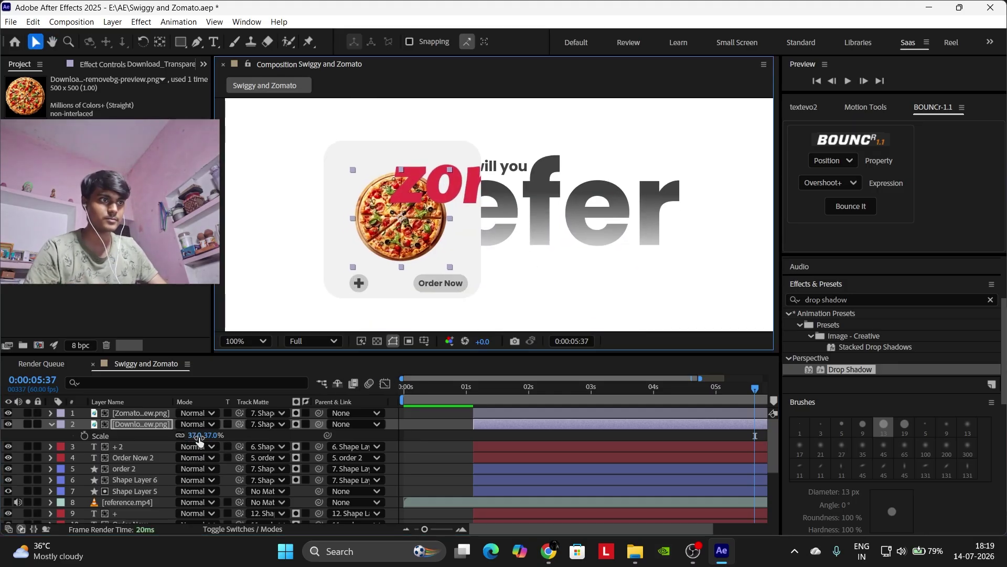
drag(190, 441, 205, 439)
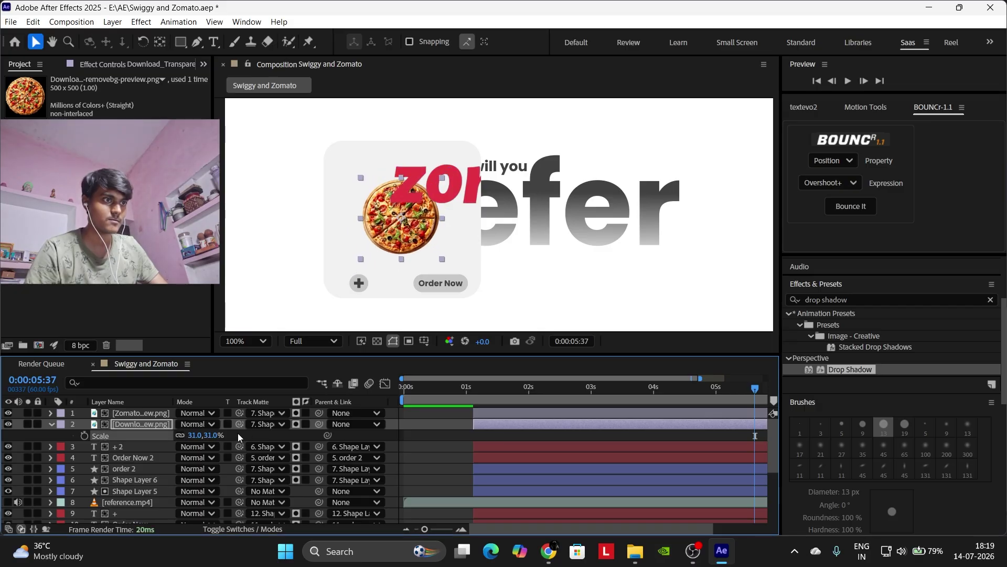
key(p)
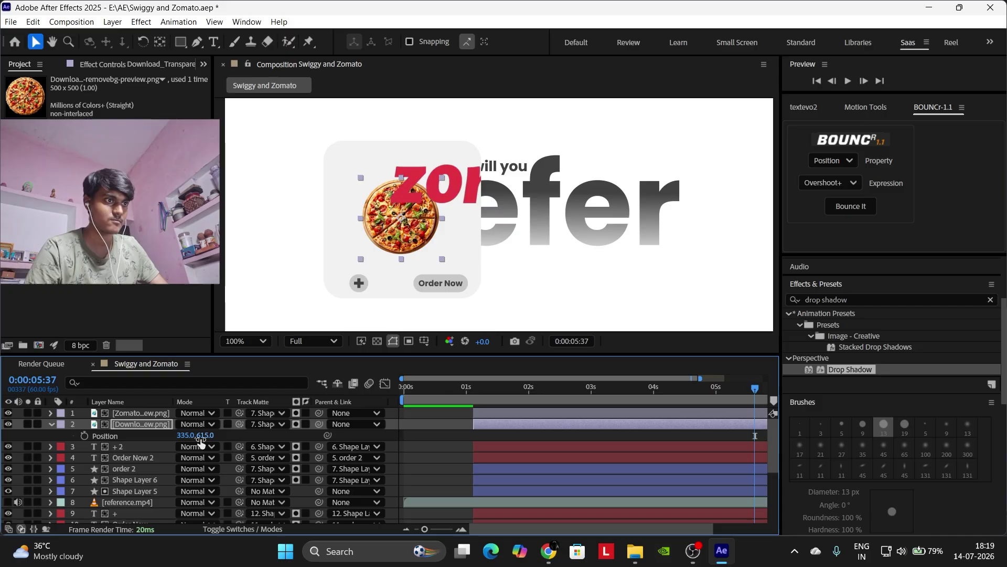
drag(206, 435, 216, 435)
Scale the Zomato logo to 39% and move it to the top of the card, centred above the pizza.
click(544, 413)
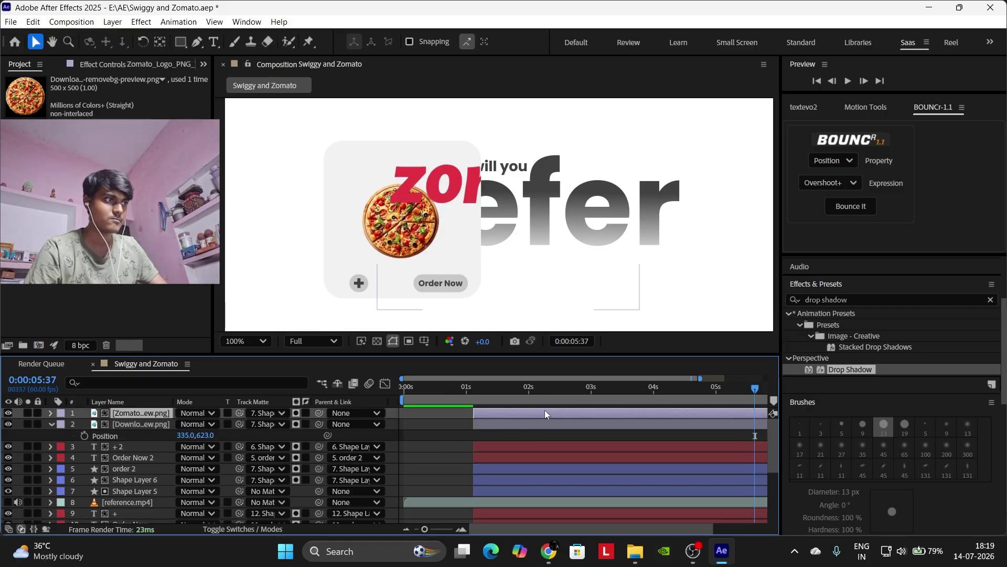
key(s)
drag(215, 424, 35, 454)
key(p)
mouse_move(187, 425)
mouse_down()
mouse_move(262, 416)
mouse_move(188, 429)
mouse_up()
key(s)
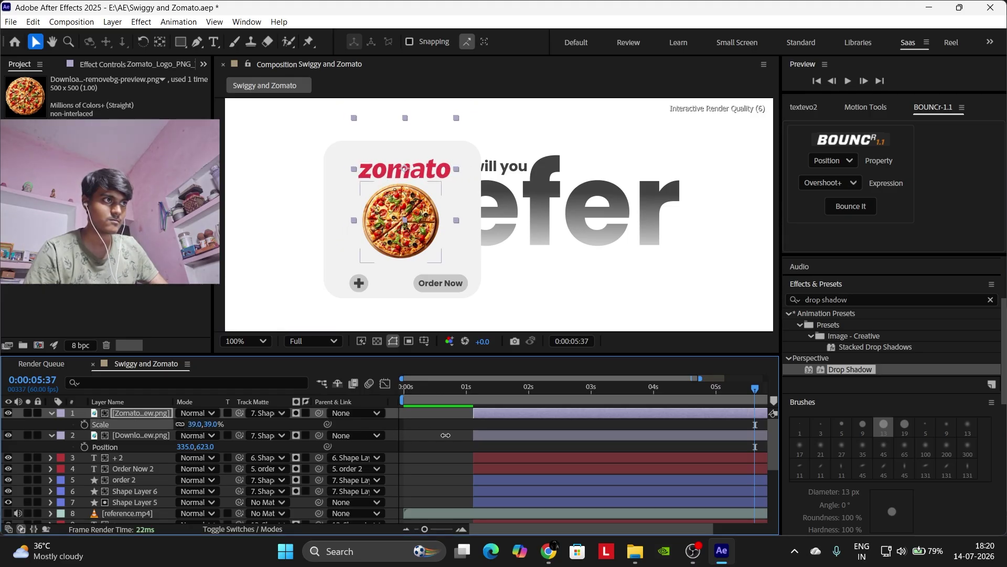
click(424, 459)
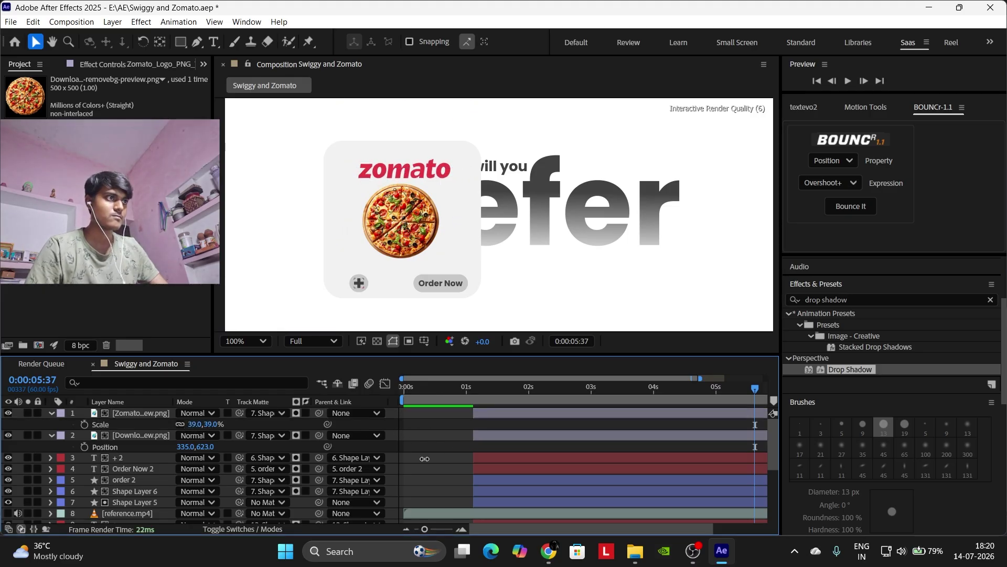
Duplicate the pizza image layer to get a second copy for a shadow.
click(140, 437)
key(ctrl+d)
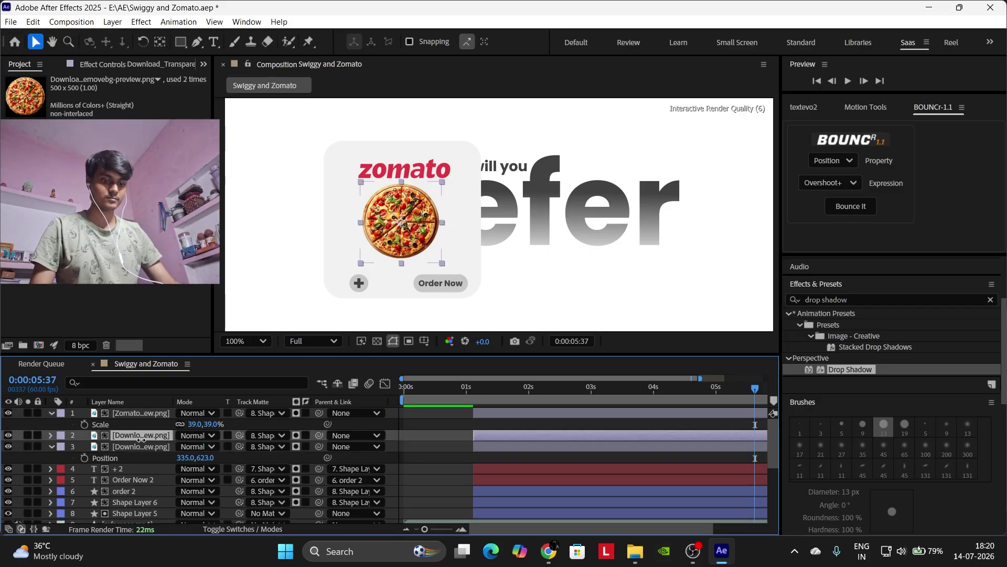
click(146, 447)
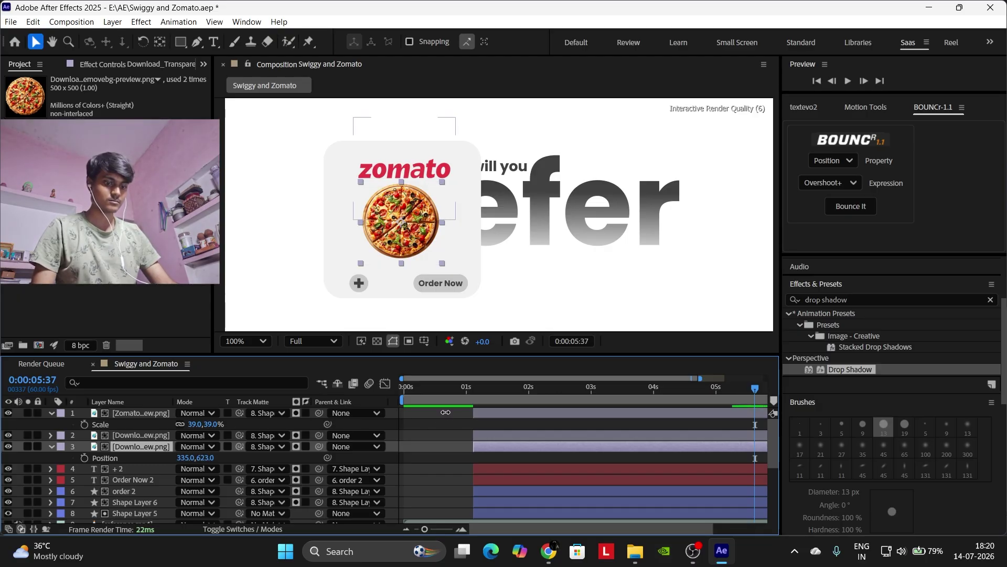
Try to shift the upper pizza copy down to a vertical position of 636.
click(444, 414)
click(529, 435)
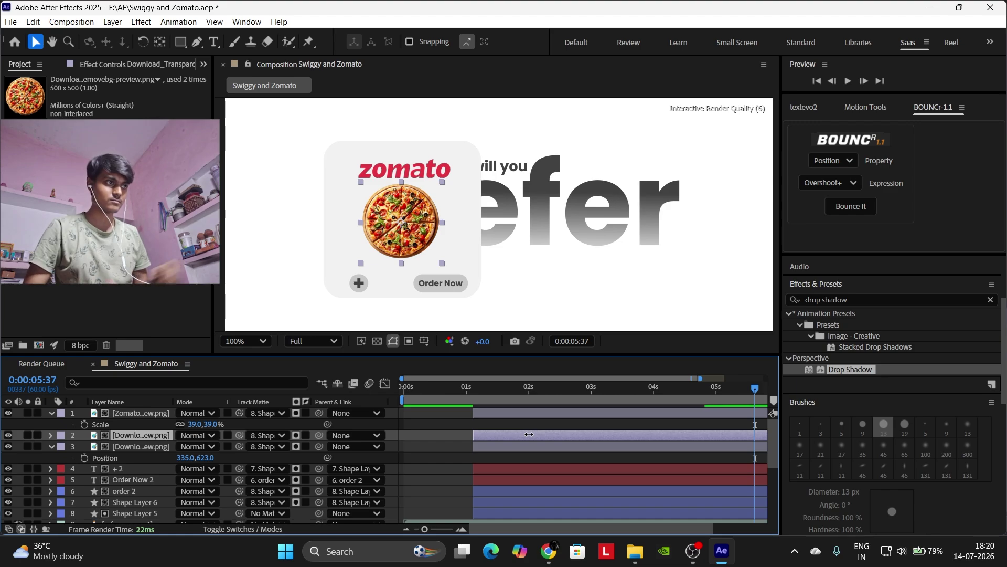
key(p)
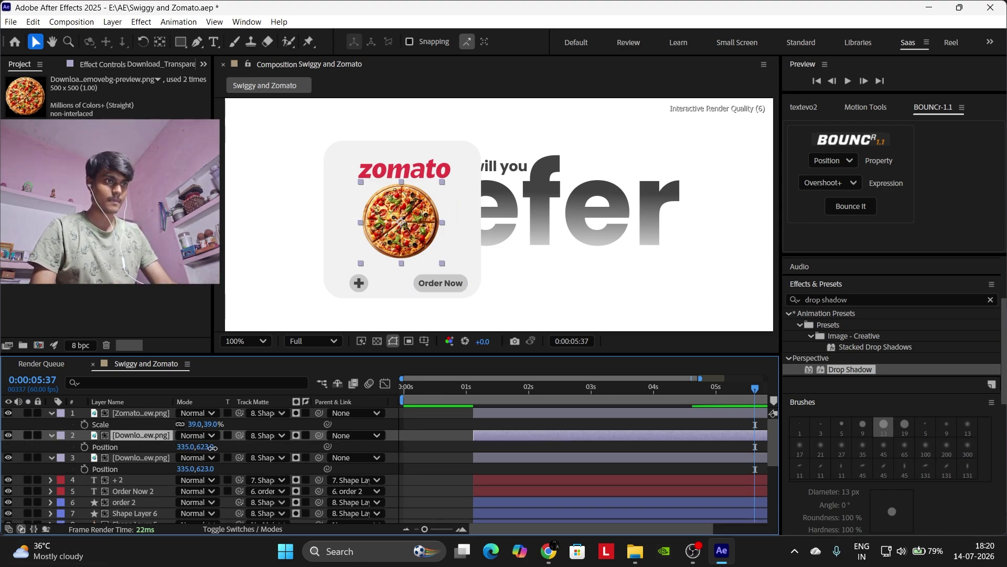
drag(212, 447, 220, 448)
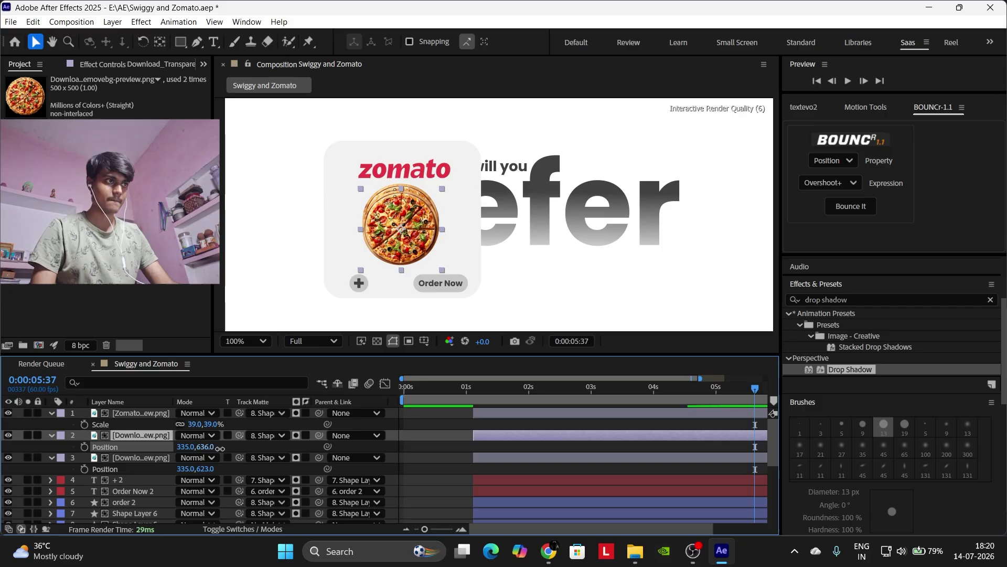
key(ctrl+z)
Move the lower pizza copy down to a vertical position of 634 and set its opacity to 25%.
click(146, 458)
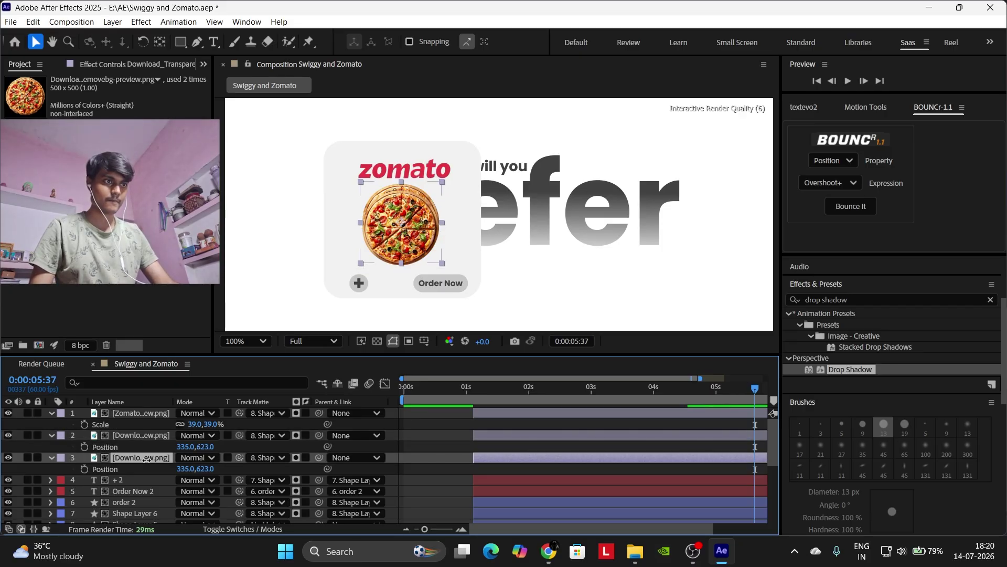
drag(210, 469, 222, 468)
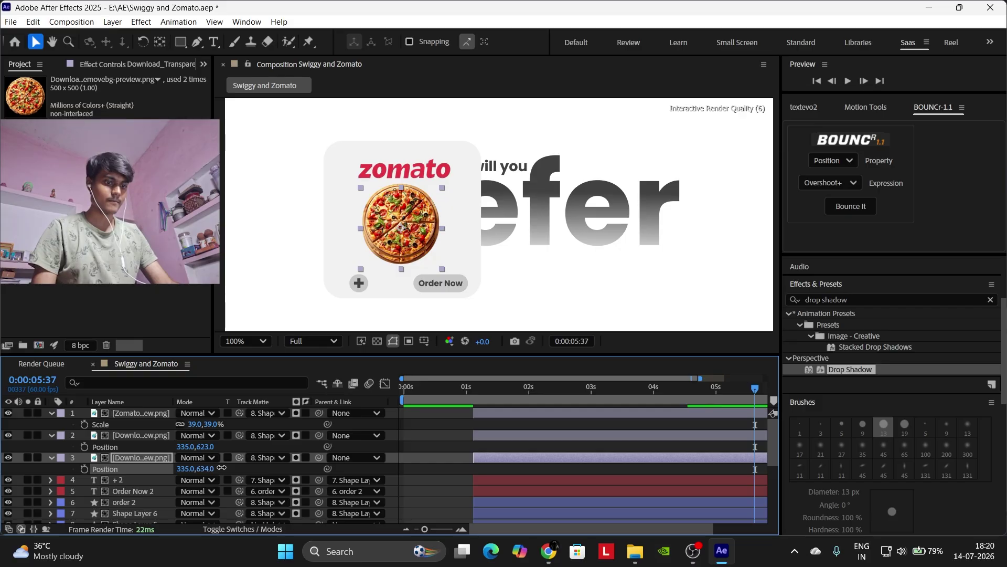
key(t)
drag(189, 469, 147, 471)
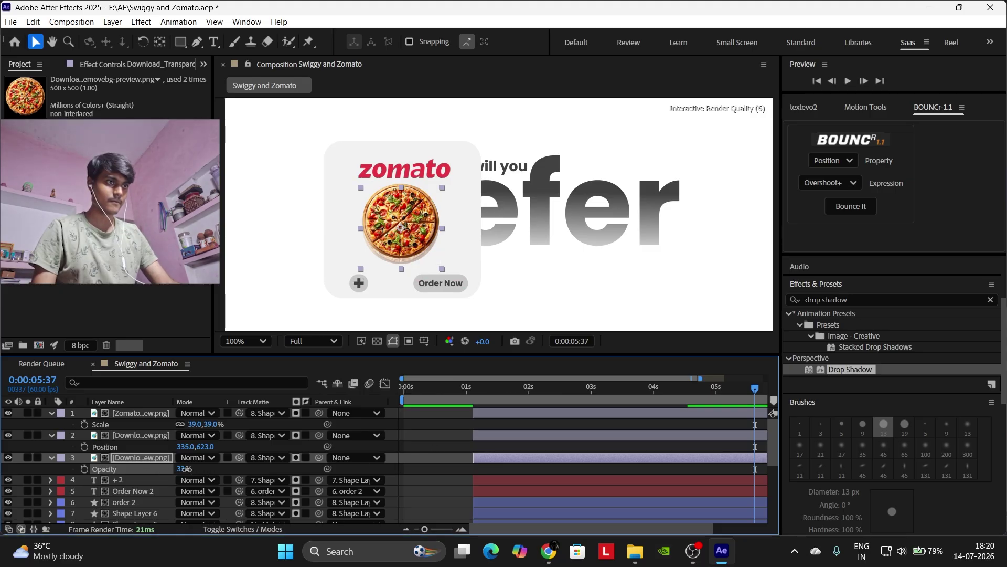
key(F2)
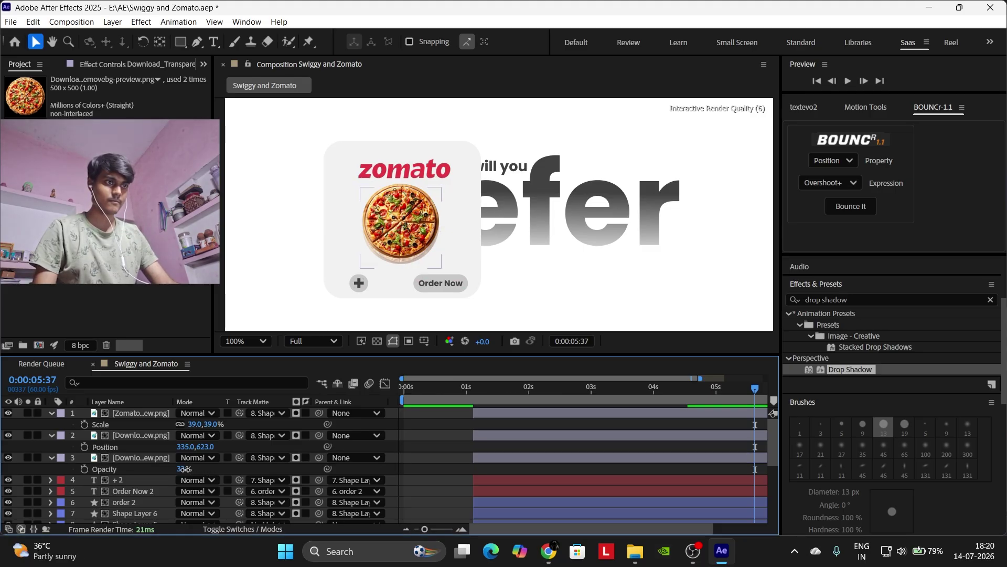
click(185, 469)
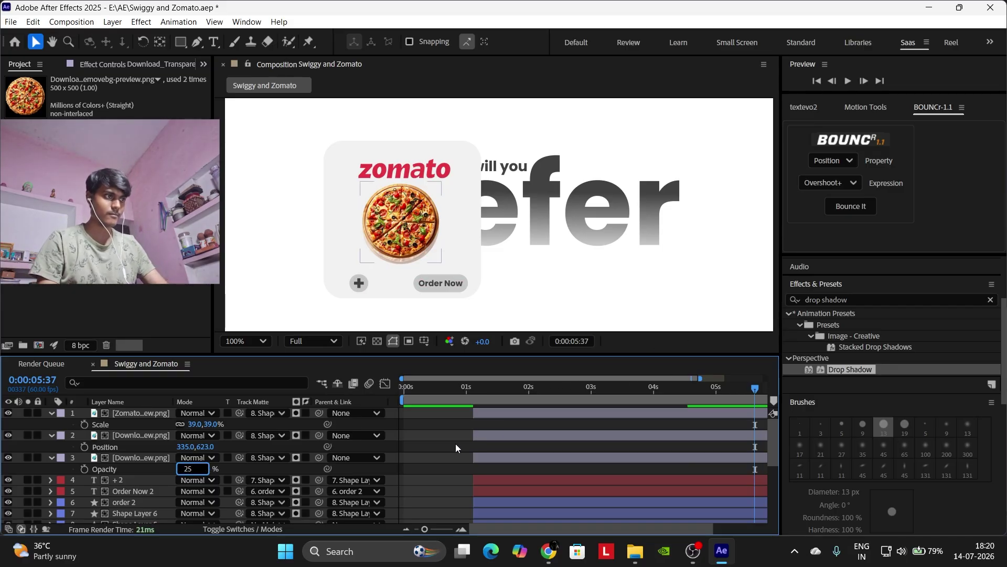
key(Return)
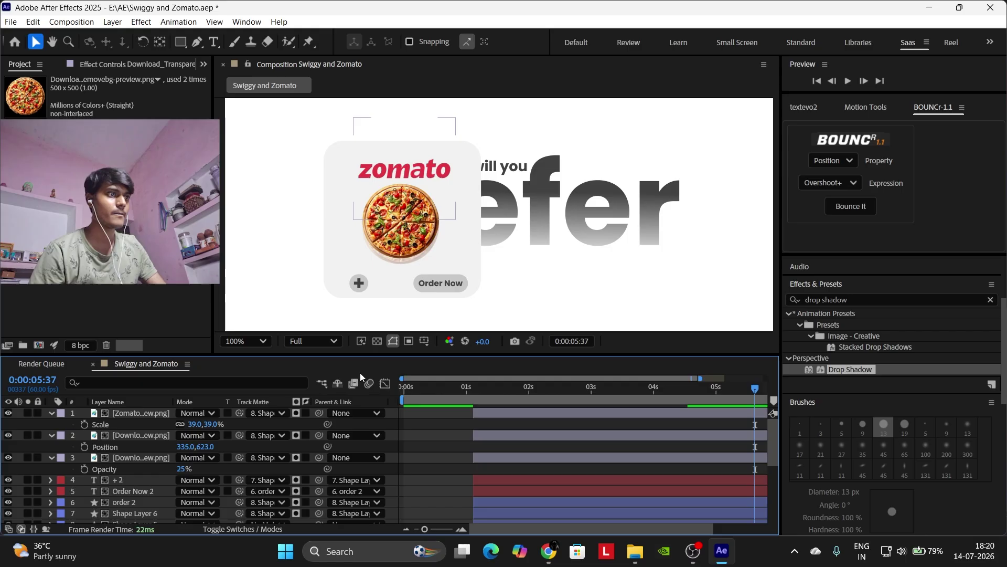
Set the composition preview resolution to Half.
click(326, 342)
click(310, 414)
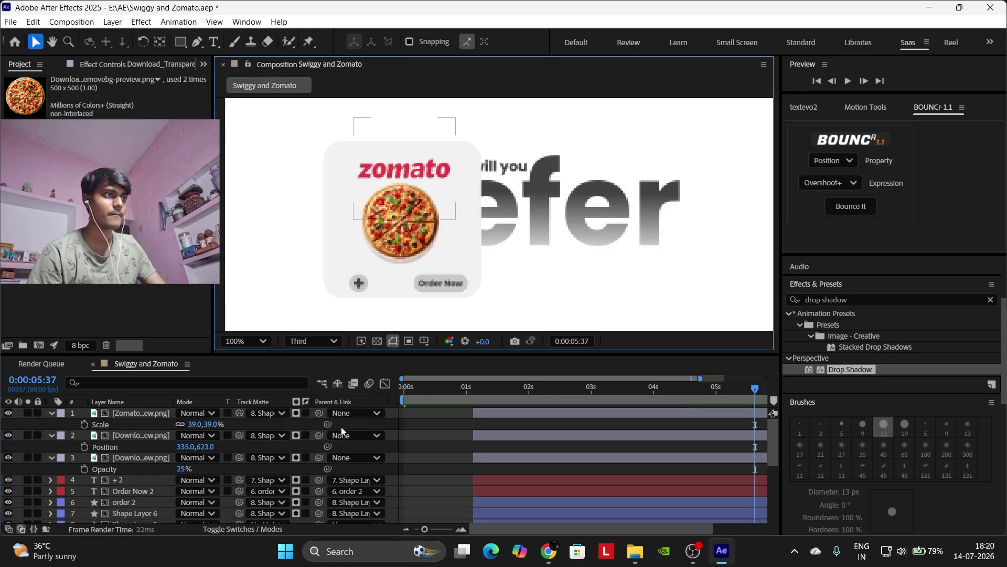
click(329, 342)
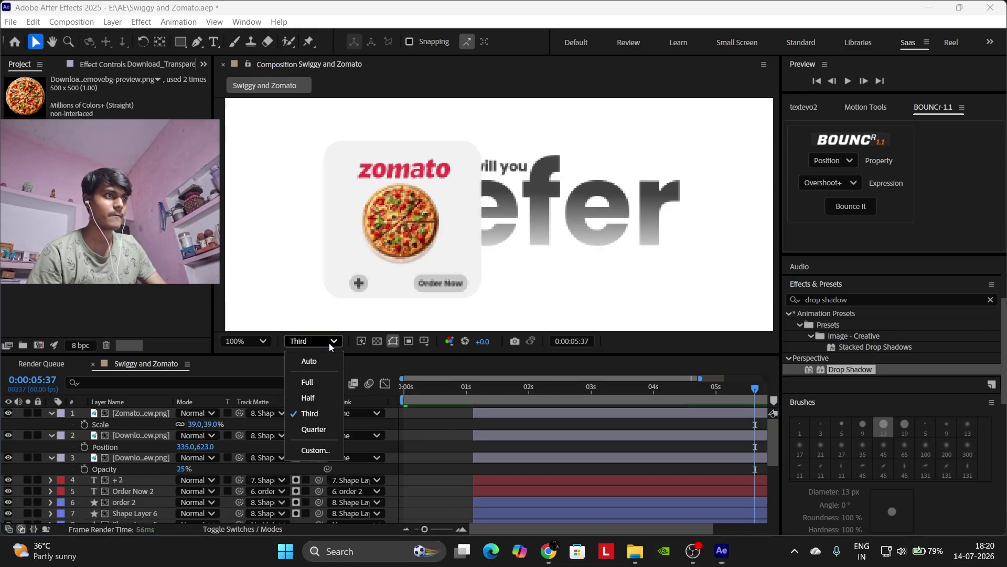
click(316, 394)
Copy the Drop Shadow effect from the lower burger image layer onto the lower pizza copy.
scroll(435, 449, down, 5)
click(524, 452)
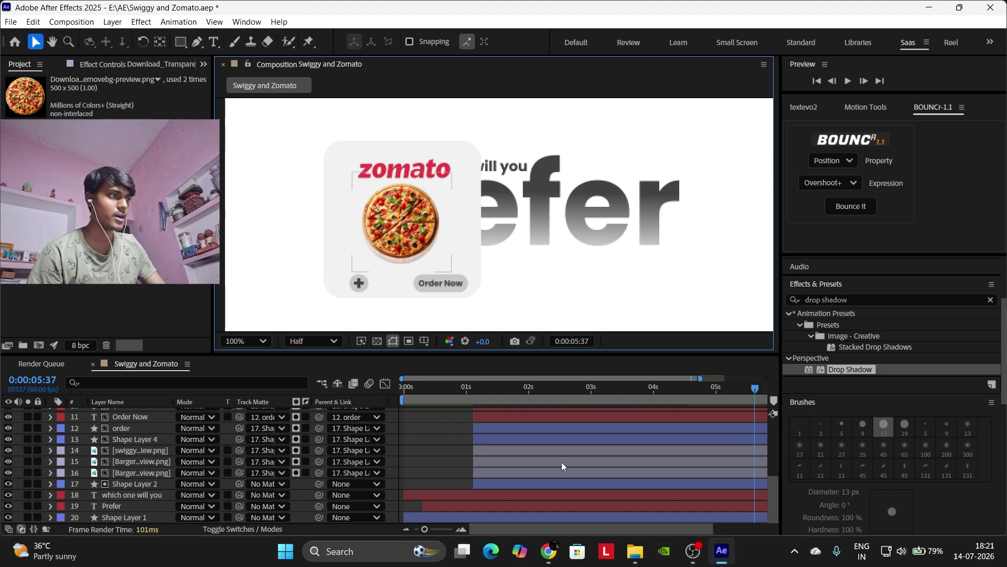
click(562, 473)
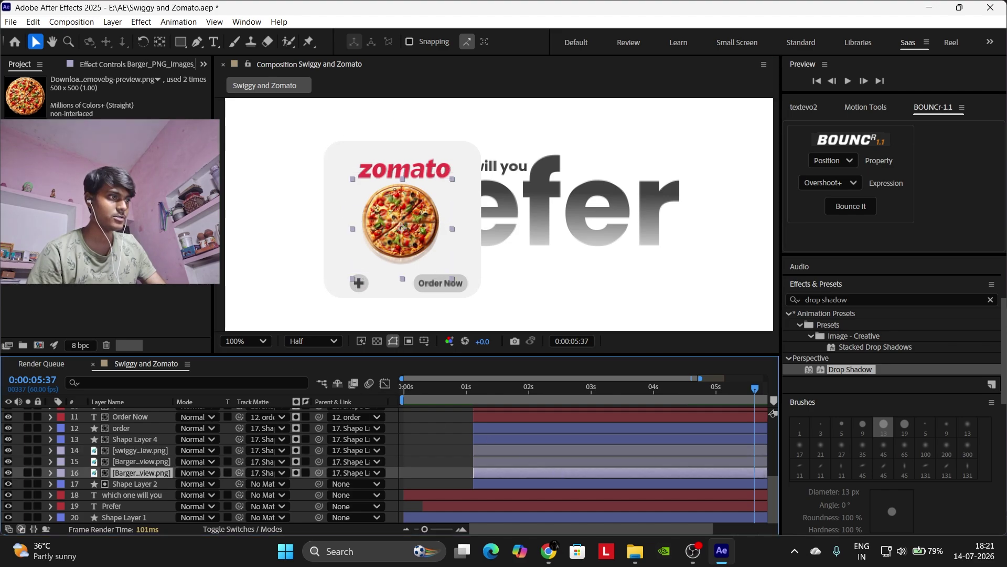
click(123, 65)
click(56, 91)
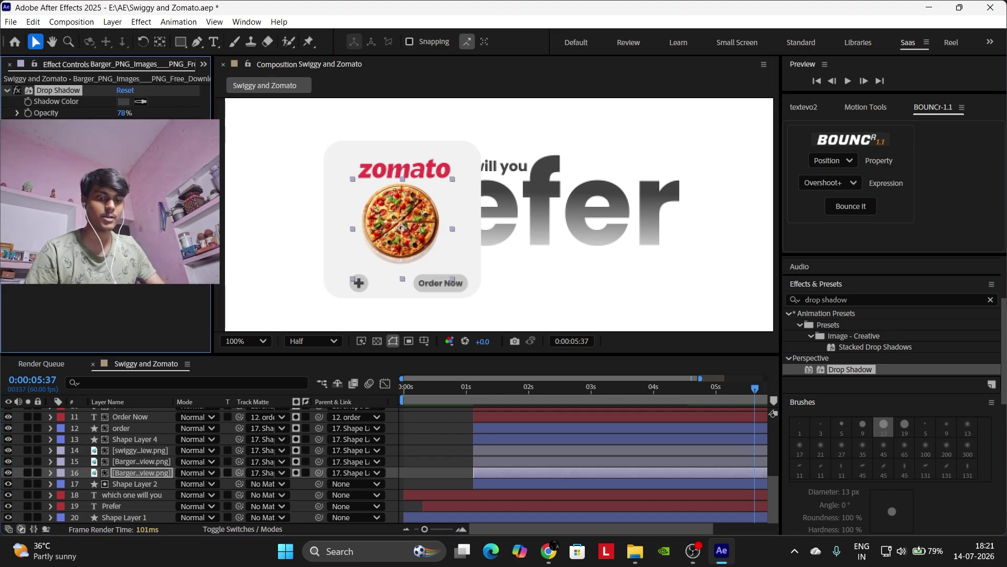
scroll(524, 452, up, 5)
click(540, 458)
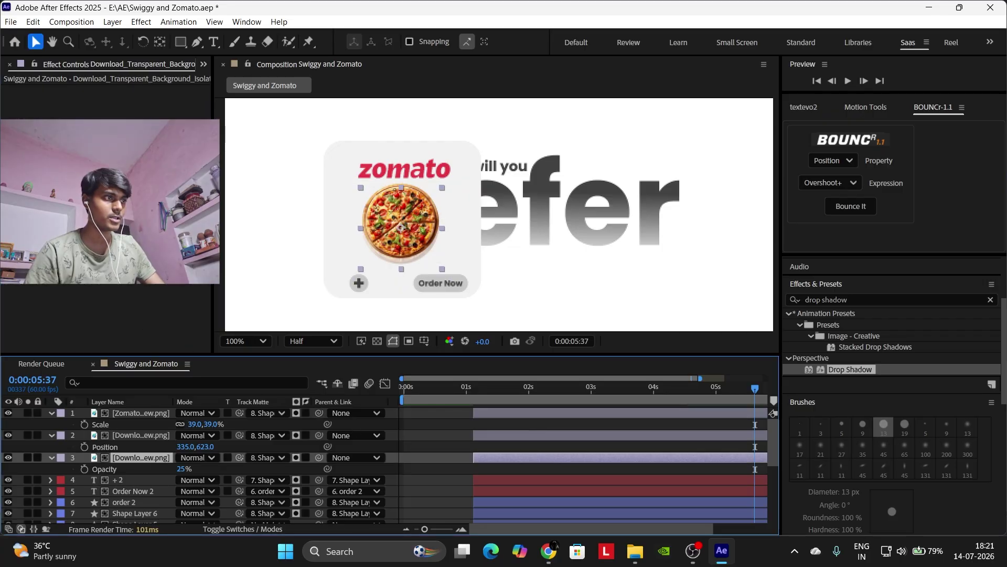
key(ctrl+v)
click(435, 428)
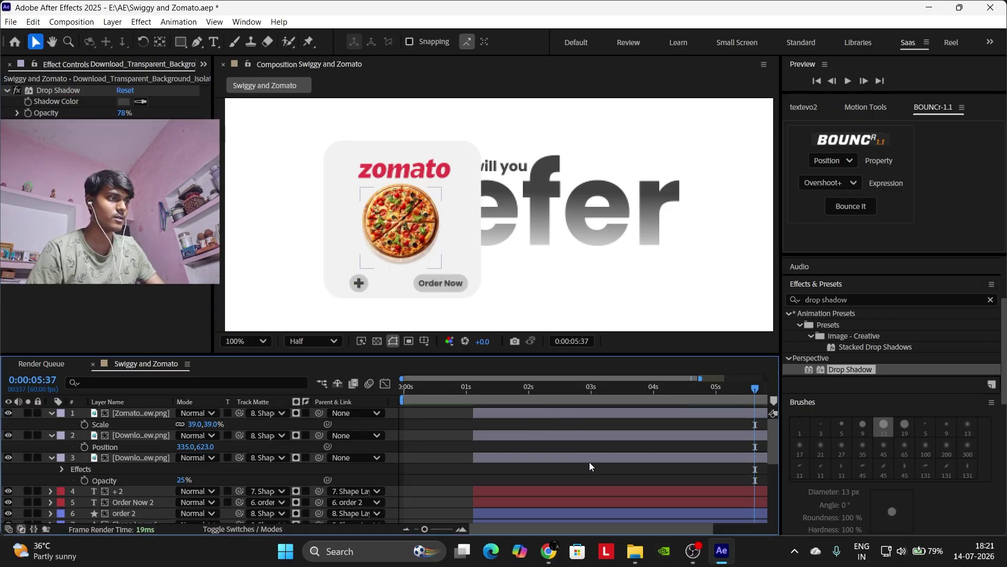
Try to parent the Zomato logo and the upper pizza copy to Shape Layer 6 at 0:00:05:30.
key(u)
click(408, 421)
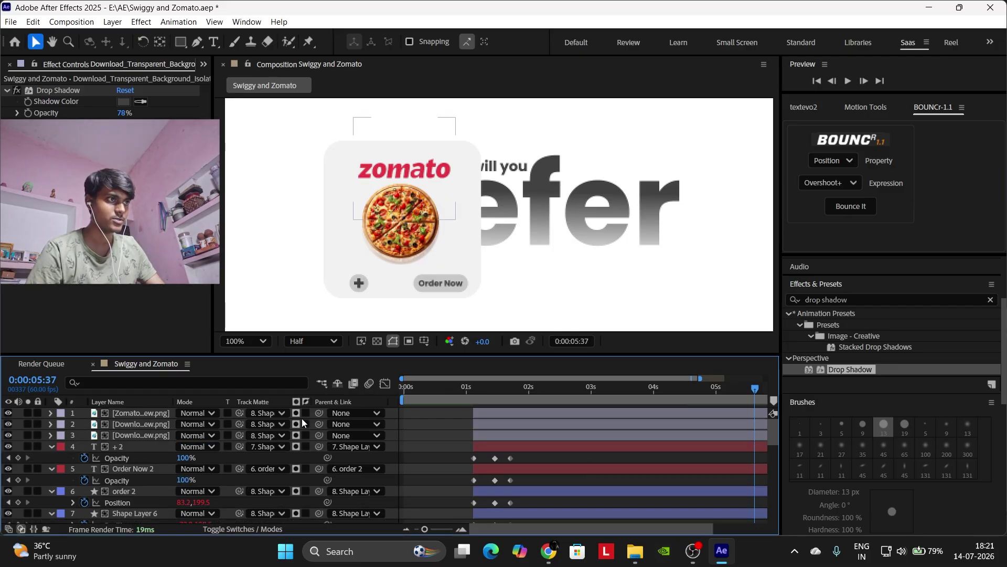
drag(549, 386, 695, 369)
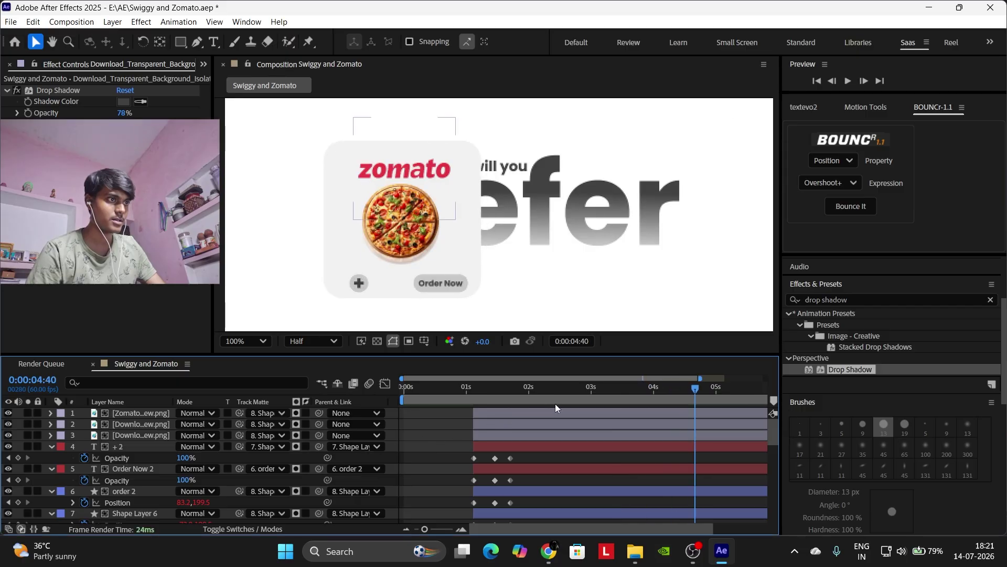
drag(736, 390, 748, 389)
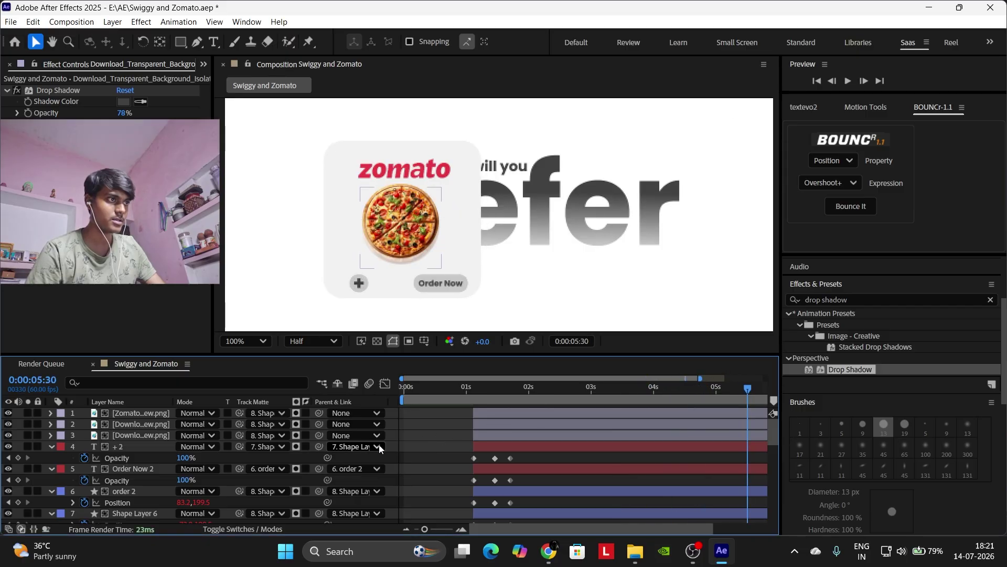
drag(320, 416, 167, 513)
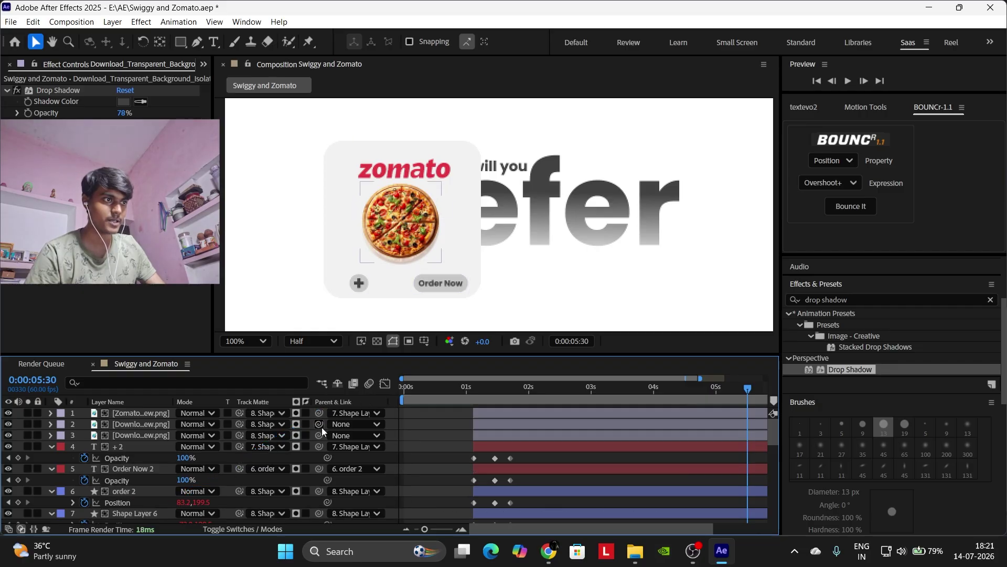
drag(319, 424, 182, 514)
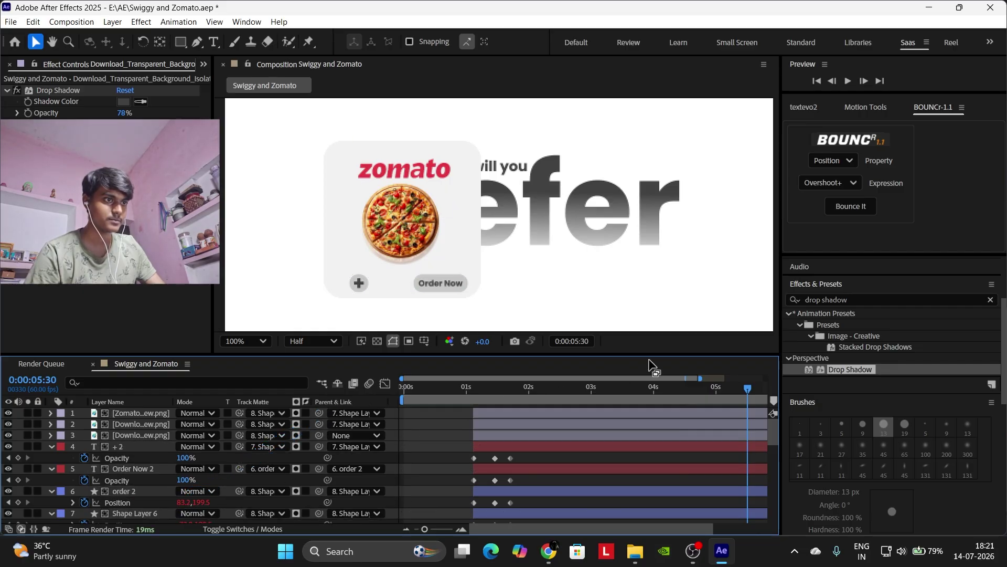
Parent the Zomato logo and the upper pizza copy to Shape Layer 5, and preview the motion from 0:00:00:55.
scroll(139, 482, down, 2)
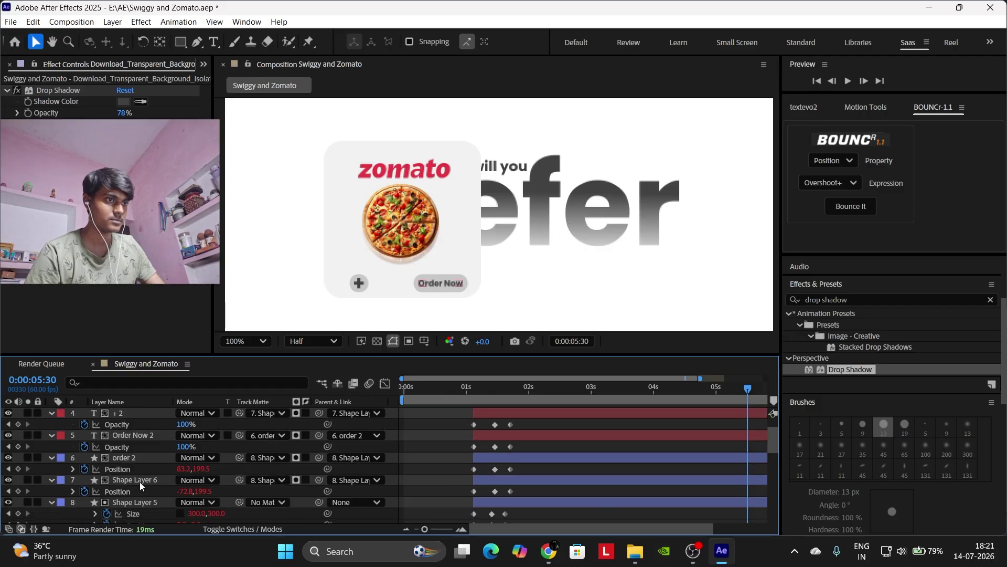
key(u)
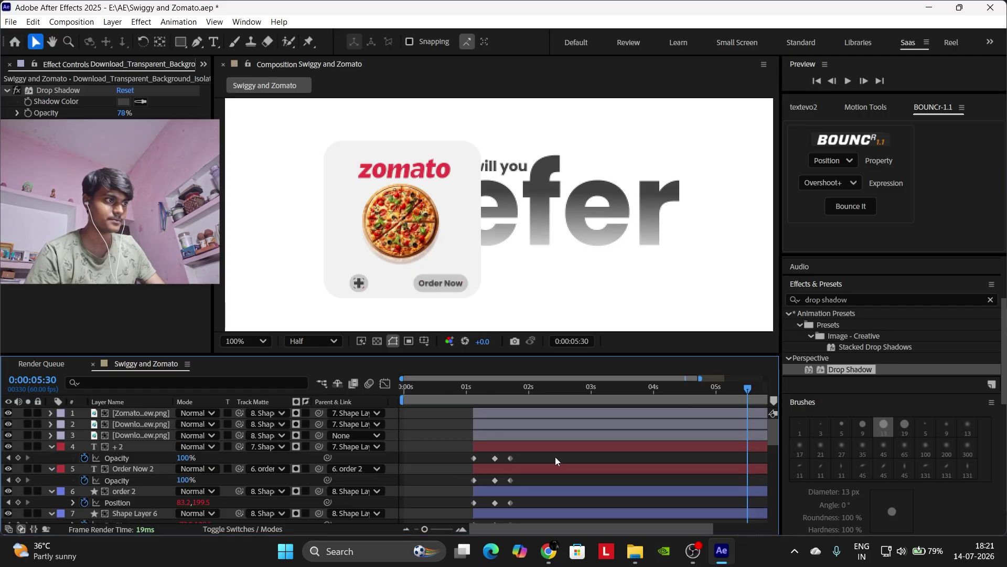
drag(319, 413, 214, 487)
drag(510, 386, 458, 454)
key(space)
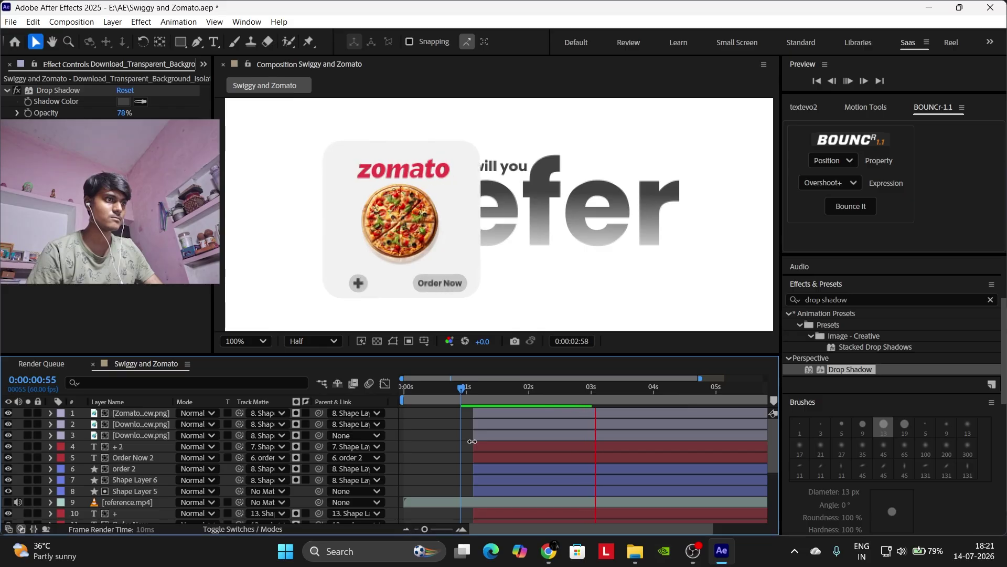
key(space)
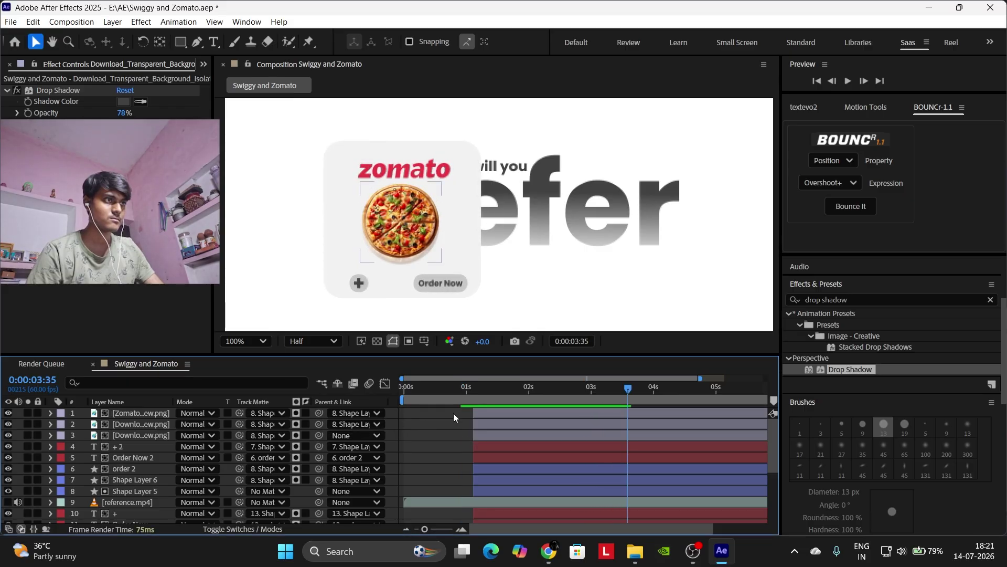
Parent the lower pizza copy to Shape Layer 5 at 0:00:05:12 and preview the card animation from 0:00:01:02.
drag(719, 386, 729, 388)
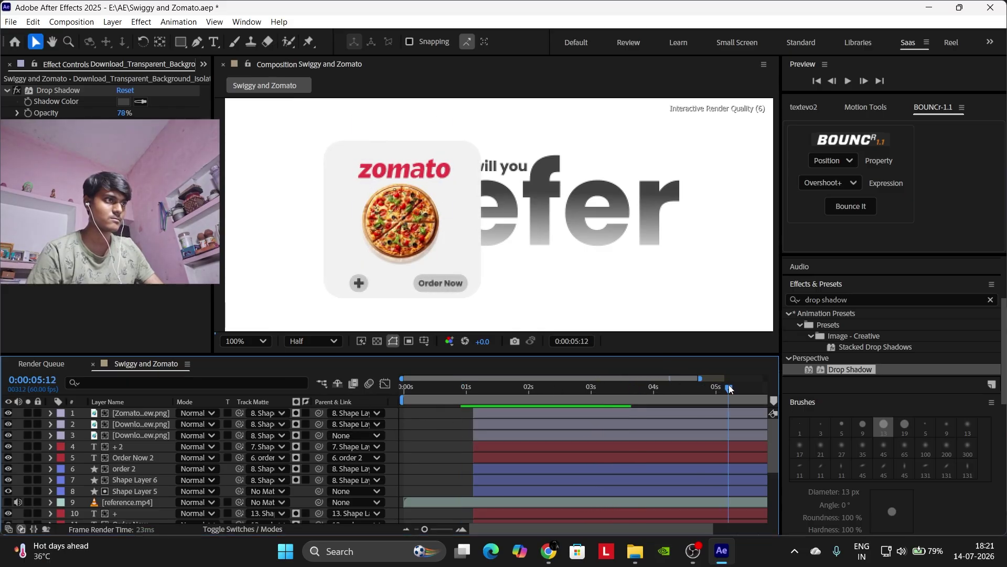
drag(319, 435, 242, 487)
click(467, 399)
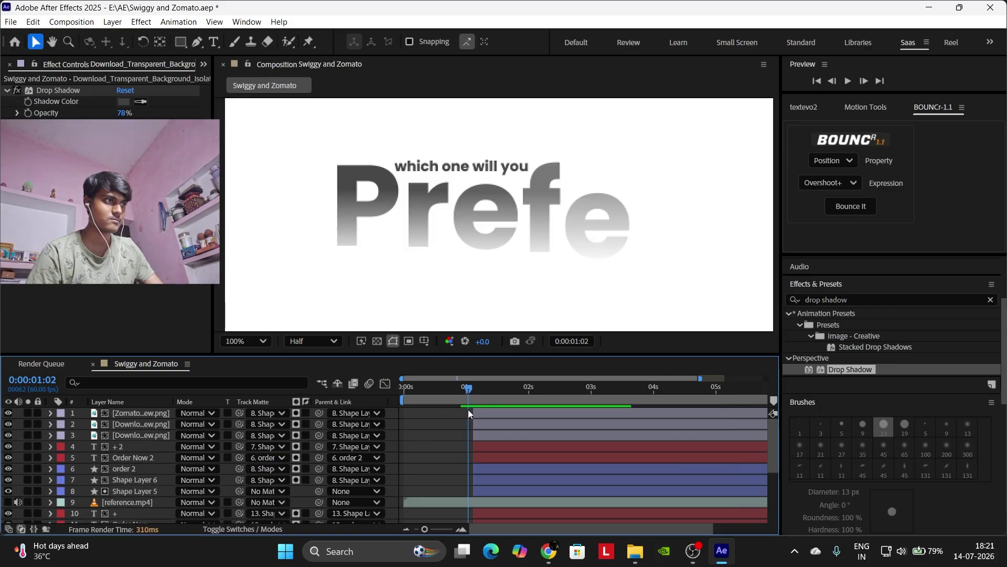
key(space)
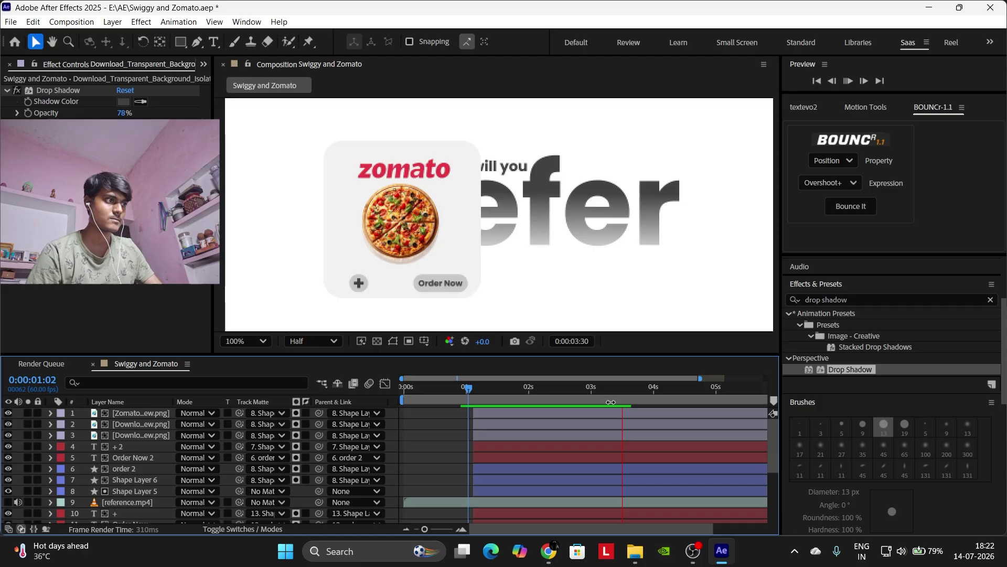
key(space)
click(489, 434)
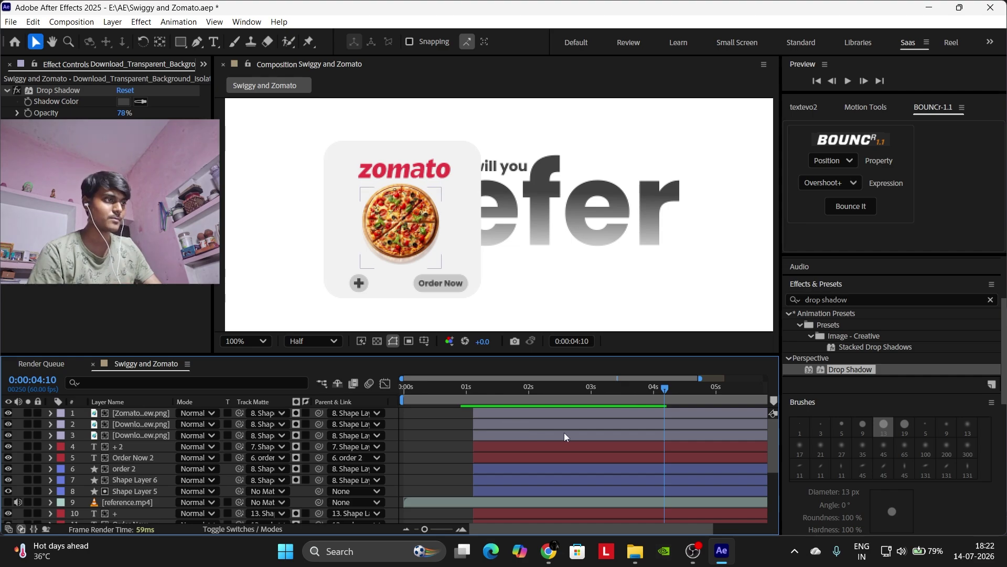
Shift all eight Zomato card layers to start at 0:00:01:56, the time of Shape Layer 5's first Position keyframe, and preview the timing.
click(632, 491)
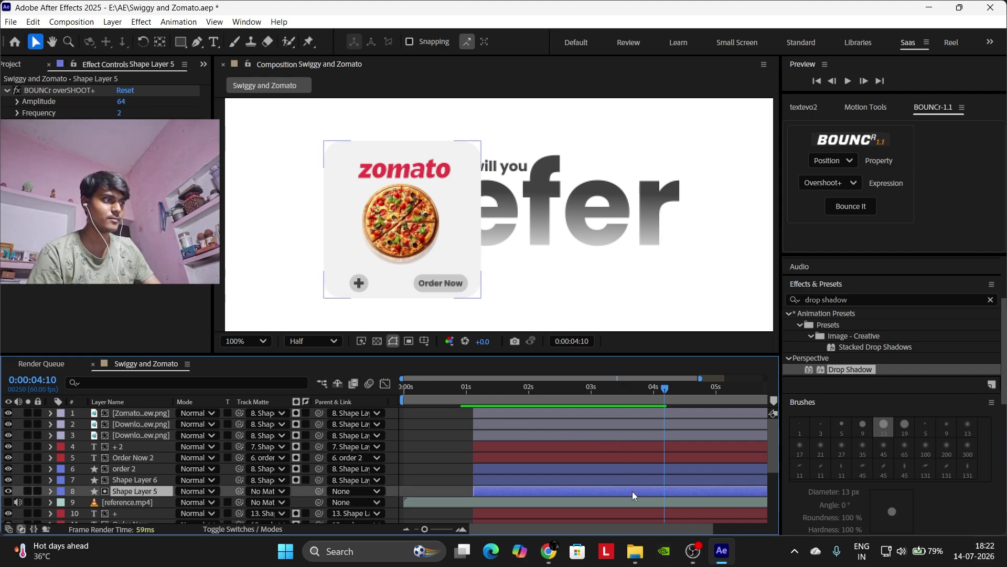
key(p)
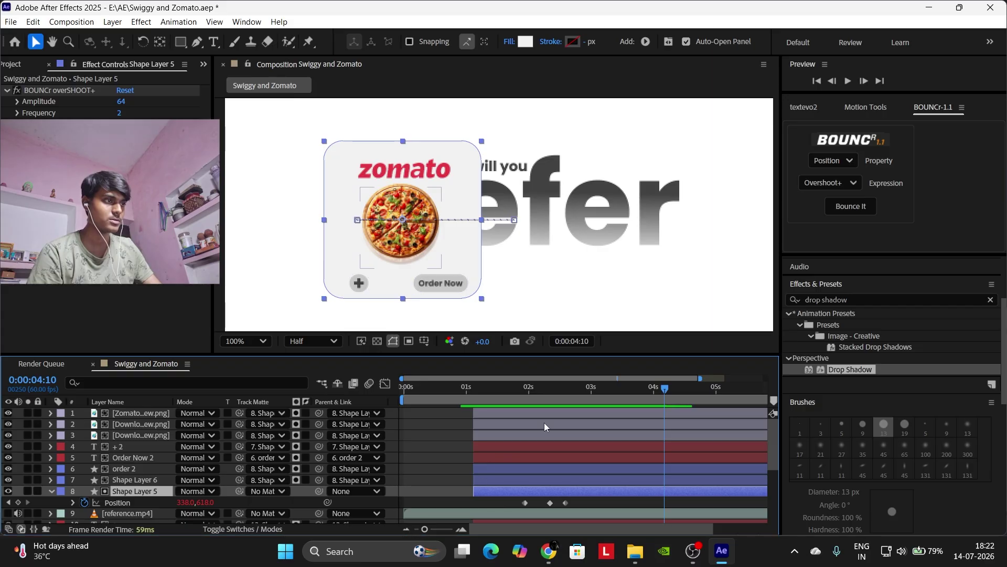
scroll(434, 448, down, 5)
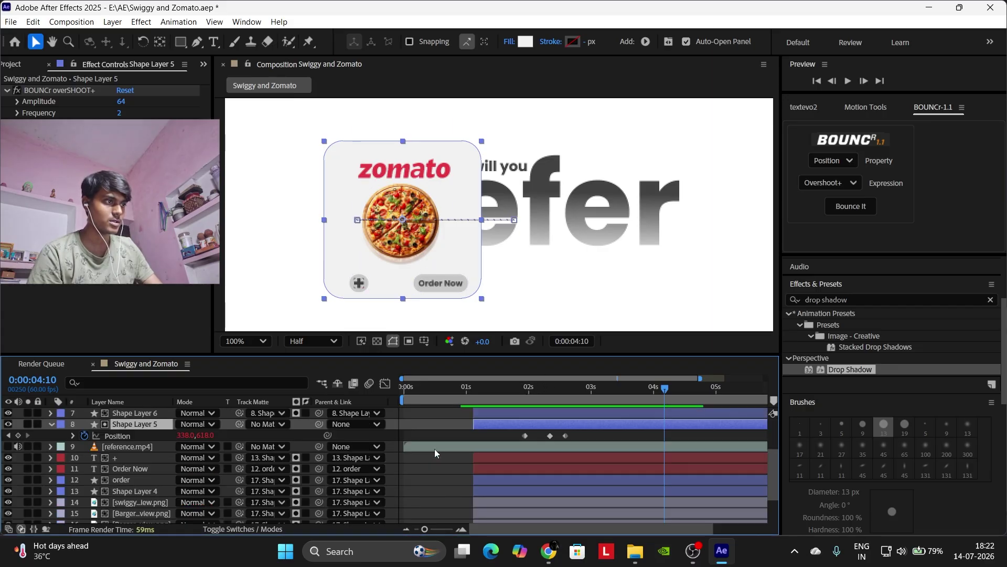
scroll(519, 438, up, 5)
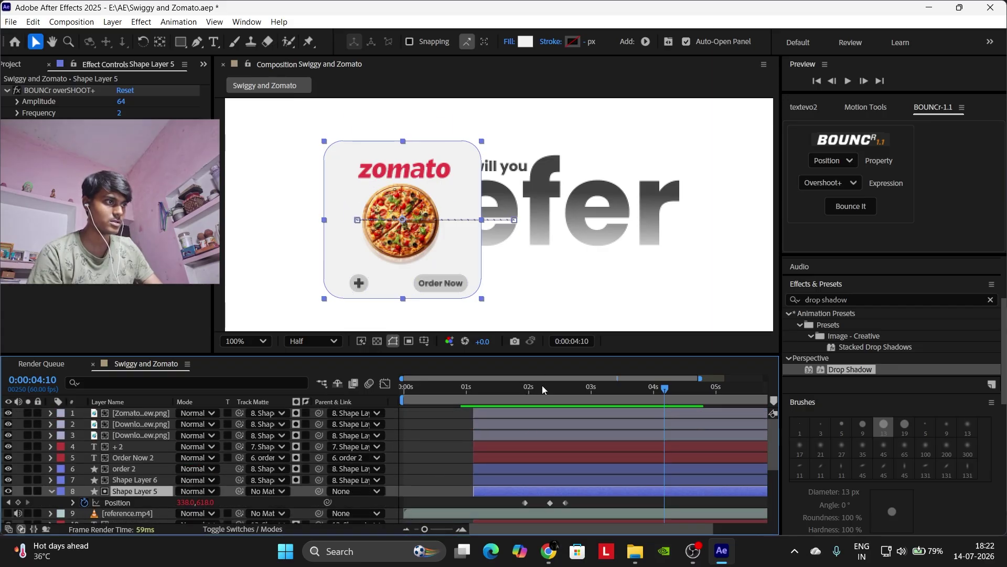
drag(542, 386, 524, 387)
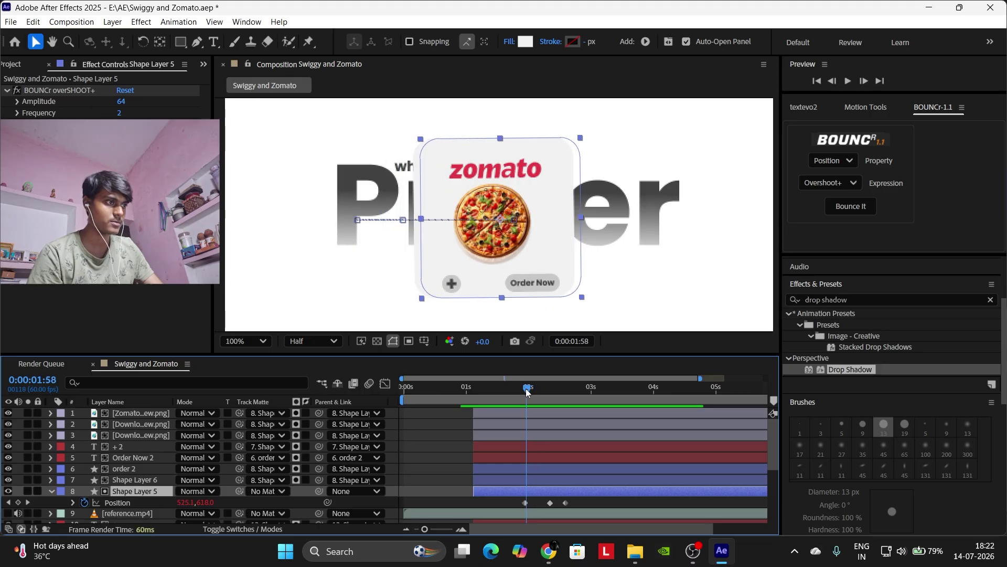
click(452, 529)
drag(452, 530, 437, 530)
mouse_move(454, 408)
mouse_down()
mouse_move(540, 473)
mouse_move(619, 494)
mouse_up()
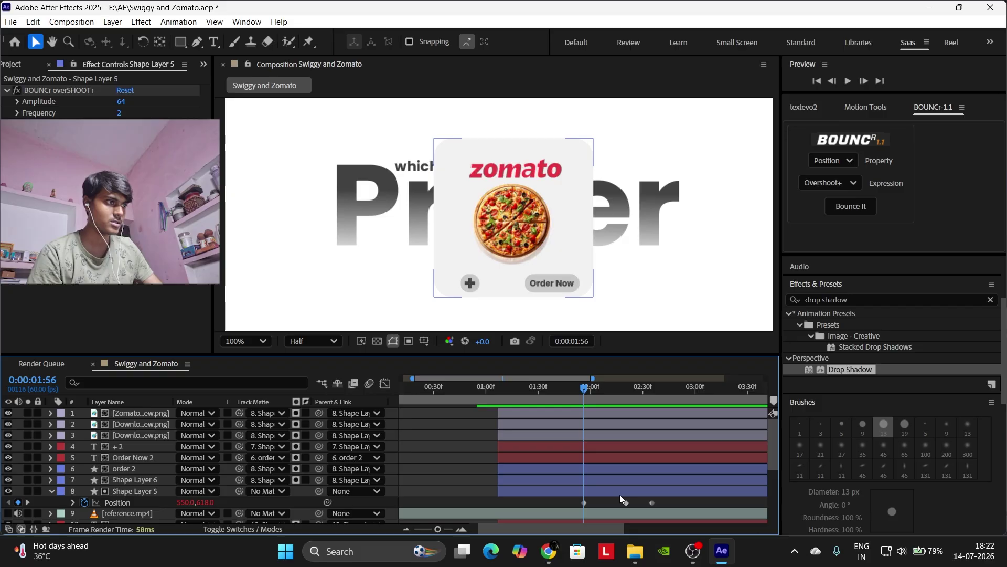
click(139, 413)
shift+click(152, 489)
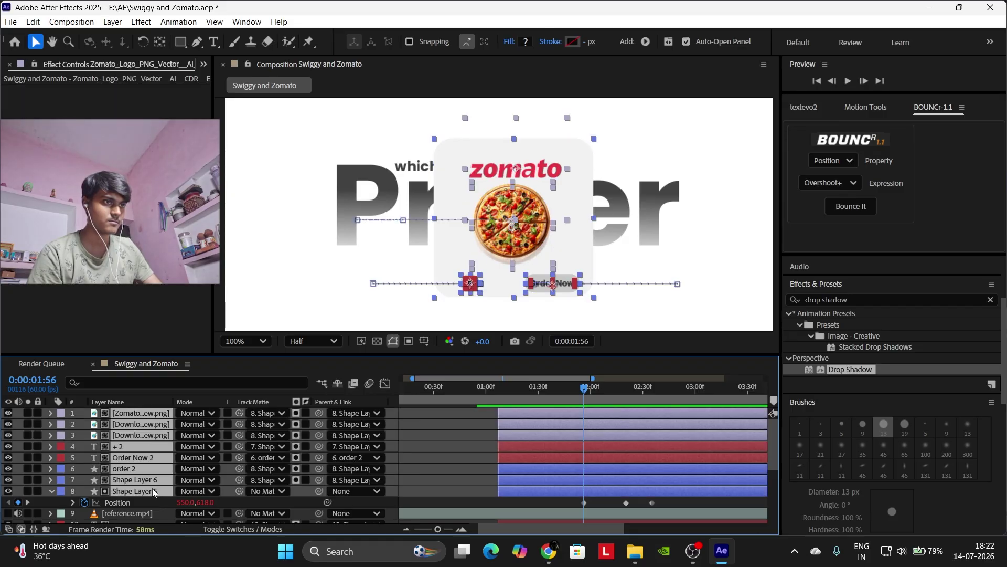
key(bracketleft)
click(654, 503)
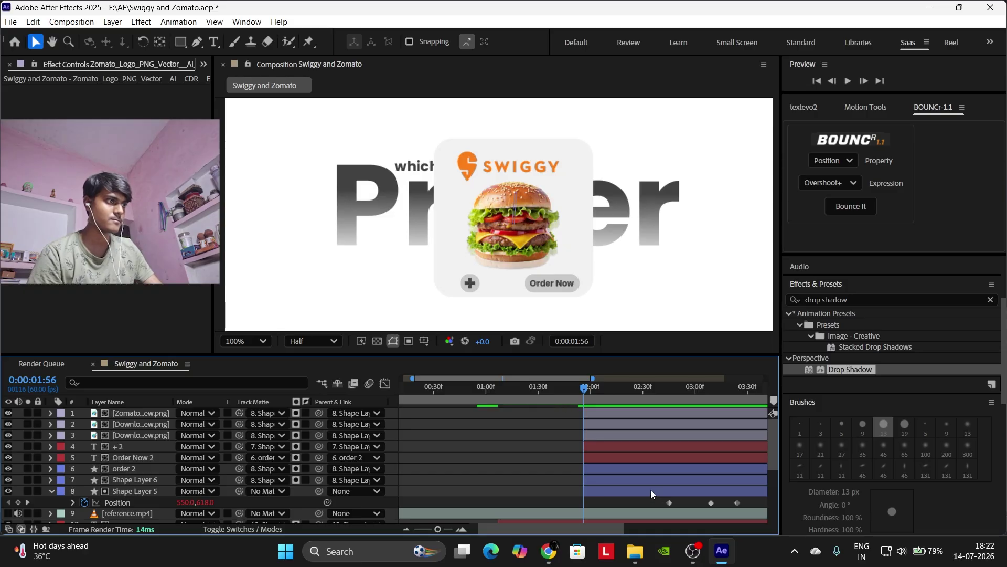
key(space)
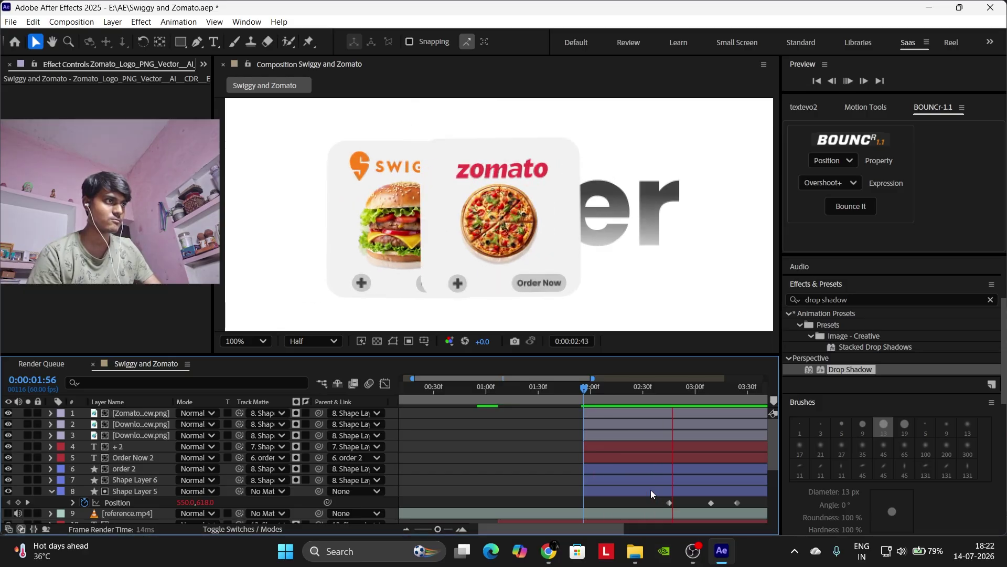
key(space)
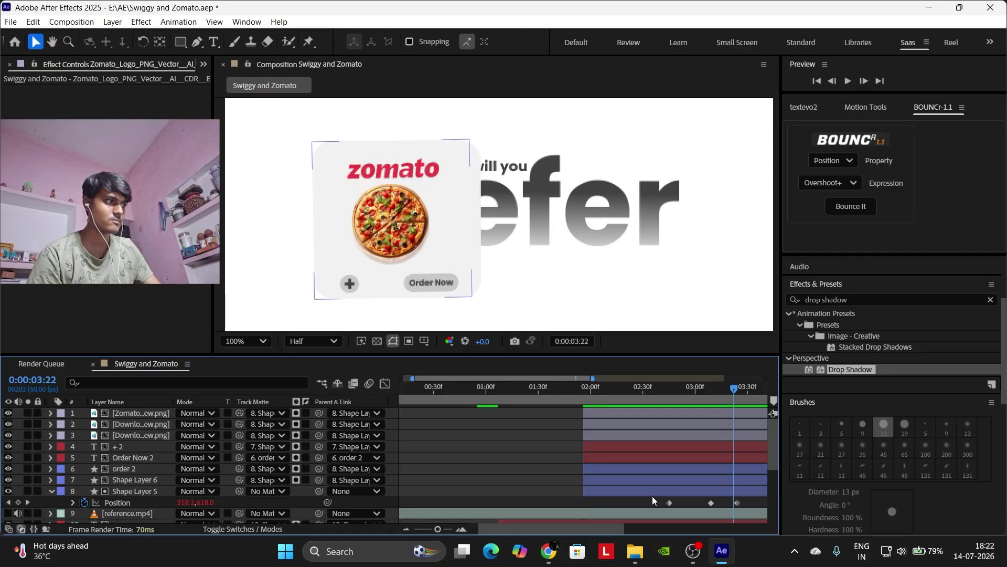
Remove all Position keyframes from Shape Layer 5 at 0:00:02:45, keeping its 550, 618 position, and preview from 0:00:01:54.
mouse_move(654, 391)
mouse_down()
mouse_move(595, 399)
mouse_move(701, 388)
mouse_move(663, 397)
mouse_up()
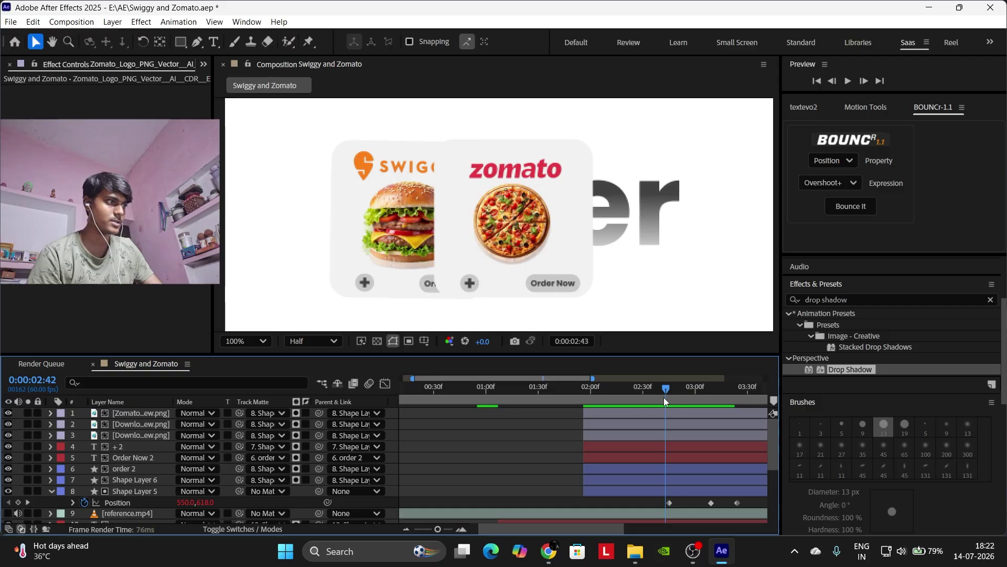
click(27, 502)
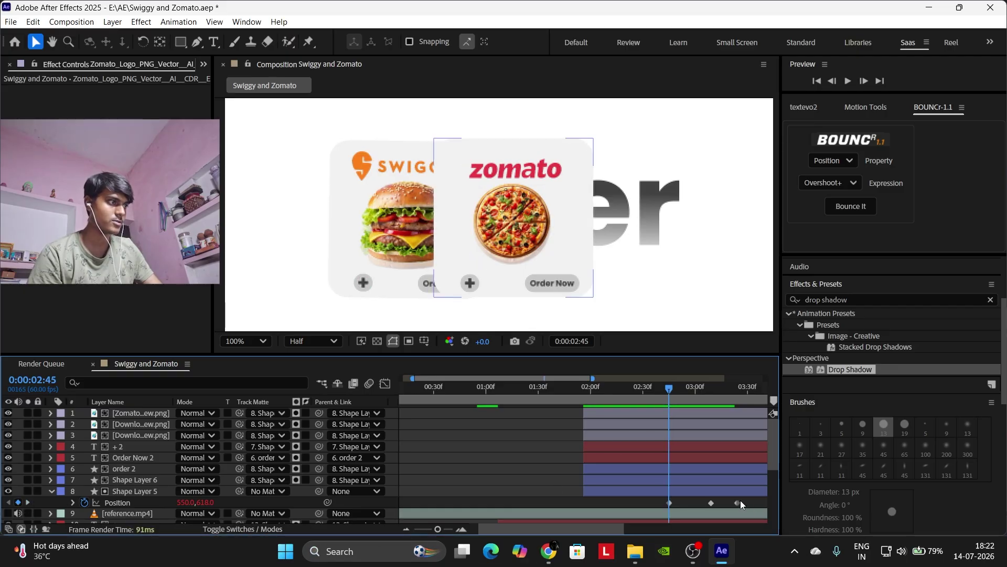
drag(738, 503, 671, 503)
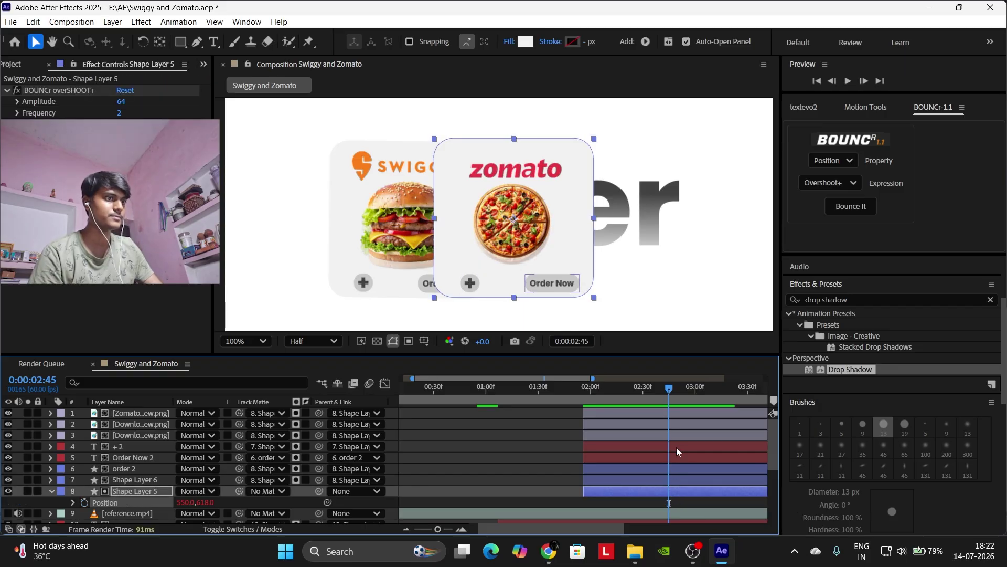
drag(662, 386, 581, 402)
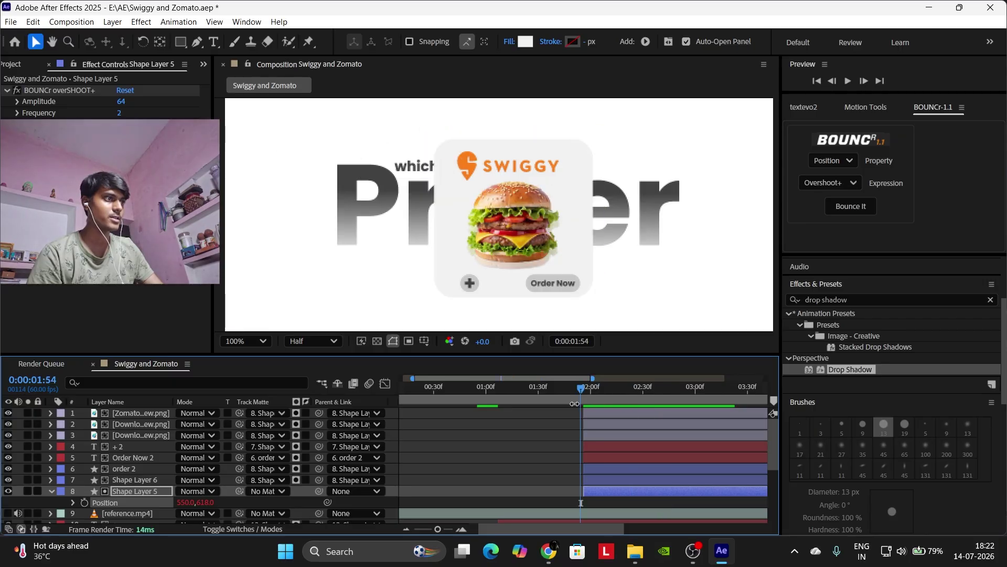
key(space)
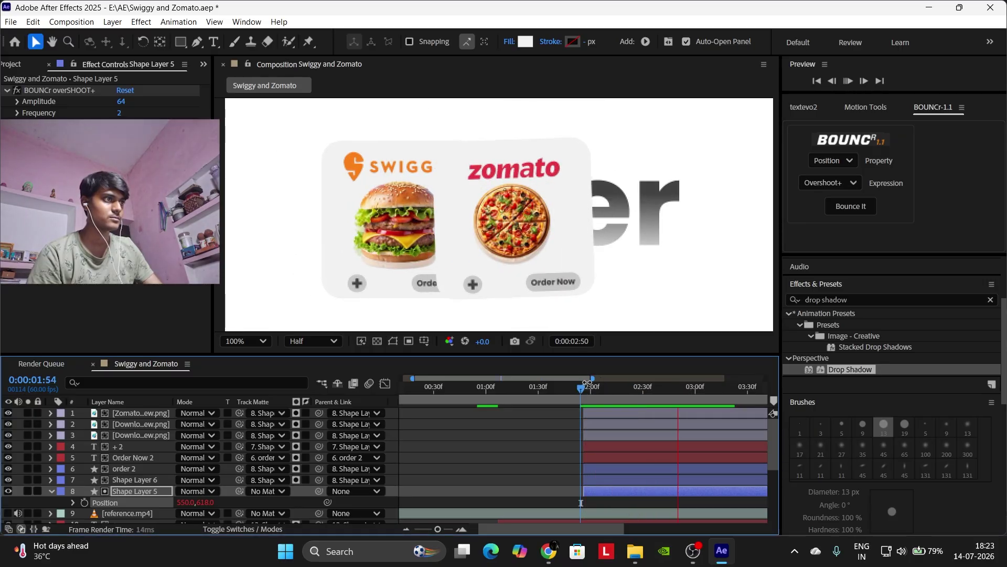
Set Shape Layer 5's Position to 712, 618 at 0:00:02:58 and preview the composition from the beginning.
key(space)
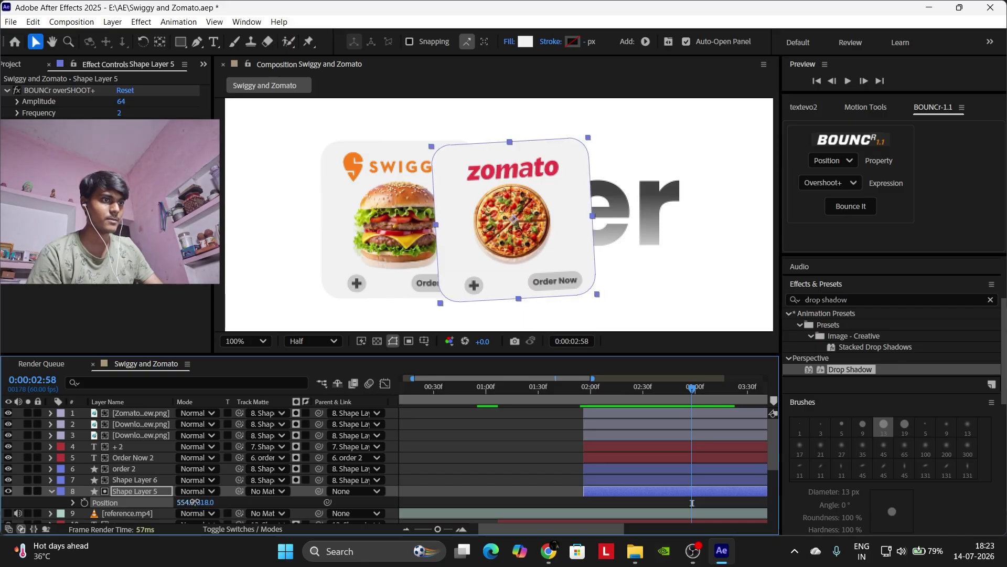
drag(194, 502, 274, 491)
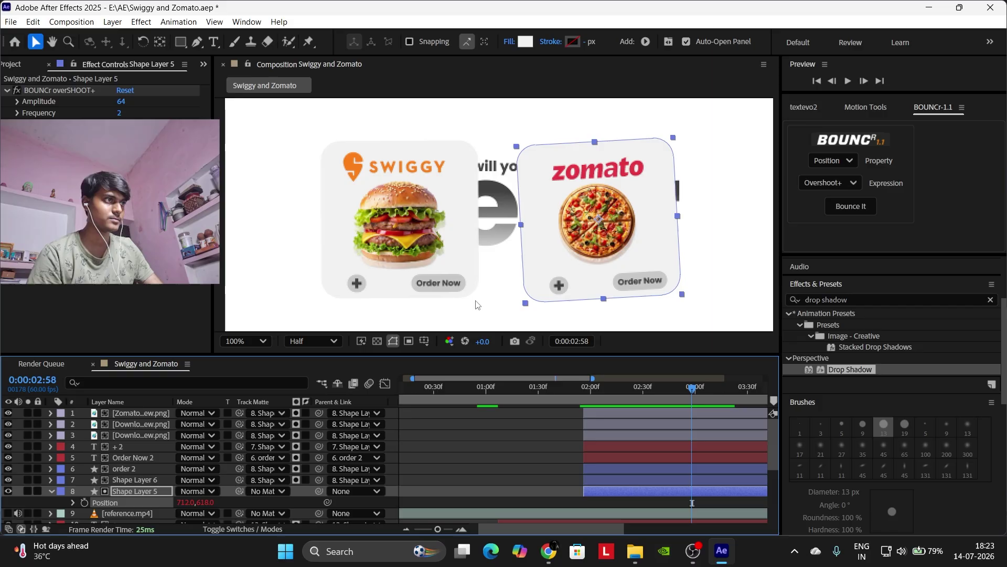
scroll(476, 304, down, 2)
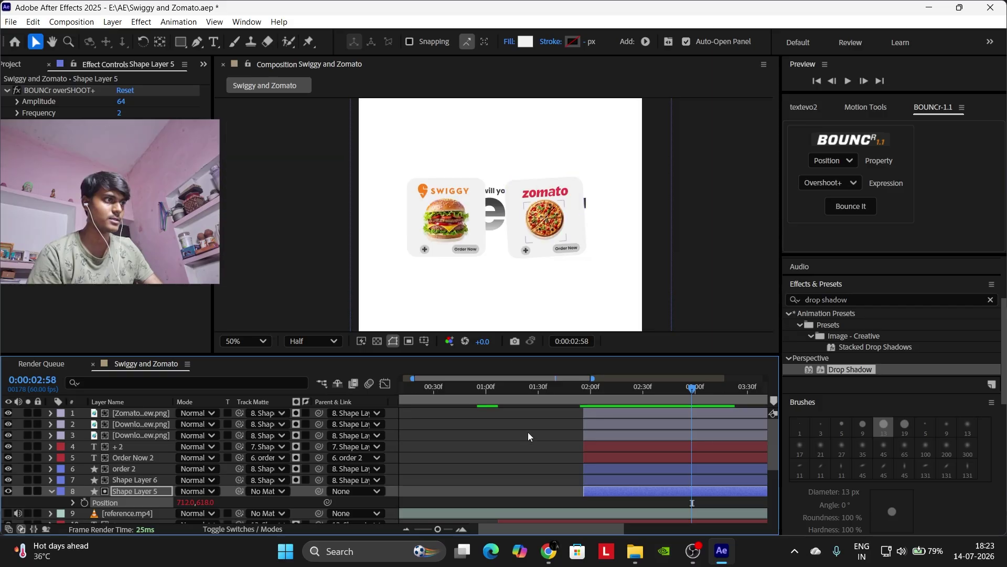
click(528, 432)
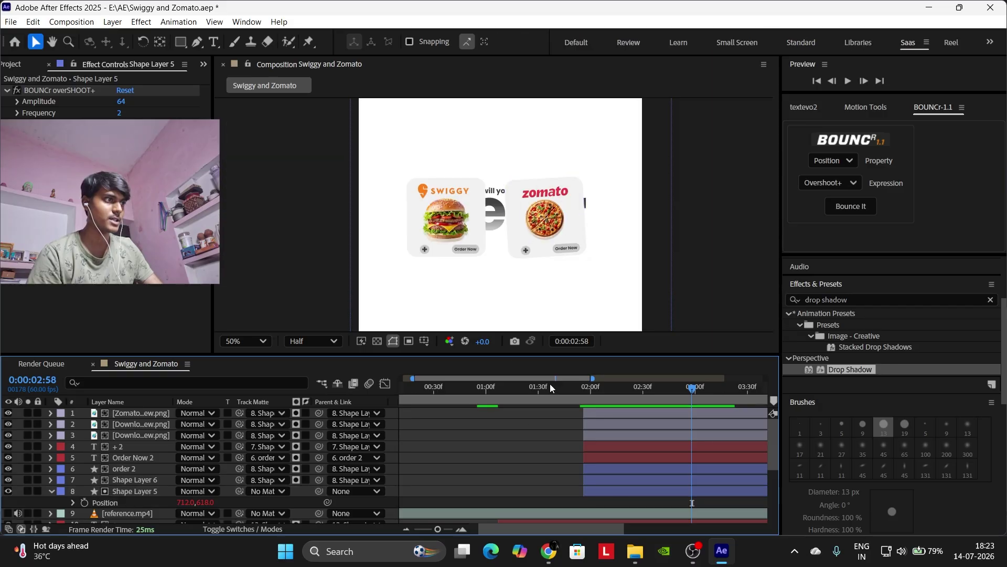
key(Home)
key(u)
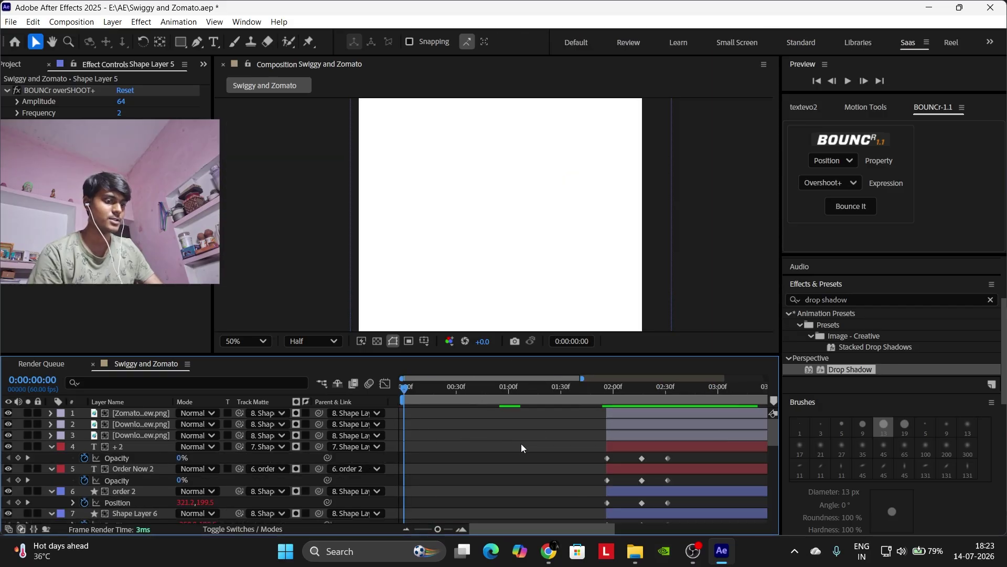
key(u)
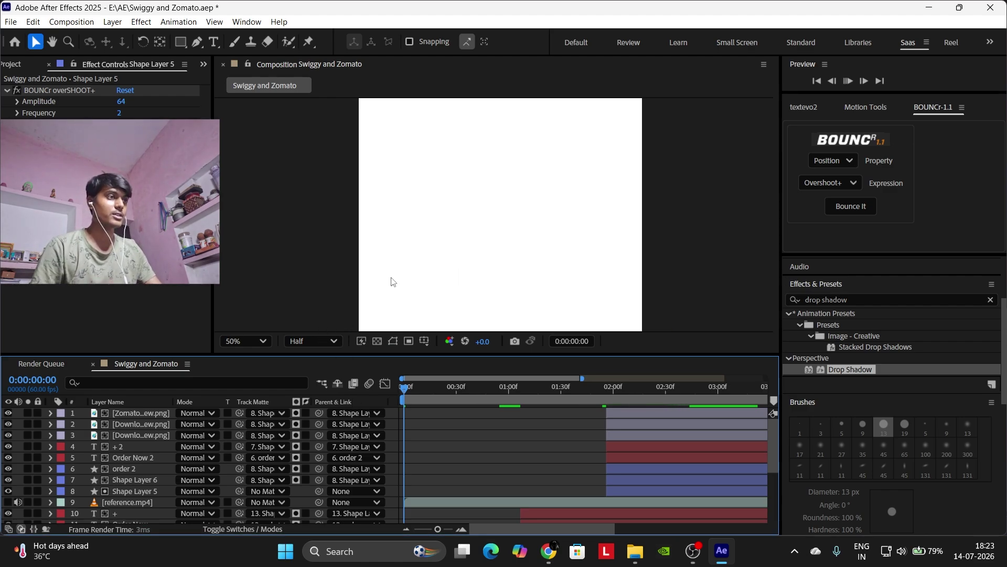
key(space)
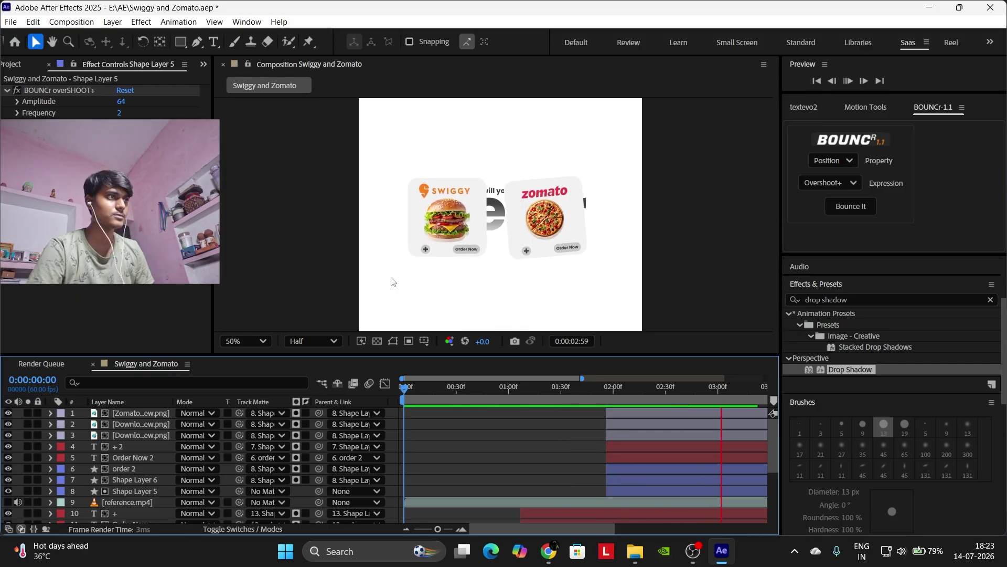
key(space)
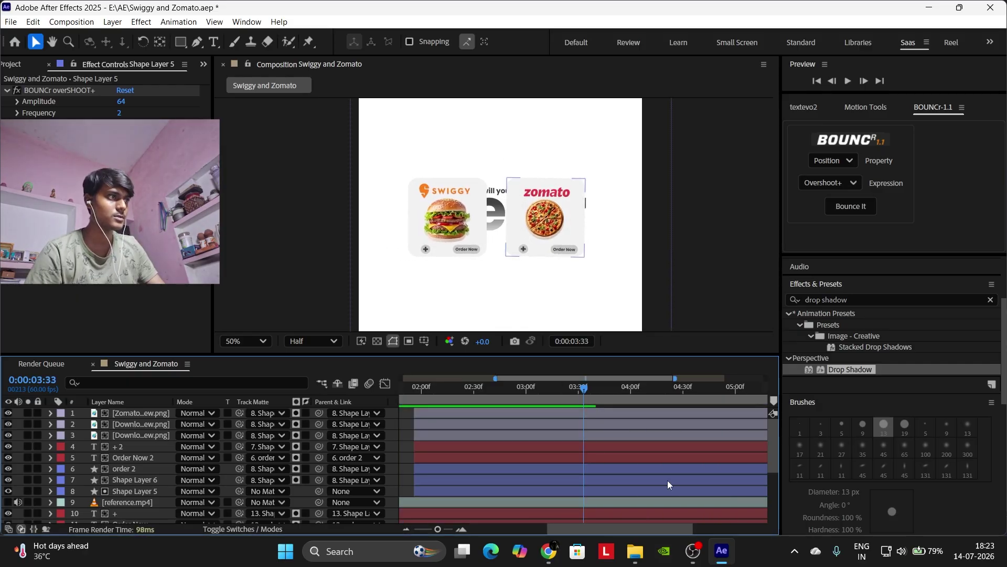
Delete Shape Layer 5's last three Rotation keyframes, from 0:00:02:45 through 0:00:03:24, and collapse the layer's properties.
click(654, 491)
key(u)
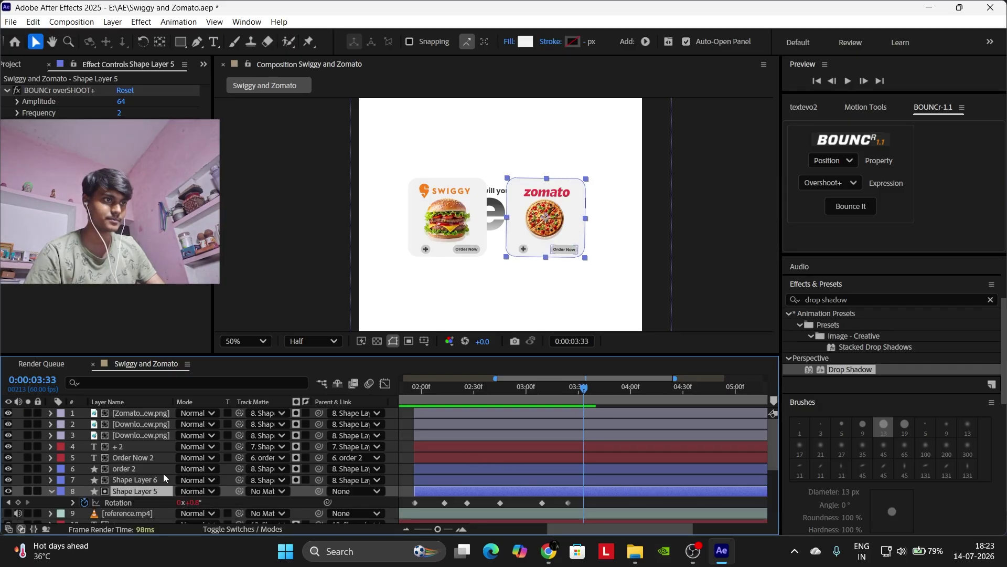
click(8, 503)
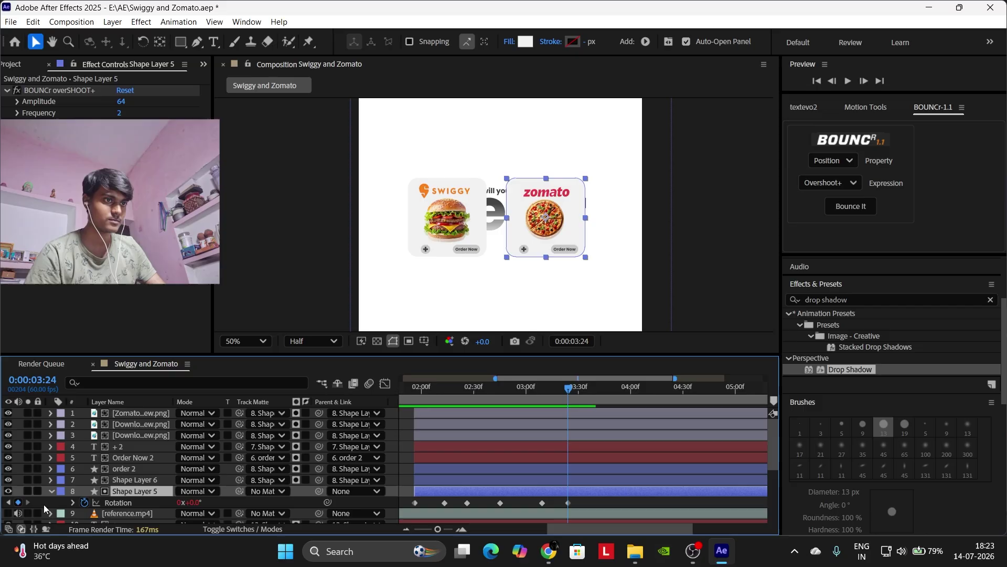
click(9, 502)
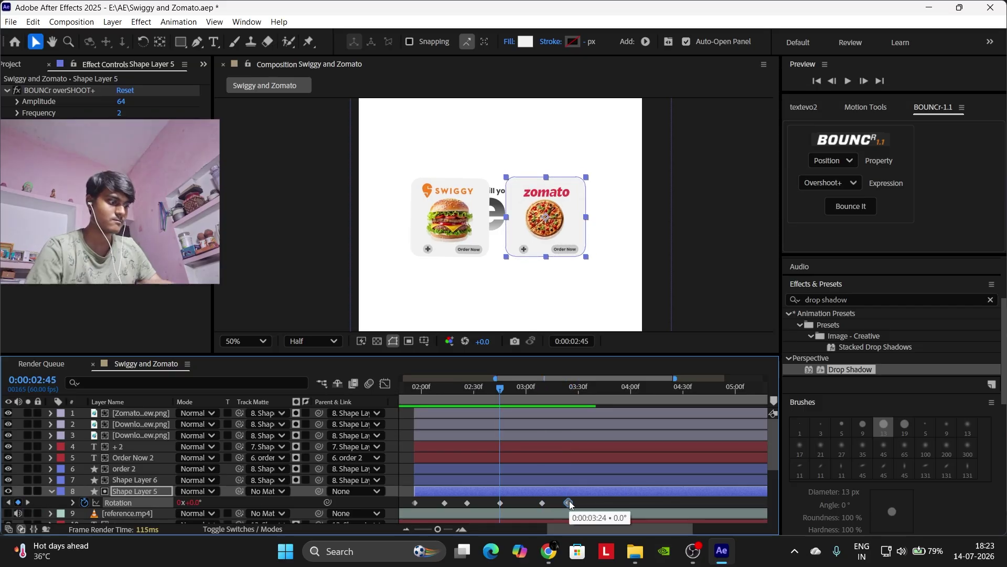
drag(568, 503, 502, 502)
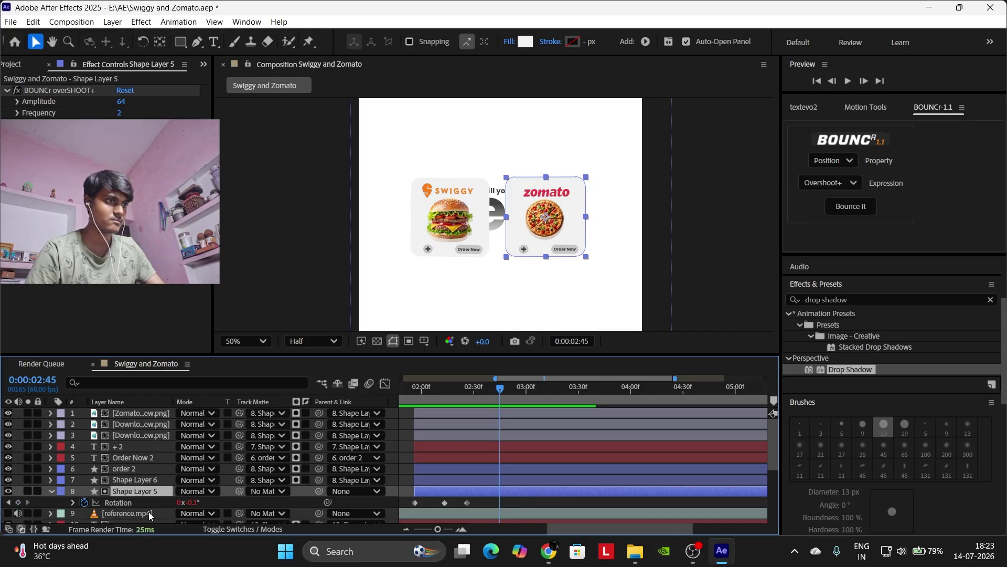
click(8, 503)
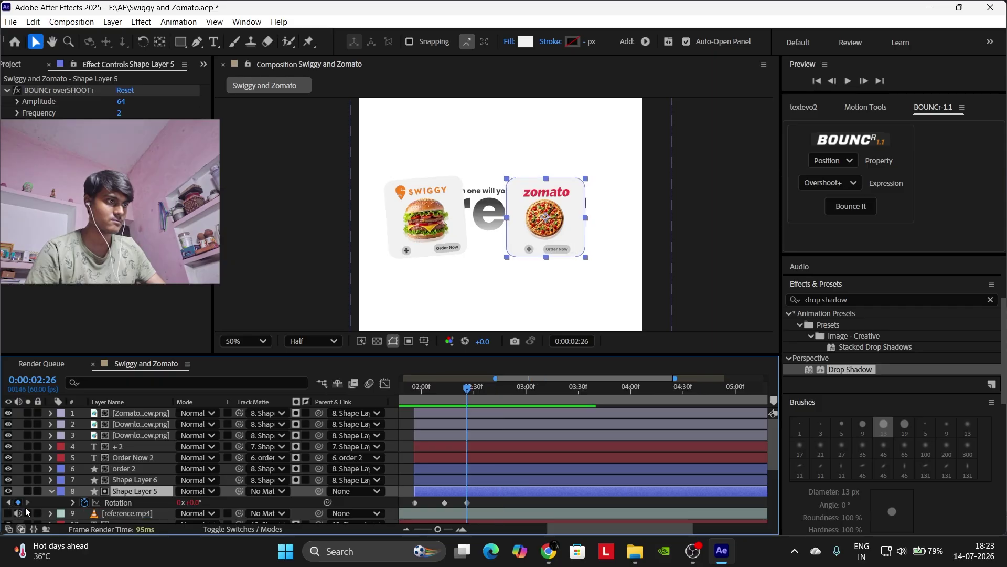
drag(467, 392, 583, 391)
click(572, 504)
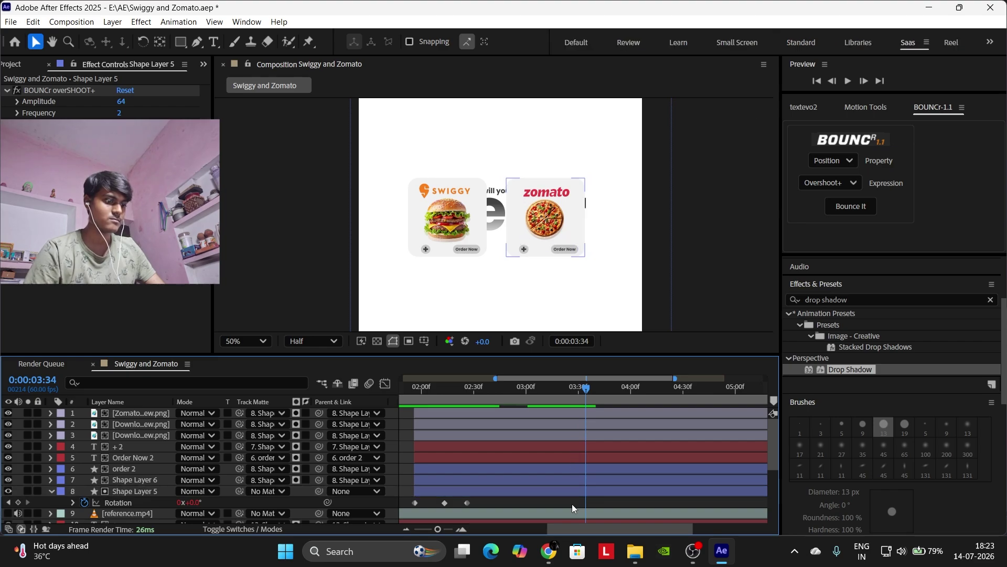
key(u)
key(u)
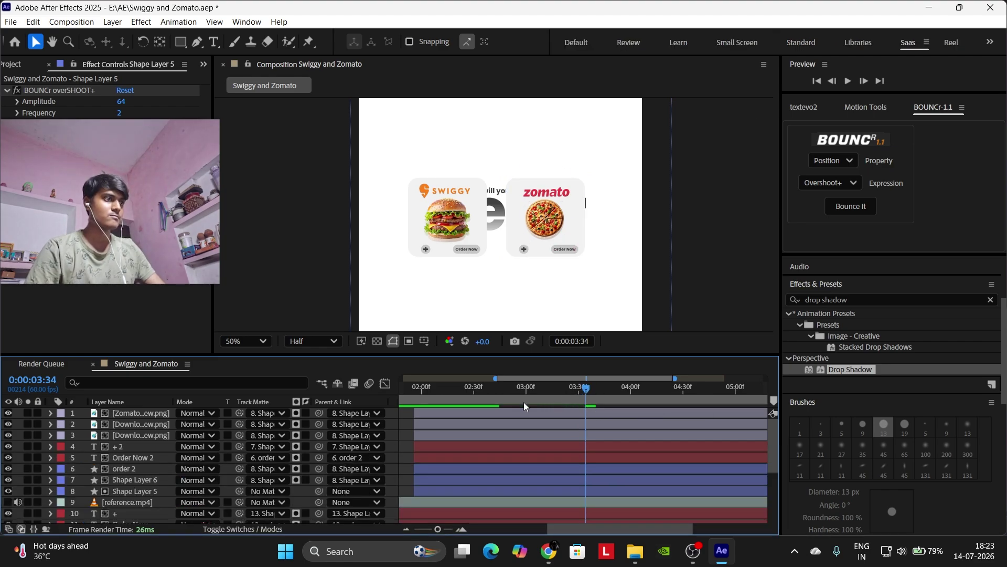
Preview the full Swiggy and Zomato animation from 0:00:00:00.
key(Home)
key(minus)
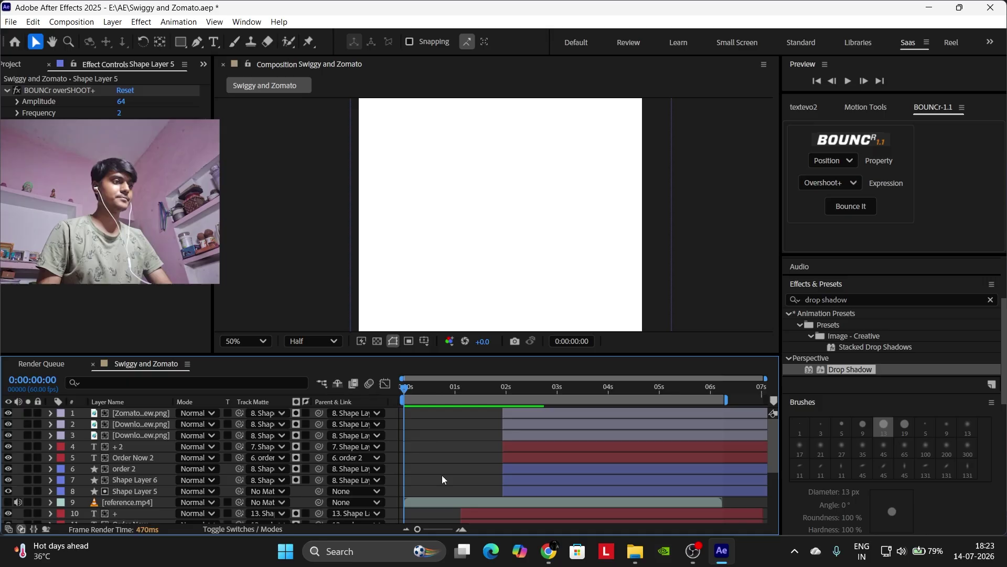
key(space)
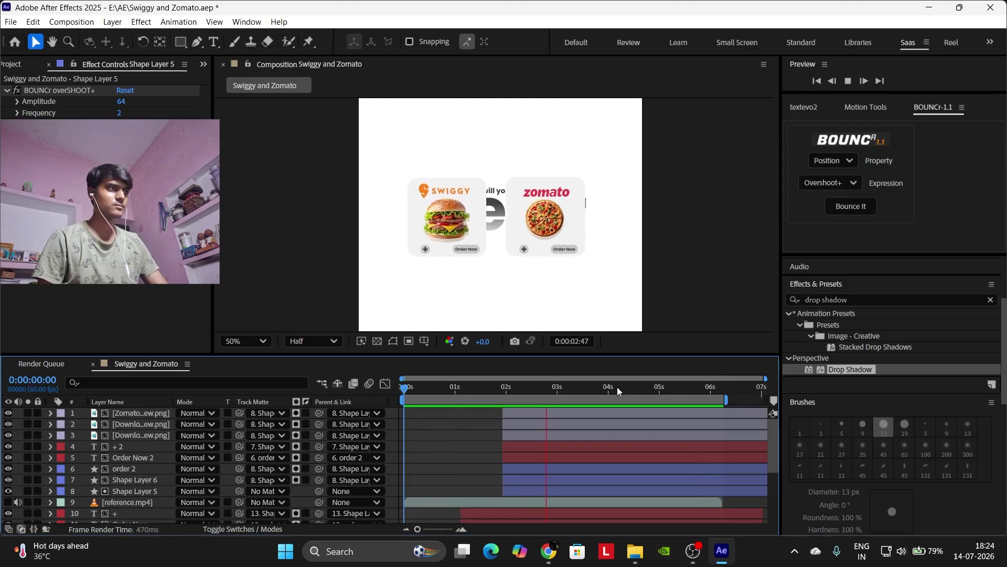
key(space)
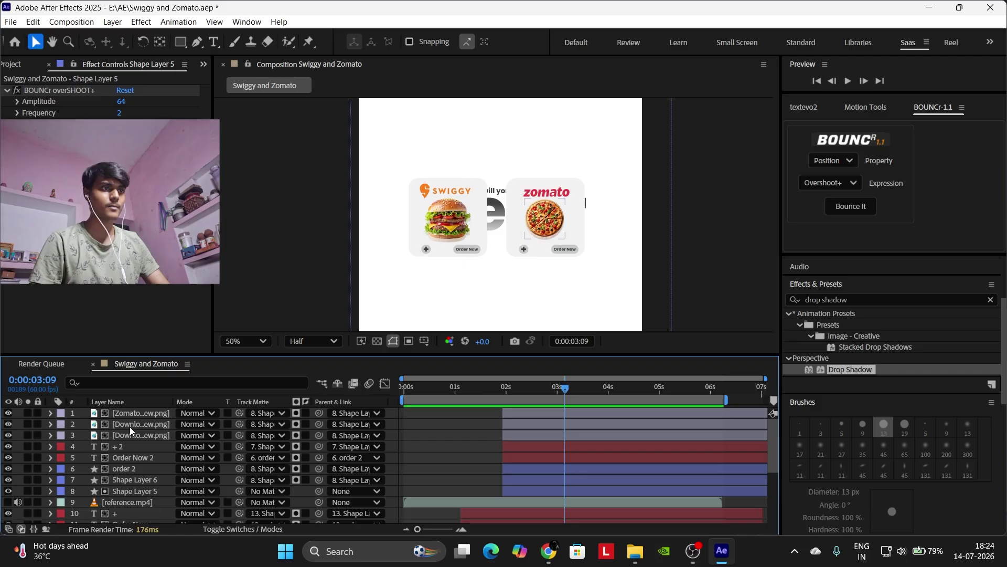
Pre-compose the eight Zomato card layers, from the Zomato logo through Shape Layer 5, into a composition named swiggy.
click(135, 492)
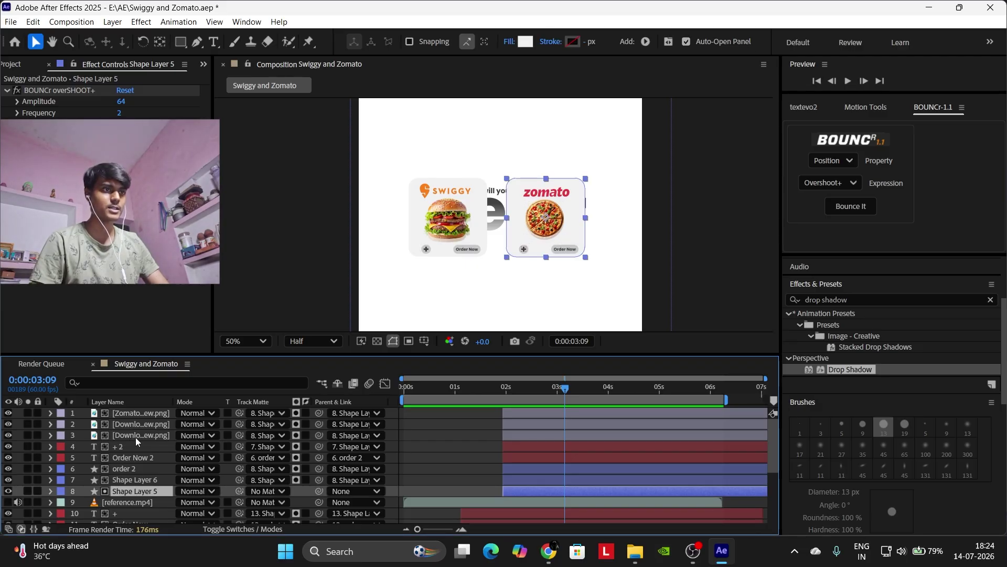
shift+click(153, 411)
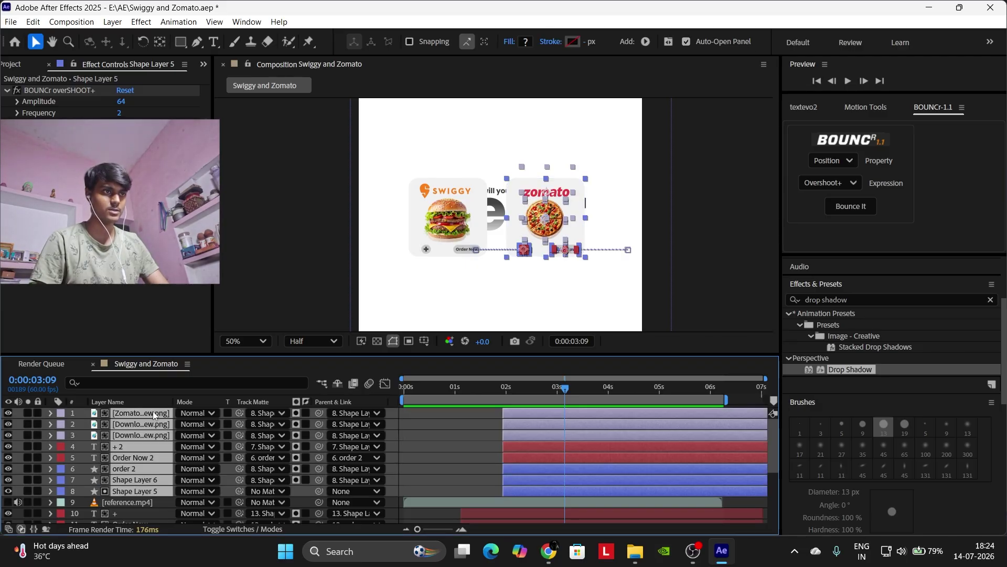
right_click(153, 411)
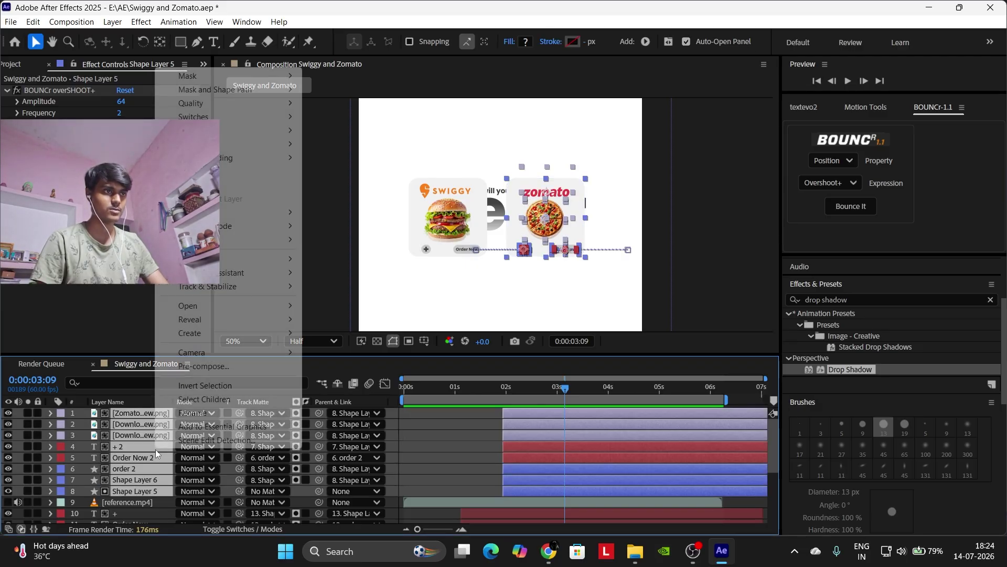
click(205, 367)
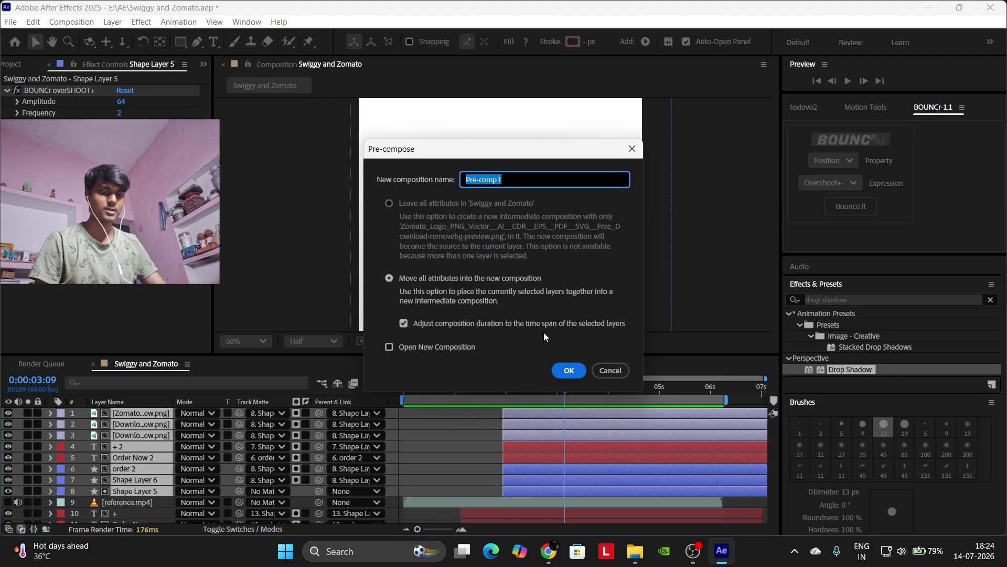
text(z)
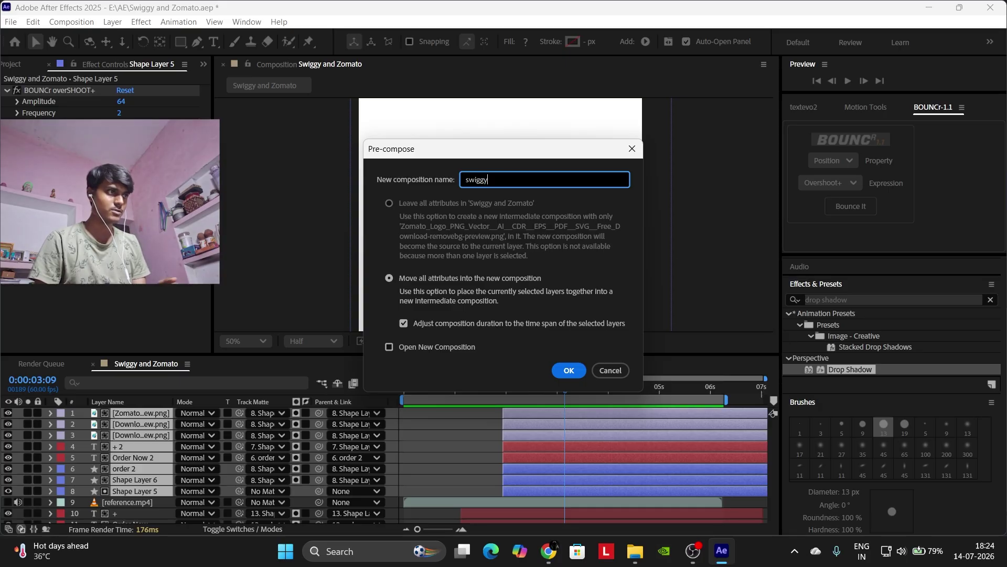
key(Return)
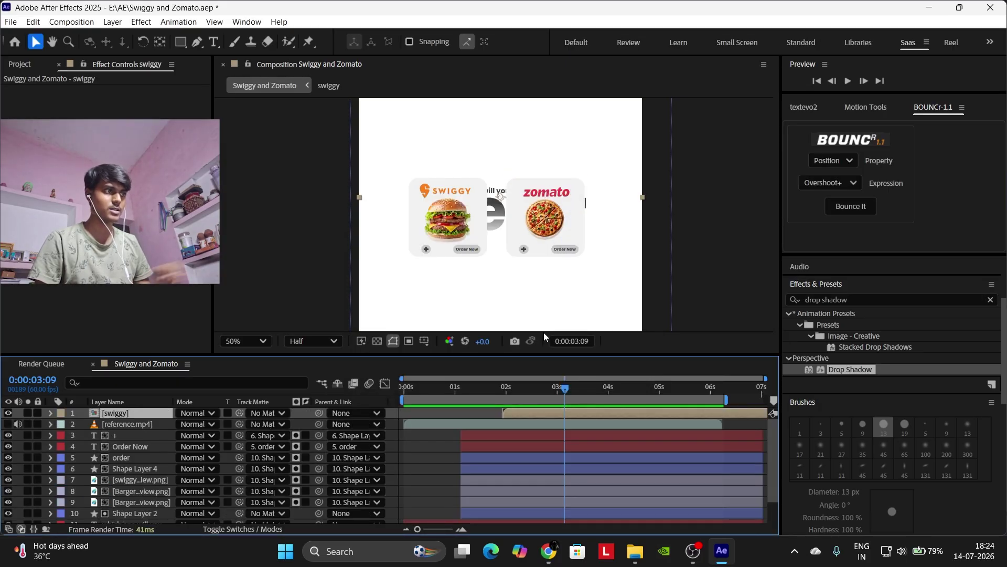
scroll(148, 482, down, 2)
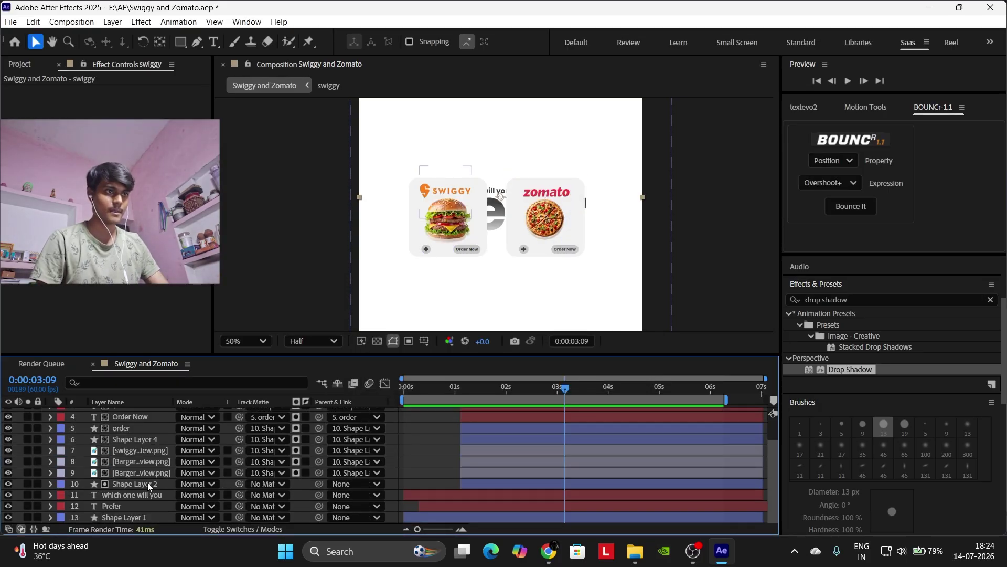
click(147, 483)
scroll(141, 452, up, 2)
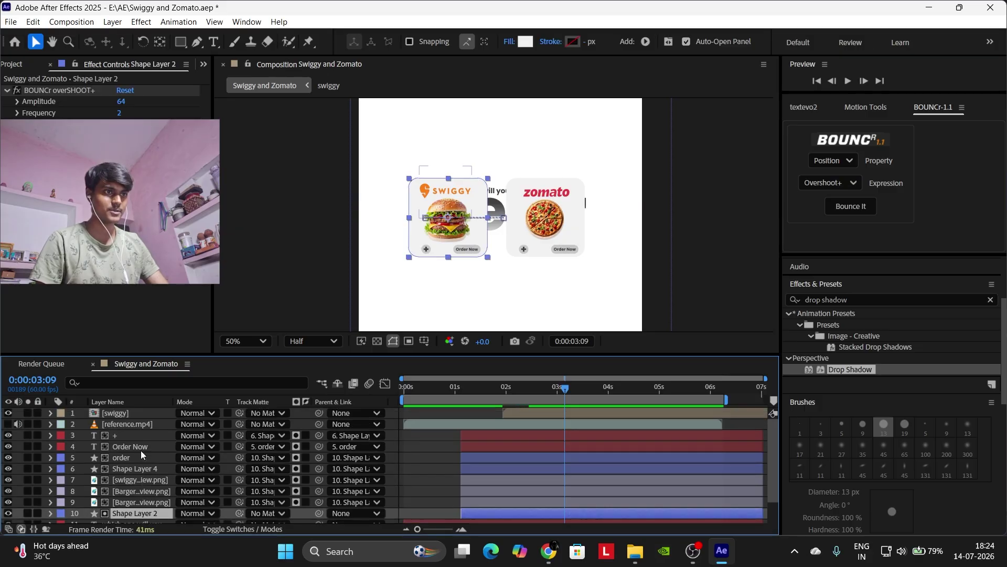
shift+click(141, 447)
right_click(141, 447)
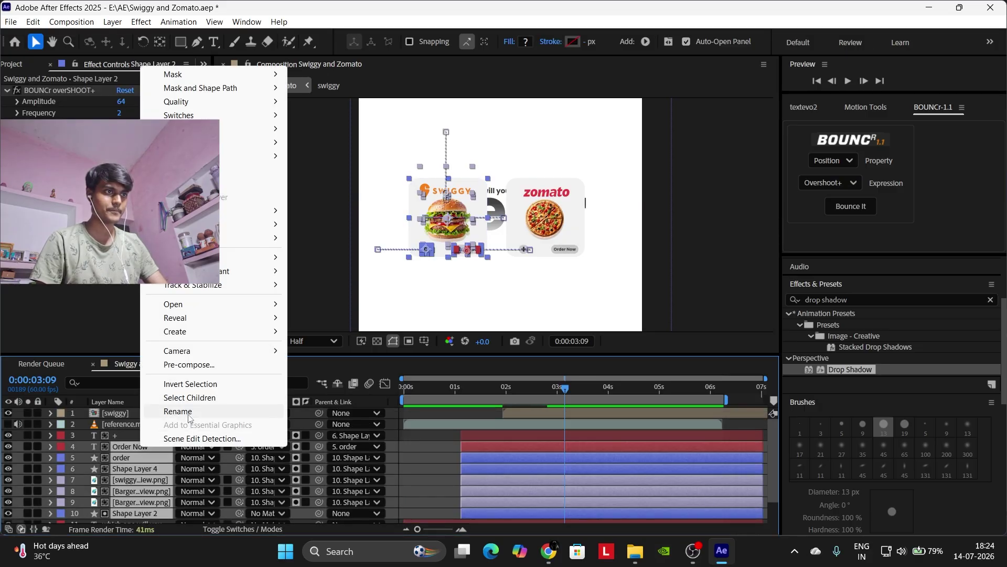
key(Escape)
key(z)
key(End)
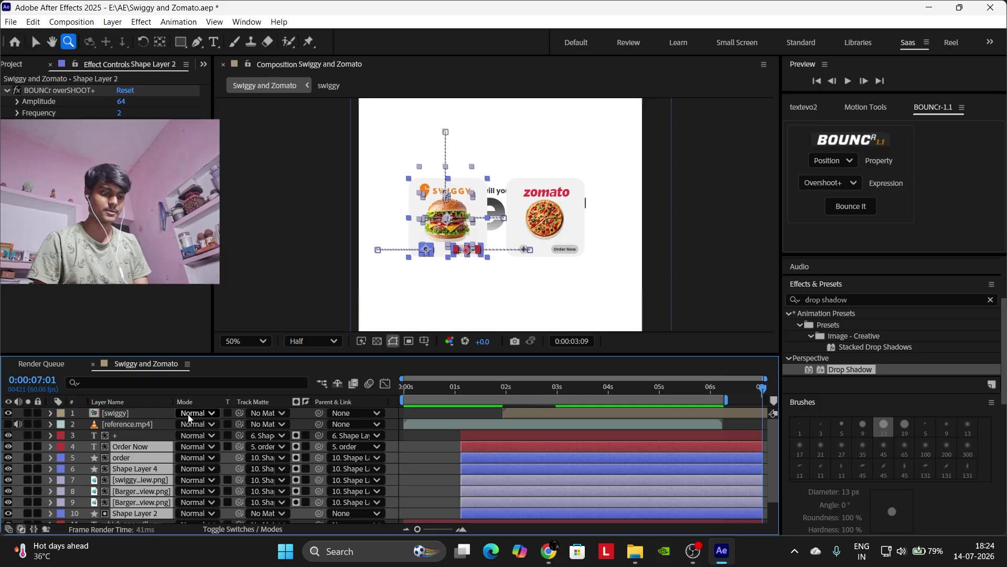
key(t)
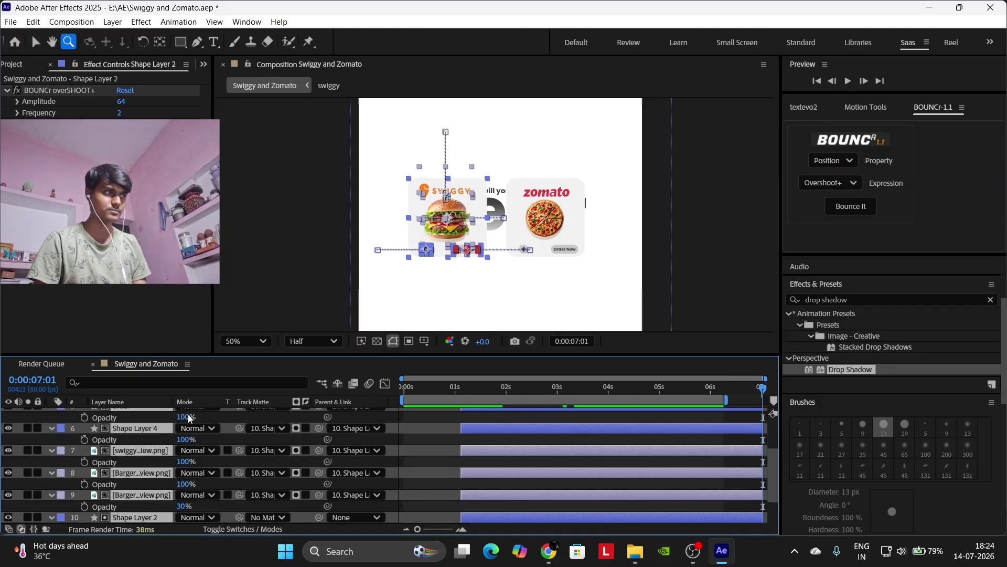
scroll(189, 420, up, 3)
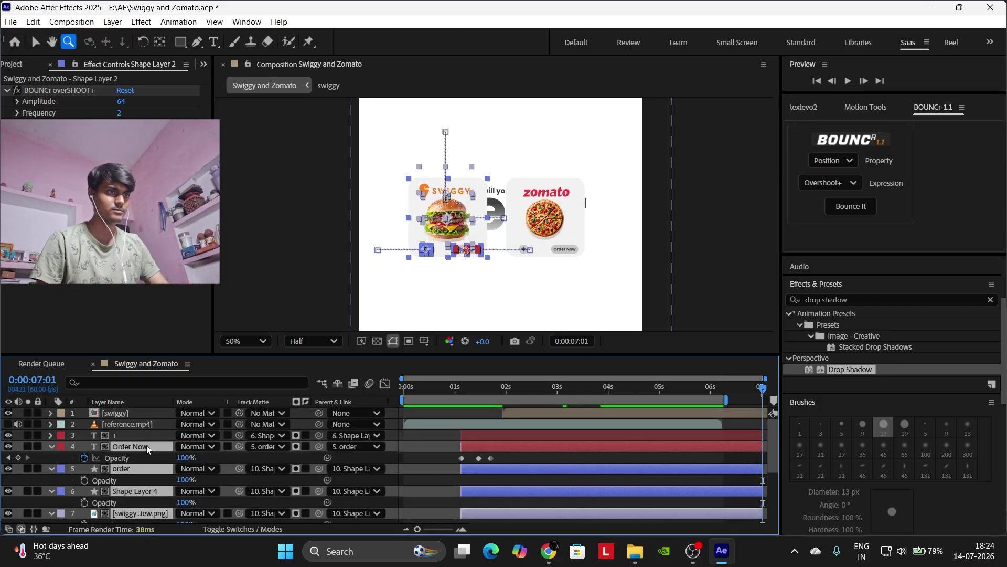
right_click(148, 446)
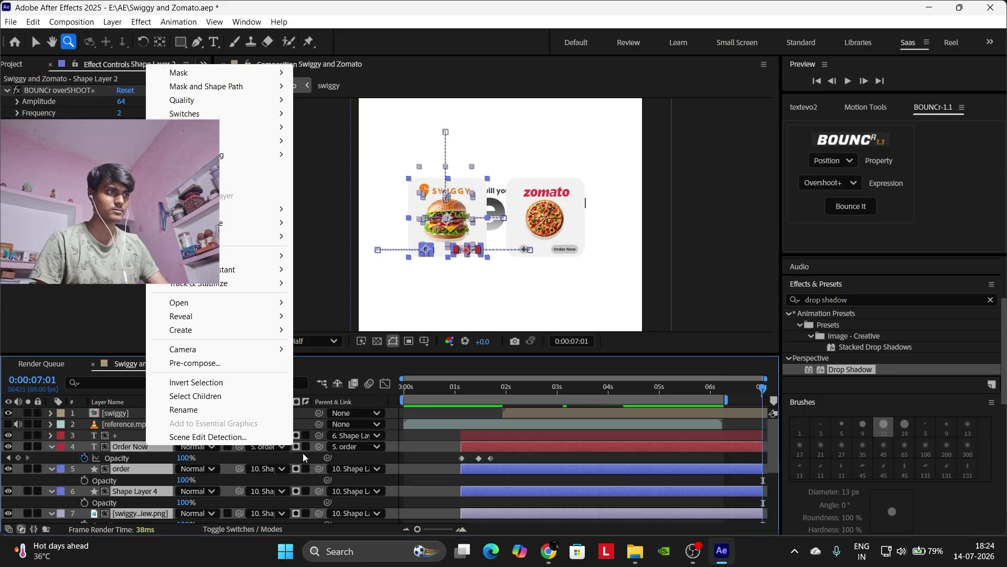
click(431, 489)
Pre-compose the eight Swiggy card layers, from the + text layer through Shape Layer 2, into a composition named zomato.
click(143, 437)
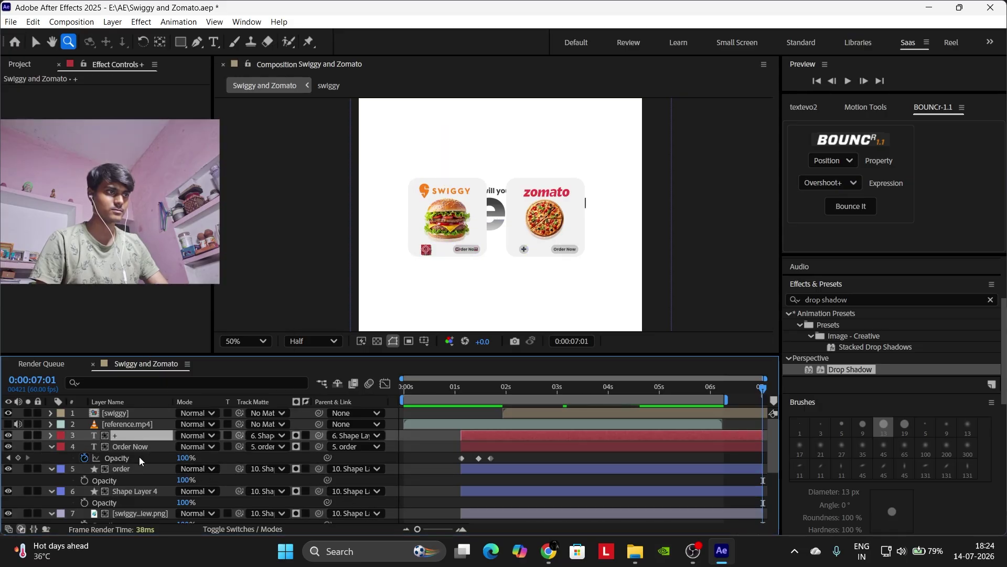
scroll(139, 461, down, 5)
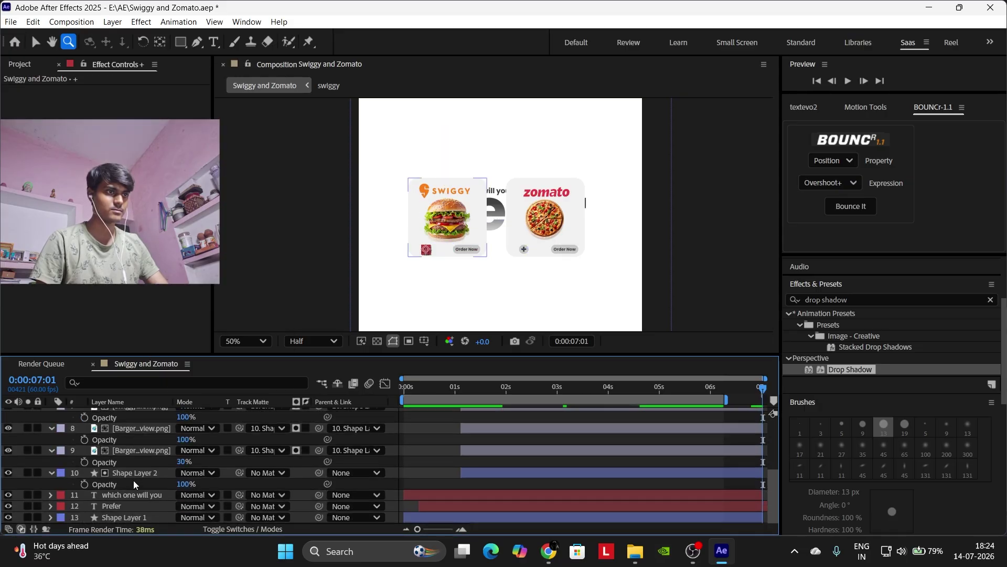
shift+click(136, 475)
right_click(136, 475)
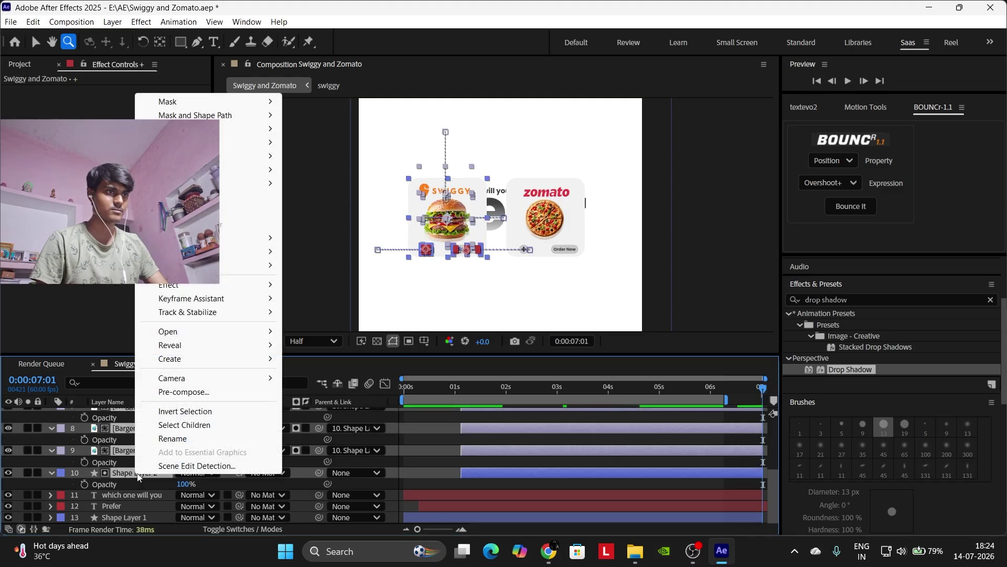
click(184, 391)
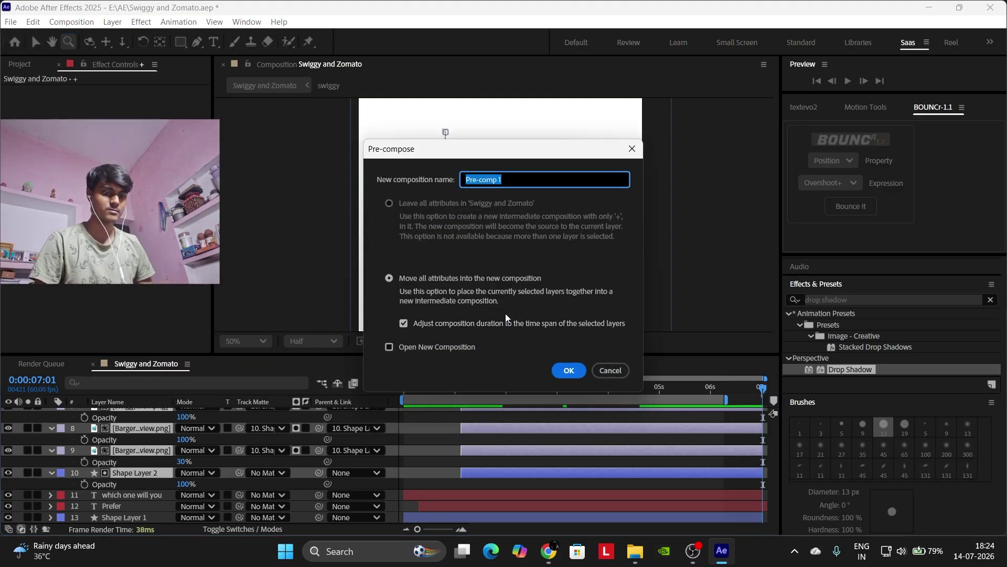
text(zomato)
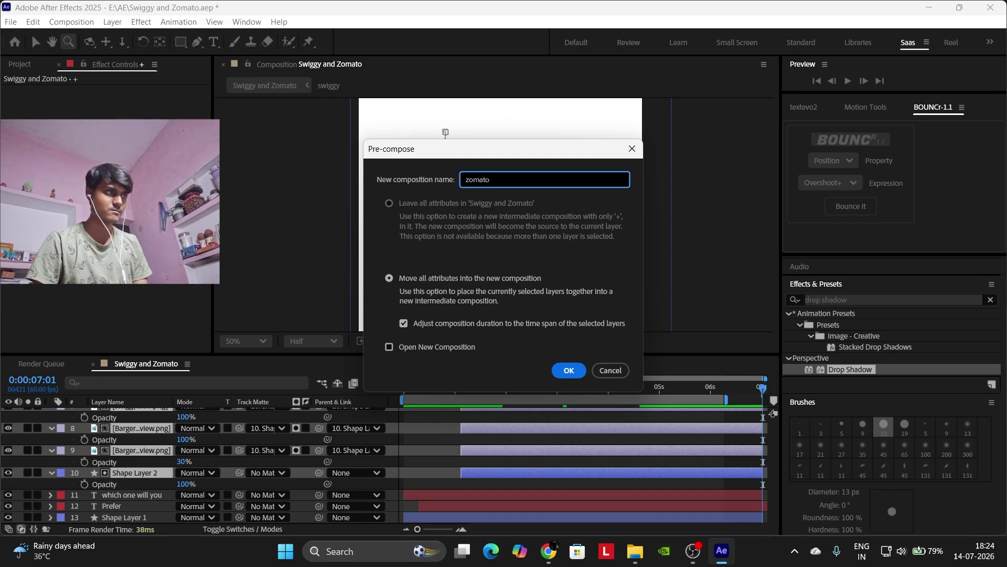
key(Return)
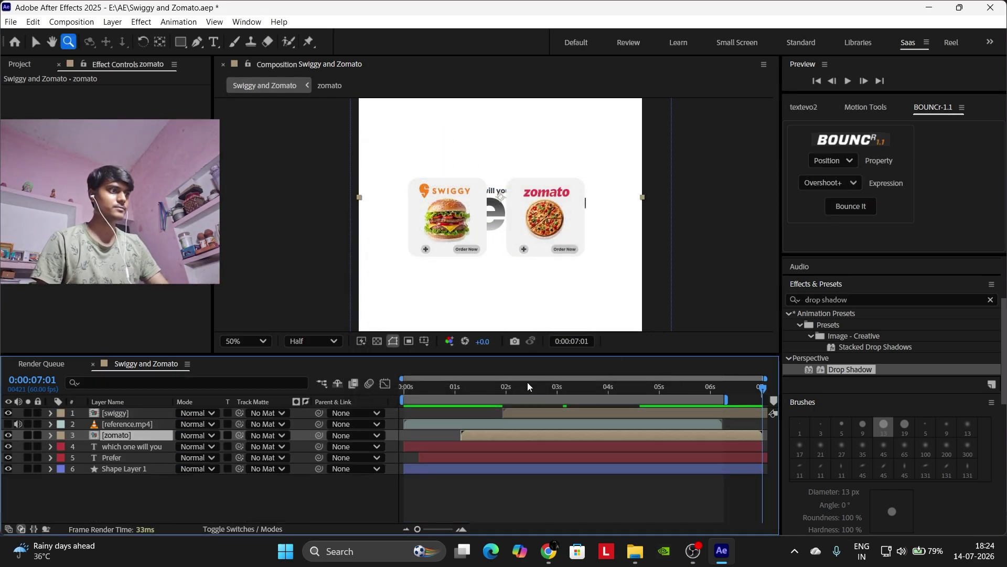
Preview the composition with both pre-composed cards from 0:00:00:00.
key(Home)
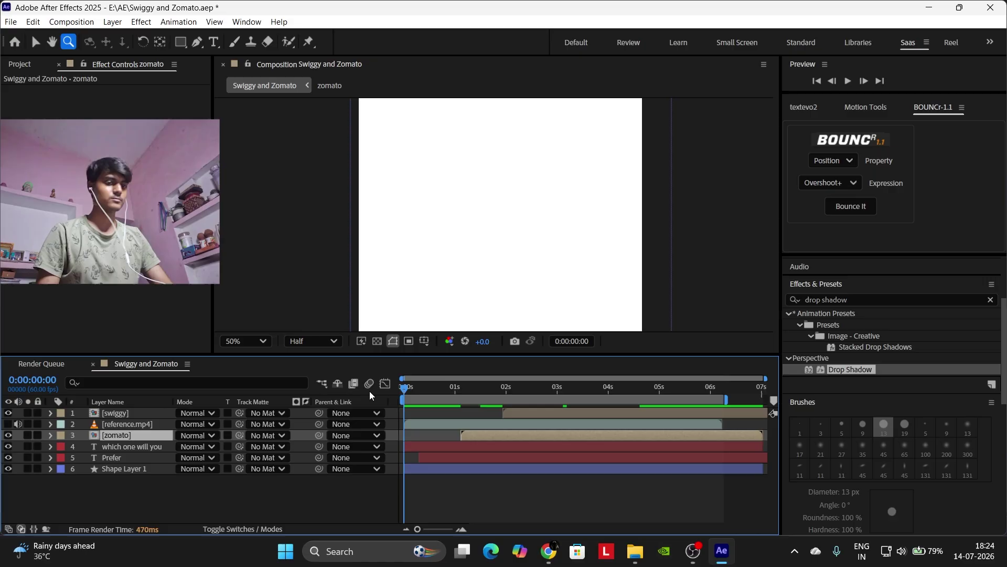
key(space)
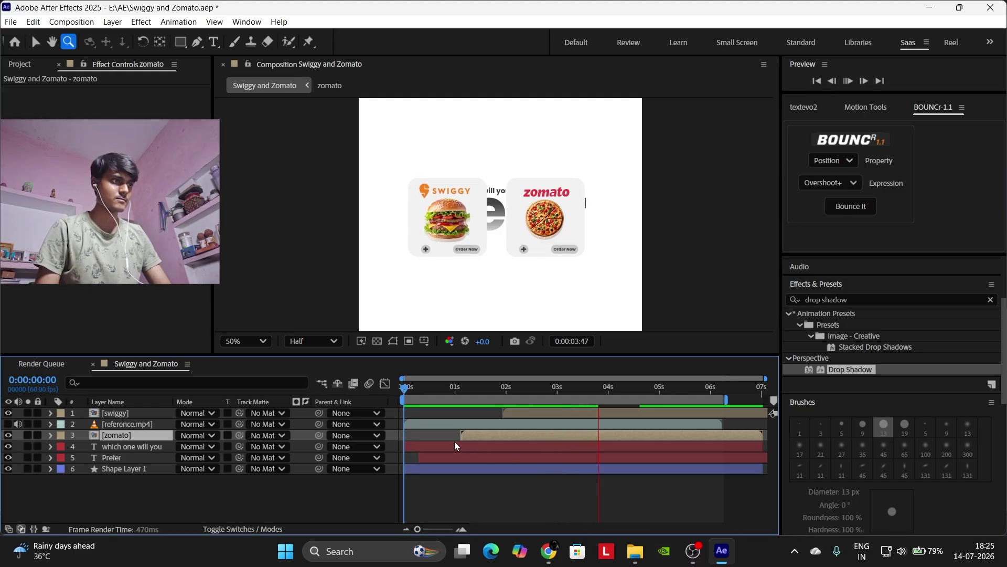
key(space)
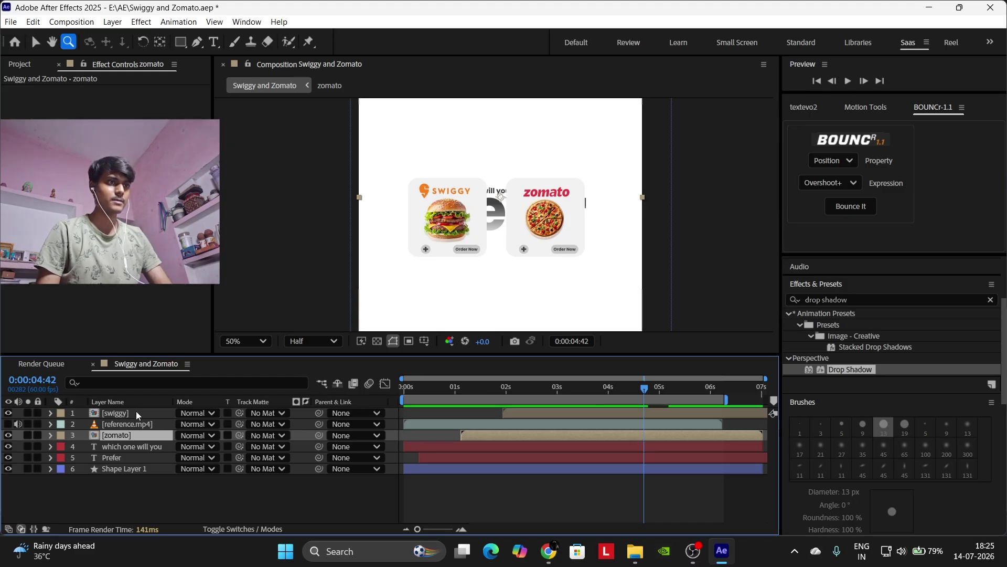
Move the swiggy layer below reference.mp4, make the reference video visible and go to 0:00:03:34.
drag(137, 415, 121, 430)
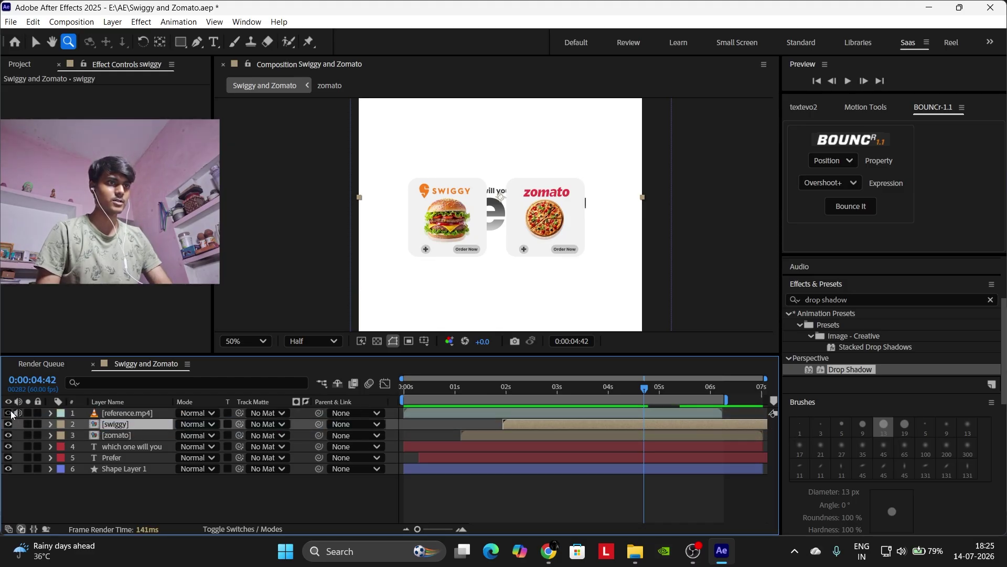
click(9, 414)
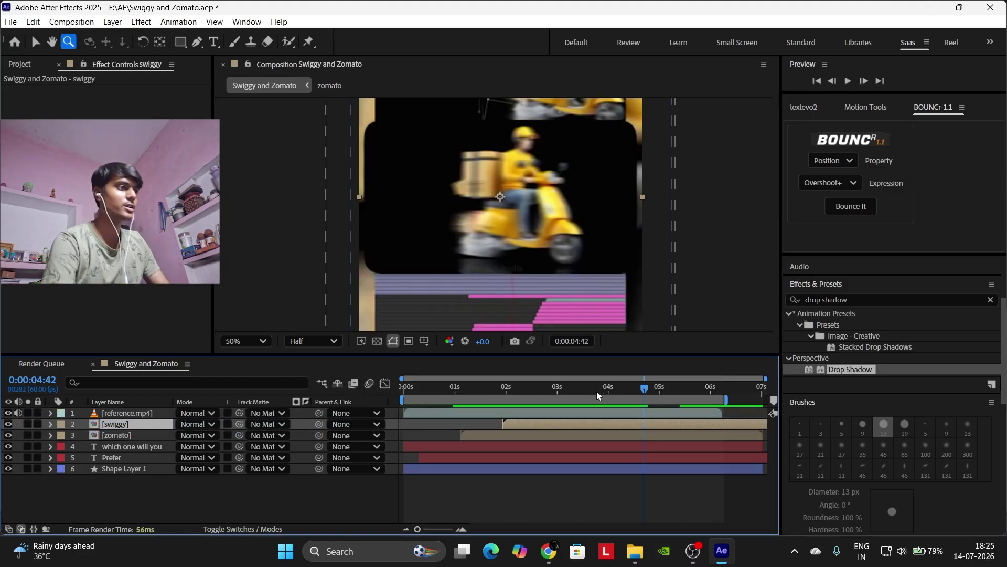
mouse_move(597, 395)
mouse_down()
mouse_move(510, 403)
mouse_move(599, 397)
mouse_move(567, 399)
mouse_move(587, 390)
mouse_up()
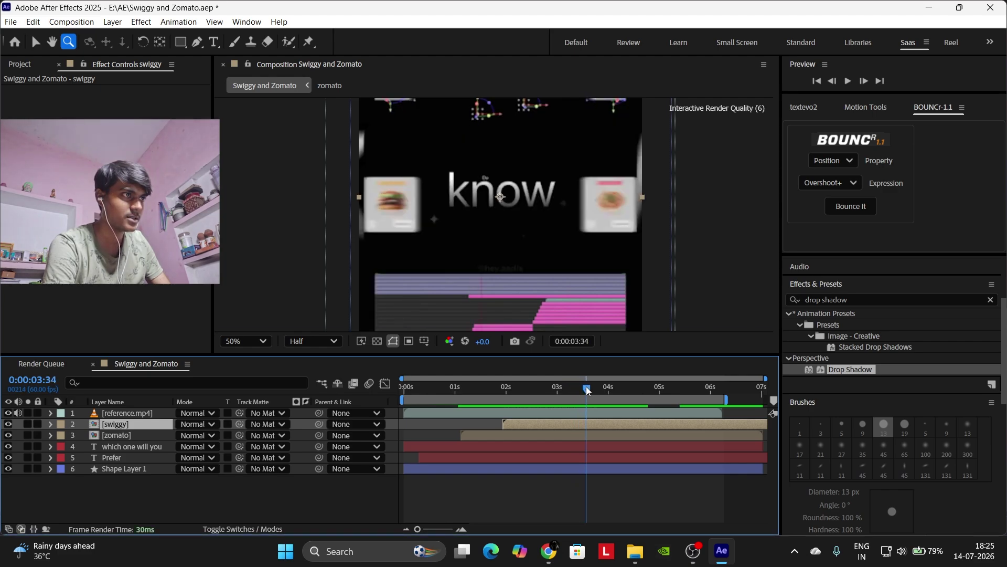
drag(587, 390, 588, 390)
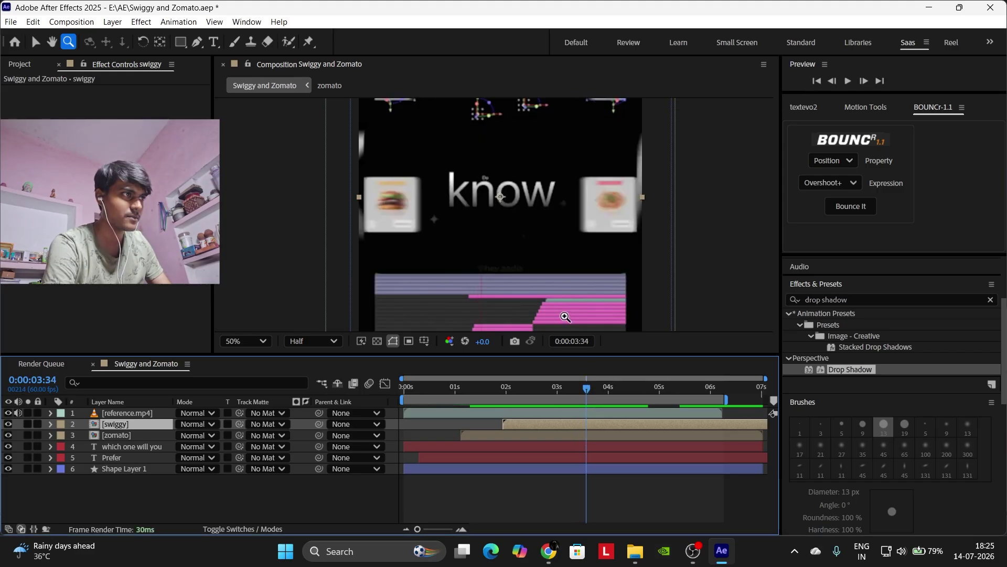
Examine the reference video's card exit frame by frame around 0:00:03:33 and 0:00:03:34.
key(period)
key(period)
key(comma)
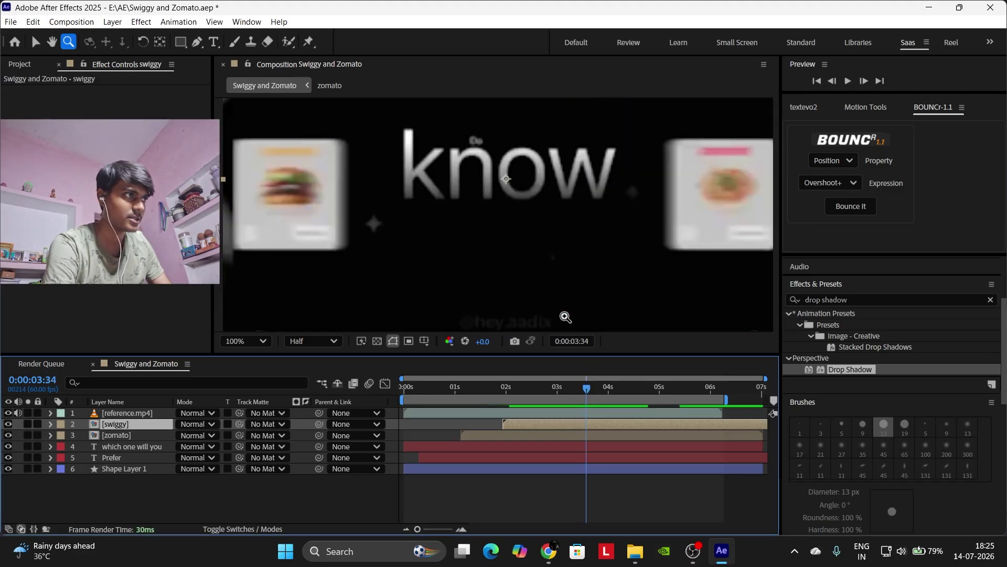
drag(440, 534, 481, 528)
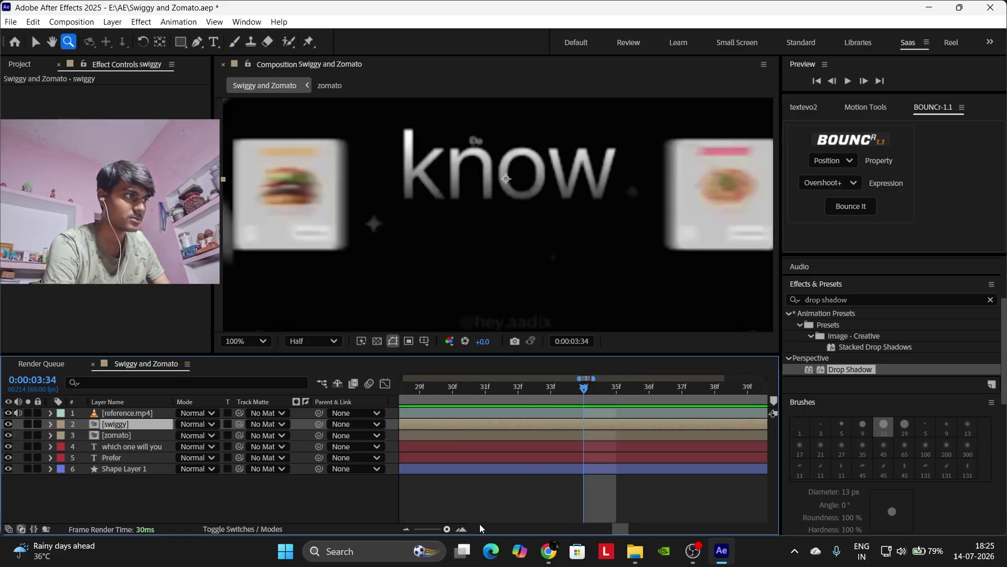
click(551, 390)
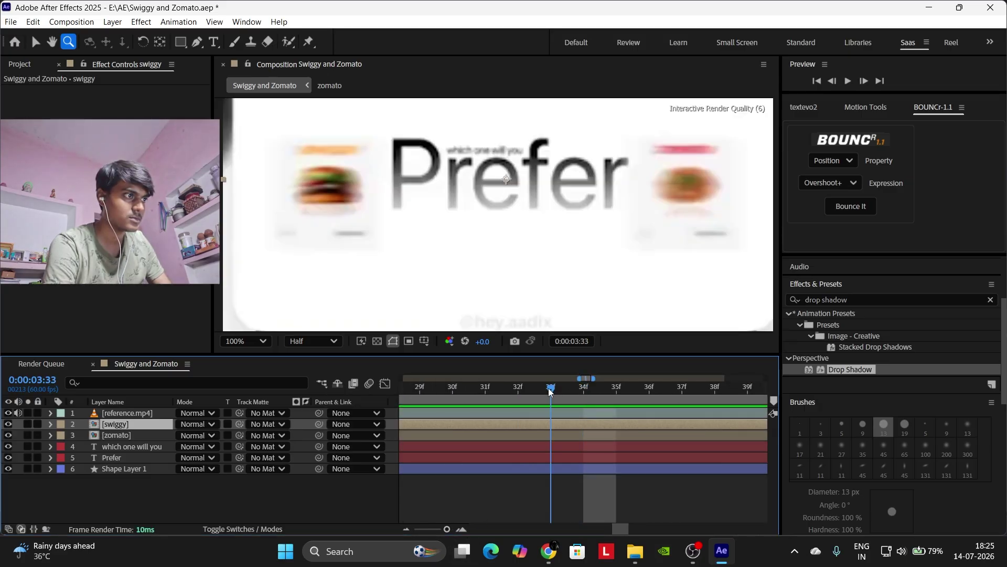
drag(560, 392, 582, 392)
drag(448, 530, 400, 521)
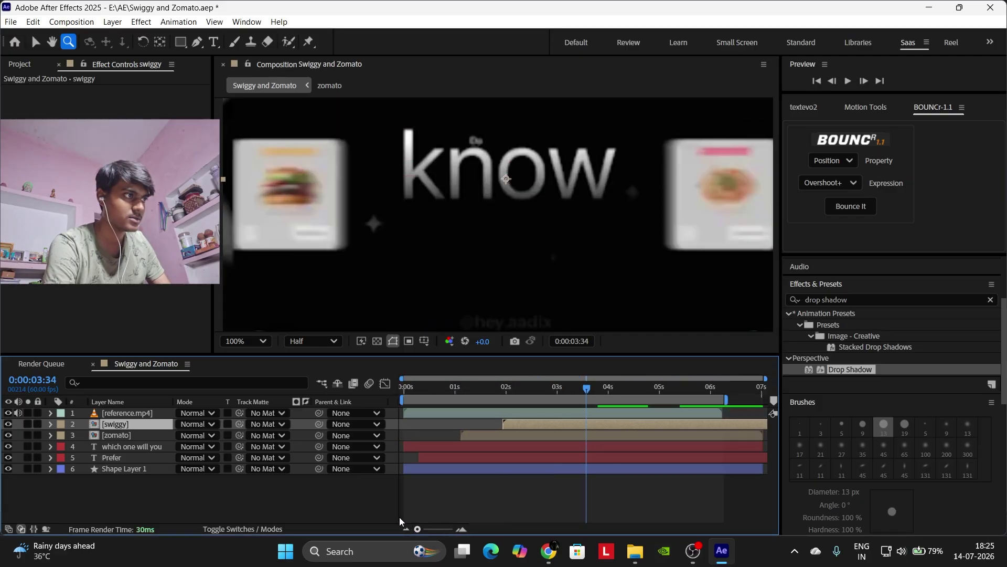
key(comma)
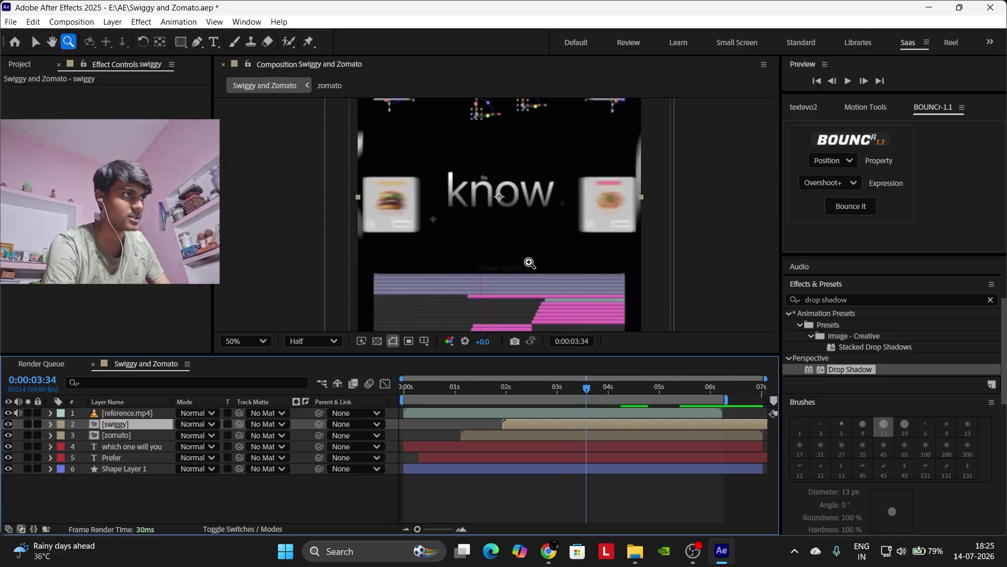
key(period)
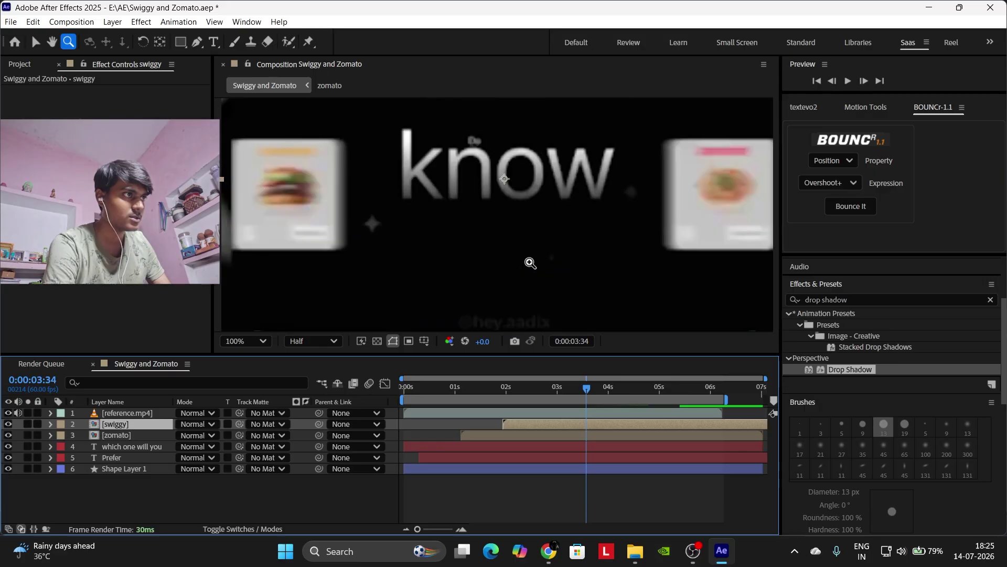
Set the preview resolution to Full and examine the reference's card movement between 0:00:03:24 and 0:00:03:36.
click(312, 341)
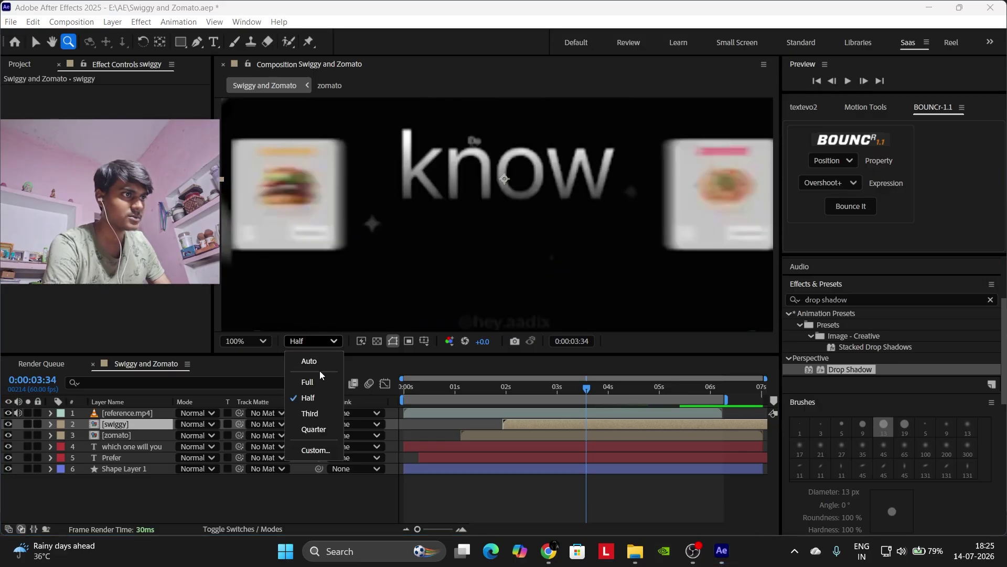
click(320, 381)
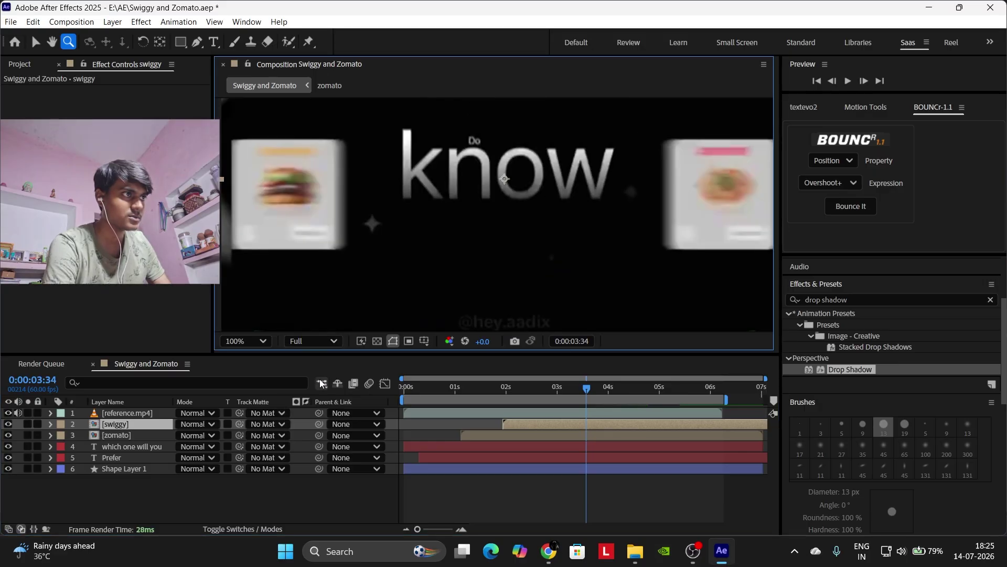
click(425, 534)
key(comma)
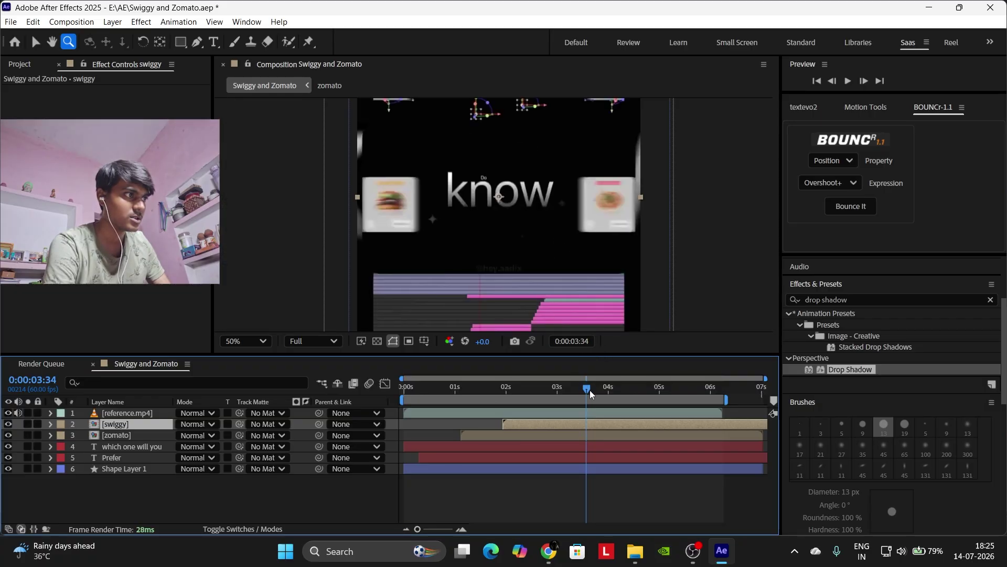
mouse_move(590, 389)
mouse_down()
mouse_move(687, 391)
mouse_move(590, 405)
mouse_up()
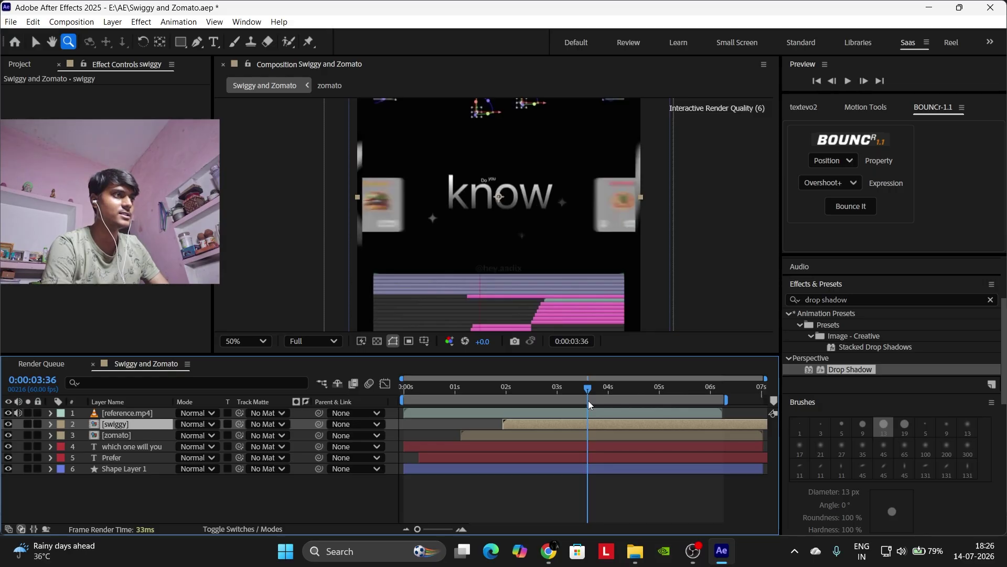
drag(586, 404, 609, 392)
drag(612, 391, 578, 391)
click(609, 487)
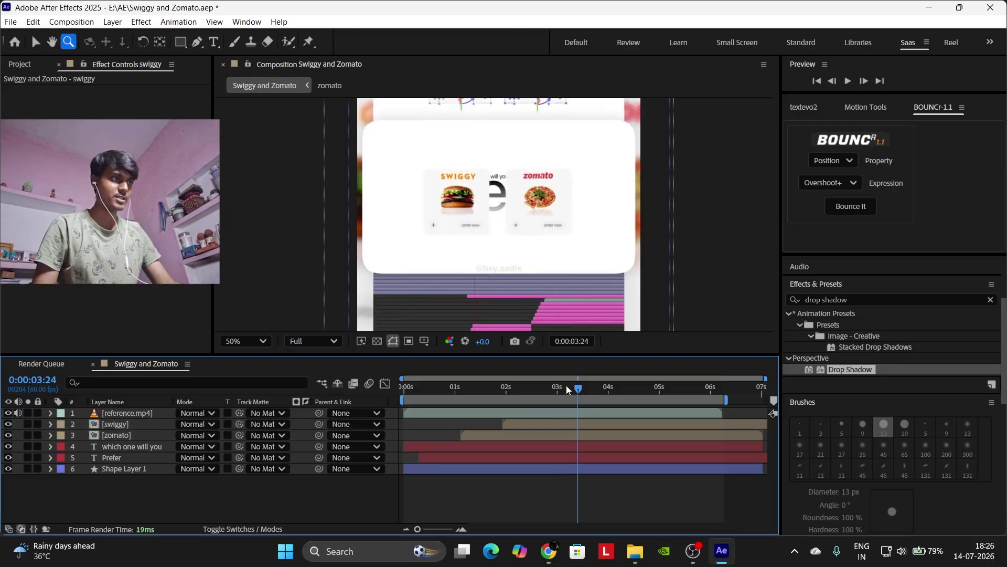
Hide the reference video and add Position keyframes to the swiggy and zomato layers at 0:00:03:13.
click(8, 412)
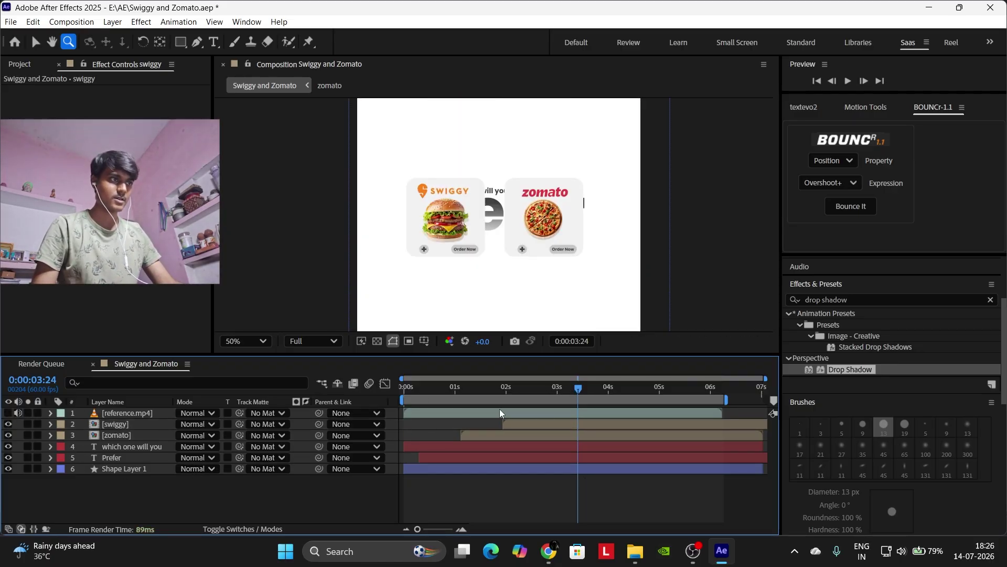
drag(509, 389, 568, 376)
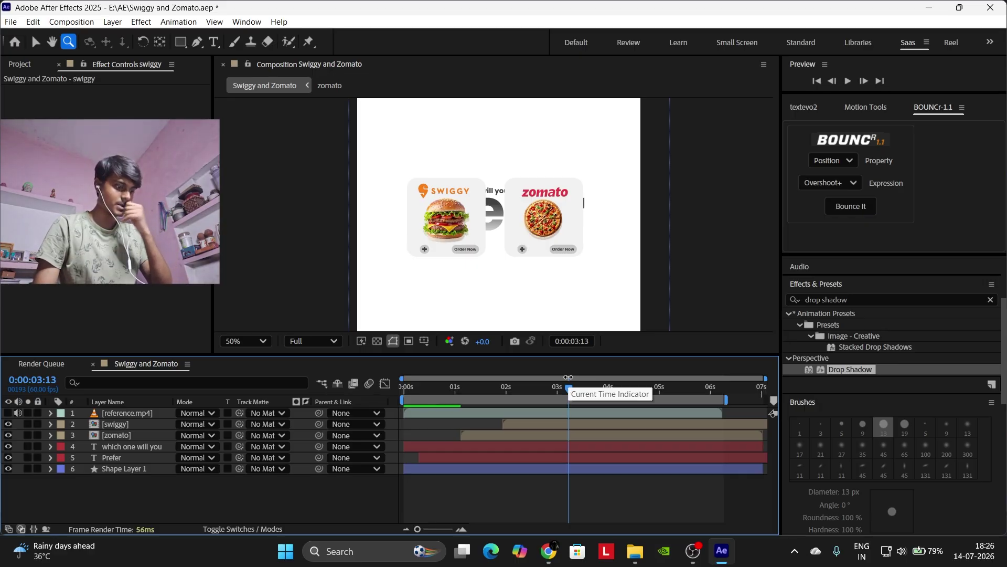
key(p)
key(p)
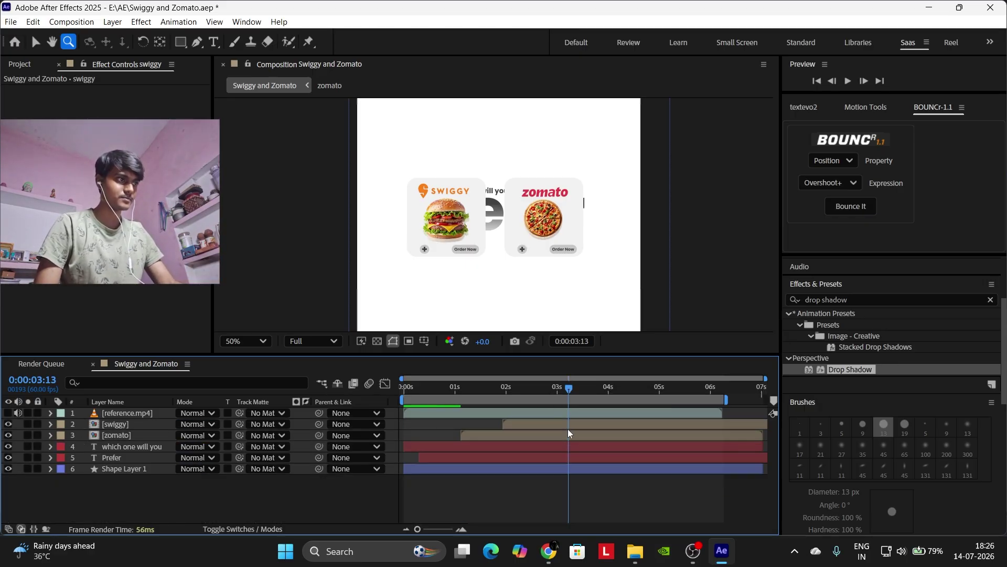
click(571, 426)
key(p)
click(84, 436)
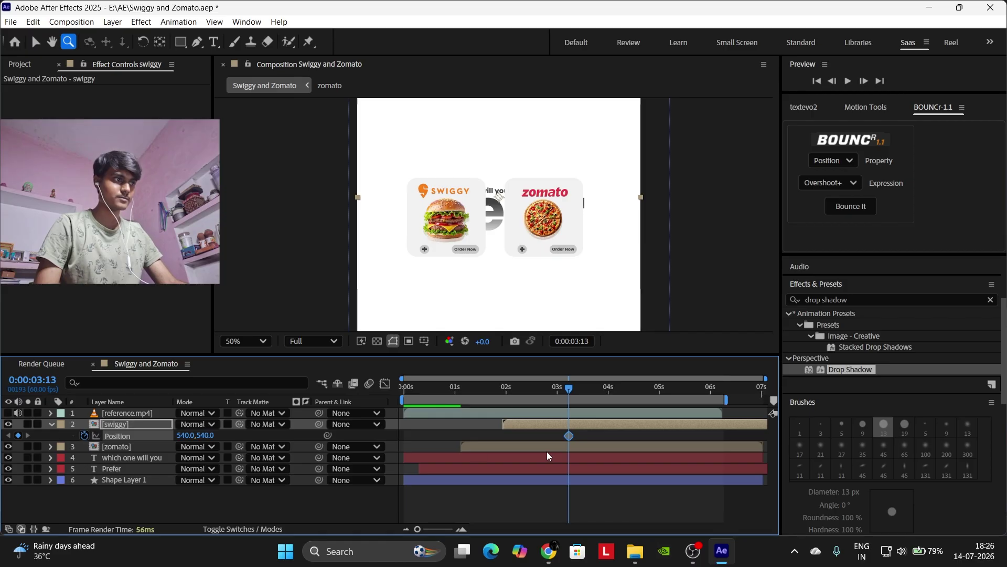
click(575, 447)
key(p)
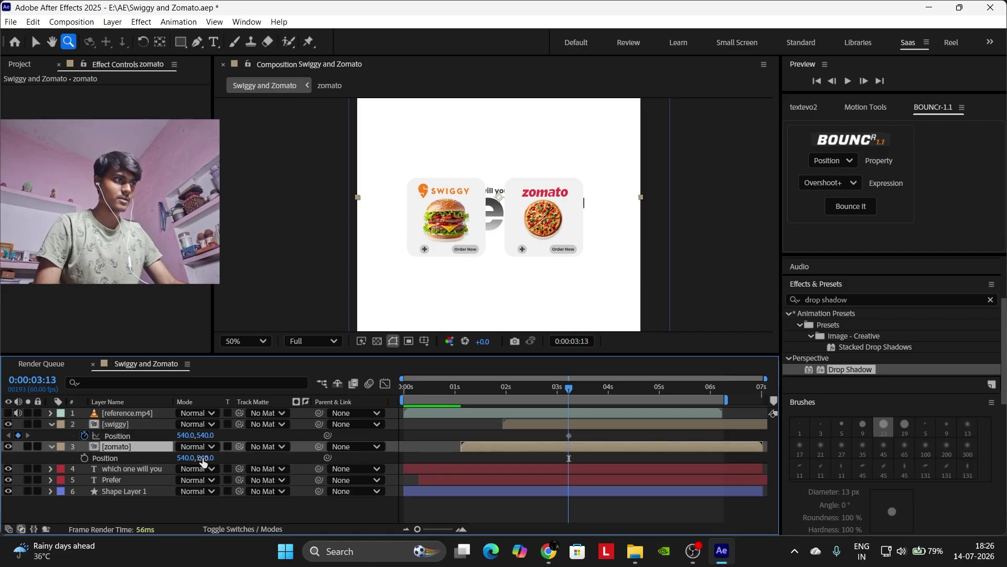
click(85, 459)
At 0:00:03:59, set the swiggy layer's Position to 1115, 540 and the zomato layer's Position to 6, 540.
drag(579, 392, 608, 395)
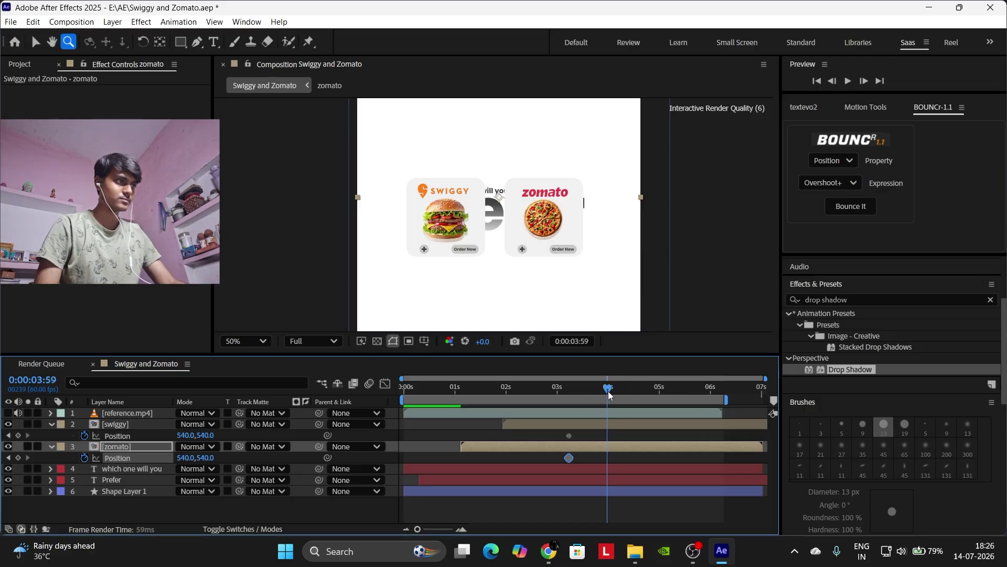
drag(187, 435, 550, 425)
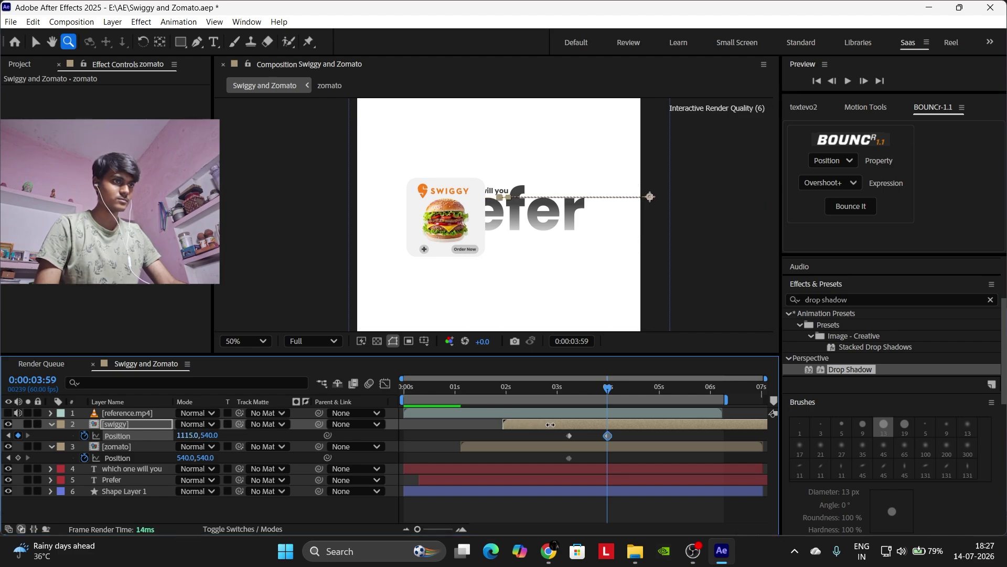
drag(183, 458, 2, 457)
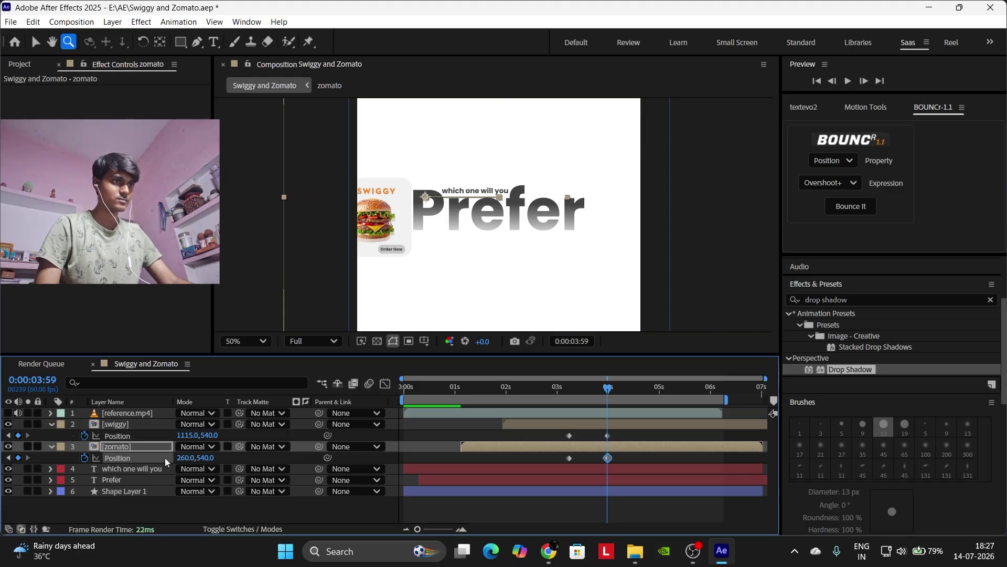
drag(185, 457, 19, 456)
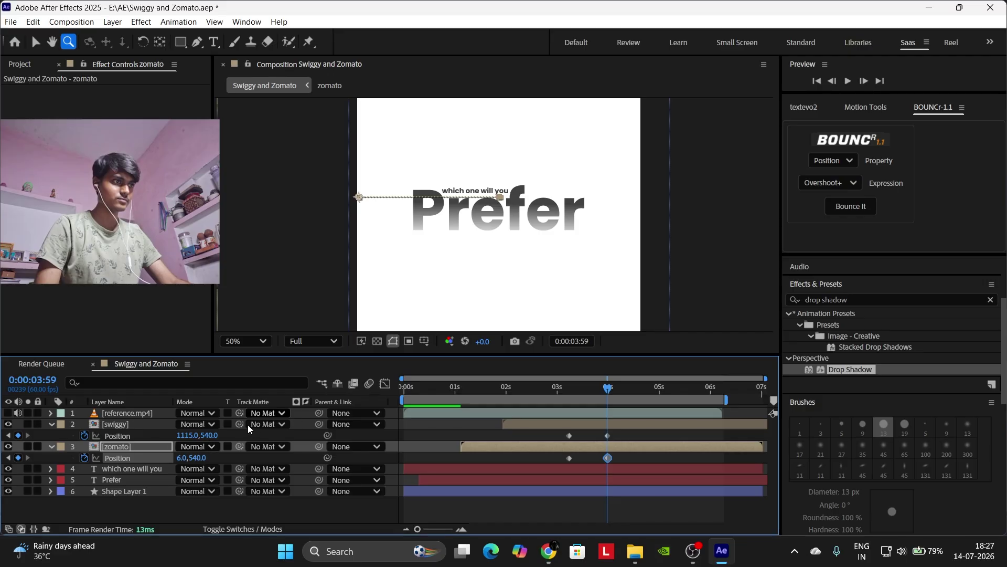
Keyframe the swiggy layer's Rotation at 0° at 0:00:03:13 and set it to 7° at 0:00:03:34.
click(8, 435)
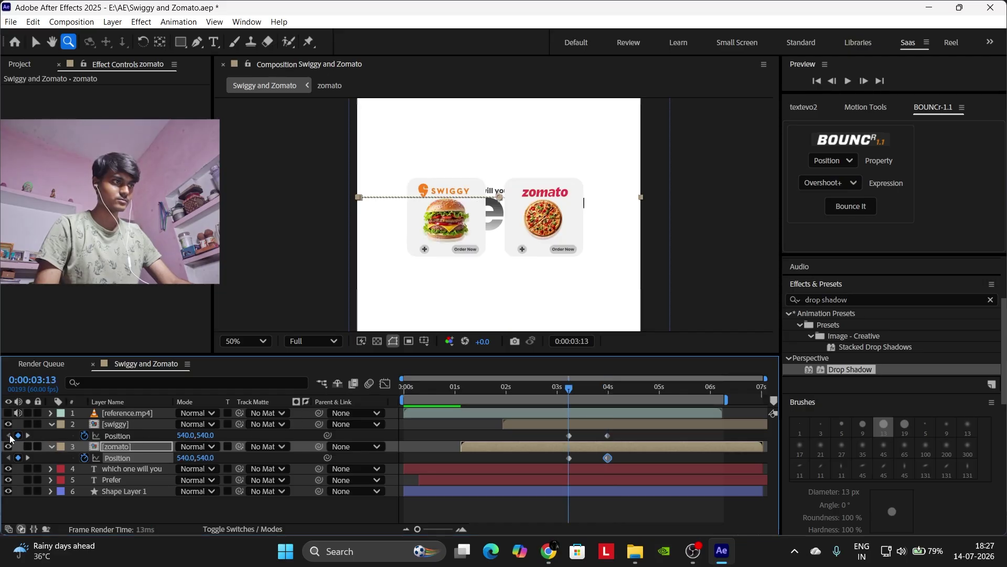
click(132, 428)
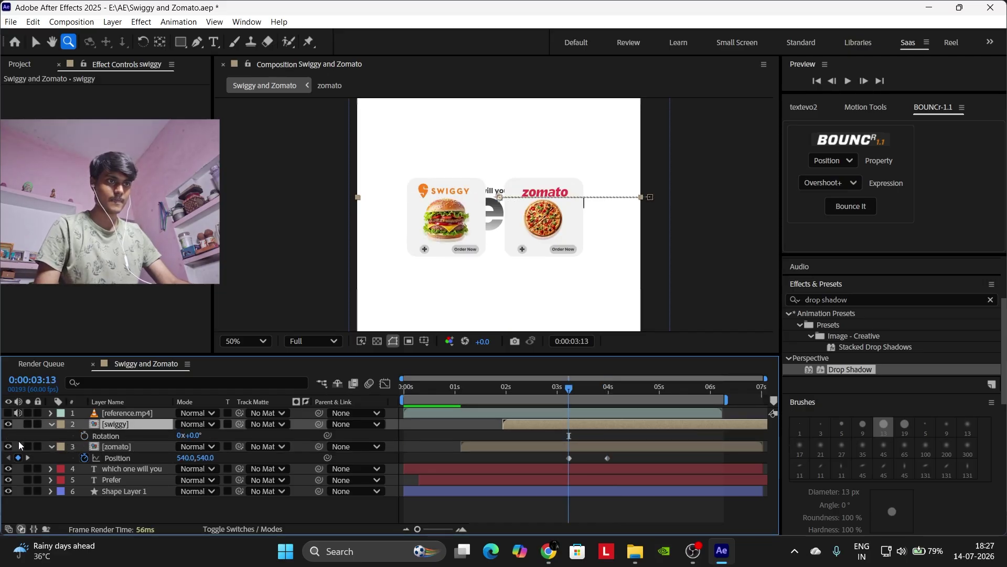
key(alt+shift+r)
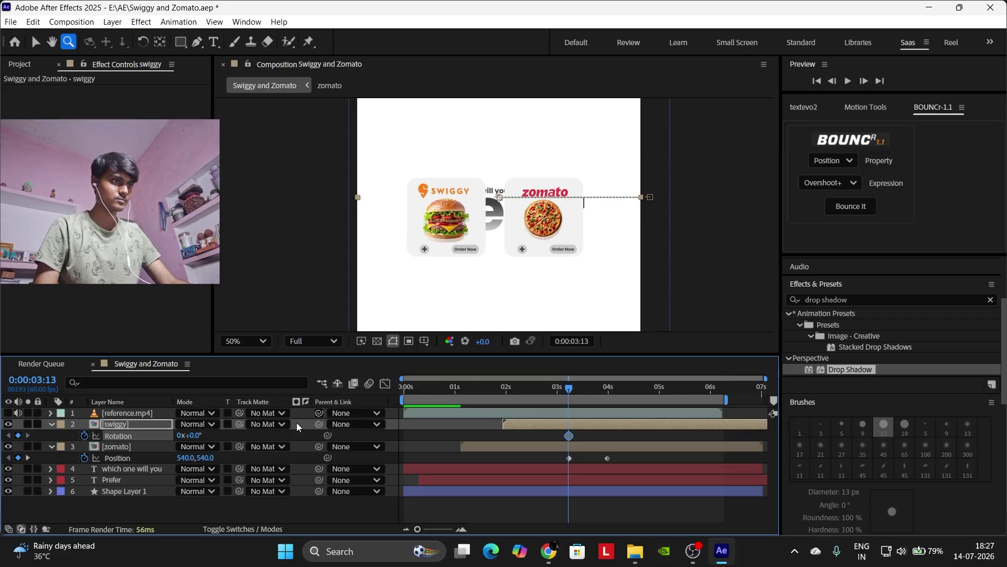
key(ctrl+z)
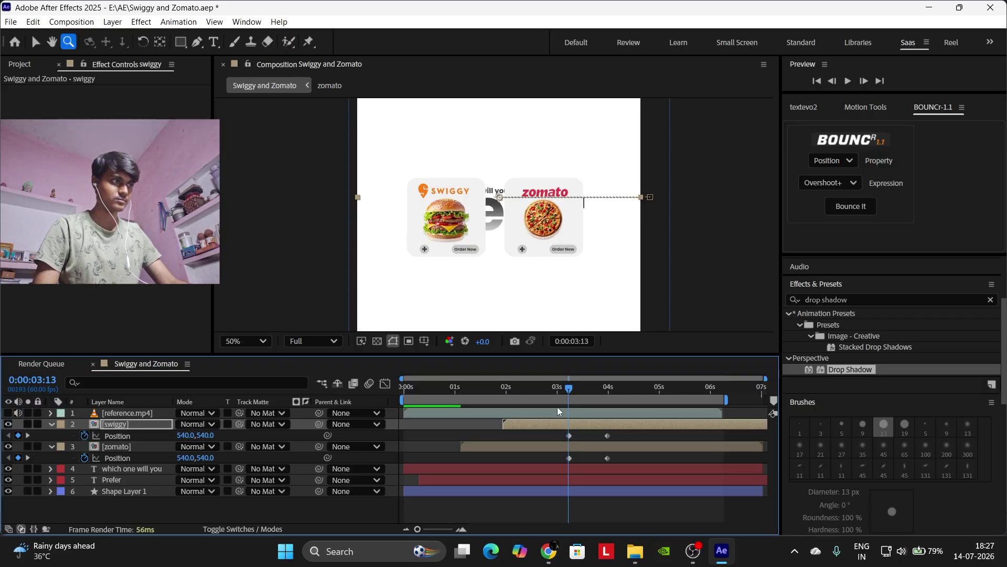
drag(574, 388, 587, 390)
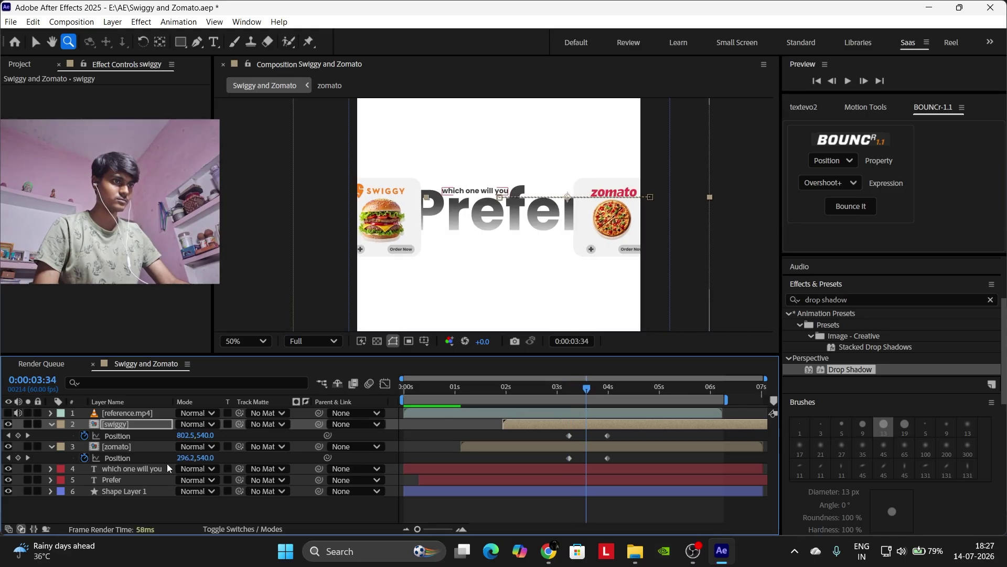
key(alt+shift+r)
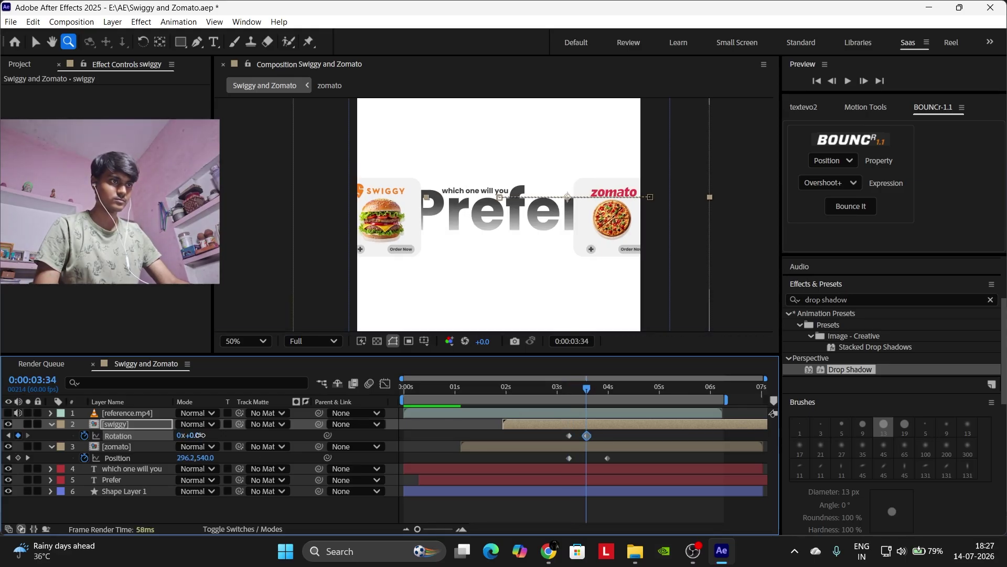
drag(197, 435, 201, 435)
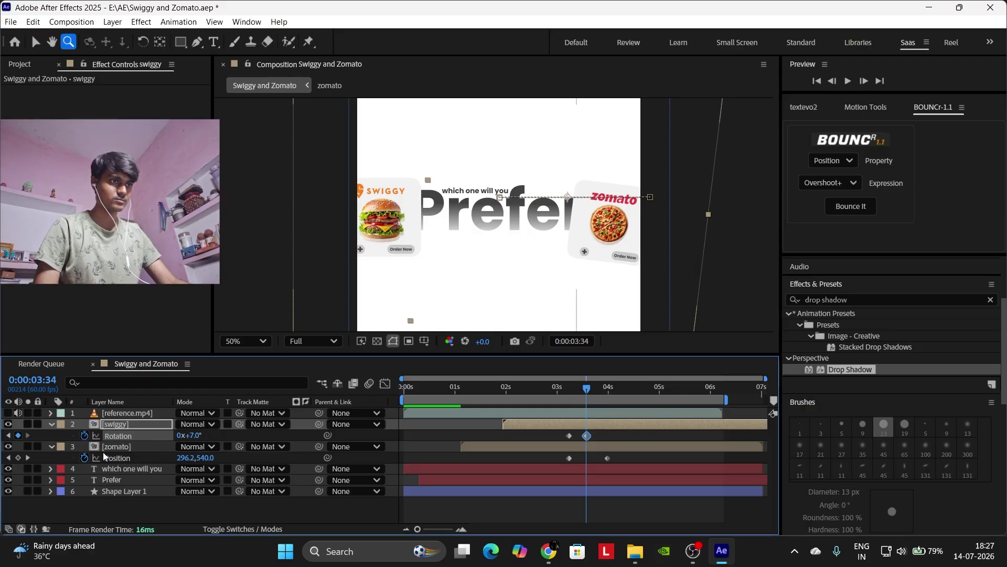
At 0:00:03:34, add a Rotation keyframe of -7° to the zomato layer, aligned with the swiggy layer's rotation keyframe.
key(p)
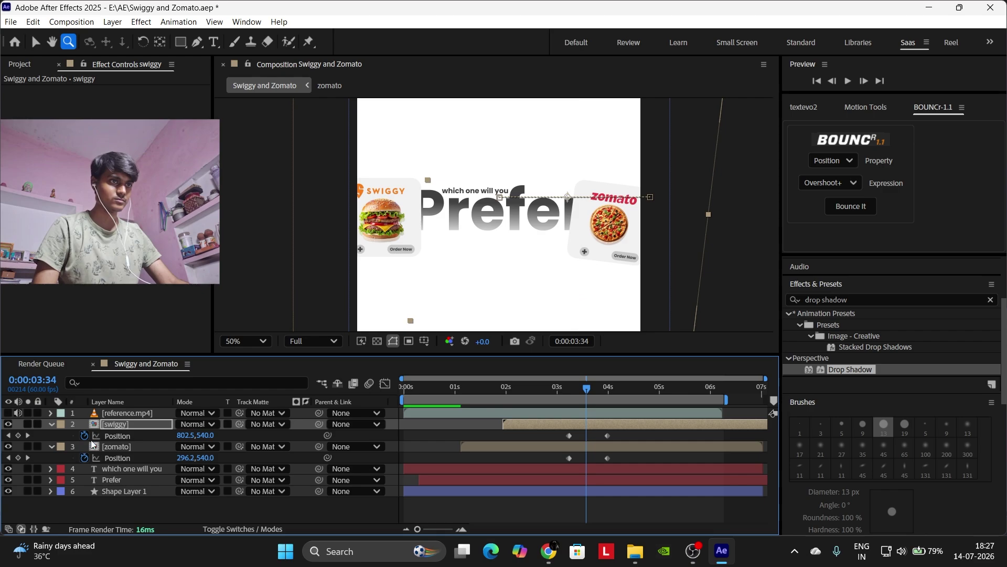
click(27, 435)
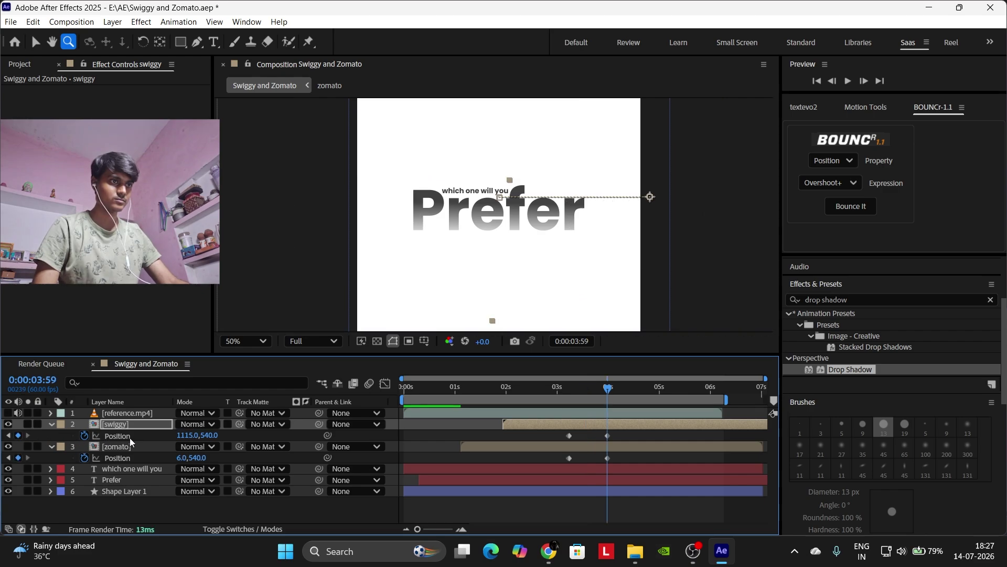
drag(559, 391, 603, 388)
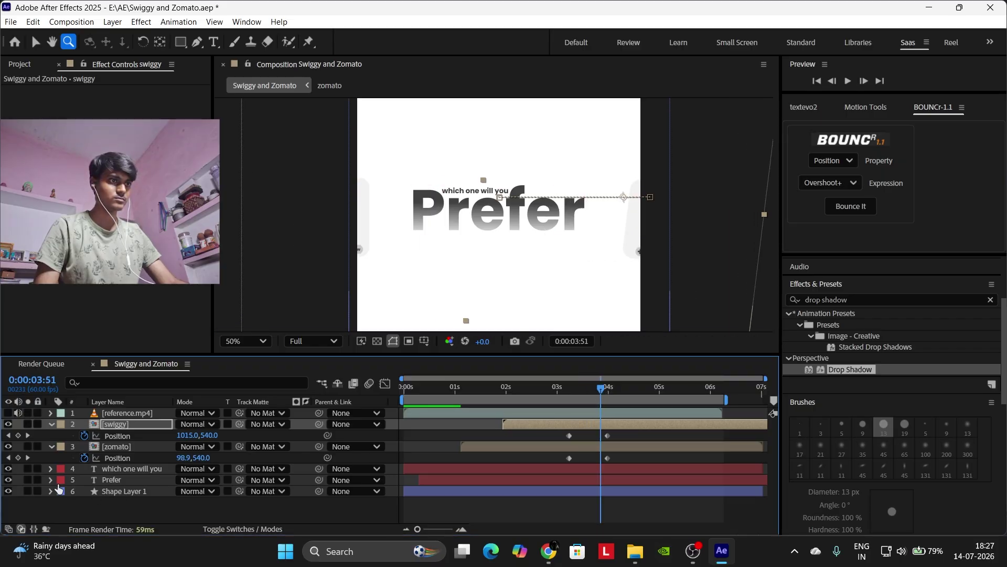
click(120, 447)
key(r)
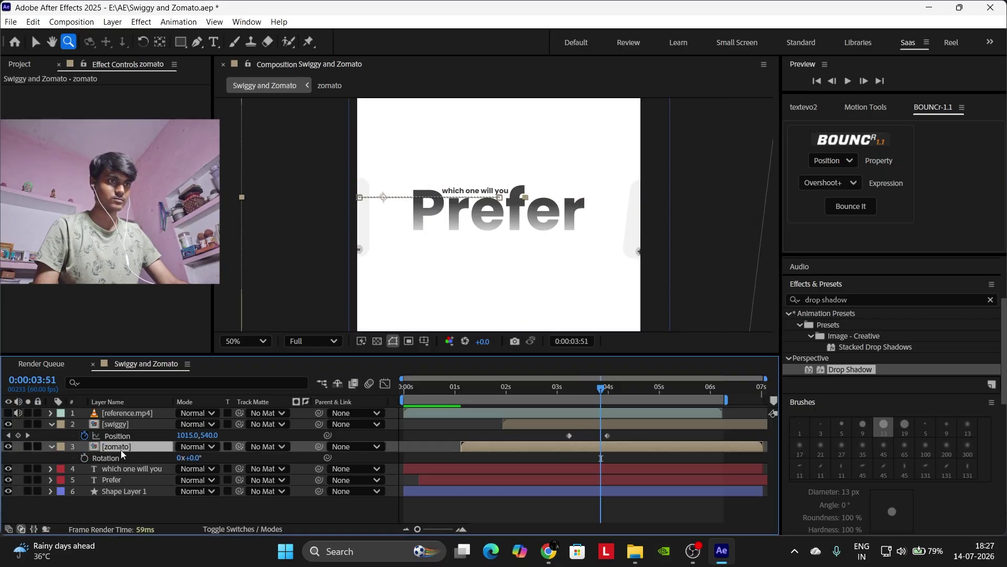
click(115, 424)
key(r)
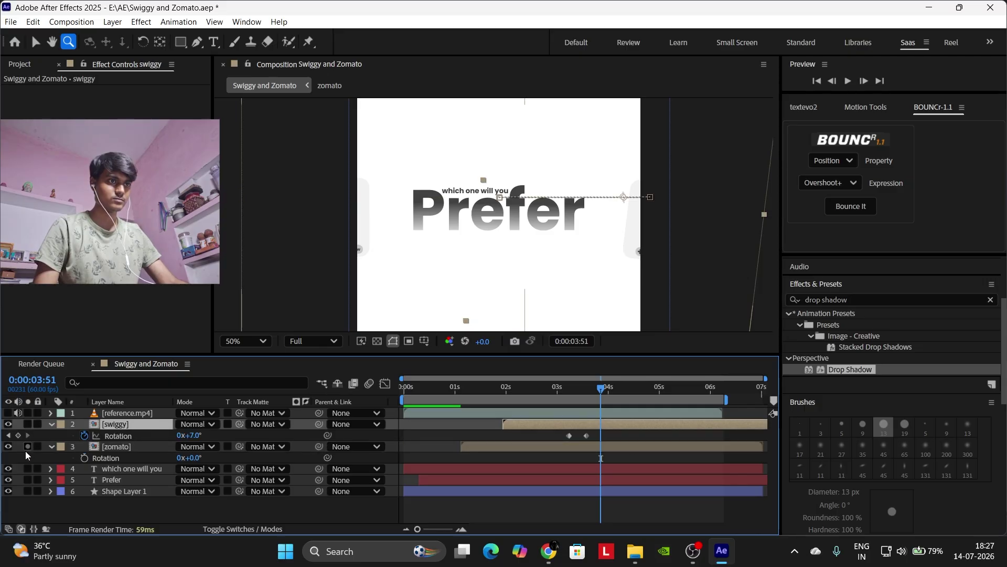
click(8, 436)
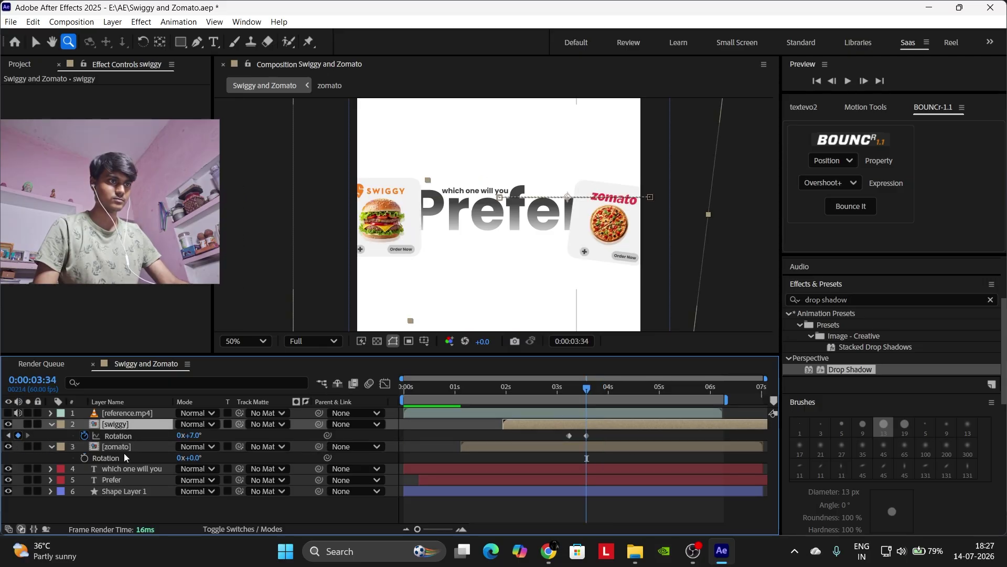
click(84, 457)
click(197, 458)
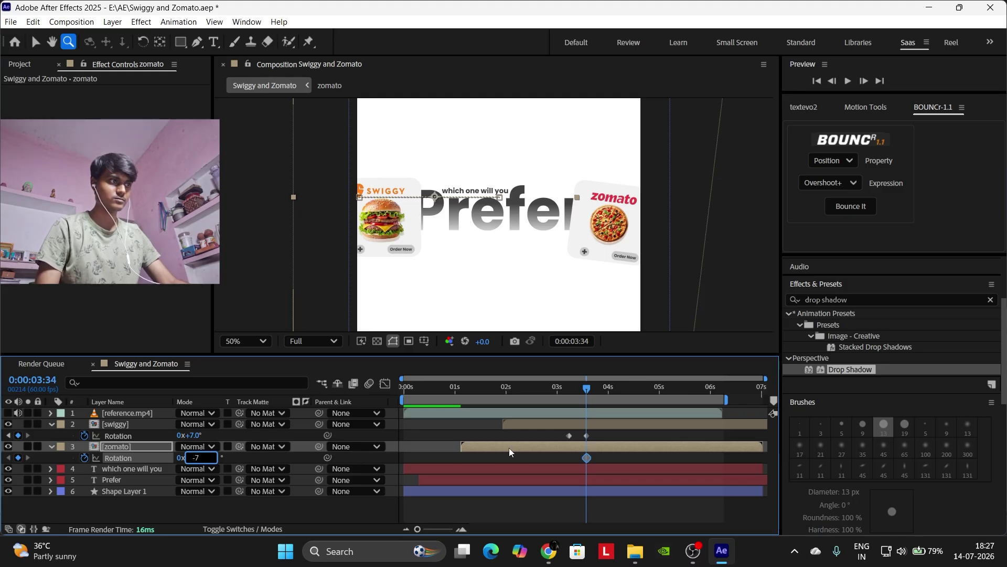
key(Return)
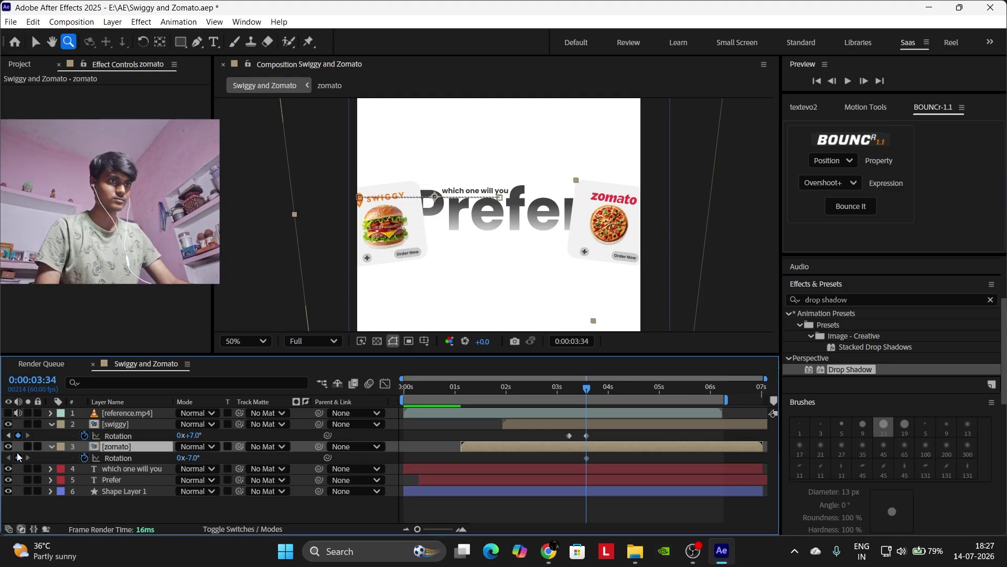
At 0:00:03:13, set the zomato layer's Rotation to 0° and reveal the keyframed properties of all layers.
click(7, 436)
click(196, 458)
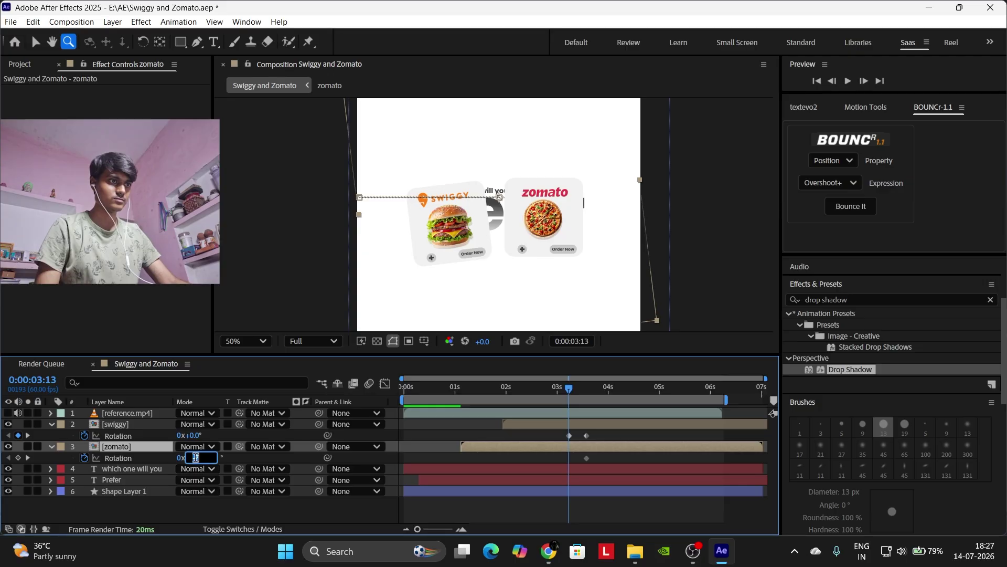
text(0)
key(Return)
click(553, 460)
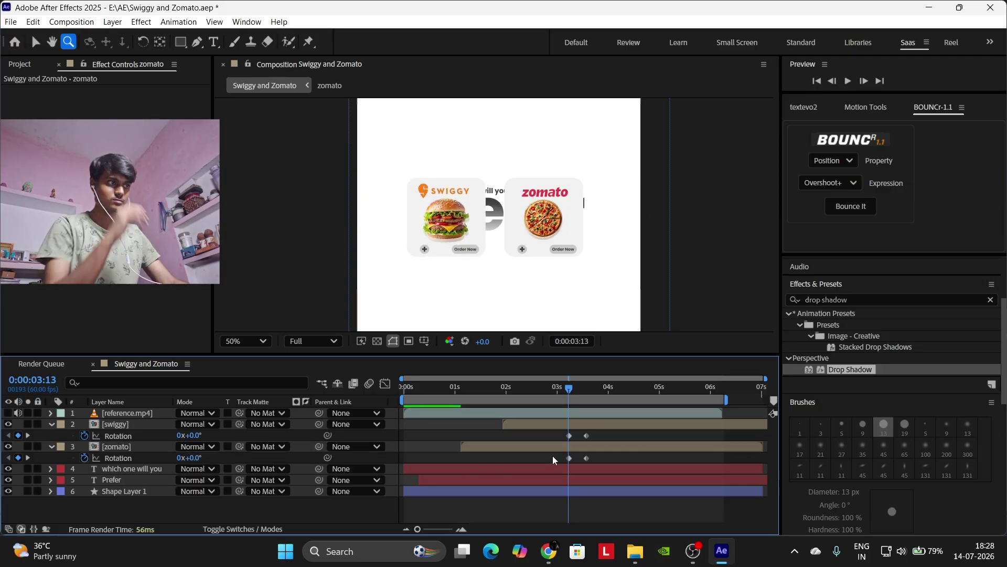
key(u)
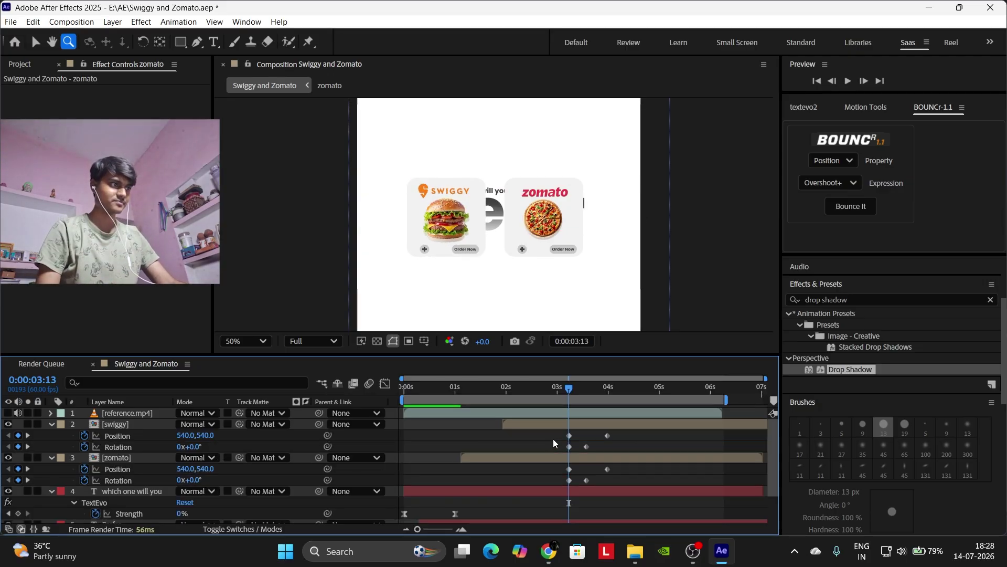
Apply Easy Ease to the swiggy layer's Position keyframes and show their speed graph.
drag(553, 443, 619, 491)
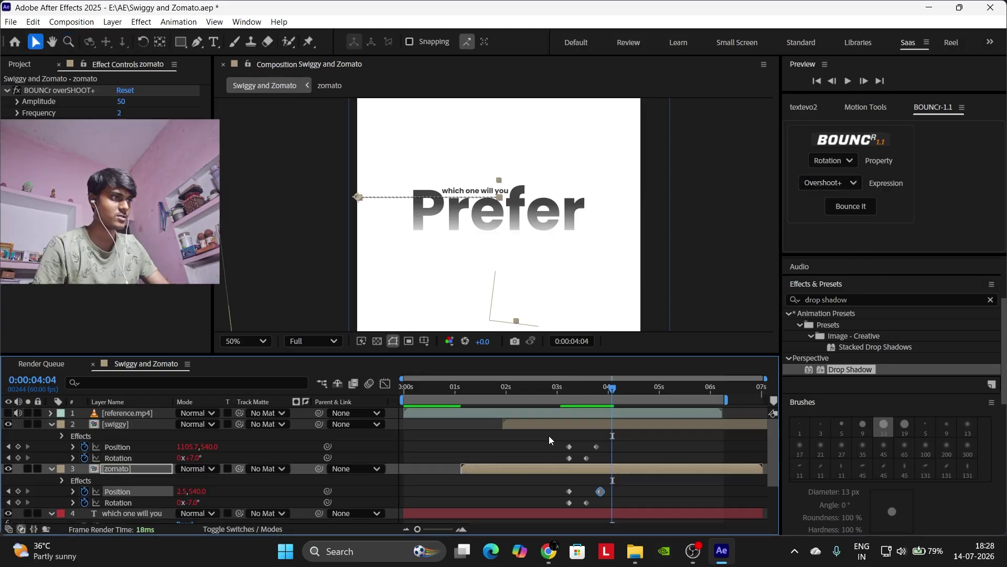
drag(549, 435, 609, 450)
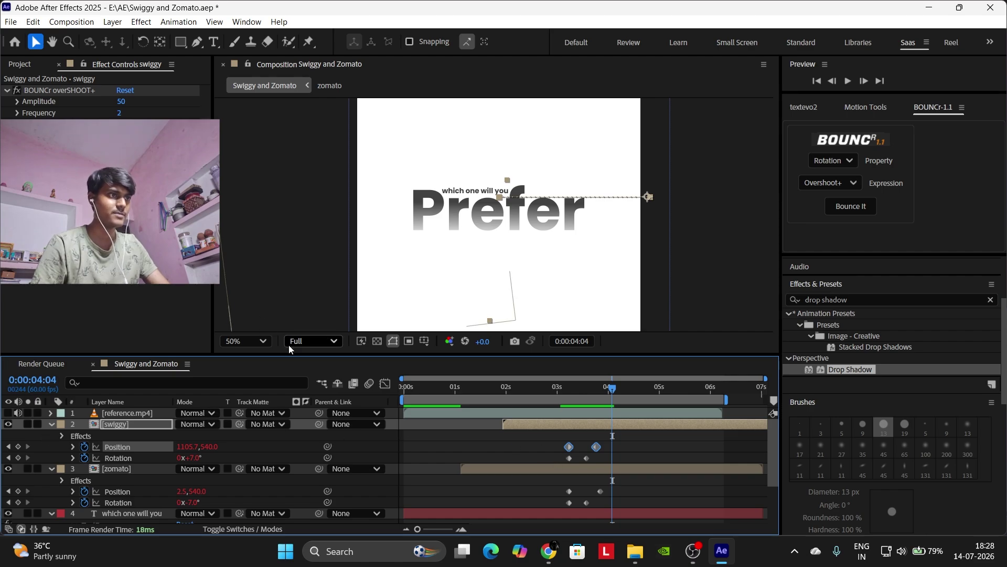
key(F9)
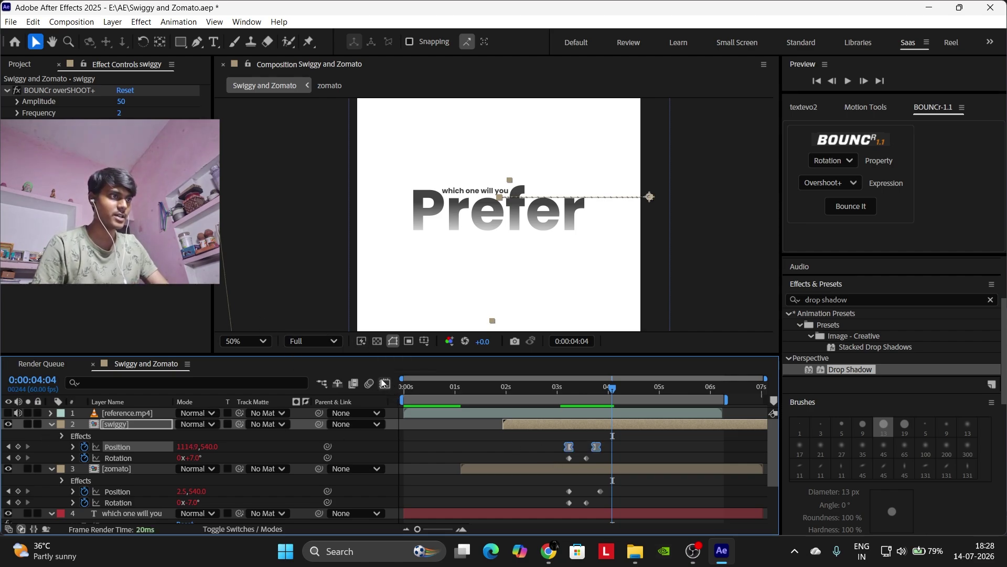
click(385, 384)
key(shift+F3)
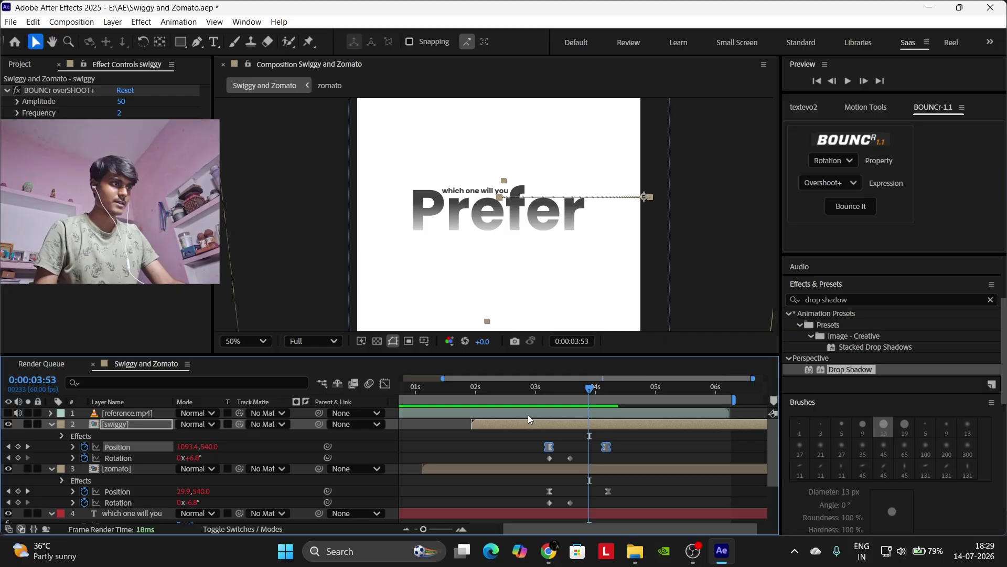
key(shift+F3)
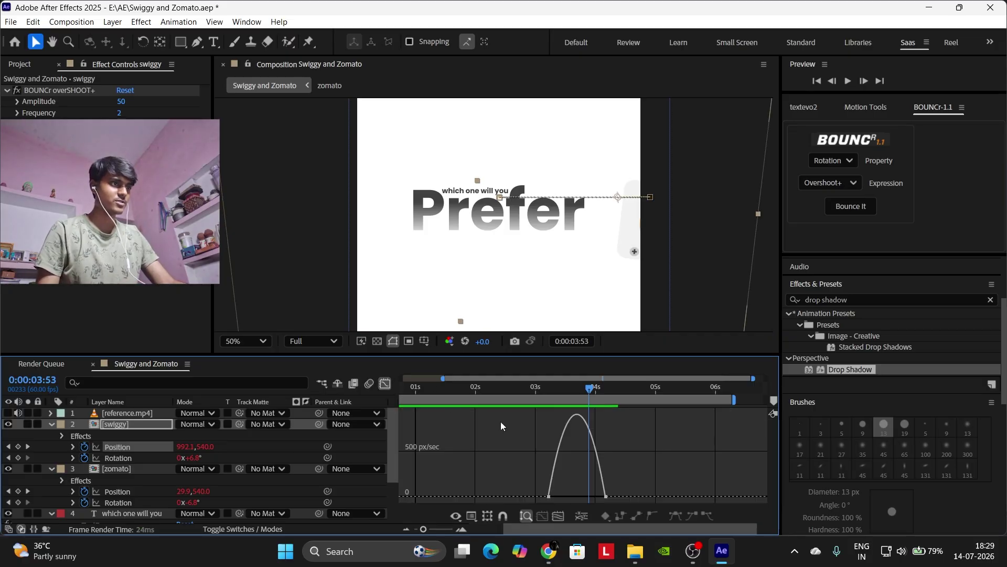
Sharpen the swiggy and zomato layers' Position speed curves so the exit speed peaks near 0:00:03:45.
drag(633, 483, 572, 496)
click(386, 384)
click(384, 383)
drag(587, 381, 580, 382)
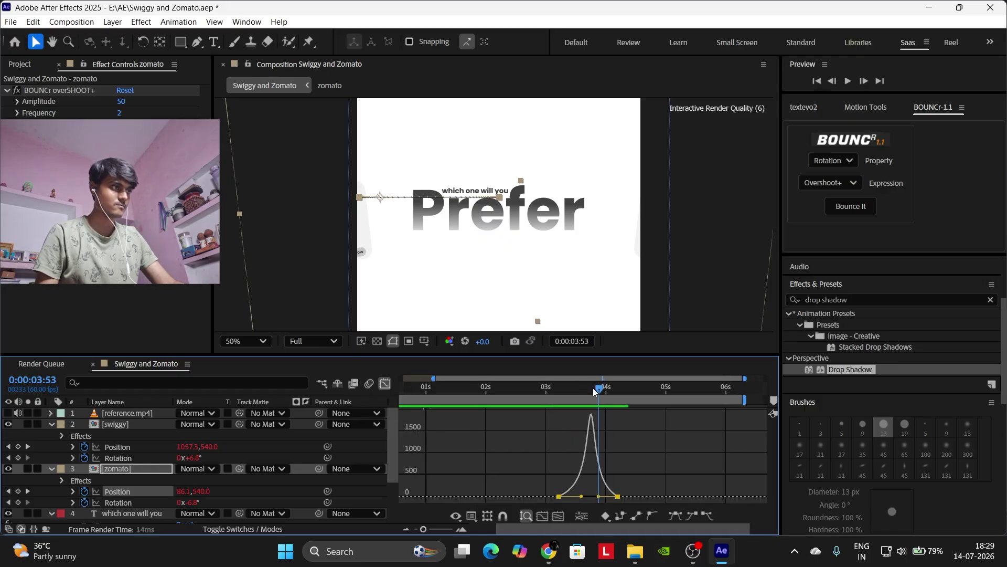
Soften the zomato layer's Position speed curve to a lower, earlier peak and check the card exit around 0:00:03:38.
click(593, 389)
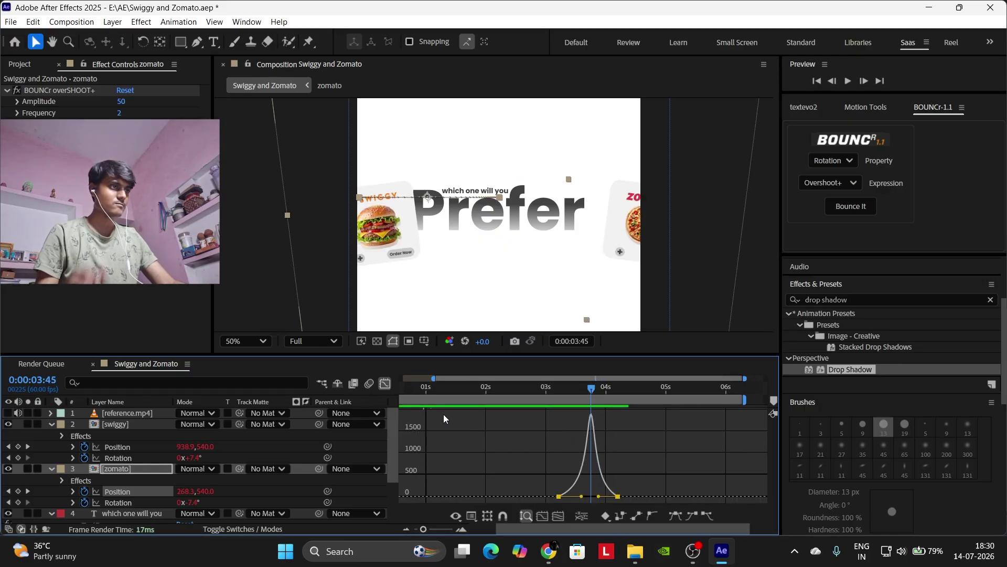
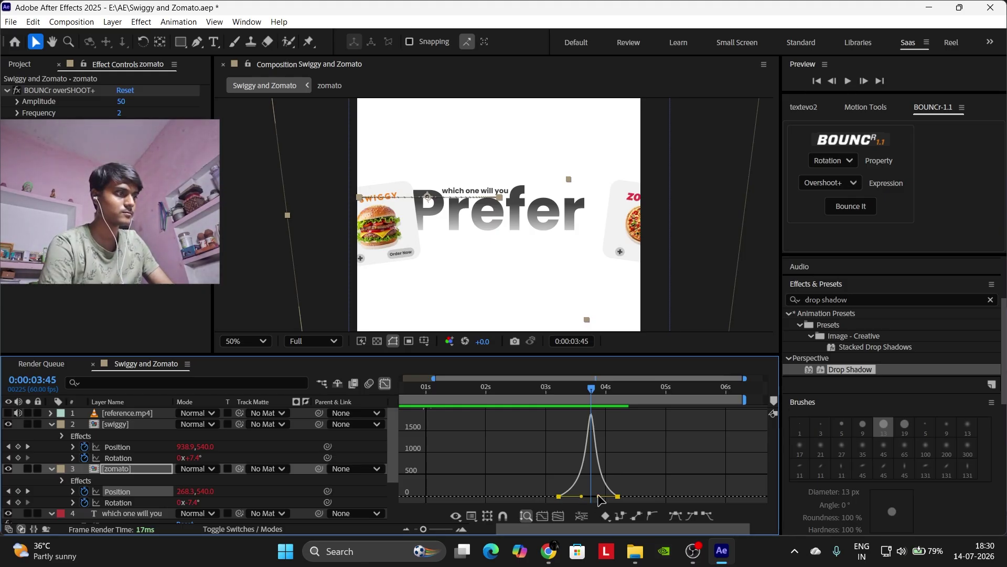
mouse_move(600, 496)
mouse_down()
mouse_move(573, 496)
mouse_move(601, 496)
mouse_up()
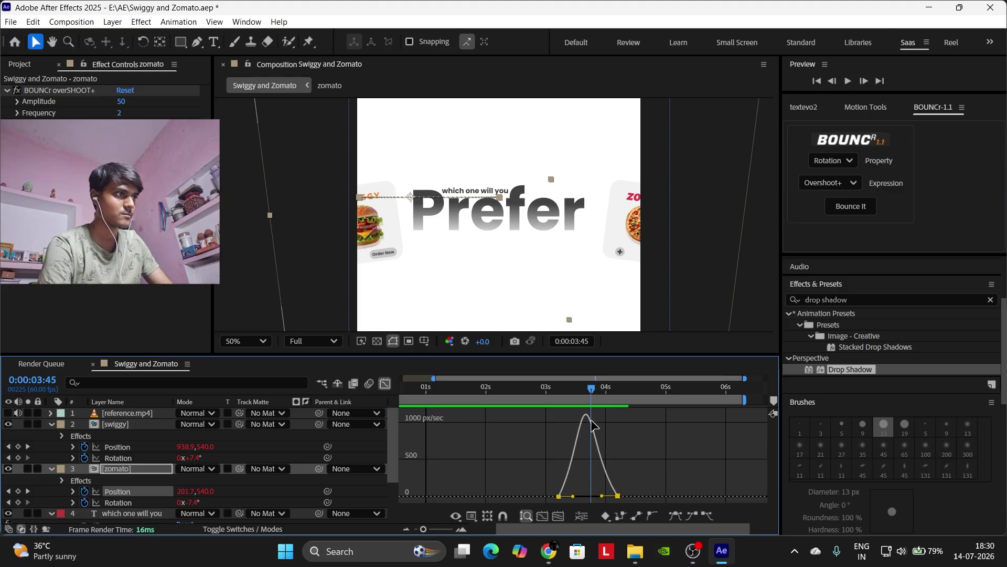
drag(592, 388, 586, 388)
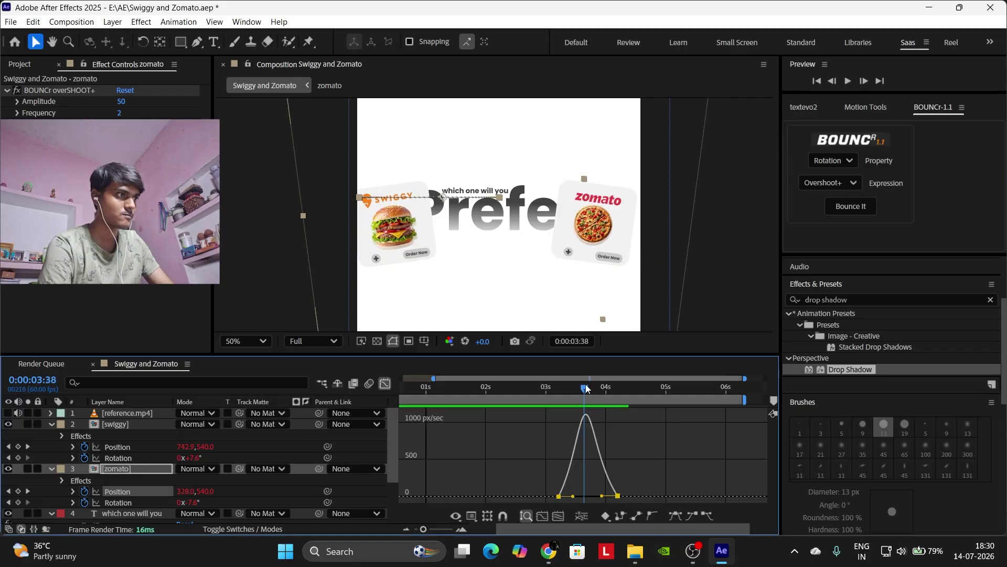
click(385, 384)
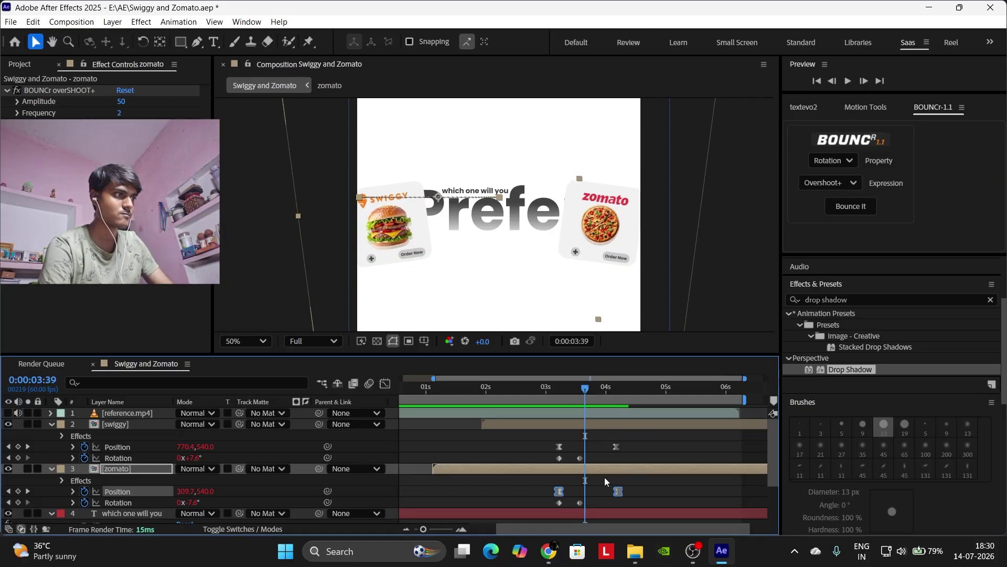
Reapply Easy Ease to the Position keyframes of both the swiggy and zomato layers.
click(597, 480)
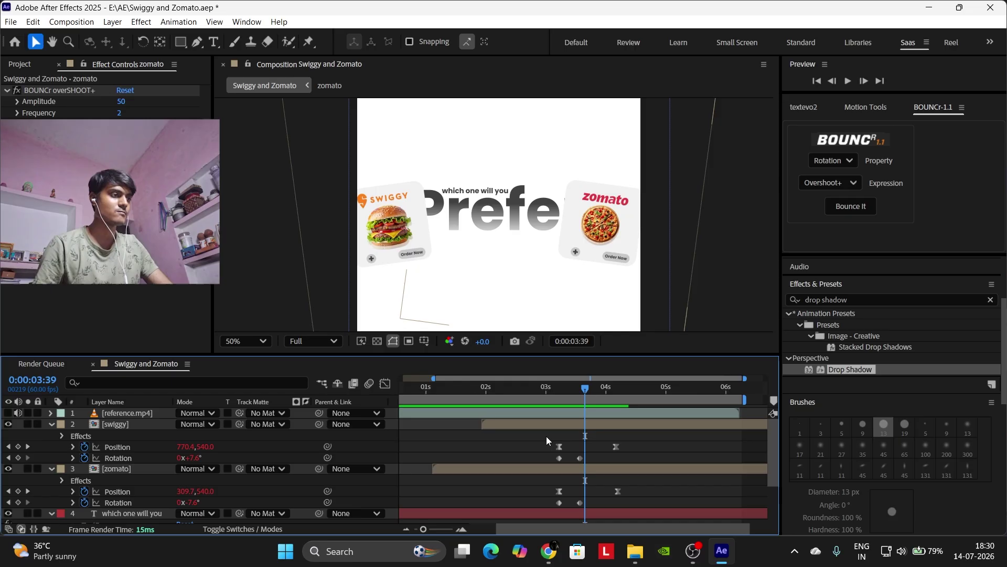
drag(546, 436, 625, 451)
drag(547, 487, 598, 495)
key(F9)
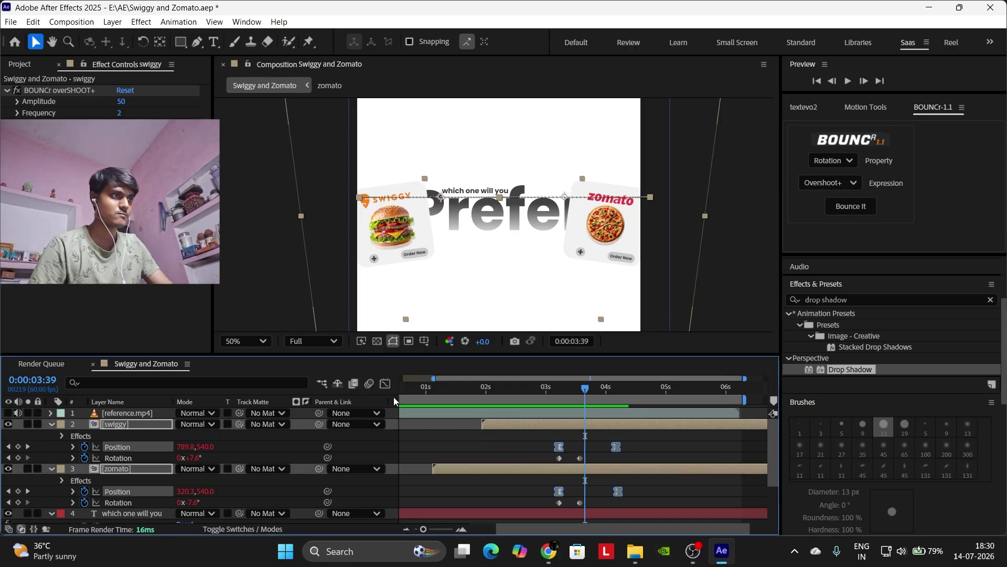
Open the swiggy and zomato Position keyframes together in the speed graph for shaping their exit curves.
click(387, 384)
drag(598, 509, 606, 506)
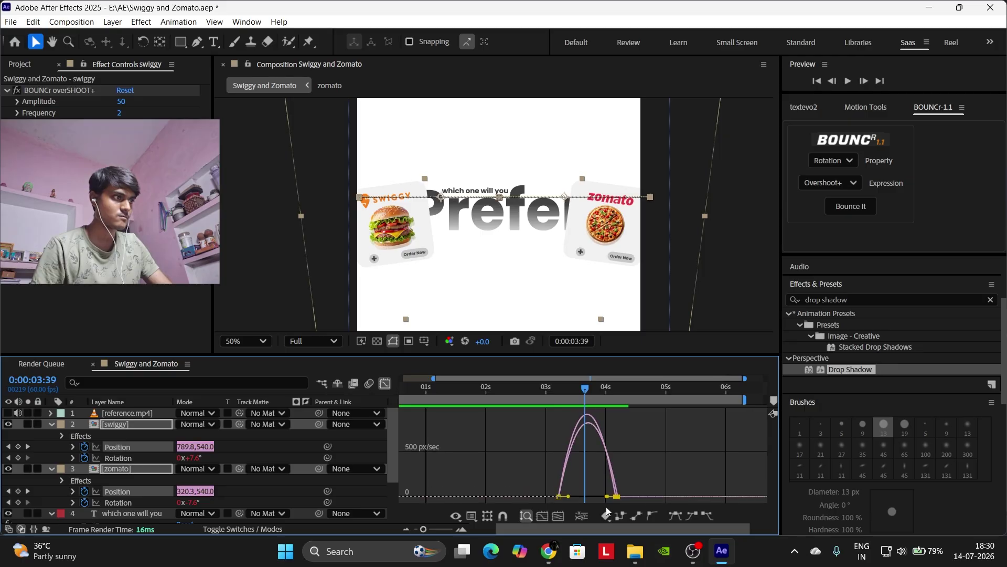
drag(437, 530, 447, 529)
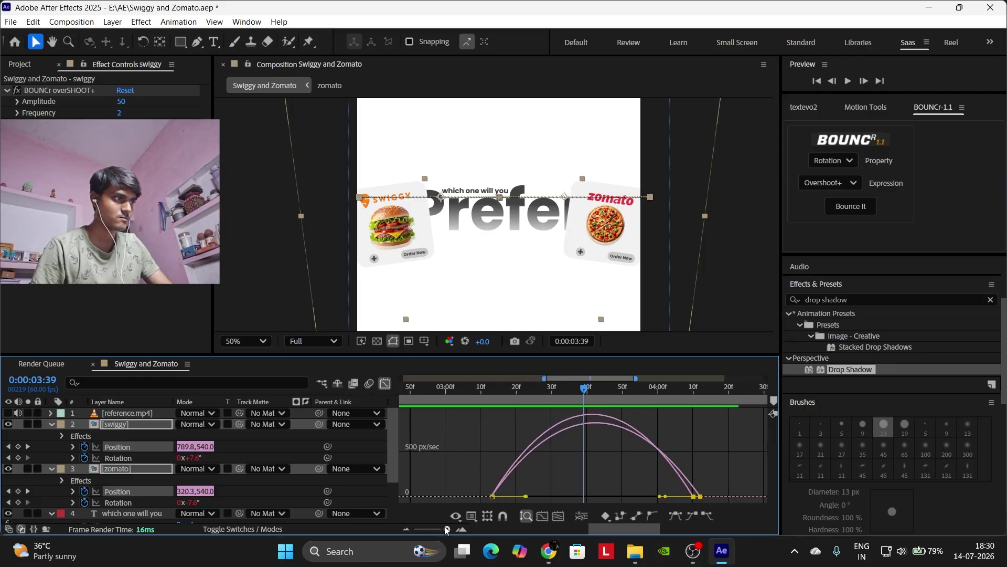
Align the end Position keyframes of the swiggy and zomato layers and reshape their speed curves into a steep mid-move peak.
click(704, 497)
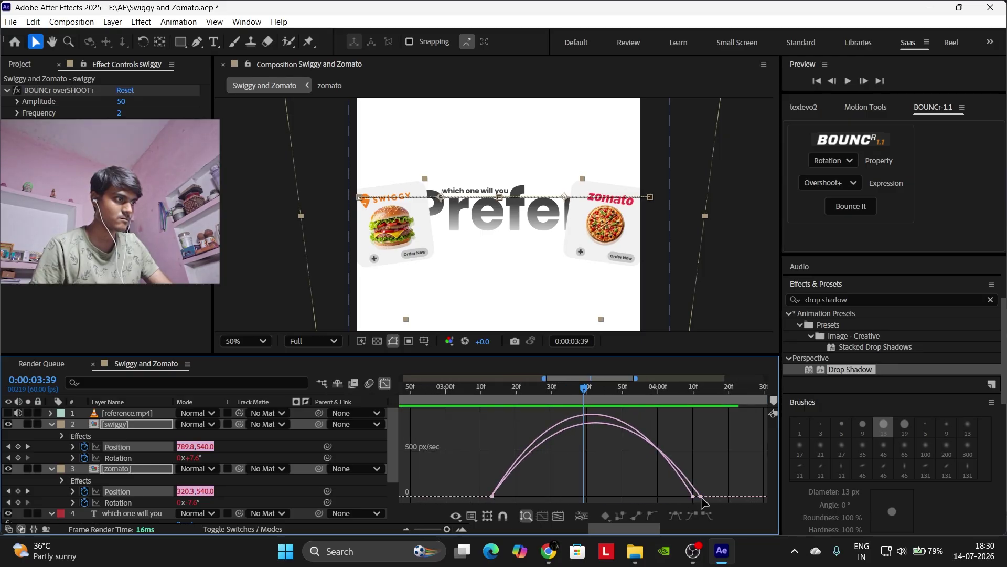
drag(701, 497, 694, 500)
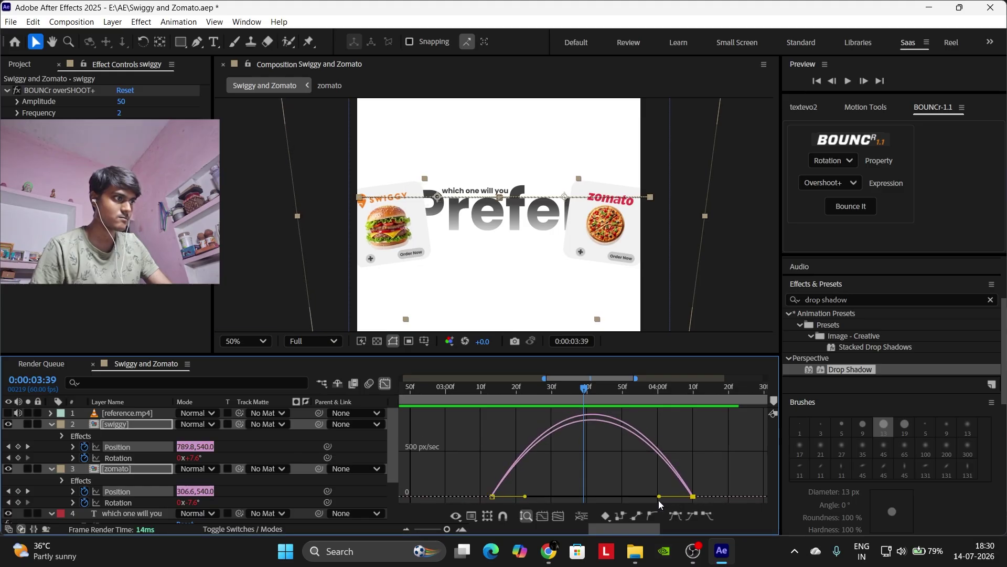
drag(659, 499, 555, 497)
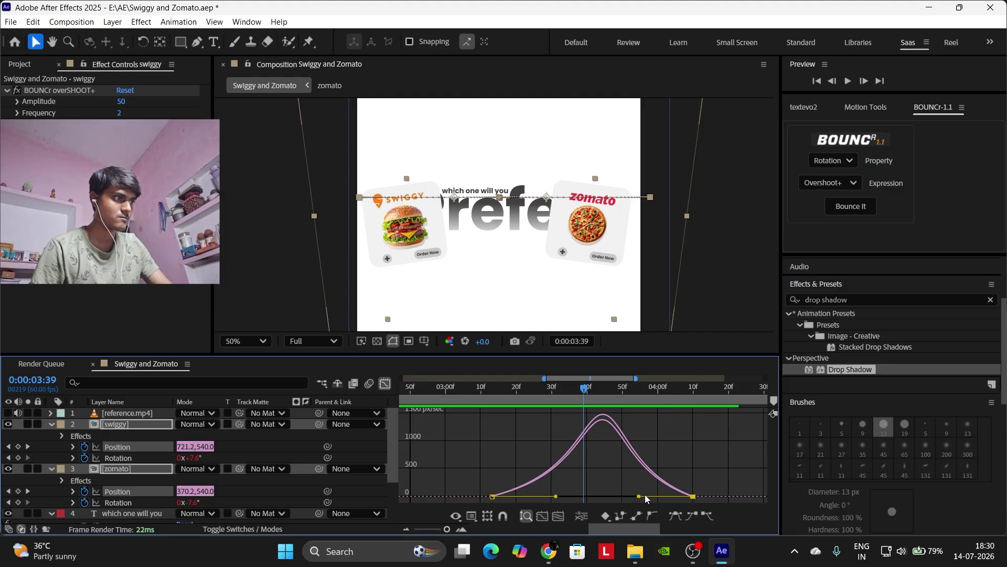
drag(639, 499, 627, 496)
mouse_move(474, 462)
mouse_down()
mouse_move(484, 483)
mouse_move(533, 502)
mouse_move(565, 495)
mouse_up()
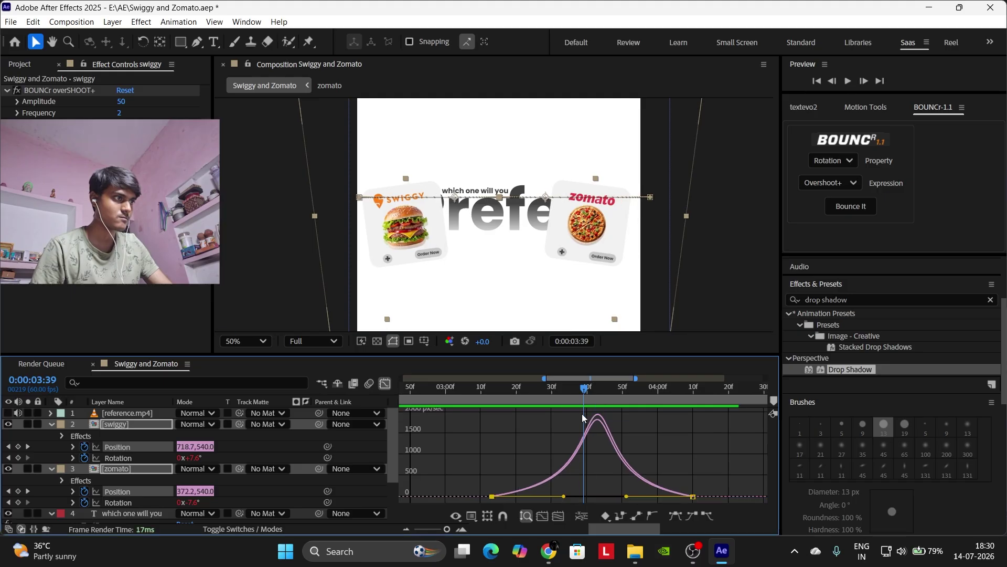
Leave the speed graph and split the background layer Shape Layer 1 at 0:00:03:43.
drag(589, 387, 597, 386)
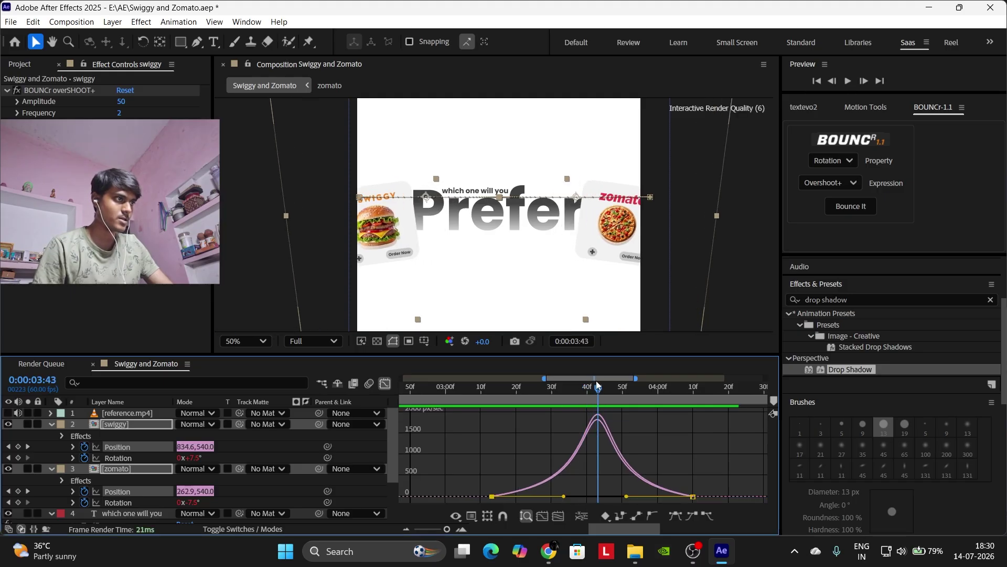
click(386, 383)
click(641, 461)
key(u)
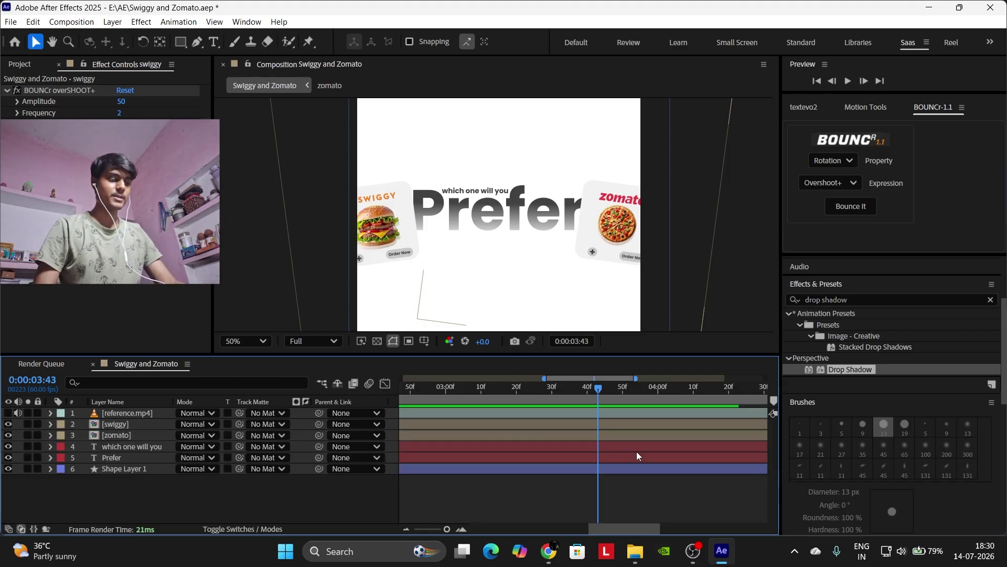
click(606, 472)
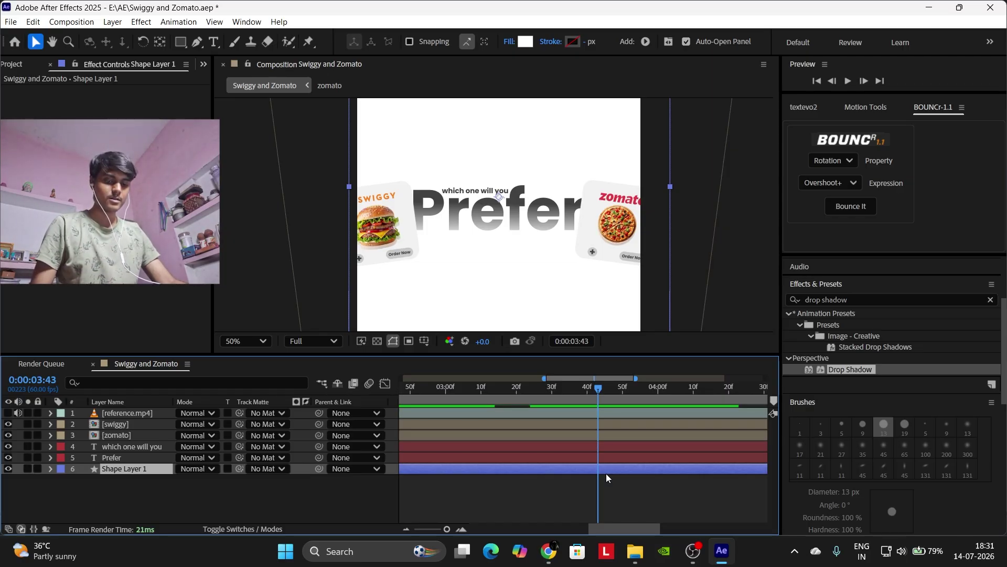
key(ctrl+shift+d)
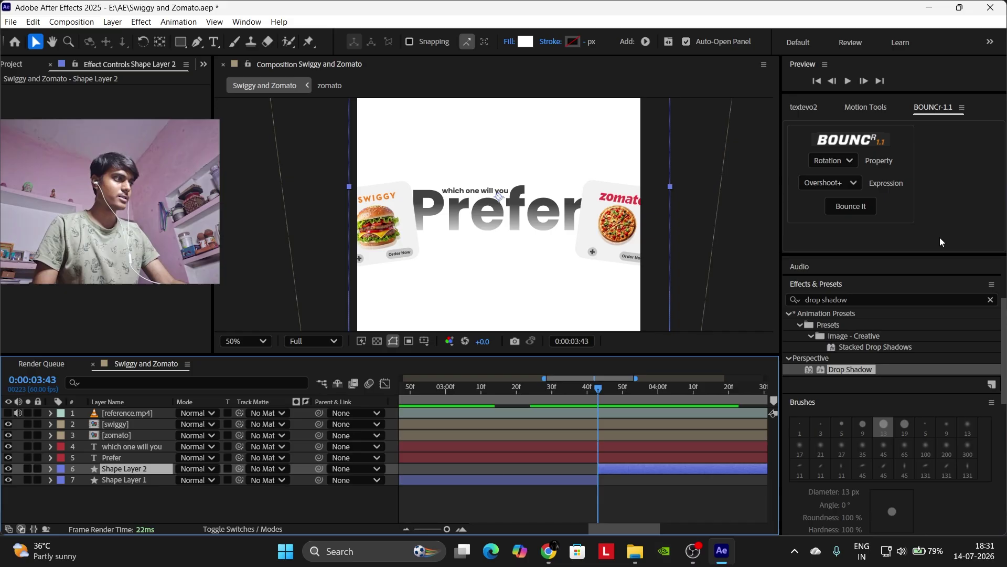
Change the fill color of the split-off background, Shape Layer 2, to black.
click(817, 267)
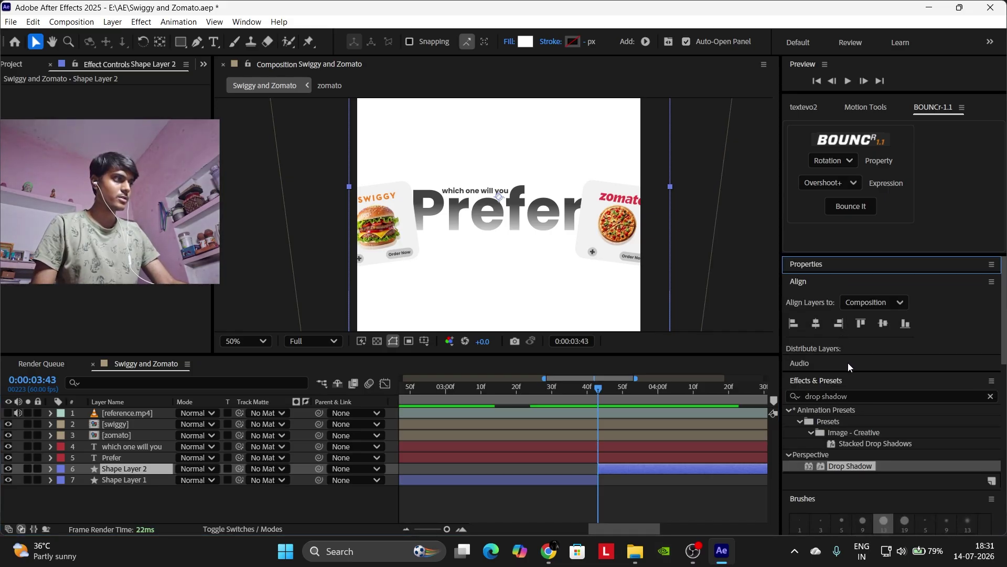
click(839, 267)
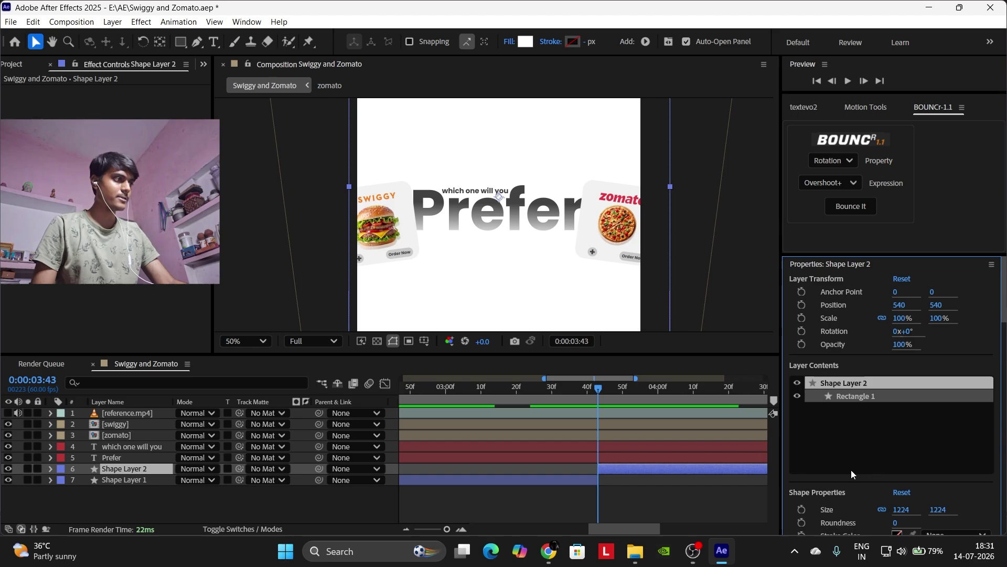
scroll(851, 470, down, 3)
click(897, 428)
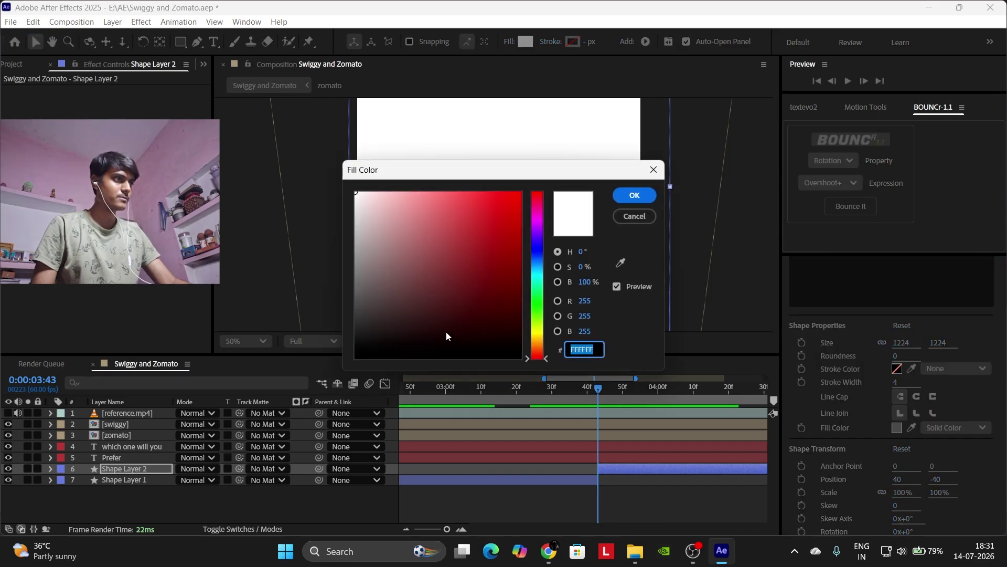
drag(447, 336, 356, 357)
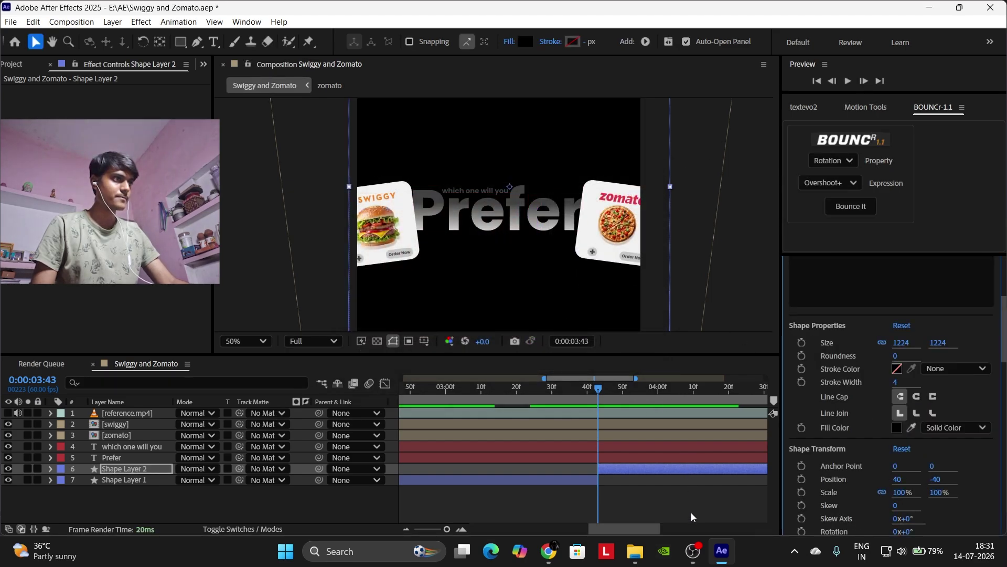
click(677, 514)
Split the Prefer text layer at 0:00:03:43 and replace the later part's text with "Know".
click(623, 459)
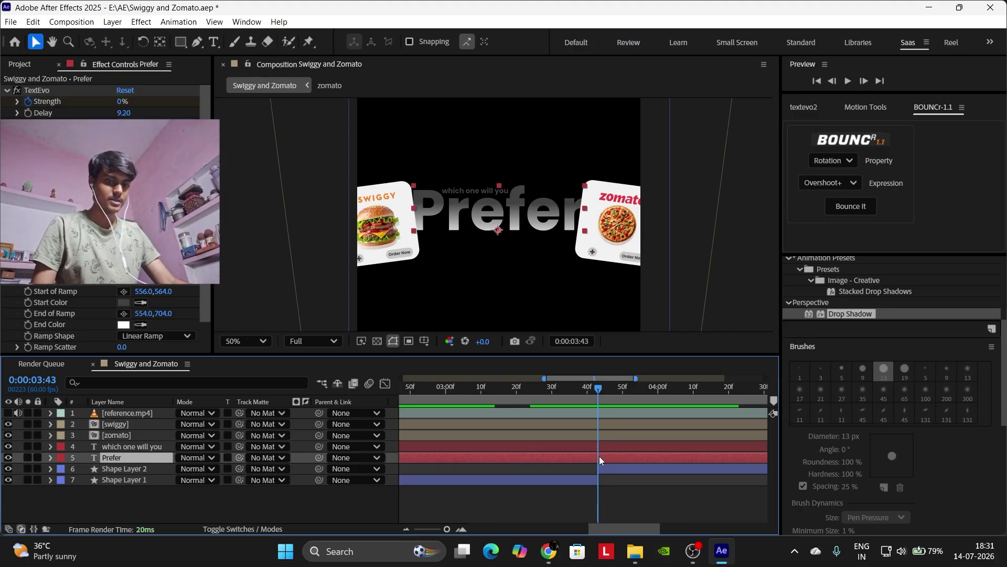
key(ctrl+shift+d)
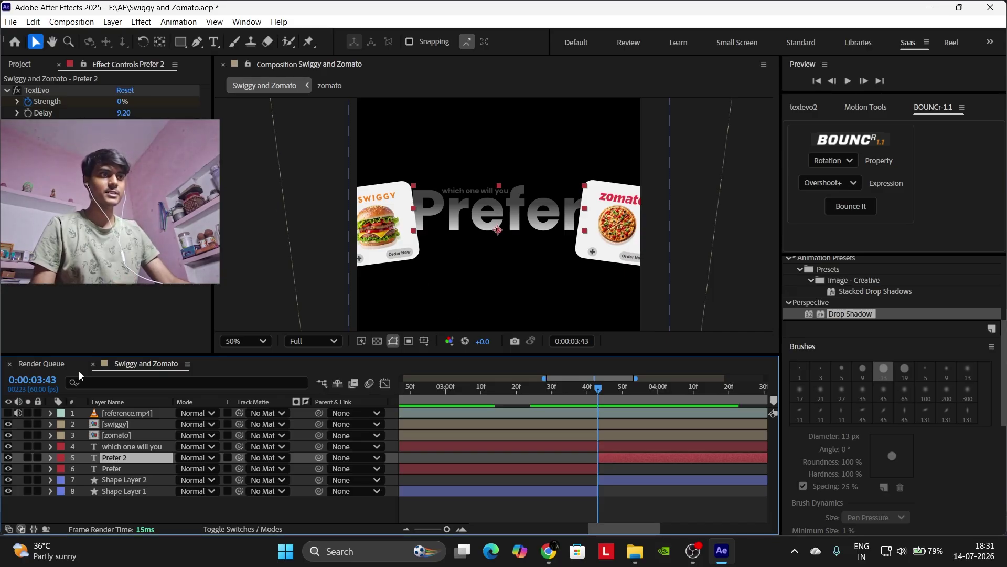
double_click(137, 458)
text(K)
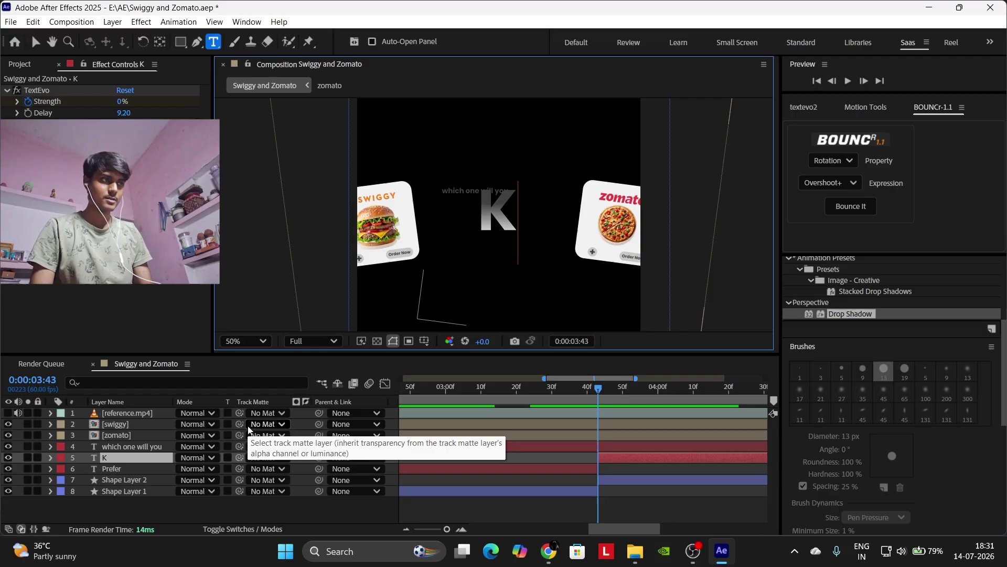
text(now)
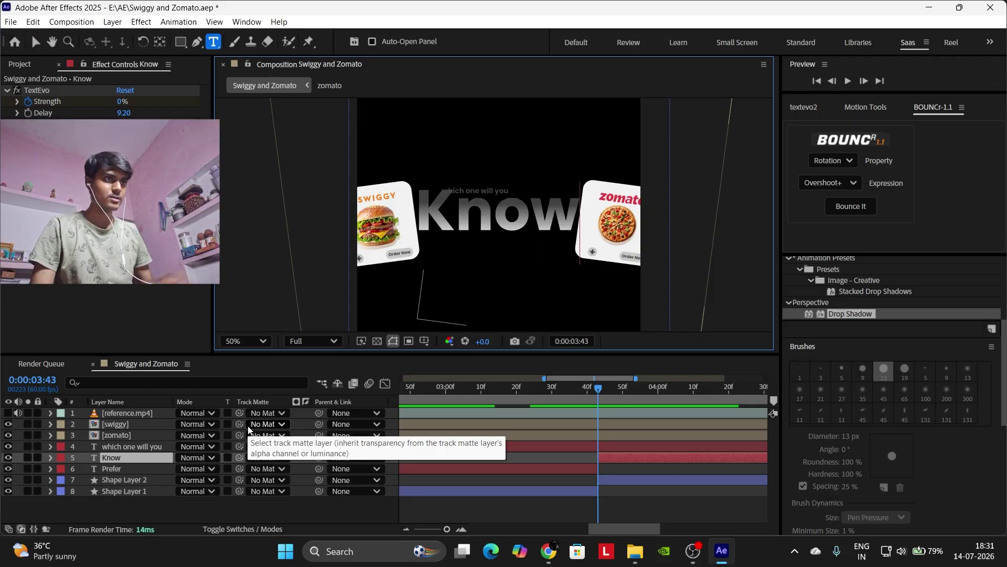
Recolor the Know layer's Gradient Ramp with a white start color and a darker grey end color.
key(F3)
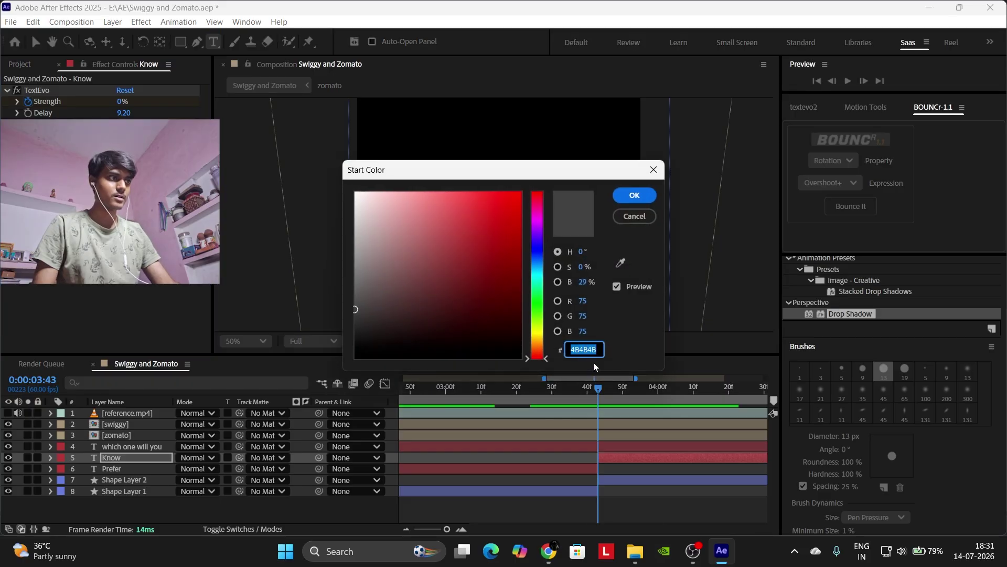
click(635, 196)
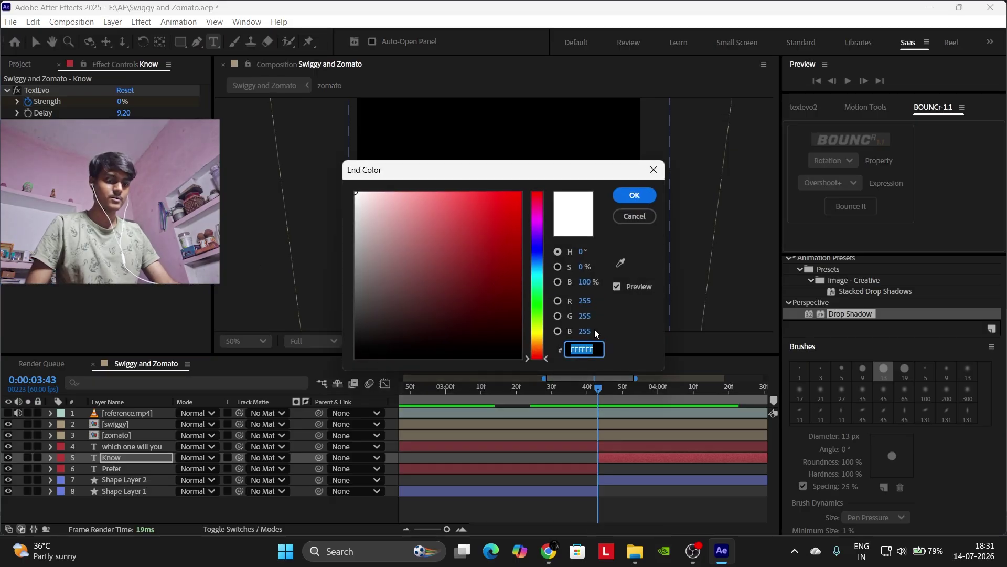
click(634, 195)
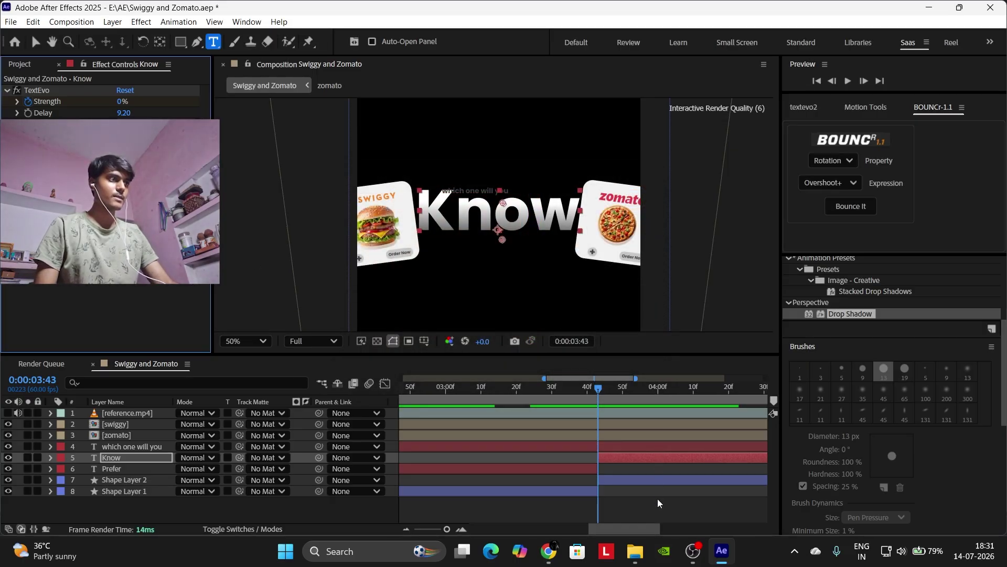
click(660, 513)
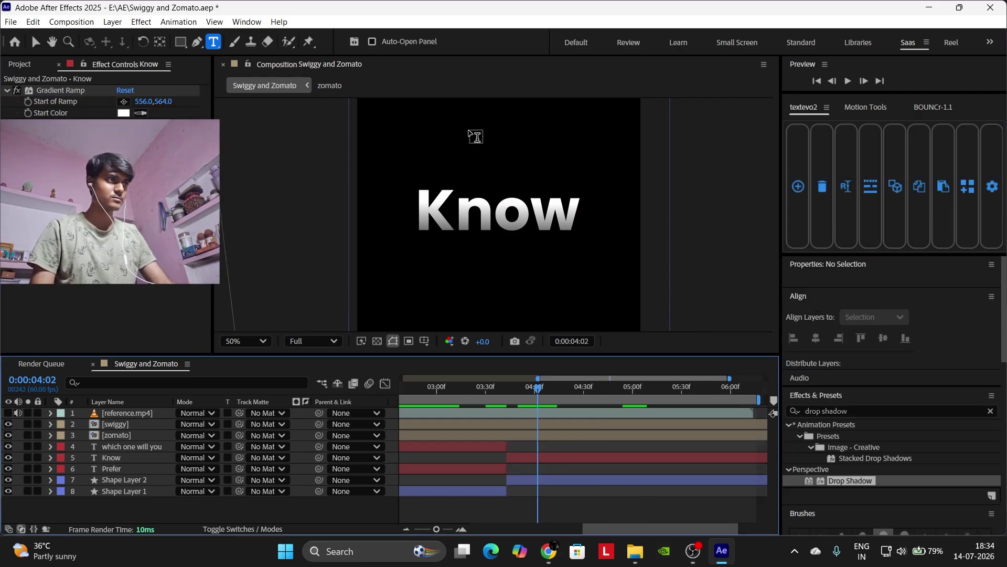
Add a new text layer reading "Do you want to" above the word Know in the composition.
click(470, 131)
text(DO)
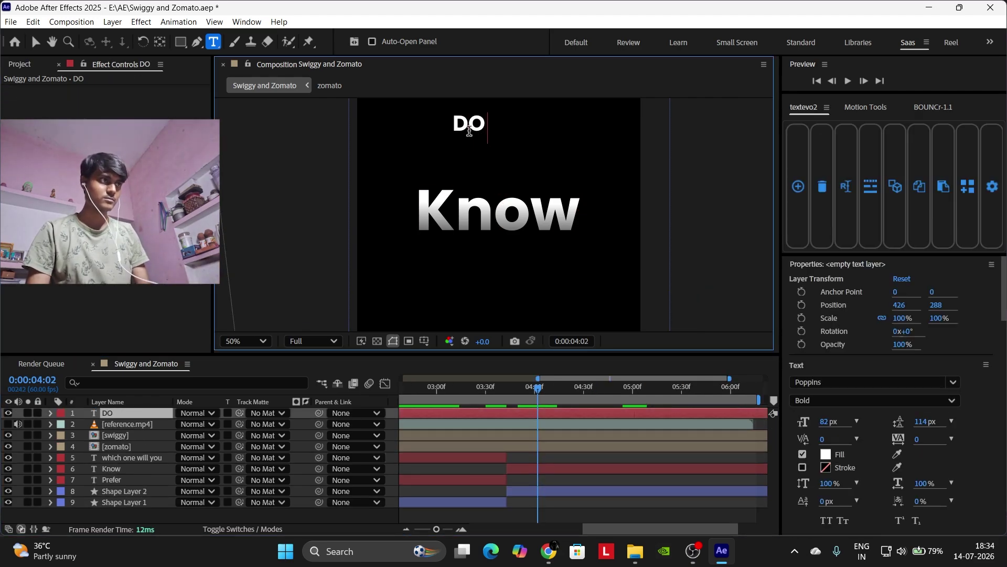
key(BackSpace)
text(o)
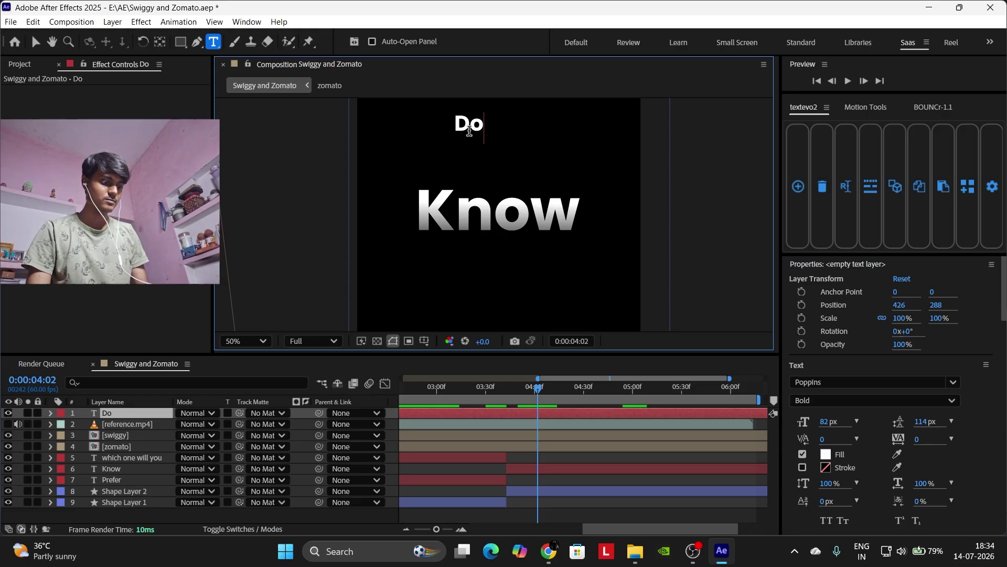
text( you want)
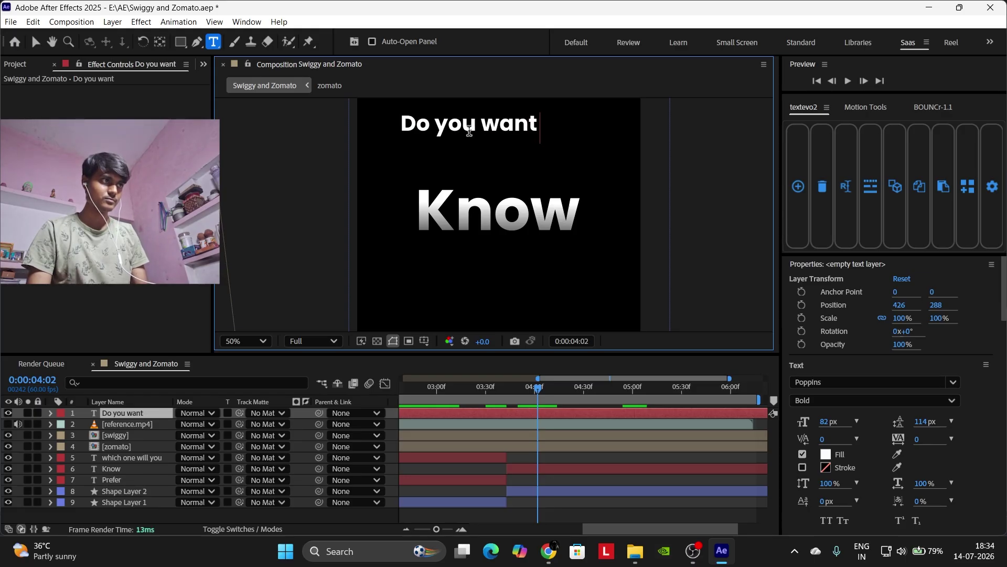
text( to know)
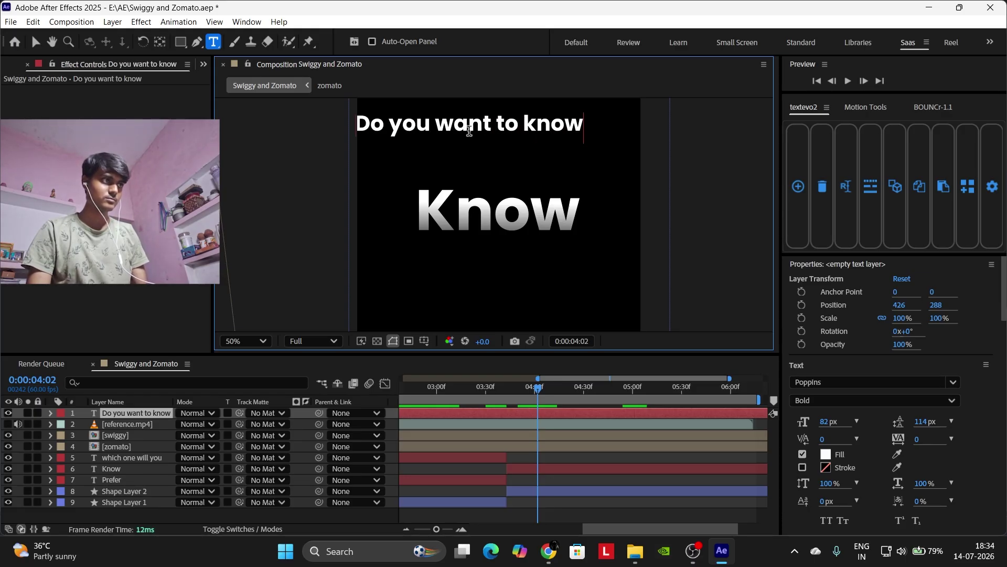
key(BackSpace)
key(BackSpace)
key(BackSpace)
key(BackSpace)
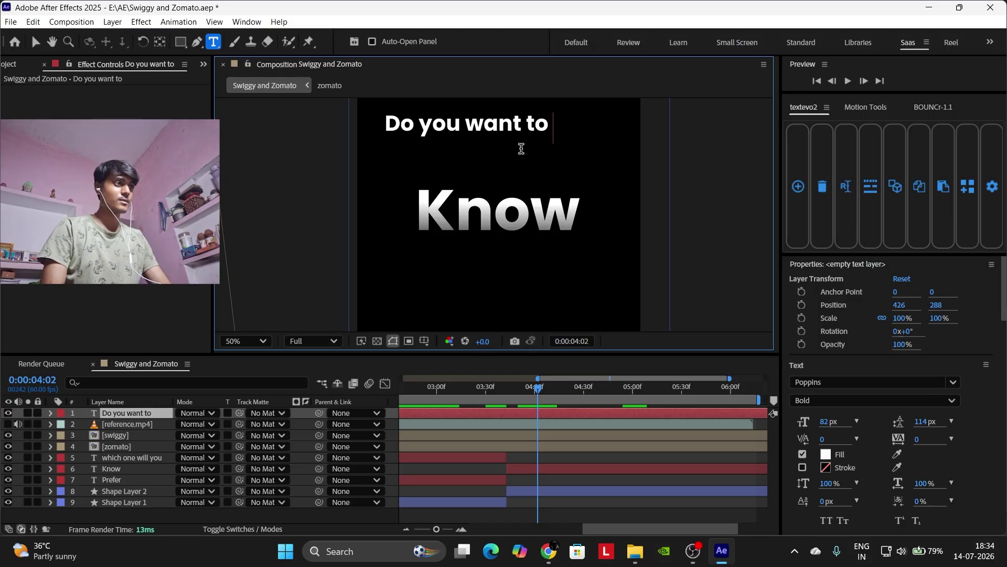
key(BackSpace)
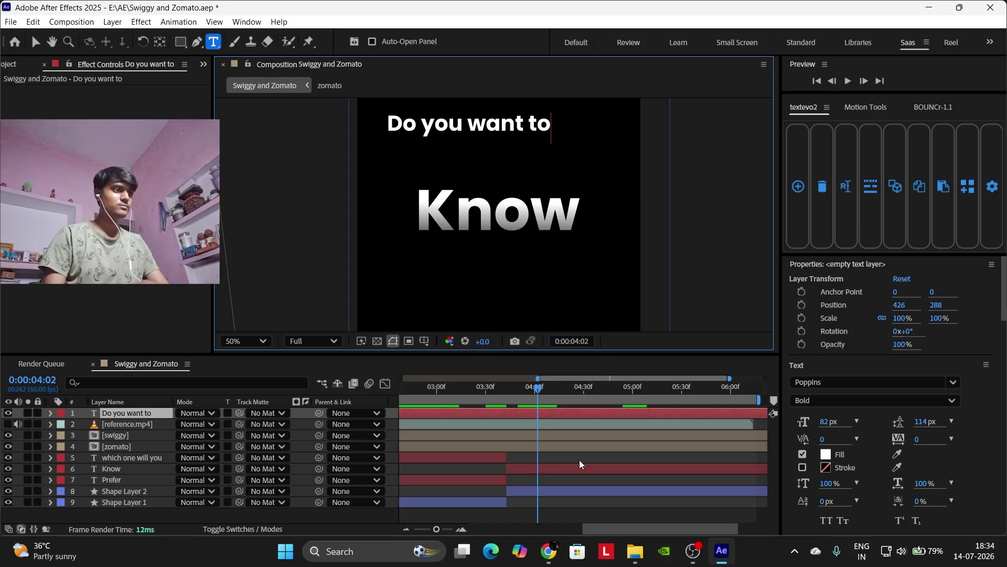
Split the "Do you want to" layer at 0:00:03:42 and delete its earlier part.
click(567, 417)
click(566, 413)
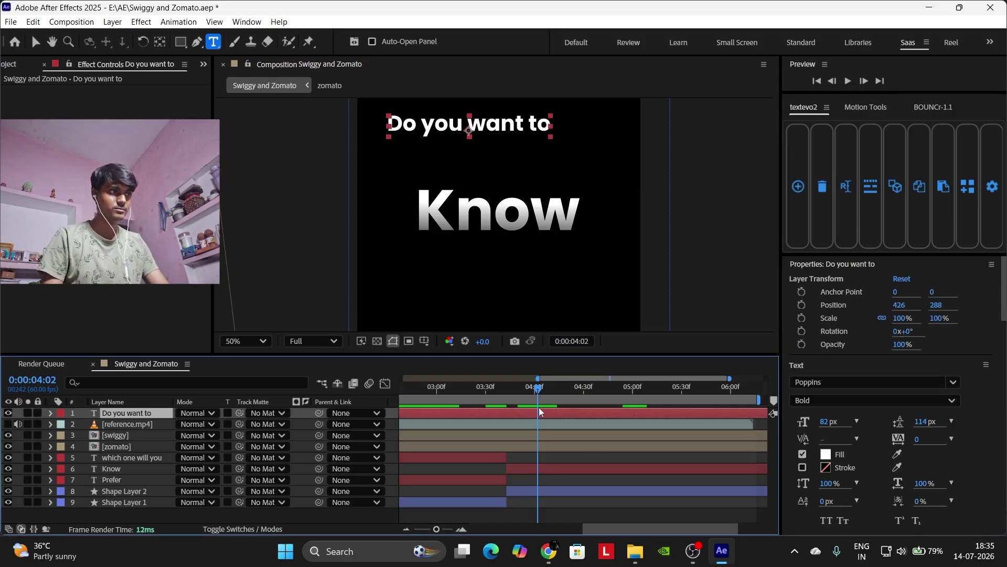
click(502, 460)
drag(505, 461, 504, 460)
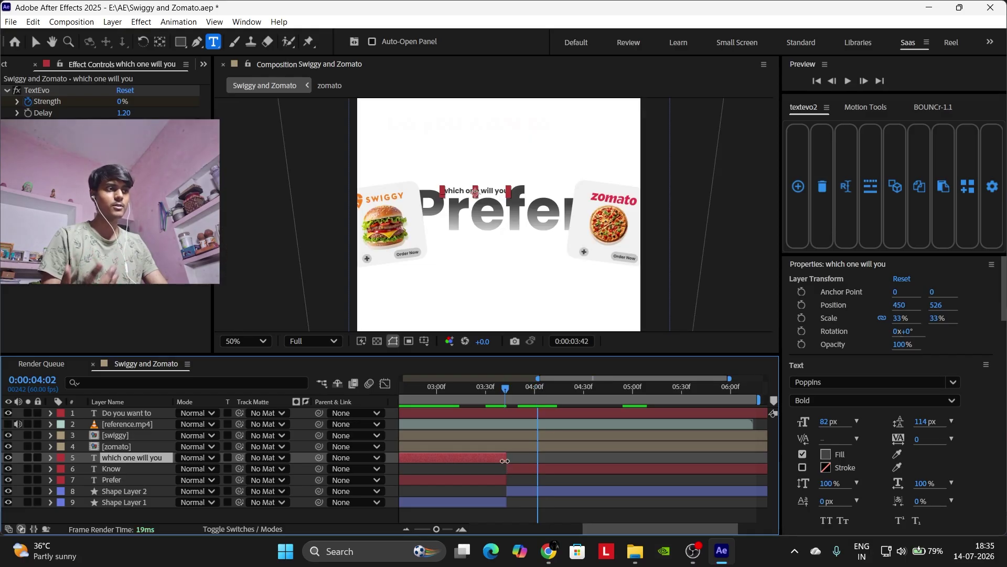
click(536, 411)
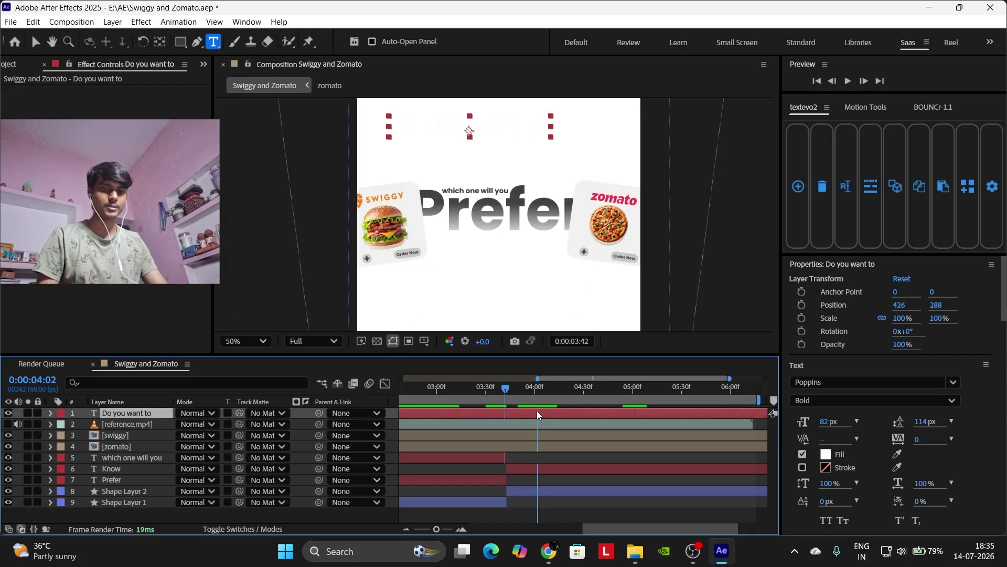
key(ctrl+shift+d)
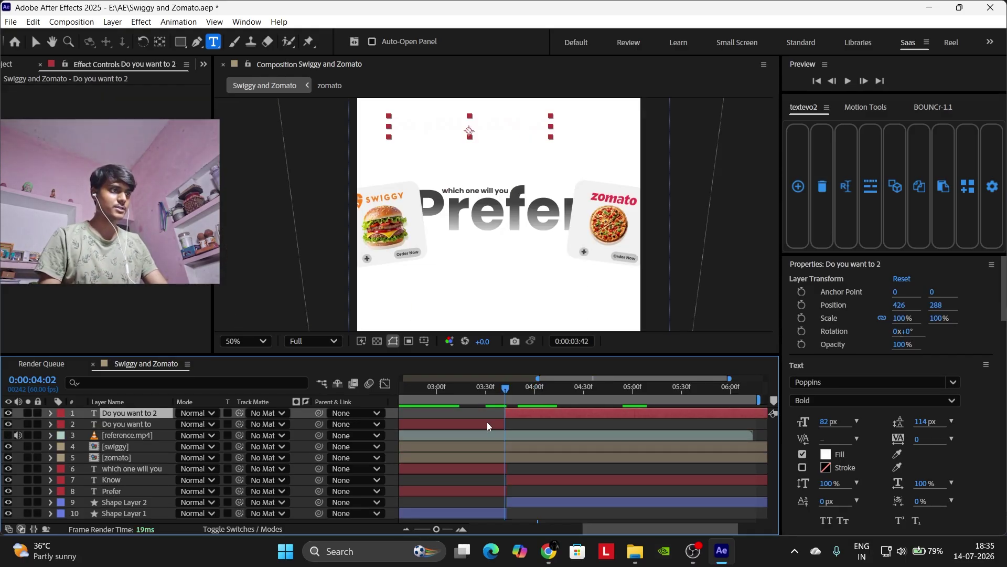
click(487, 422)
key(Delete)
Move the "Do you want to 2" layer in the stack to directly below the zomato layer.
click(140, 414)
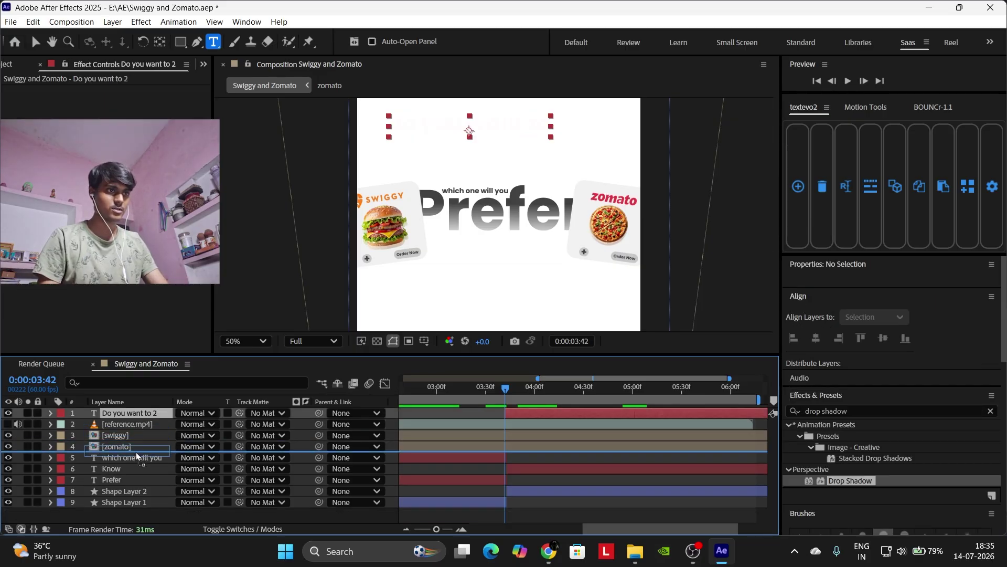
key(ctrl+bracketleft)
key(ctrl+bracketleft)
key(ctrl+bracketleft)
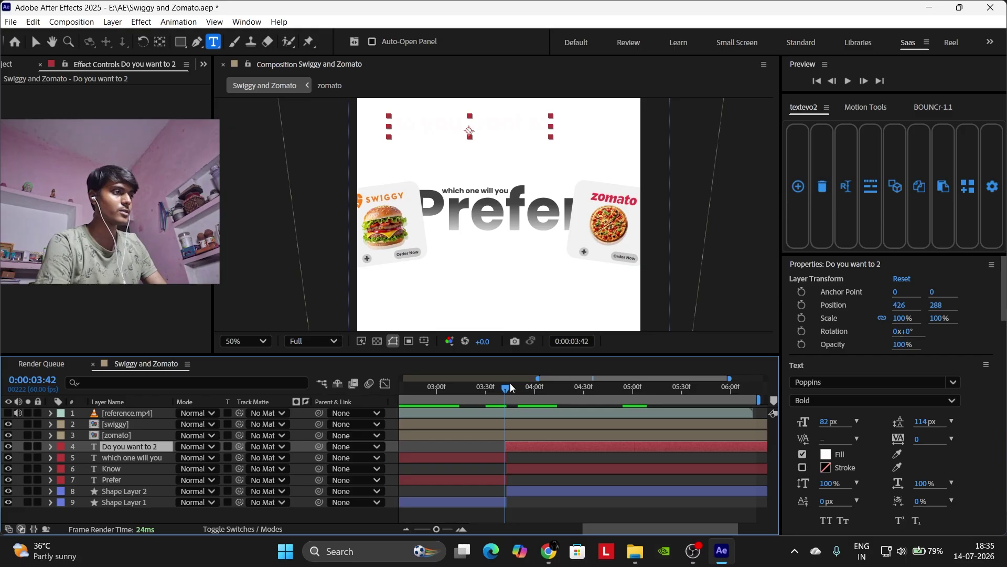
Scale the "Do you want to 2" text to 38% and position it at 498, 540 over the word Know.
drag(510, 383, 517, 383)
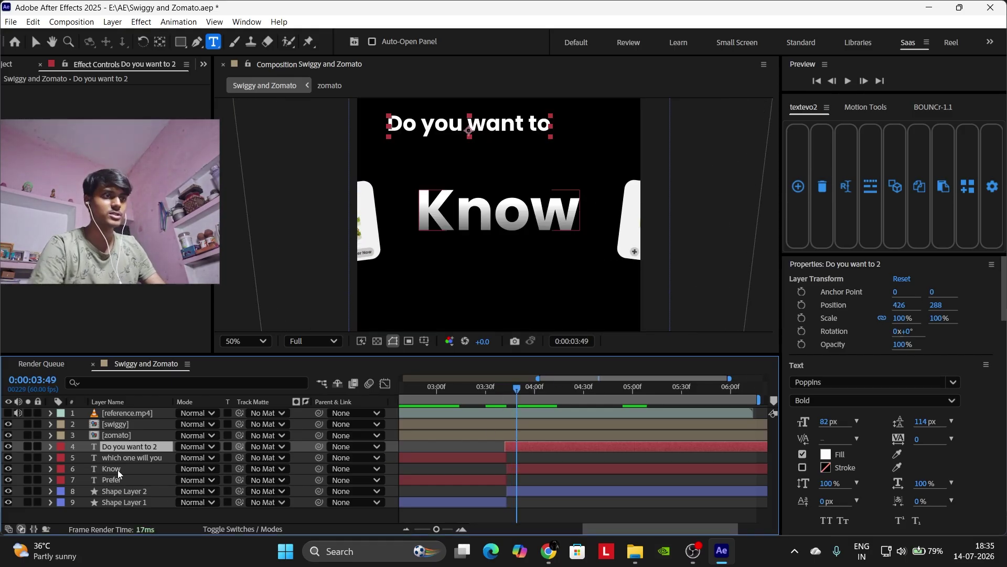
key(s)
drag(201, 460, 395, 429)
key(p)
drag(191, 459, 225, 448)
click(562, 462)
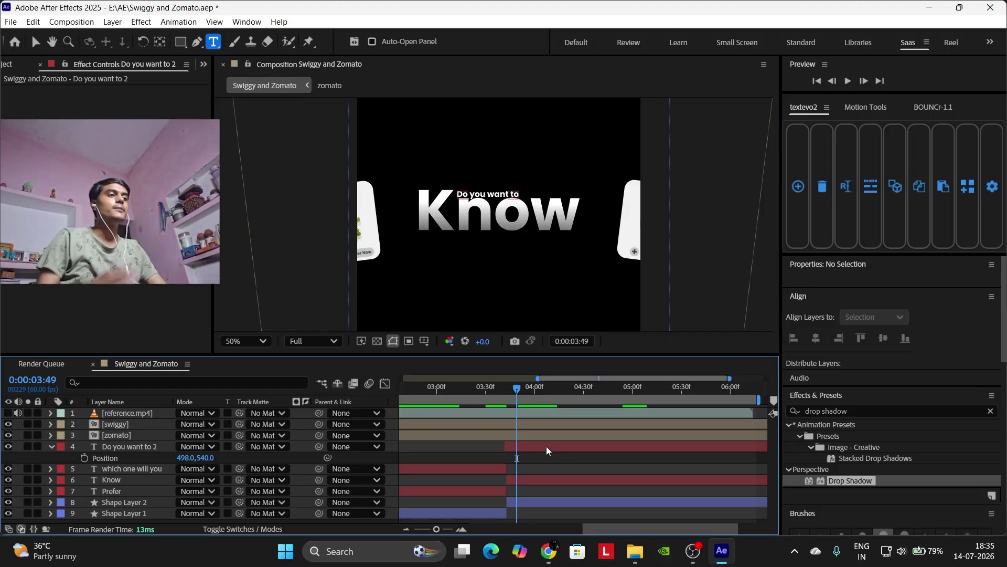
click(546, 446)
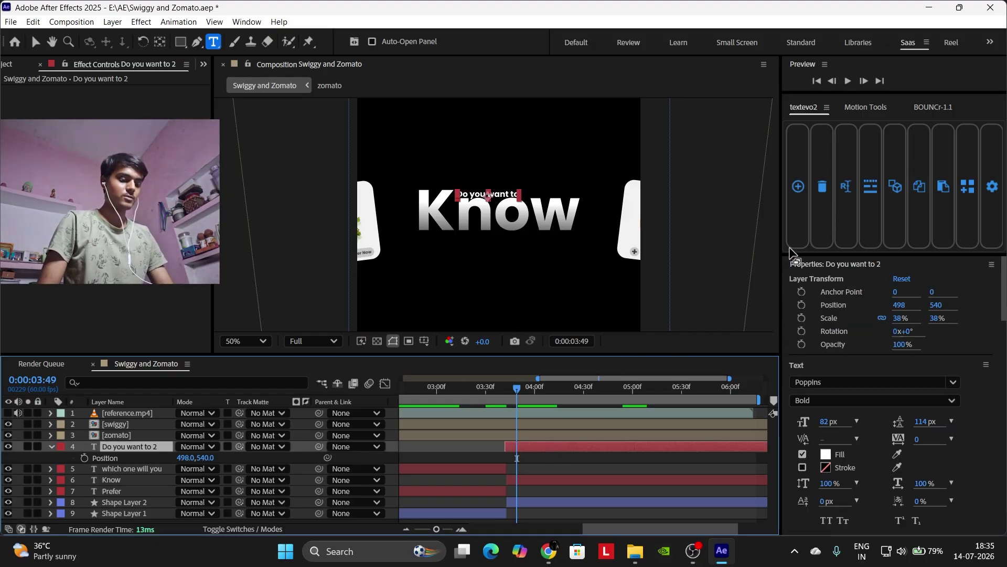
Apply a TextEvo animation to the "Do you want to 2" layer from its start at 0:00:03:42 and make its letters fade in.
key(i)
click(799, 185)
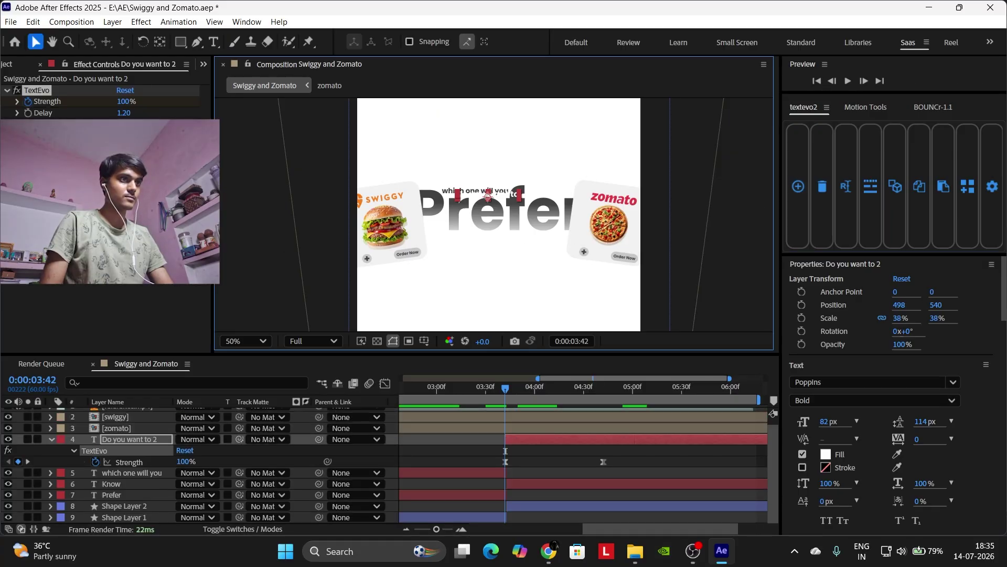
click(124, 173)
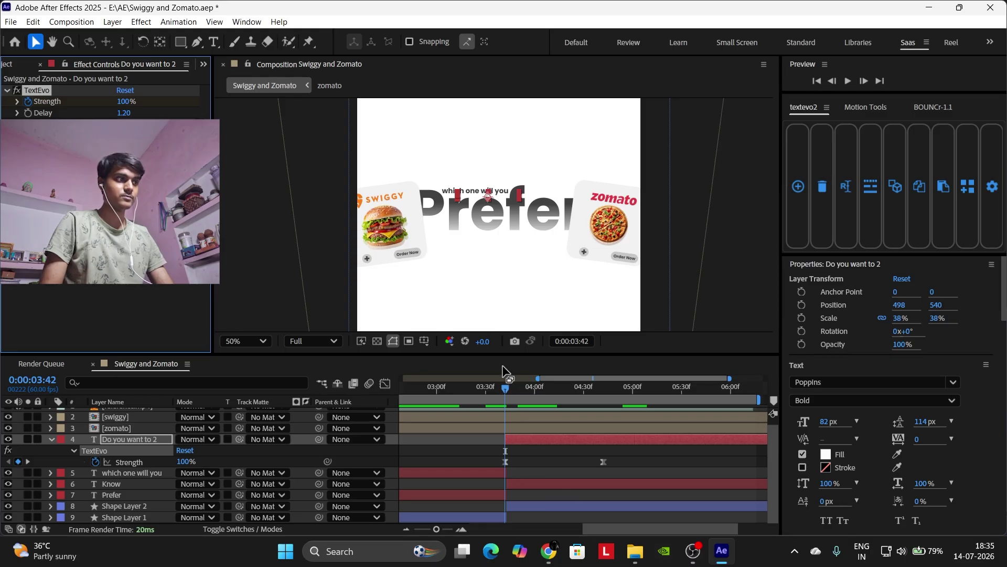
mouse_move(509, 382)
mouse_down()
mouse_move(572, 388)
mouse_move(515, 388)
mouse_up()
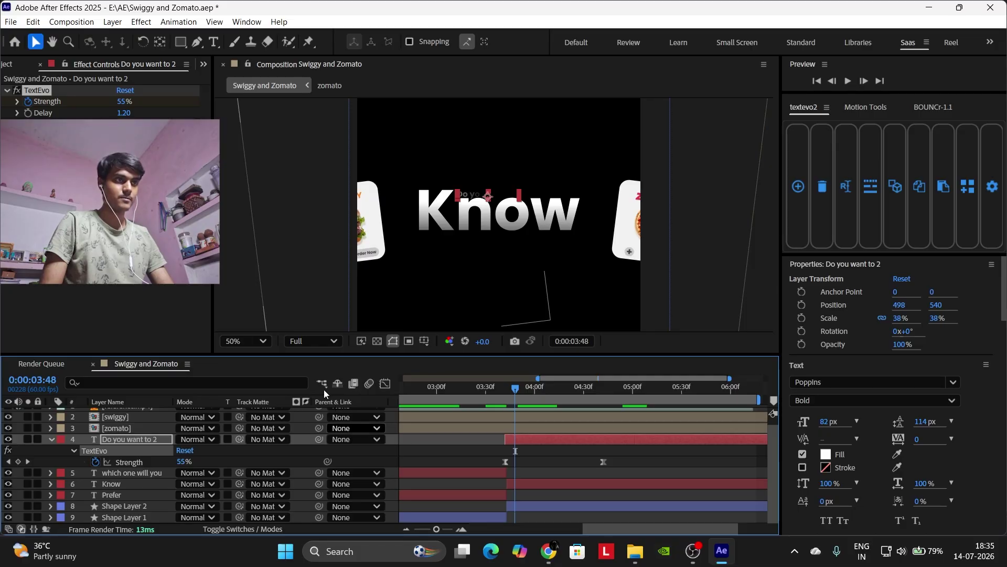
Add a vertical offset to the "Do you want to 2" TextEvo animation at 0:00:03:42 so the letters enter from above.
key(Page_Up)
key(Page_Up)
key(Page_Up)
key(Page_Up)
key(Page_Up)
key(Page_Up)
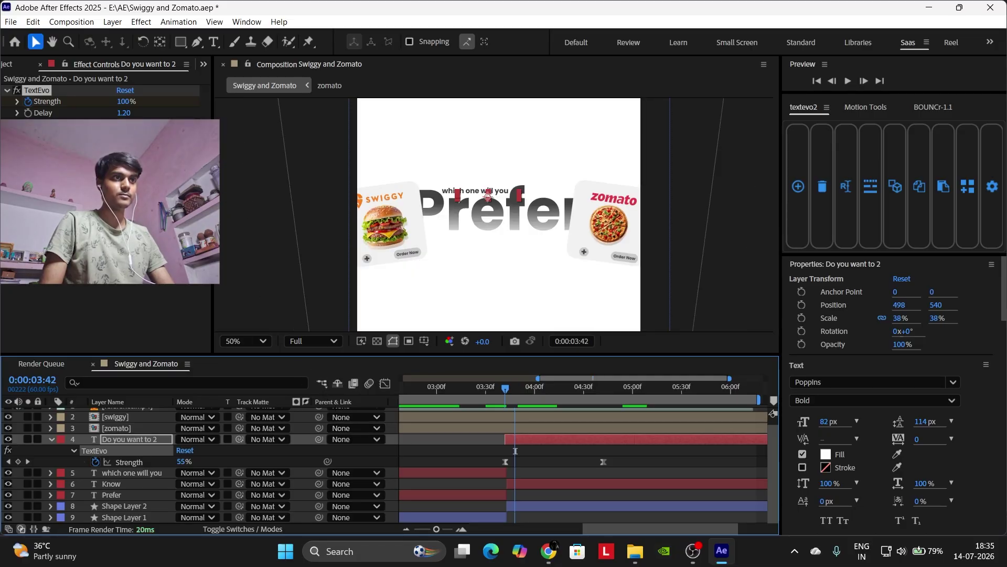
click(124, 158)
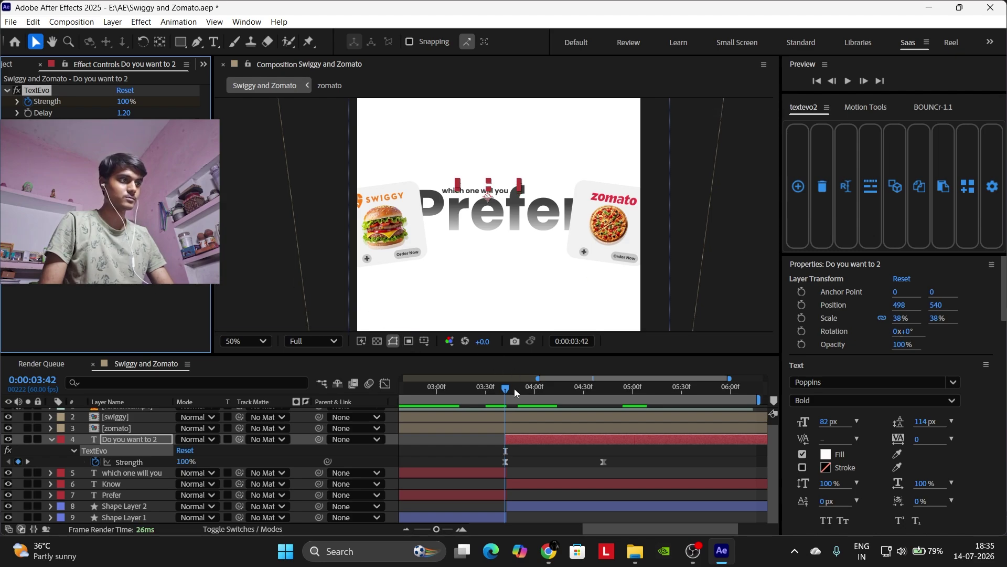
drag(507, 391, 597, 389)
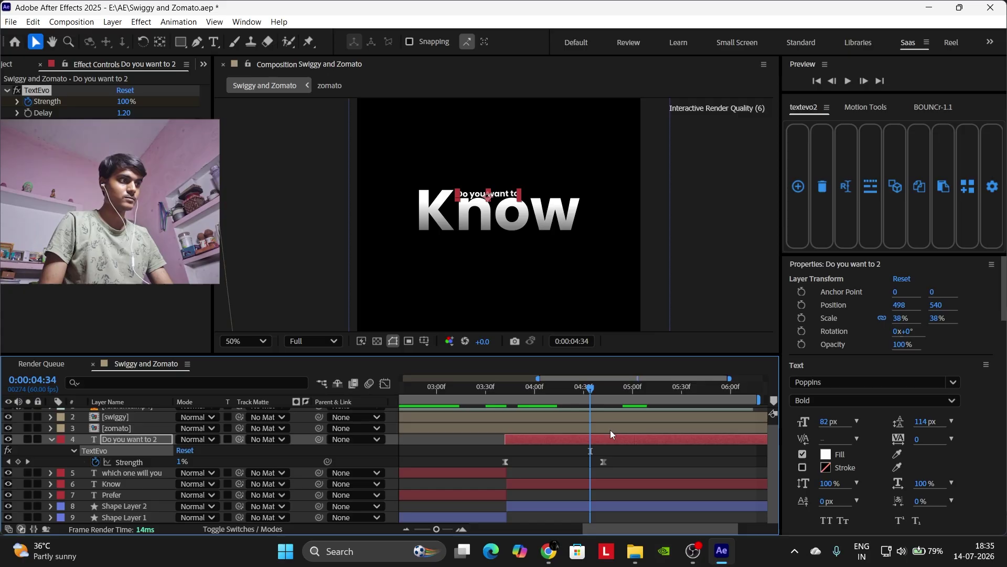
Play back the transition from the Prefer scene to the black Know scene several times to check the text animation.
click(631, 455)
key(u)
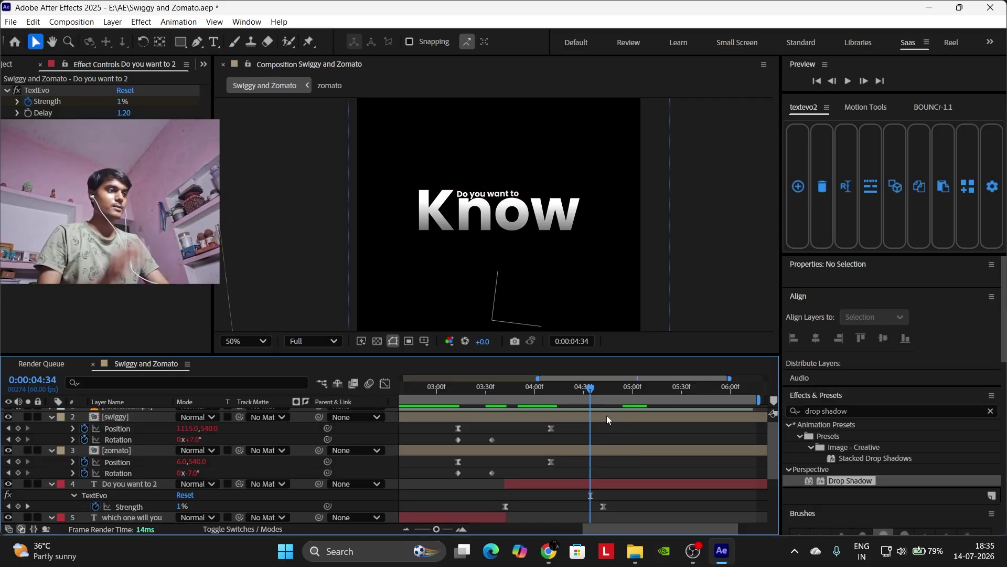
key(u)
key(Home)
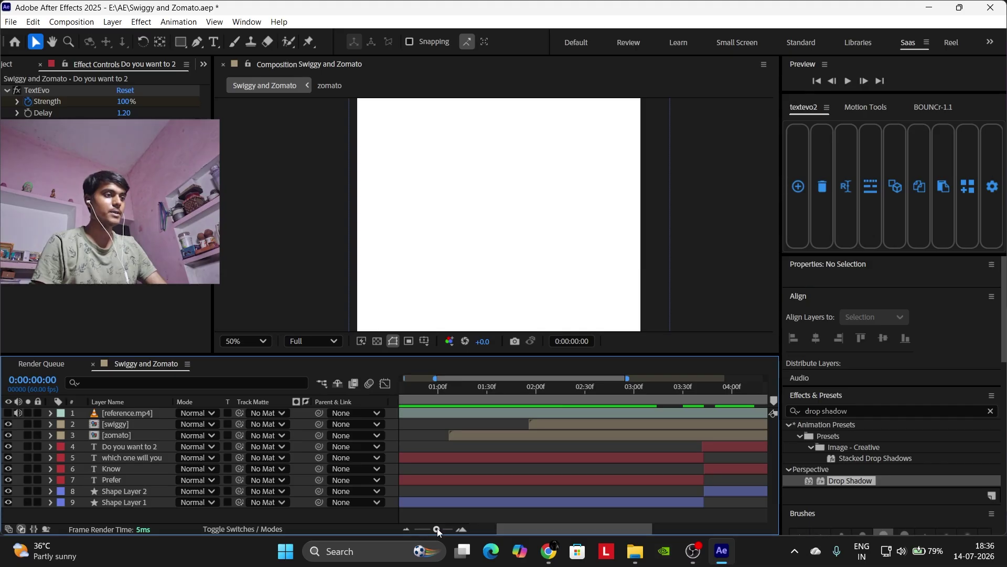
drag(437, 529, 420, 530)
click(543, 387)
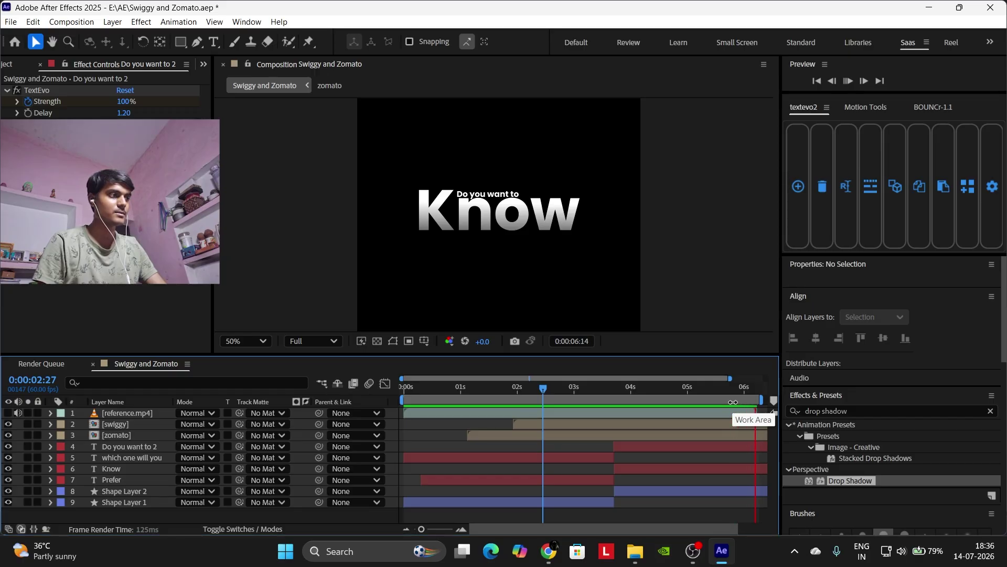
key(space)
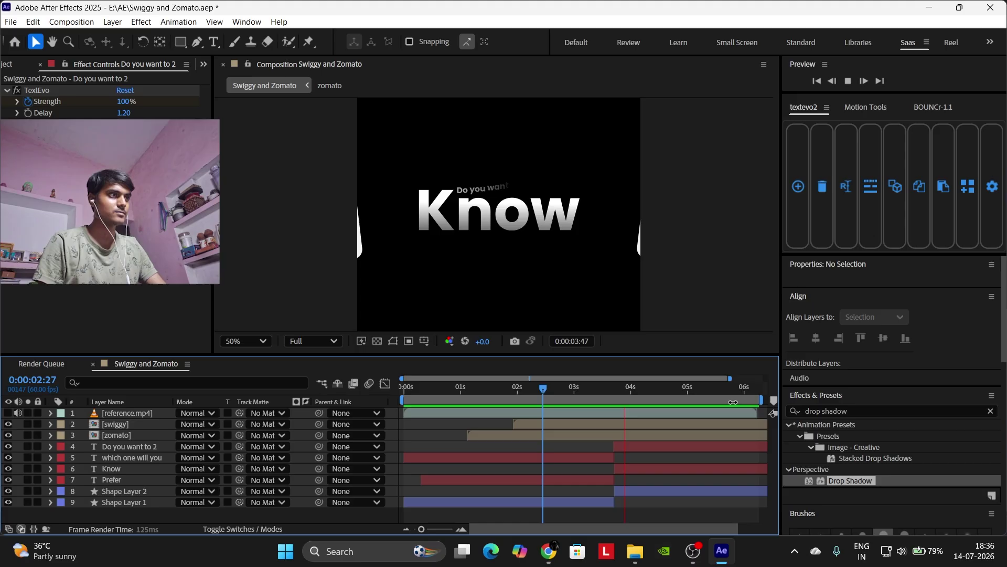
key(space)
click(556, 391)
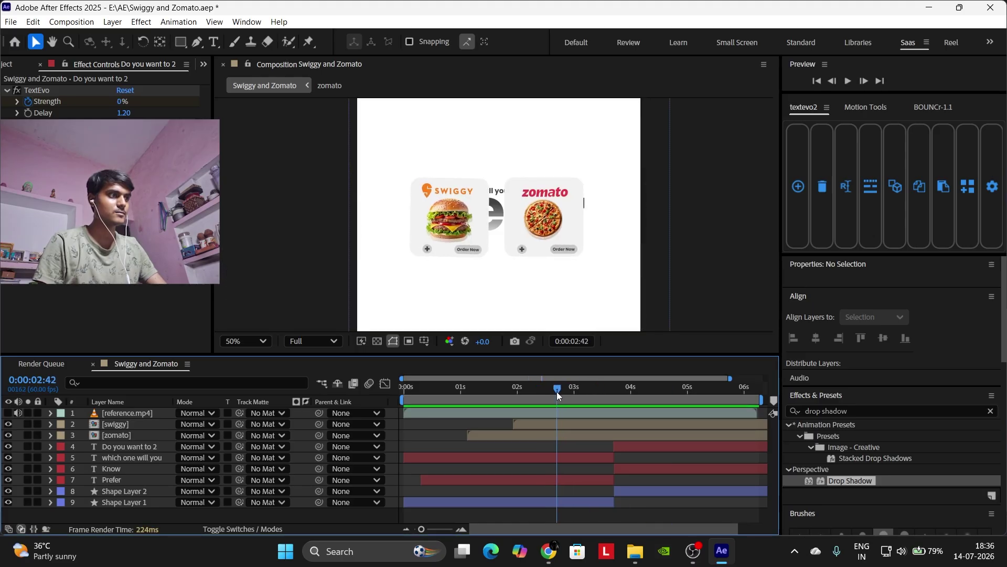
key(space)
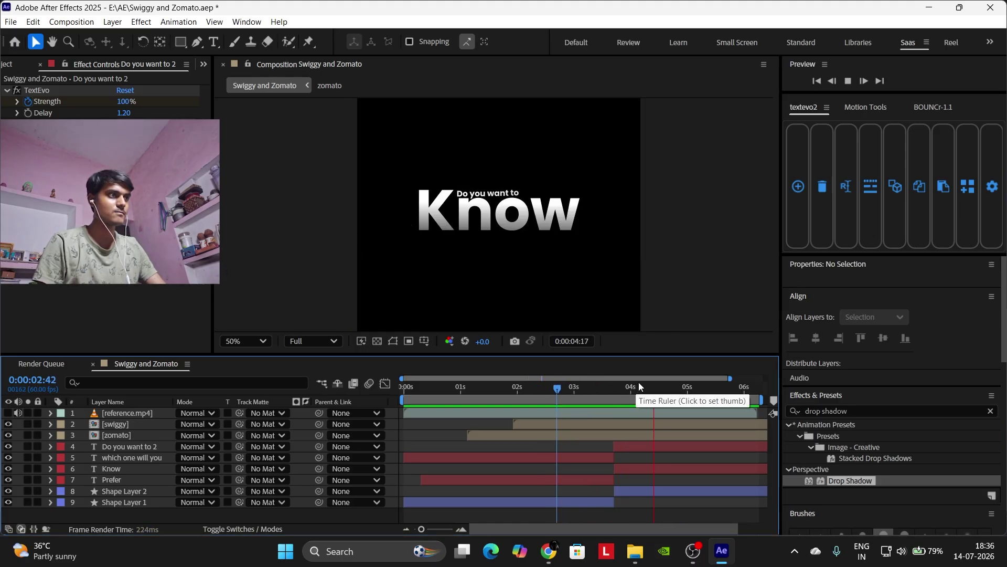
key(space)
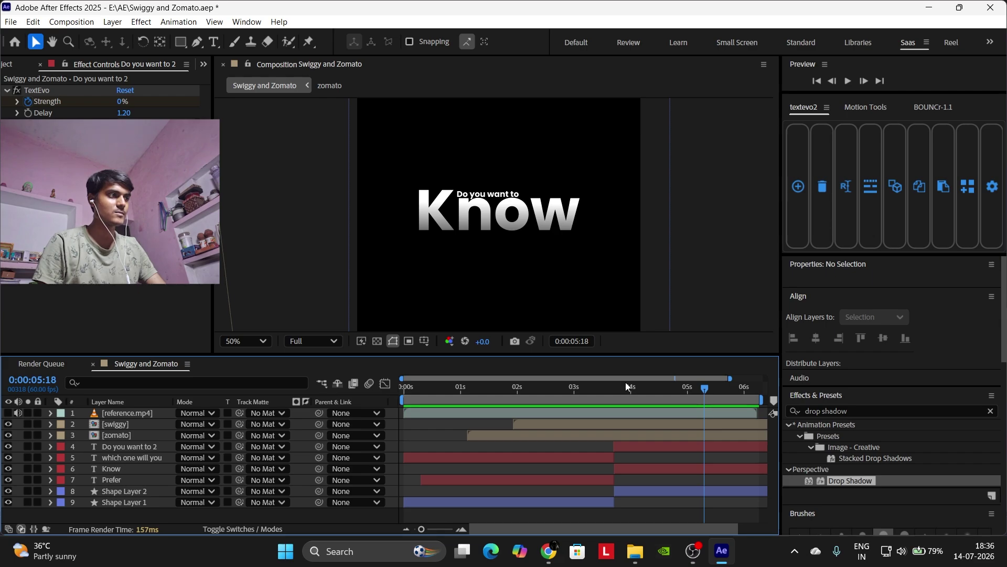
click(570, 389)
key(space)
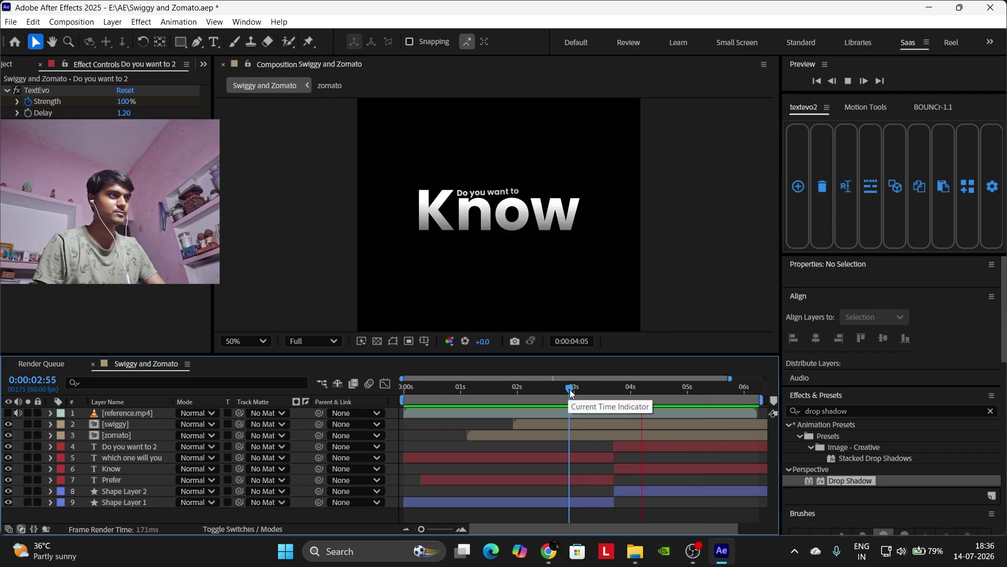
key(space)
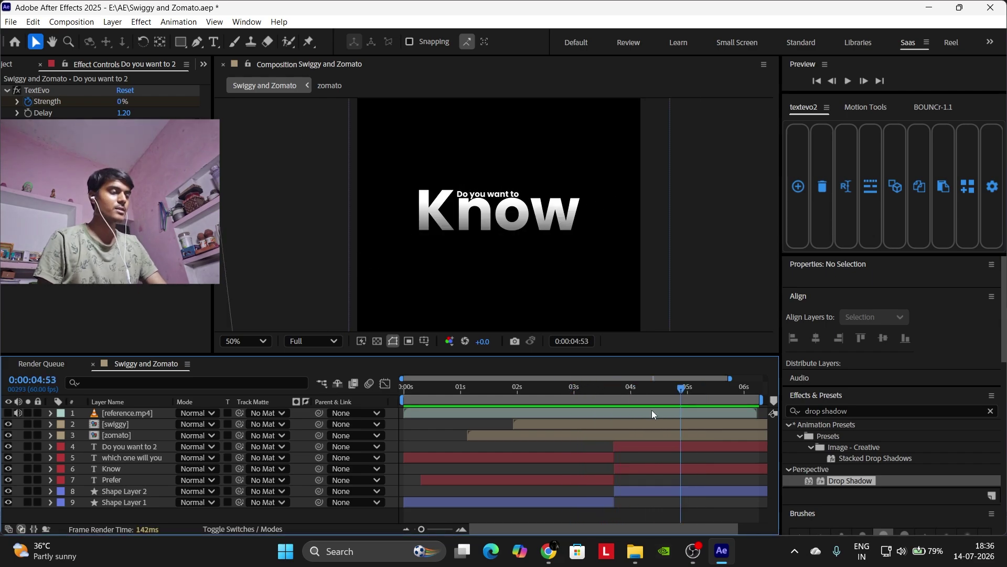
Trim the start of the "Do you want to 2" layer to 0:00:03:43, level with the Know layer's start.
click(616, 388)
click(461, 529)
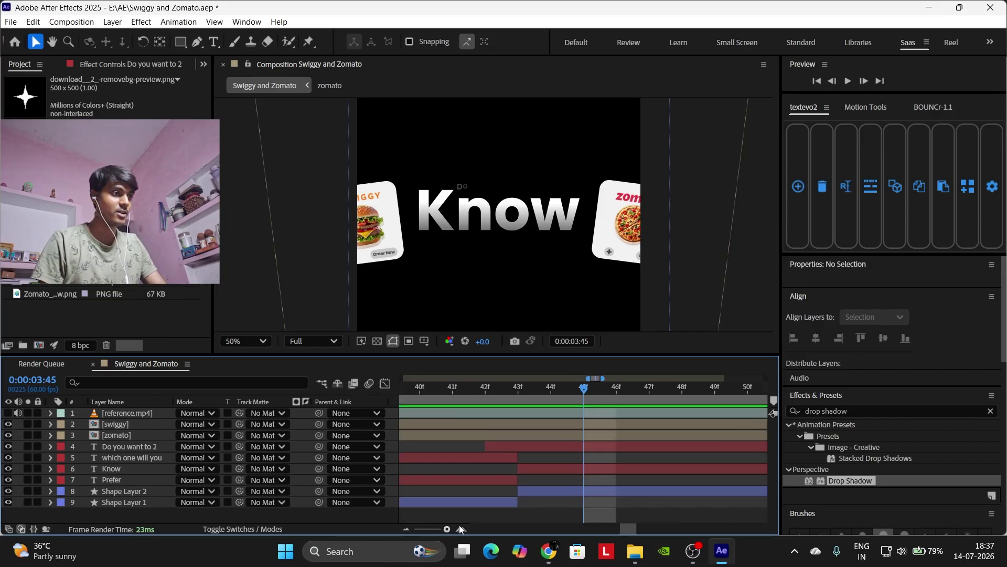
click(512, 386)
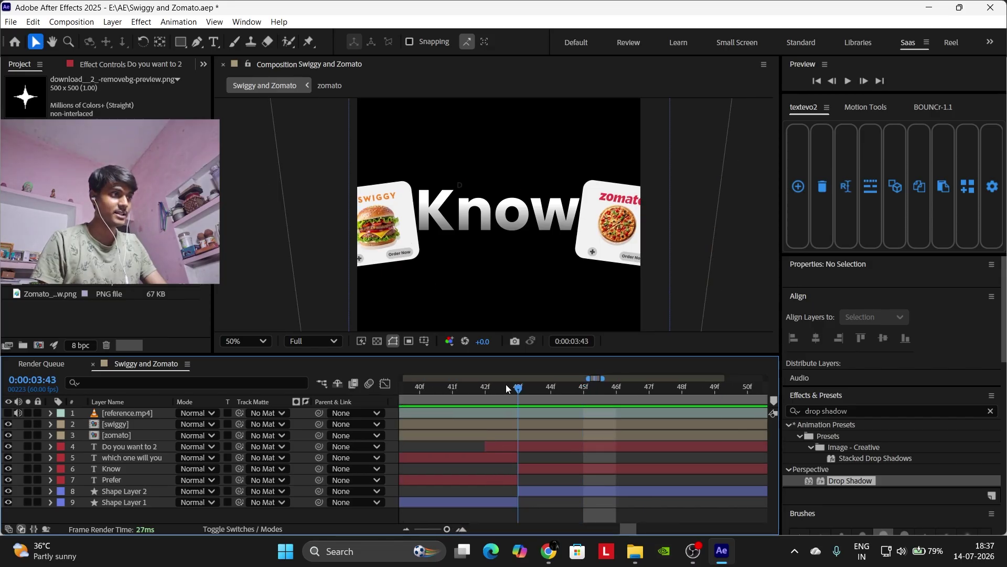
click(525, 445)
key(alt+bracketleft)
click(561, 456)
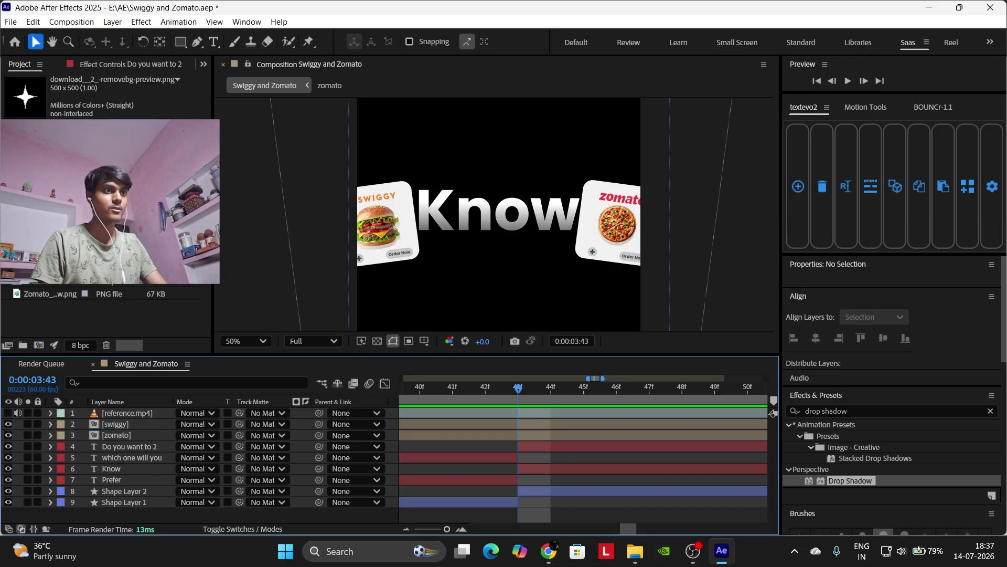
Add the star image download__2_-removebg-preview.png directly below the zomato layer, trim its start to 0:00:03:43 and scale it to 46%.
drag(53, 272, 124, 443)
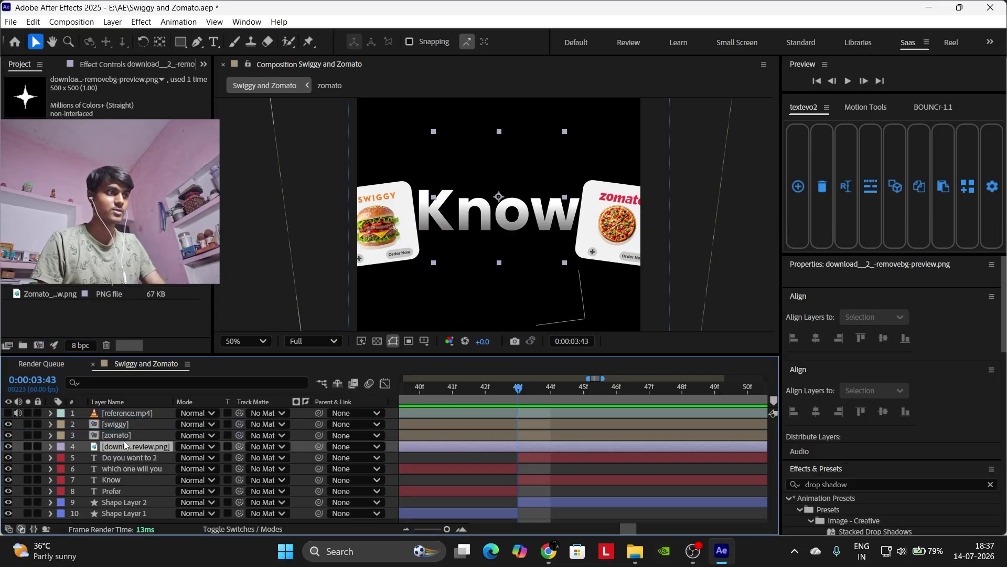
key(alt+bracketleft)
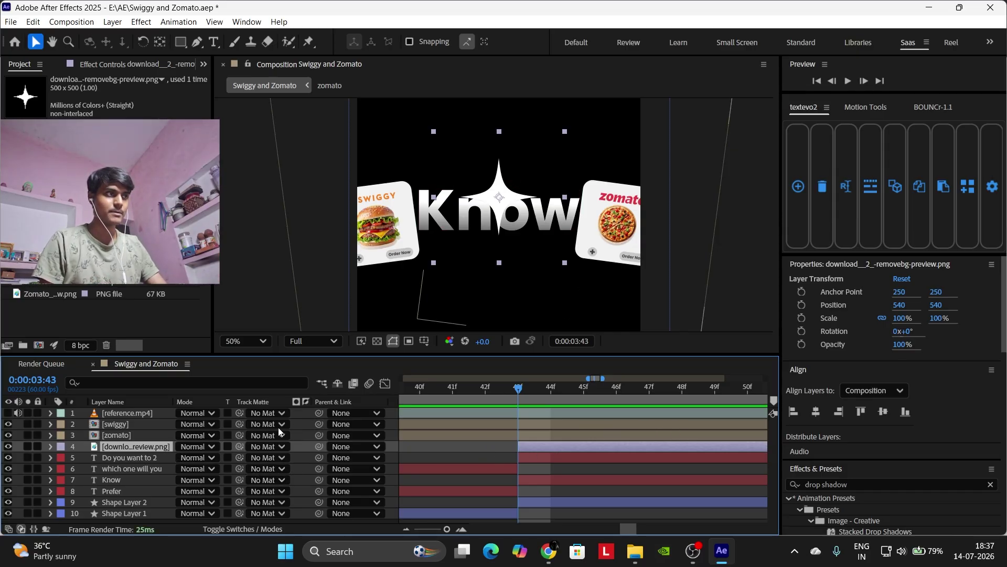
key(s)
drag(209, 458, 180, 460)
Move the star image to about 290, 782 below the word Know and reduce its scale to 40%.
key(p)
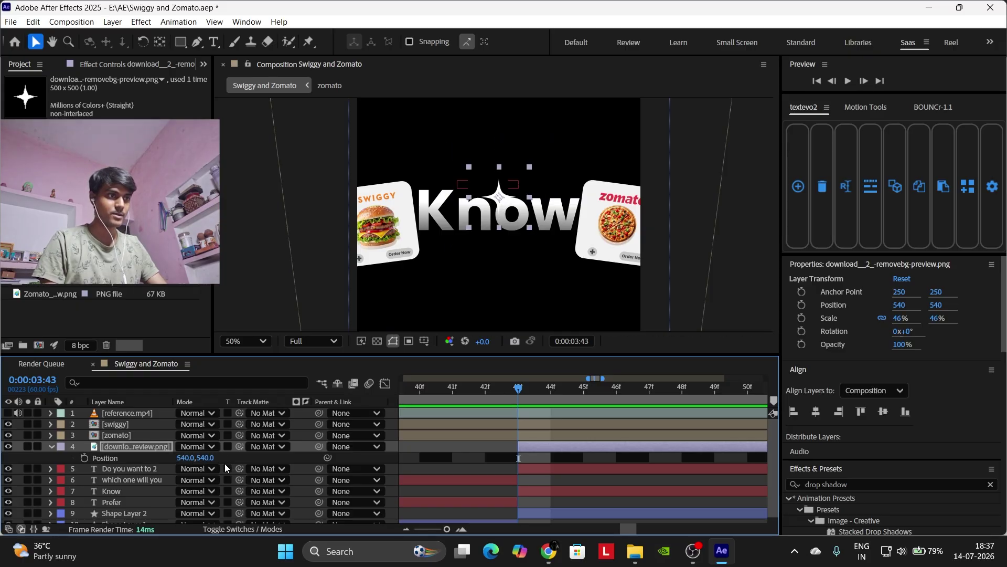
drag(505, 212, 437, 272)
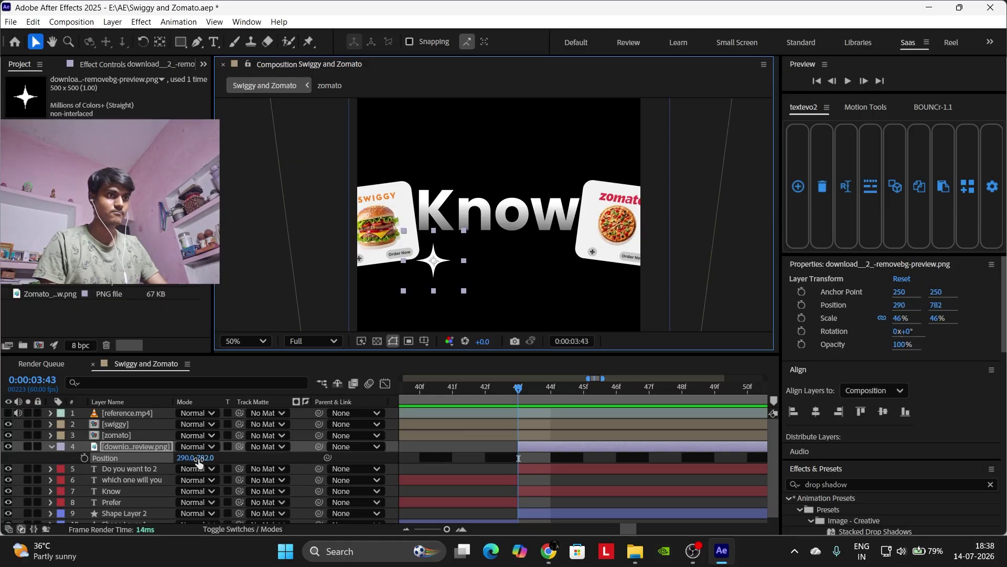
key(s)
drag(198, 459, 194, 459)
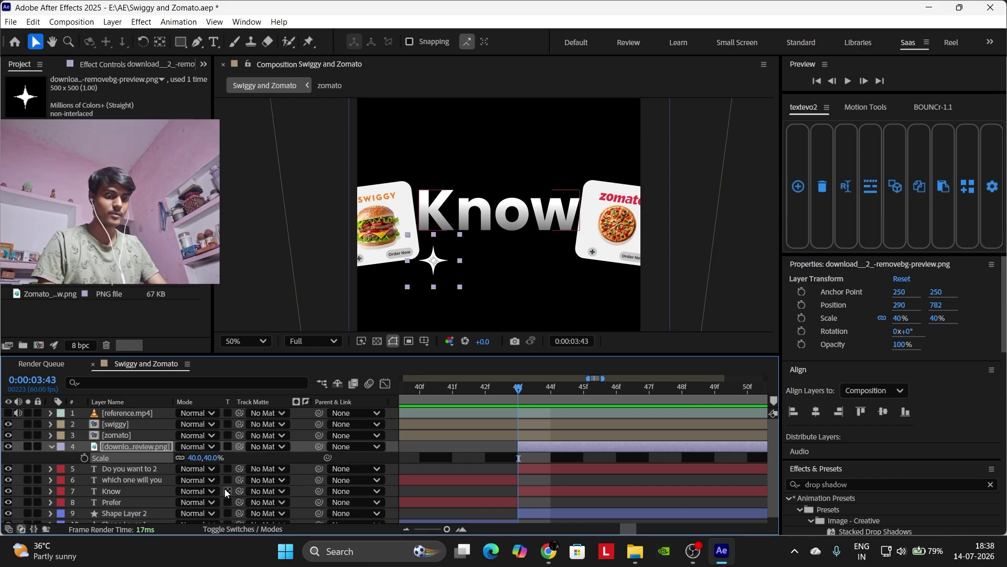
Start keyframing the star layer's opacity at 100% and its position at 290, 782 at 0:00:03:43.
key(t)
click(84, 458)
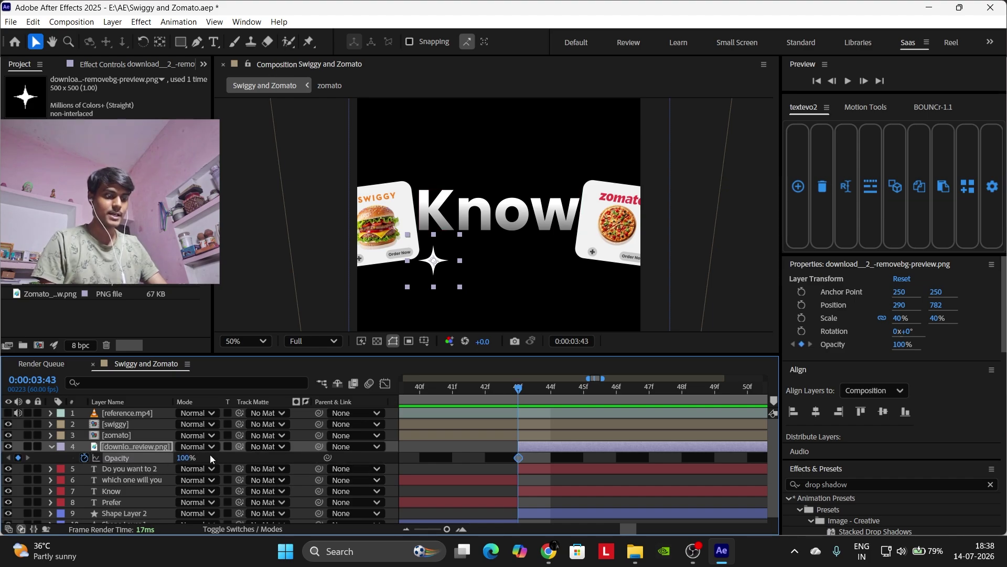
key(p)
click(83, 458)
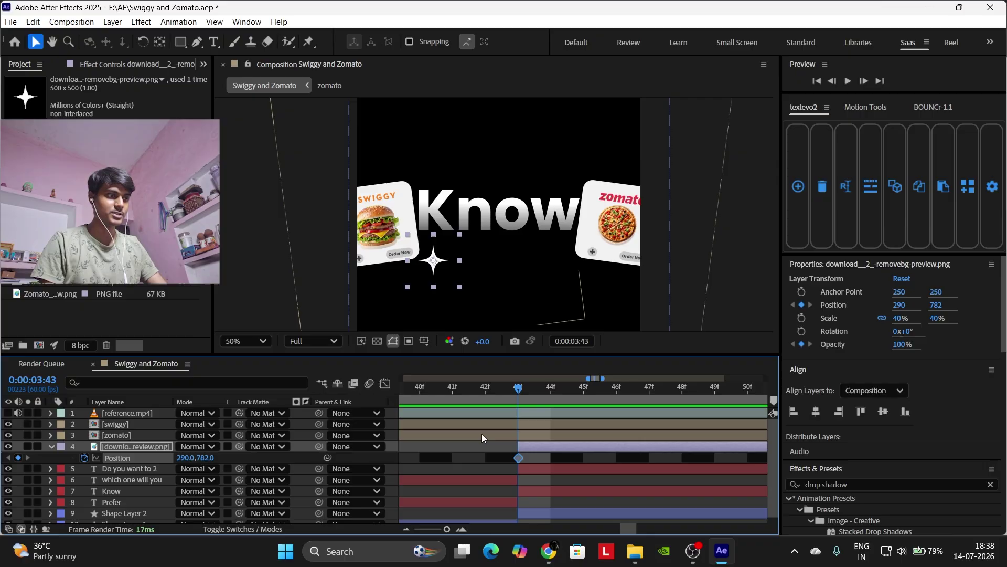
At 0:00:04:44, keyframe the star layer's opacity at 0% and its position at 290, 569.
drag(528, 386, 560, 388)
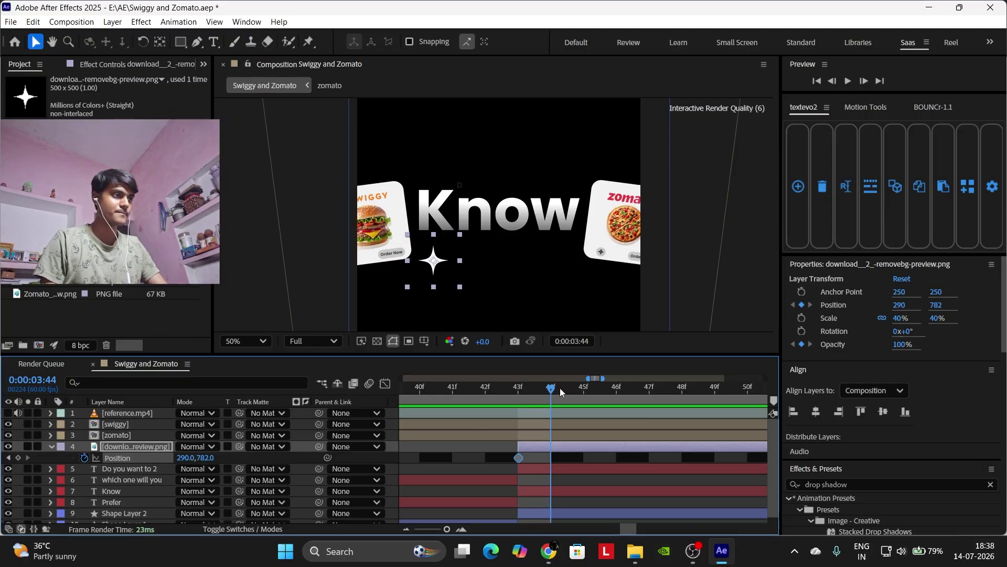
key(Page_Down)
key(Page_Down)
key(minus)
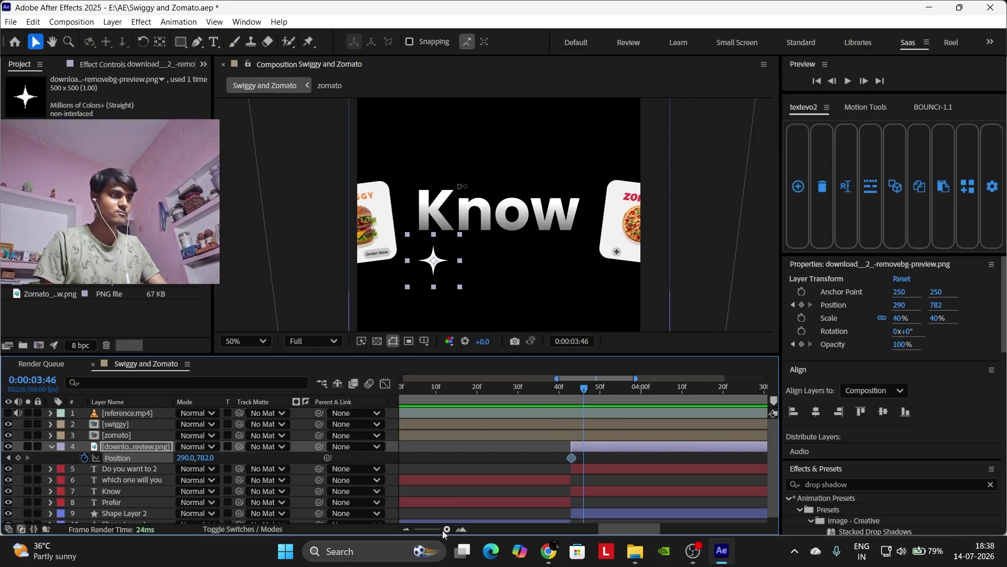
key(minus)
drag(605, 393, 645, 386)
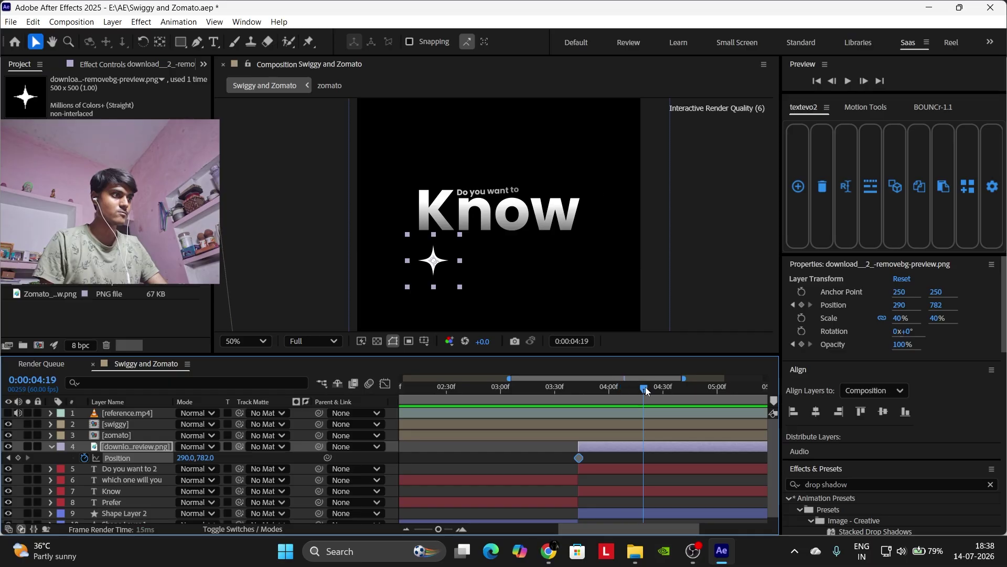
drag(438, 529, 422, 530)
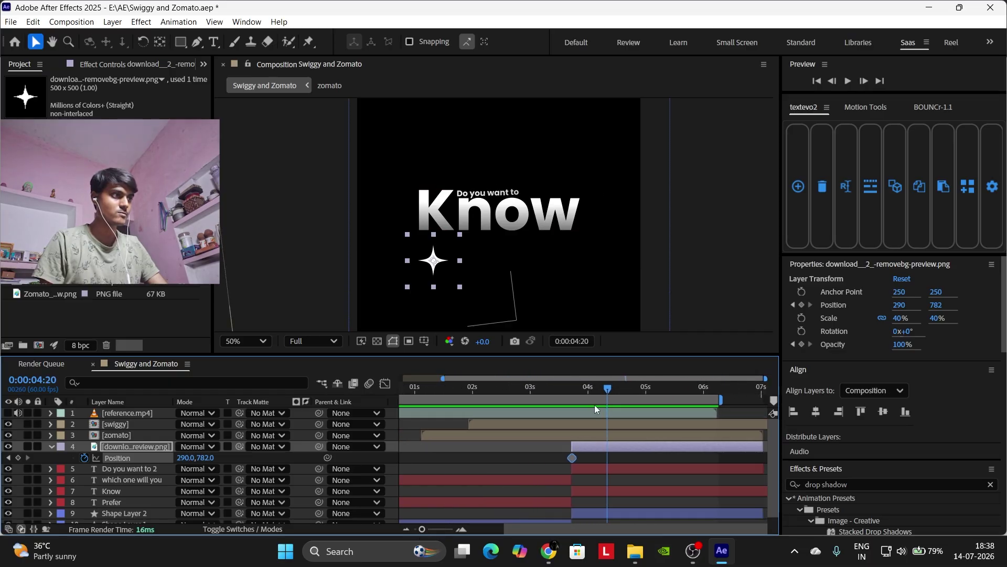
drag(613, 389, 631, 389)
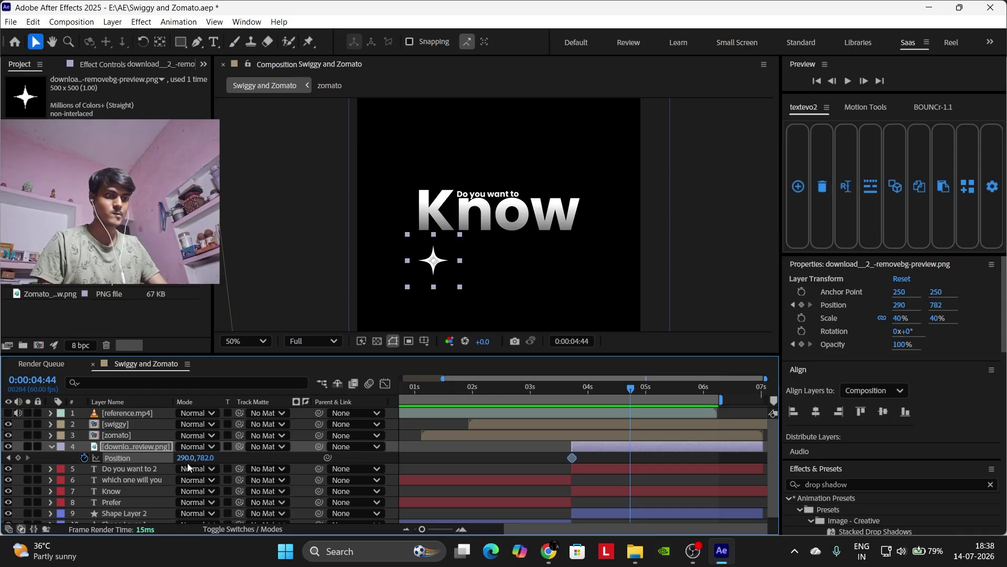
key(t)
click(17, 457)
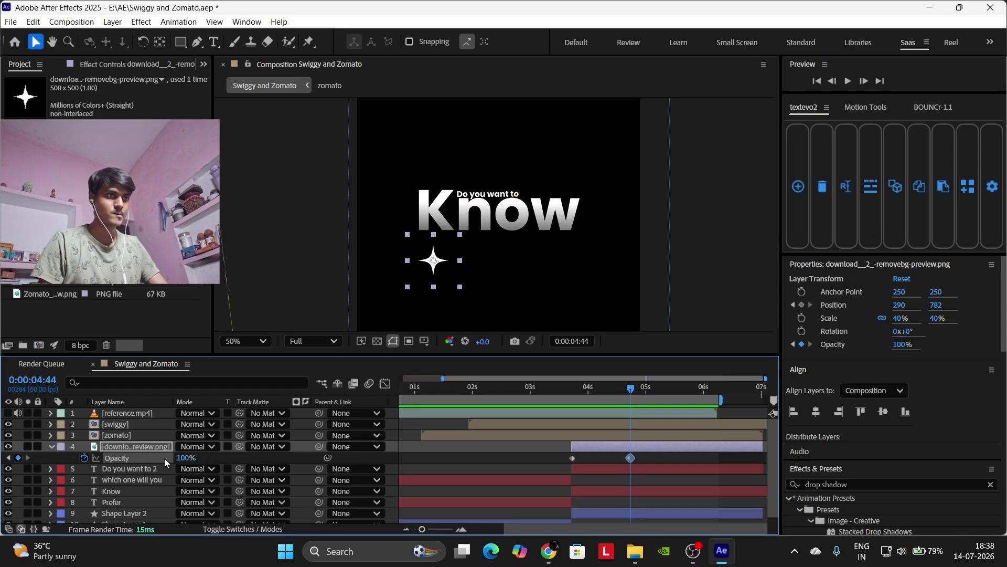
click(185, 457)
text(0)
key(Return)
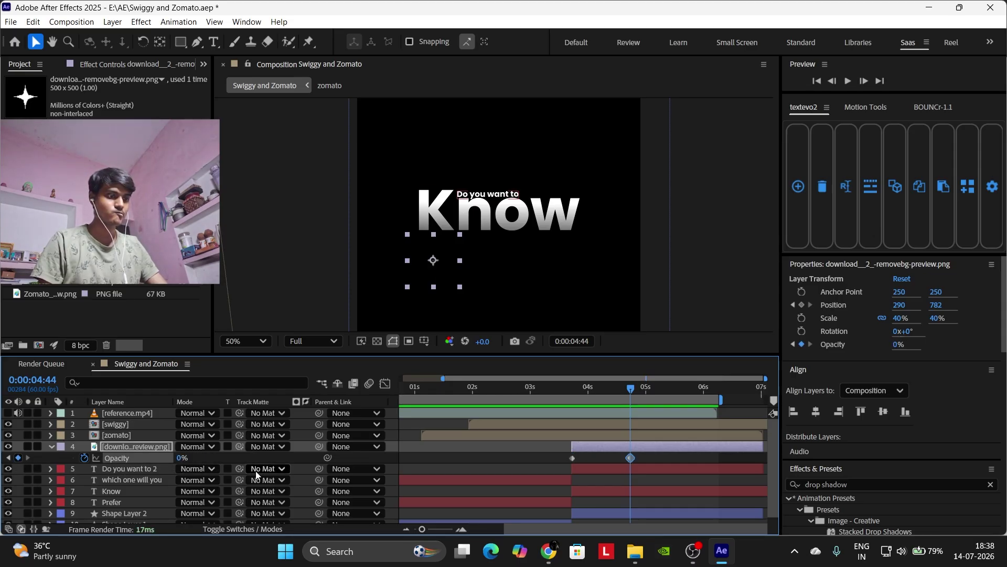
key(p)
drag(212, 458, 477, 388)
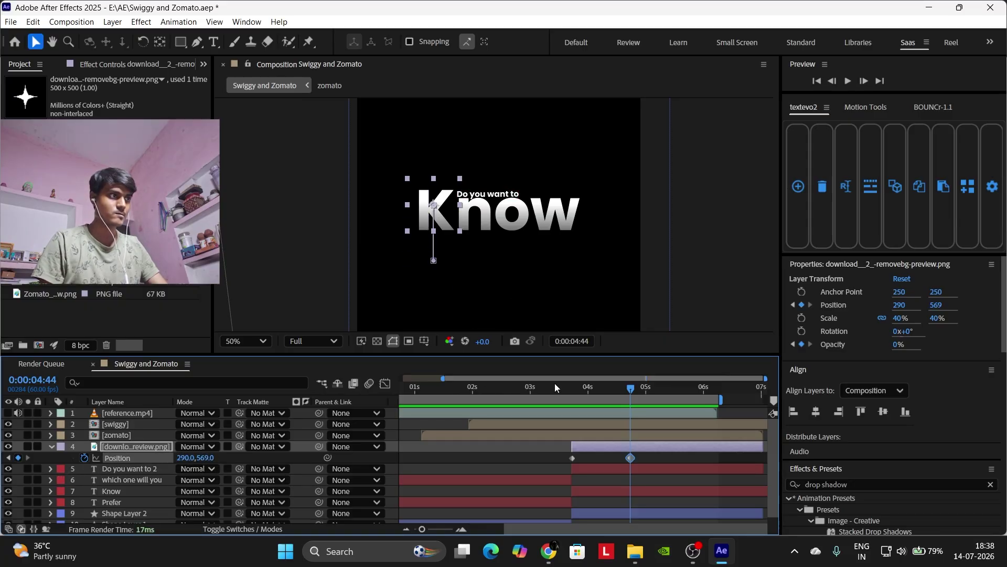
Add an opacity keyframe of 100% to the star layer at 0:00:04:16.
drag(606, 392, 604, 398)
key(t)
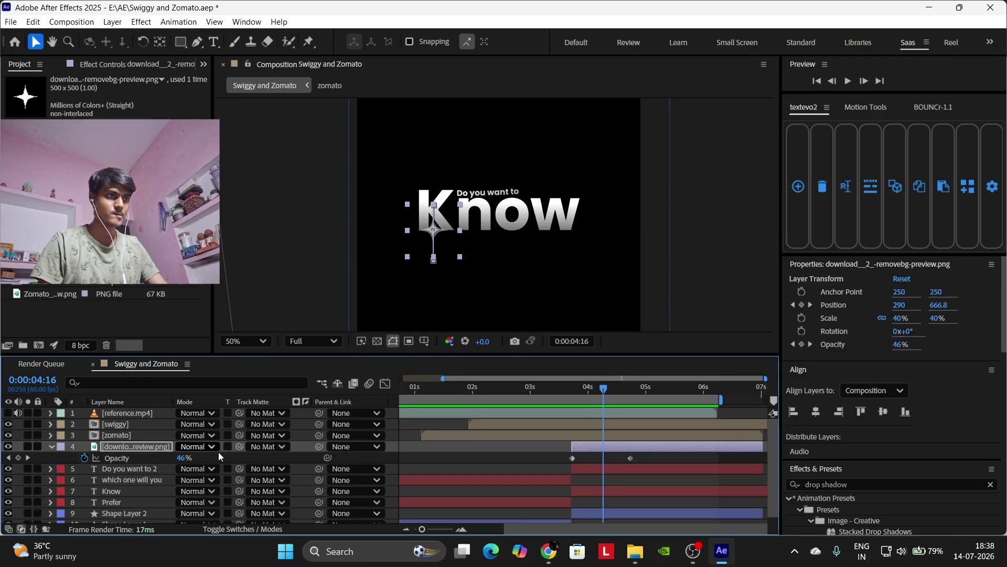
drag(185, 462, 405, 450)
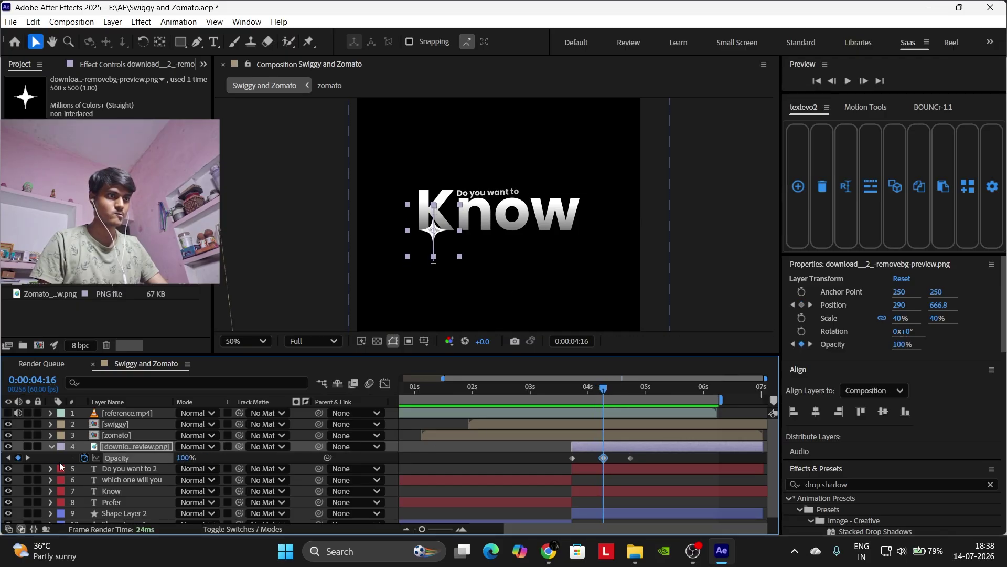
Set the star layer's opacity keyframe at 0:00:03:43 to 0% and preview the fade.
click(8, 457)
drag(182, 458, 158, 457)
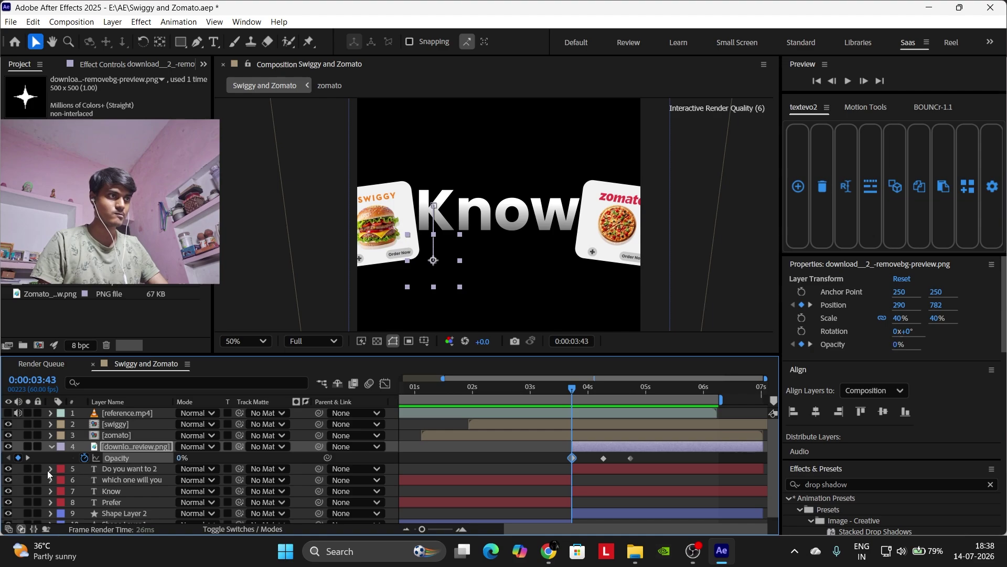
click(554, 456)
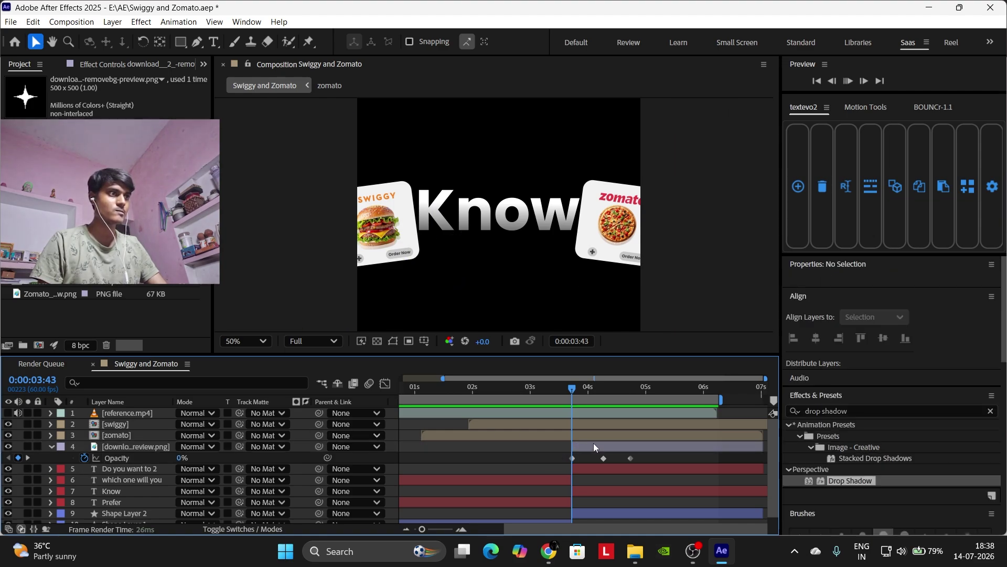
key(space)
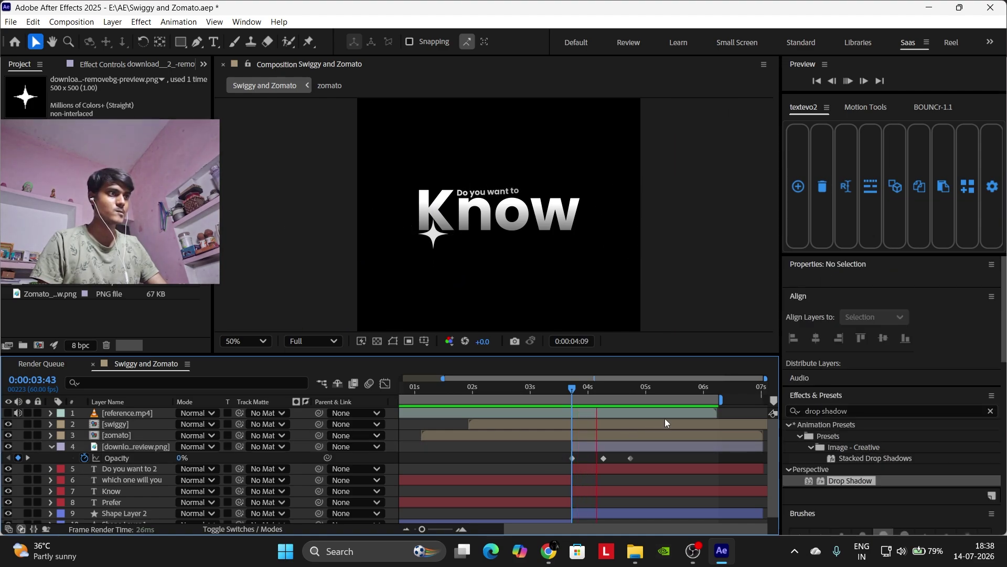
key(space)
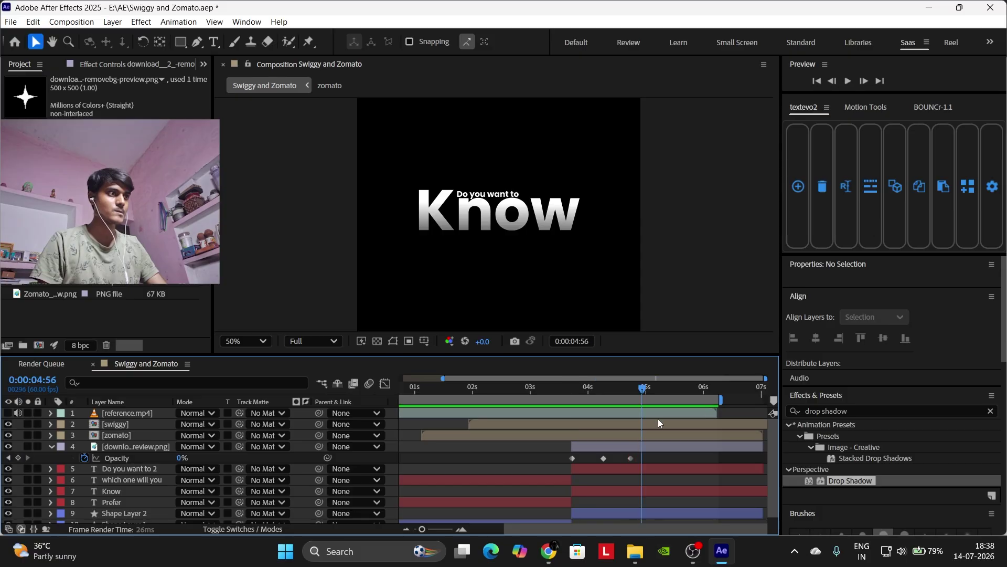
Apply Easy Ease to all of the star layer's opacity and position keyframes, and go to 0:00:04:25.
drag(559, 455, 651, 464)
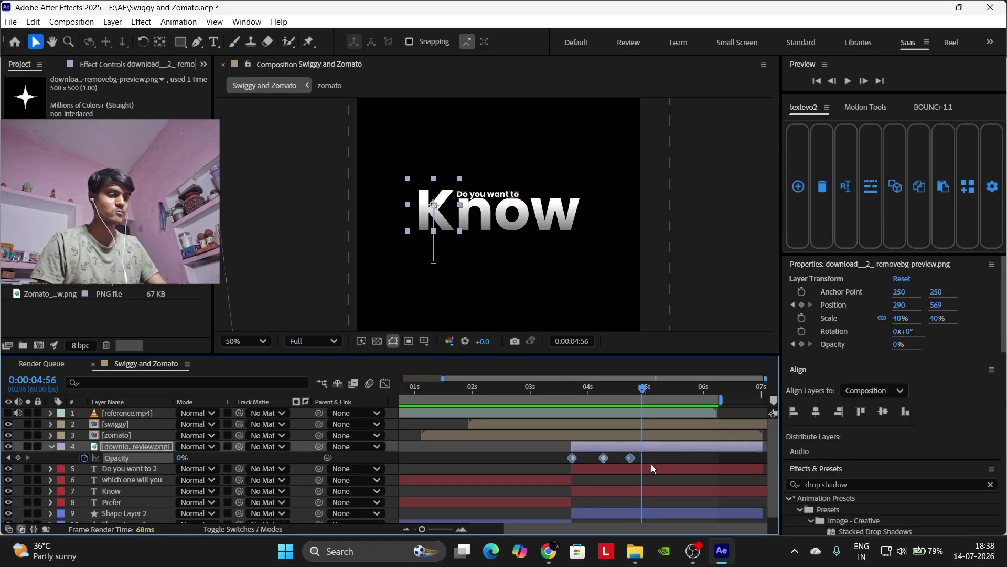
key(F9)
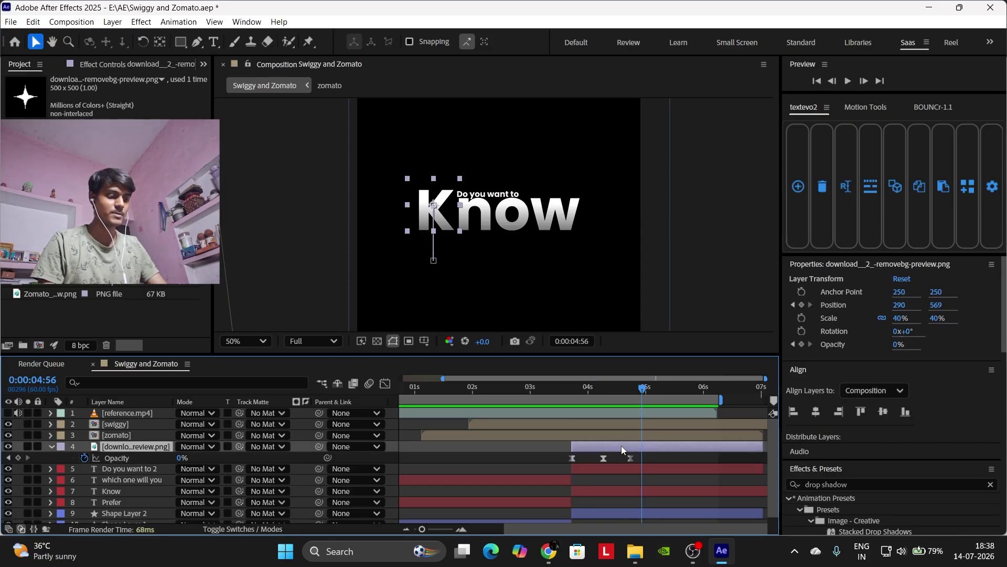
key(p)
drag(568, 452, 669, 467)
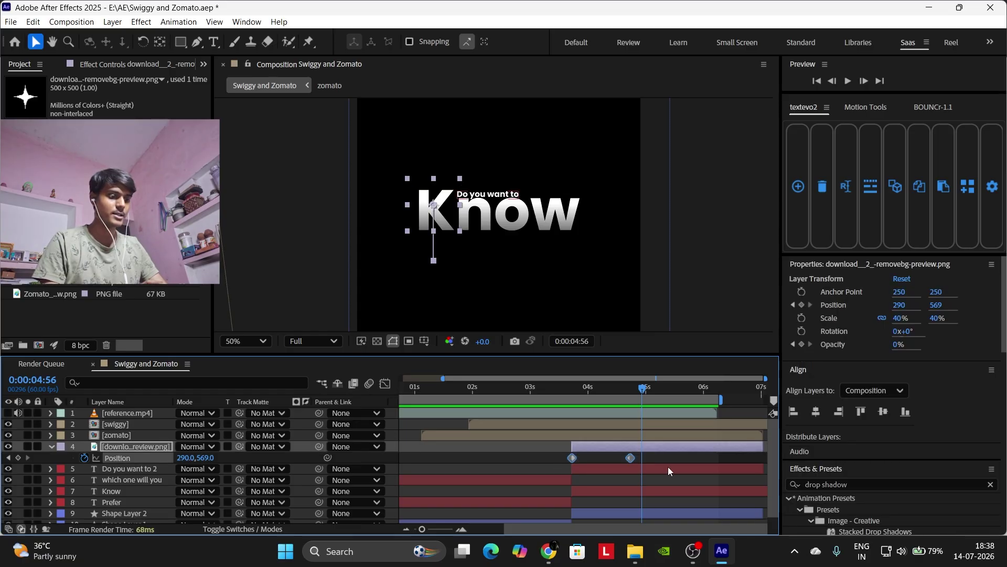
key(F9)
click(664, 457)
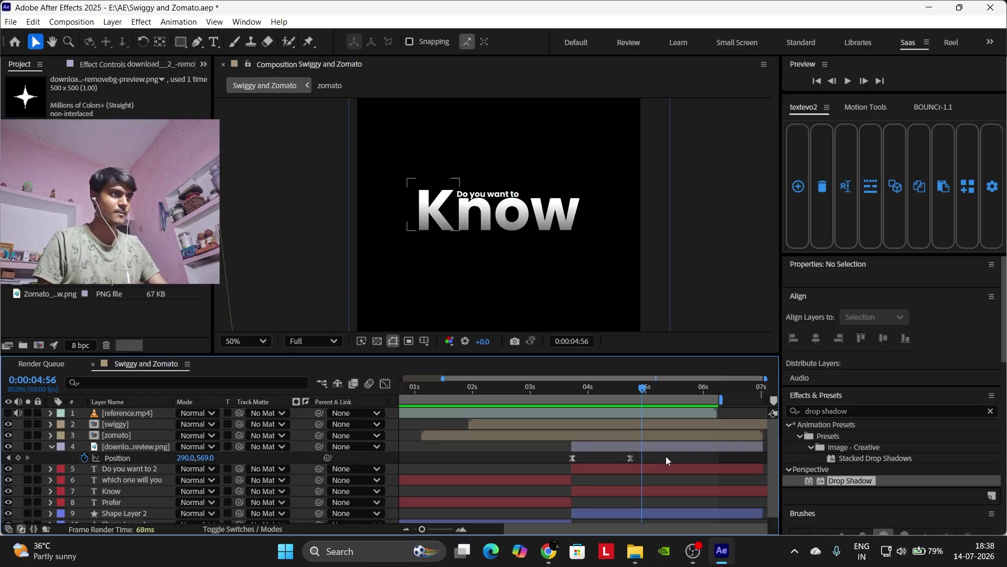
click(612, 391)
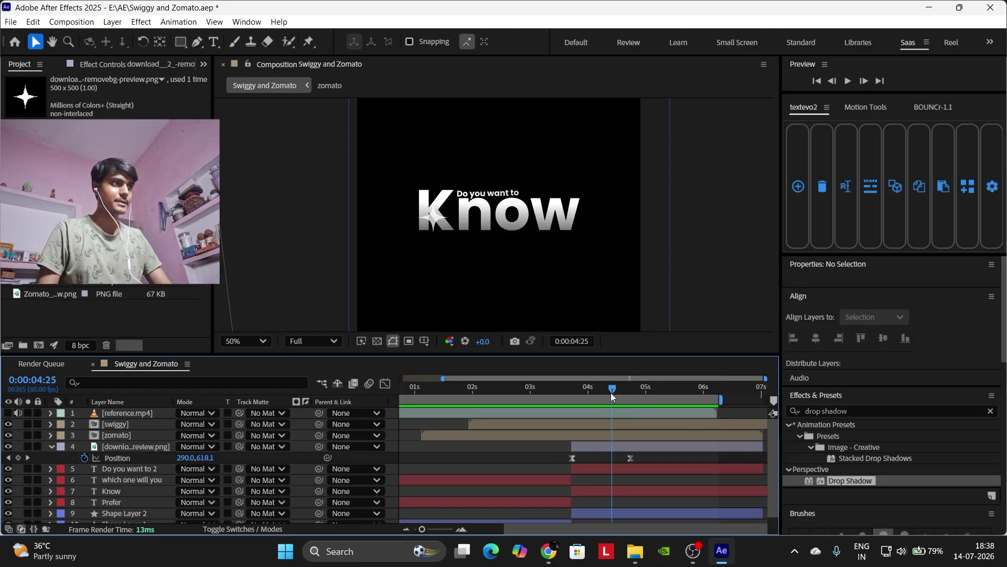
Try duplicating the star layer and delete the copy.
click(616, 448)
key(ctrl+d)
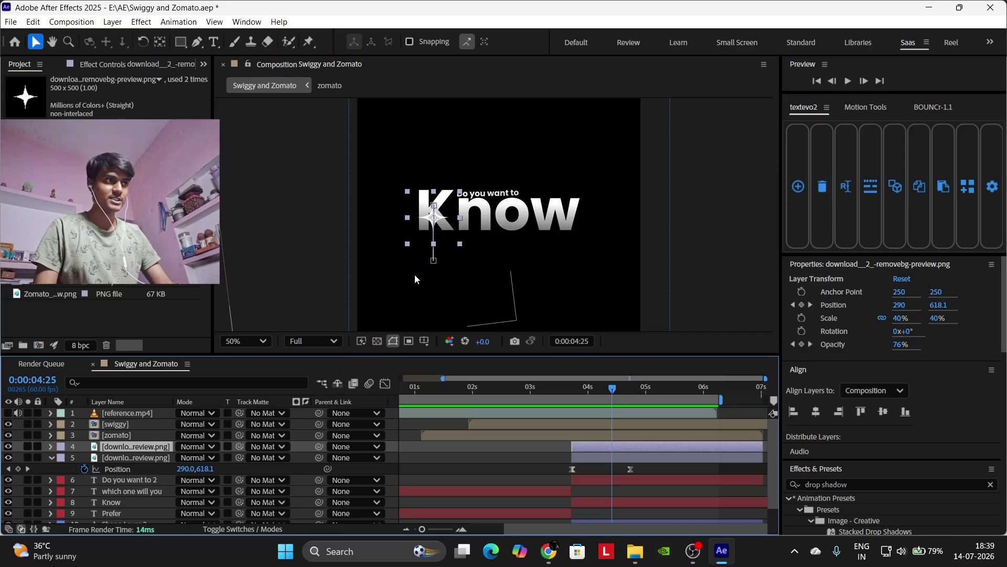
key(p)
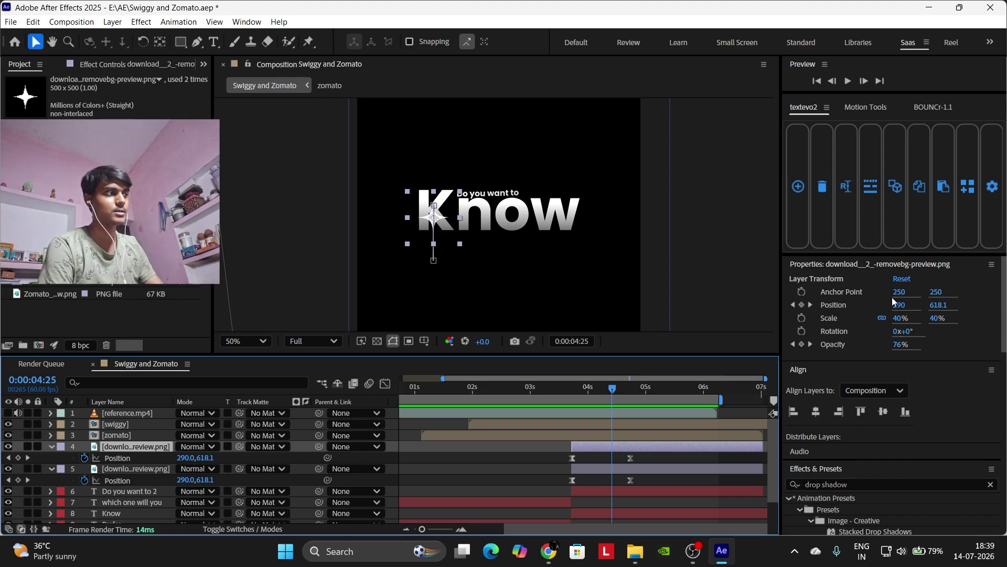
key(Delete)
Pre-compose the star layer as "stars", leaving all attributes in Swiggy and Zomato.
right_click(647, 451)
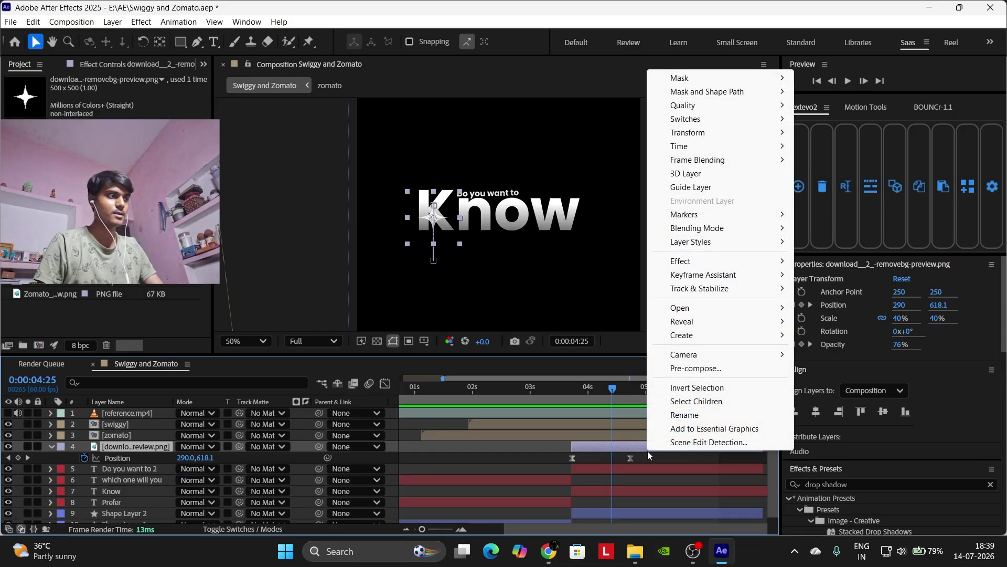
click(677, 367)
text(stars)
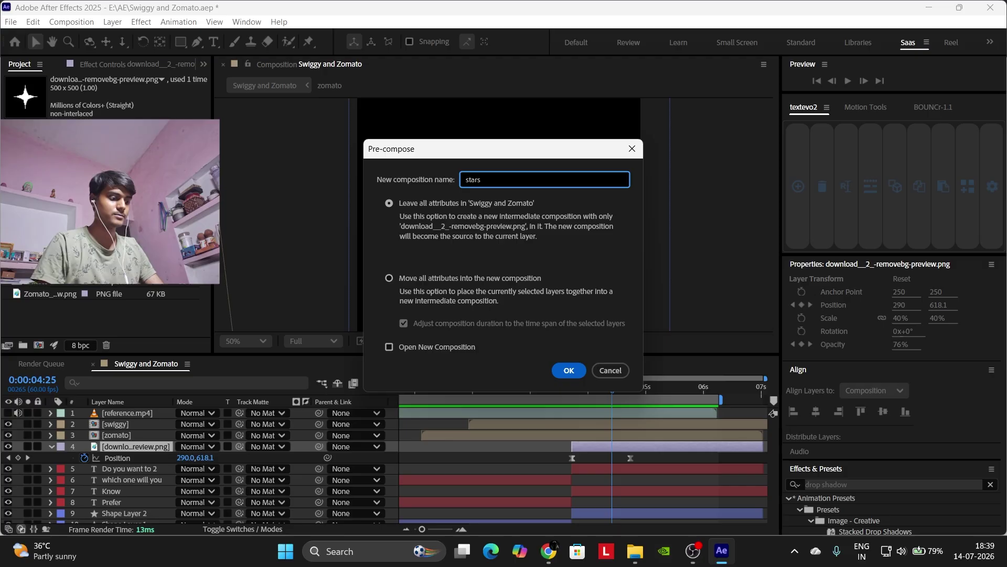
key(Return)
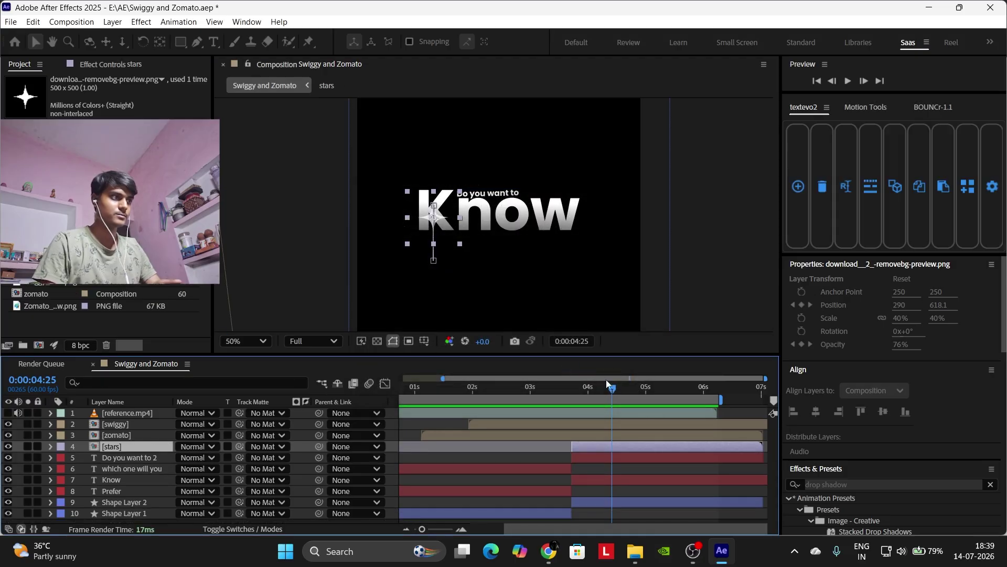
Try duplicating the stars precomp and moving the copy below the end of Know, and undo back to the original star image.
key(ctrl+d)
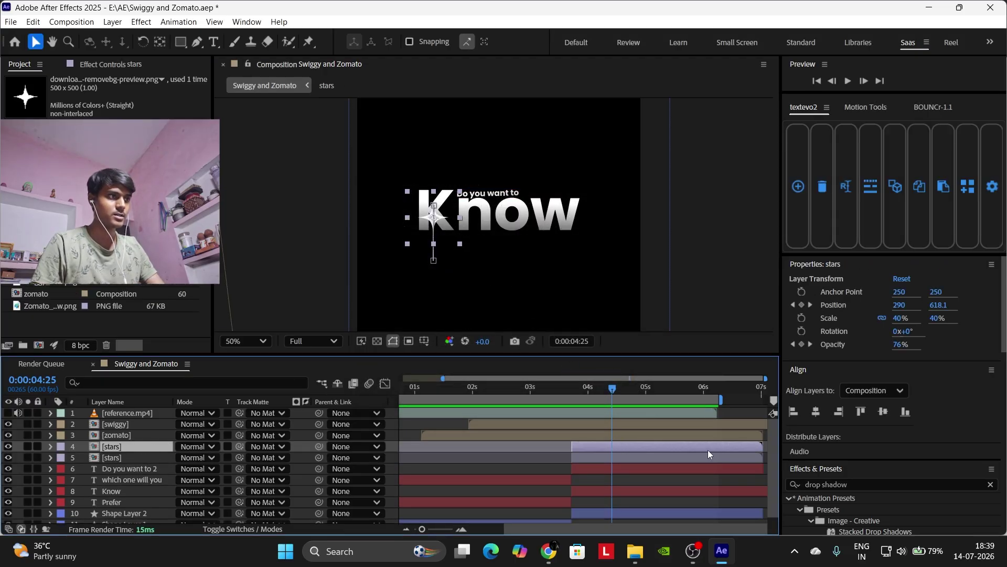
drag(453, 234, 575, 261)
drag(612, 388, 572, 391)
key(space)
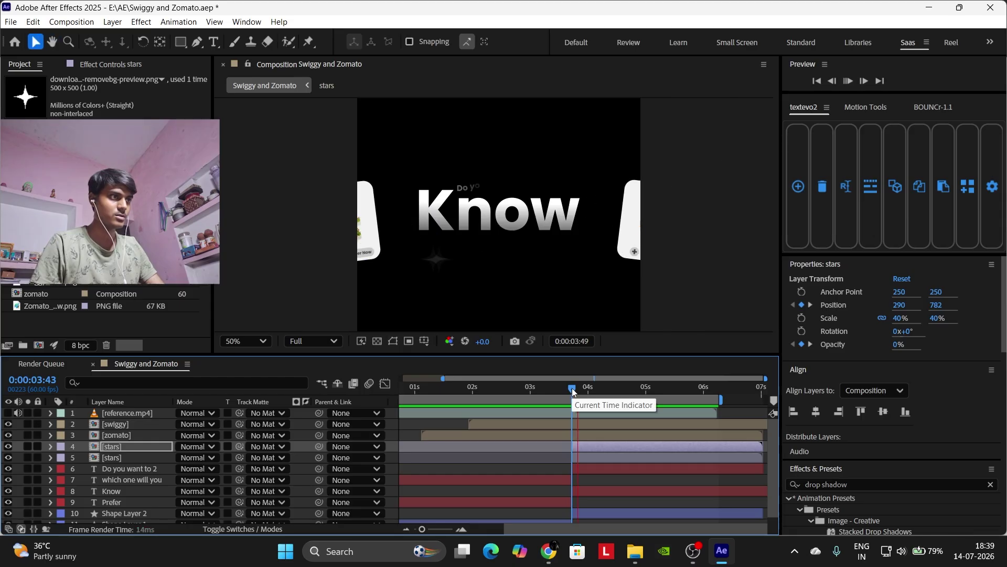
key(ctrl+z)
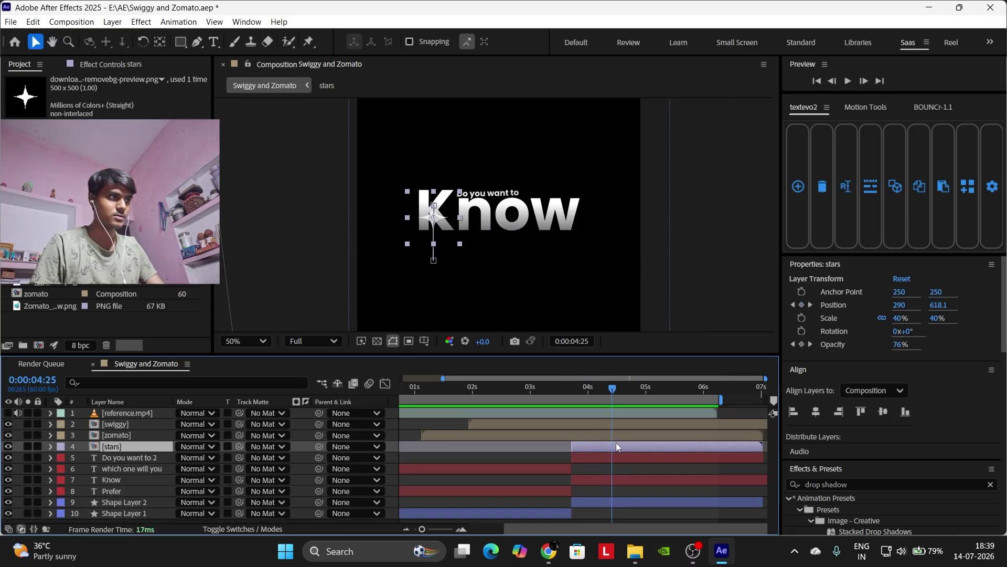
key(ctrl+z)
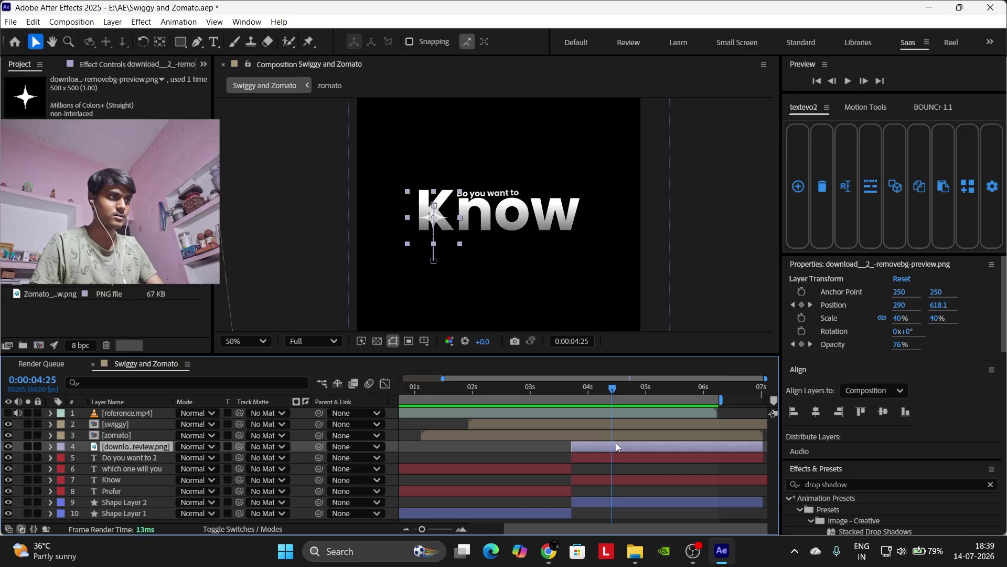
Try pre-composing the star layer again as "stars" with its attributes left in Swiggy and Zomato, and undo it.
right_click(616, 446)
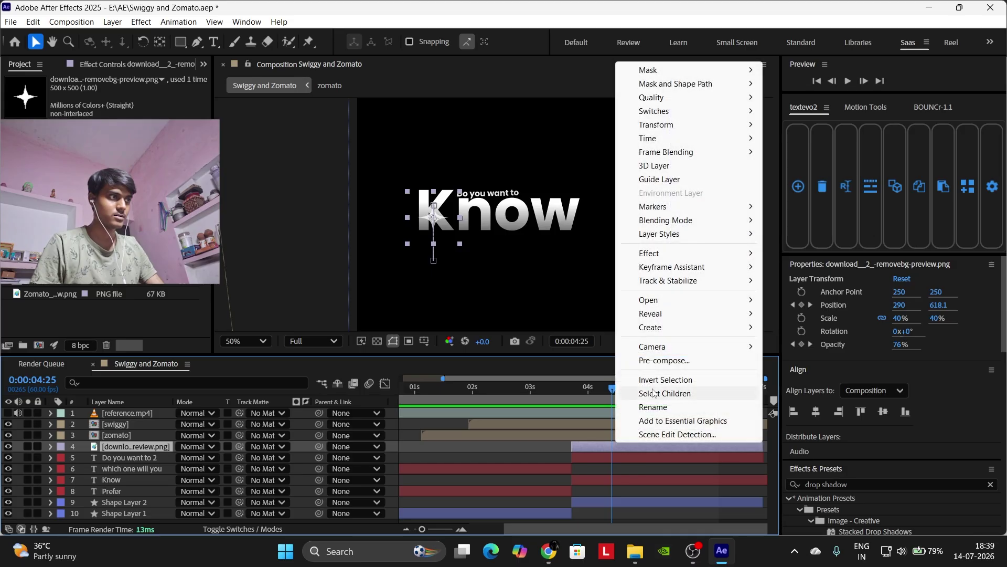
click(666, 360)
text(stars)
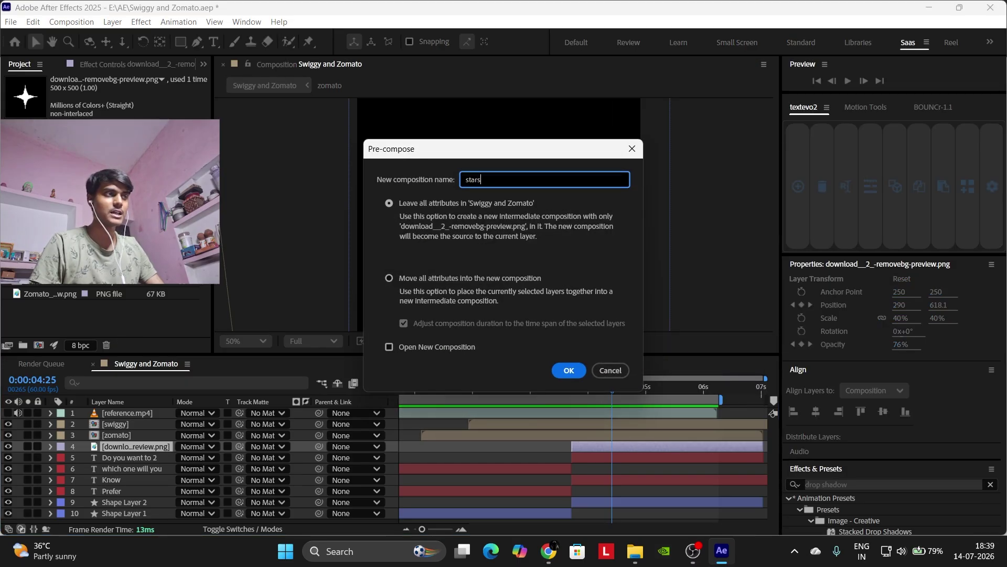
key(Return)
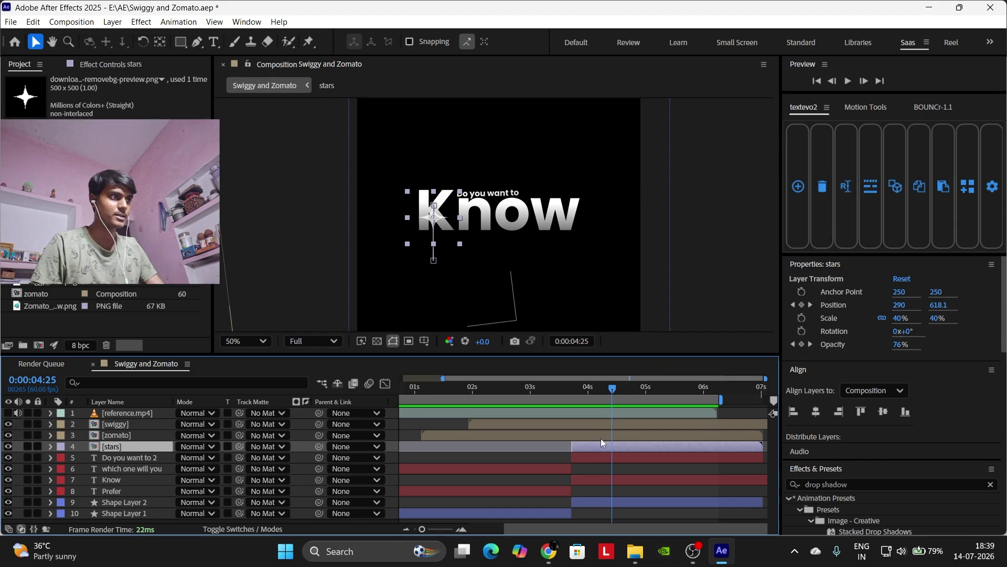
key(ctrl+z)
Pre-compose the star layer as "stars", moving all attributes into the new composition.
right_click(603, 446)
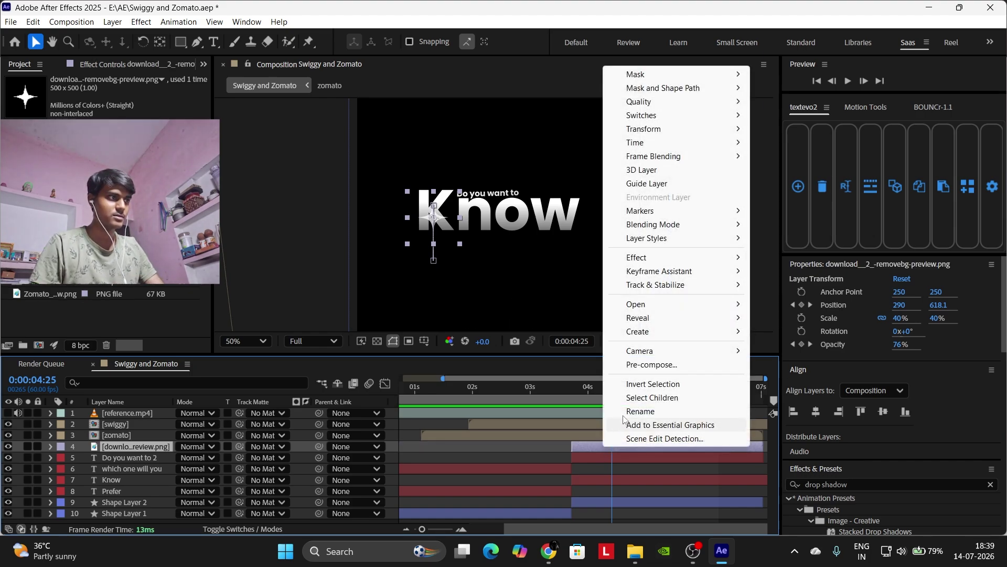
click(651, 366)
click(411, 283)
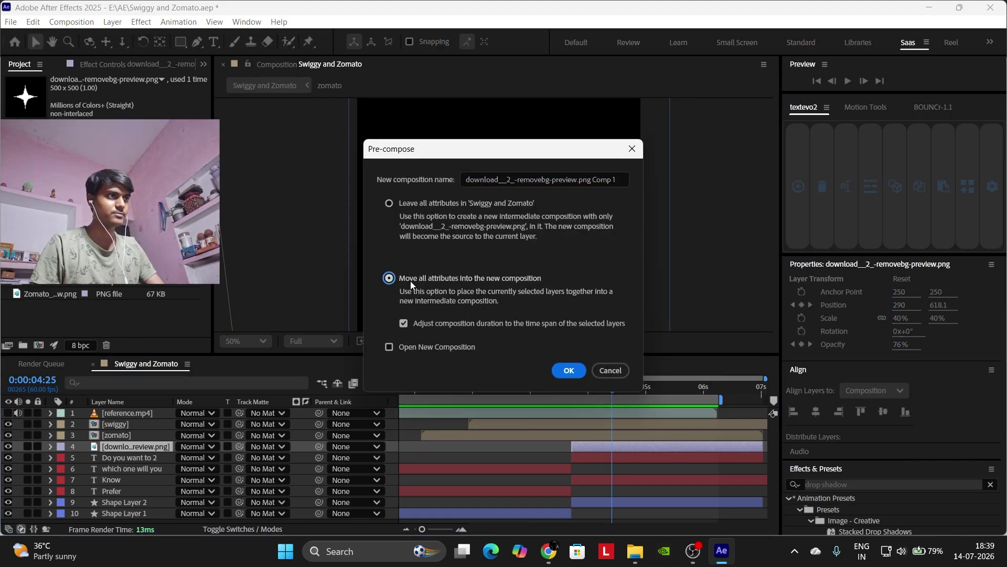
click(608, 180)
text(stars)
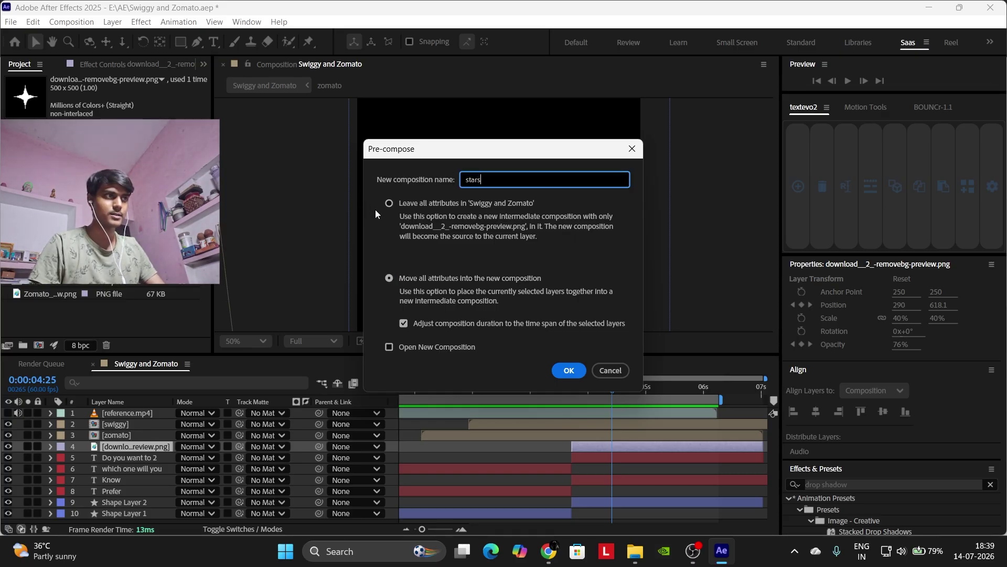
key(Return)
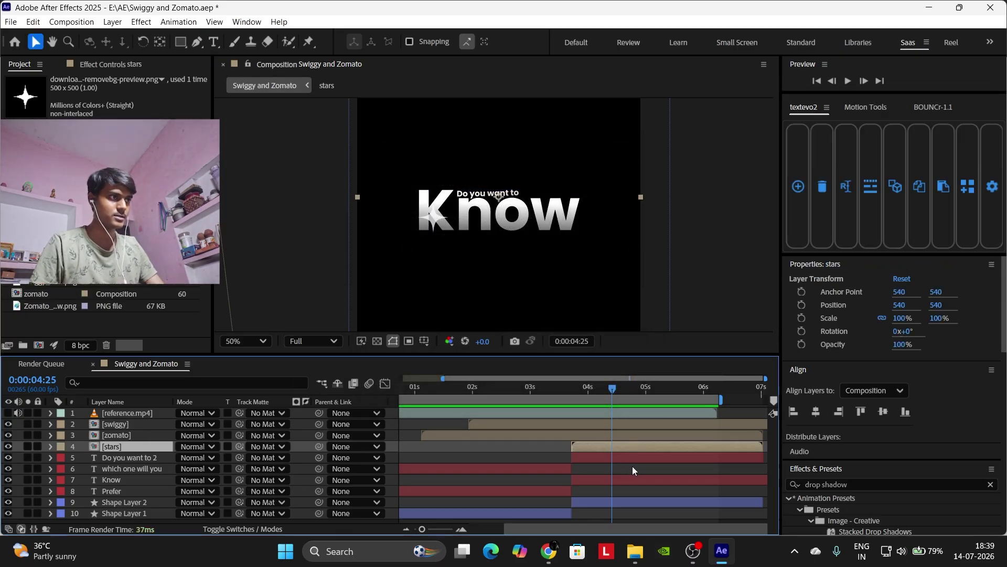
Duplicate the stars precomp, move the copy to about 1022, 708 so its star sits below the w, and scale it to 70%.
key(ctrl+d)
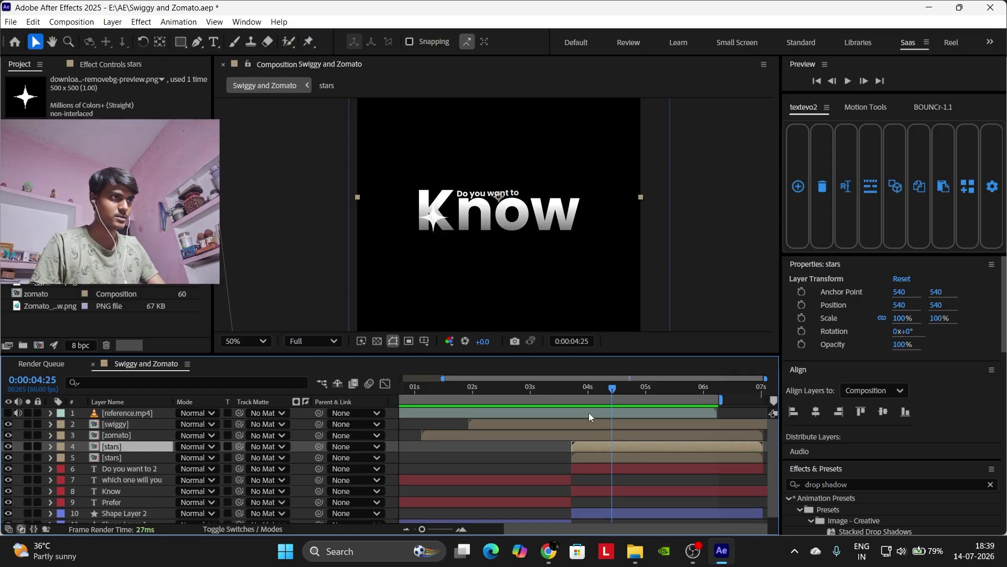
drag(449, 234, 578, 291)
key(s)
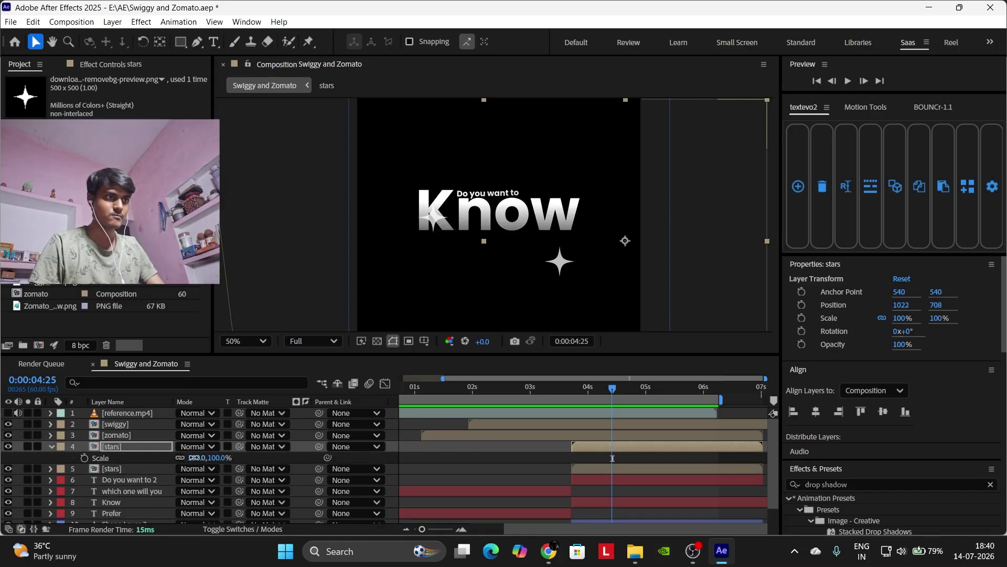
drag(197, 457, 176, 458)
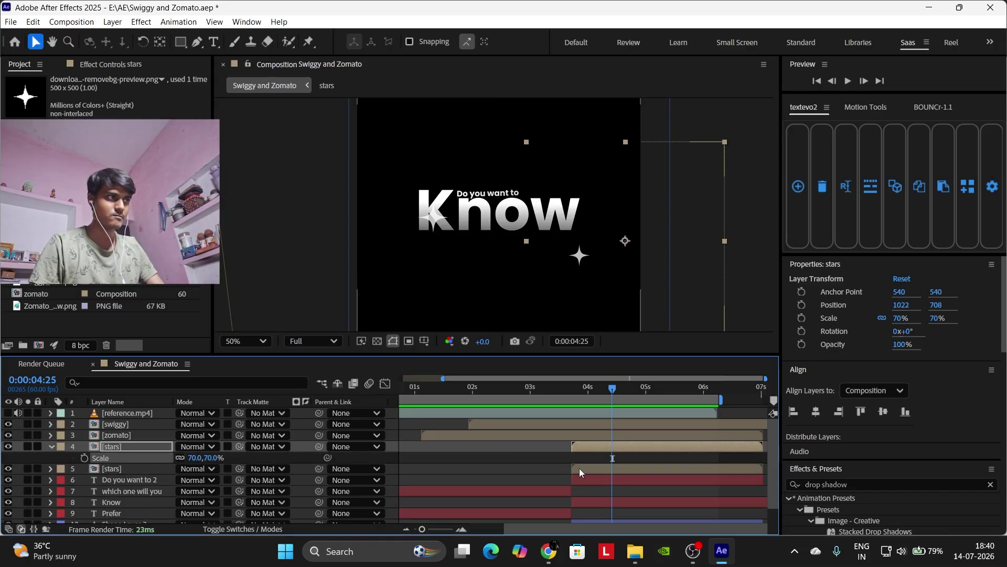
Duplicate the 70% stars layer, move the copy to about 928, 388 so its star sits above Know, and scale it to 84%.
key(ctrl+d)
drag(578, 260, 554, 178)
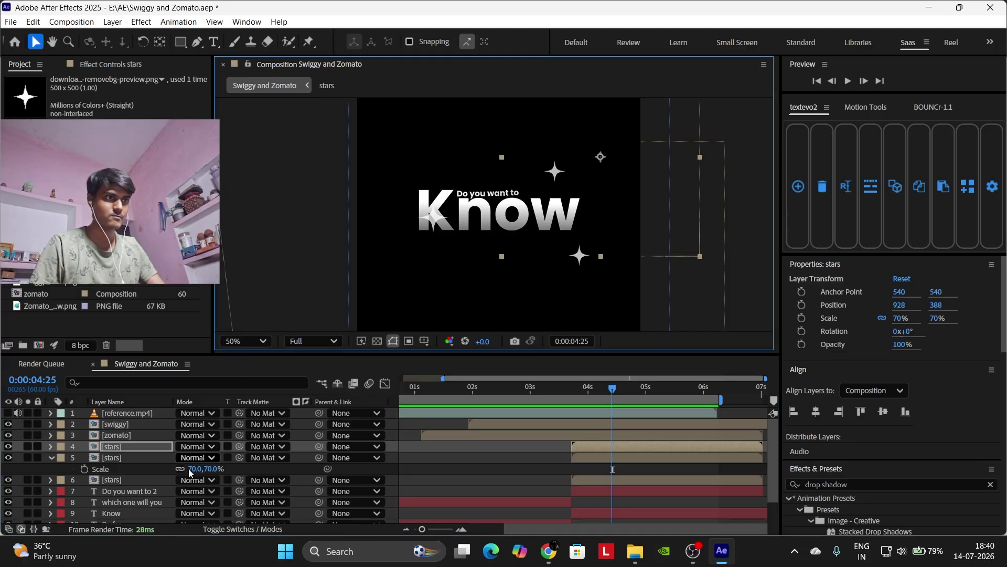
key(s)
drag(196, 457, 206, 458)
Duplicate the 84% stars layer, scale the copy to 68%, and place it at about 454, 242, with its star high above the K.
key(ctrl+d)
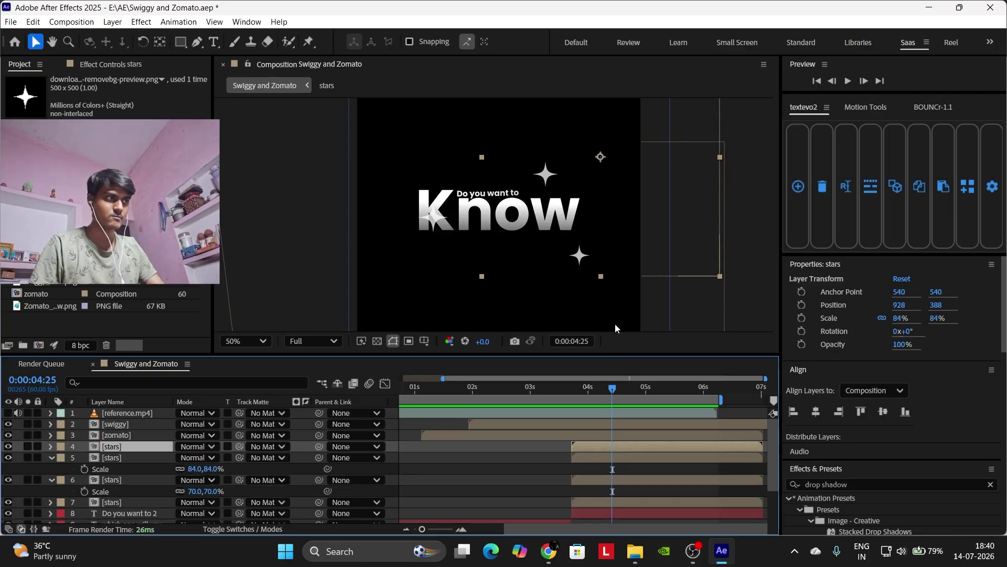
drag(561, 209, 443, 145)
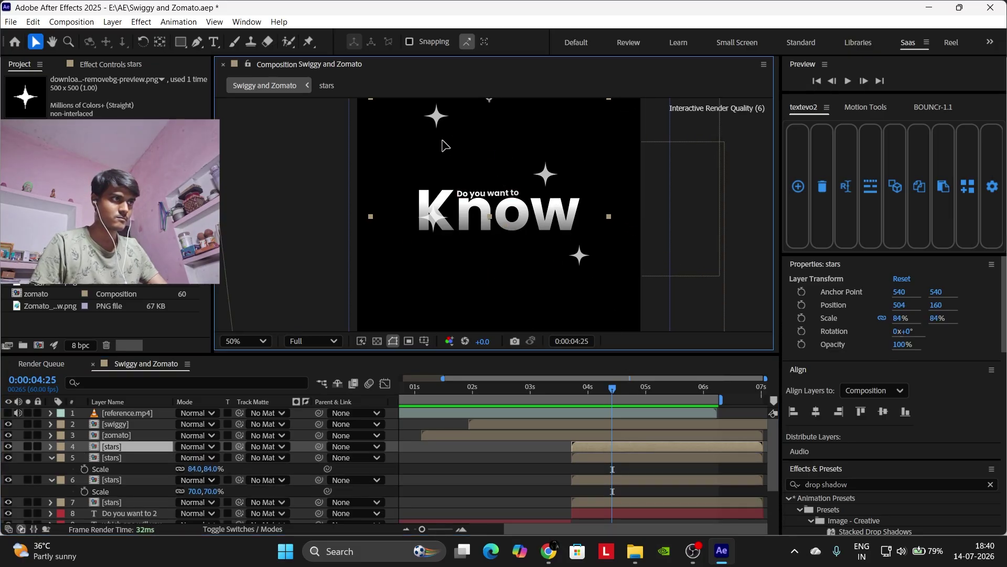
key(s)
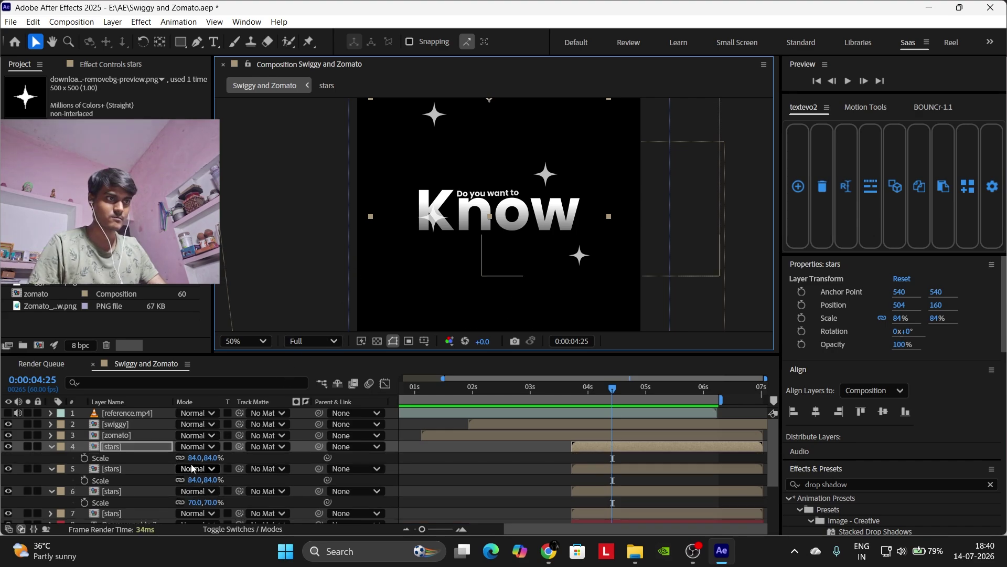
drag(195, 458, 178, 458)
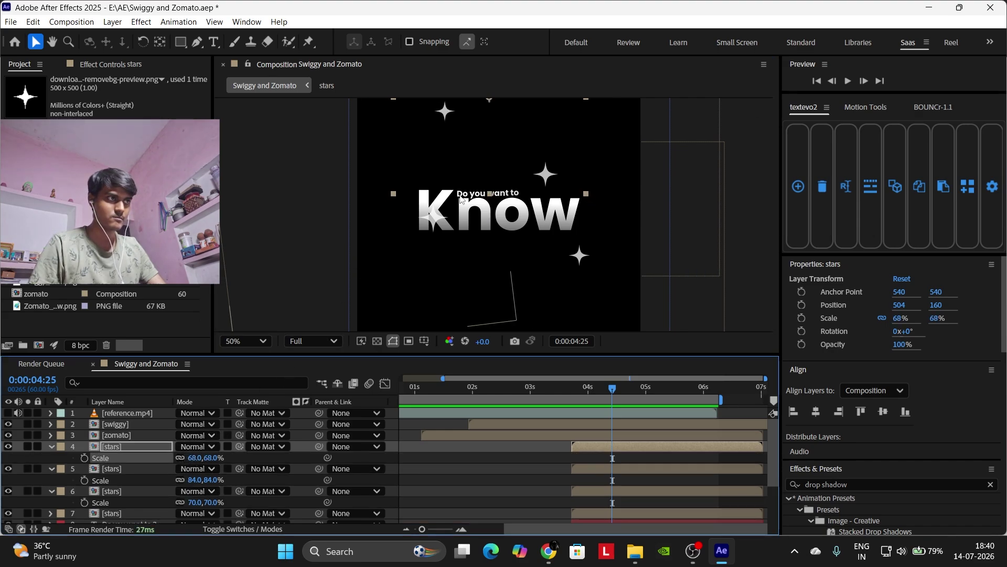
drag(473, 159, 461, 179)
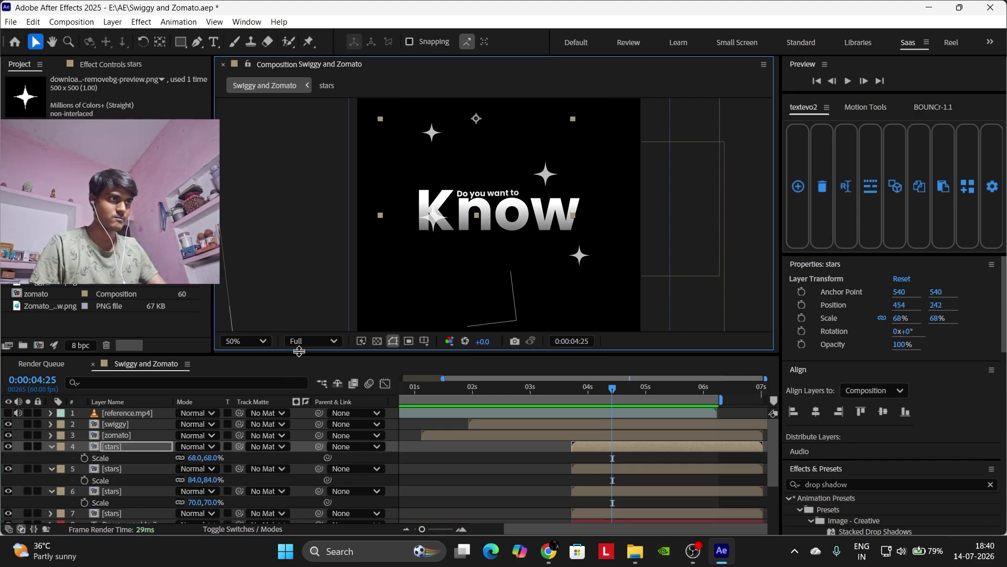
Scale the original stars layer, whose star overlaps the K, to 91%.
click(136, 514)
key(s)
drag(203, 458, 185, 468)
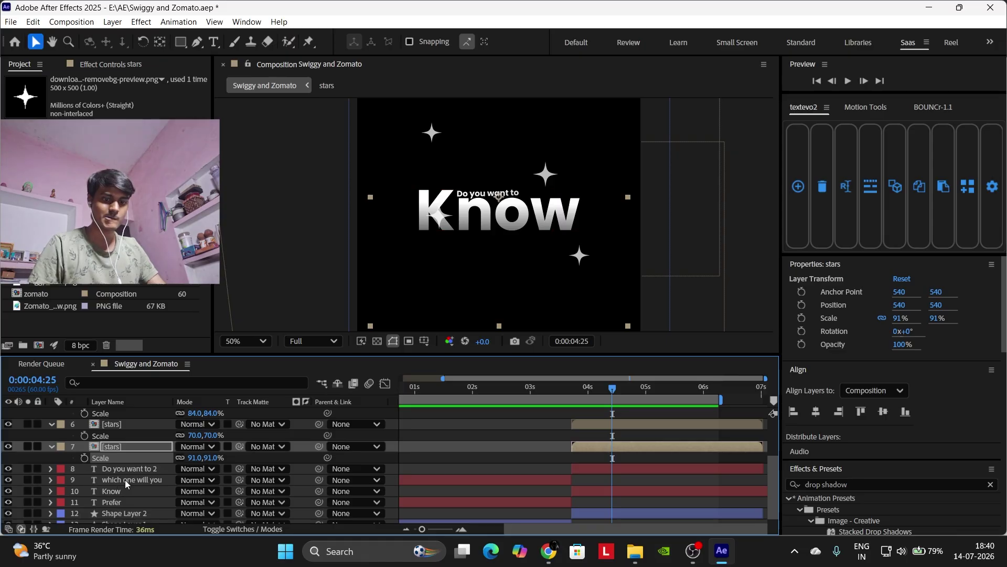
Duplicate the 91% stars layer and move the copy to about 698, 832, so its star sits well below the n of Know.
key(ctrl+d)
drag(462, 221, 499, 300)
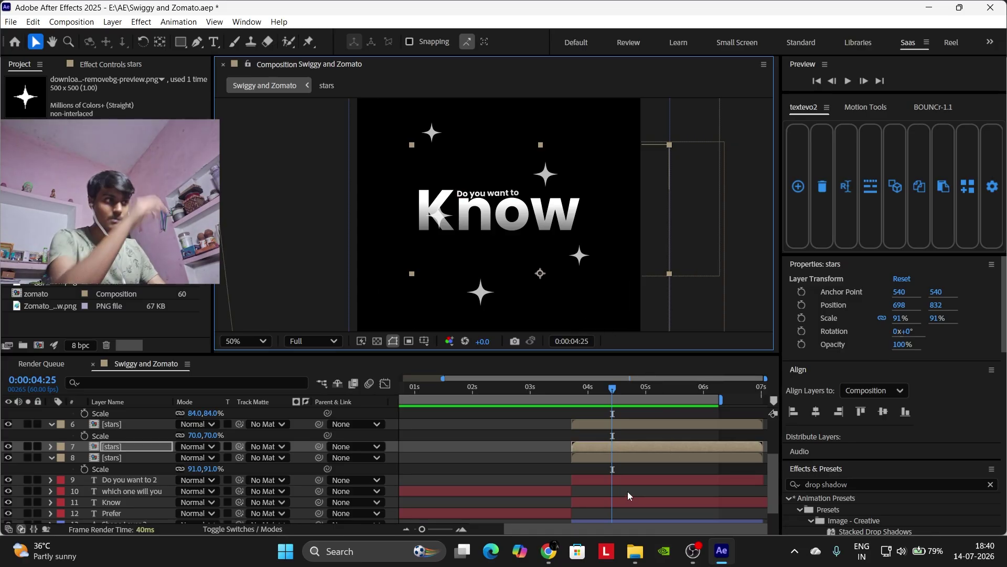
click(520, 446)
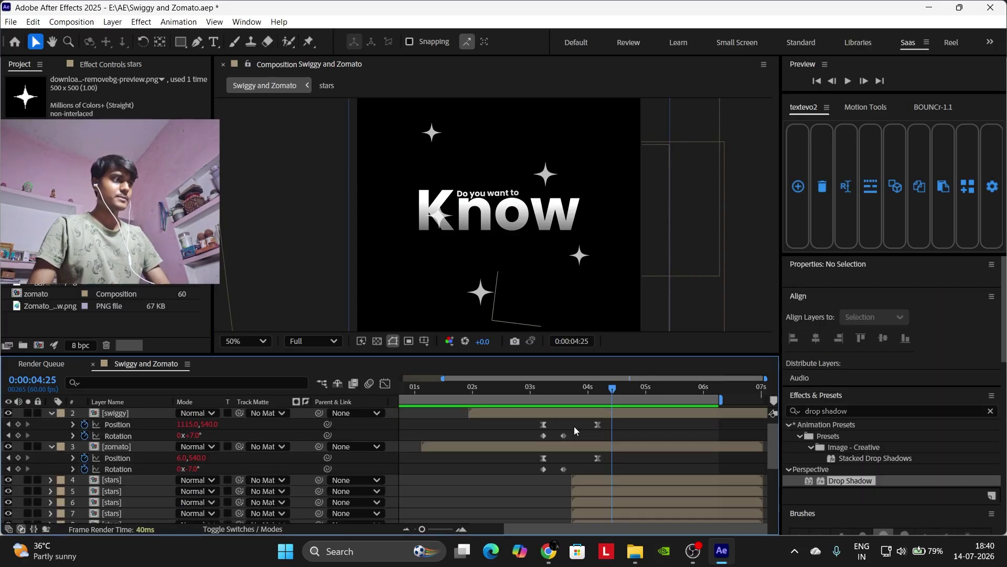
Collapse the layer properties and stagger the five stars layers so their start times spread between about 3:45 and 4:10.
key(s)
mouse_move(590, 390)
mouse_down()
mouse_move(501, 381)
mouse_move(653, 387)
mouse_move(604, 400)
mouse_up()
drag(590, 436, 613, 481)
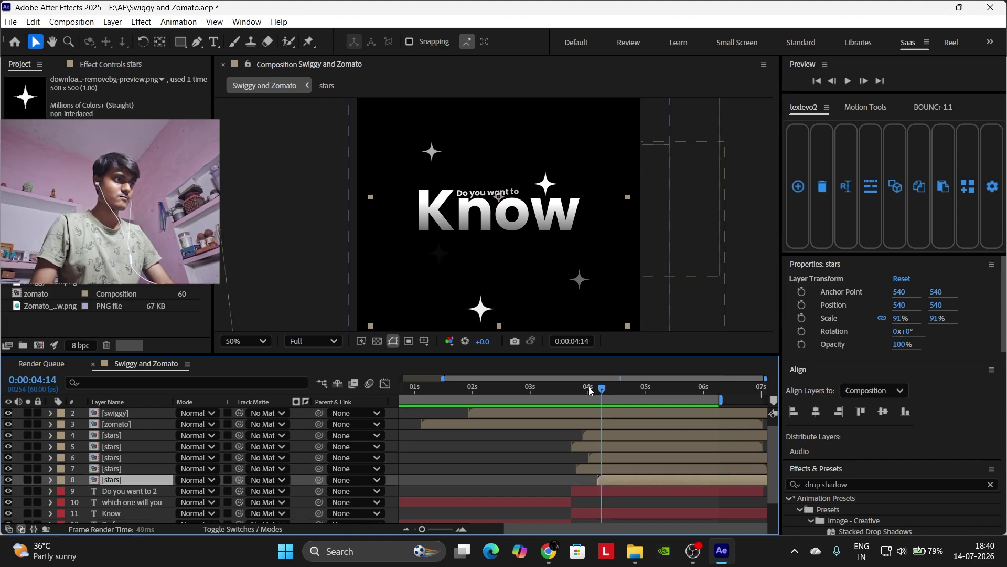
drag(589, 386, 651, 393)
click(437, 444)
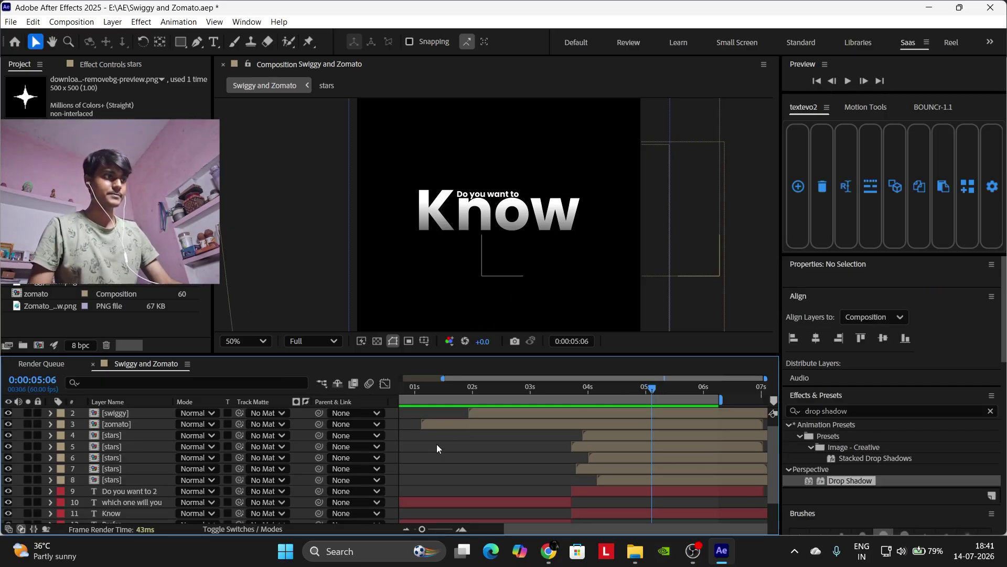
scroll(454, 442, up, 1)
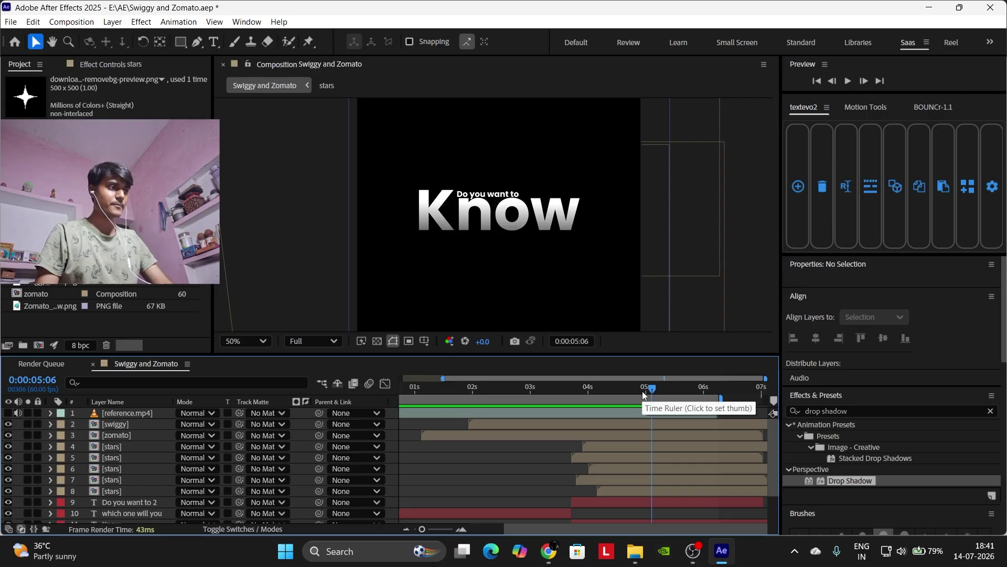
Trim the swiggy and zomato layers to end at 0:00:04:16, once both logos have left the frame.
drag(642, 391, 603, 399)
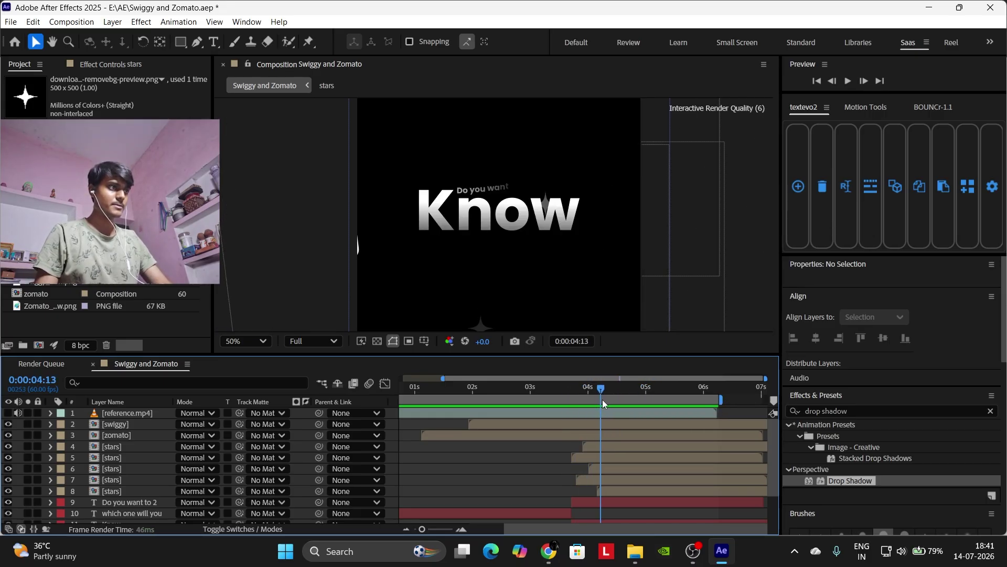
click(615, 434)
shift+click(616, 424)
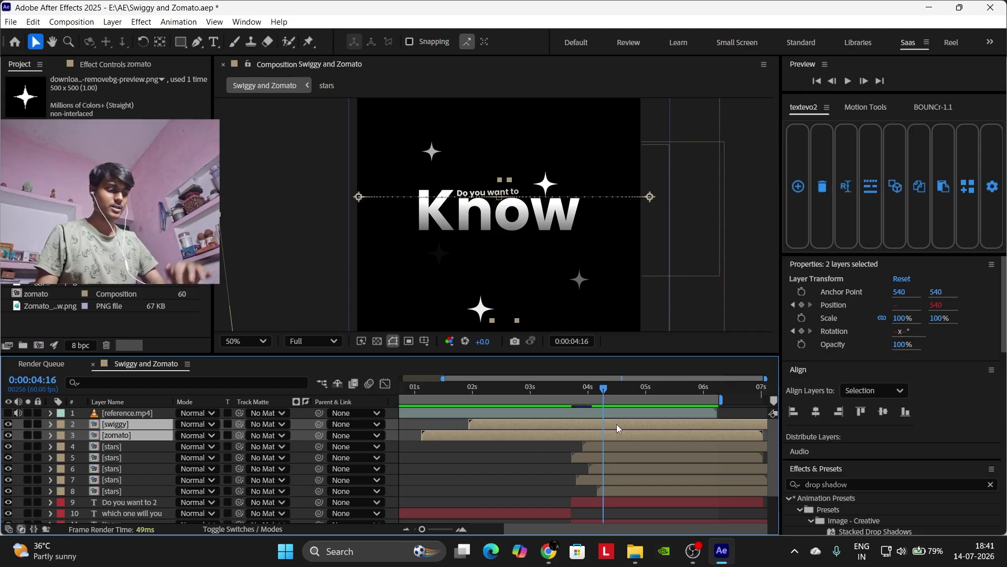
Add the orange delivery scooter PNG to the composition as a layer between reference.mp4 and swiggy.
click(637, 413)
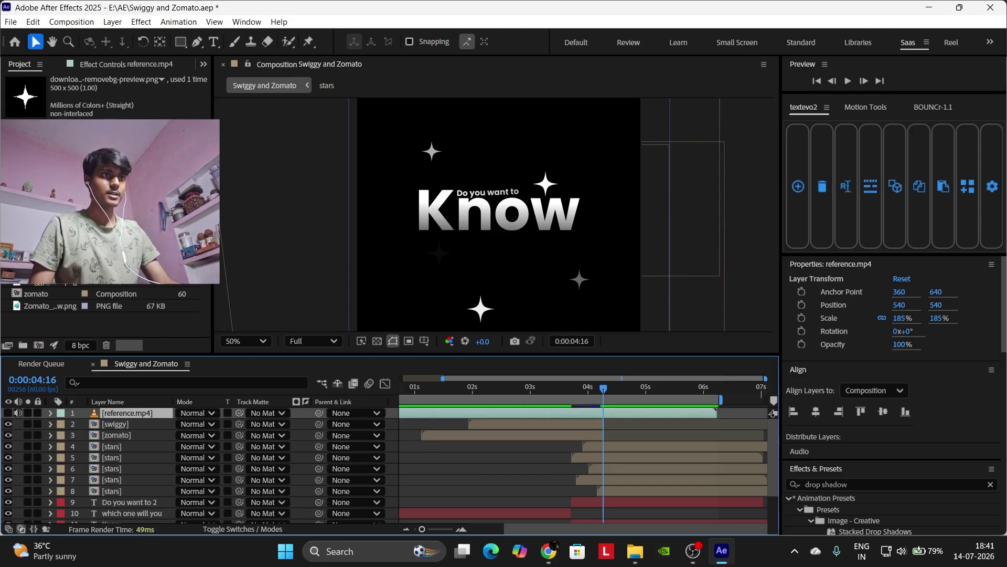
click(58, 226)
click(58, 237)
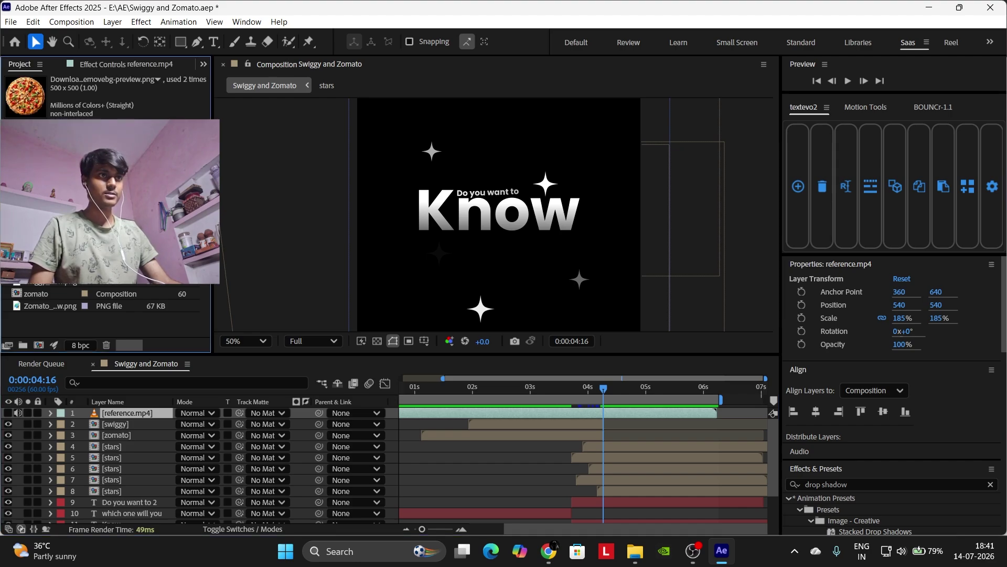
click(58, 250)
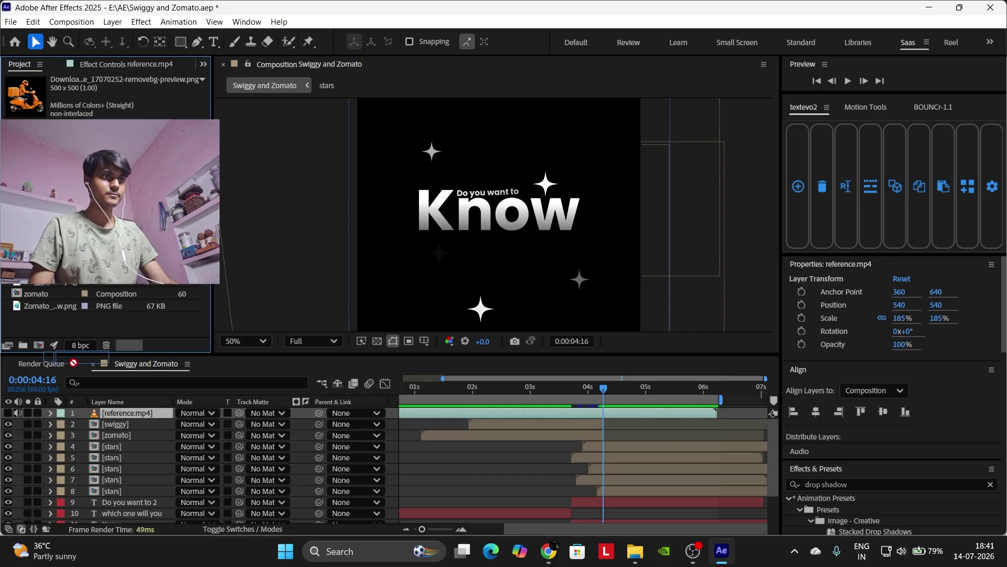
drag(74, 362, 119, 418)
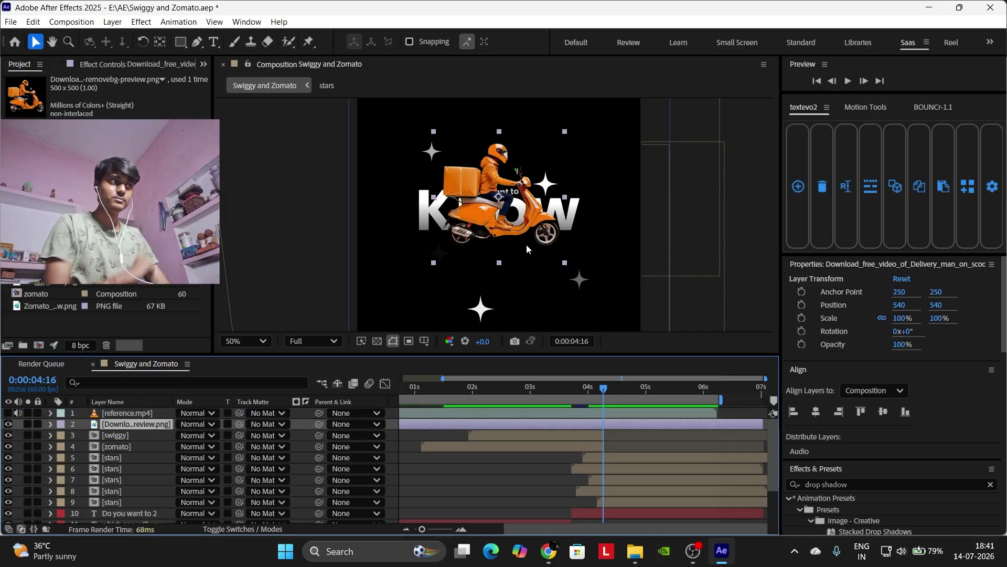
Align the scooter layer to the bottom edge of the composition.
scroll(527, 247, up, 3)
scroll(588, 303, down, 3)
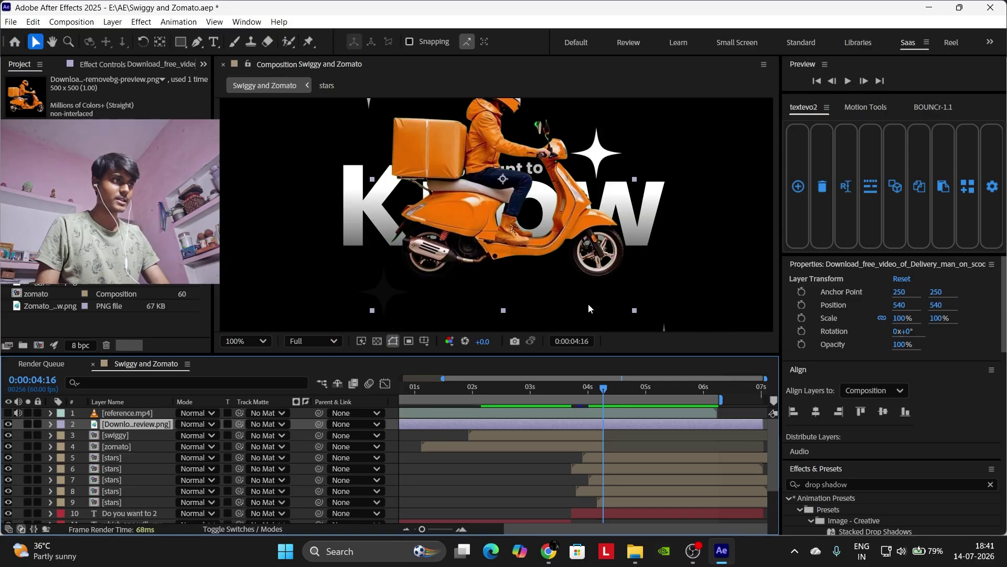
scroll(576, 282, up, 2)
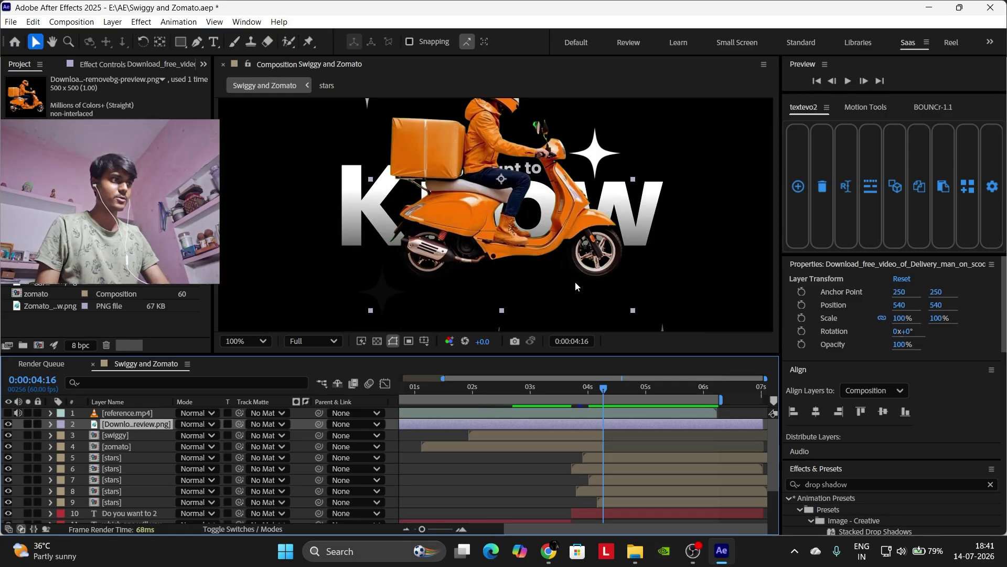
scroll(575, 281, down, 2)
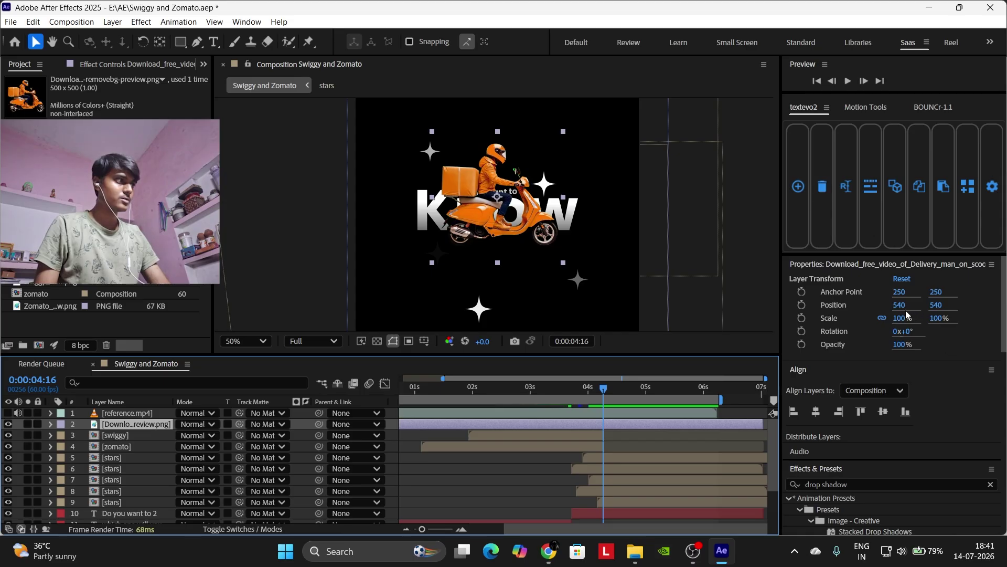
drag(940, 306, 997, 295)
click(905, 412)
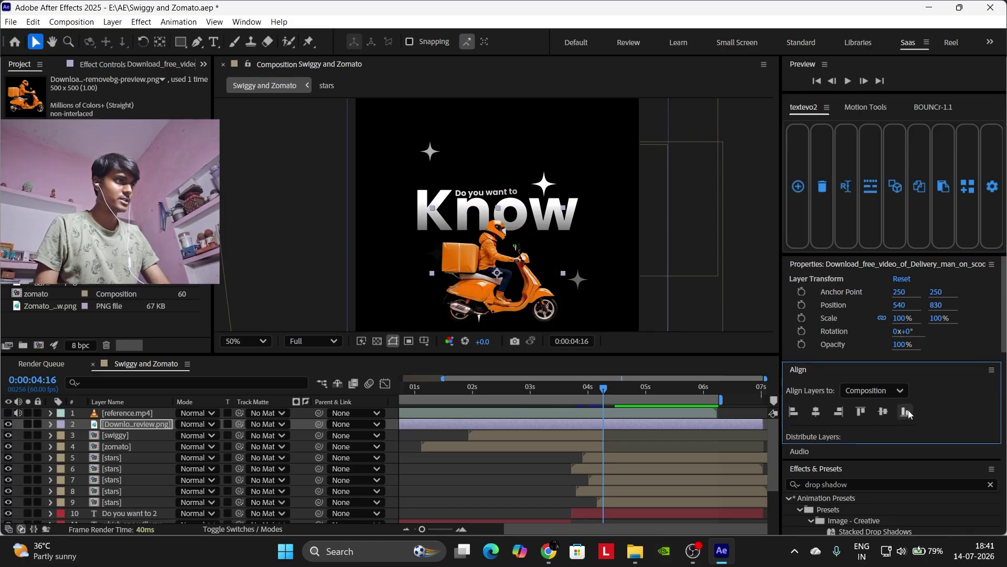
Scale the scooter layer to 180% and set its vertical position to 729, near the bottom of the composition.
scroll(621, 302, down, 2)
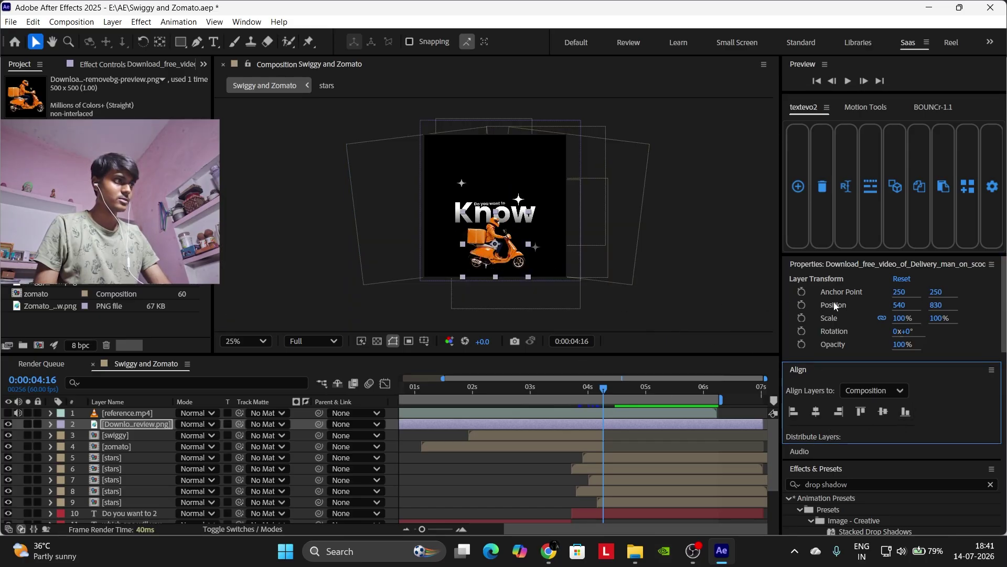
drag(936, 320, 977, 305)
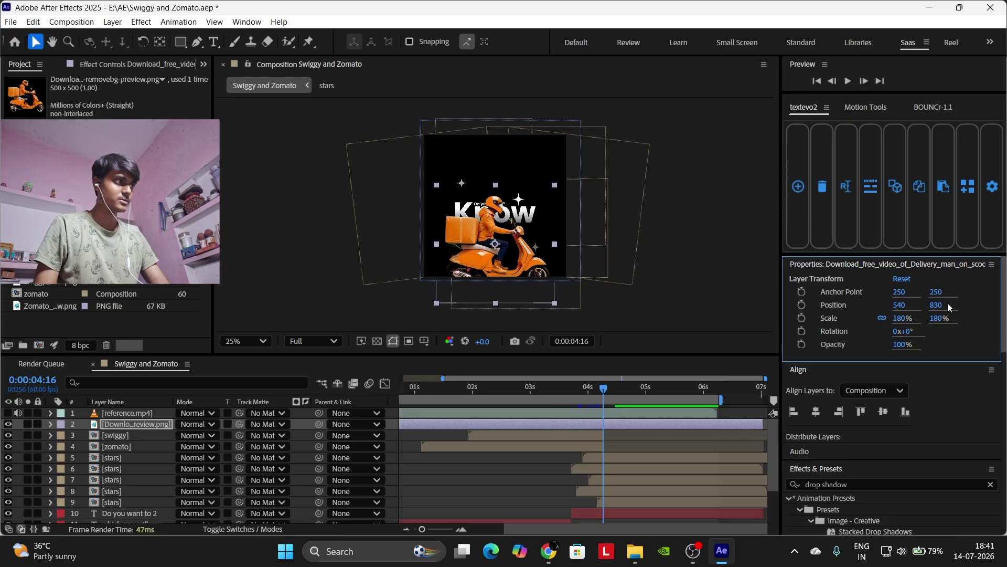
click(908, 412)
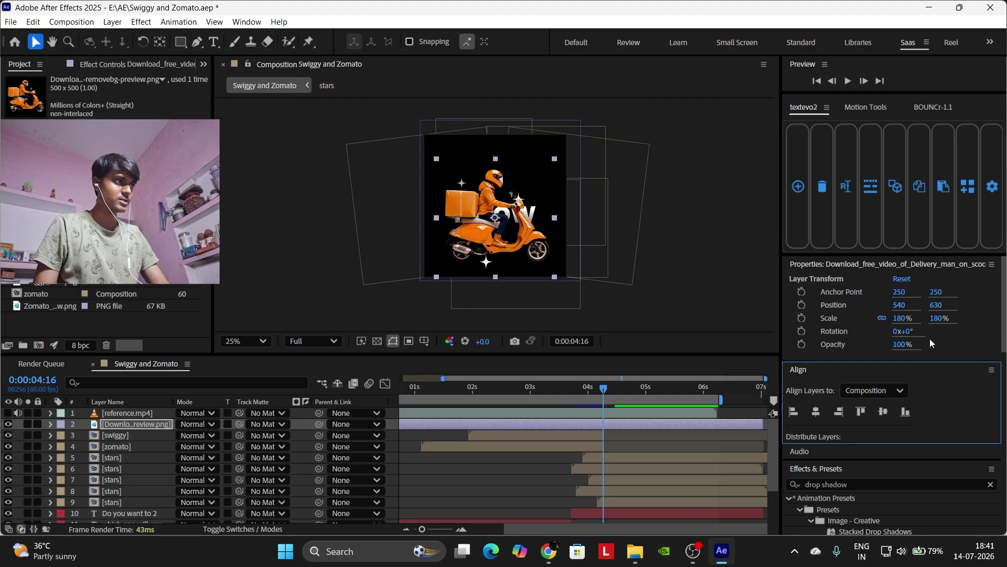
drag(934, 307, 1003, 298)
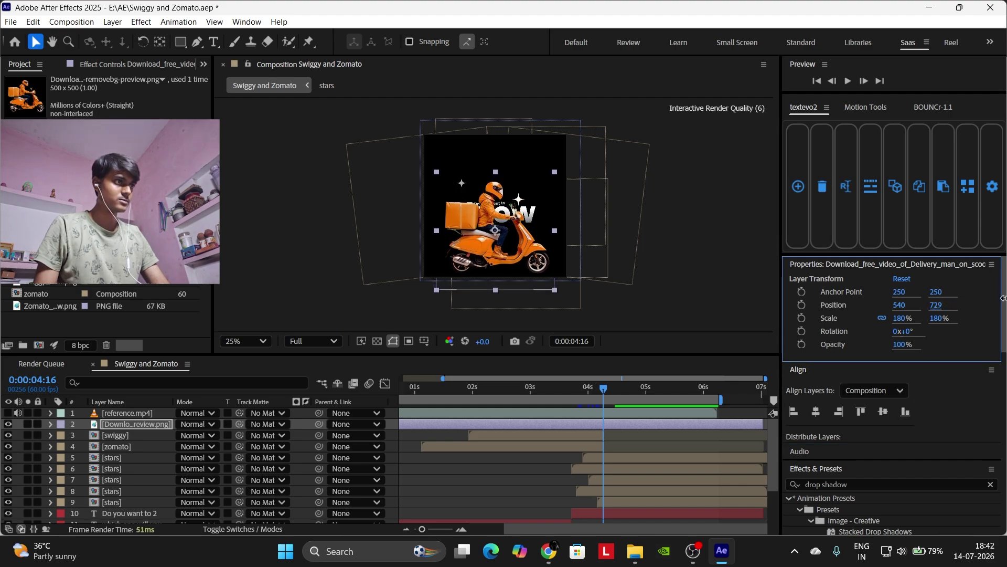
key(period)
key(period)
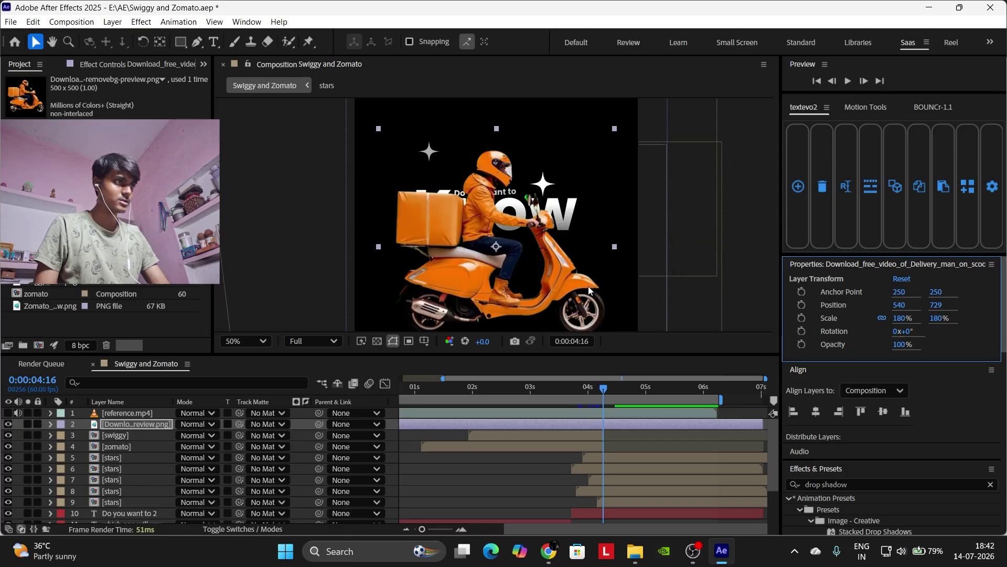
Set the scooter layer's Anchor Point Y to 235 and its Position X to 360, resting the wheels on the frame's bottom edge.
drag(600, 261, 595, 229)
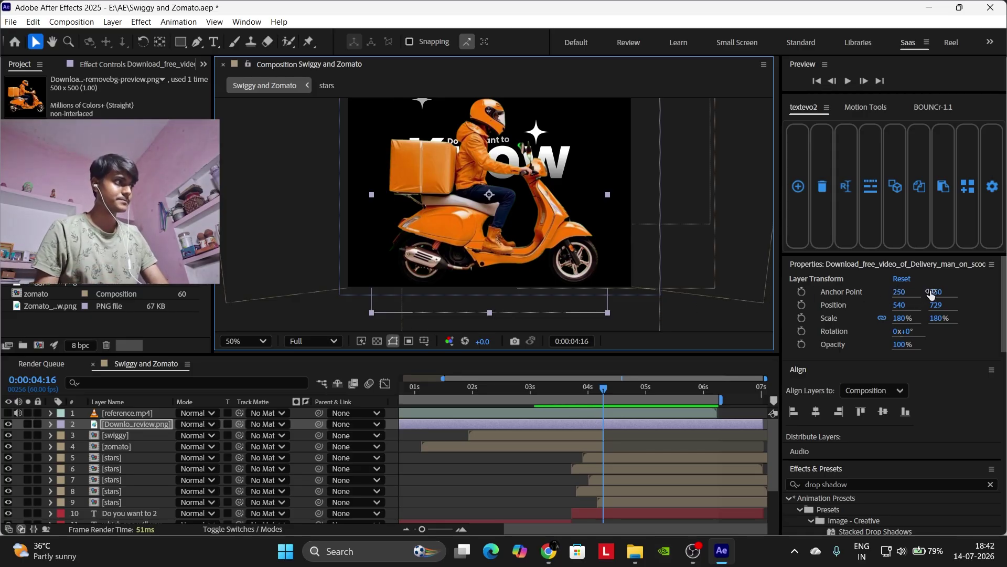
drag(931, 294, 791, 324)
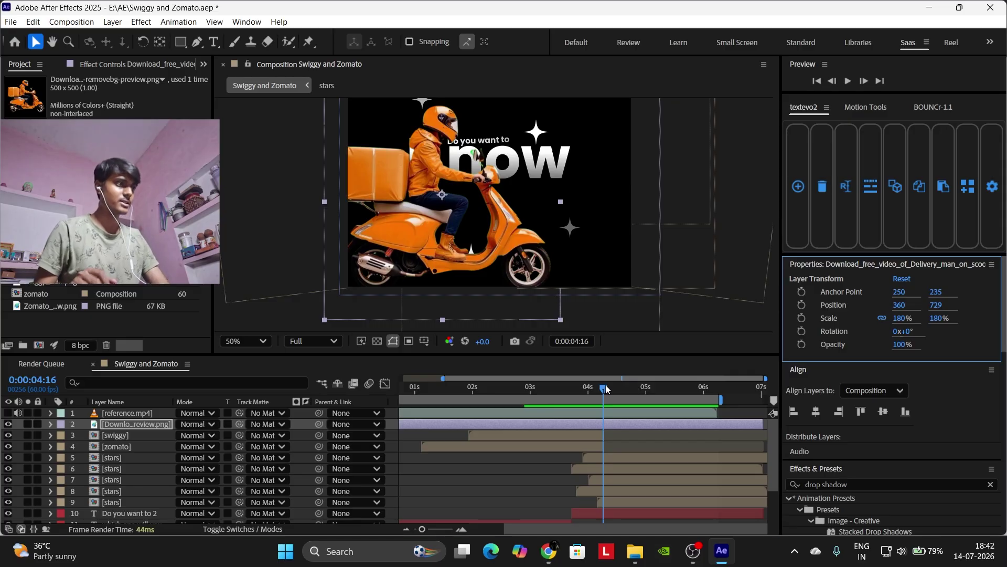
Trim the scooter layer to start at 0:00:04:49 and add a Position keyframe there.
drag(606, 388, 637, 379)
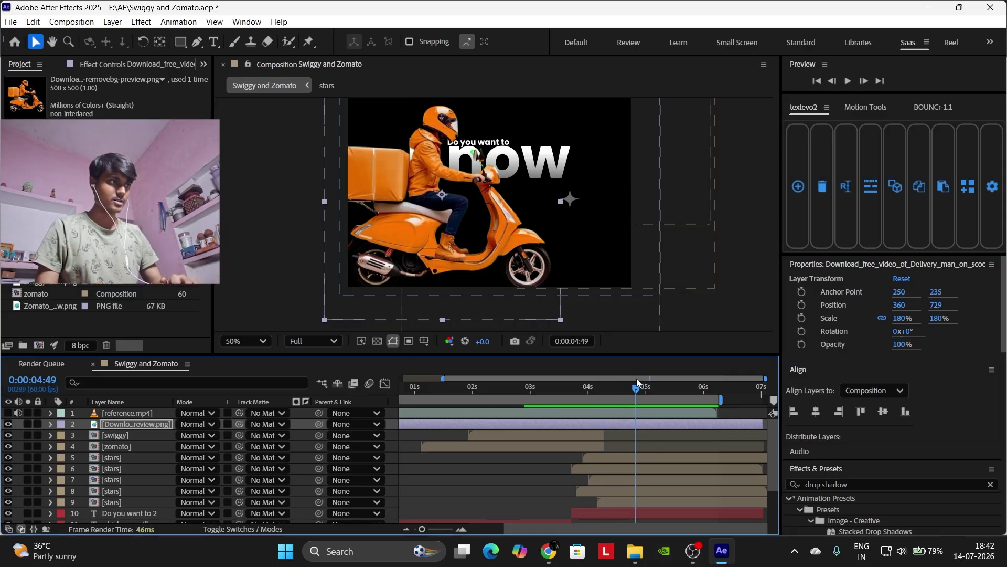
key(alt+bracketleft)
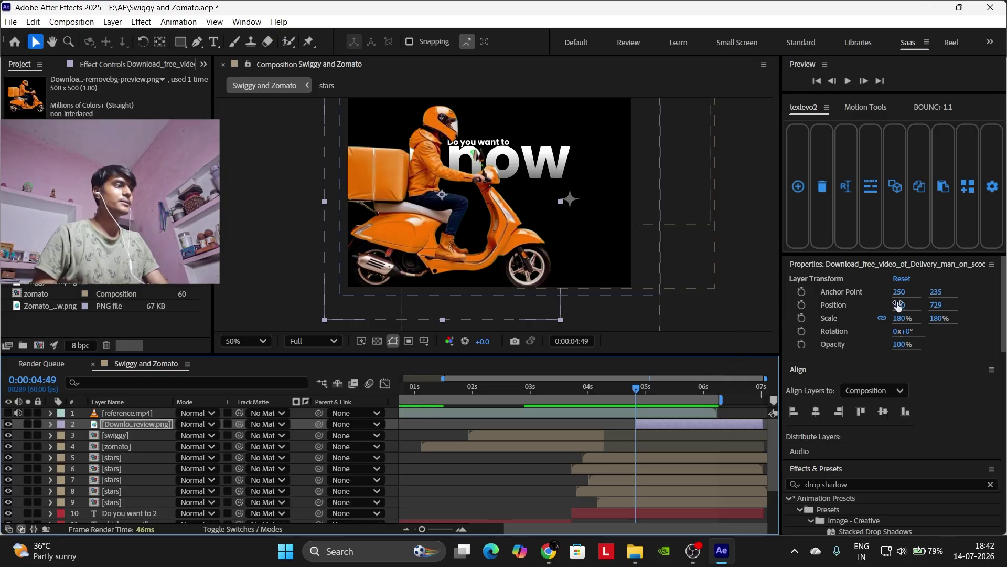
click(802, 305)
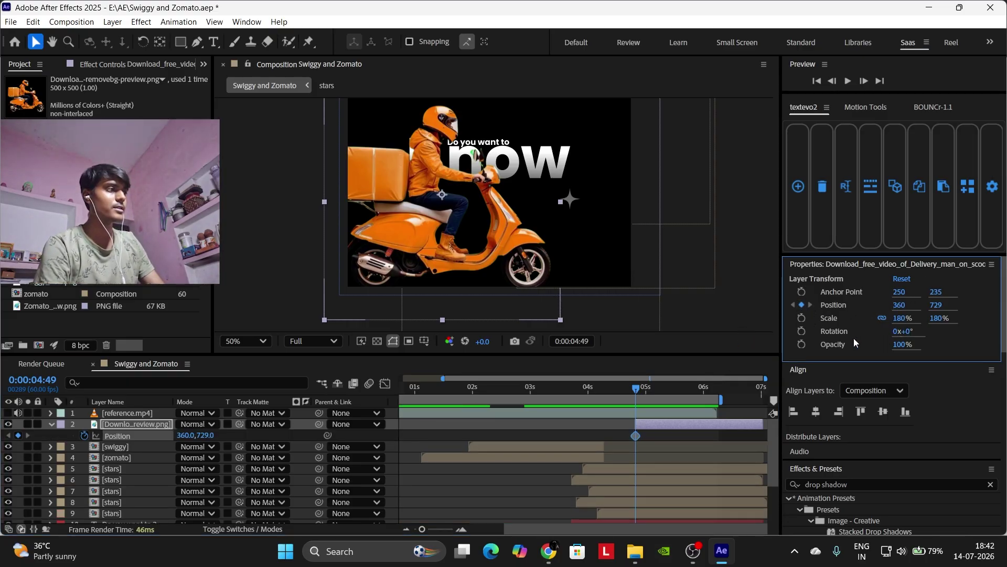
Rotate the scooter layer to -2° and set its first Position keyframe to -440, 729, outside the frame's left side.
mouse_move(911, 334)
mouse_down()
mouse_move(902, 333)
mouse_move(920, 334)
mouse_up()
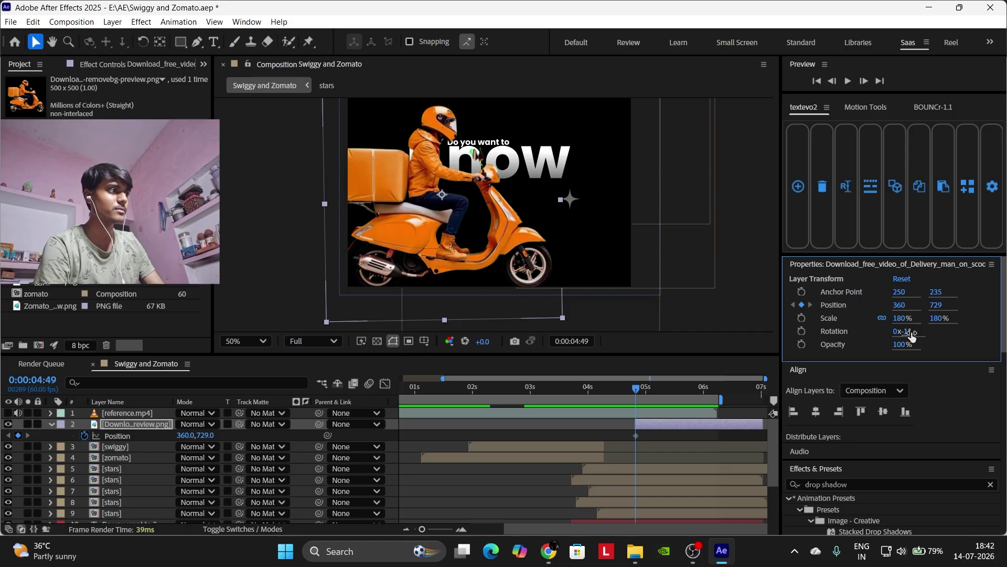
text(-2)
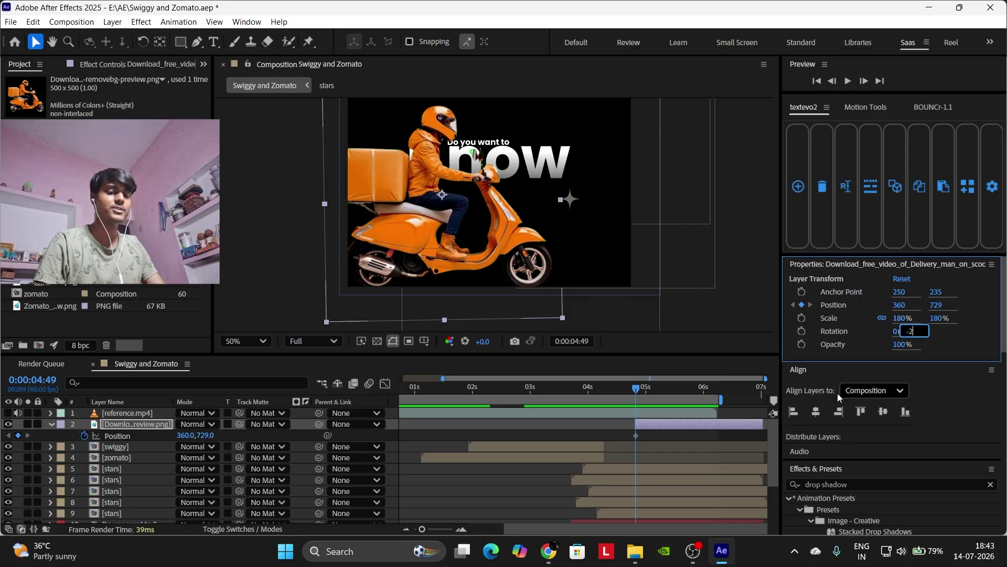
click(700, 439)
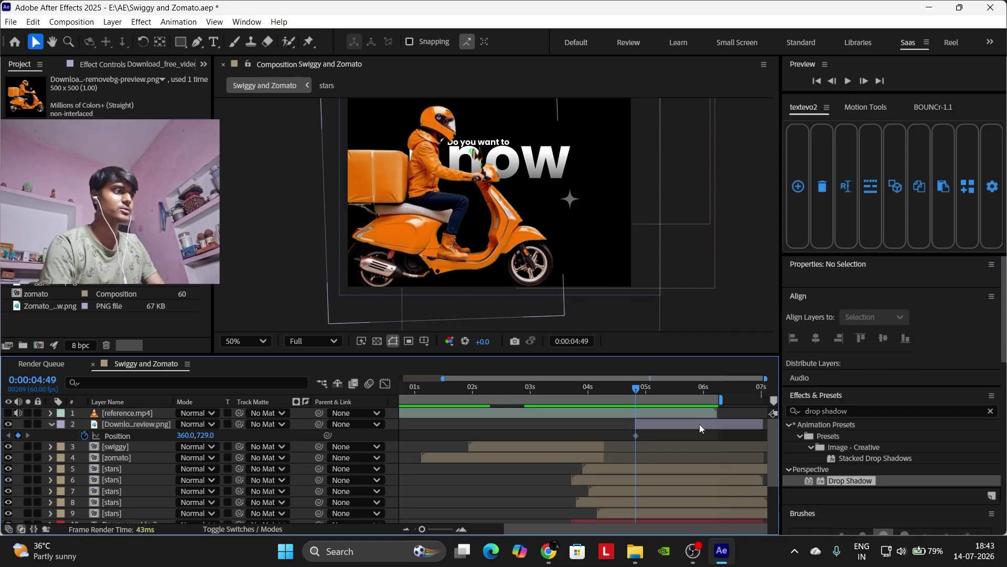
click(700, 424)
drag(896, 308, 434, 368)
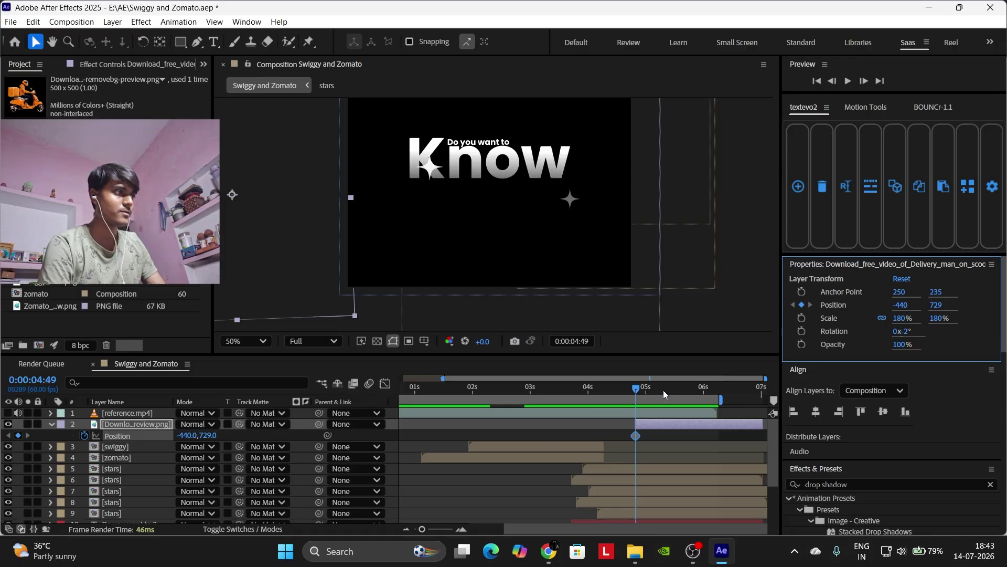
Add a second Position keyframe at 0:00:05:30 with the scooter at 1541, 729, past the frame's right side.
drag(663, 390, 716, 389)
drag(423, 529, 447, 529)
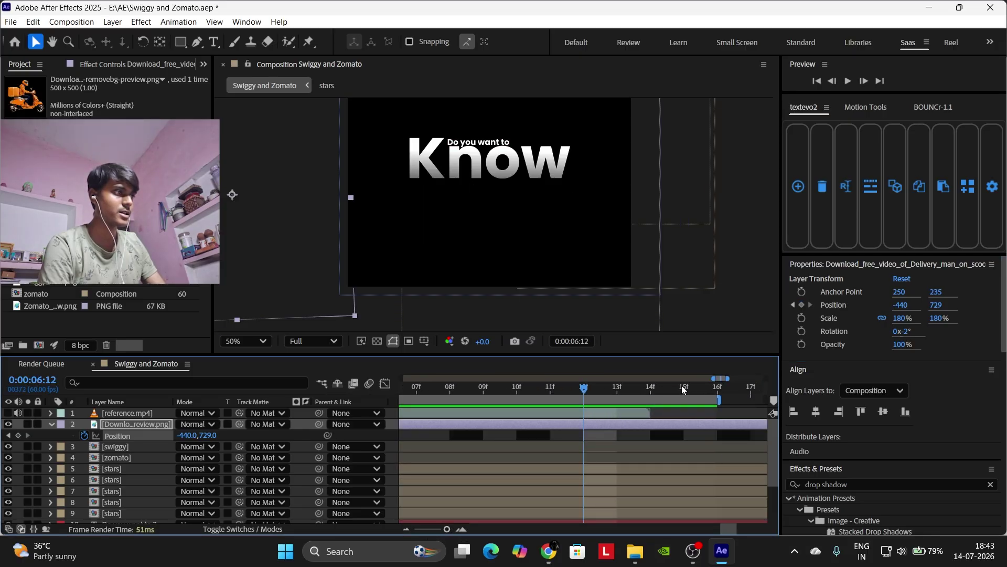
drag(683, 388, 650, 388)
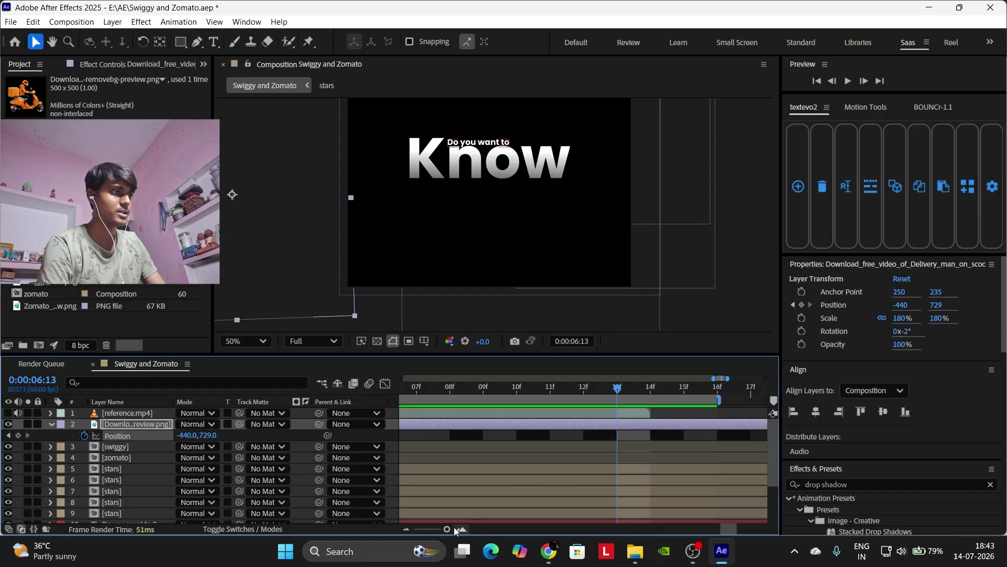
drag(447, 529, 439, 529)
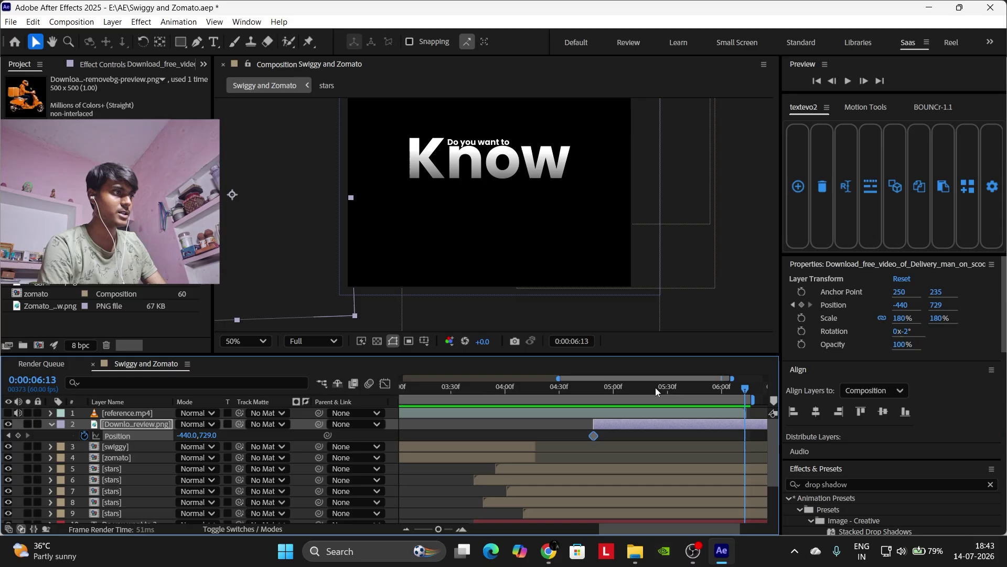
click(662, 389)
drag(663, 390, 669, 388)
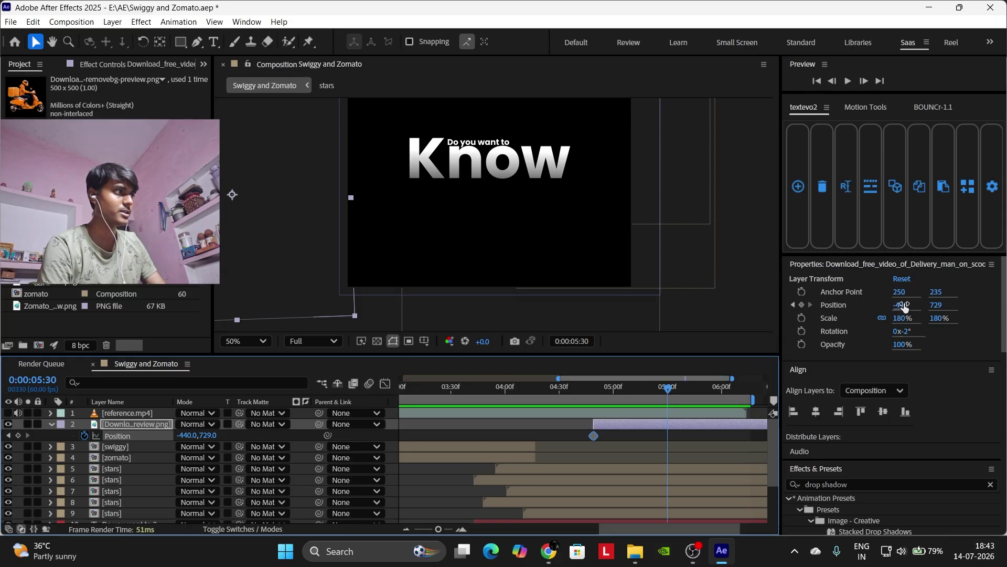
drag(904, 307, 906, 223)
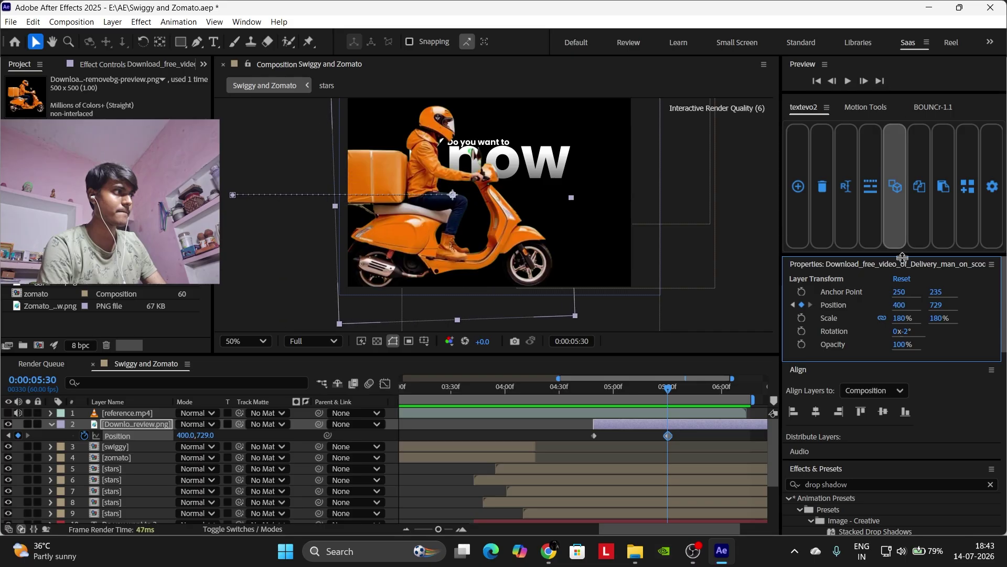
drag(903, 257, 902, 144)
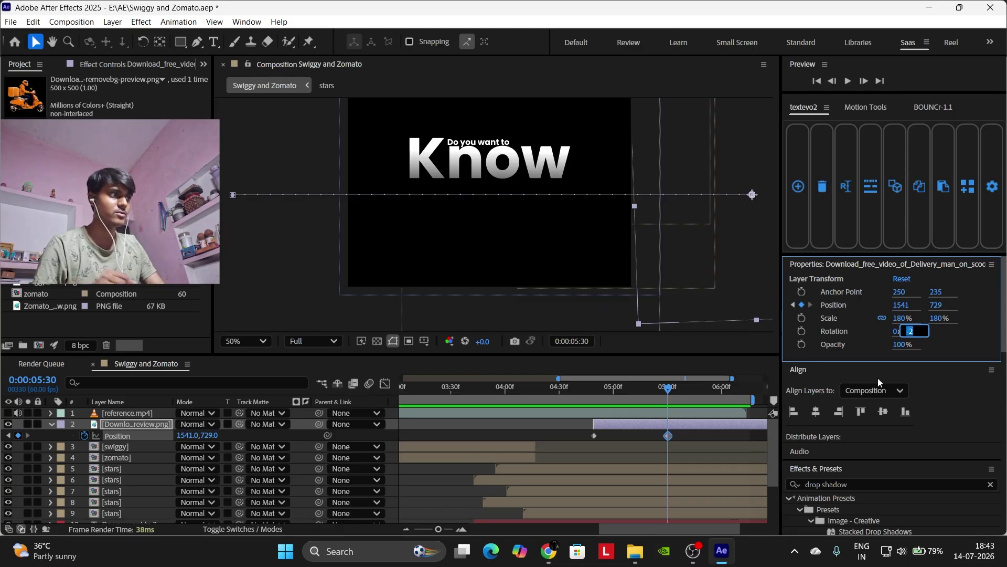
Fit the whole composition in the viewer and scrub through the scooter's ride between its two Position keyframes to check the motion.
click(708, 440)
click(696, 426)
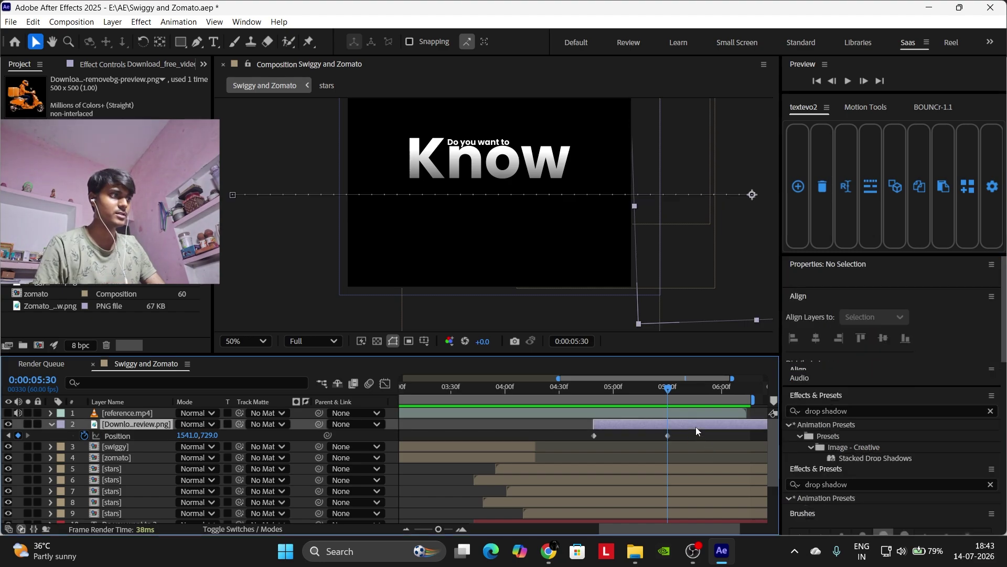
drag(679, 395, 593, 395)
click(603, 446)
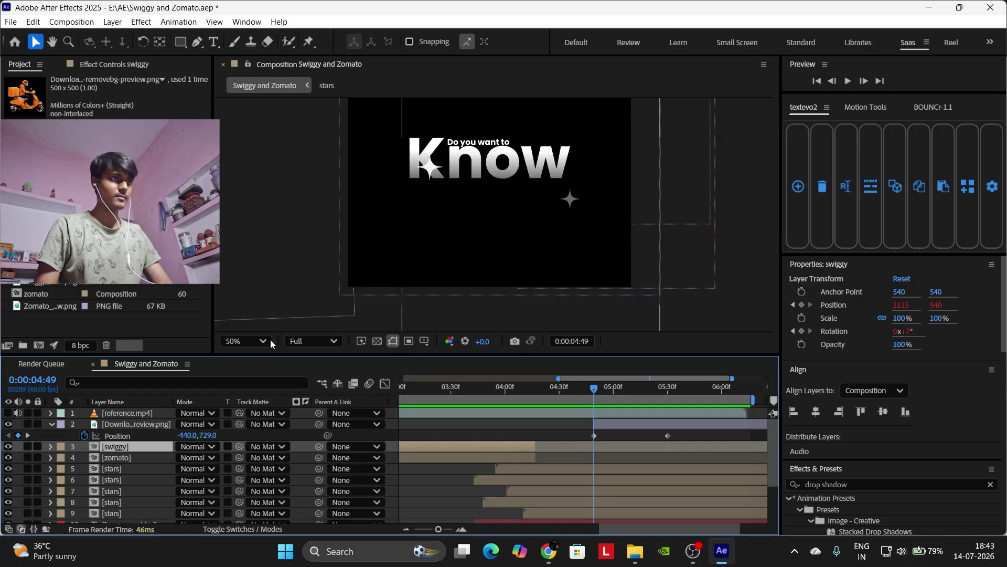
click(257, 341)
click(255, 95)
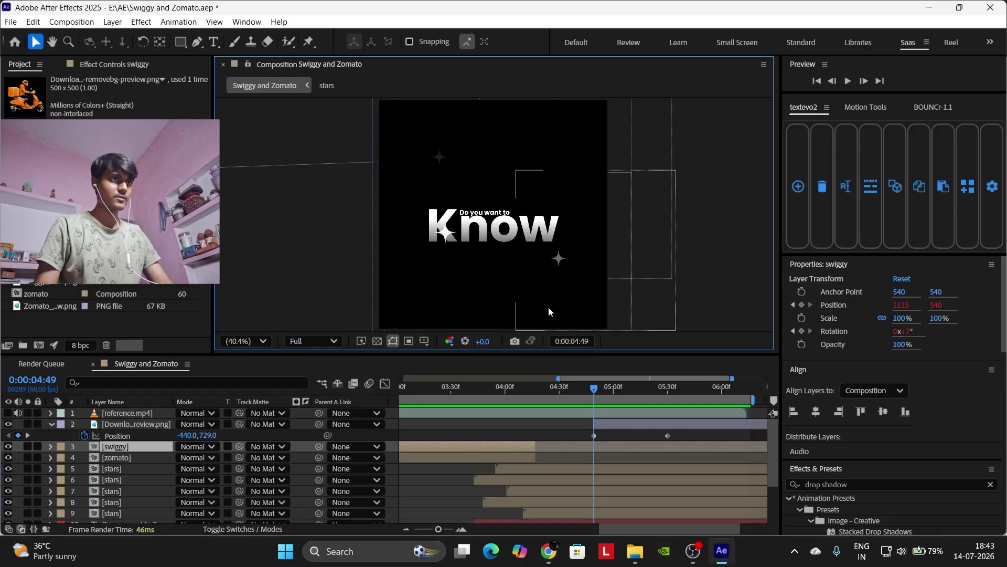
drag(601, 392, 634, 386)
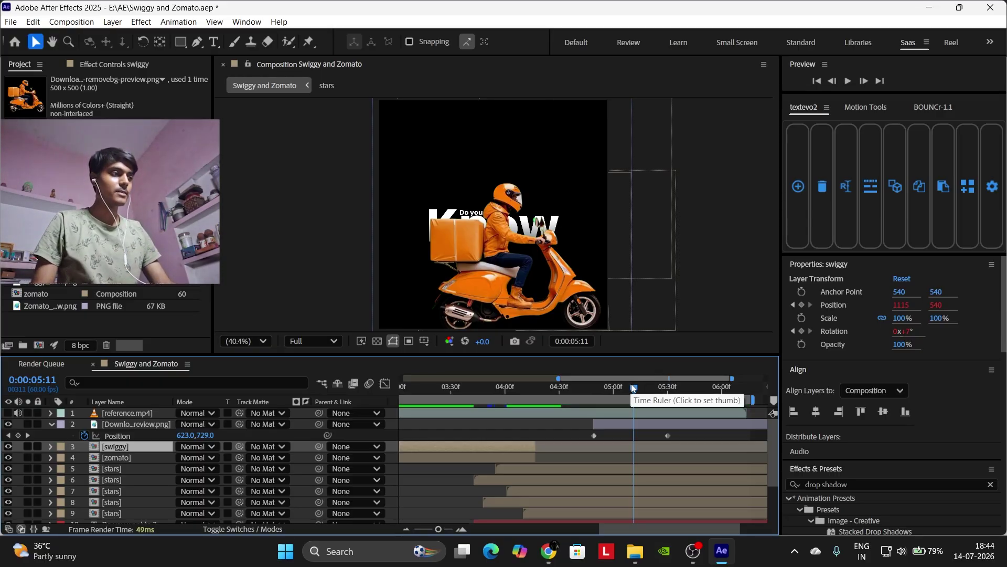
drag(634, 388, 663, 386)
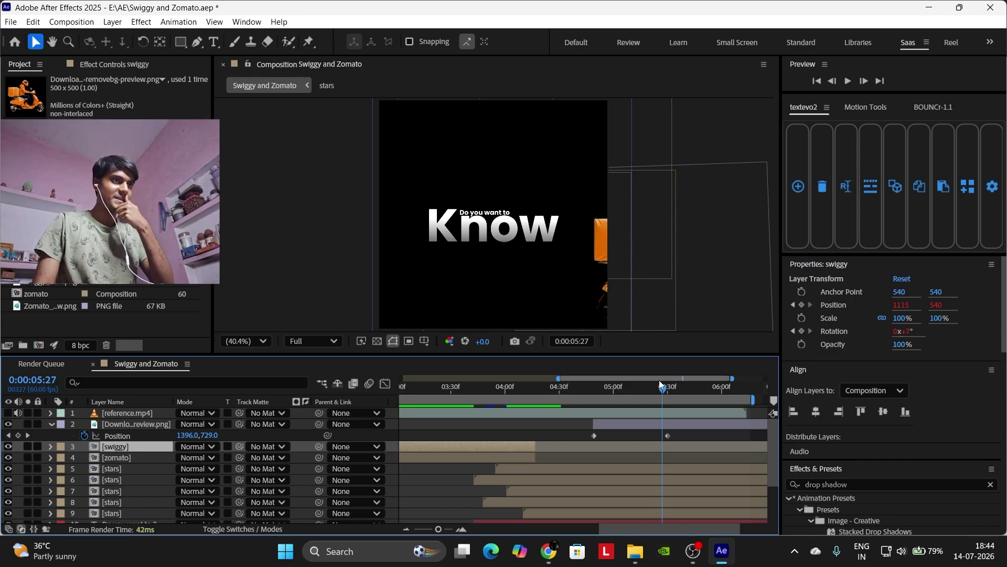
click(568, 437)
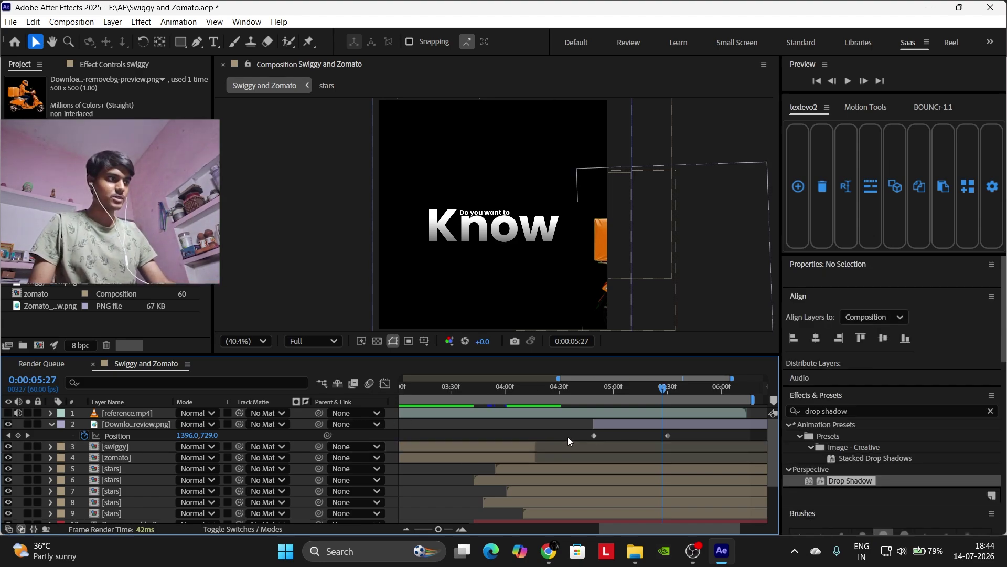
key(u)
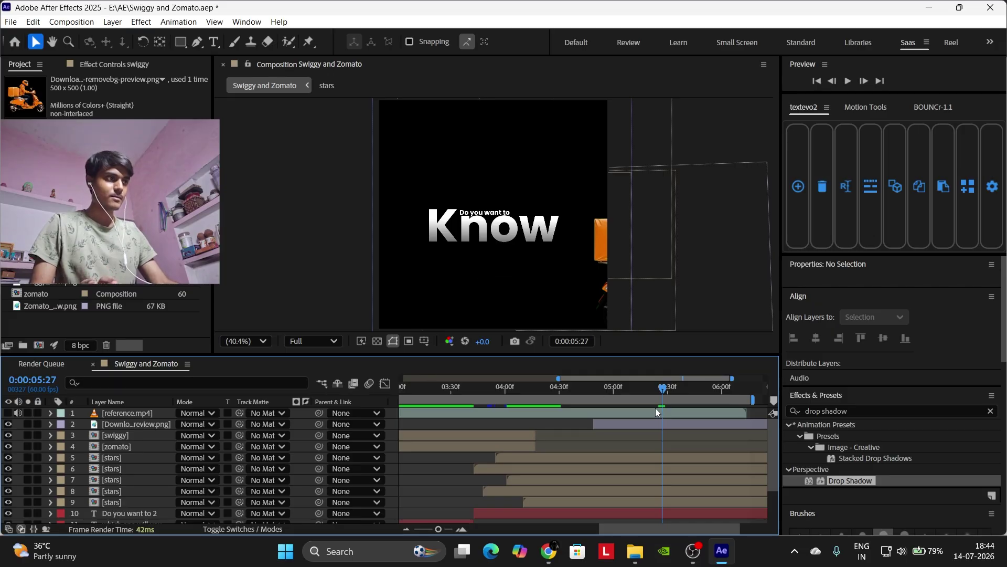
mouse_move(665, 387)
mouse_down()
mouse_move(682, 387)
mouse_move(621, 387)
mouse_move(649, 379)
mouse_up()
drag(572, 391, 590, 388)
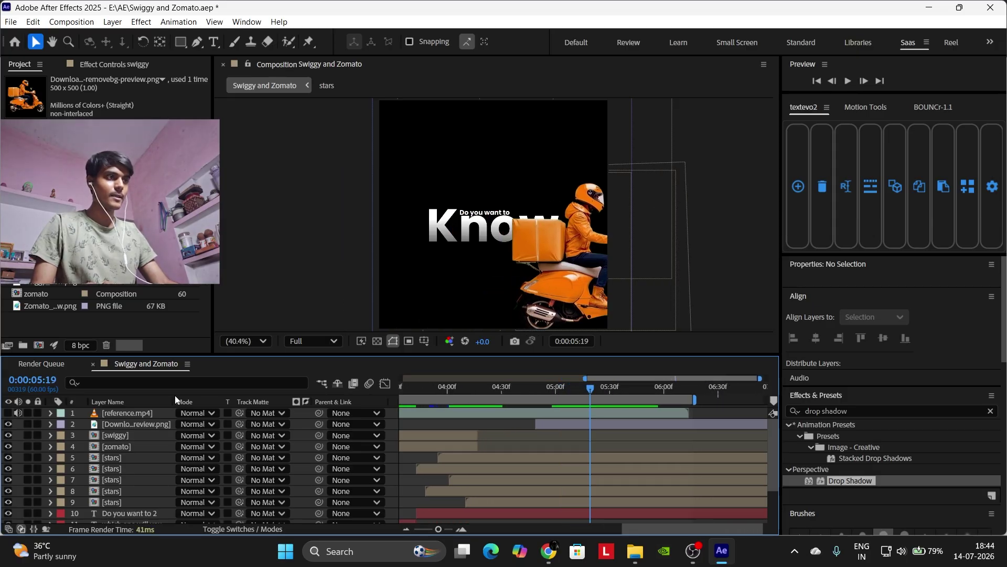
click(214, 42)
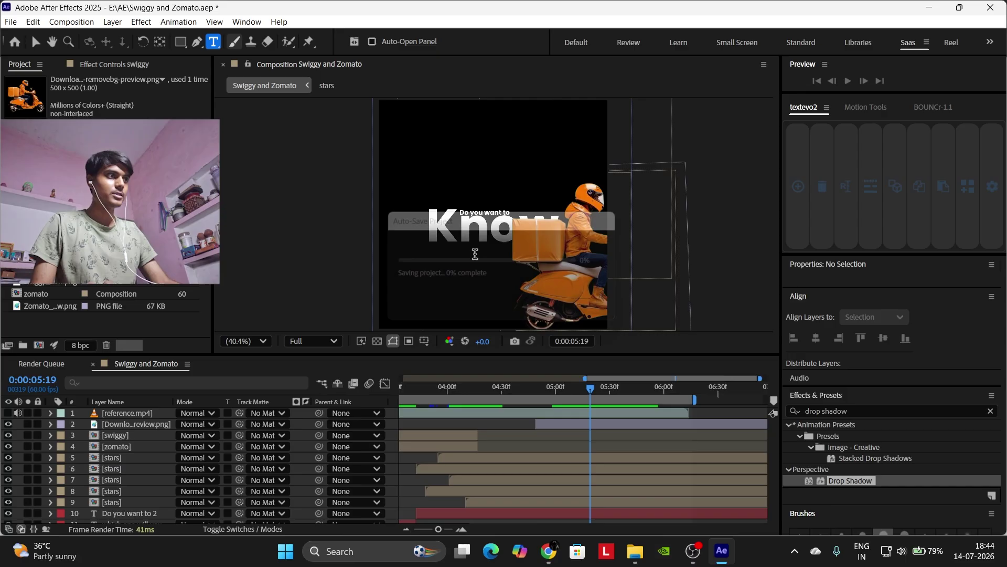
click(471, 226)
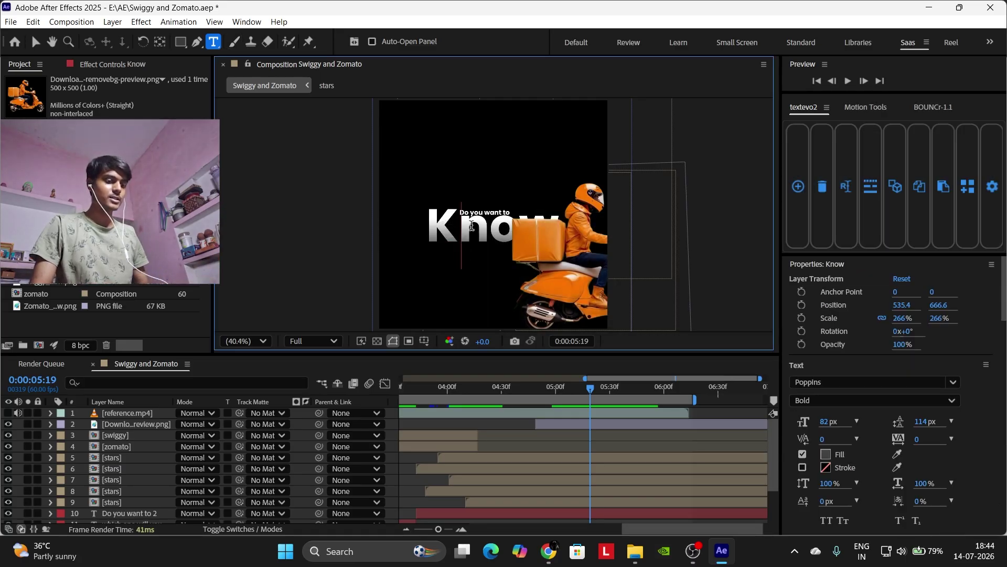
text(ghr)
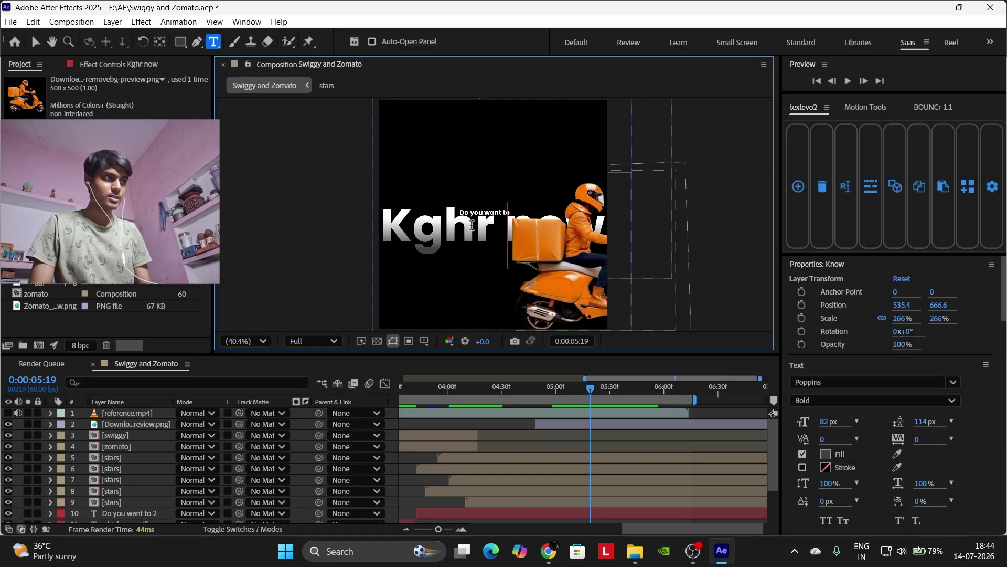
key(BackSpace)
key(BackSpace)
key(BackSpace)
key(BackSpace)
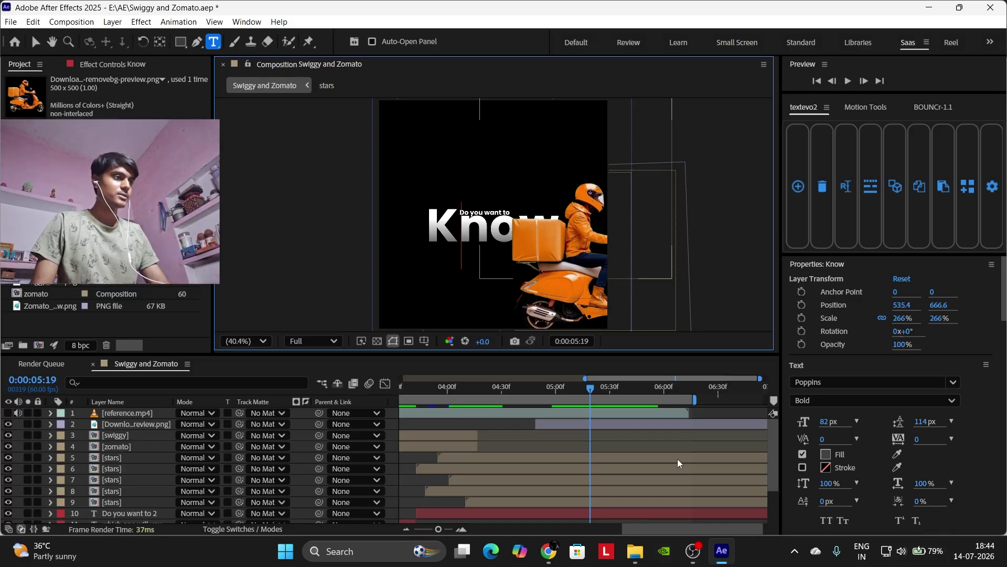
Add a text layer reading "ghr ka khana" in the empty area near the frame's upper edge.
click(670, 445)
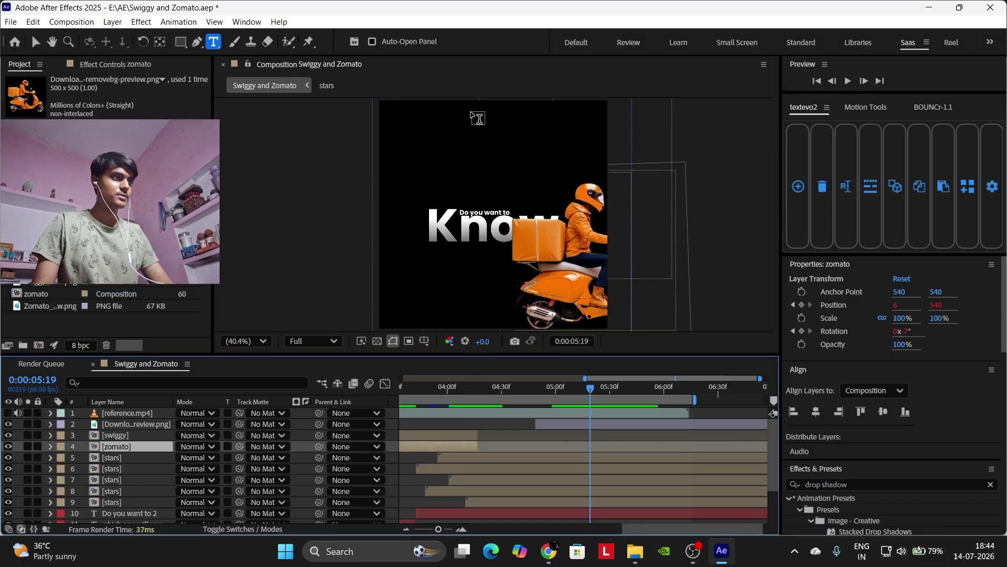
click(464, 125)
text(g)
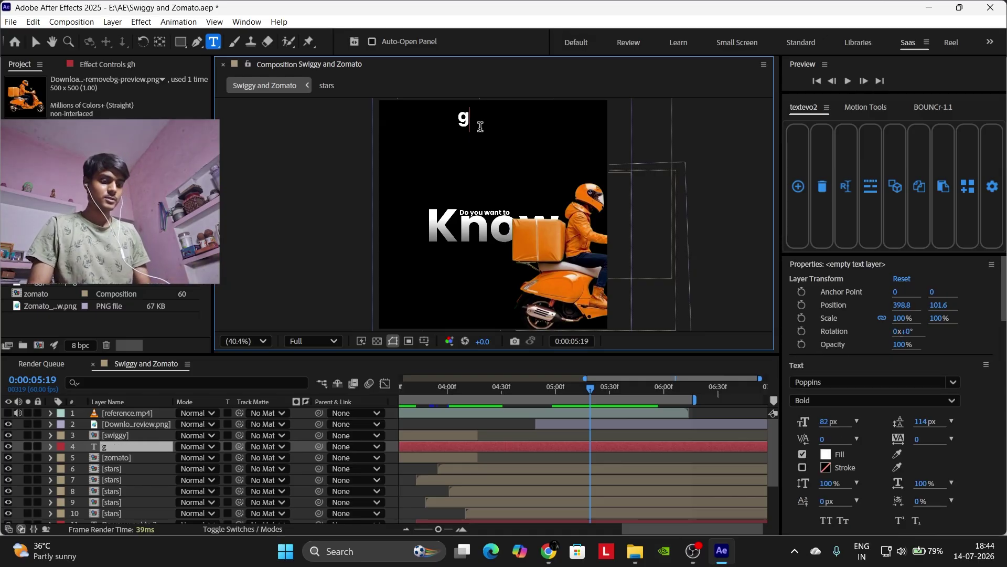
text(hr k)
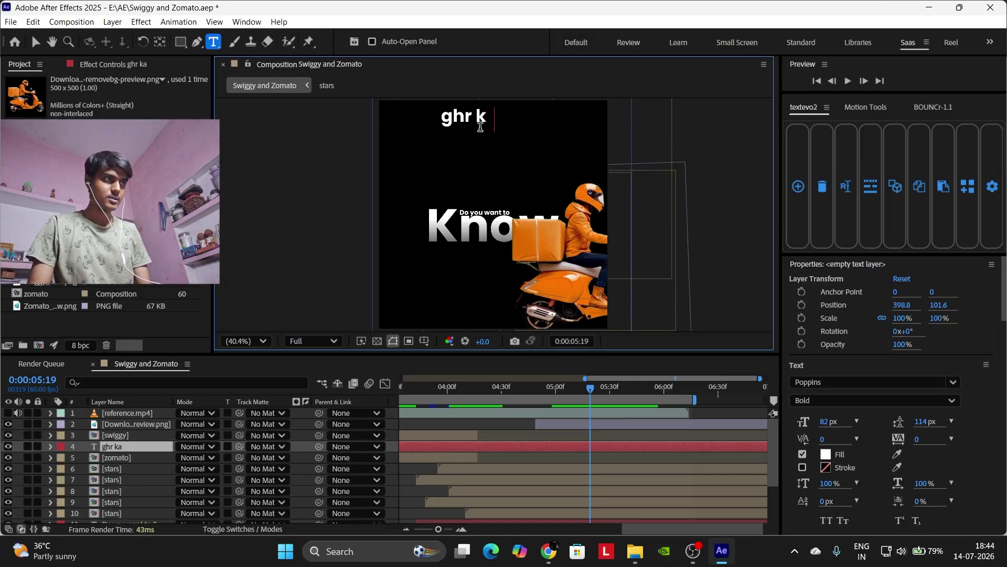
text(a khana)
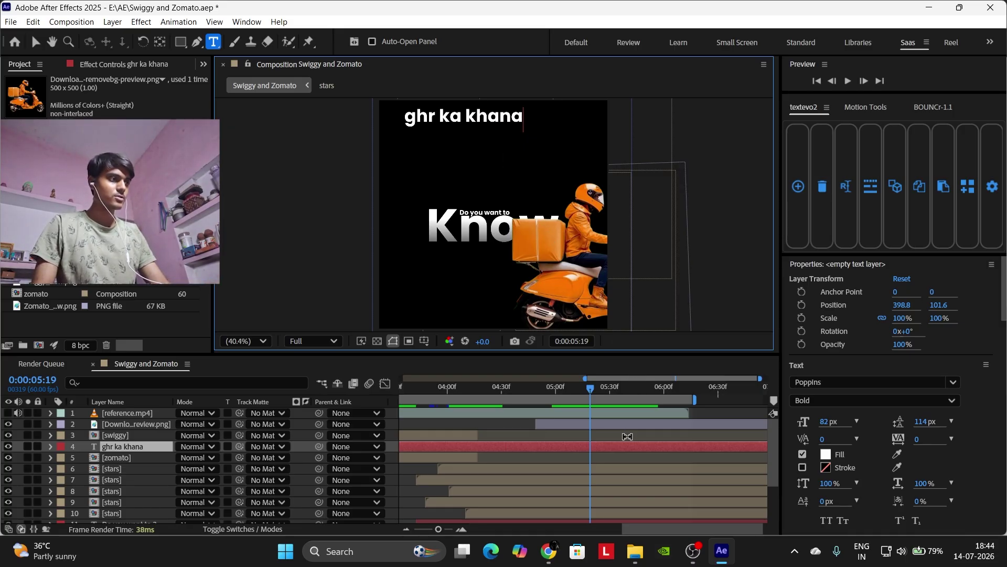
Move the "ghr ka khana" layer directly beneath the scooter layer and trim its start to the scooter's first keyframe at 0:00:04:49.
click(604, 443)
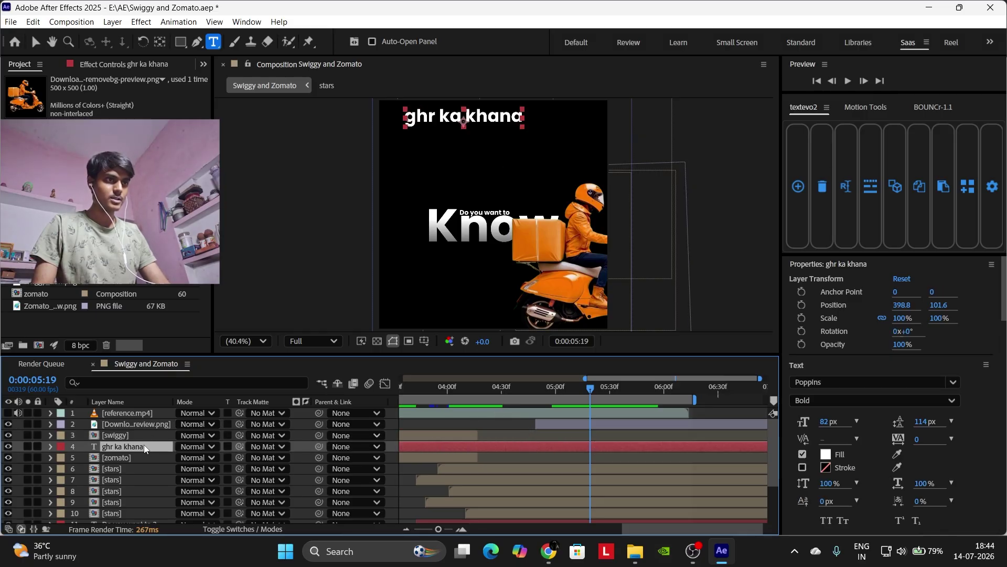
key(ctrl+bracketright)
click(637, 424)
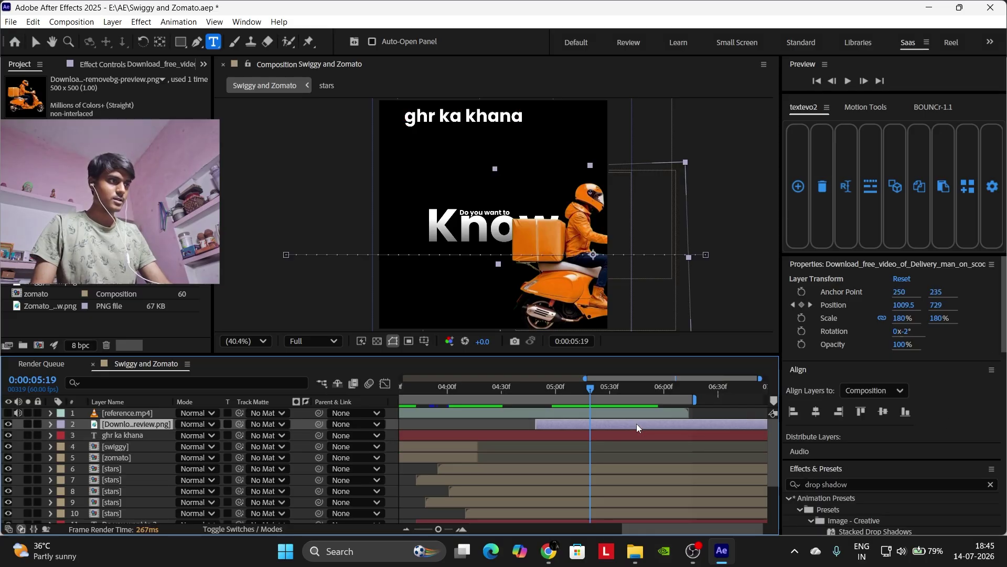
key(p)
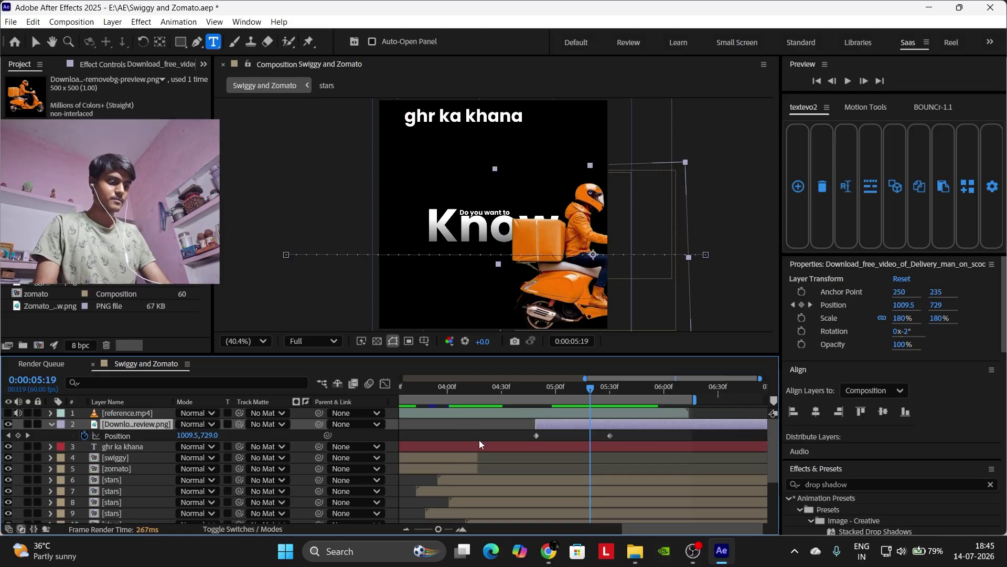
key(j)
click(560, 447)
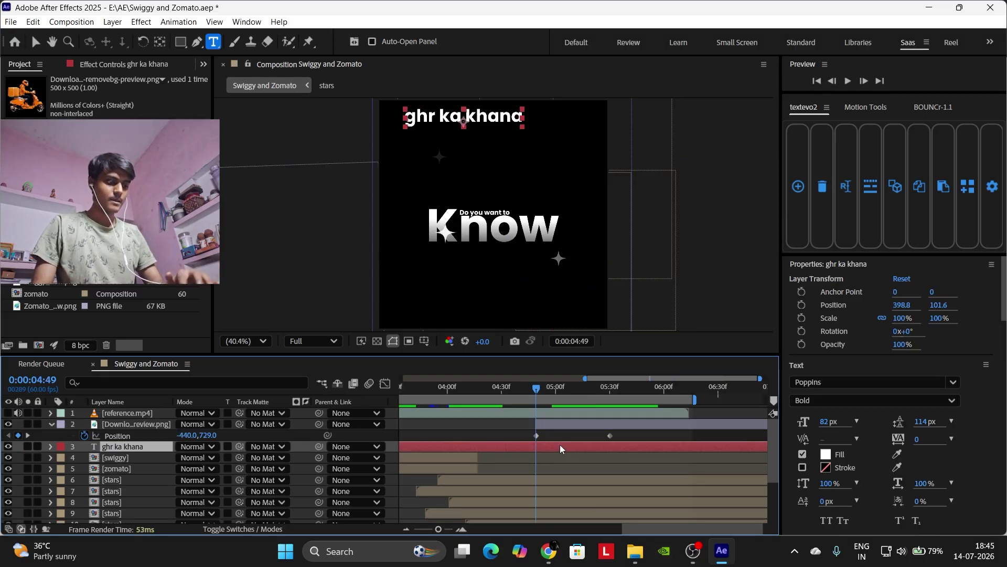
key(alt+bracketleft)
key(space)
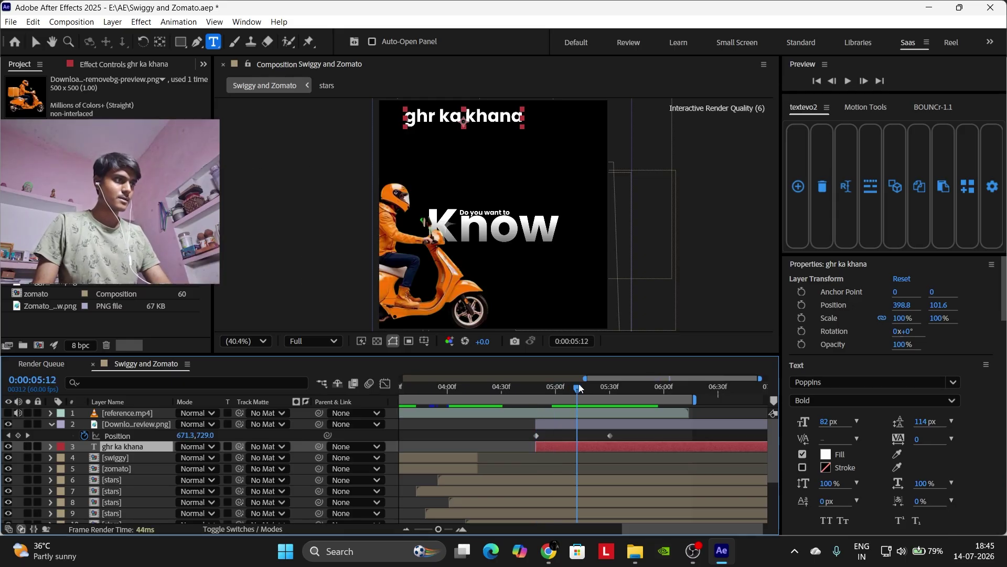
click(864, 344)
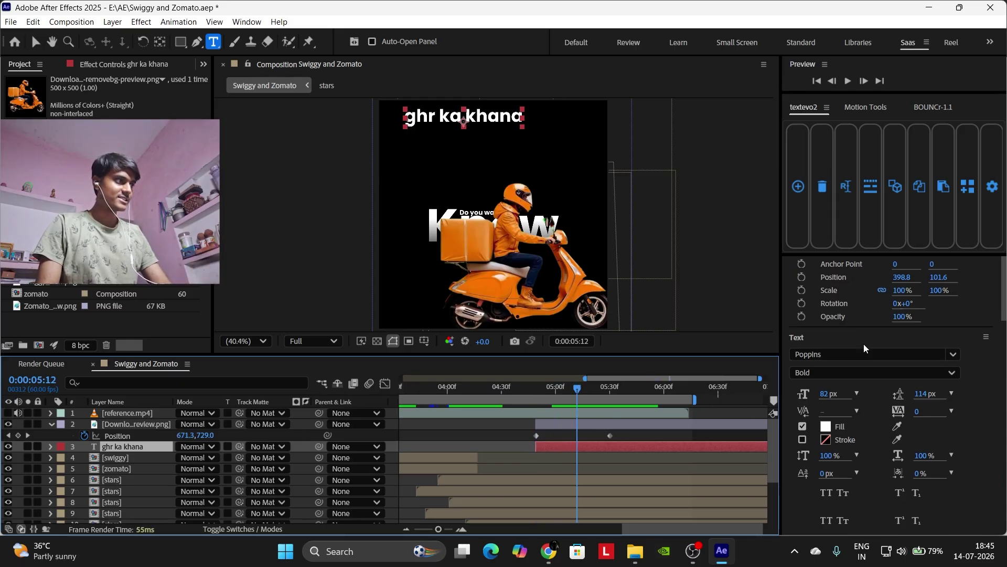
scroll(864, 344, down, 8)
scroll(876, 368, up, 8)
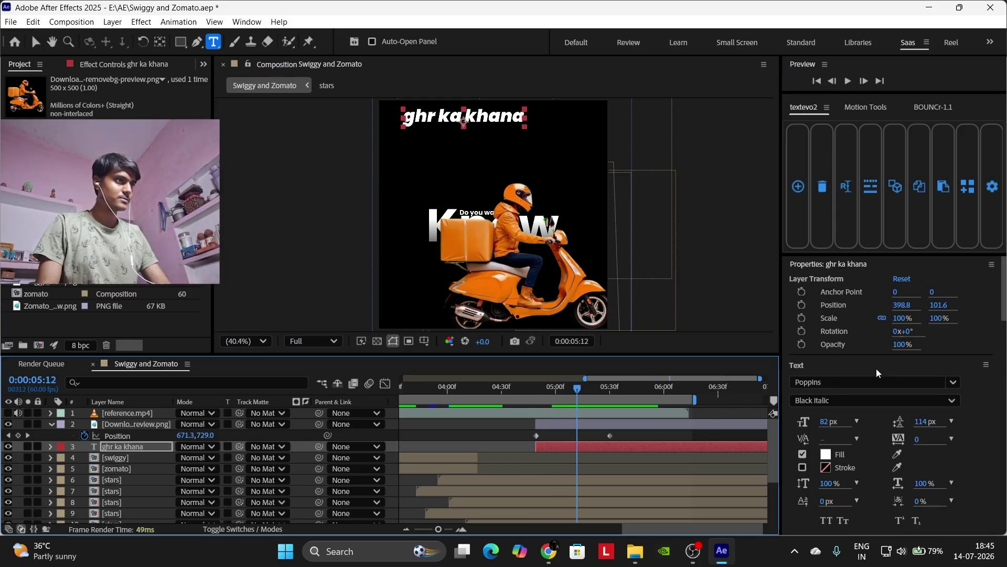
click(848, 402)
click(839, 451)
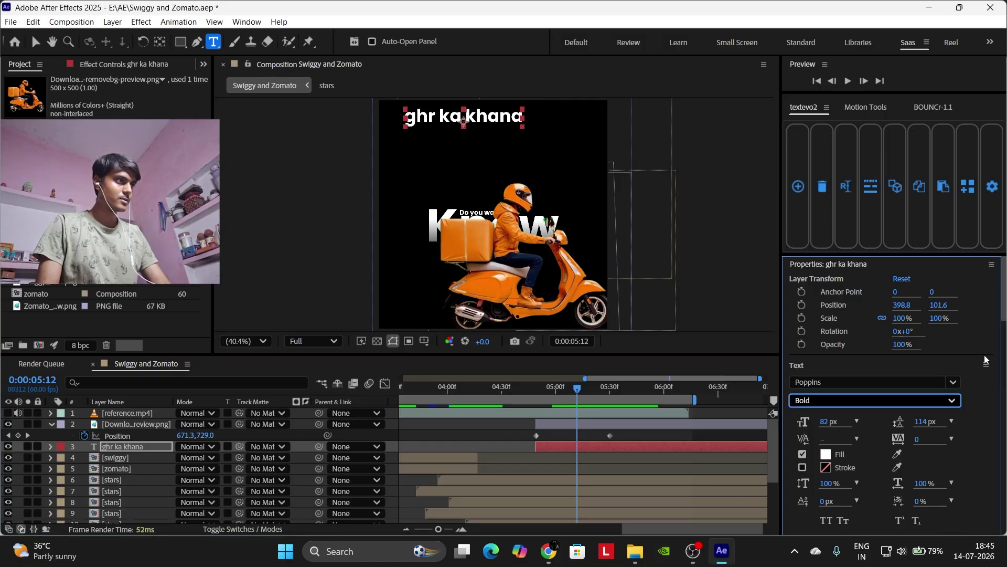
Center the "ghr ka khana" text horizontally and vertically in the composition.
scroll(892, 367, down, 10)
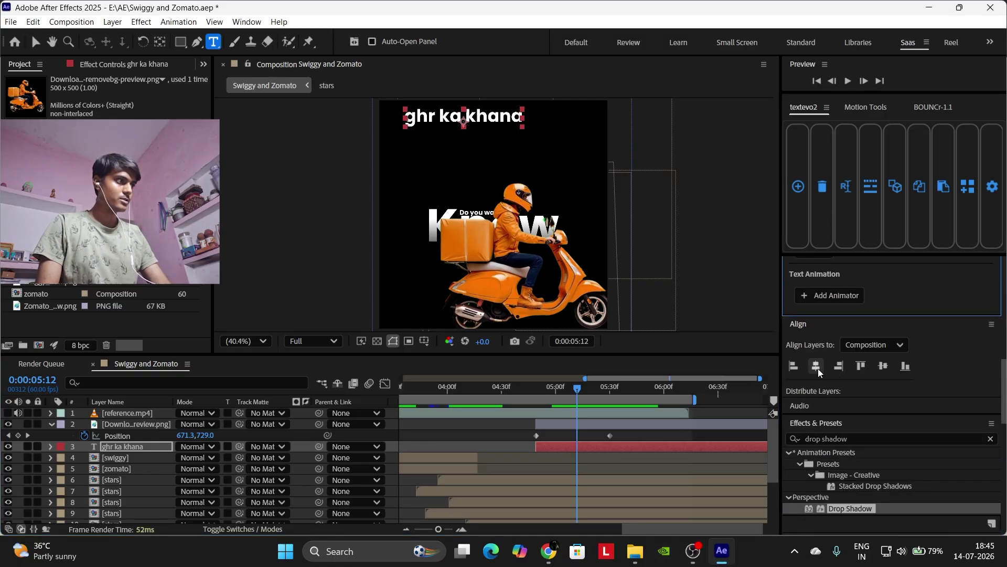
click(816, 366)
click(884, 366)
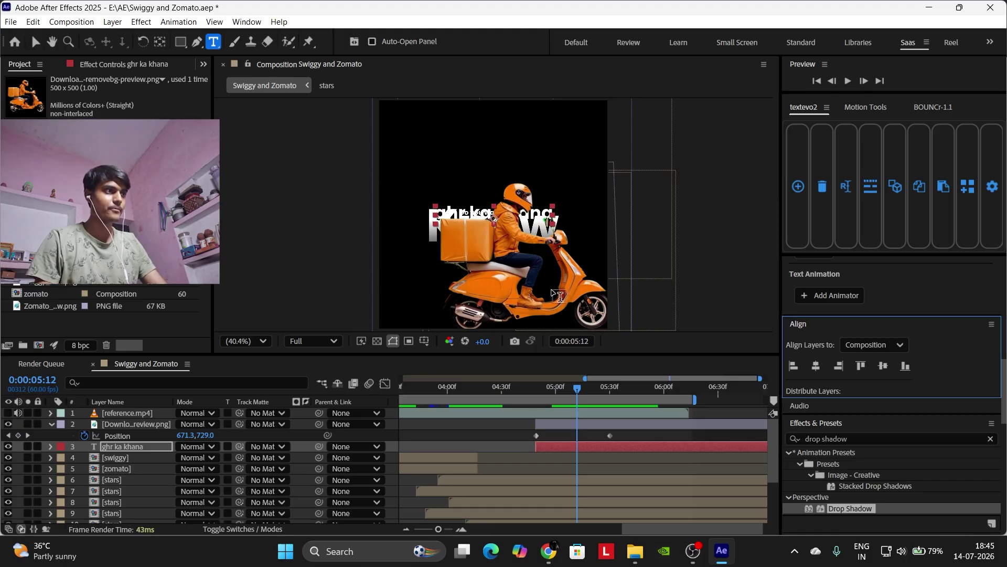
click(572, 467)
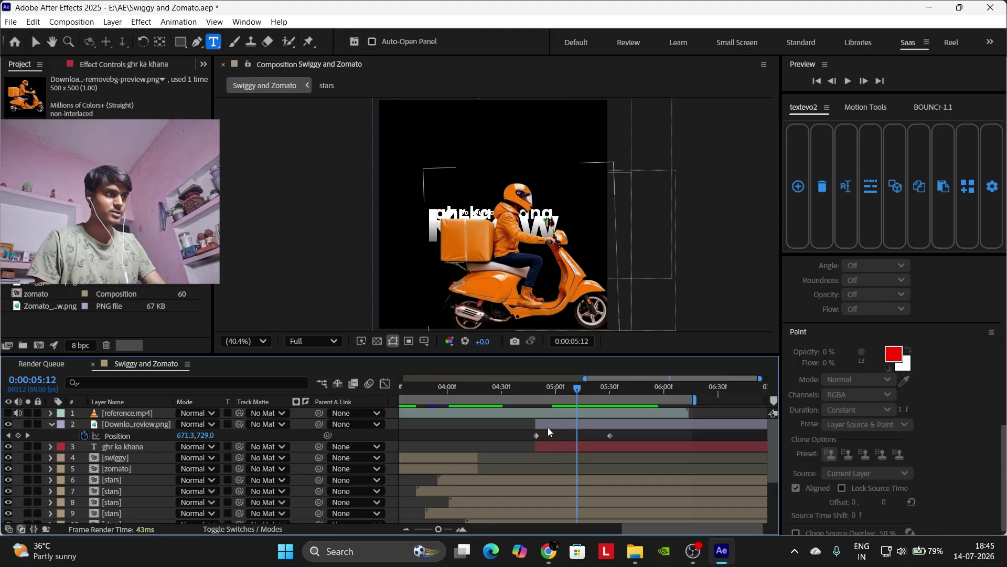
Step through the scooter's entry from 0:00:04:49 to 0:00:05:05 to examine how it passes over the centered text.
click(542, 389)
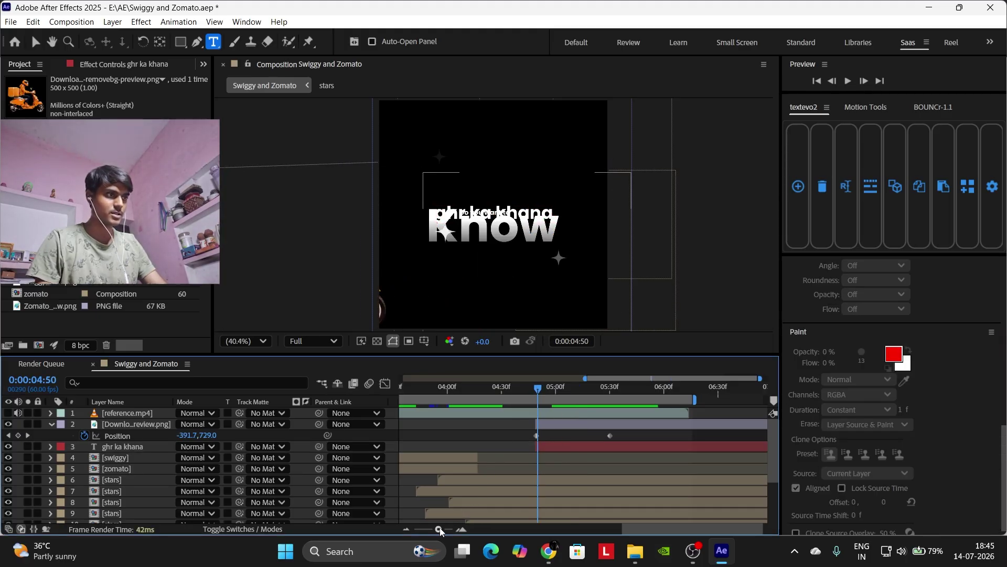
key(semicolon)
key(Page_Up)
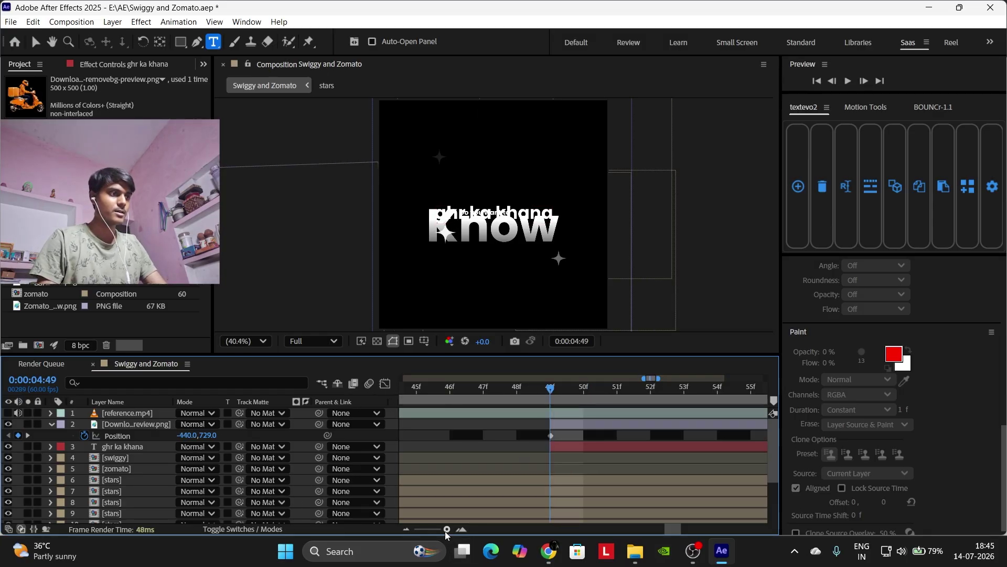
key(semicolon)
drag(586, 390, 601, 399)
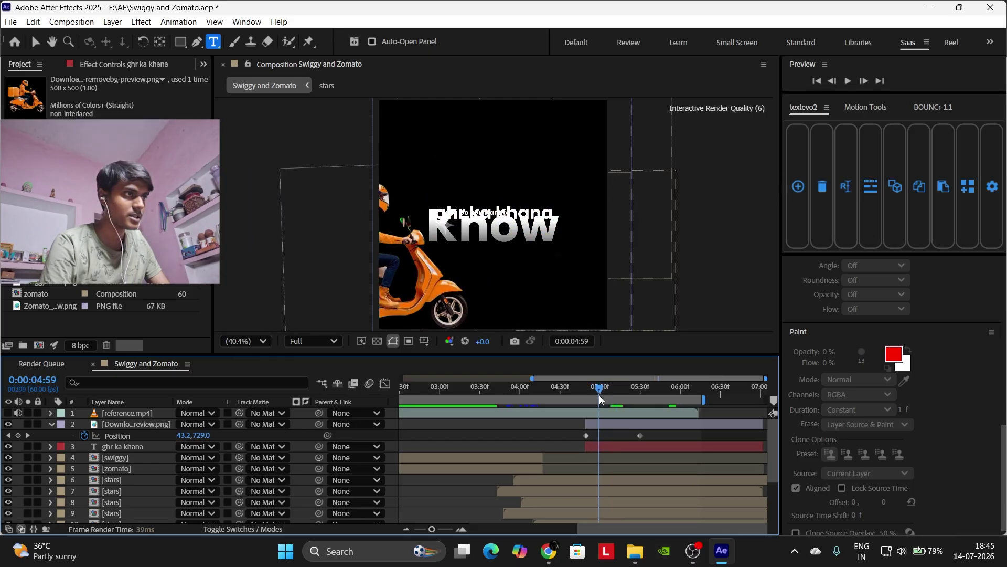
key(semicolon)
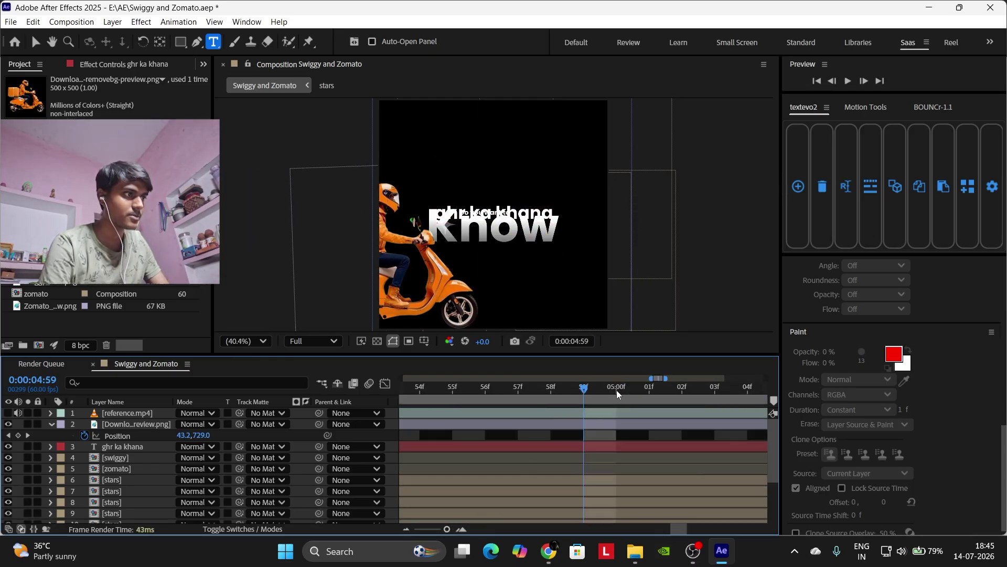
key(Page_Down)
key(Page_Down)
drag(694, 391, 746, 391)
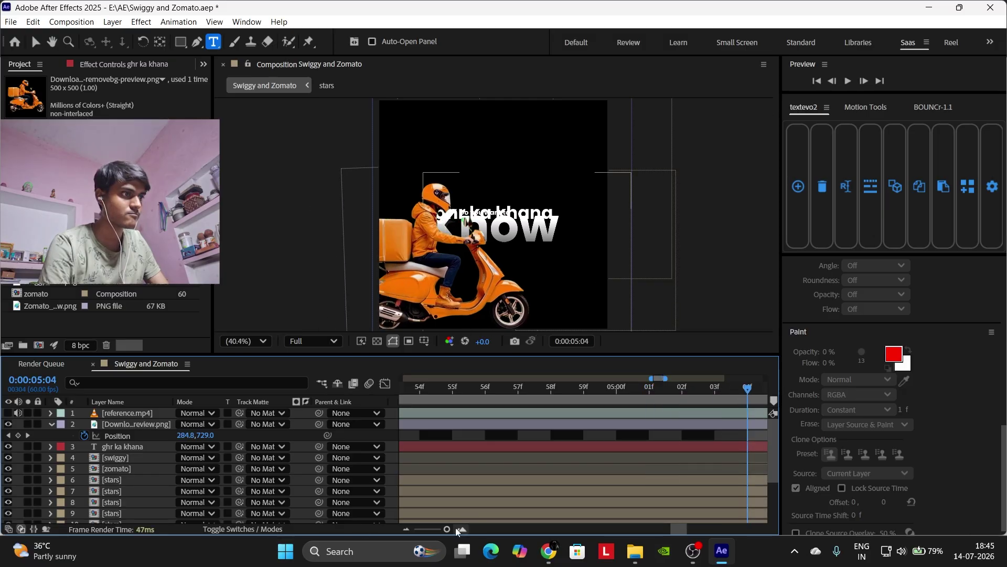
scroll(604, 425, right, 2)
click(617, 394)
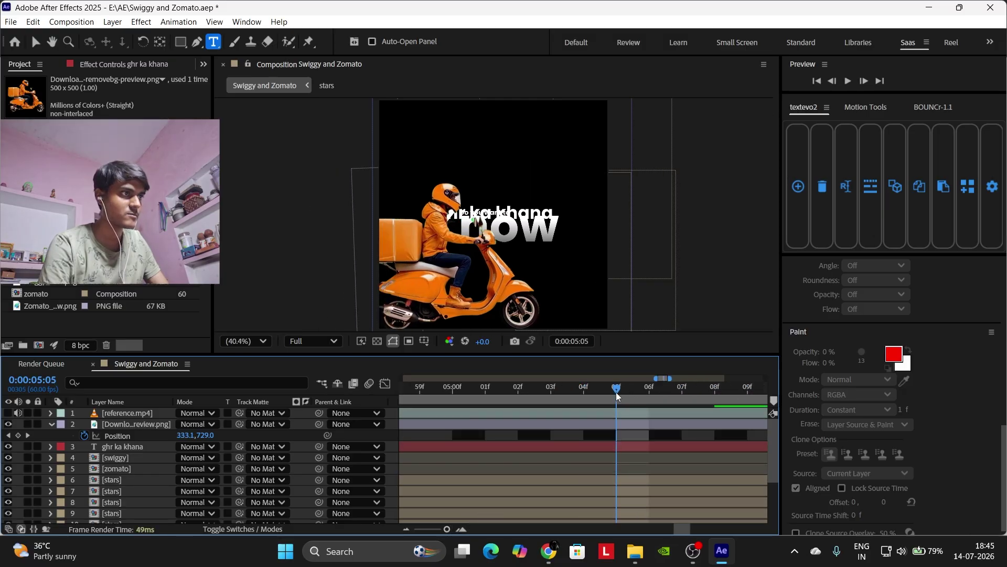
Hide the scooter layer and draw a rectangular mask around the whole "ghr ka khana" text.
click(52, 424)
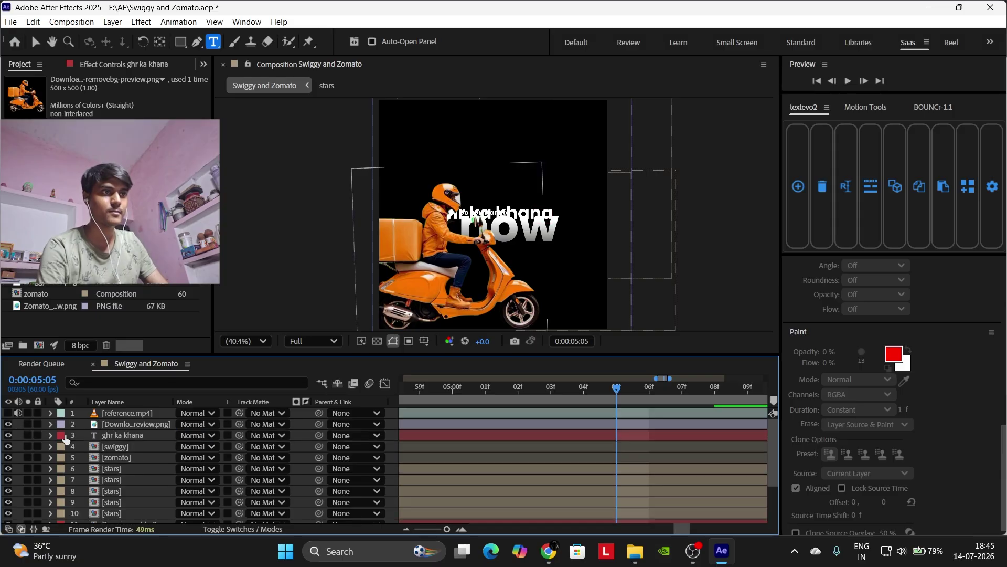
click(119, 436)
click(51, 435)
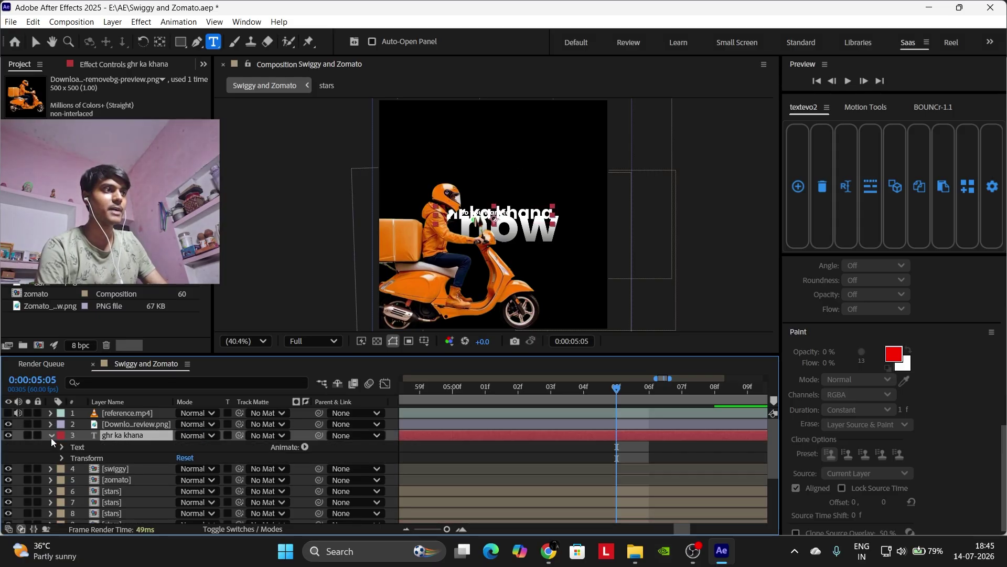
click(51, 437)
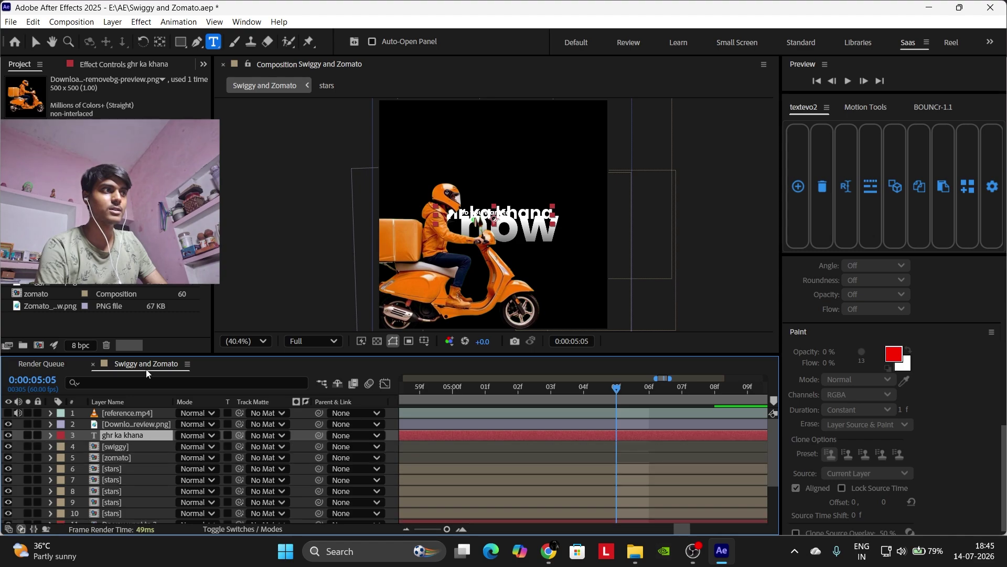
click(178, 48)
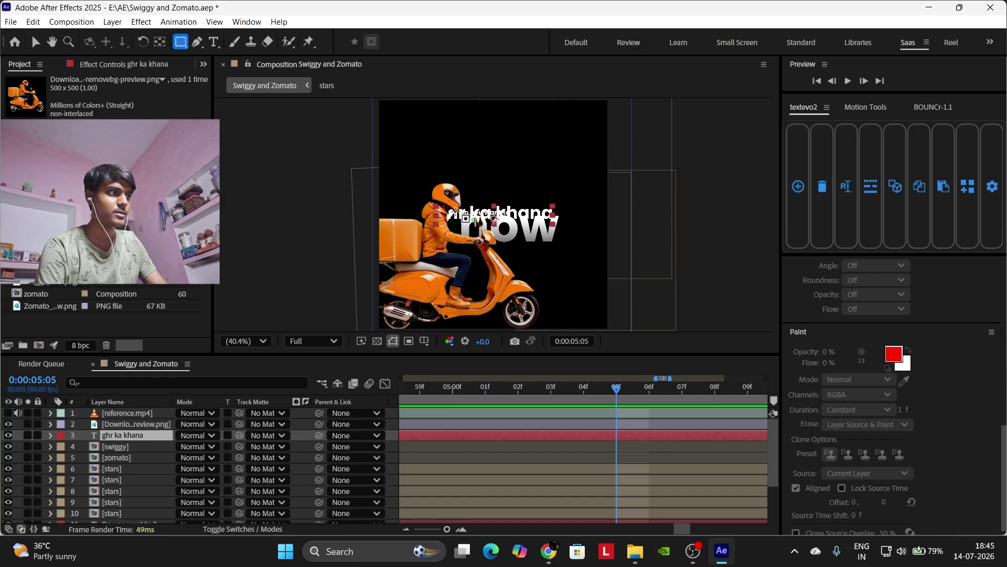
click(8, 424)
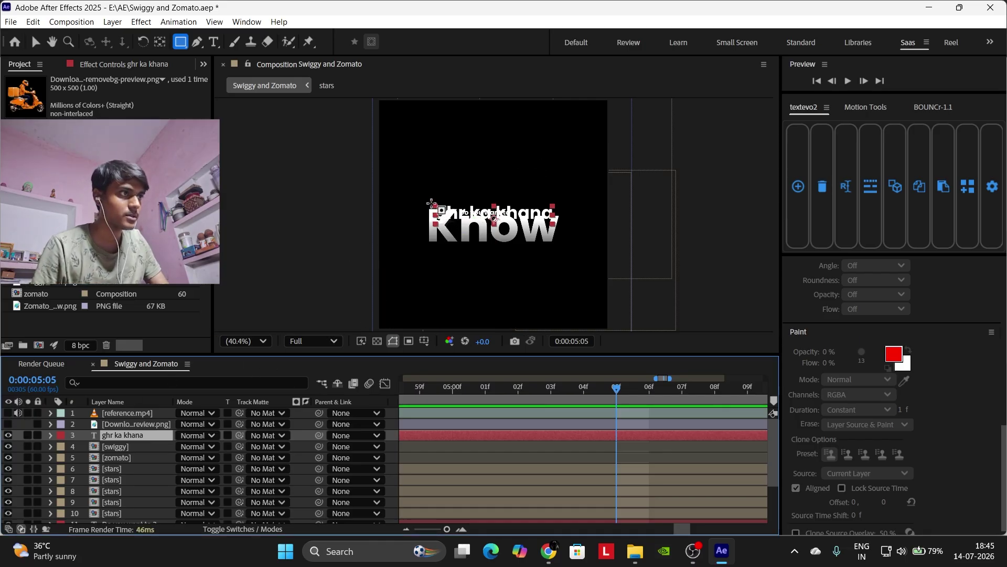
drag(496, 229, 580, 224)
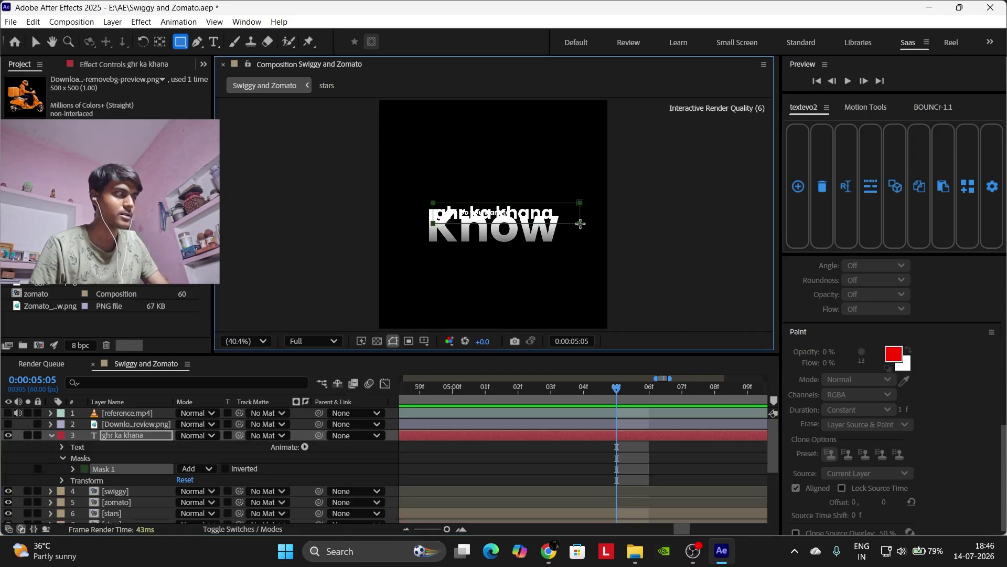
Show the scooter layer again and expand the Mask 1 properties of the "ghr ka khana" layer.
click(652, 455)
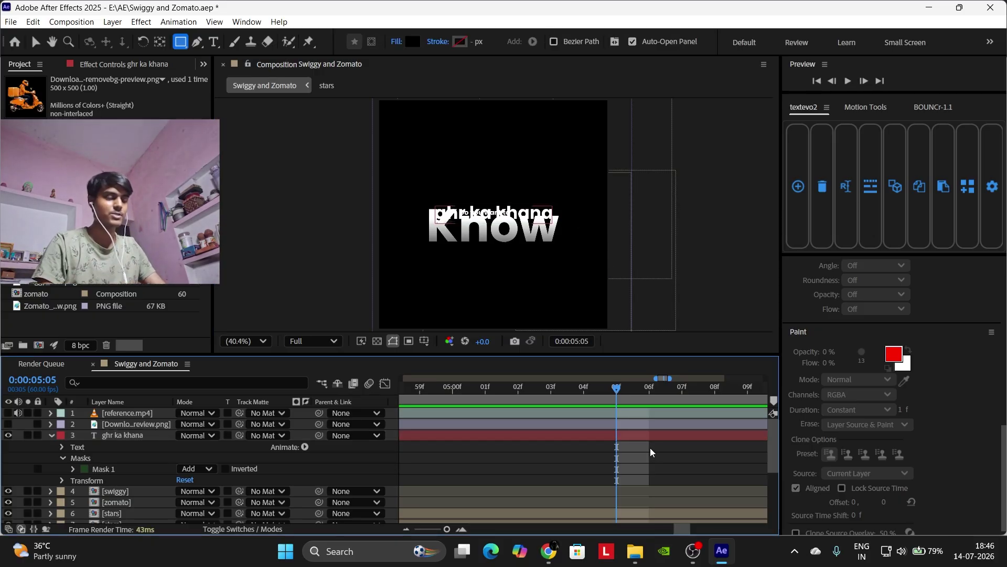
key(ctrl+grave)
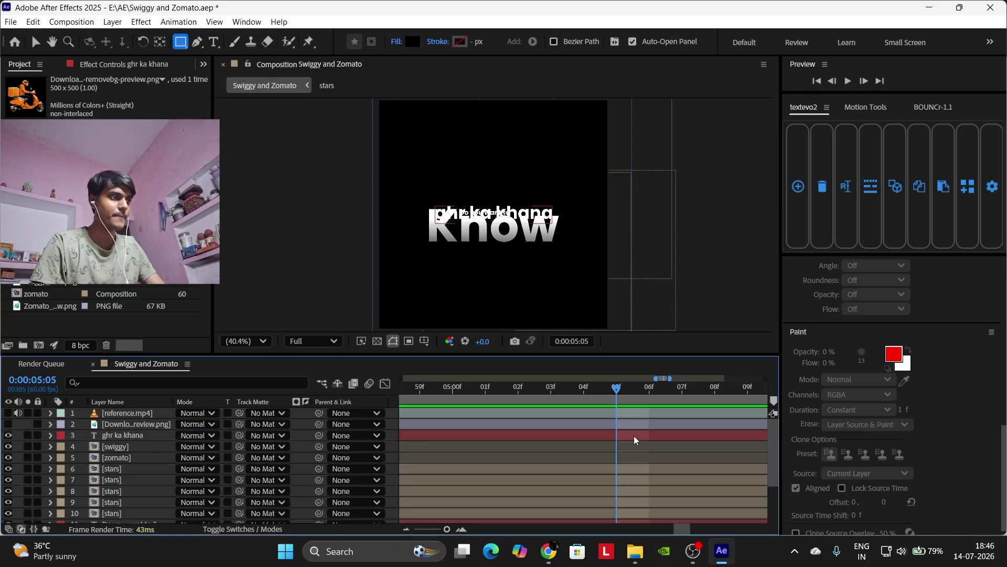
click(632, 440)
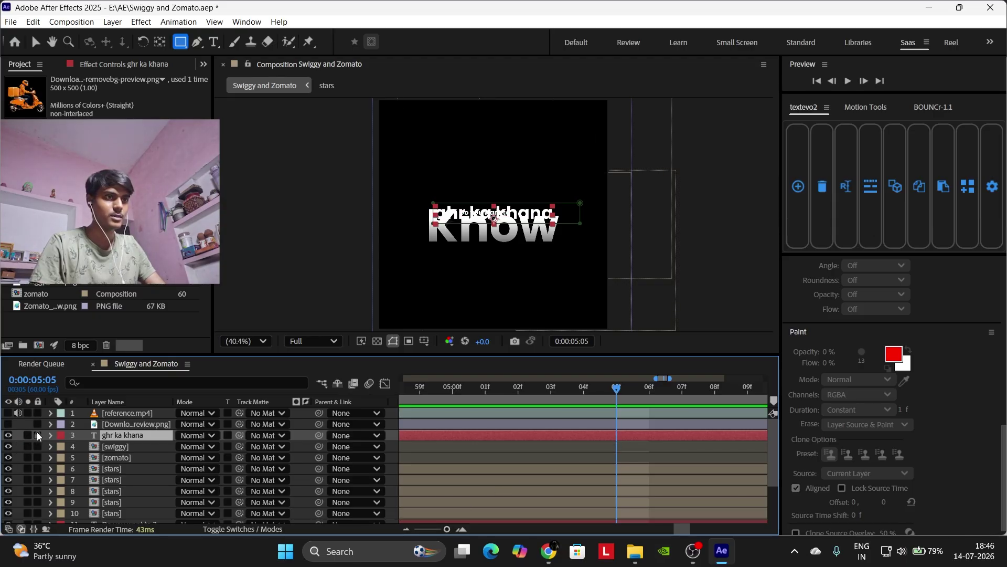
click(8, 424)
click(51, 435)
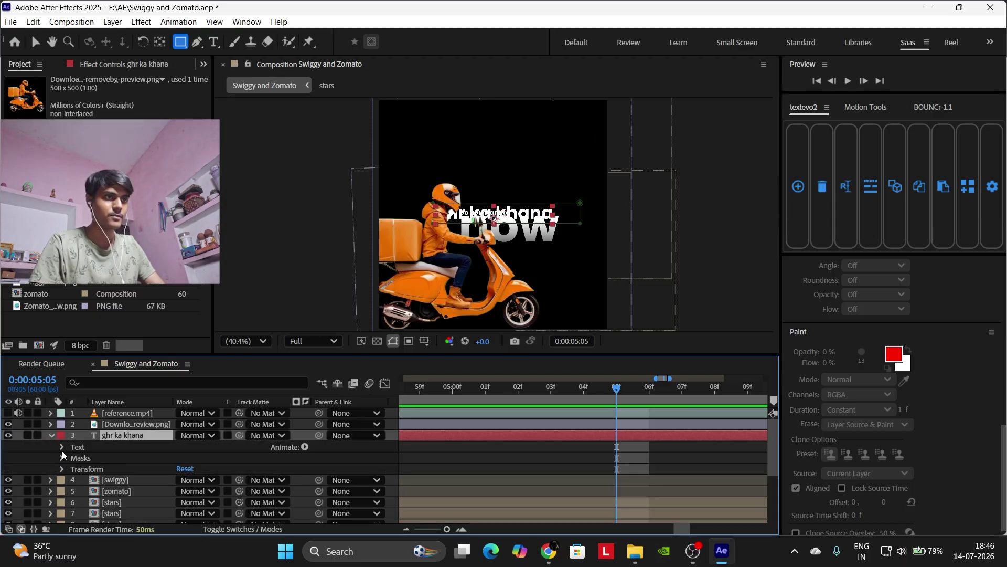
click(62, 458)
click(73, 469)
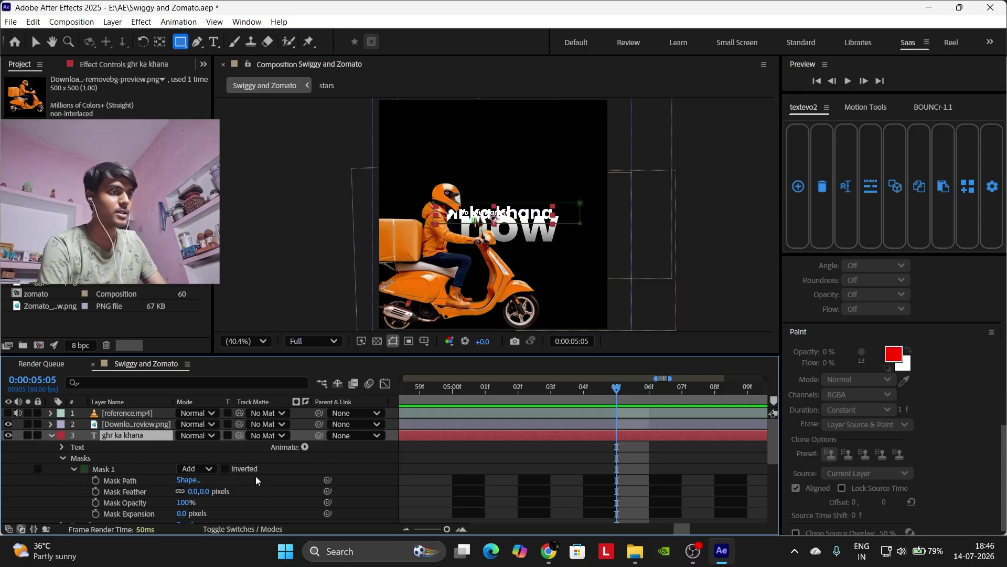
Narrow Mask 1 to the text's starting edge, keyframe its Mask Path at 0:00:05:05, and move the current time to 0:00:05:09.
click(121, 479)
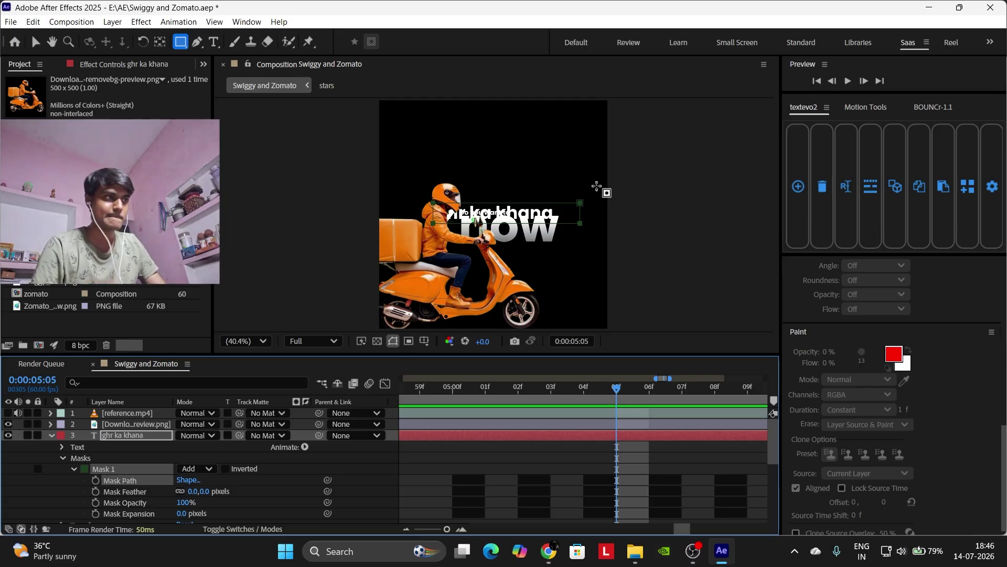
key(v)
drag(592, 195, 445, 227)
drag(580, 203, 439, 206)
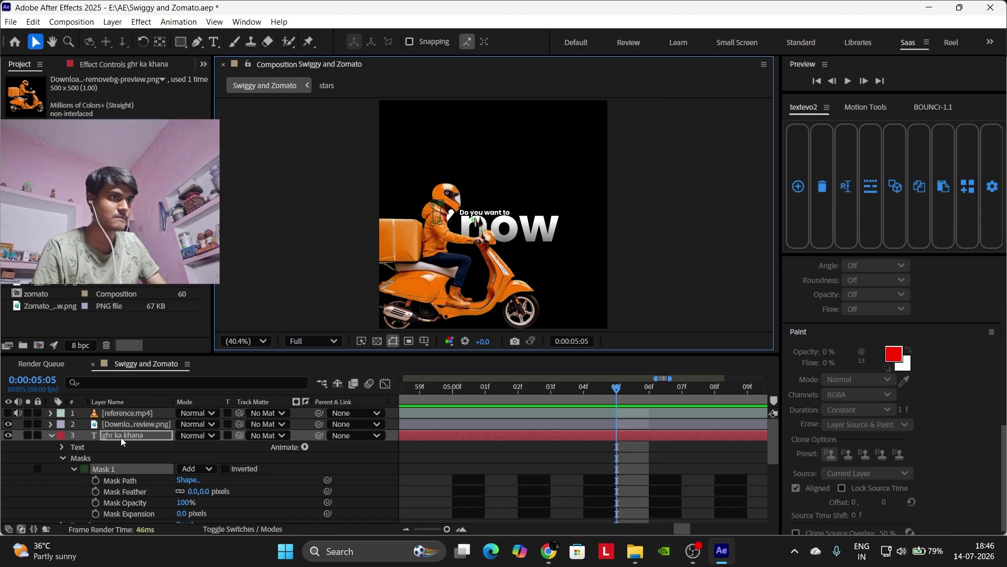
click(95, 480)
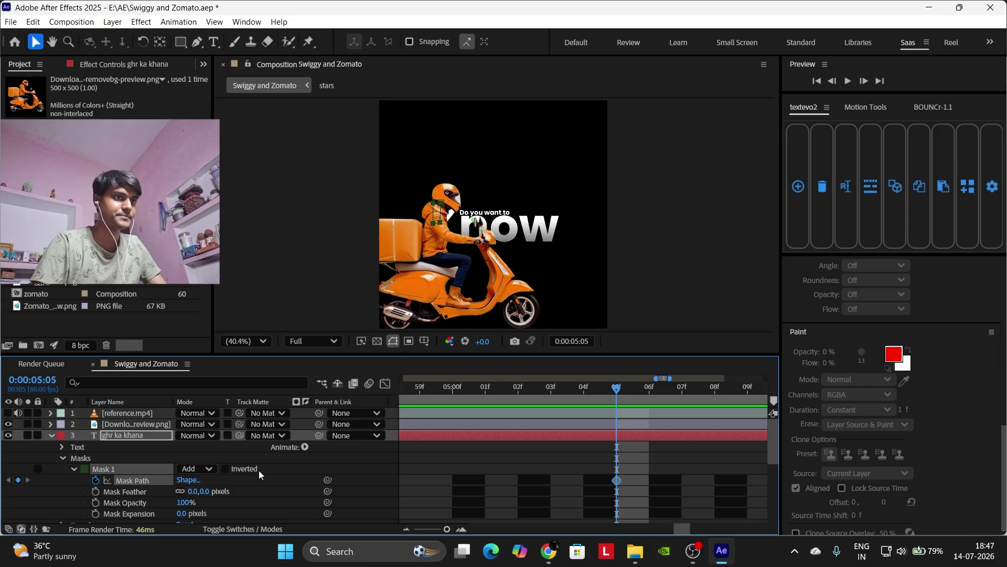
drag(624, 386, 747, 402)
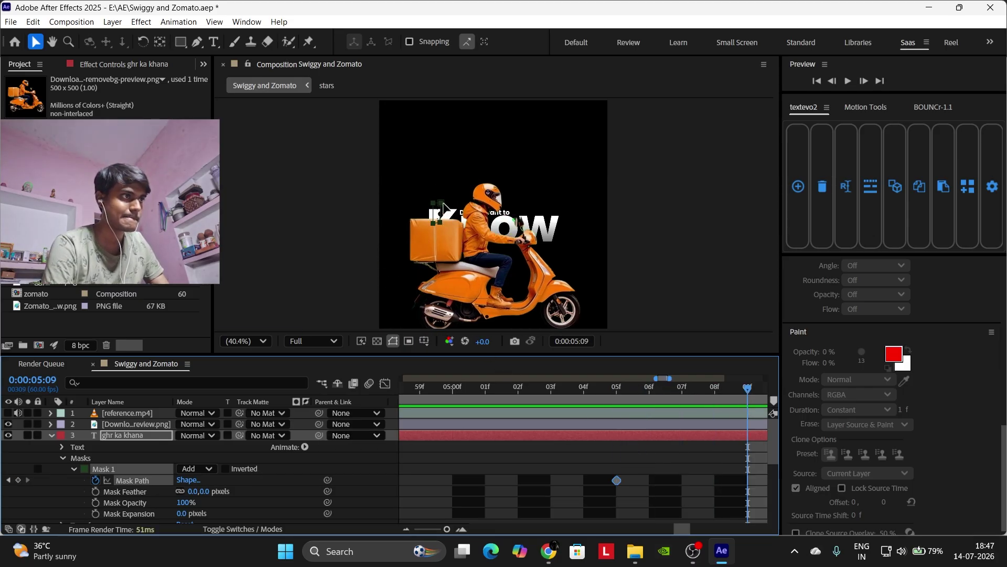
drag(443, 207, 473, 215)
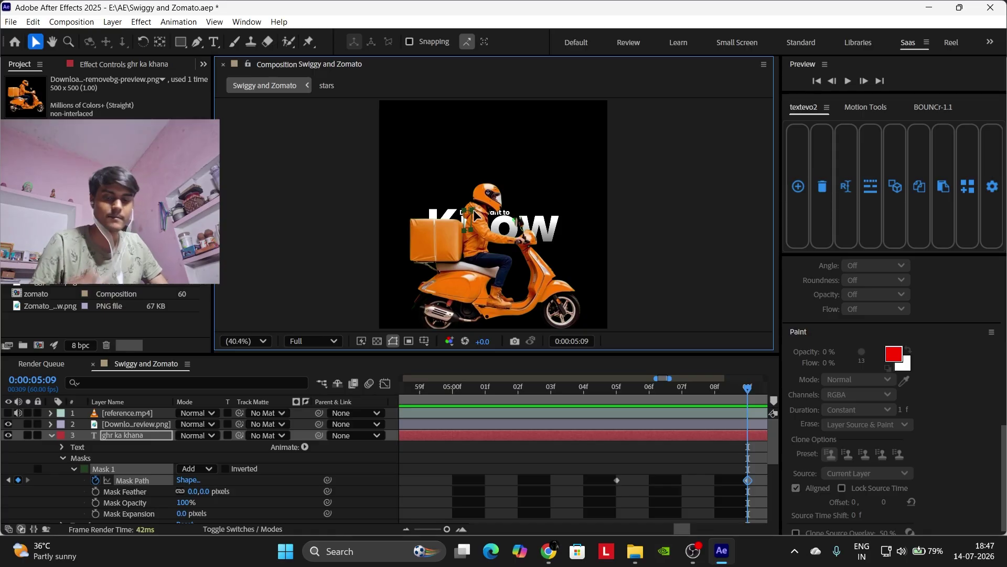
key(ctrl+z)
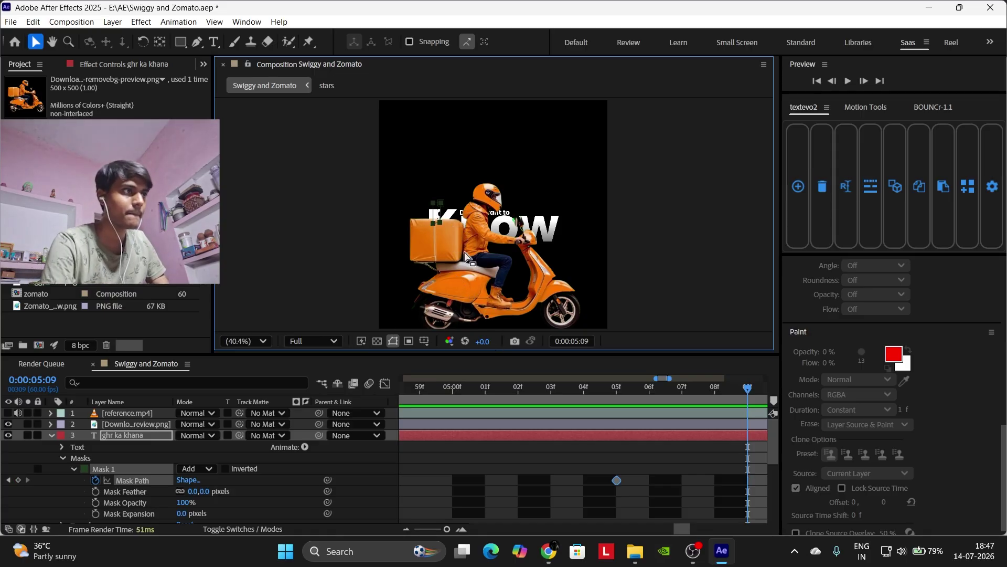
click(518, 485)
click(606, 435)
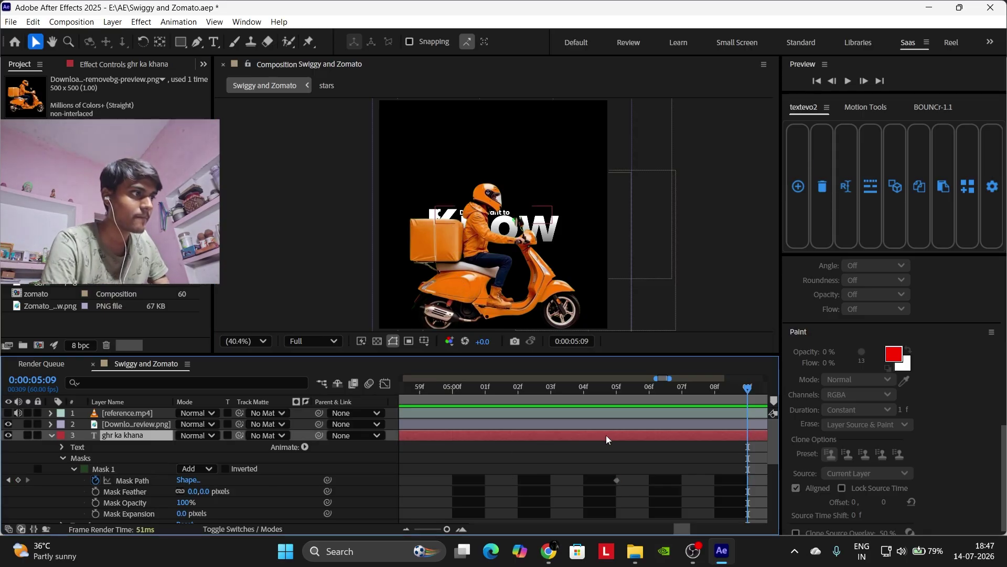
click(116, 467)
drag(442, 204, 452, 205)
key(ctrl+z)
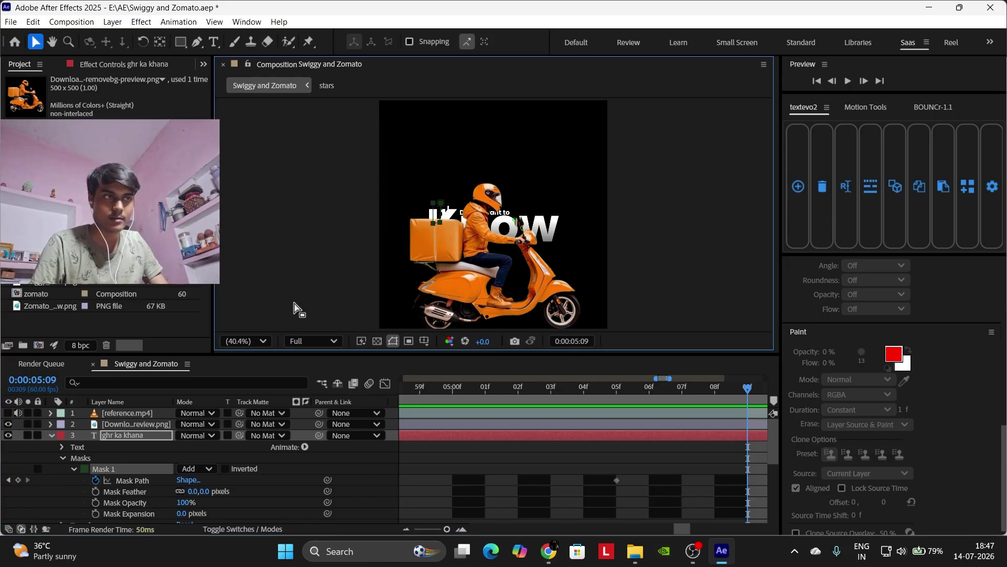
click(144, 479)
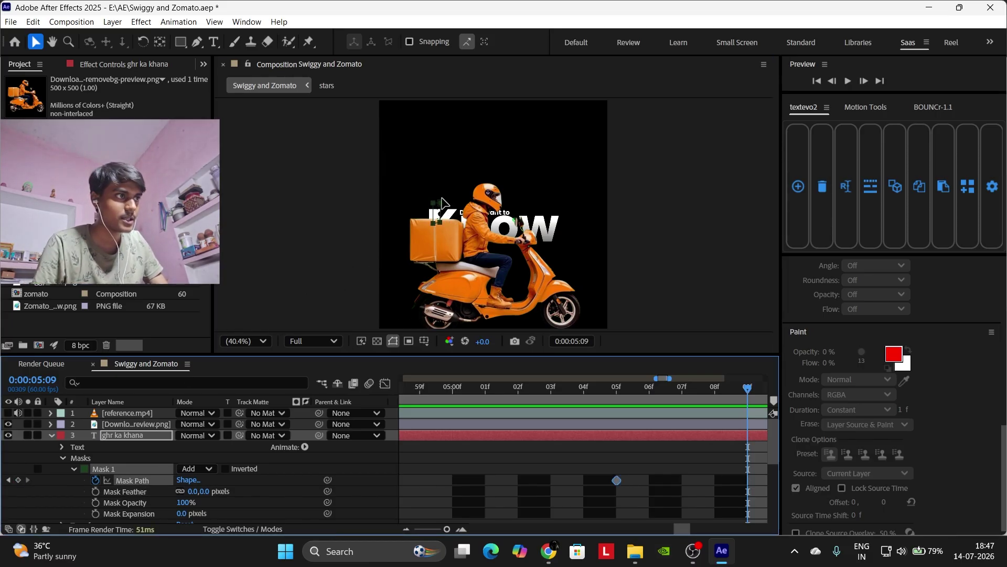
drag(444, 203, 448, 207)
key(ctrl+z)
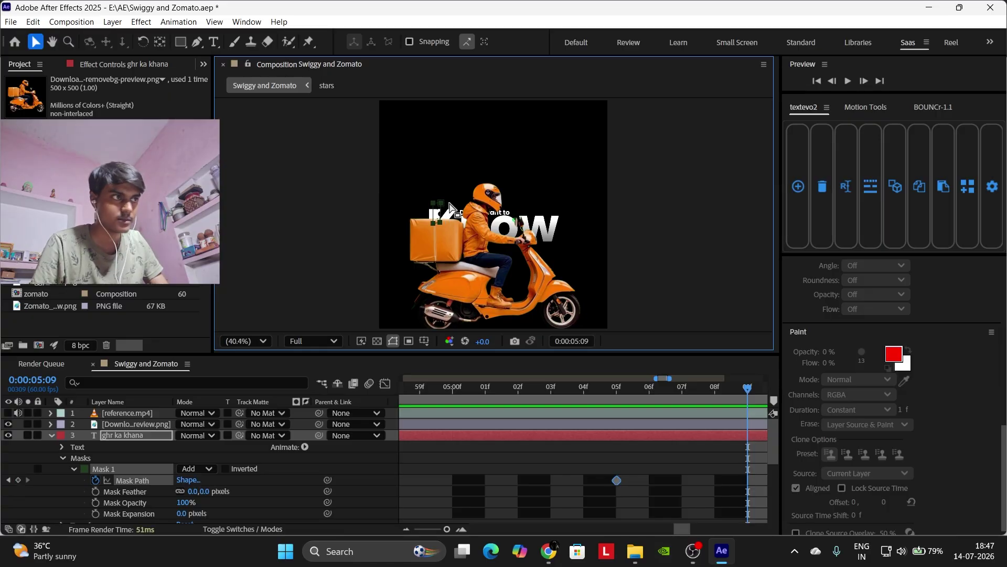
click(440, 221)
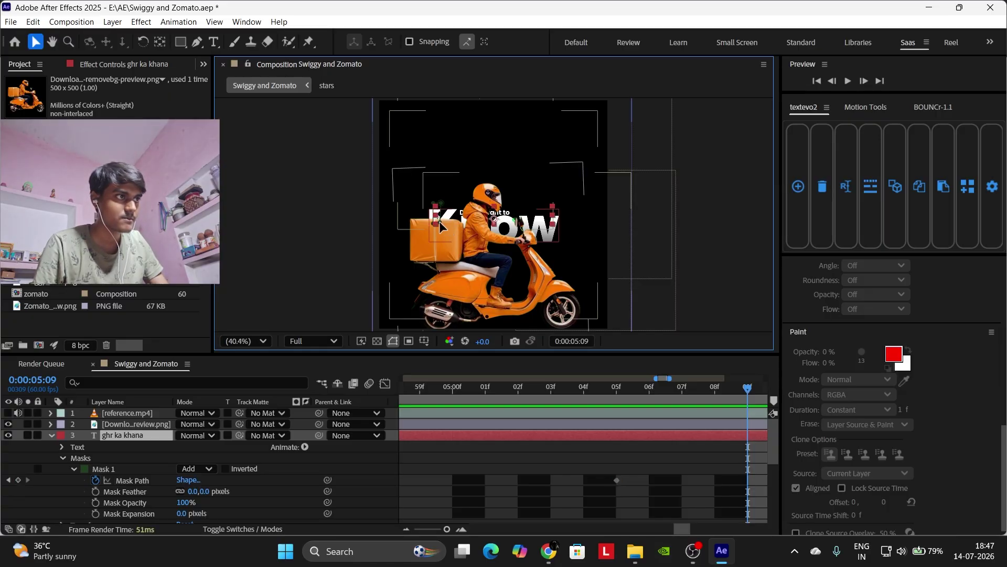
click(600, 449)
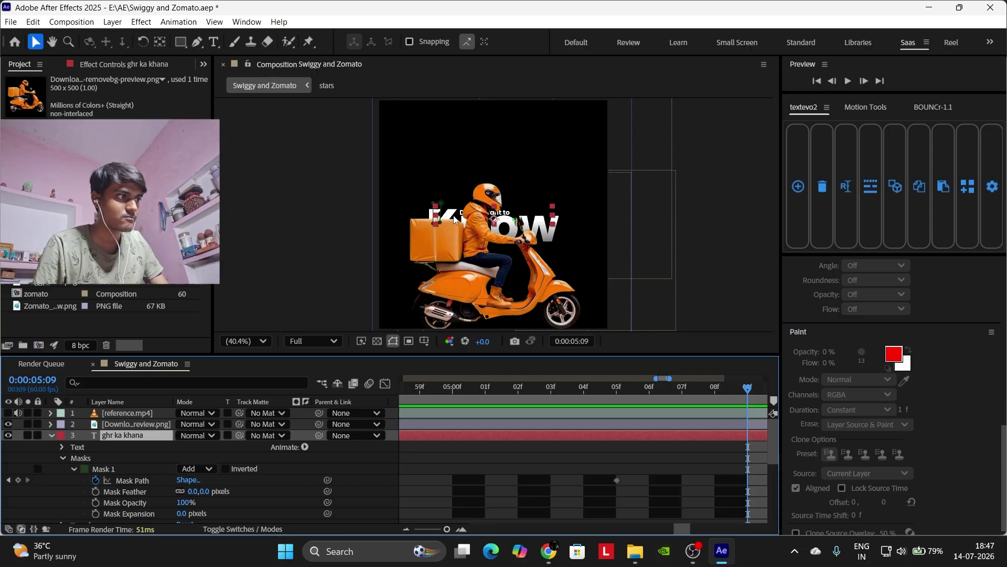
Widen Mask 1 at 0:00:05:09 so it reaches the rider's body, and advance the current time to 0:00:05:14.
click(444, 205)
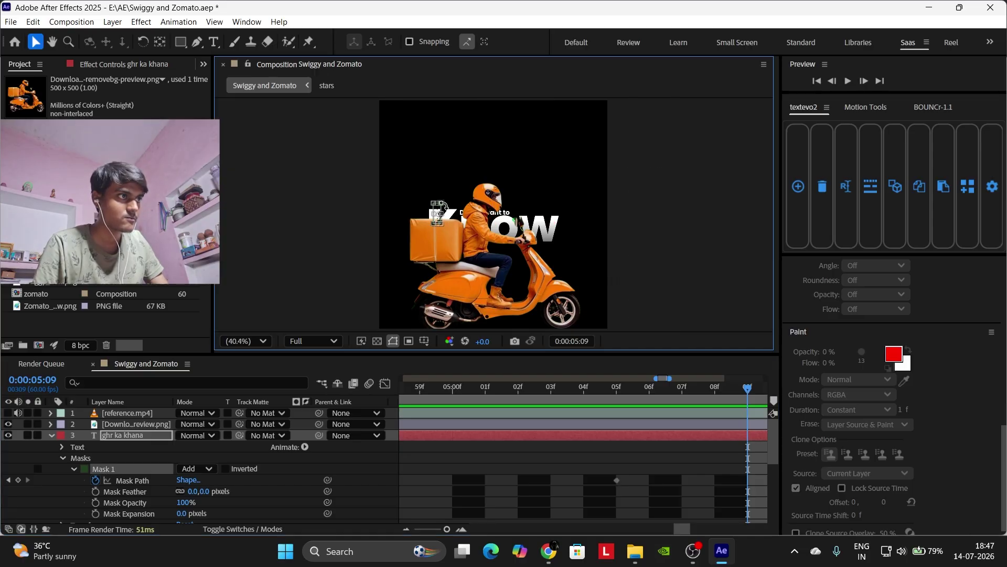
drag(443, 206, 487, 220)
drag(446, 529, 441, 530)
click(462, 529)
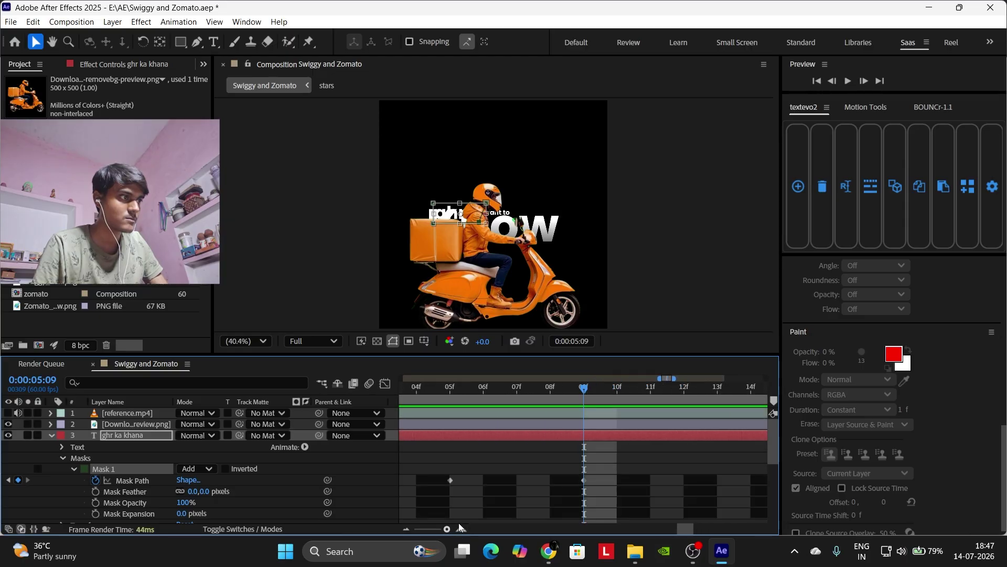
drag(622, 388, 736, 386)
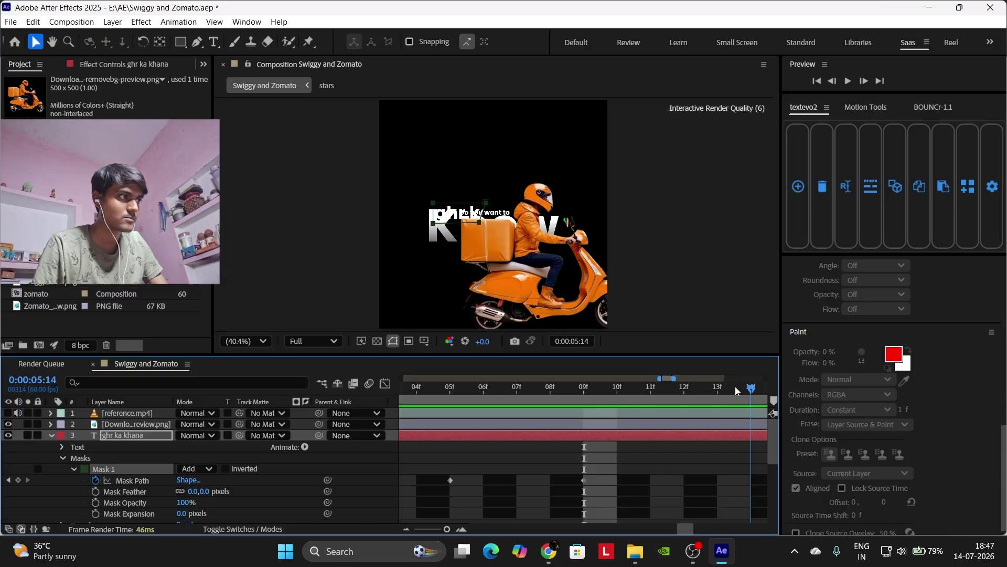
click(135, 480)
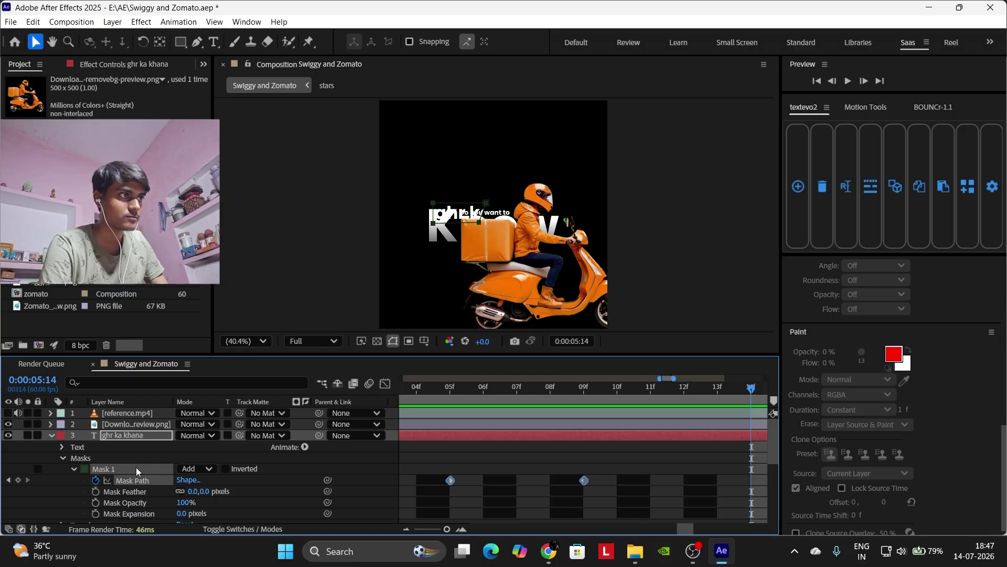
double_click(477, 220)
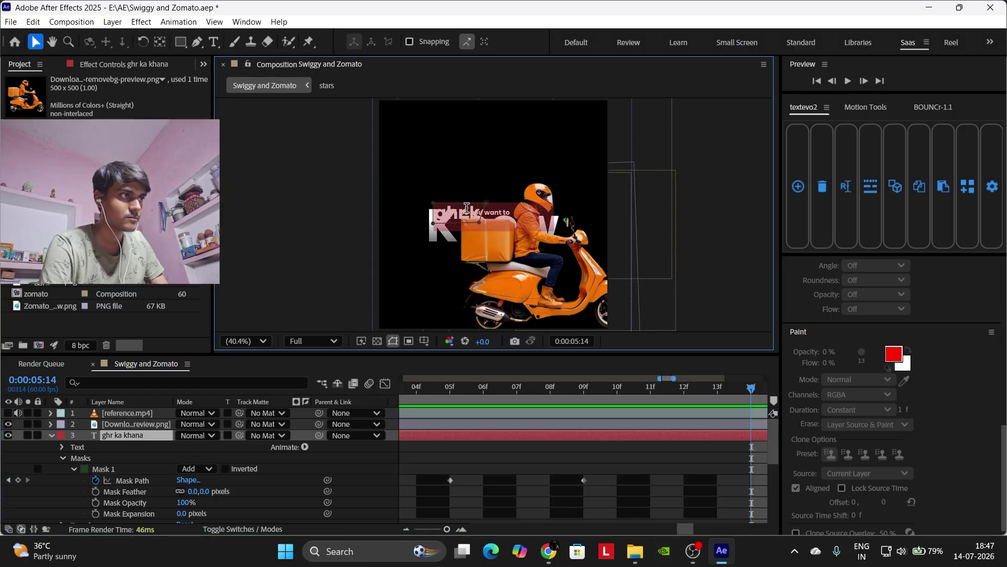
double_click(475, 216)
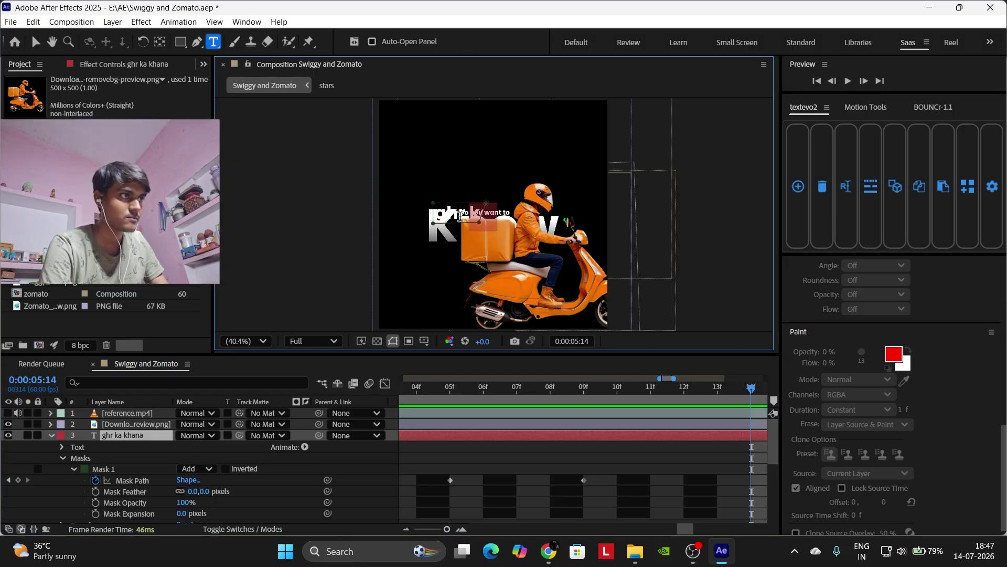
double_click(441, 220)
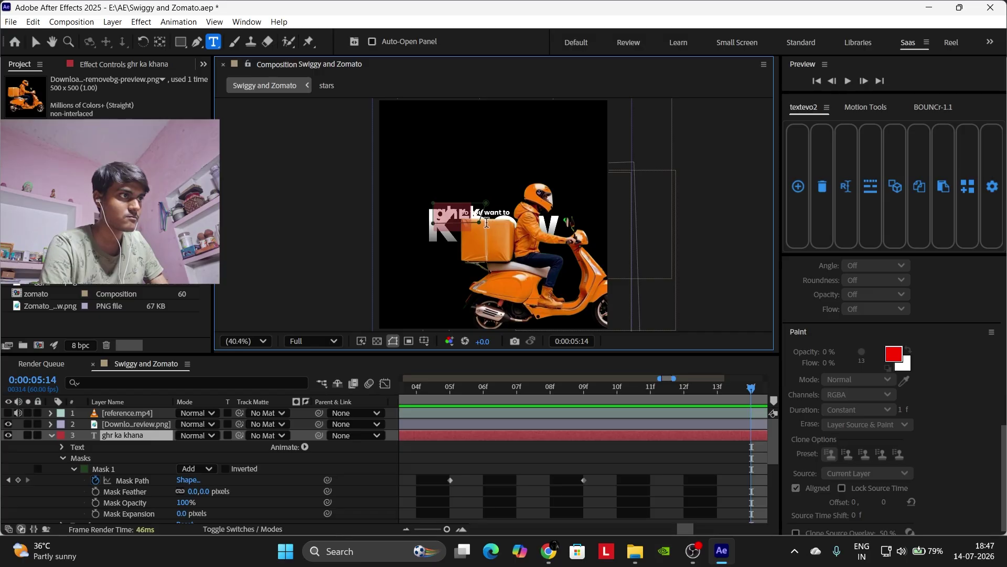
text(v)
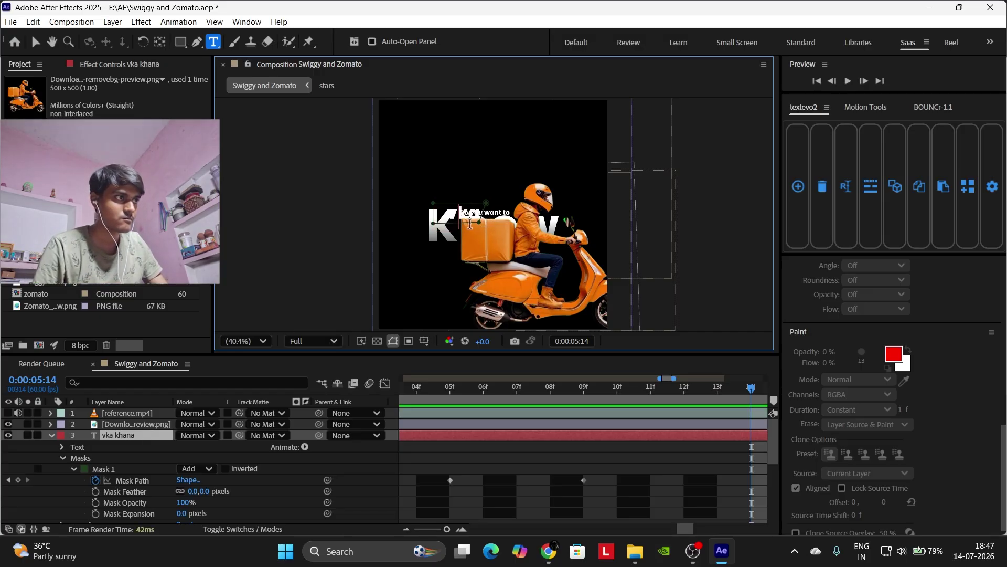
key(ctrl+z)
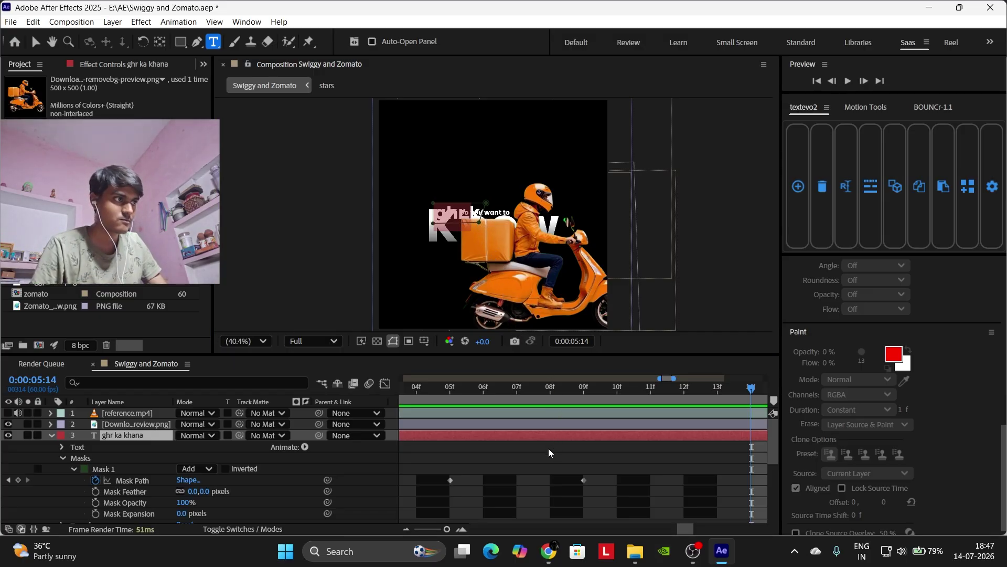
click(552, 437)
key(v)
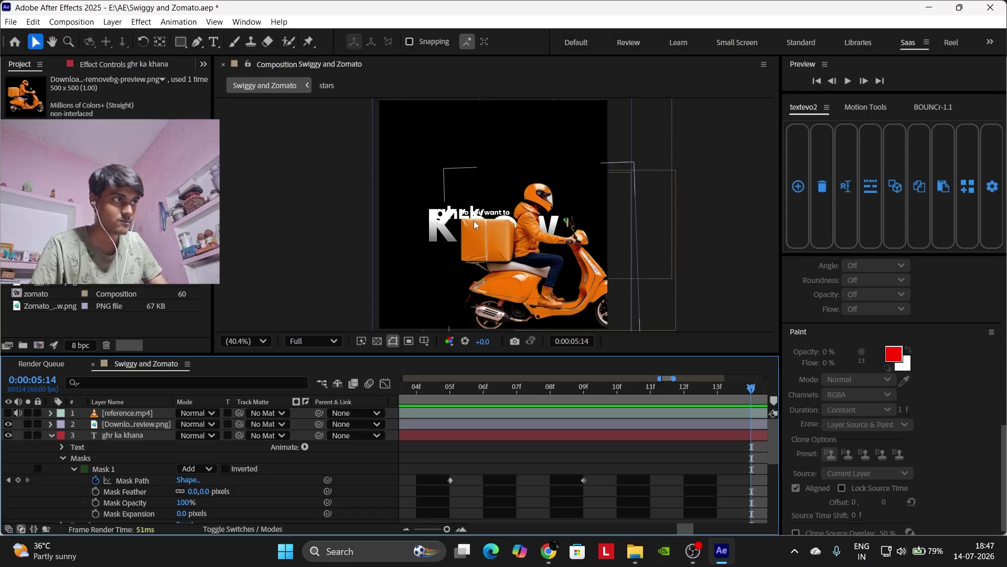
Widen Mask 1 of the "ghr ka khana" layer at 0:00:05:14 so its leading edge reaches the rider's body.
click(150, 477)
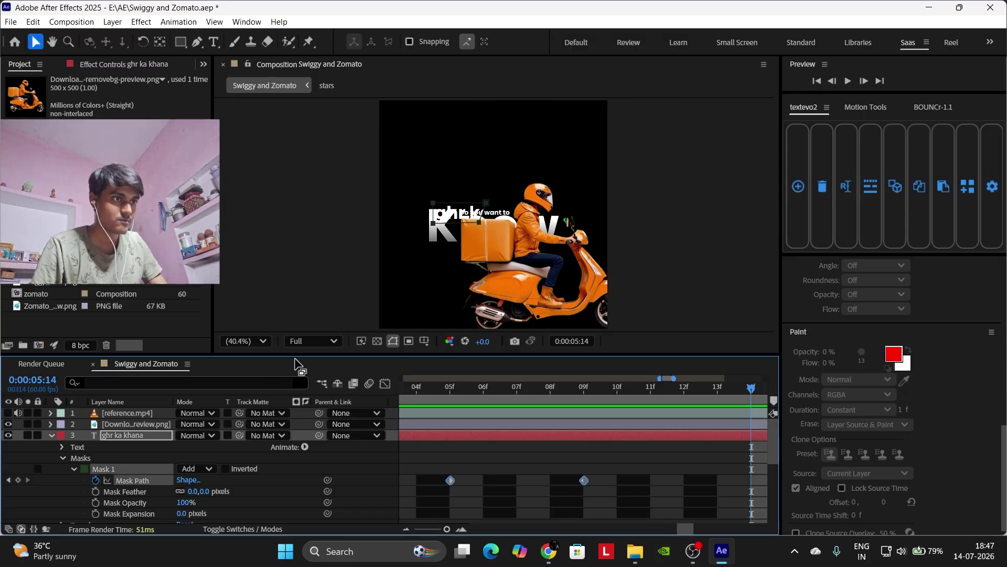
double_click(478, 218)
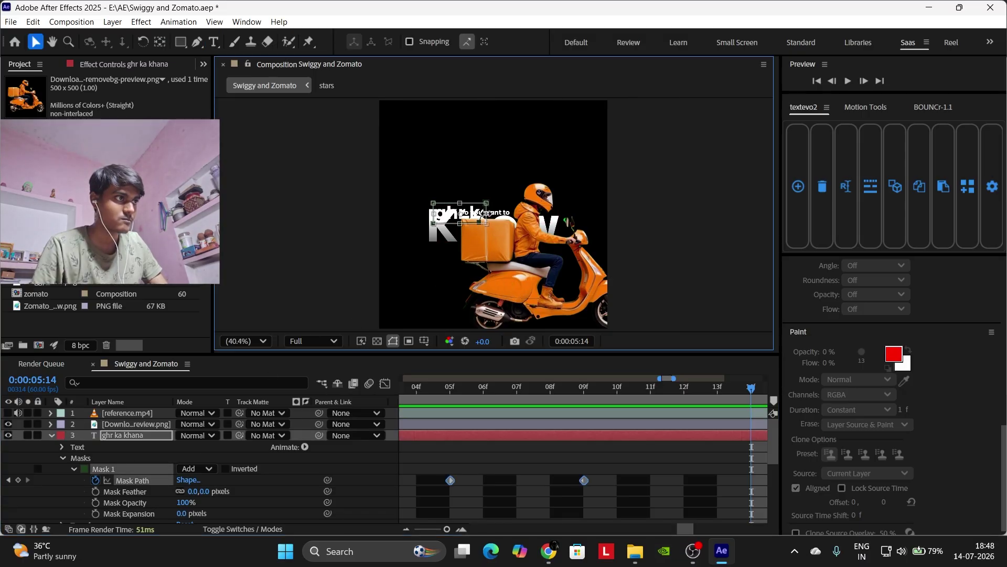
drag(486, 213, 534, 216)
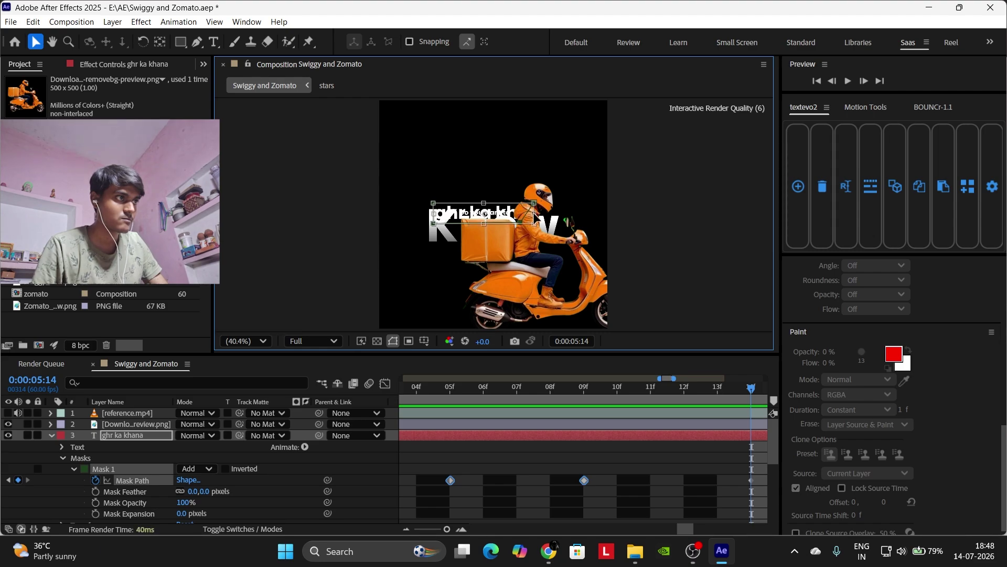
Move the current time to 0:00:05:18 and widen the "ghr ka khana" mask past the end of the text to the rider.
click(447, 530)
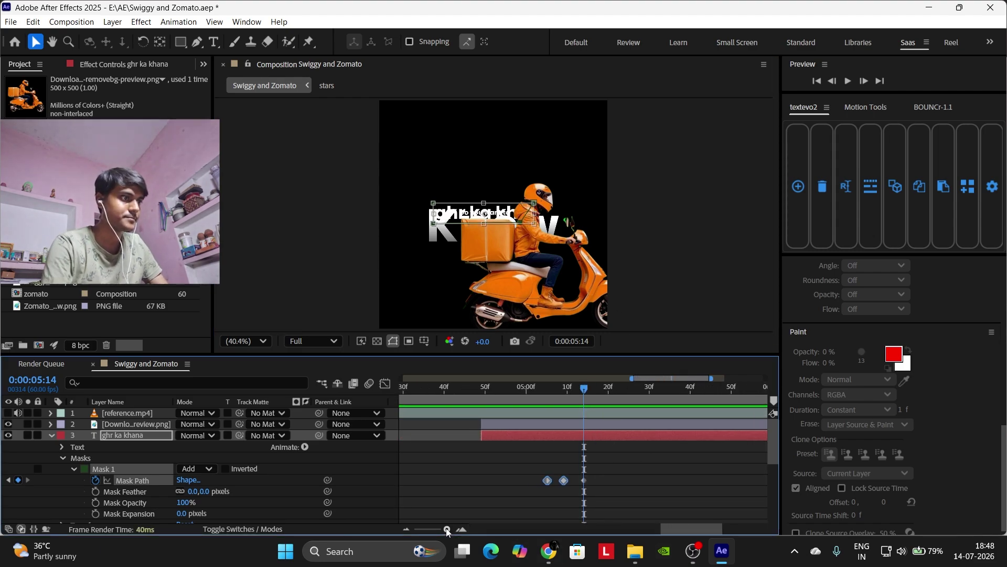
drag(447, 531, 455, 527)
drag(613, 394, 721, 385)
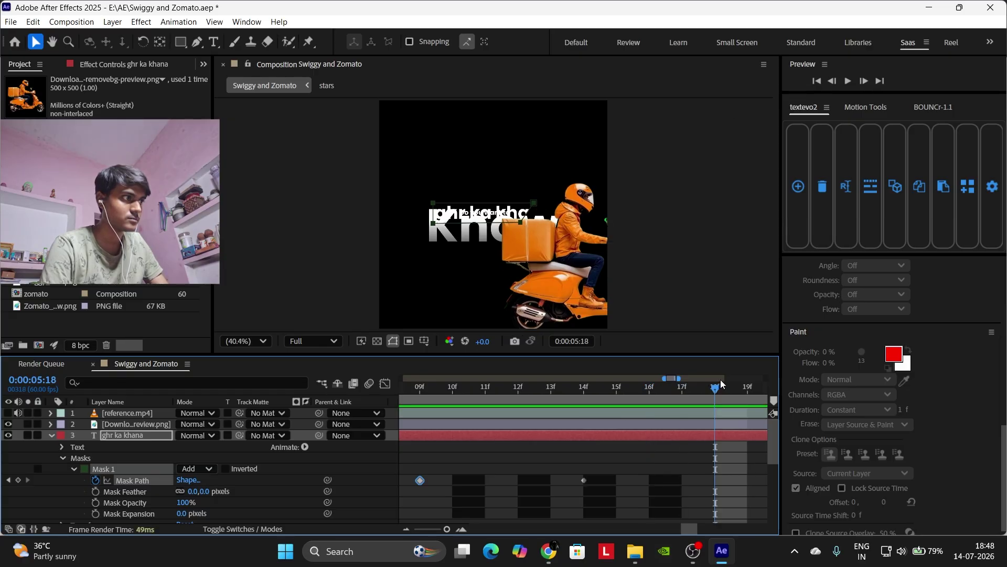
click(141, 482)
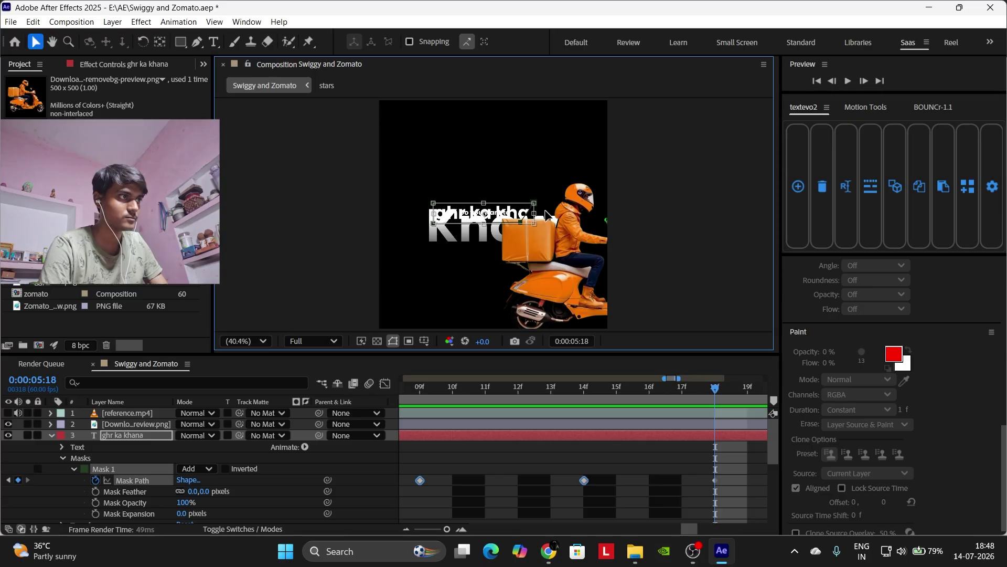
drag(534, 213, 586, 211)
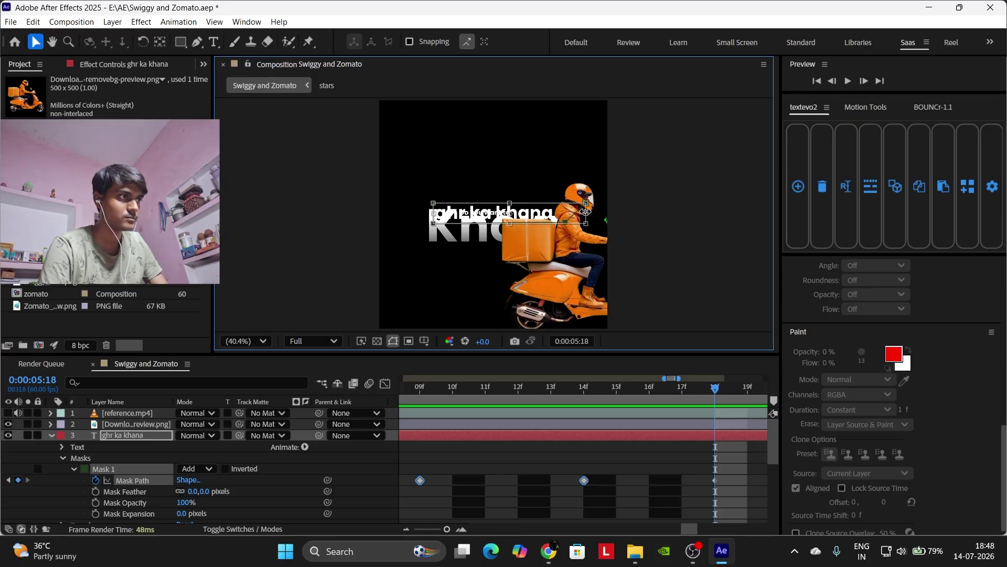
Collapse the expanded layer properties, reveal the mask keyframes of "ghr ka khana", and move the current time to 0:00:05:05.
click(432, 527)
click(618, 388)
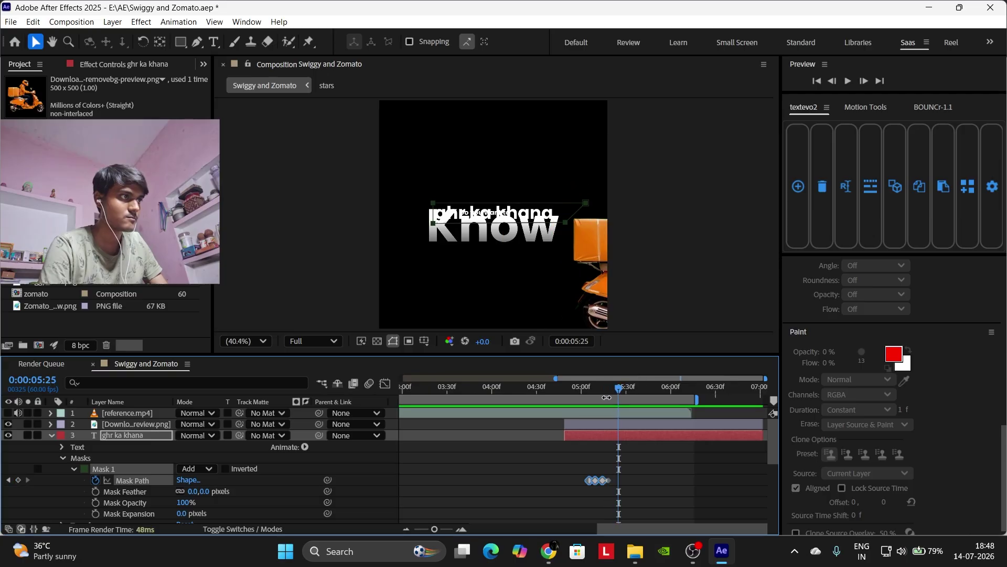
drag(435, 529, 444, 529)
click(556, 464)
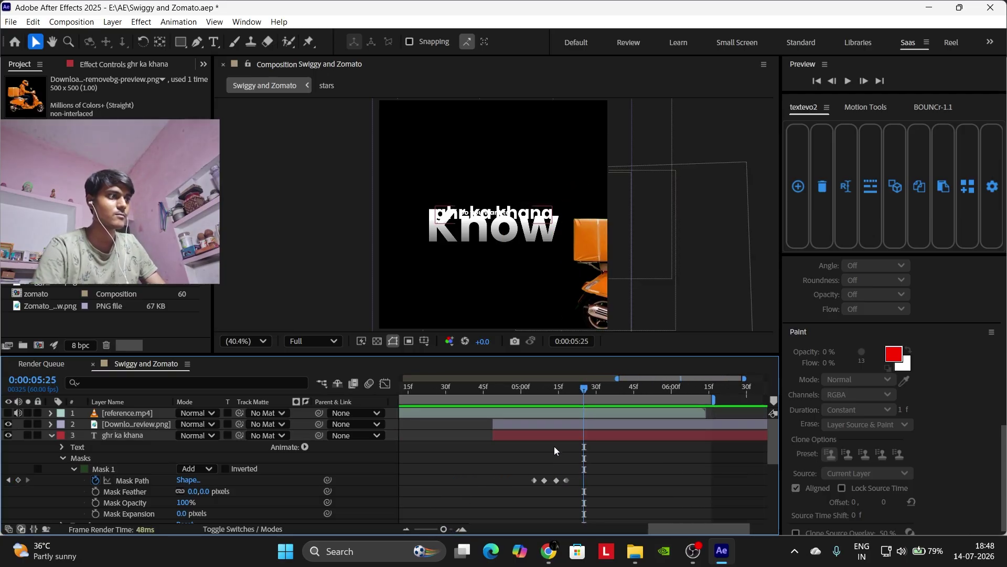
key(ctrl+grave)
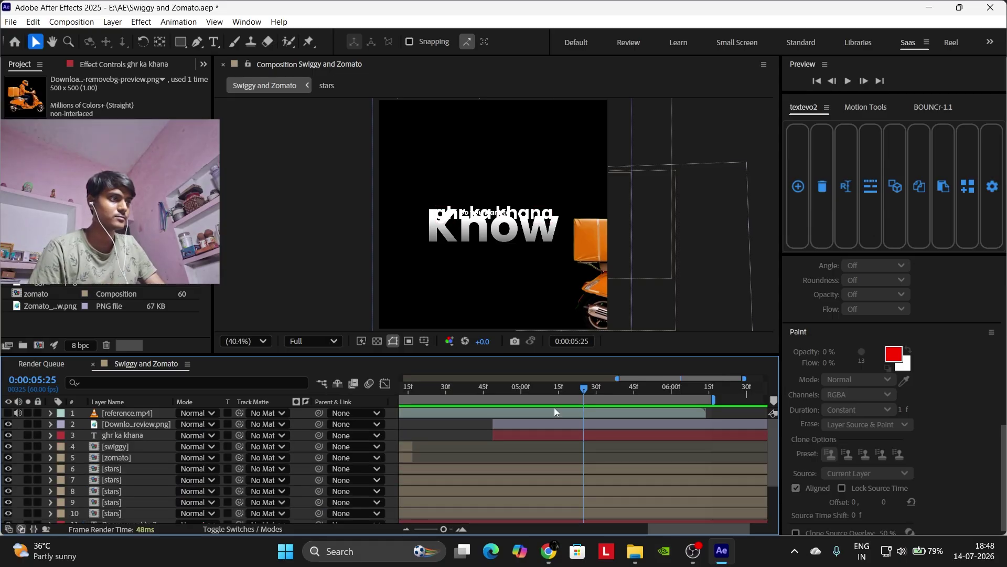
drag(545, 388, 523, 396)
click(555, 437)
key(m)
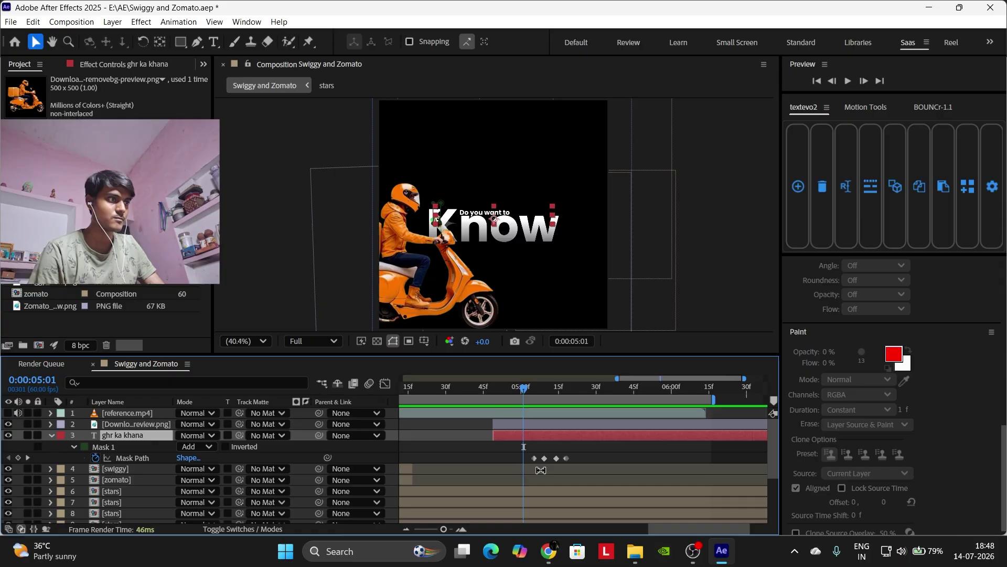
click(533, 387)
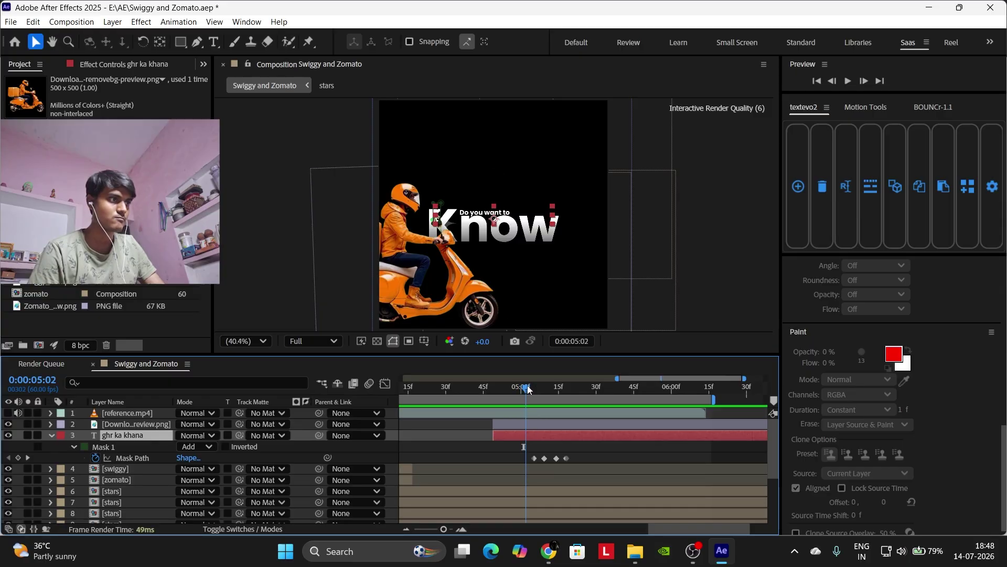
drag(443, 529, 447, 529)
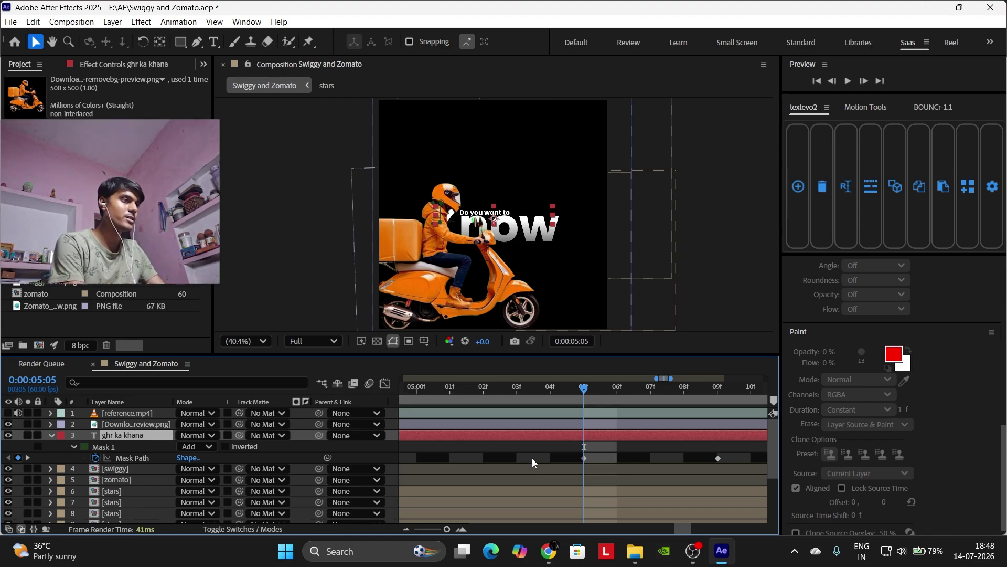
Pre-compose the "Do you want to 2" and "Know" text layers together, moving all attributes into the new composition.
scroll(588, 474, down, 3)
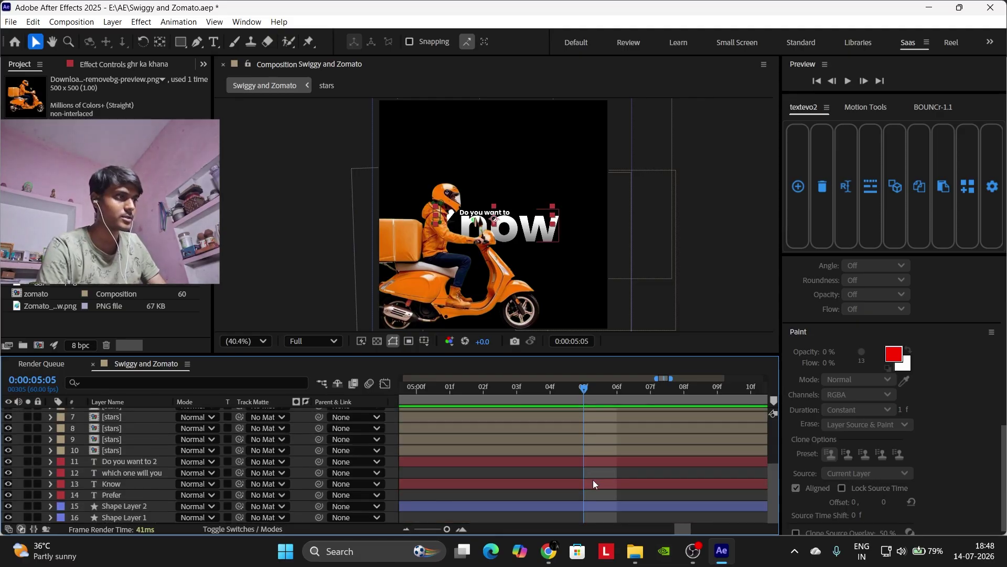
click(593, 484)
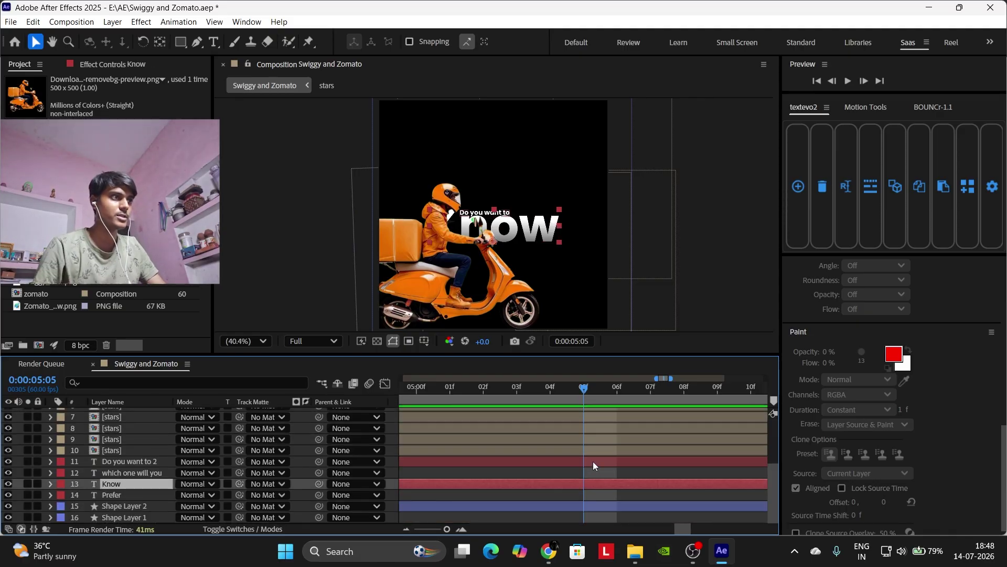
shift+click(593, 461)
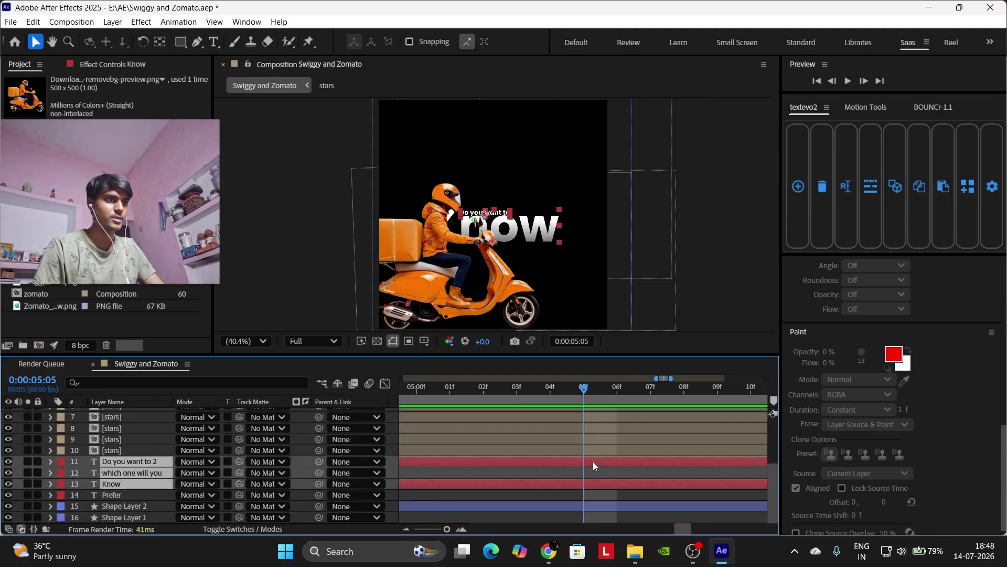
click(588, 494)
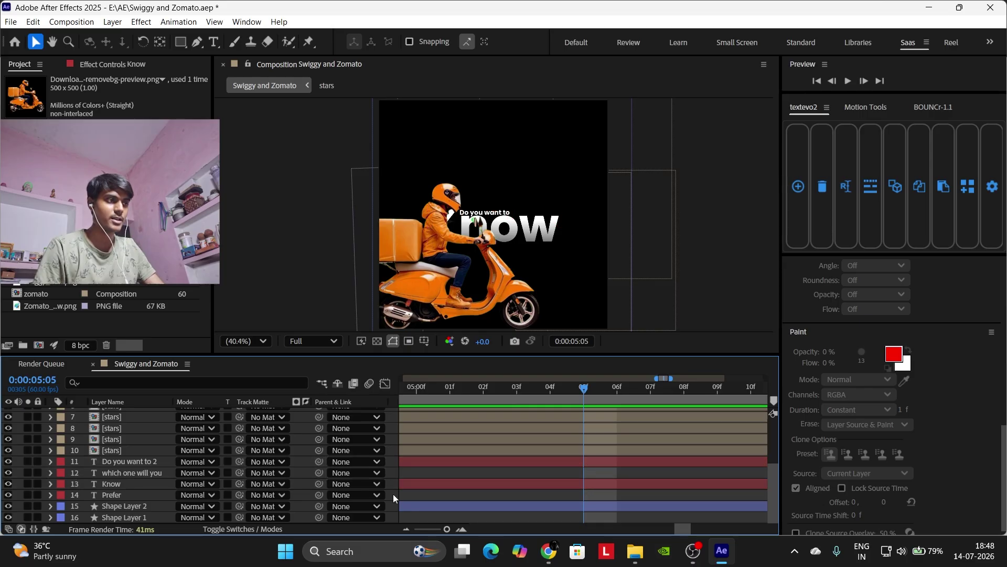
click(144, 472)
click(140, 481)
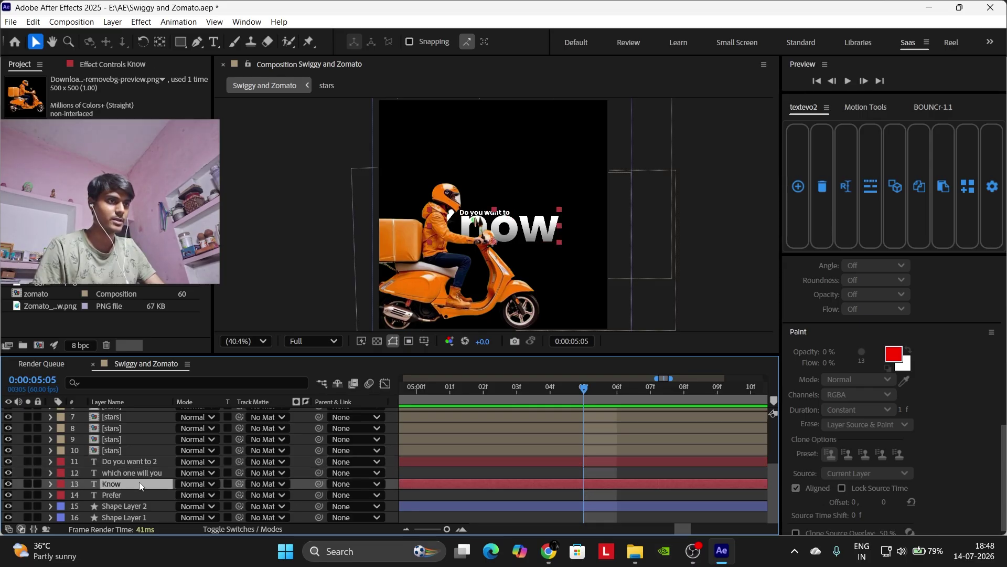
ctrl+click(143, 458)
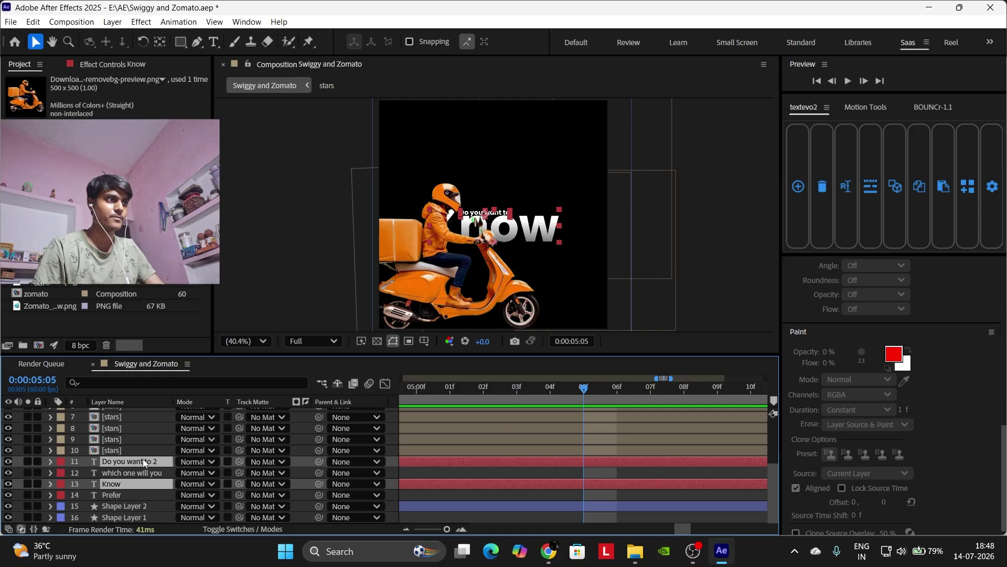
right_click(142, 459)
click(235, 371)
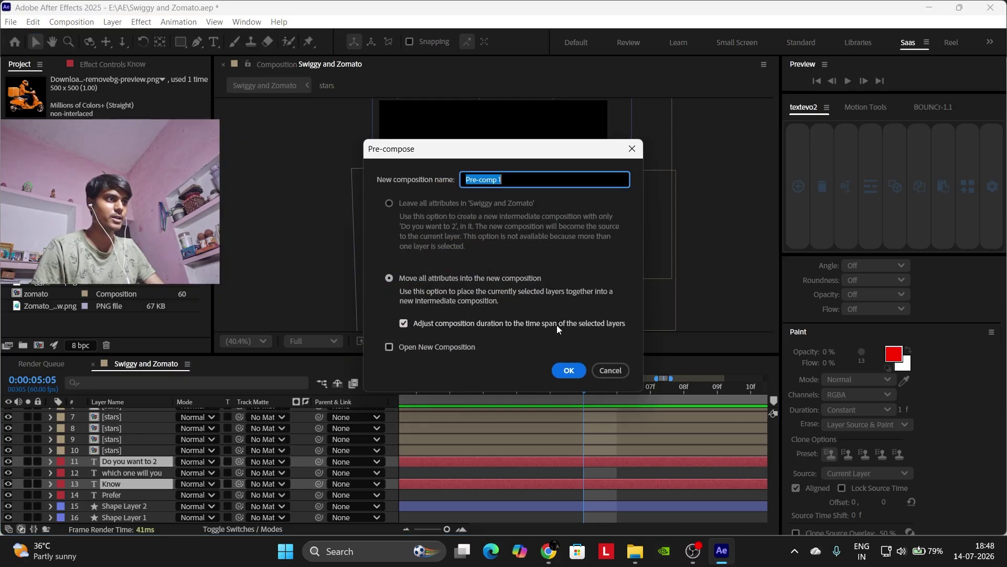
click(568, 369)
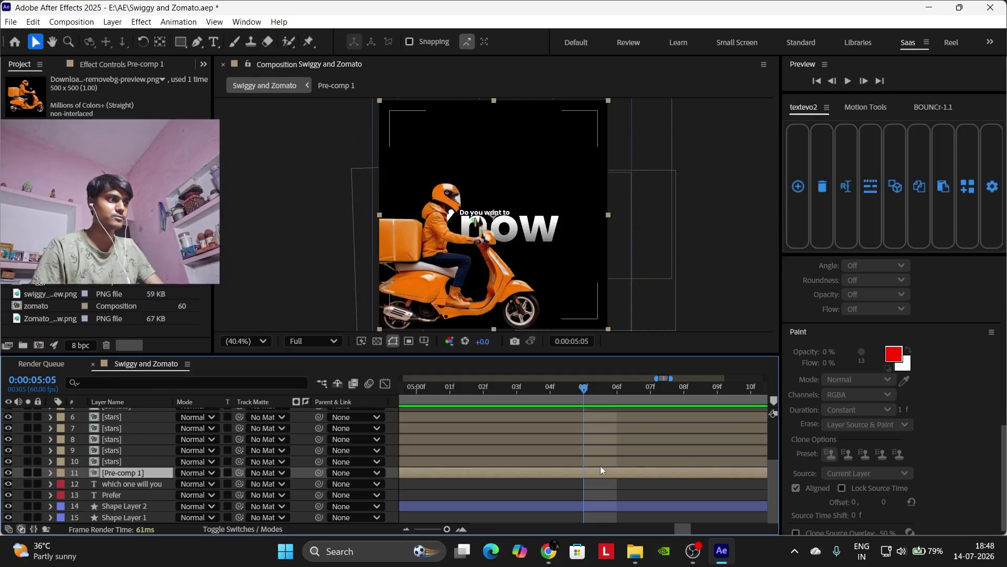
Draw a rectangular mask around the "Do you want to Know" text on the pre-comp and keyframe its Mask Path at 0:00:05:05.
click(180, 42)
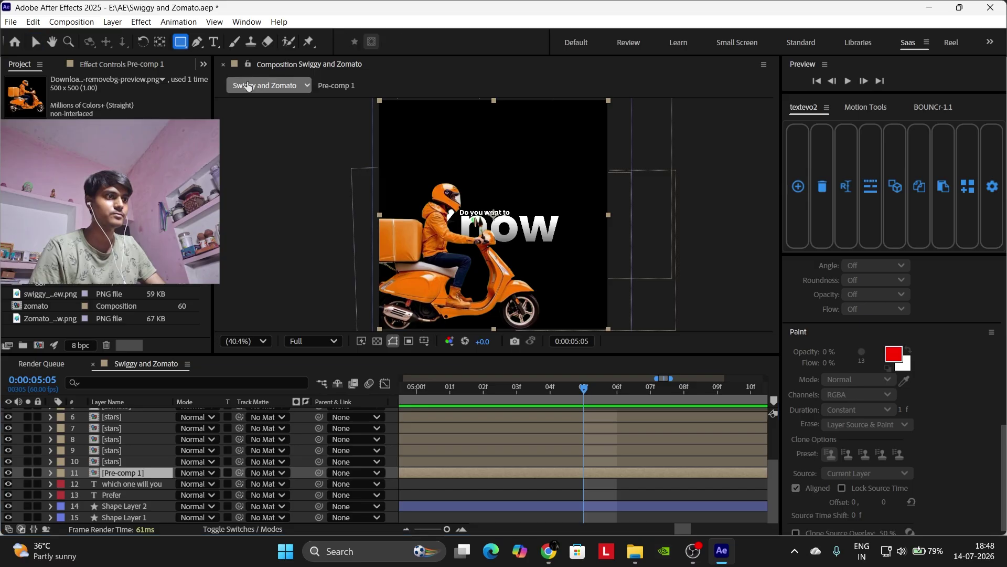
drag(418, 198, 570, 255)
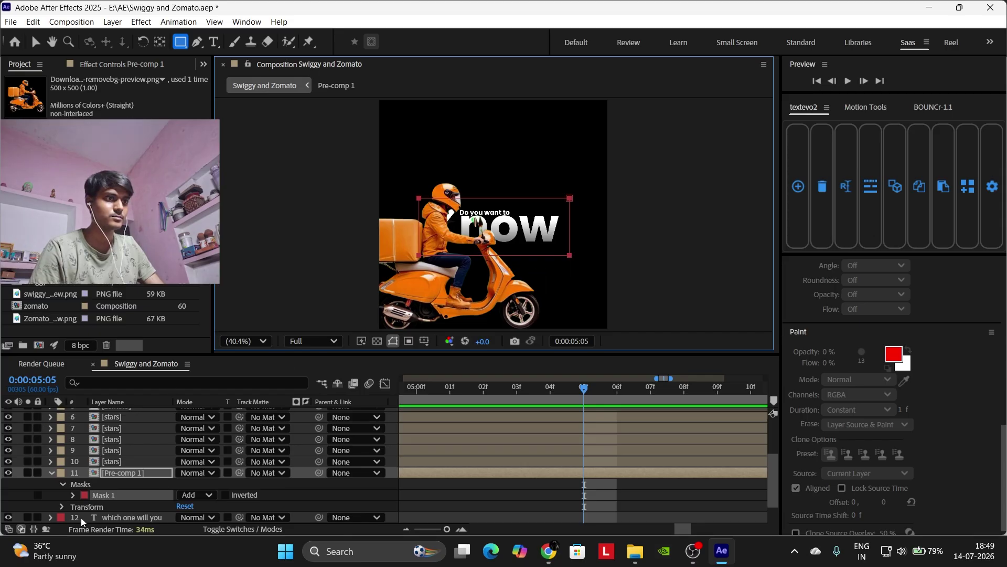
scroll(109, 513, down, 1)
click(73, 462)
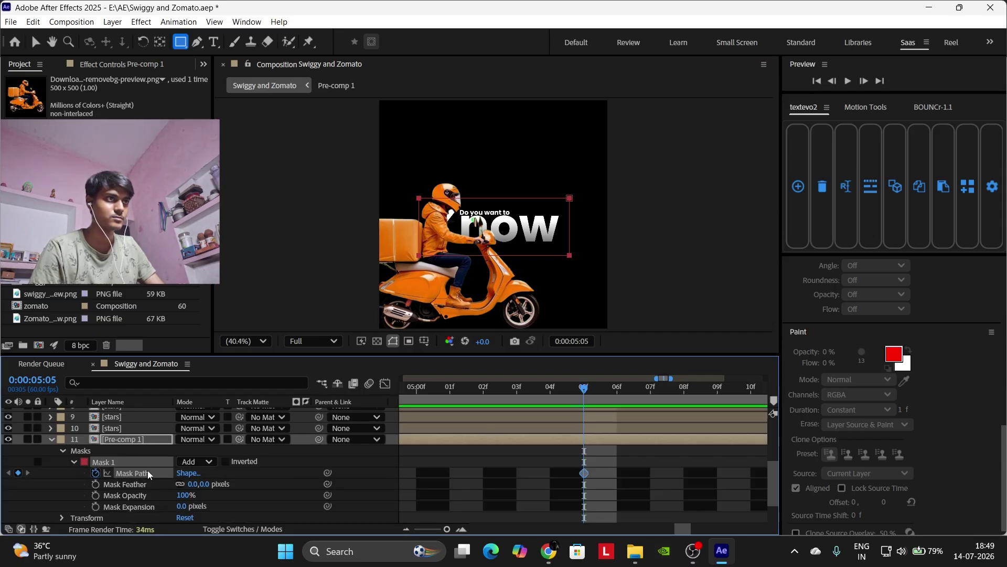
key(v)
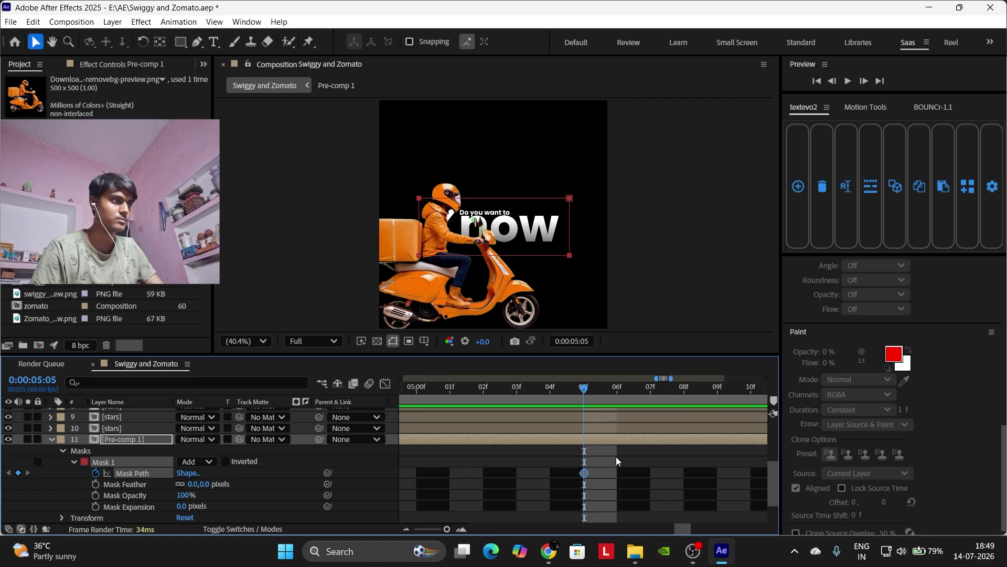
Move to the "ghr ka khana" mask keyframe at 0:00:05:09 and narrow the pre-comp's mask from its left edge to the rider's body.
scroll(614, 433, up, 3)
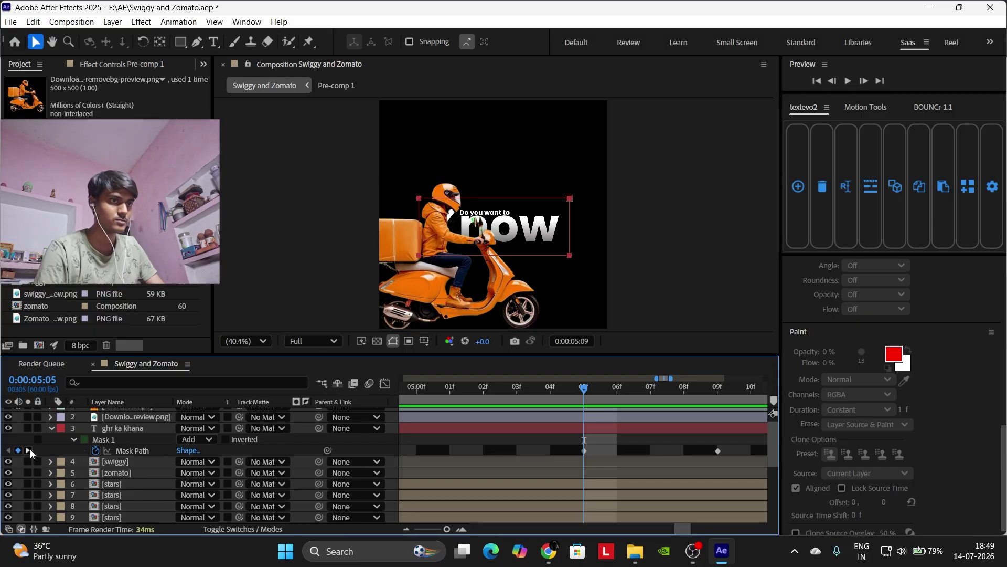
click(29, 449)
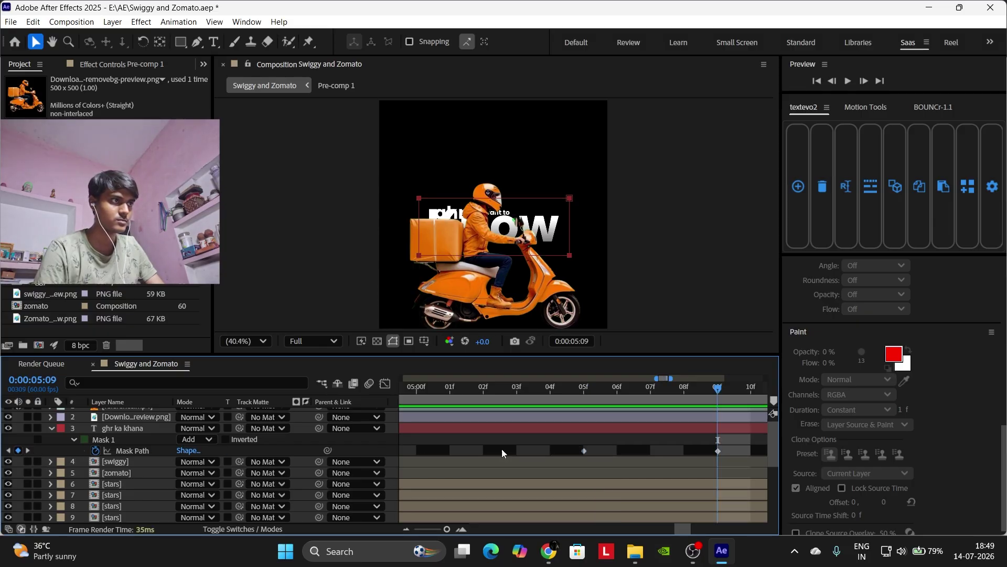
scroll(664, 464, down, 3)
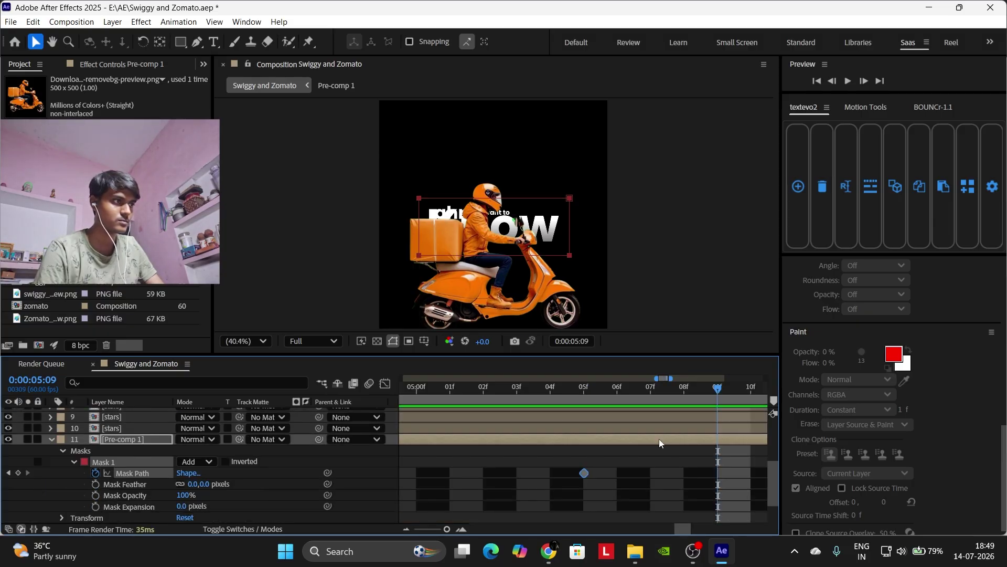
double_click(420, 258)
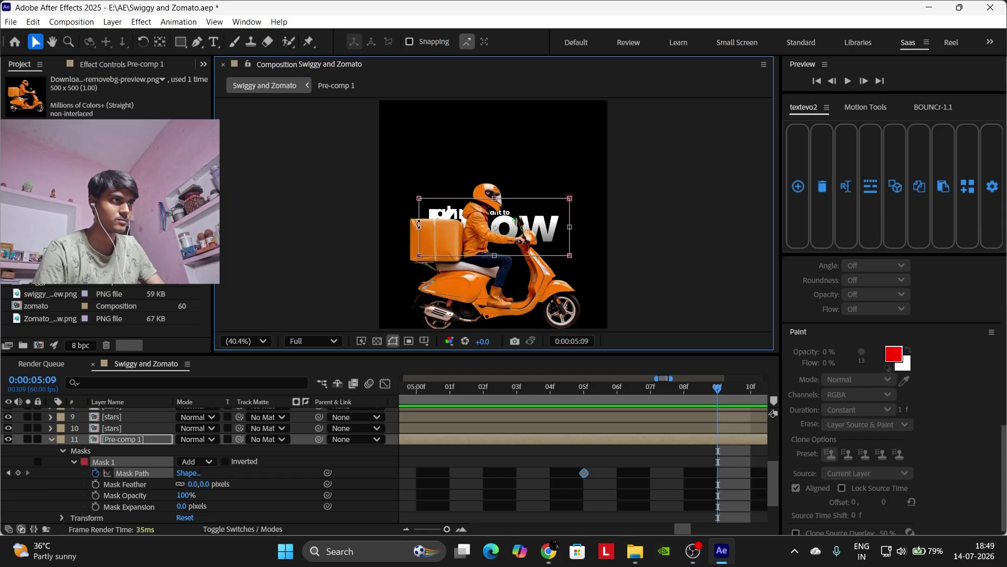
drag(419, 226, 476, 227)
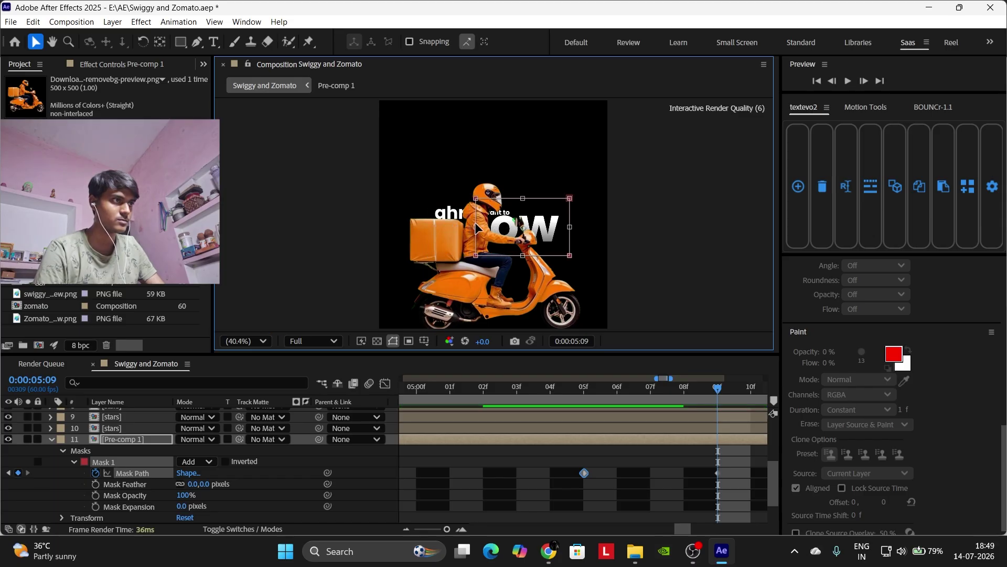
Move to the mask keyframe at 0:00:05:14 and narrow the pre-comp's mask further so its left edge follows the rider's body.
scroll(669, 442, up, 5)
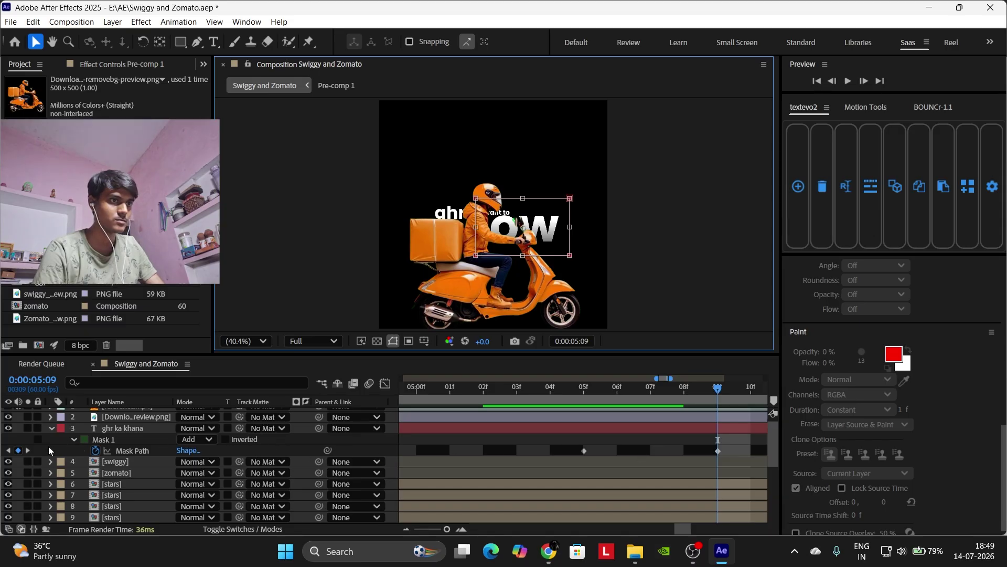
click(28, 450)
scroll(584, 450, down, 3)
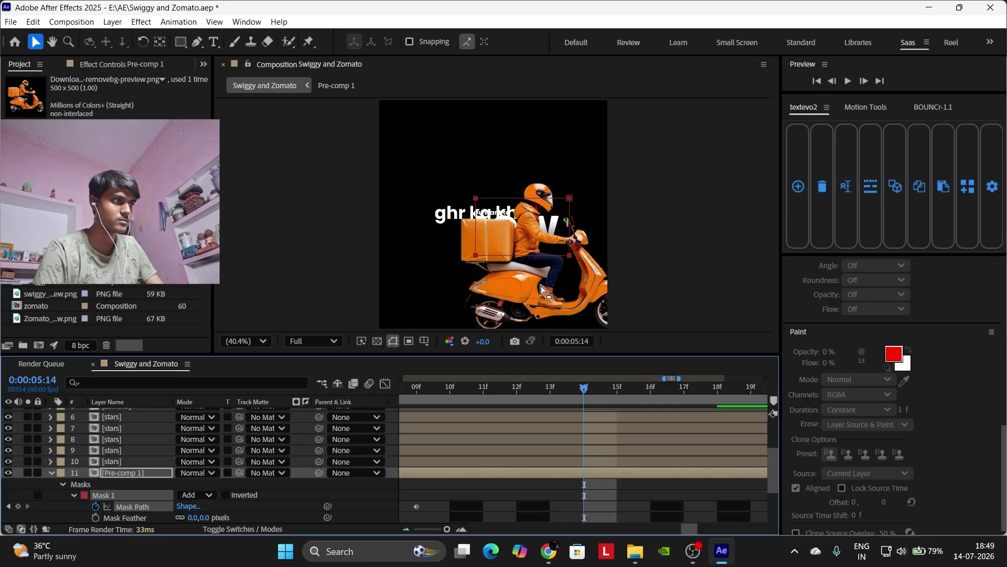
double_click(482, 226)
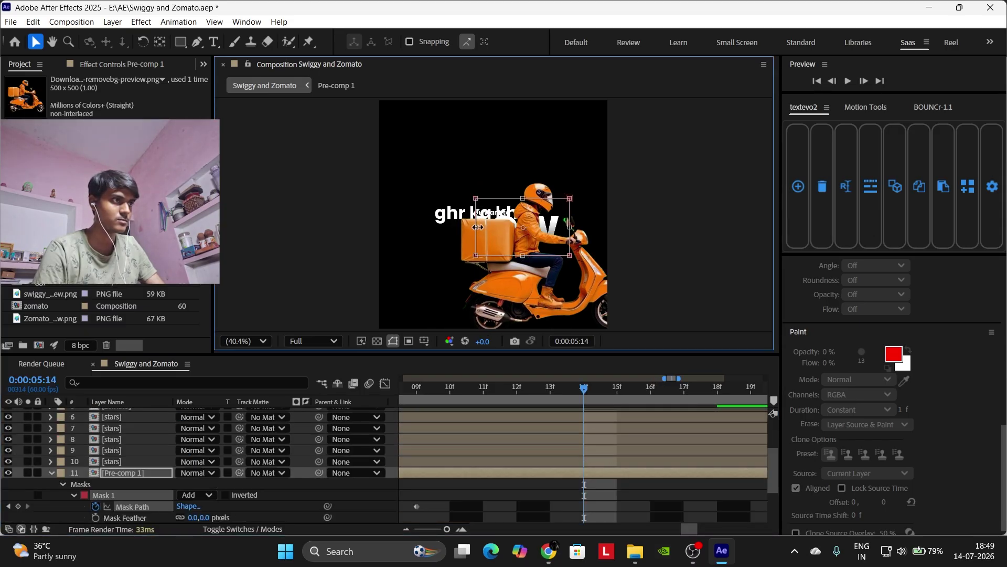
drag(478, 227, 530, 231)
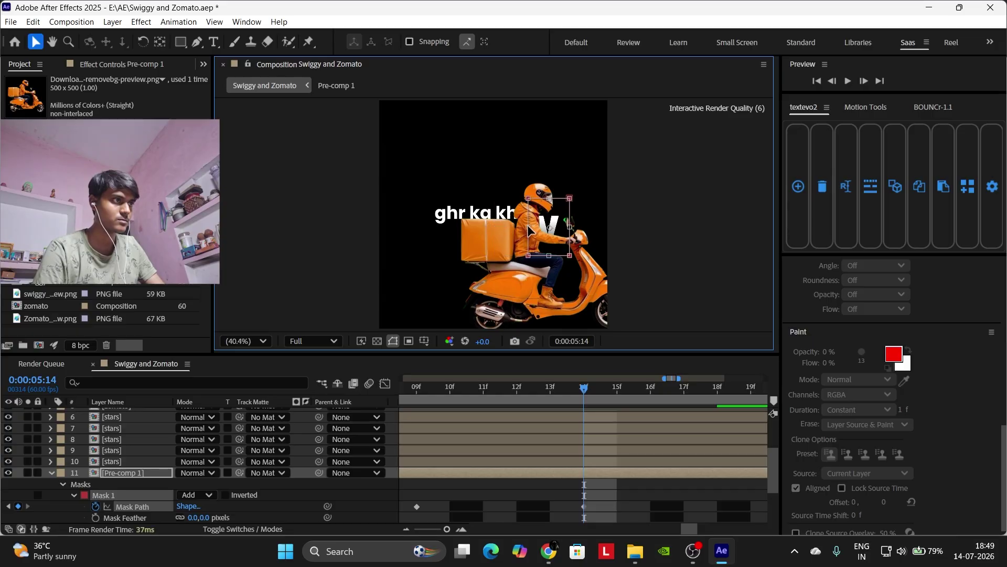
scroll(664, 431, up, 3)
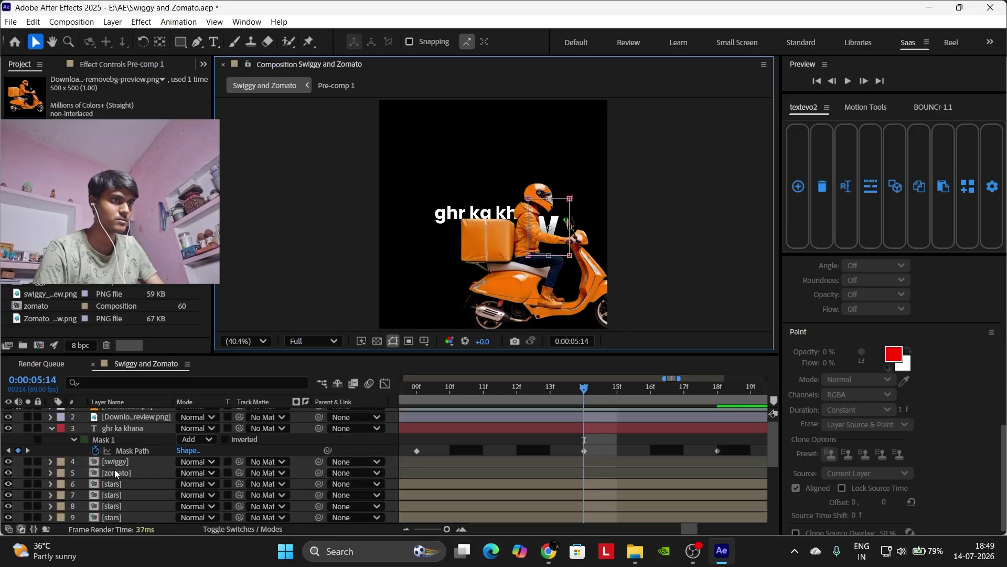
Move to the mask keyframe at 0:00:05:18 and collapse the pre-comp's mask to its right edge, fully hiding "Do you want to Know".
click(28, 450)
scroll(348, 486, down, 3)
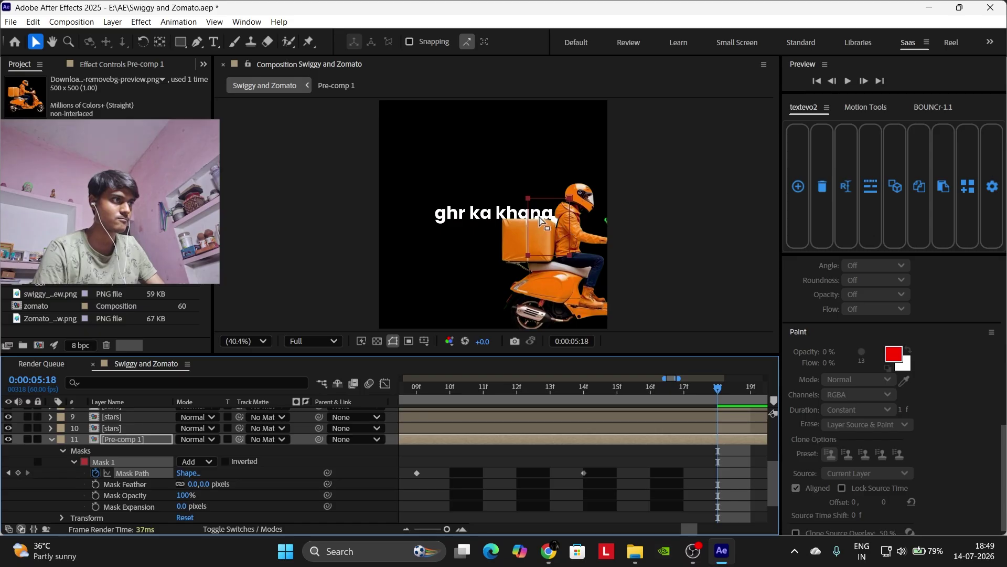
drag(529, 228, 570, 226)
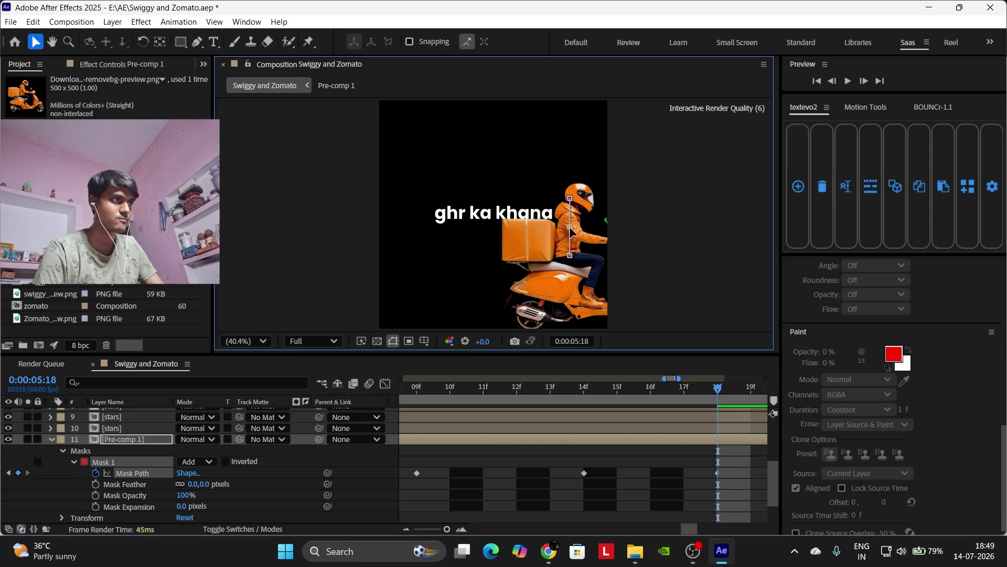
Play the Swiggy and Zomato composition from the start to check the scooter's text wipe.
click(758, 391)
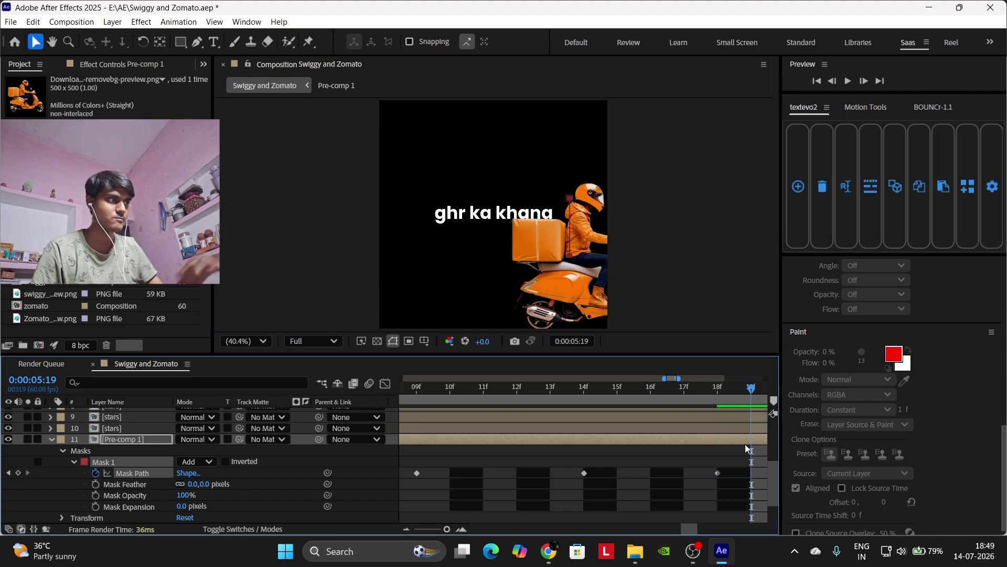
mouse_move(449, 531)
mouse_down()
mouse_move(433, 530)
mouse_move(444, 530)
mouse_up()
click(677, 468)
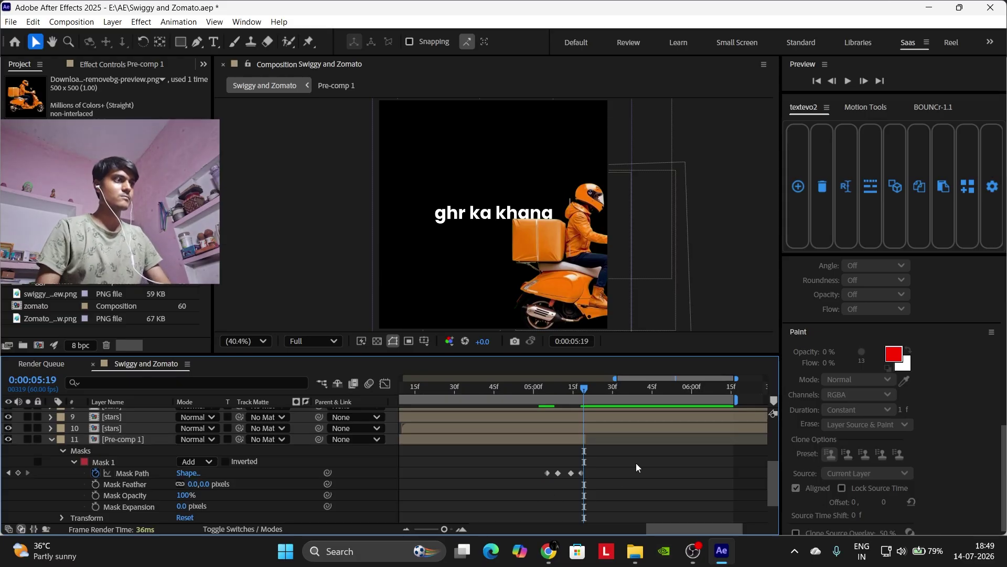
drag(575, 387, 470, 408)
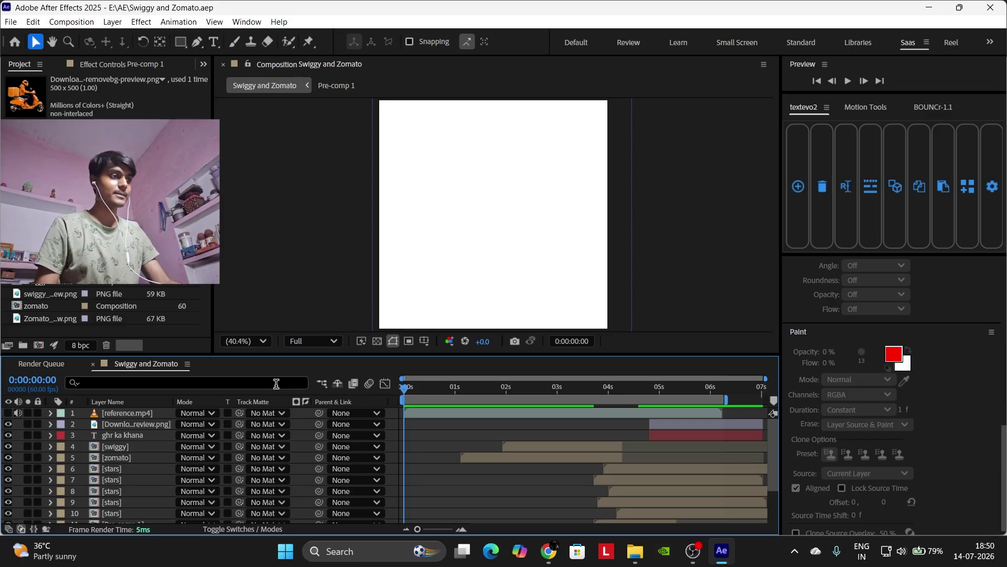
key(space)
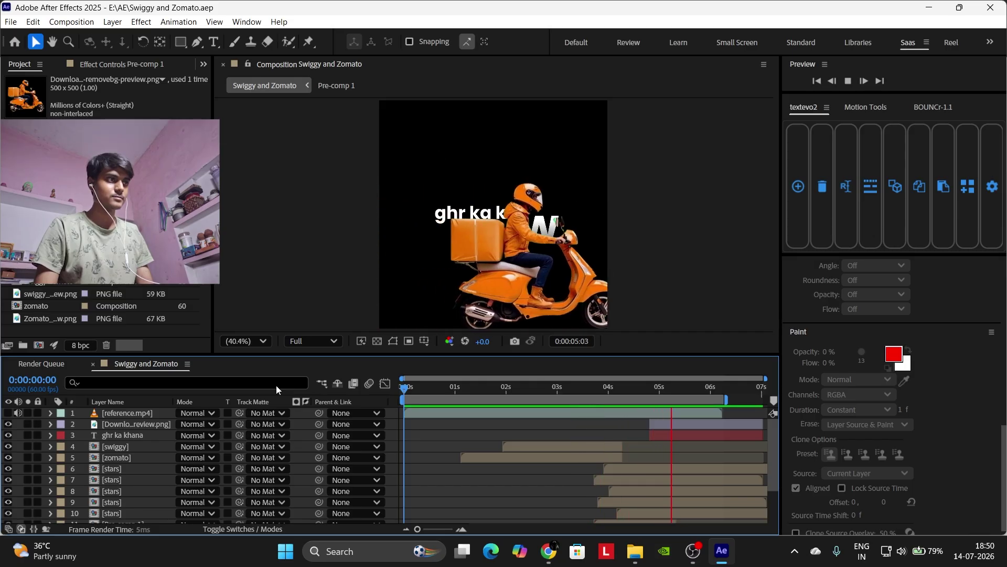
key(space)
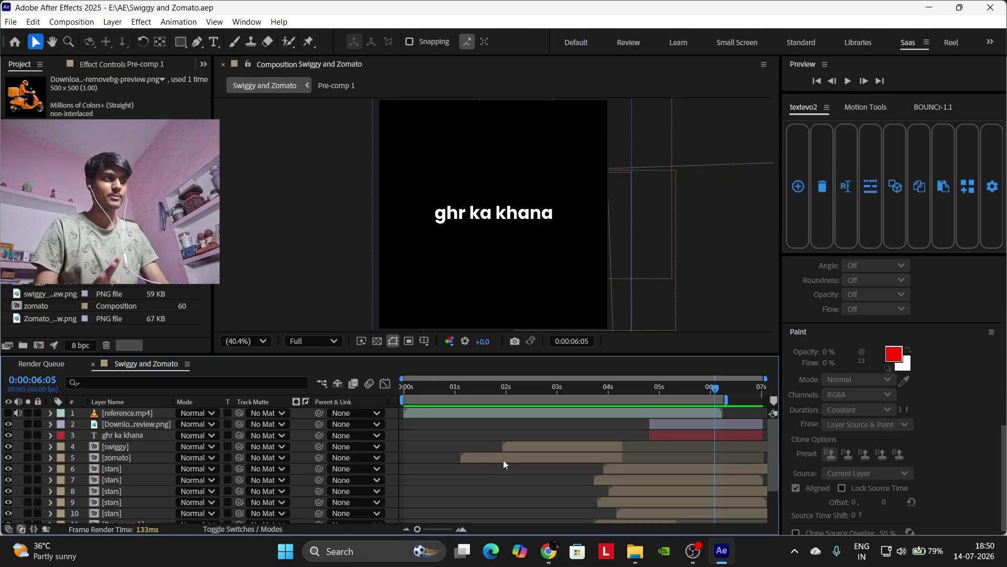
Show the reference.mp4 layer and examine how its closing text and flame appear around the six-second mark.
click(8, 412)
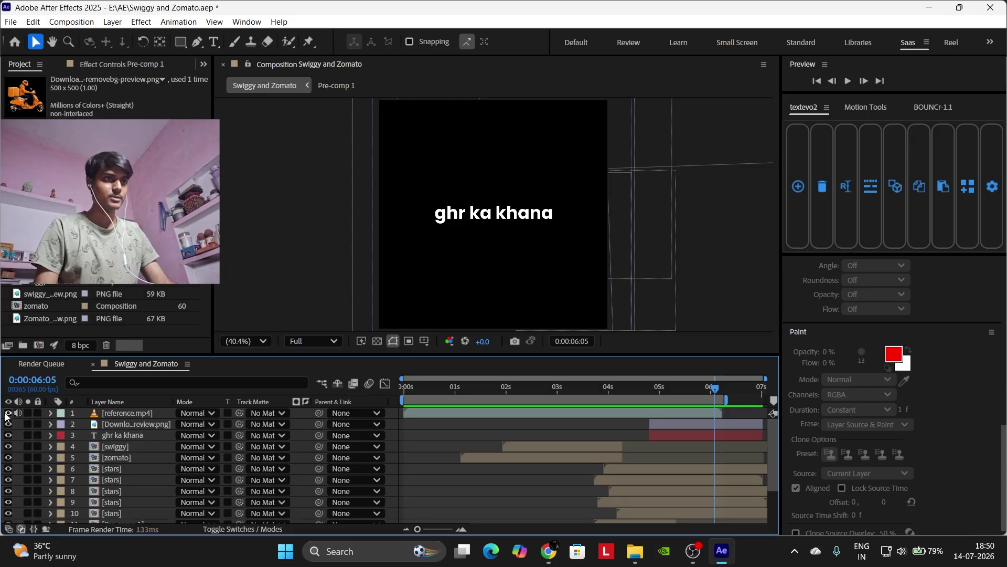
key(slash)
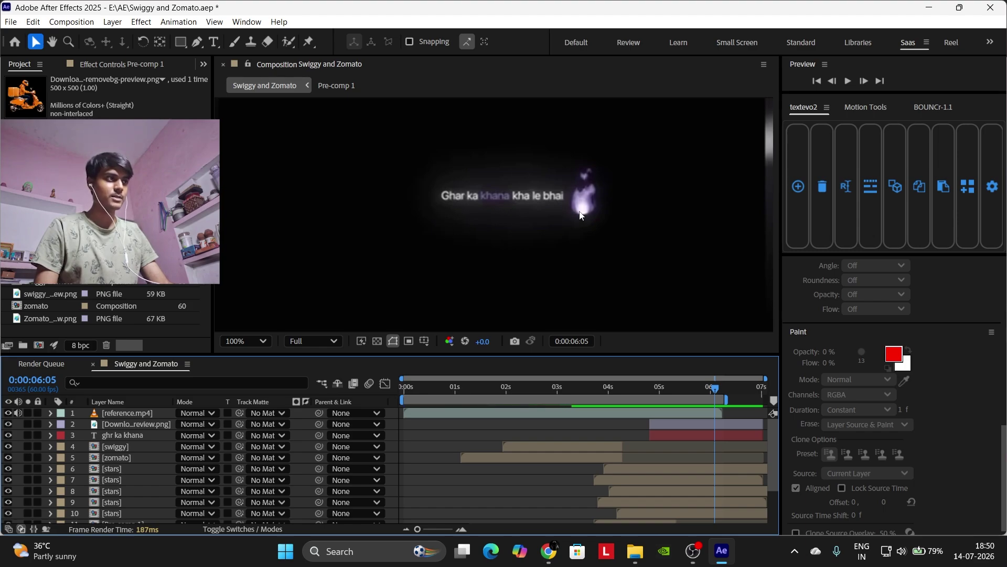
drag(700, 392, 680, 383)
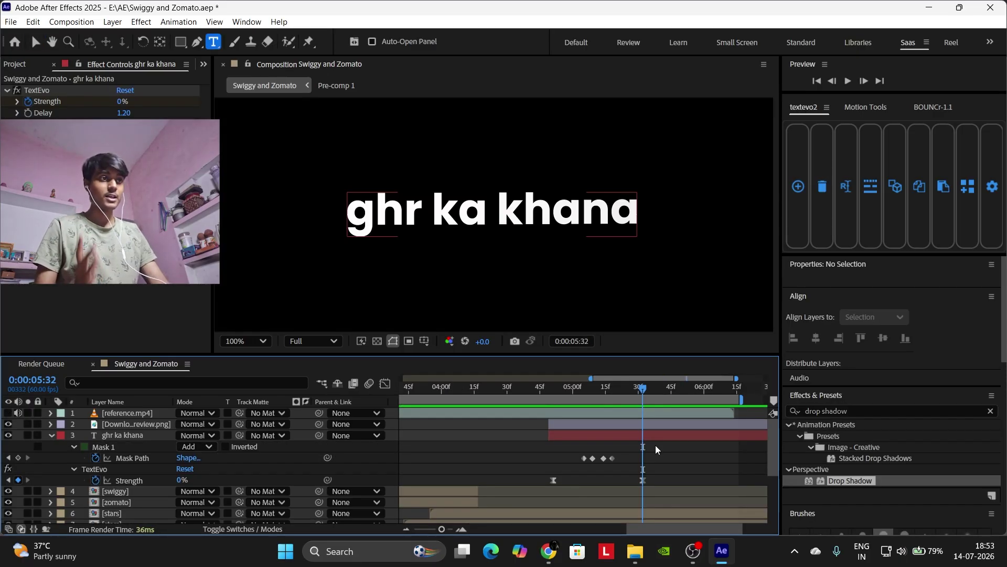
Import fire.mp4 from the Swiggy and Zmato folder and add it to the timeline just above the "ghr ka khana" layer.
click(641, 468)
click(26, 68)
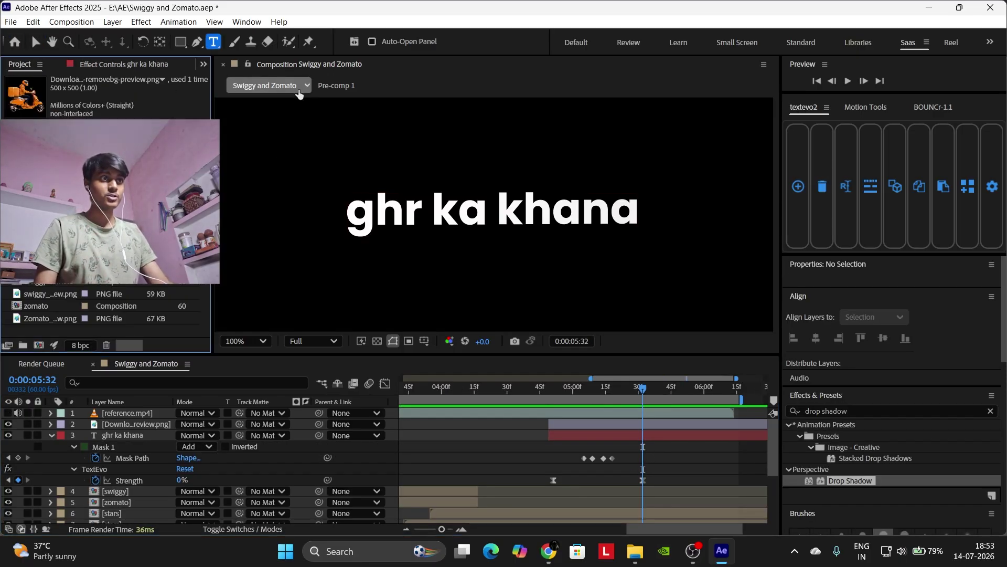
key(ctrl+i)
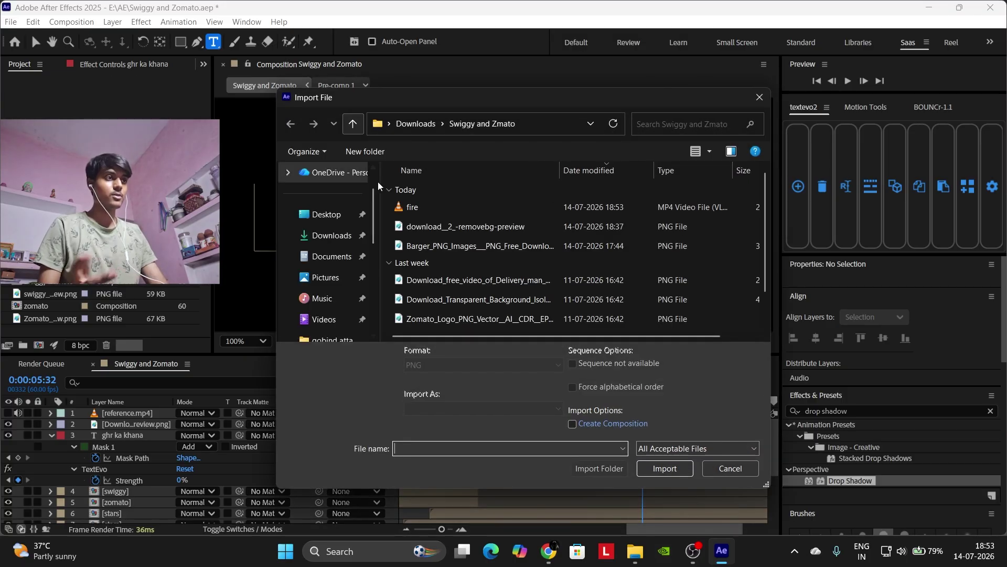
click(413, 208)
click(664, 468)
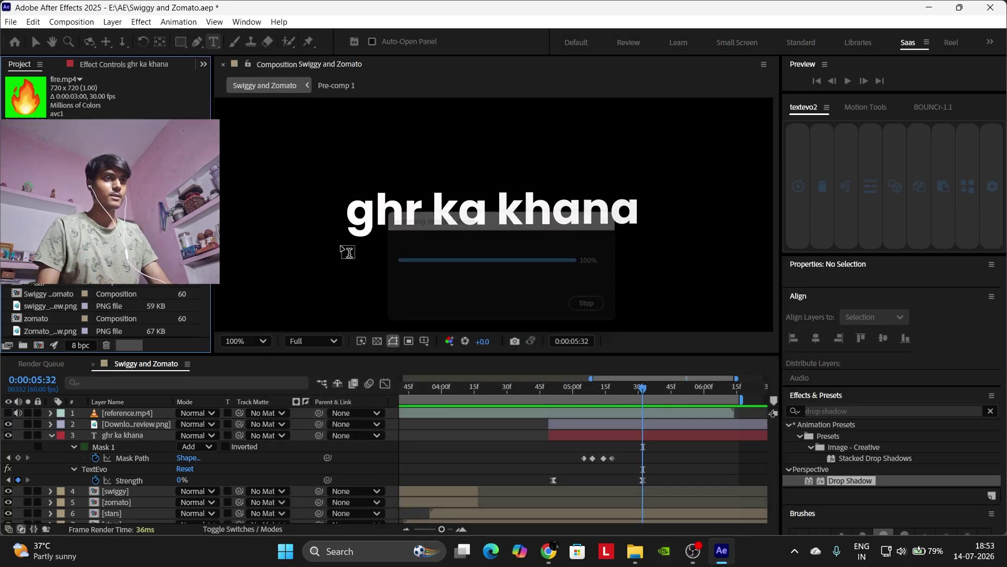
drag(48, 281, 112, 430)
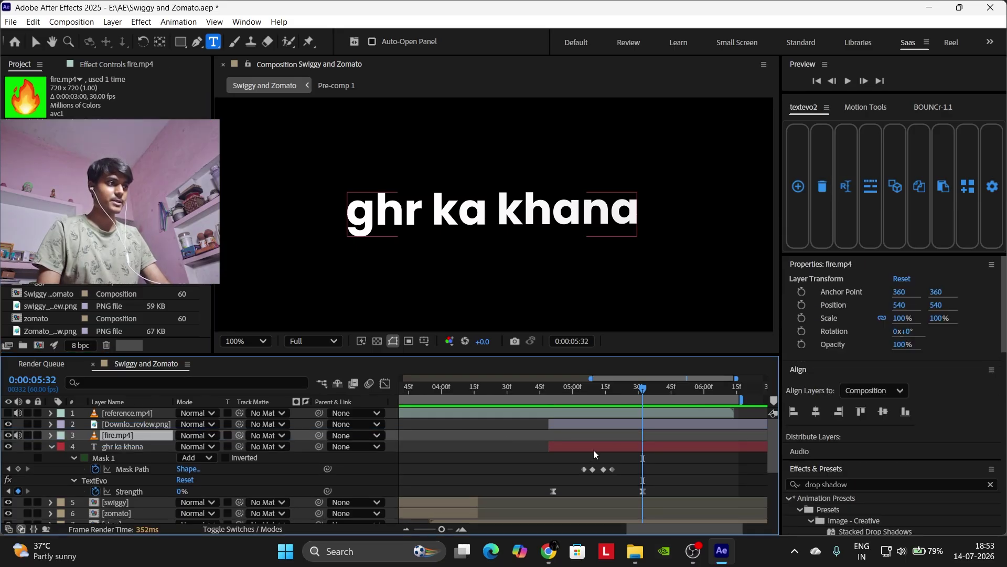
Start the fire.mp4 layer at 0:00:04:49, aligned with the beginning of the "ghr ka khana" layer.
key(bracketleft)
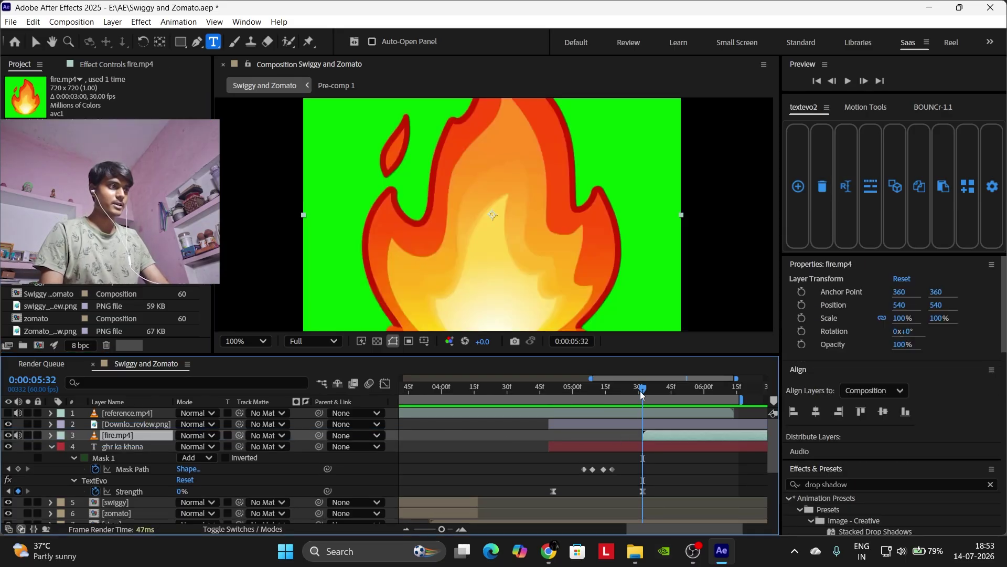
drag(642, 395, 549, 419)
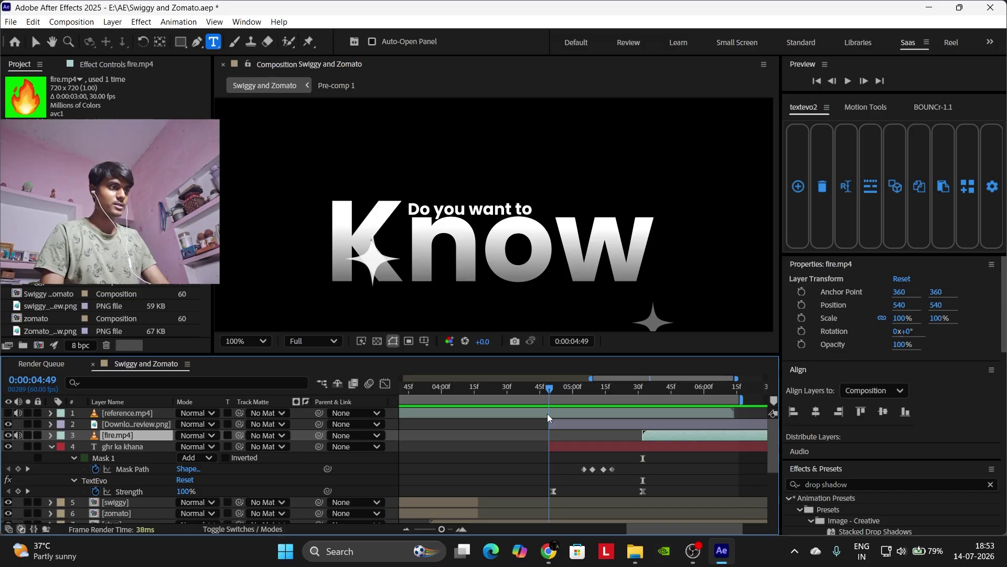
click(451, 530)
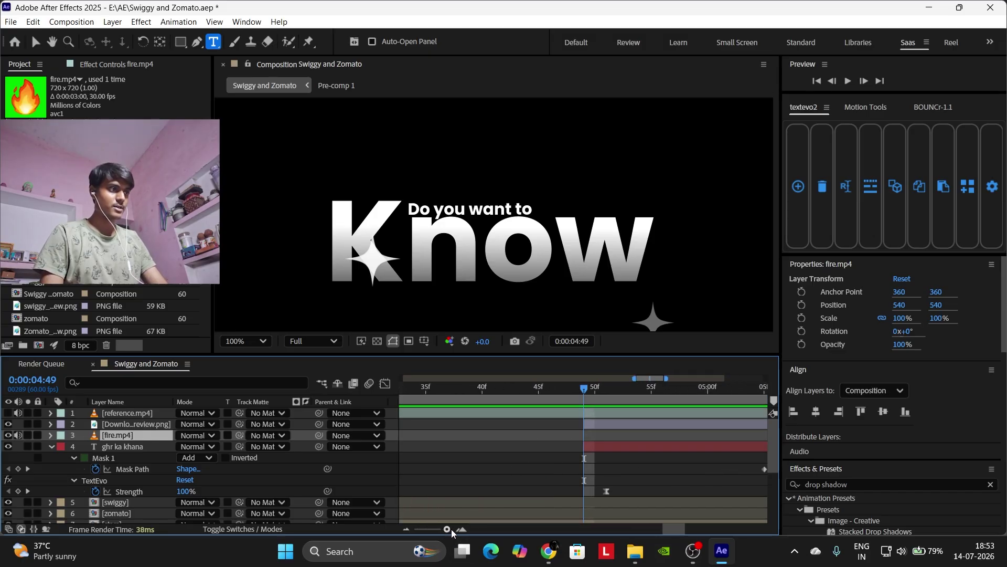
drag(451, 530, 442, 533)
key([)
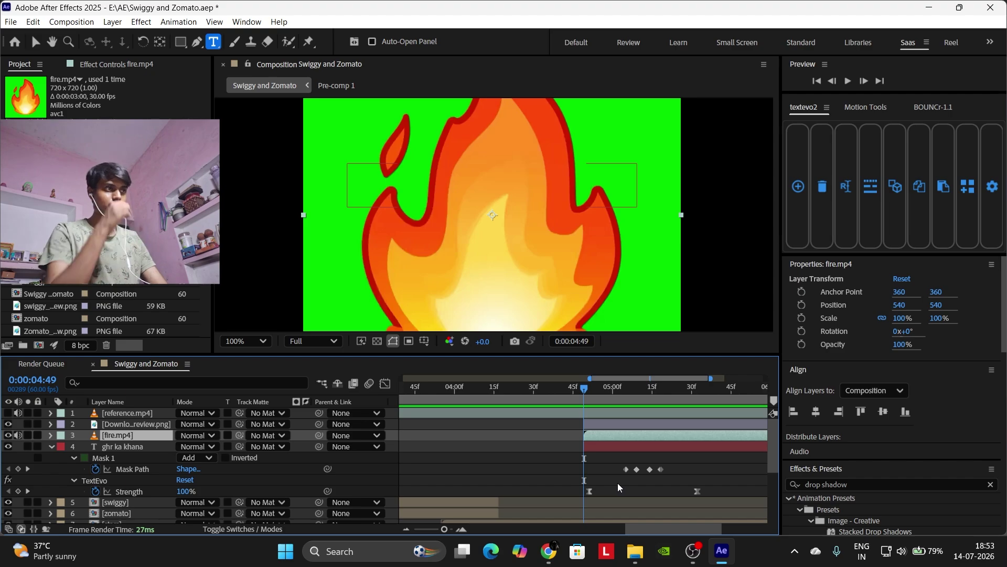
click(595, 440)
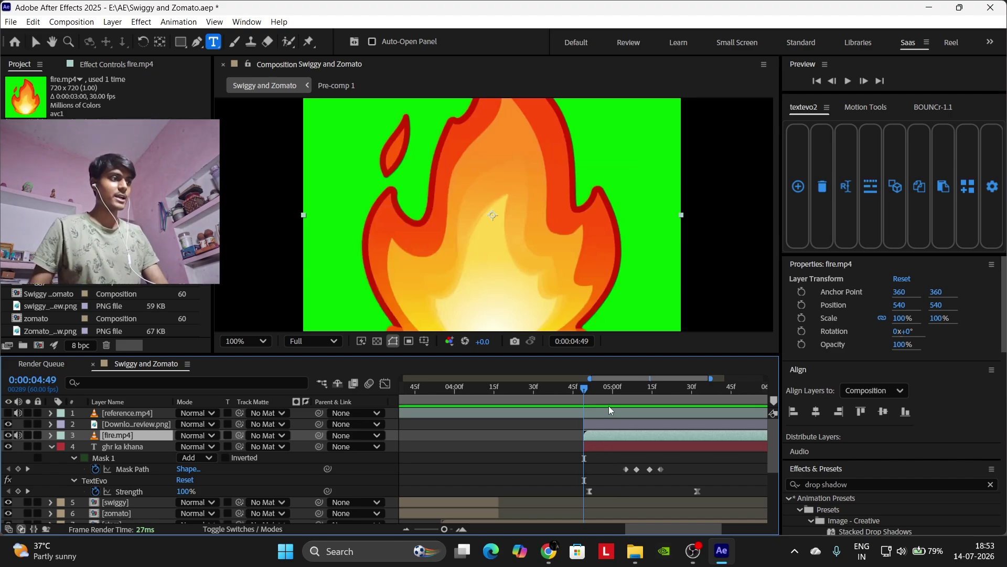
At 0:00:05:39, scale fire.mp4 to 18% and position it at 876, 524, at the end of the "ghr ka khana" text.
drag(603, 389, 714, 381)
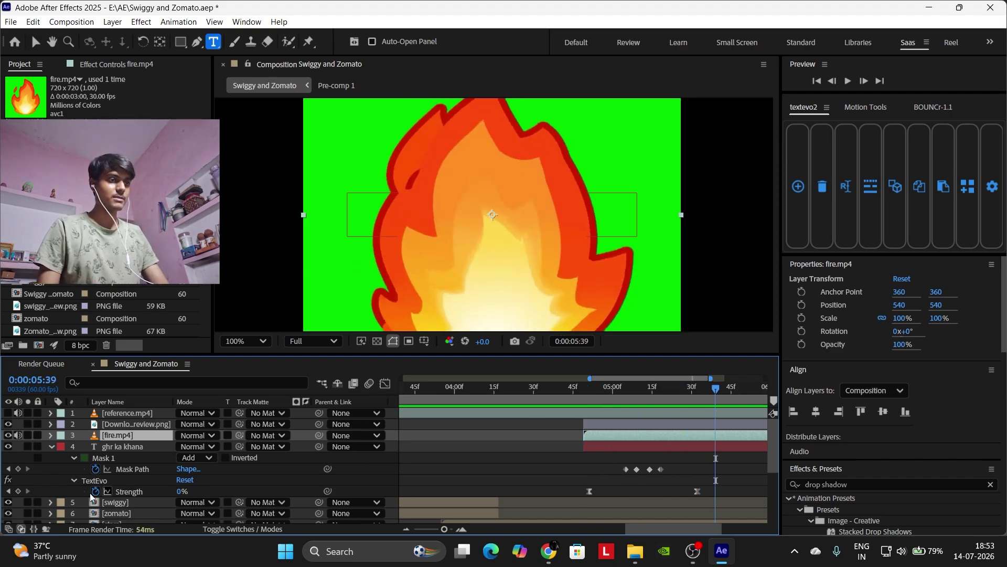
key(s)
drag(196, 447, 144, 452)
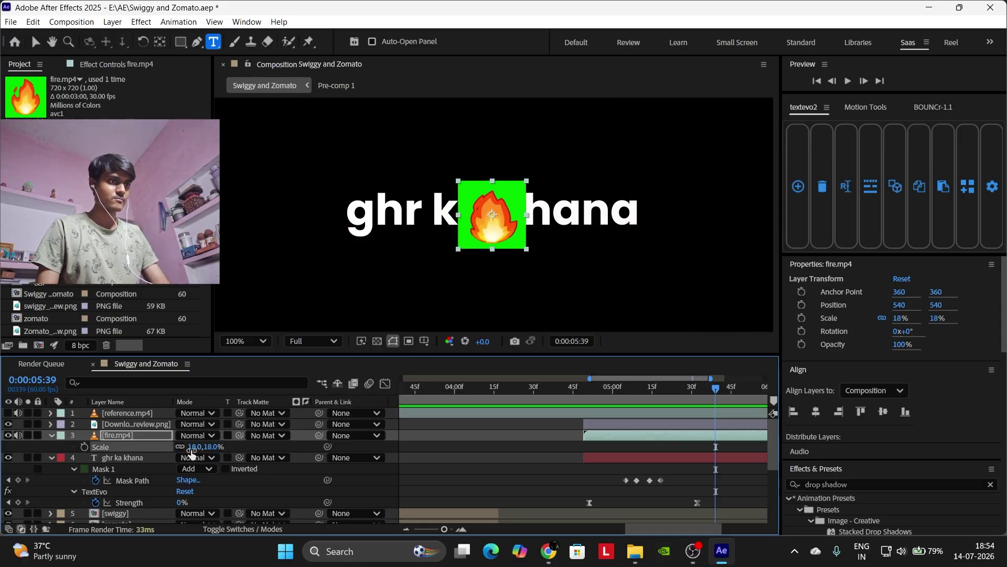
key(p)
drag(186, 446, 410, 438)
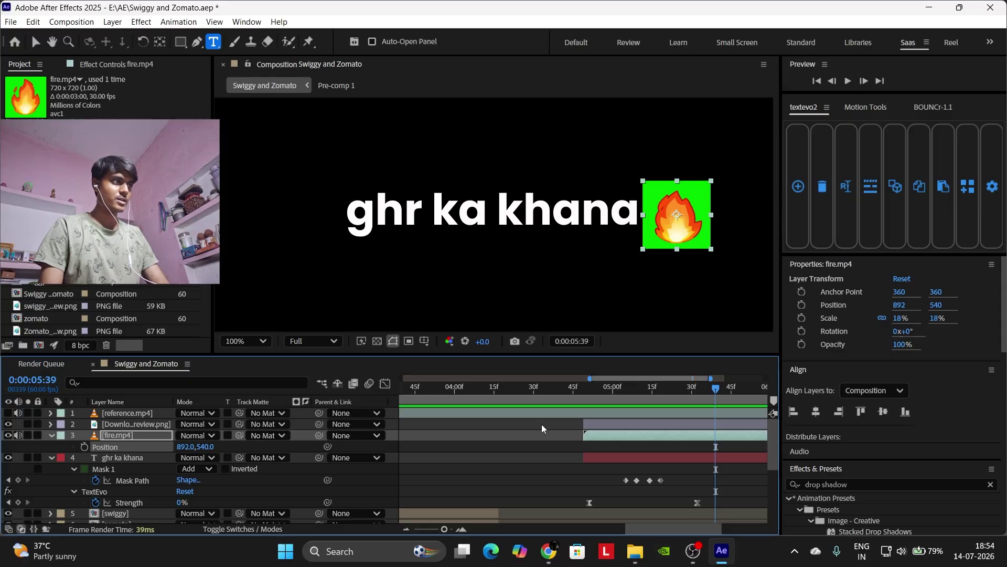
drag(209, 447, 170, 448)
Try Keylight (1.2) with an increased Clip Rollback on the scooter image layer, and delete the effect from it.
click(853, 490)
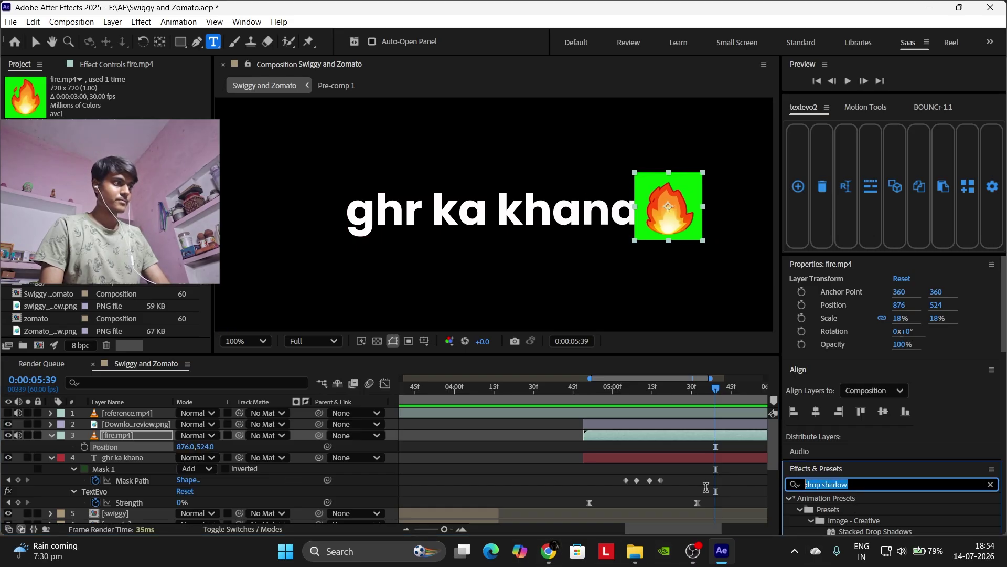
text(key)
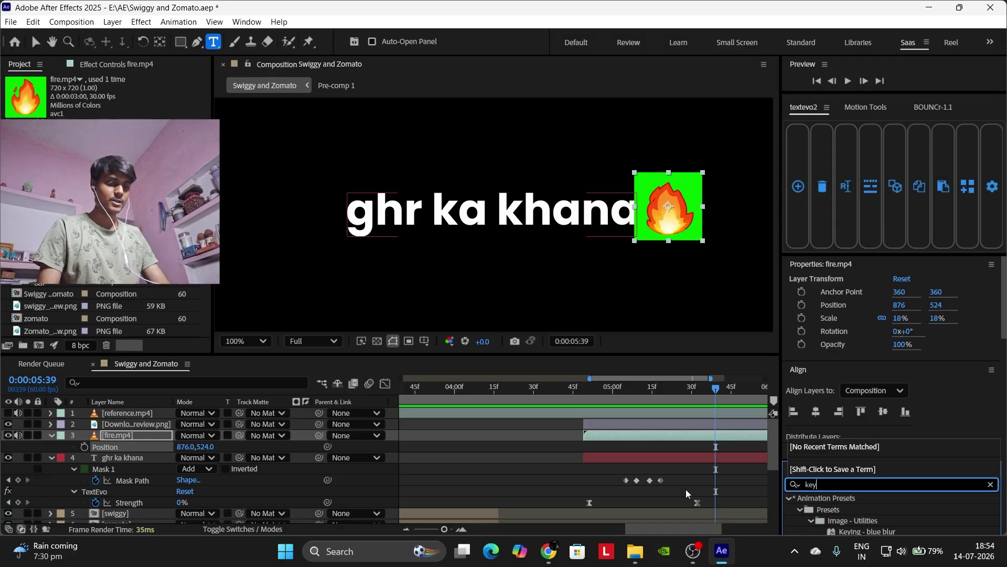
scroll(863, 516, down, 3)
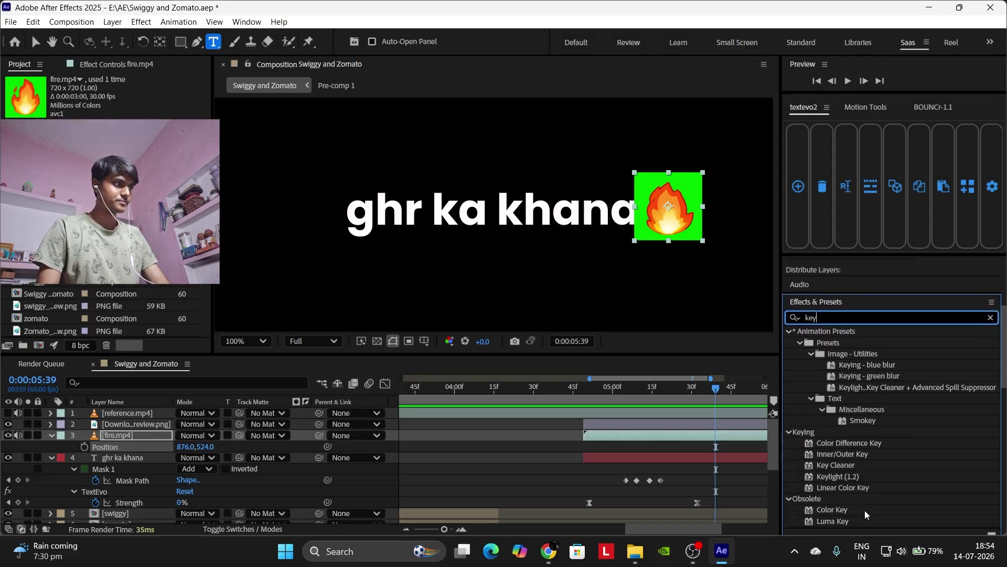
drag(838, 477, 694, 434)
key(v)
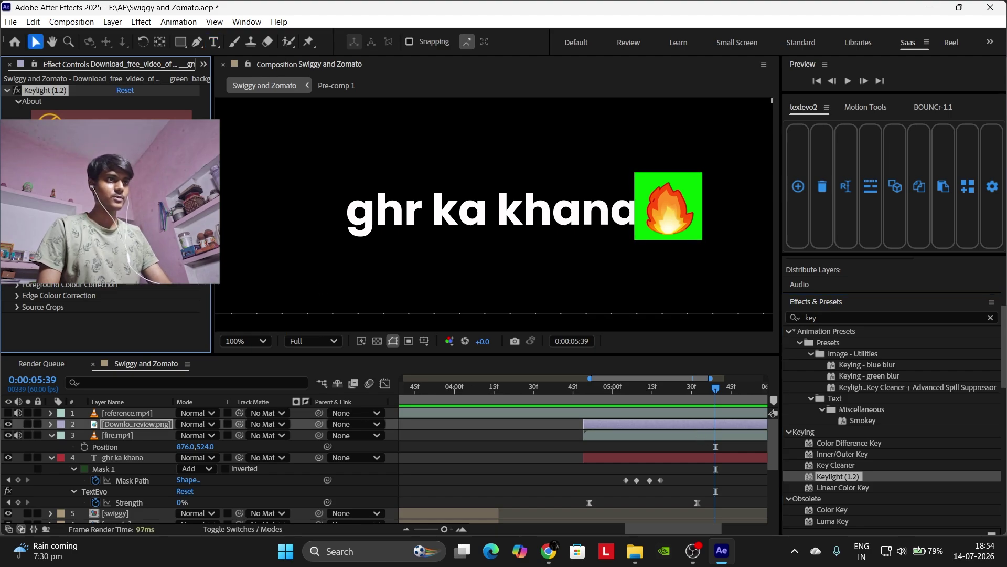
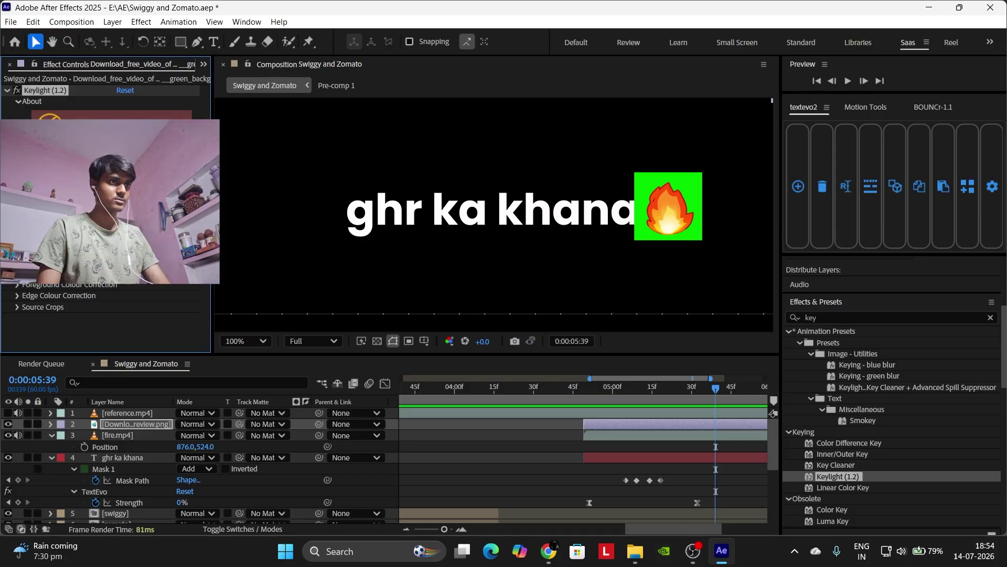
click(18, 250)
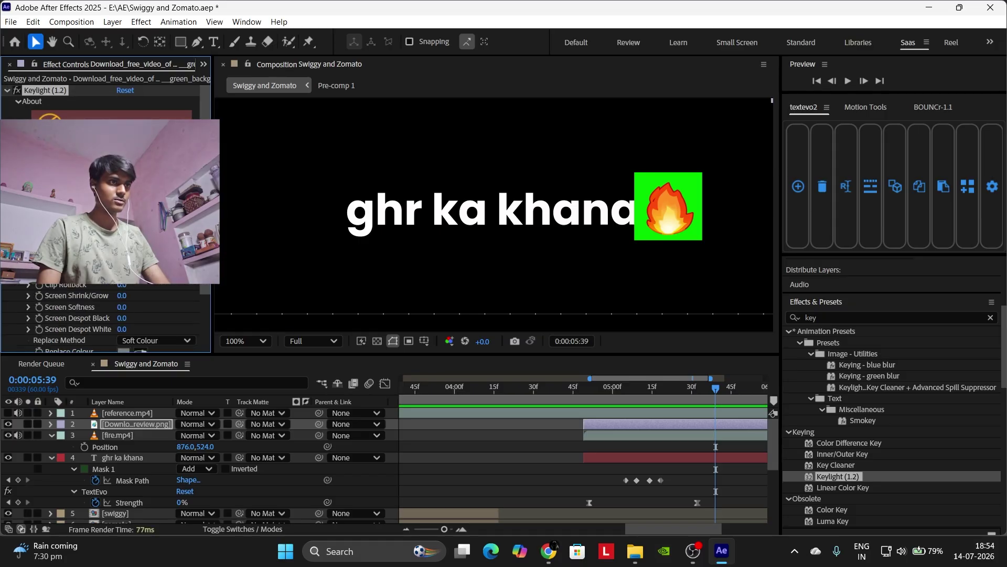
drag(138, 285, 202, 284)
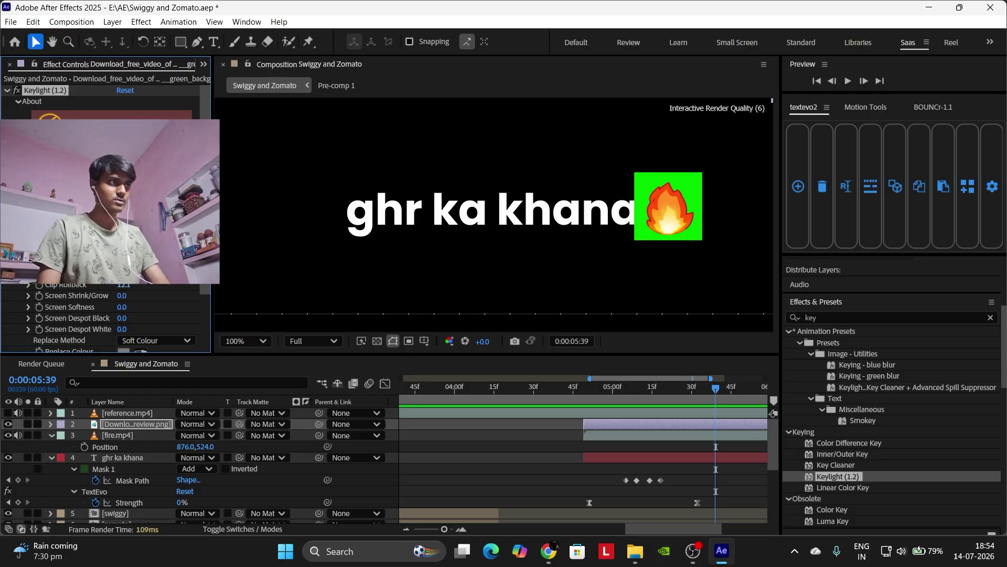
key(Delete)
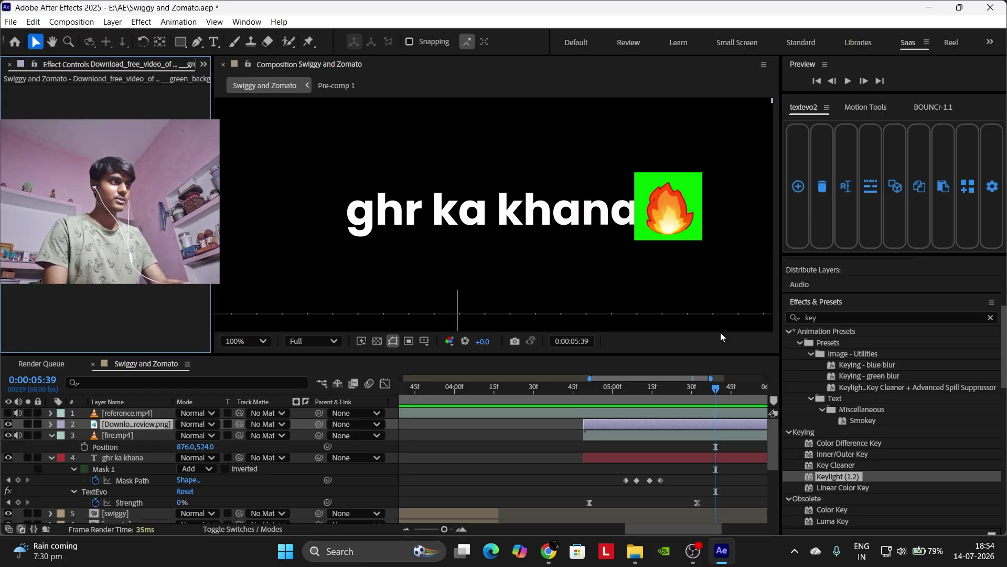
Search the effects library for "ultra" and clear the search term.
click(789, 317)
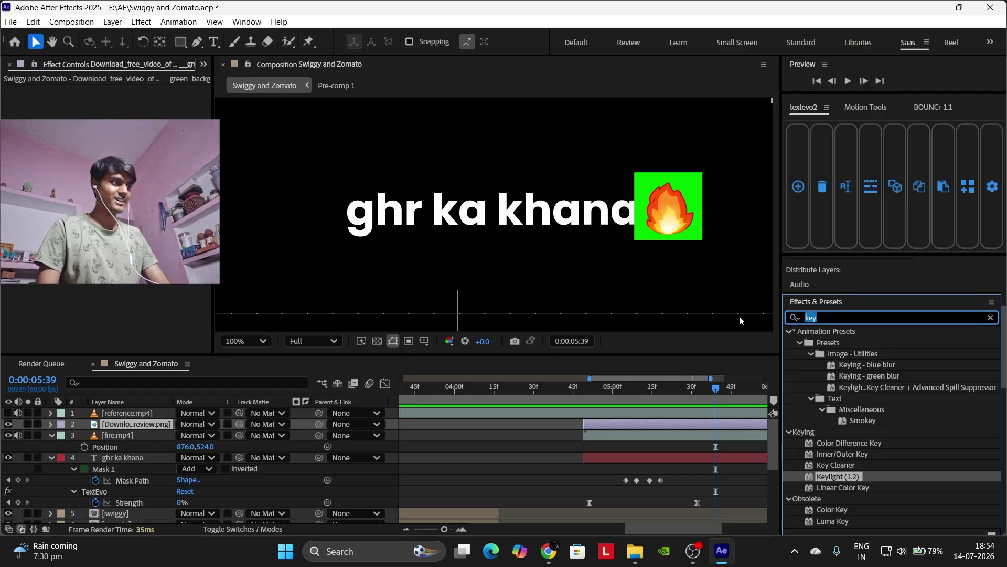
text(ultr)
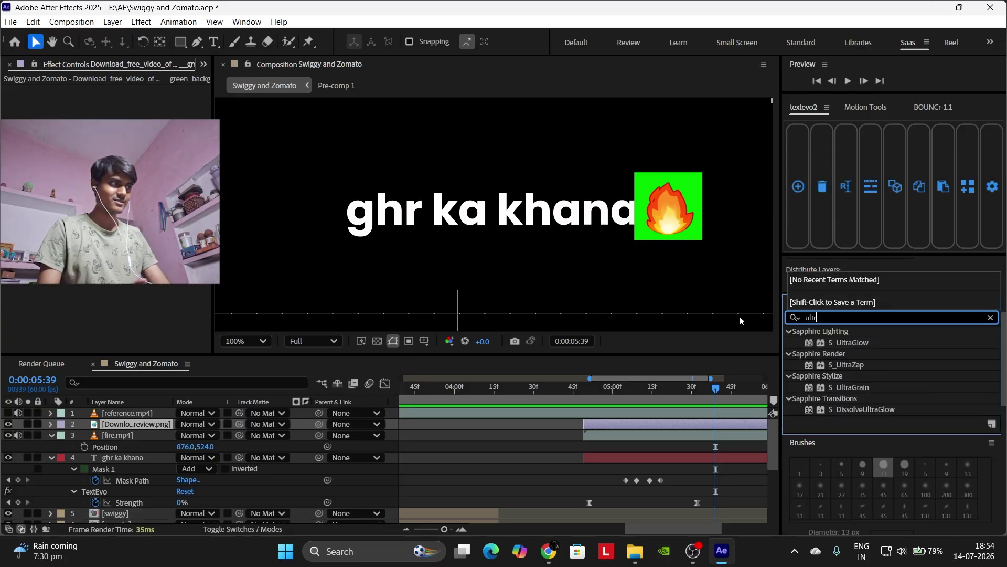
text(a)
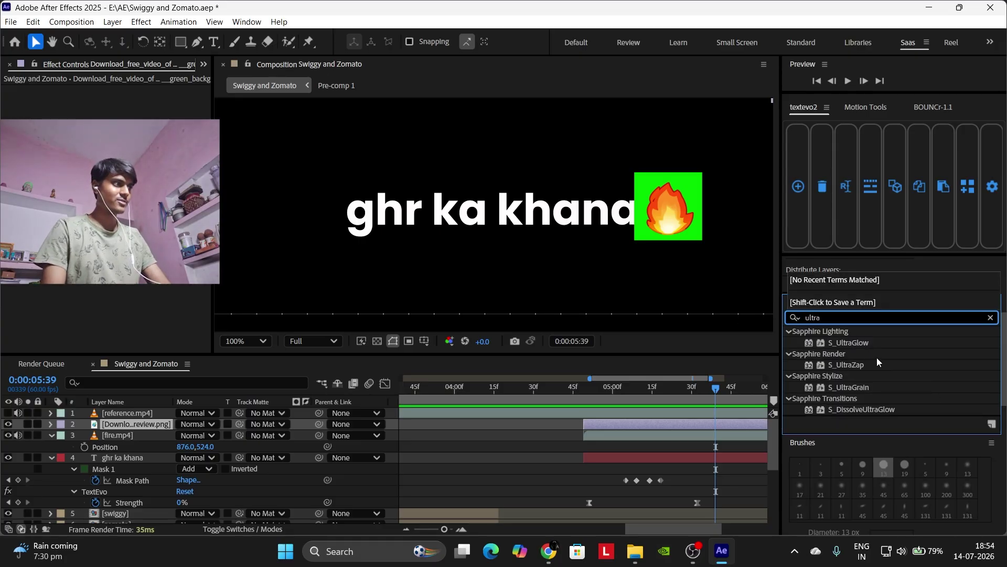
key(BackSpace)
key(BackSpace)
key(BackSpace)
key(BackSpace)
key(BackSpace)
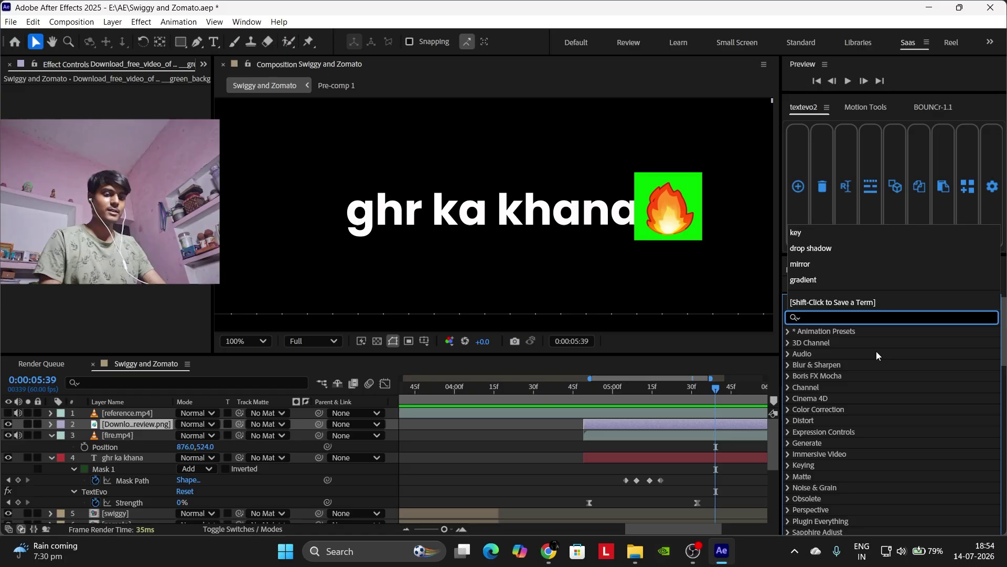
Try the Color Key effect on the scooter image layer, sampling the fire clip's green as Key Color and raising Color Tolerance to 182.
text(color)
scroll(901, 427, down, 5)
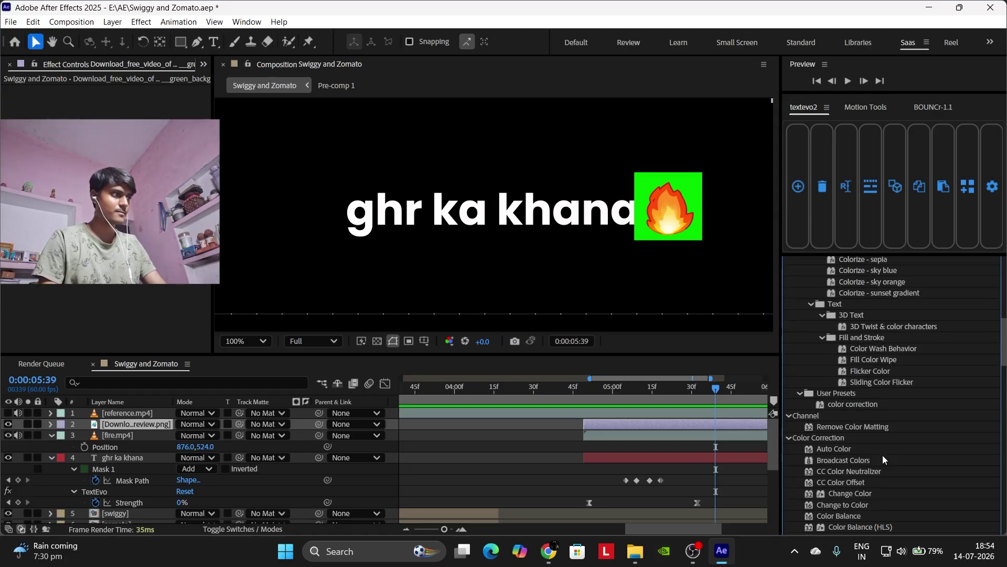
scroll(881, 455, up, 8)
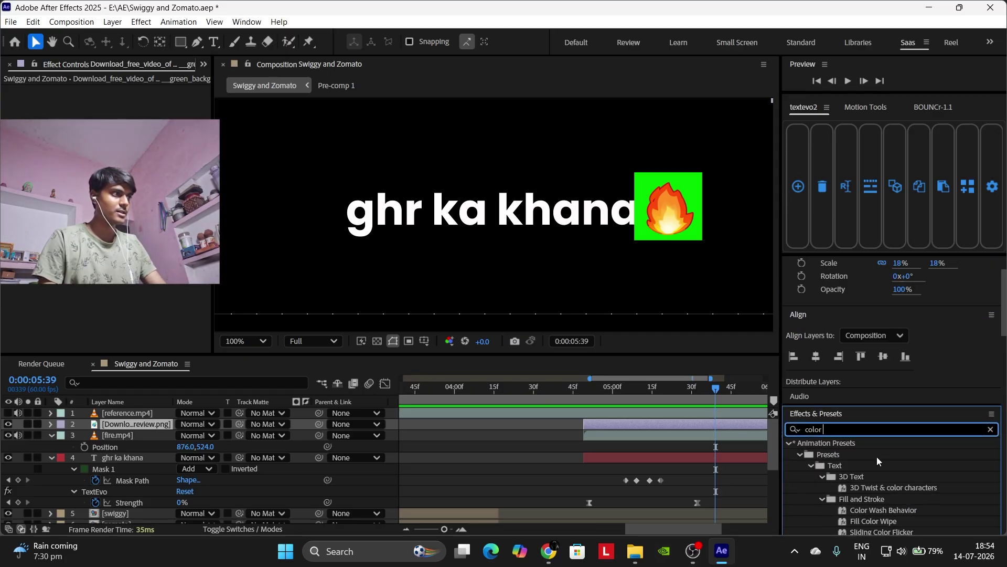
text(key)
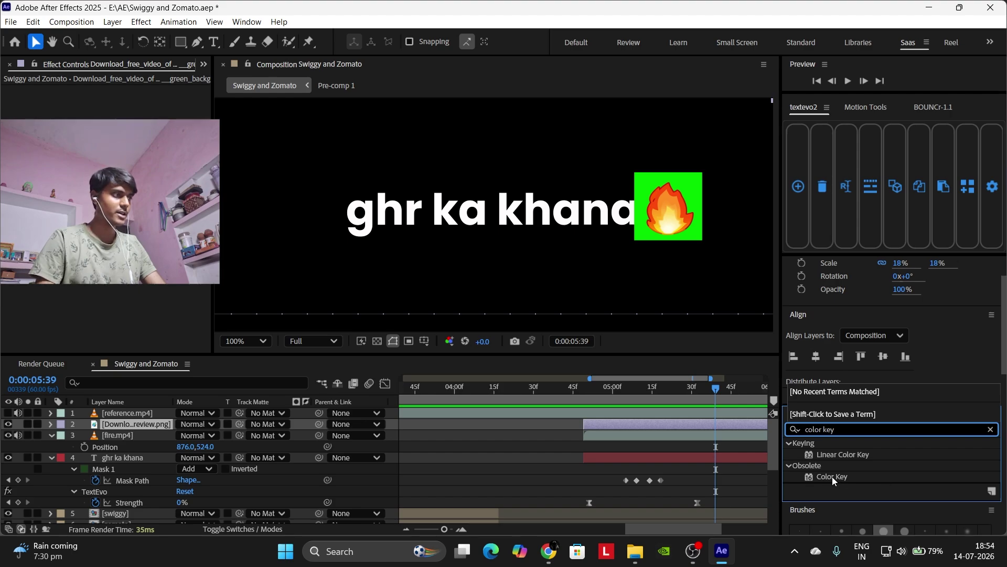
drag(832, 477, 656, 424)
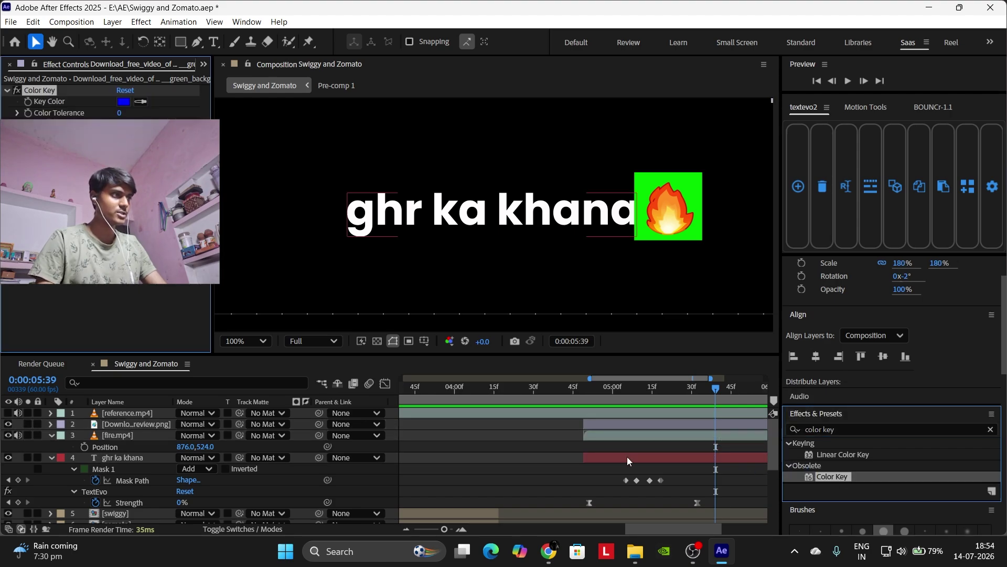
click(140, 102)
click(698, 178)
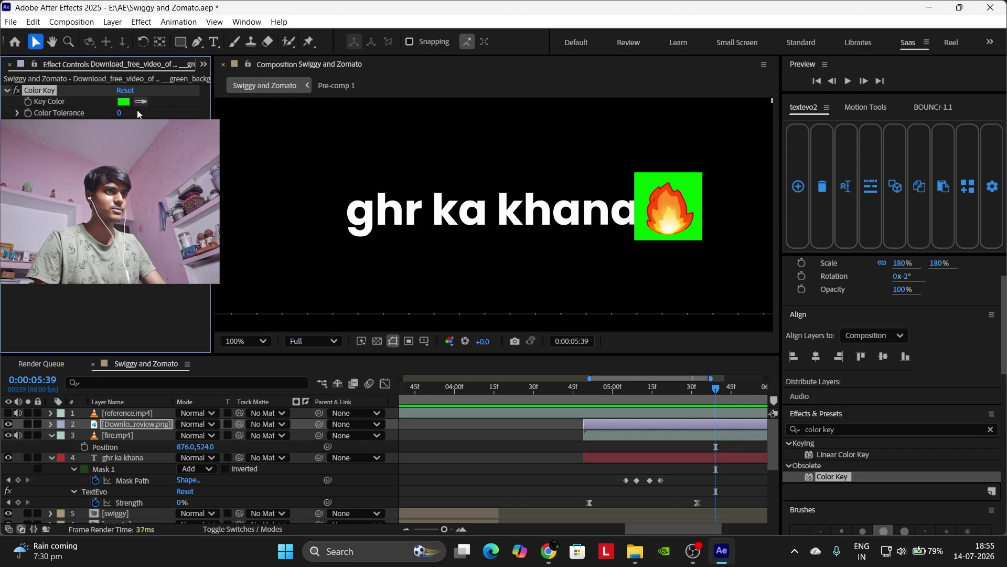
drag(120, 113, 168, 112)
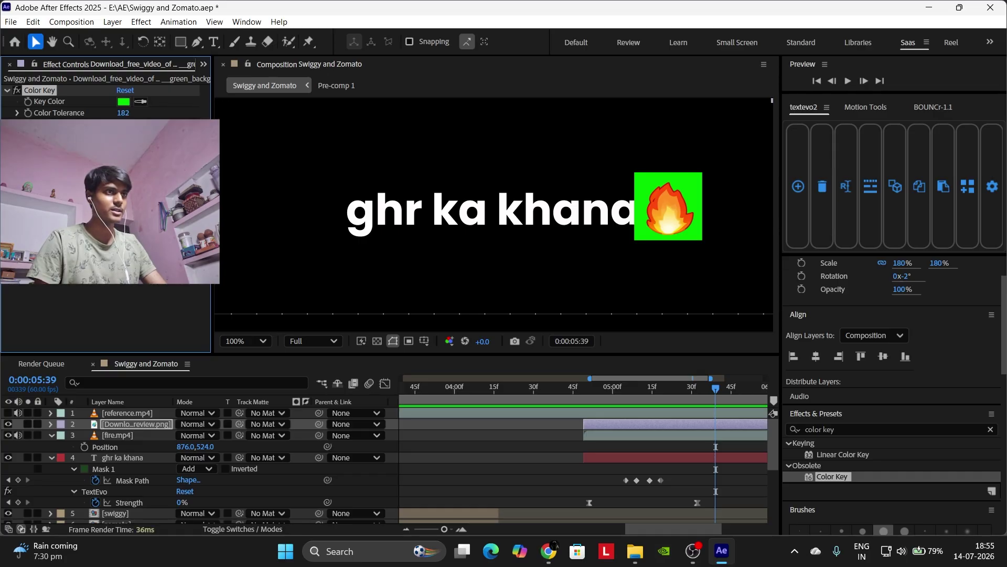
Check the scooter image at 0:00:05:15 and delete the Color Key effect from its layer.
click(137, 424)
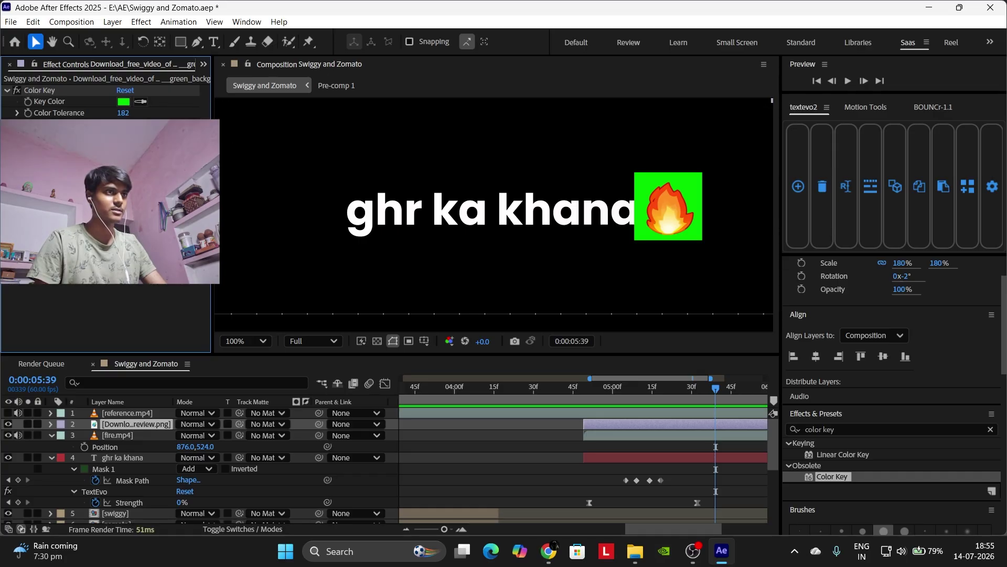
click(486, 455)
scroll(665, 392, left, 5)
click(669, 394)
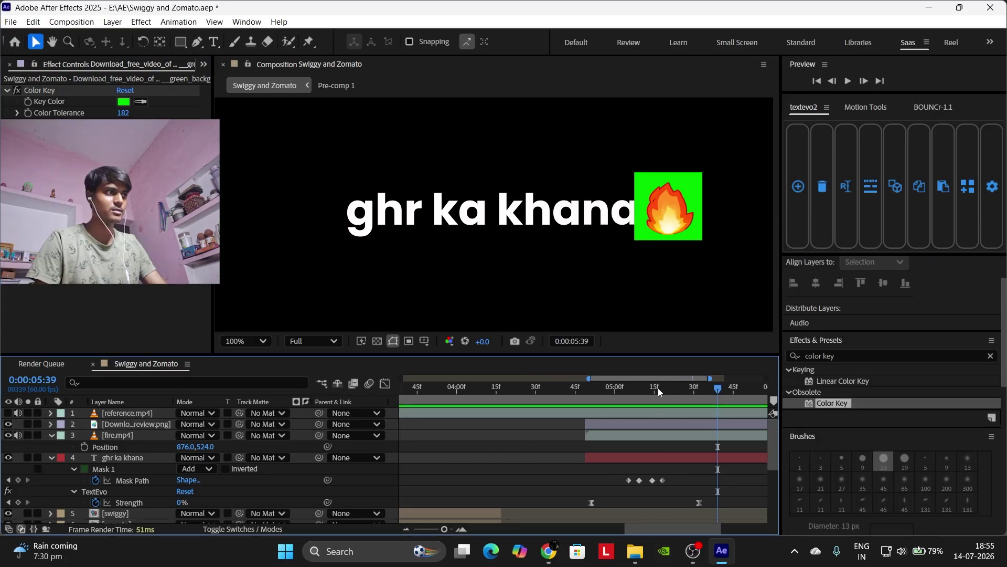
click(685, 429)
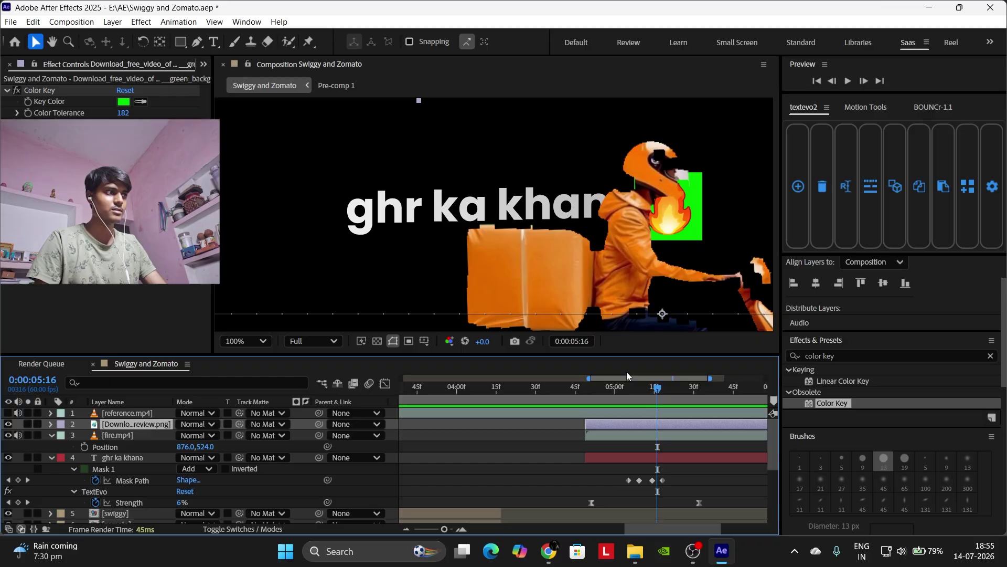
key(Page_Down)
key(Page_Down)
drag(678, 389, 655, 389)
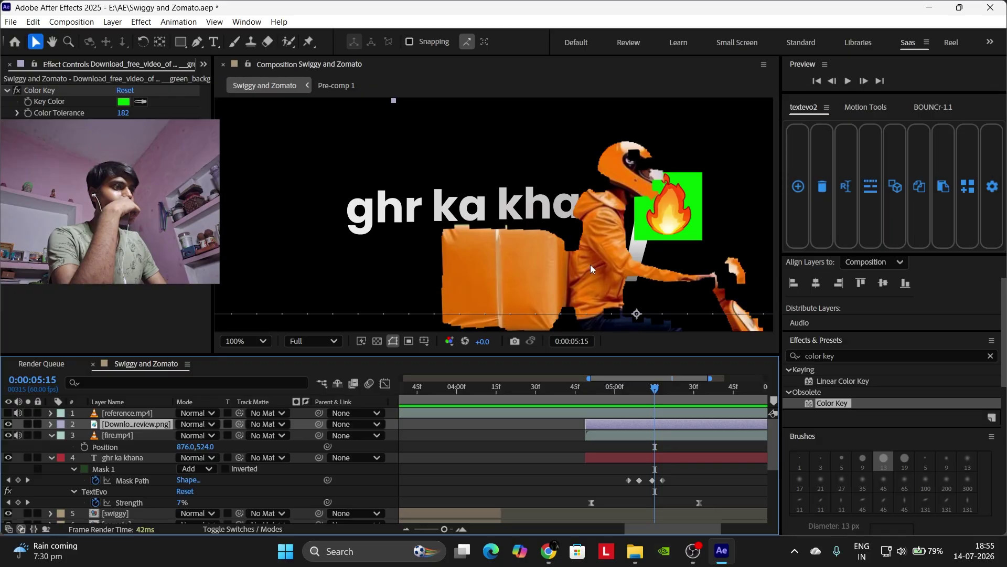
key(comma)
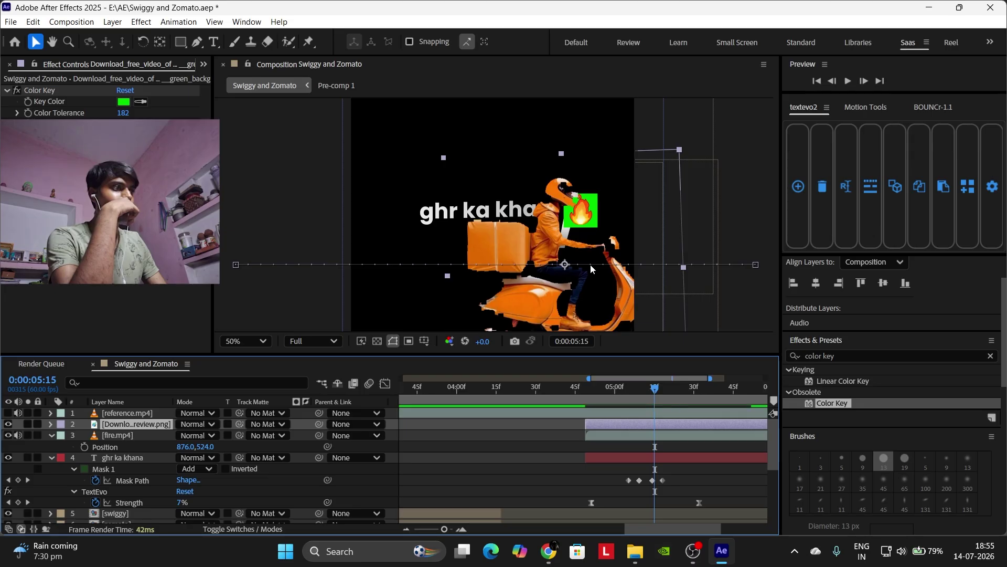
click(42, 91)
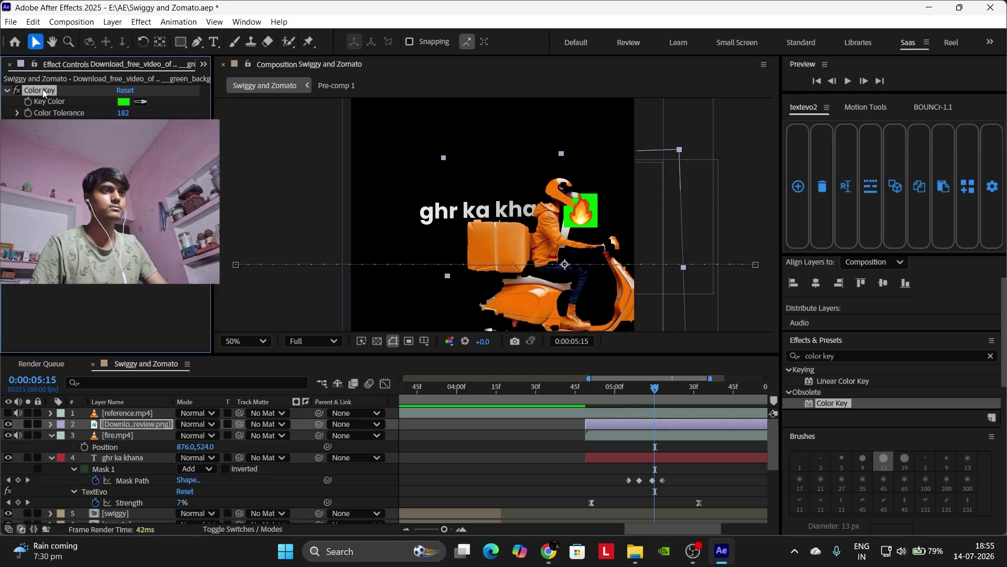
key(Delete)
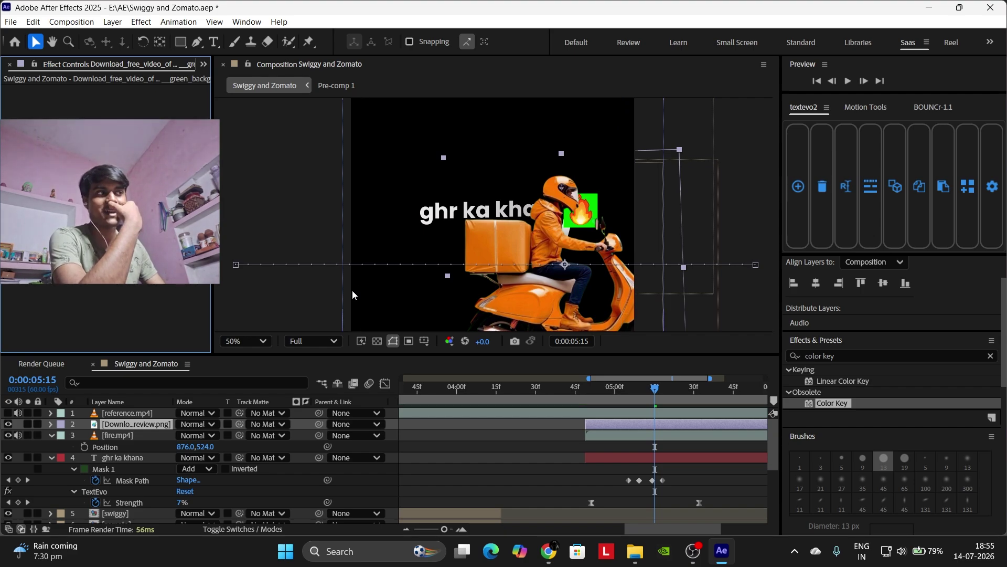
Try the Key Cleaner effect on the fire.mp4 layer and delete it from the layer.
click(810, 356)
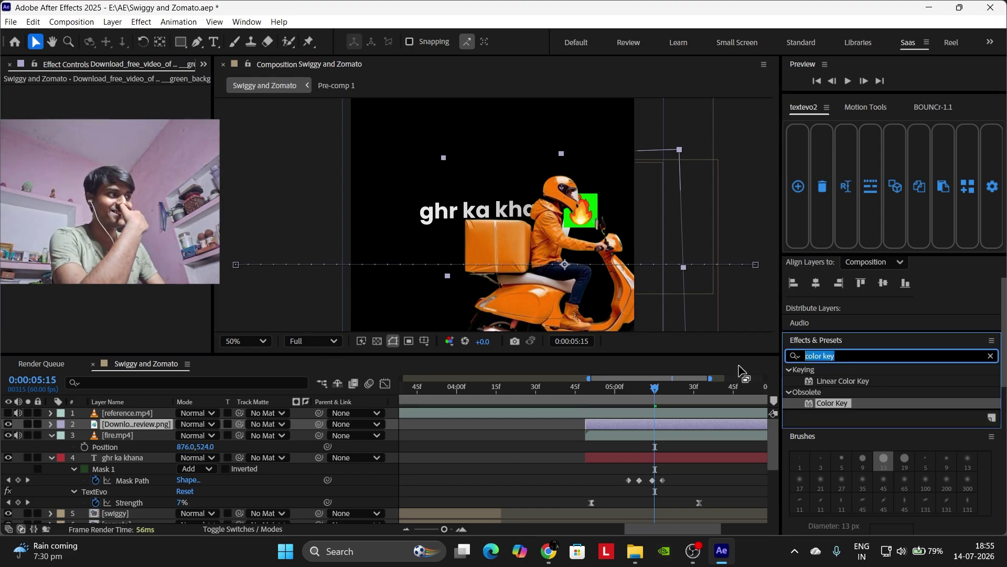
text(key ligh)
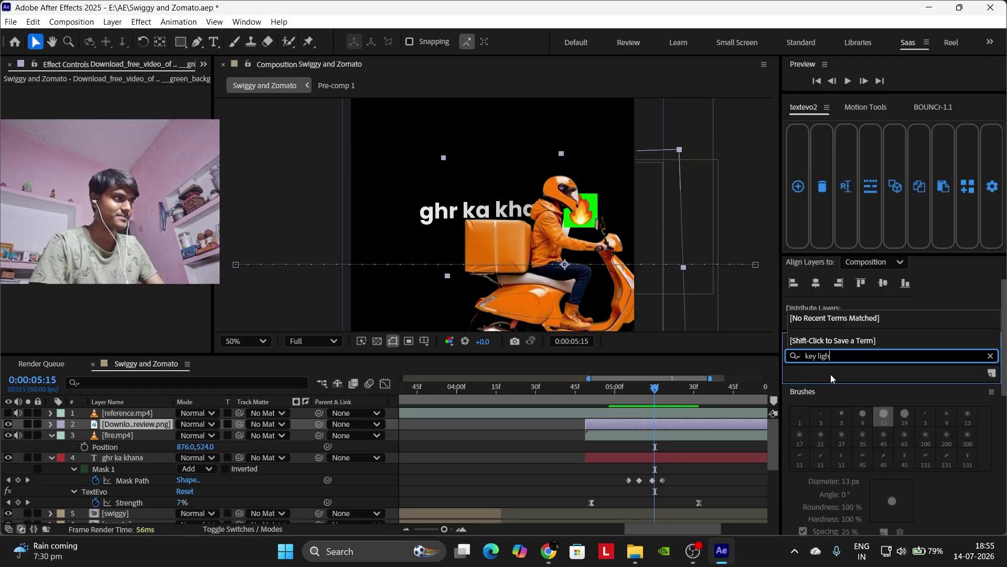
key(BackSpace)
key(BackSpace)
key(BackSpace)
key(BackSpace)
key(BackSpace)
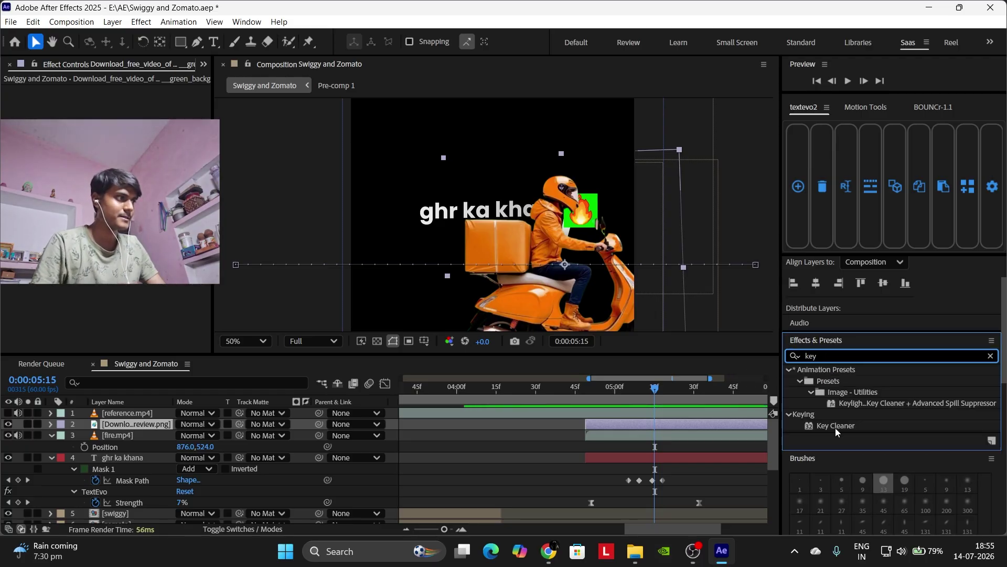
drag(836, 426, 706, 434)
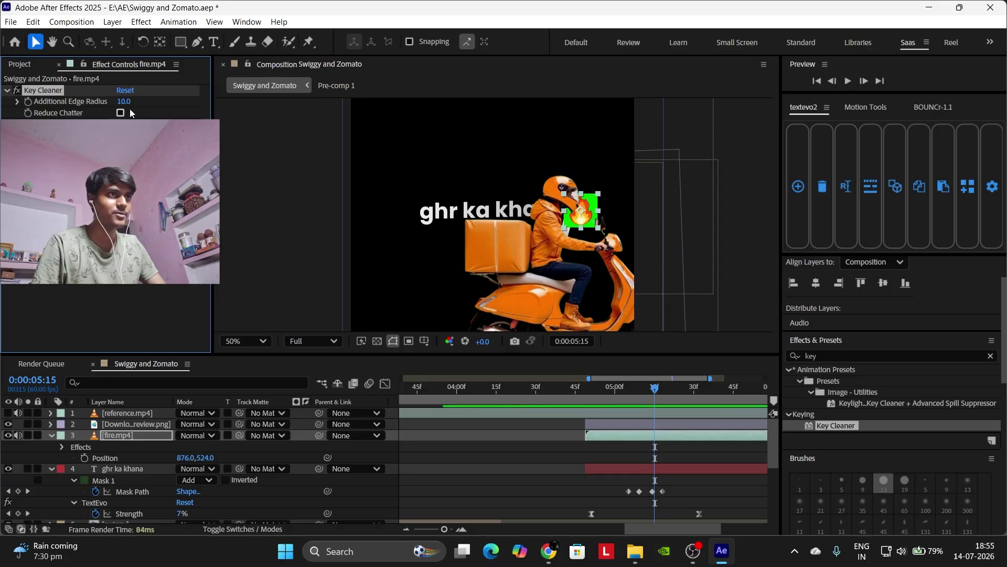
key(Delete)
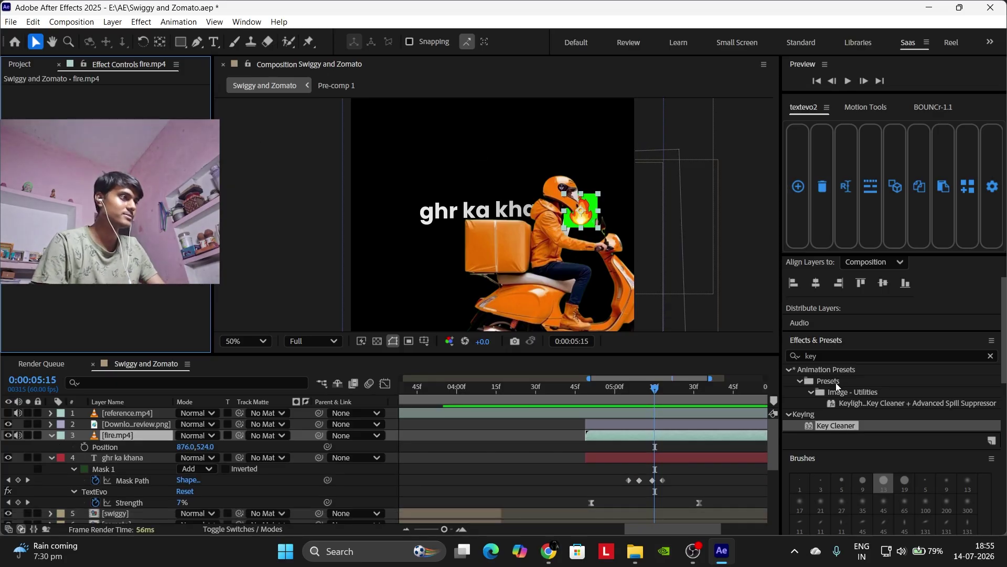
Apply Keylight (1.2) to the fire.mp4 layer and sample its green background as the colour to key out.
click(826, 355)
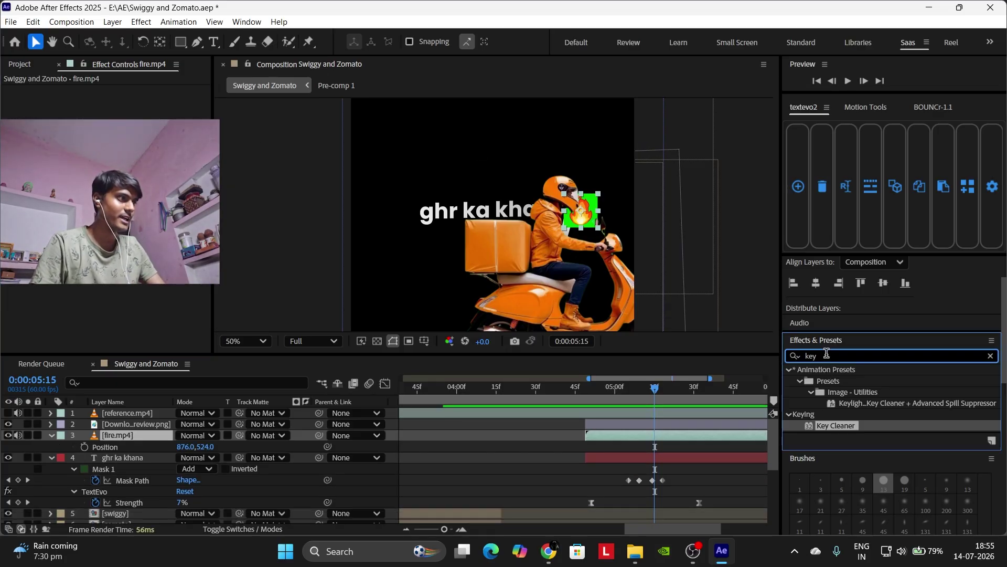
text(li)
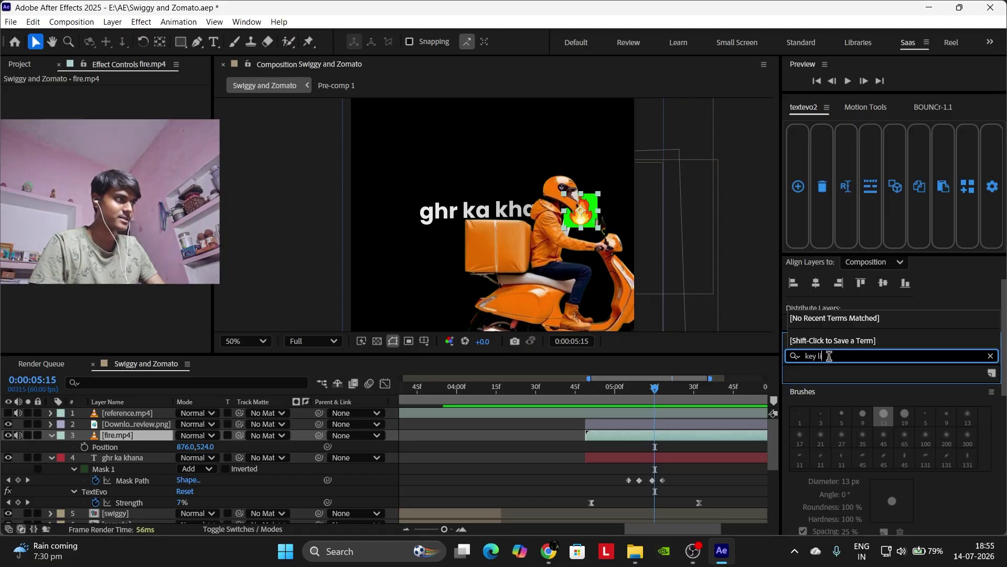
key(BackSpace)
key(BackSpace)
key(BackSpace)
key(BackSpace)
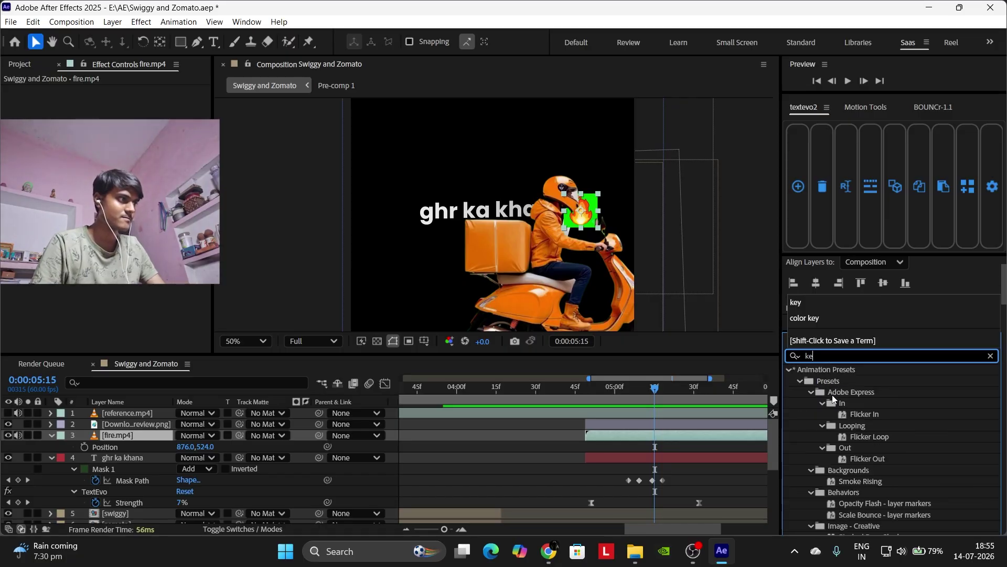
scroll(833, 399, down, 5)
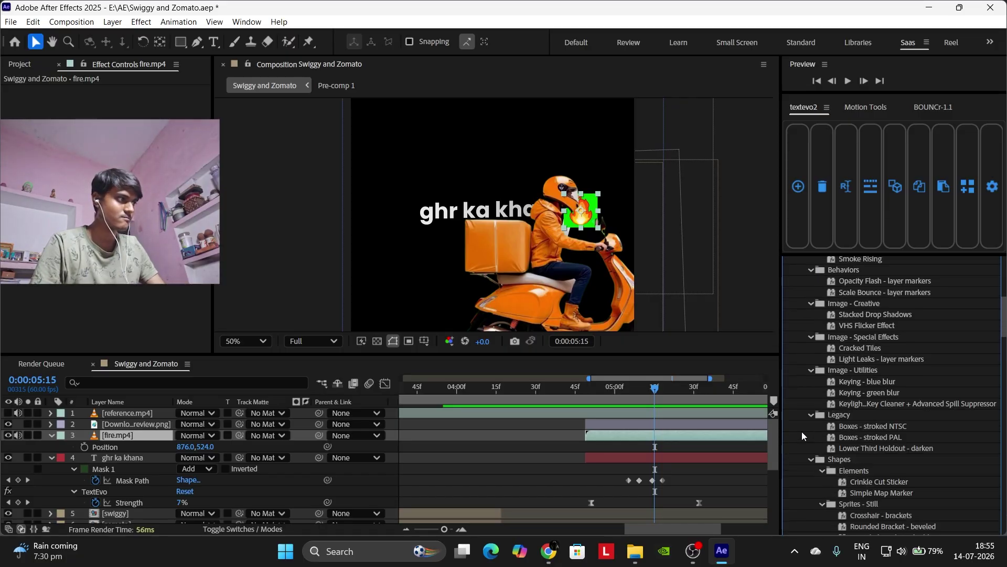
scroll(857, 418, down, 5)
scroll(856, 417, up, 10)
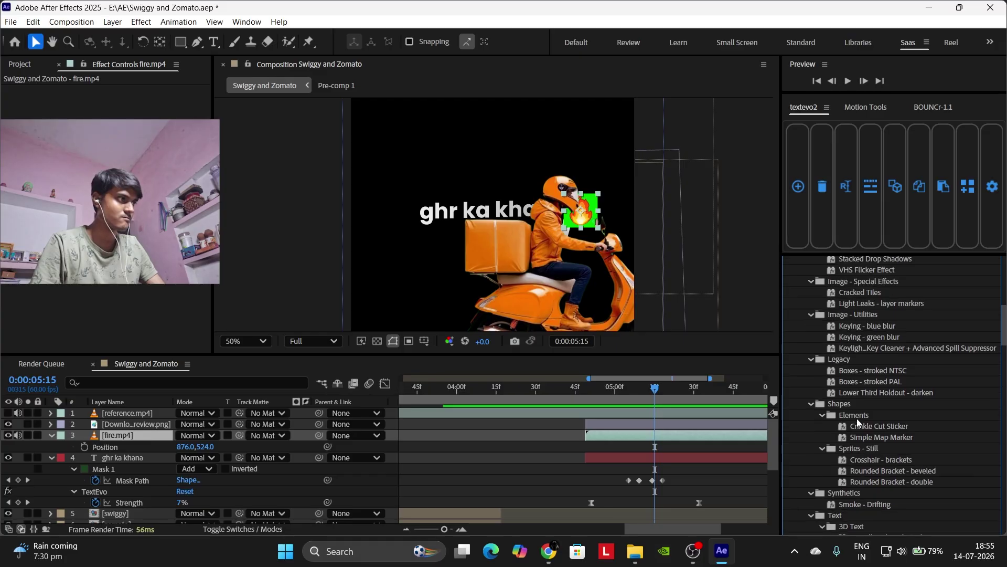
text(y)
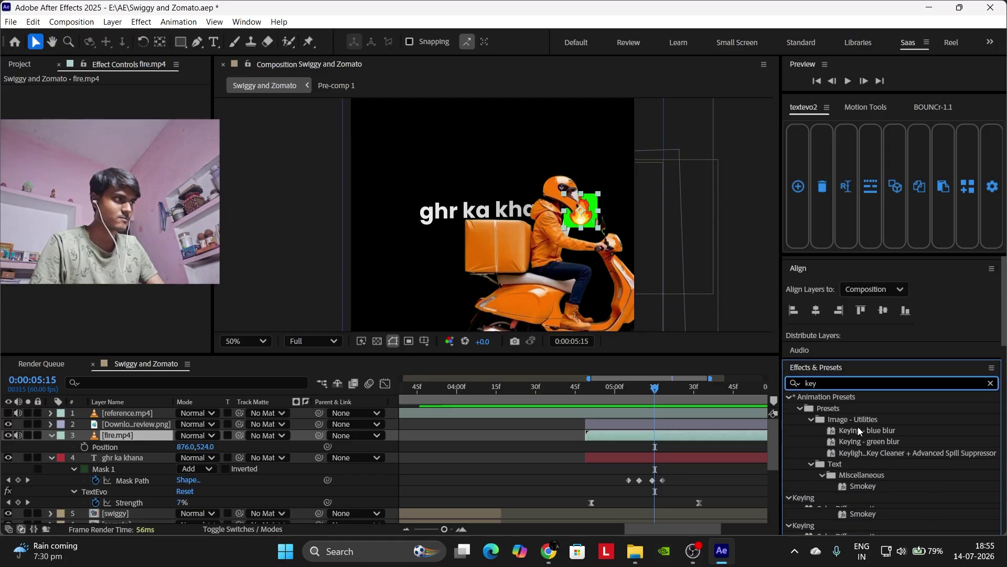
drag(847, 458, 736, 439)
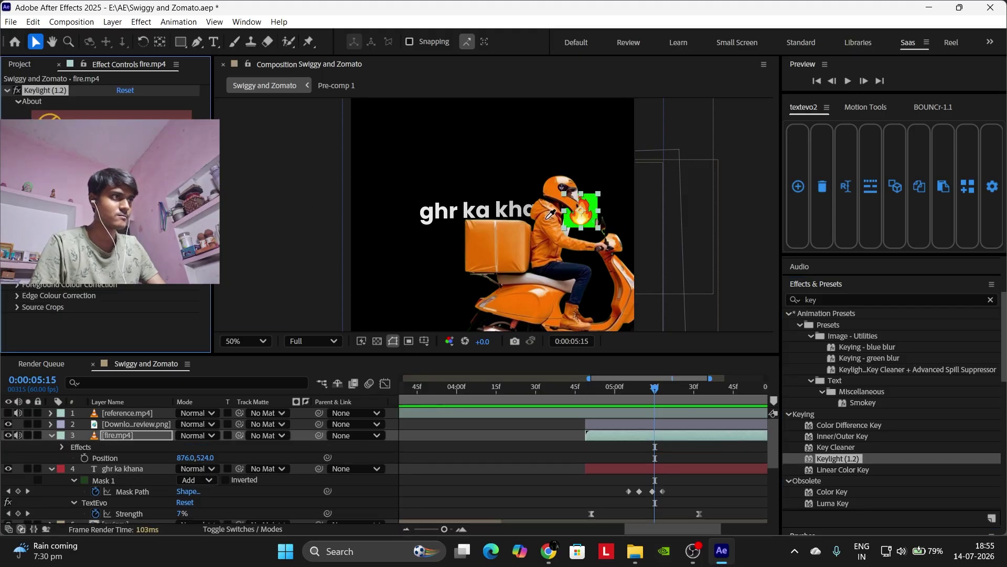
click(597, 208)
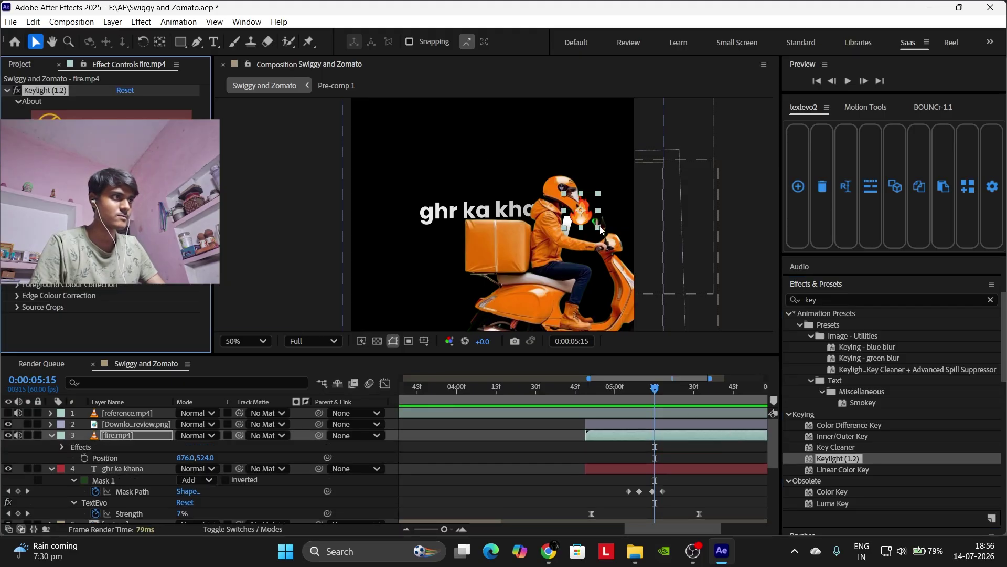
Inspect the keyed fire beside the "ghr ka khana" text at 0:00:05:35.
key(period)
key(period)
key(comma)
drag(661, 399, 708, 387)
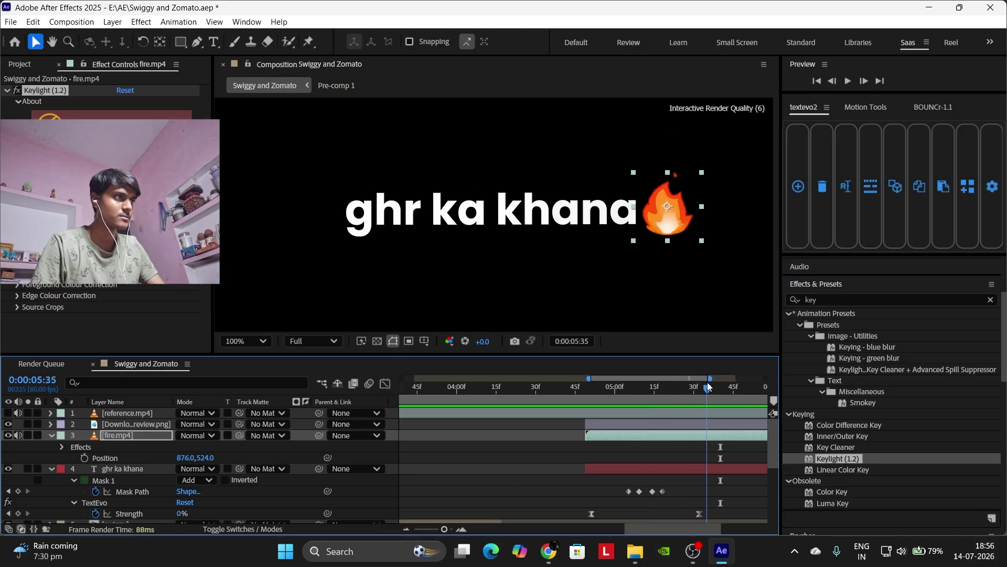
click(717, 449)
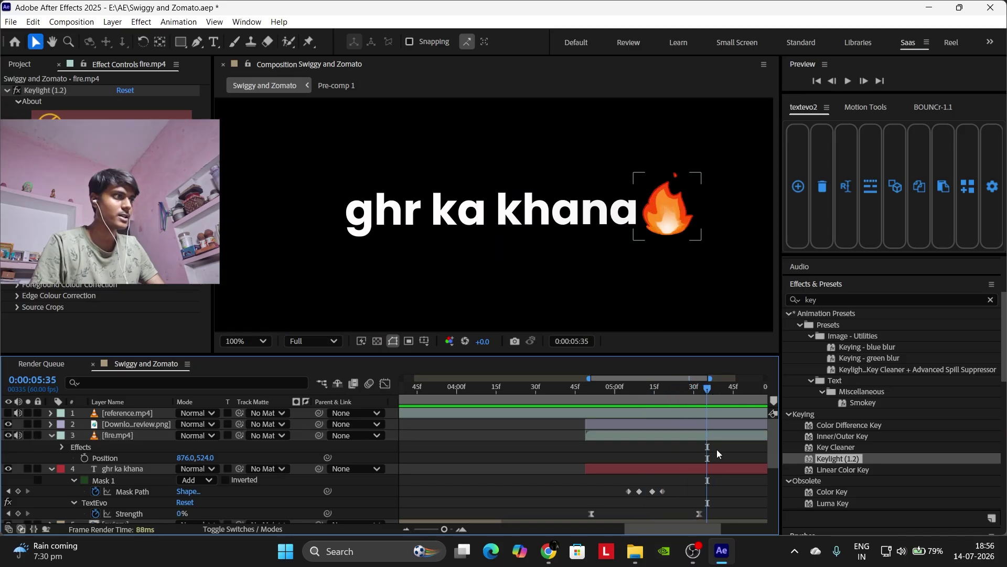
Apply Hue/Saturation to the fire.mp4 layer and shift its master hue until the flame turns purple.
click(837, 298)
key(BackSpace)
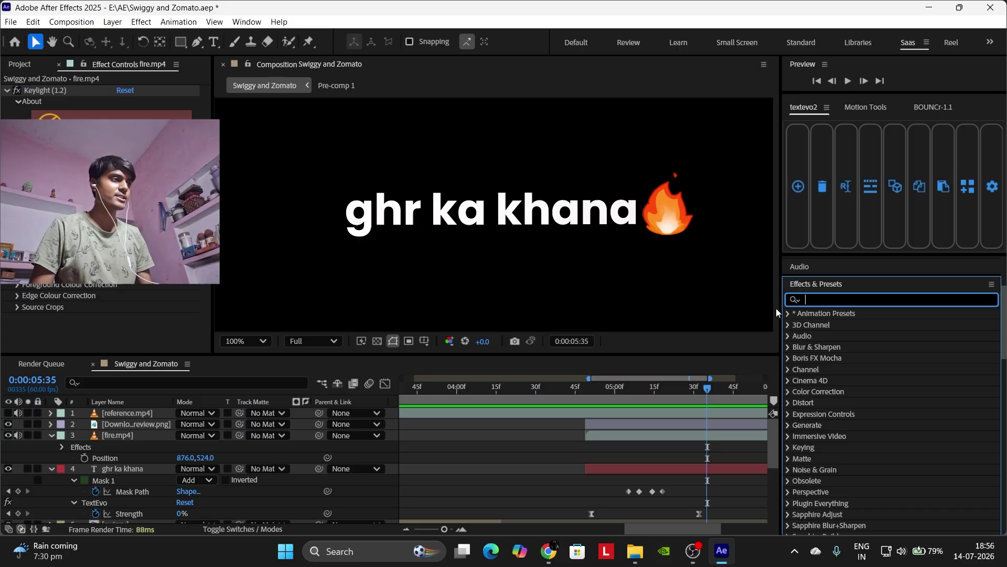
text(s)
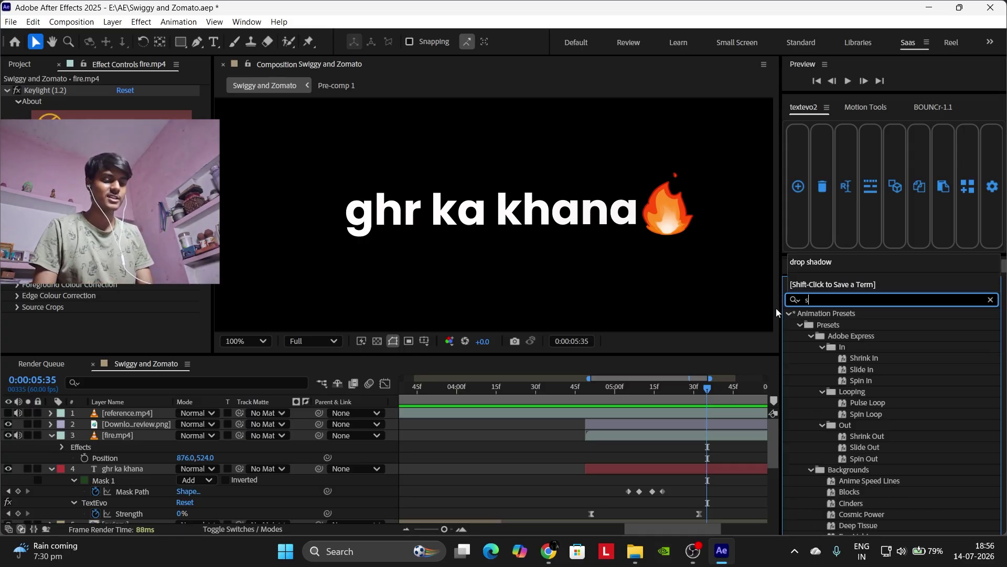
key(BackSpace)
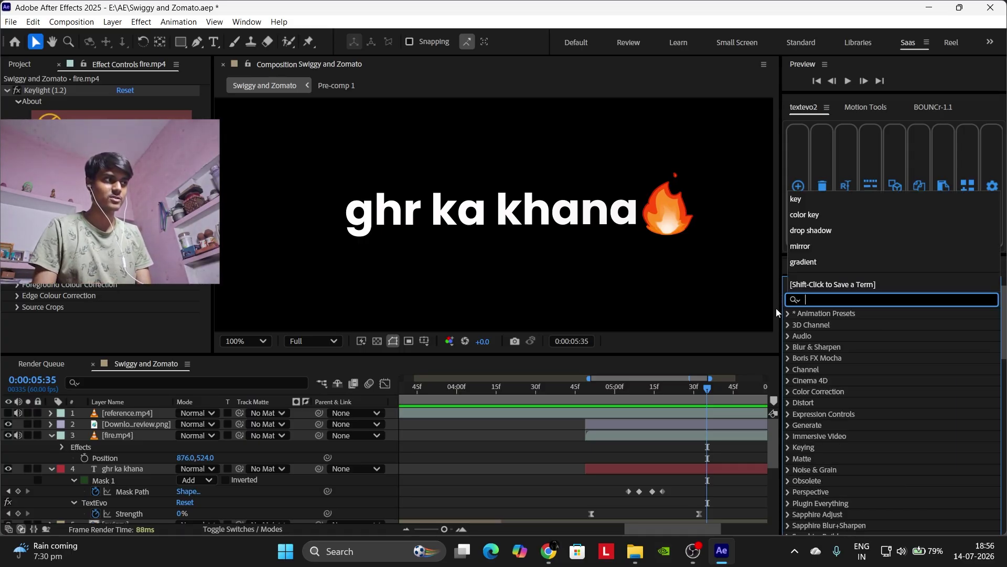
text(hue)
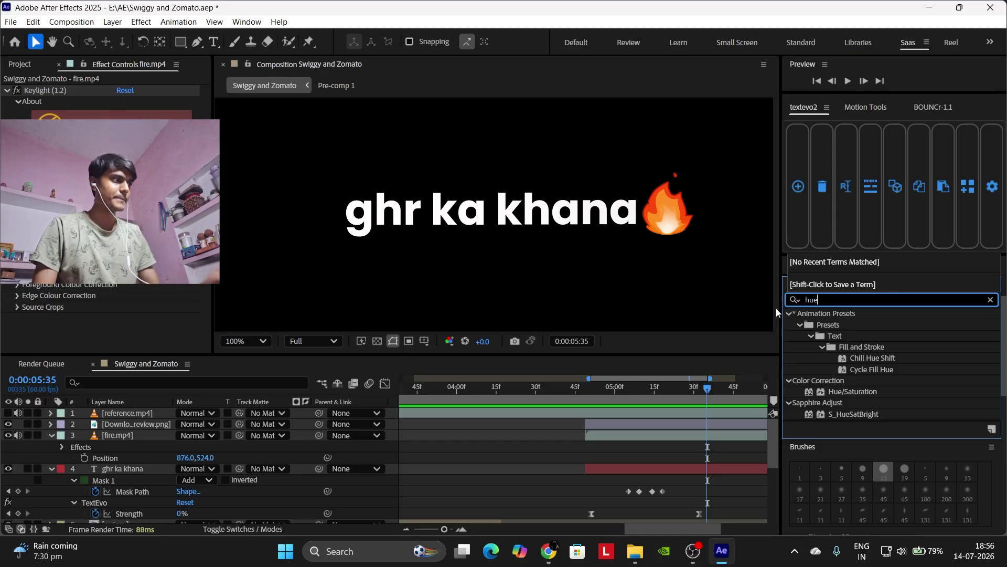
drag(863, 389, 733, 433)
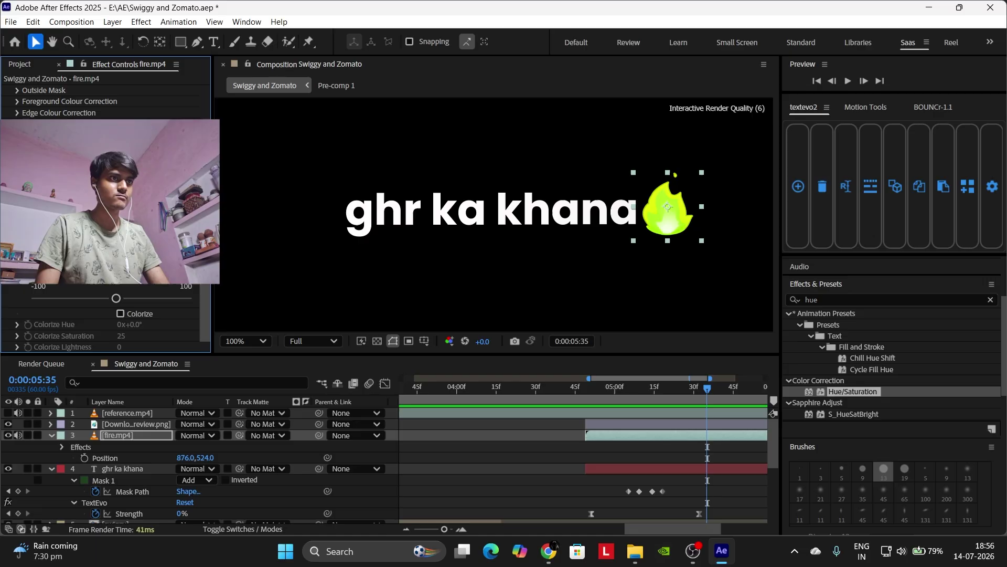
drag(143, 204, 81, 203)
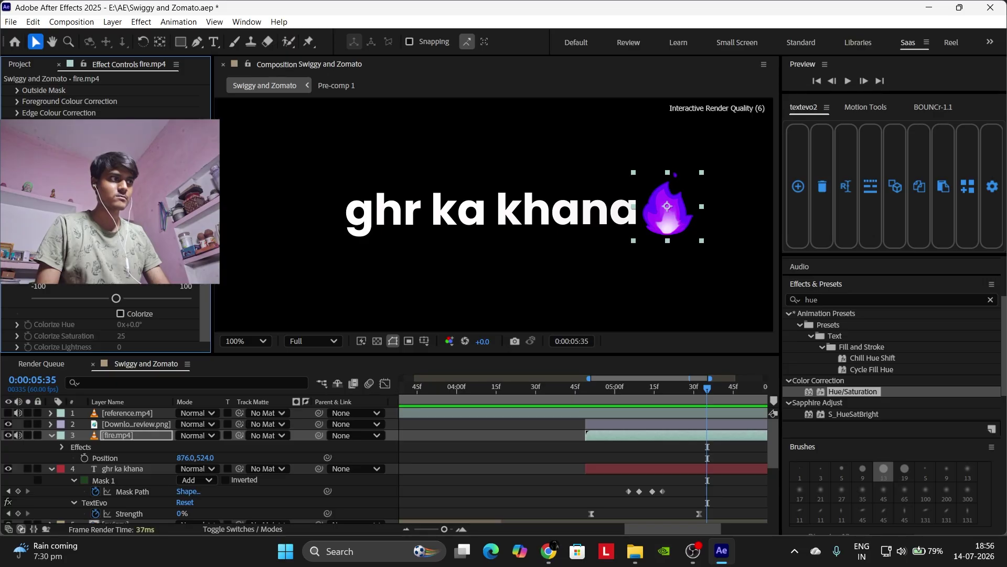
click(696, 388)
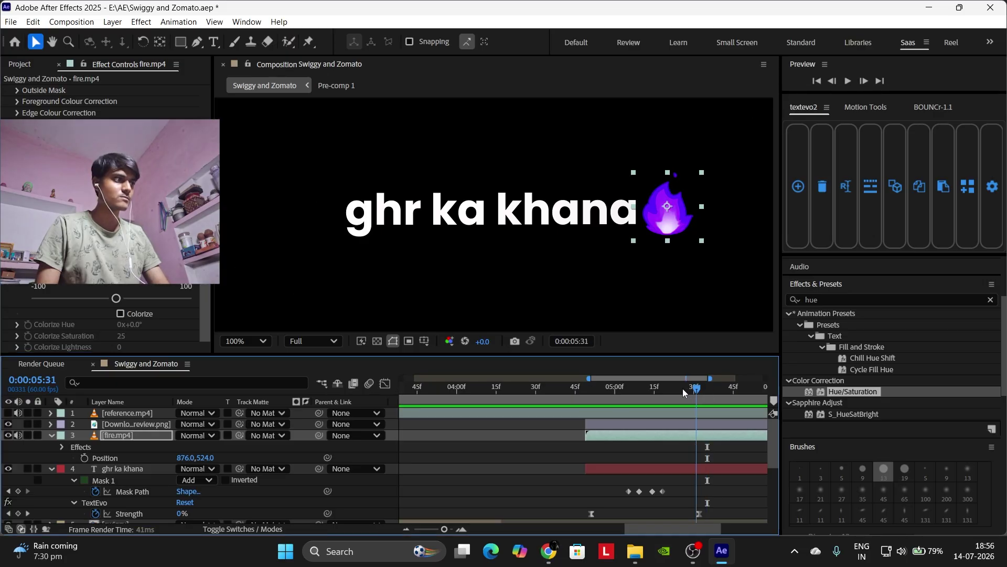
mouse_move(682, 389)
mouse_down()
mouse_move(667, 388)
mouse_move(702, 388)
mouse_up()
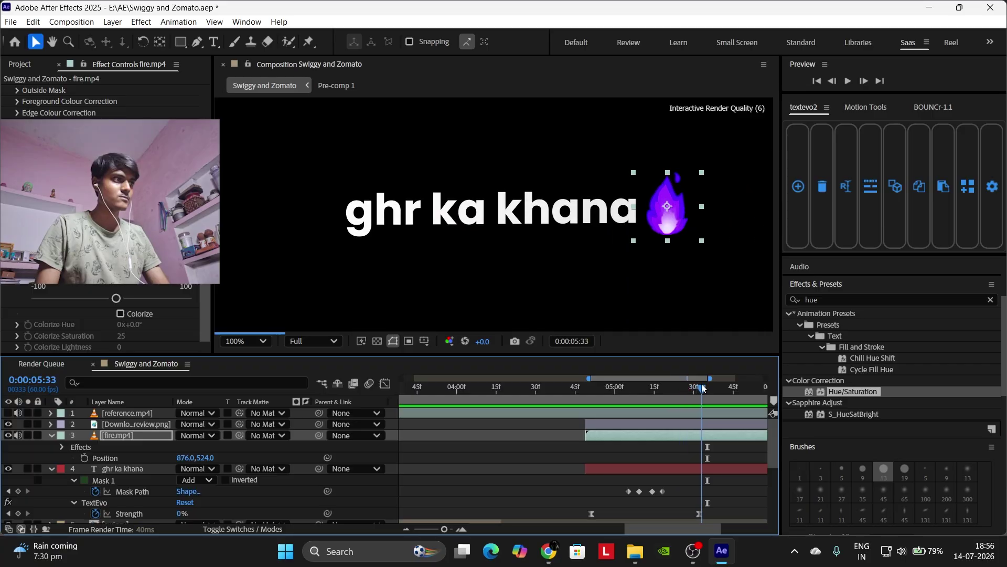
Recolour the word "khana" in the "ghr ka khana" text with a purple fill sampled from the flame.
click(712, 467)
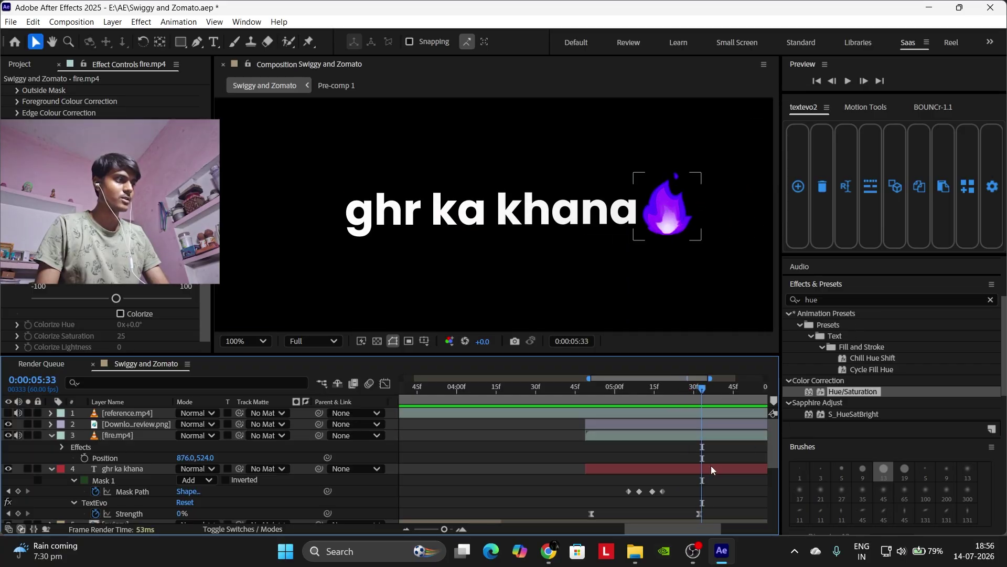
double_click(675, 472)
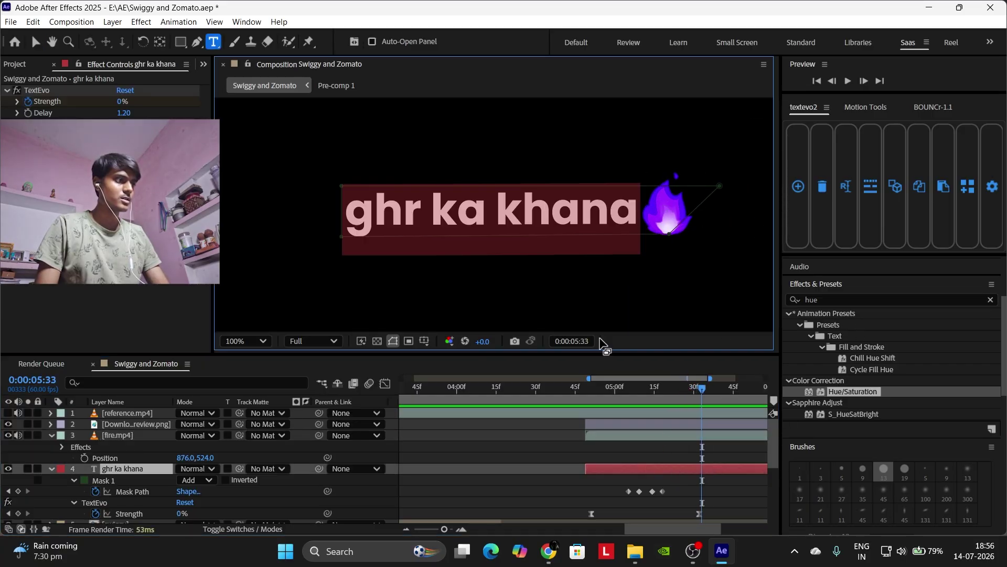
drag(495, 211, 733, 242)
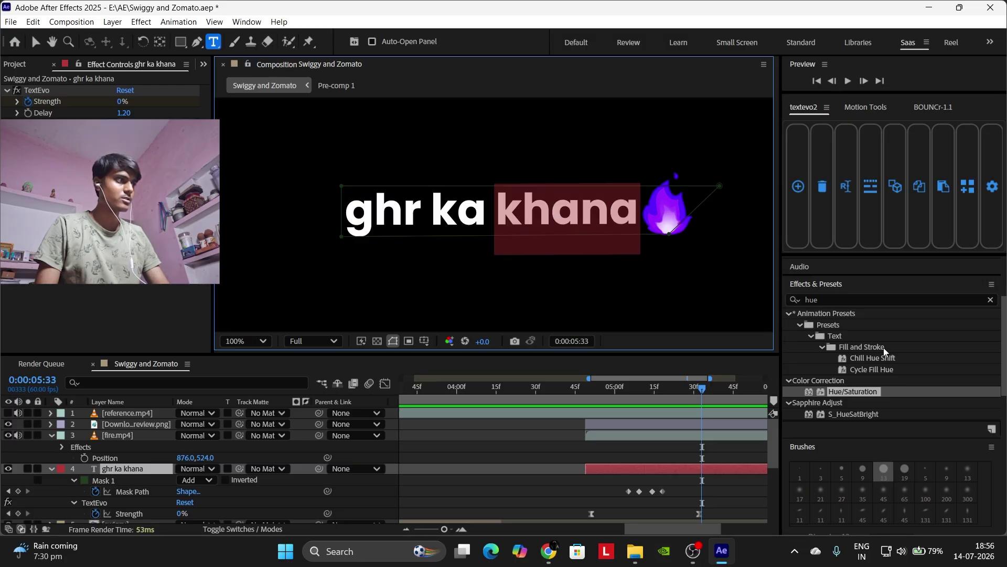
click(848, 265)
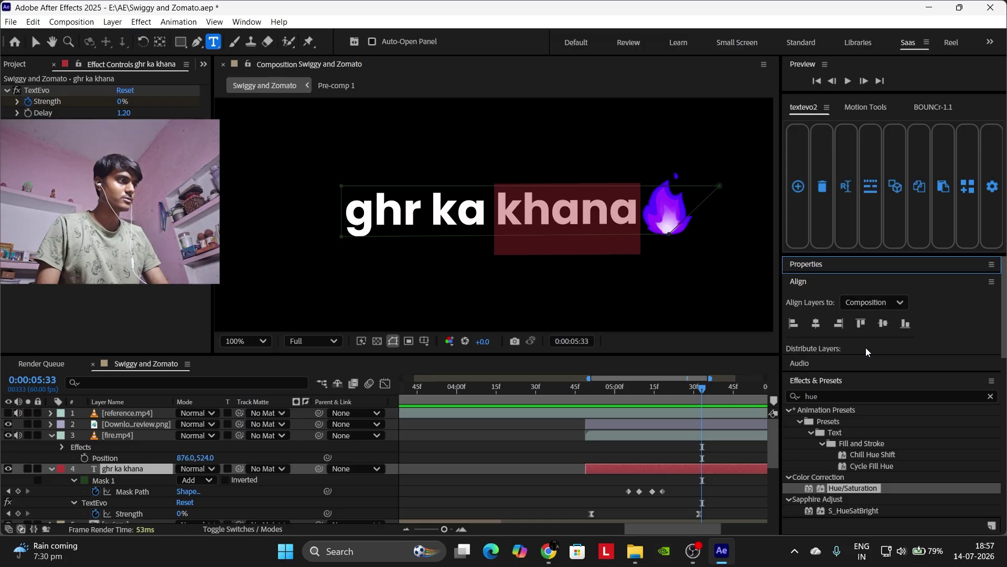
click(834, 270)
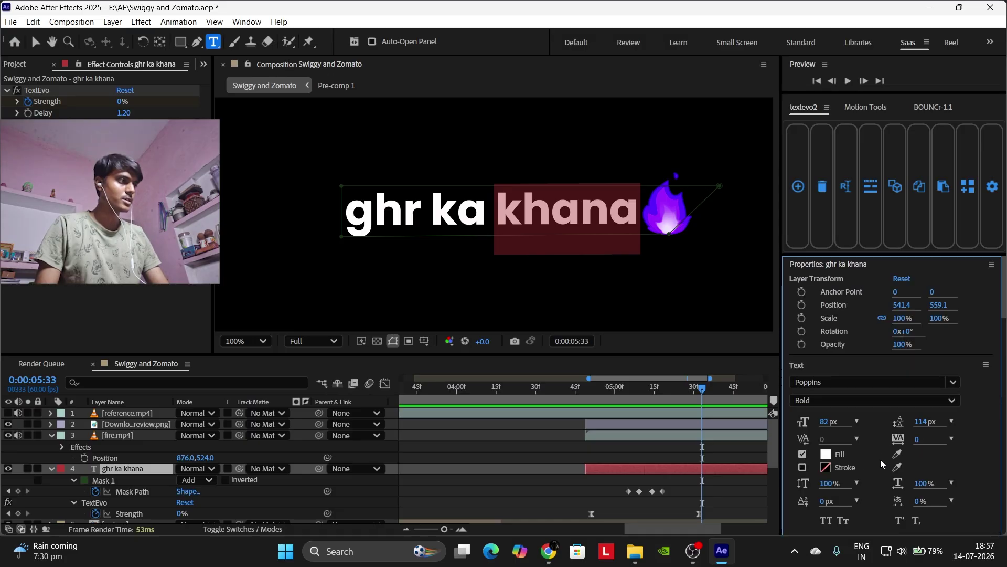
click(897, 454)
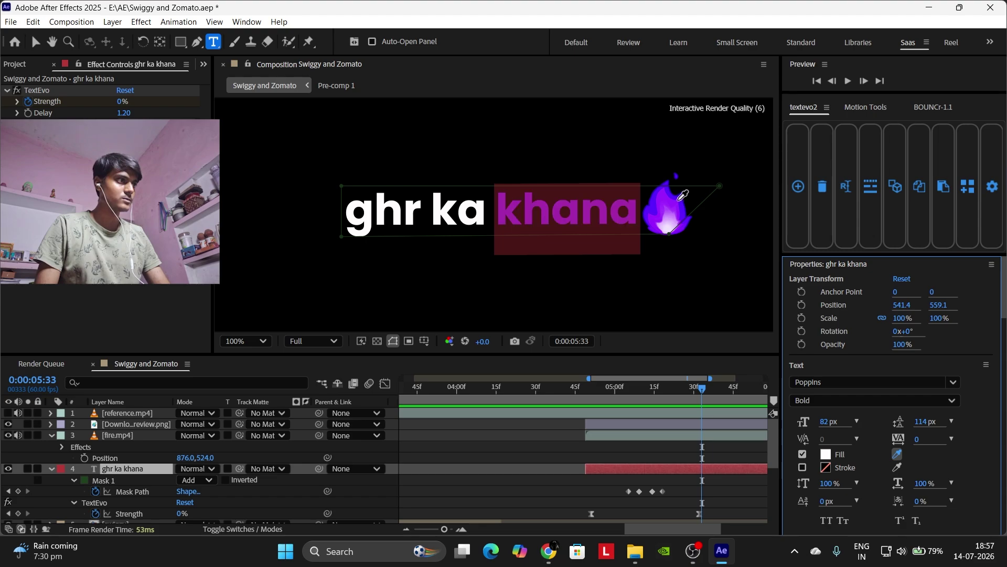
click(681, 200)
click(714, 505)
click(717, 450)
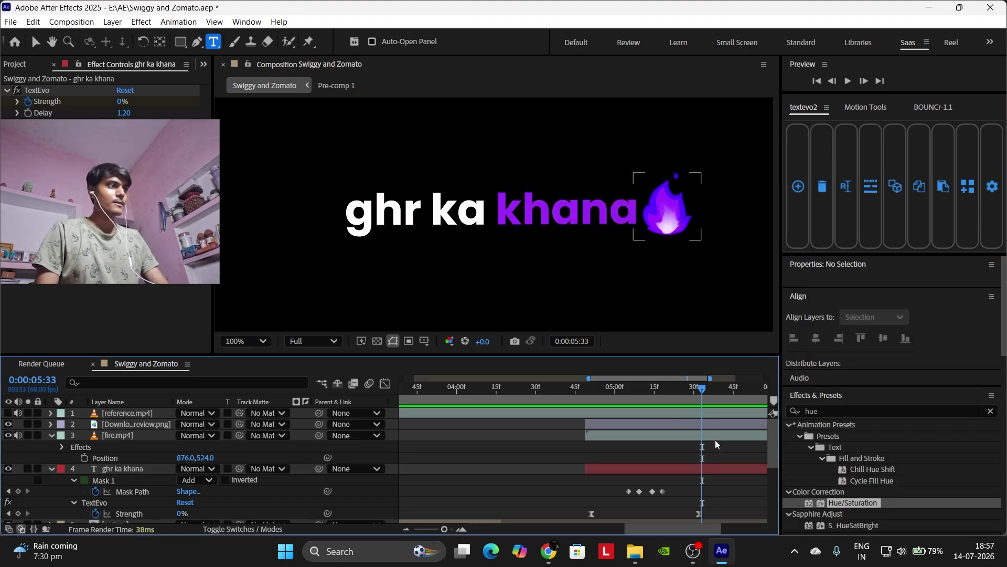
Collapse the expanded layers and delete Mask 1 from the "ghr ka khana" layer.
key(ctrl+a)
key(ctrl+grave)
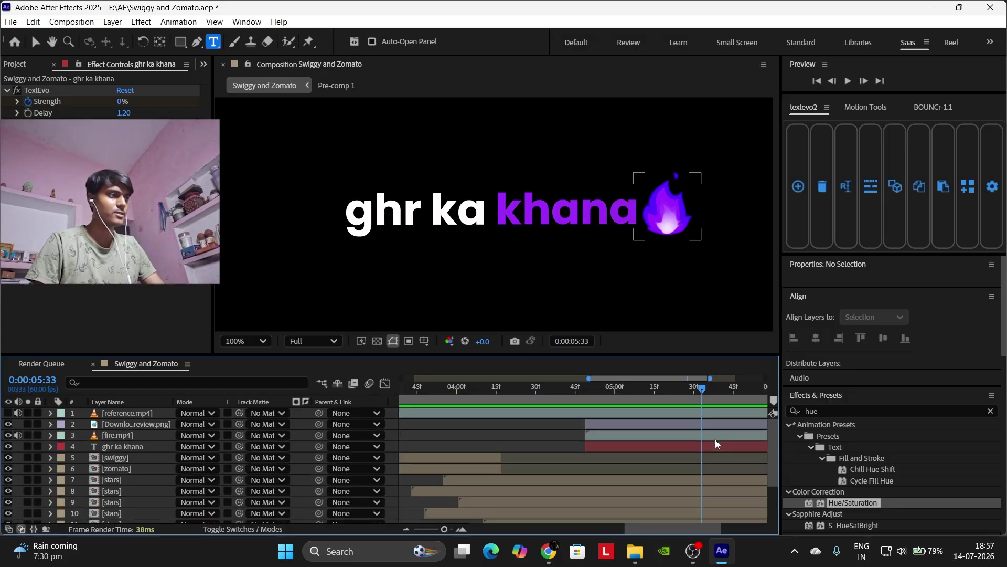
click(690, 449)
key(u)
key(u)
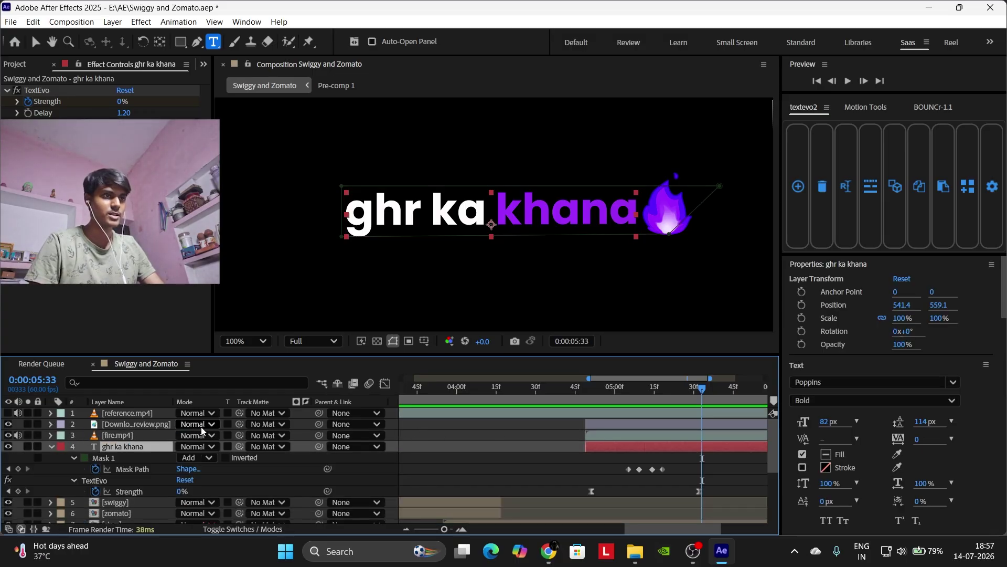
click(120, 458)
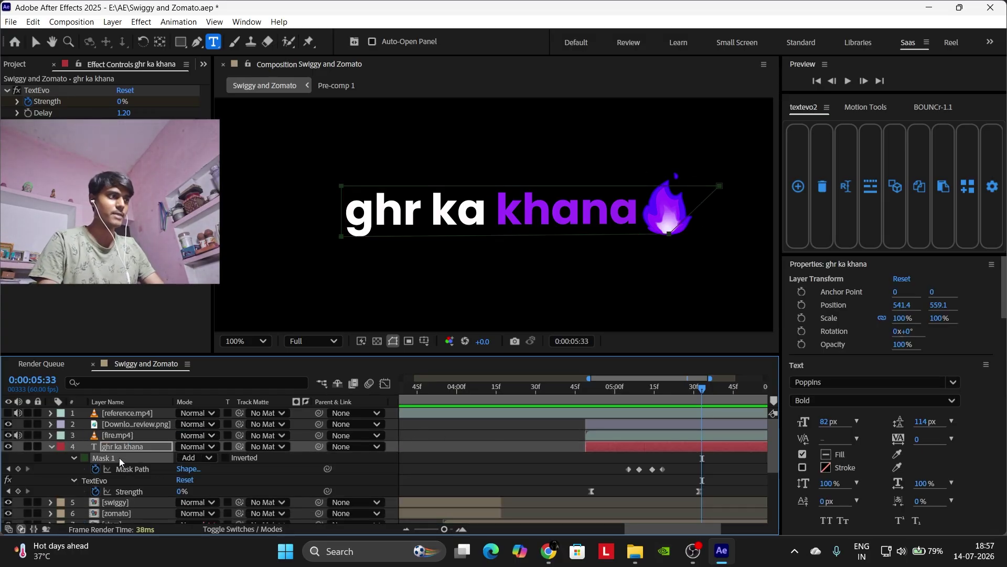
key(Delete)
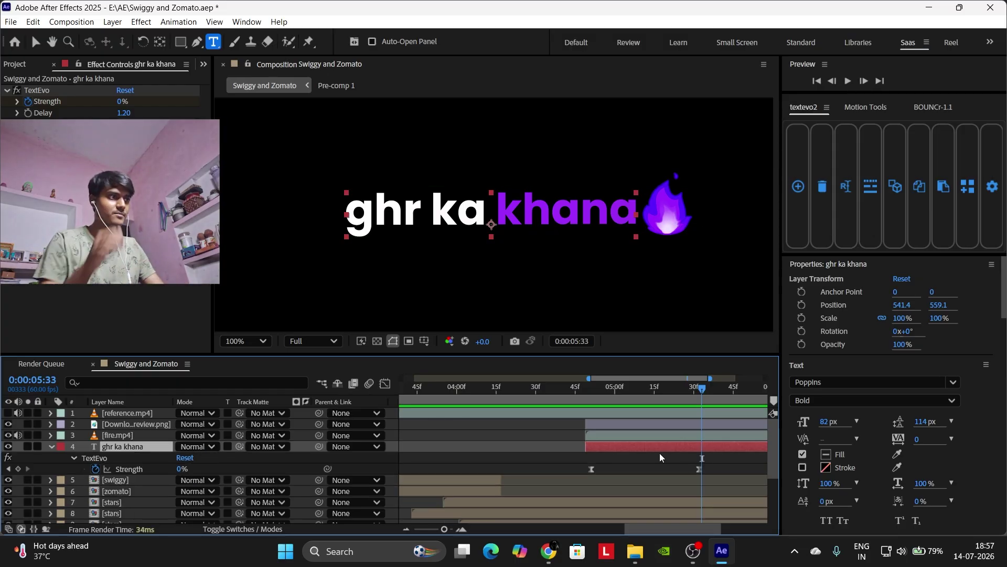
Pre-compose the fire.mp4 and "ghr ka khana" layers together, moving all attributes into the new composition.
ctrl+click(670, 438)
right_click(671, 438)
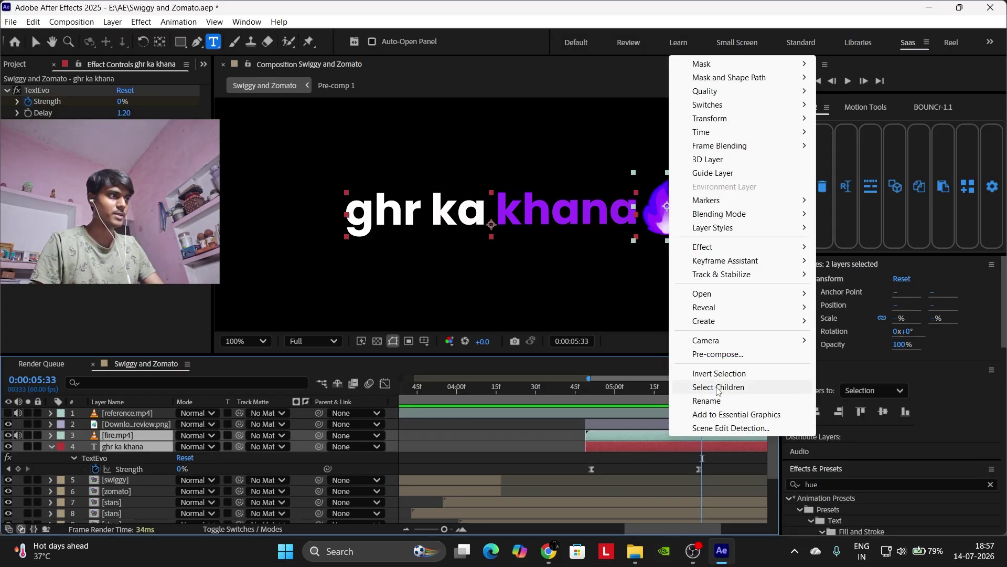
click(717, 354)
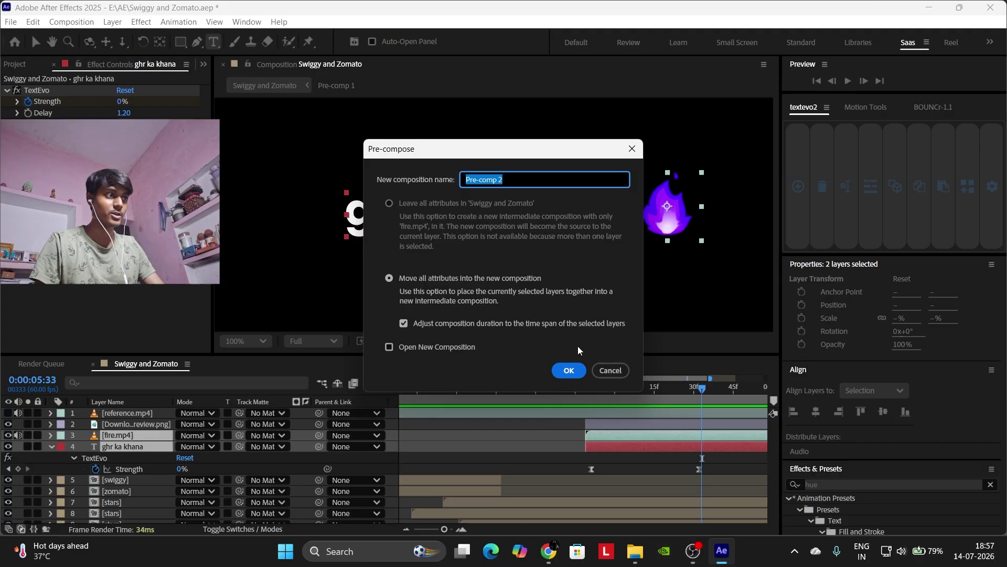
click(571, 367)
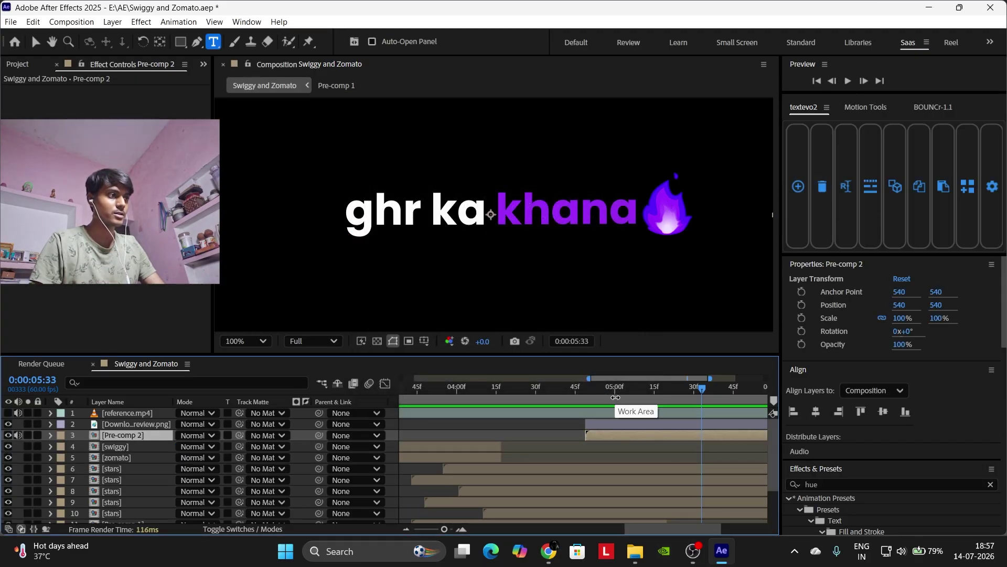
Reveal the Mask Path keyframes of Pre-comp 1 and move the current time to the first one at 0:00:05:05.
scroll(633, 456, down, 3)
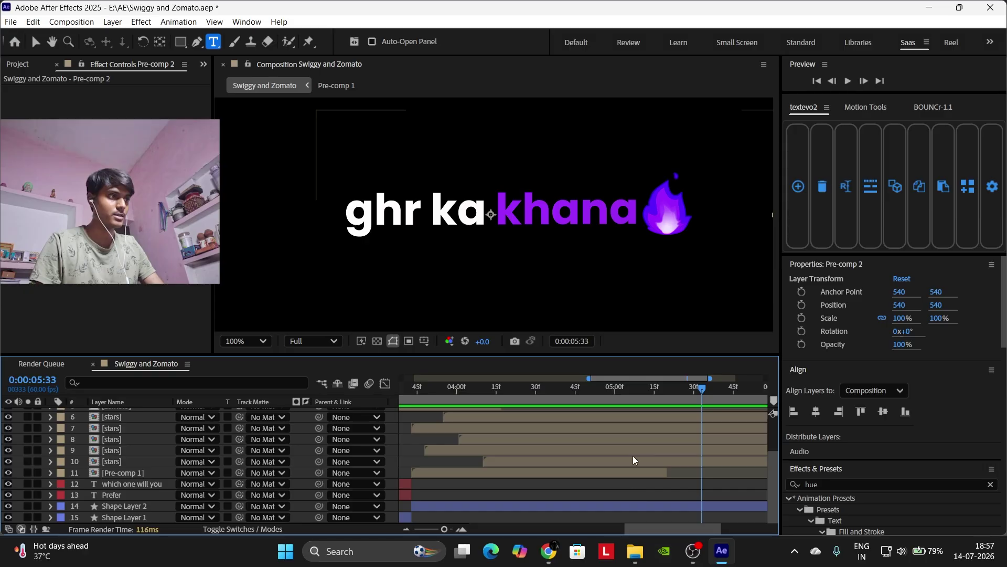
click(127, 474)
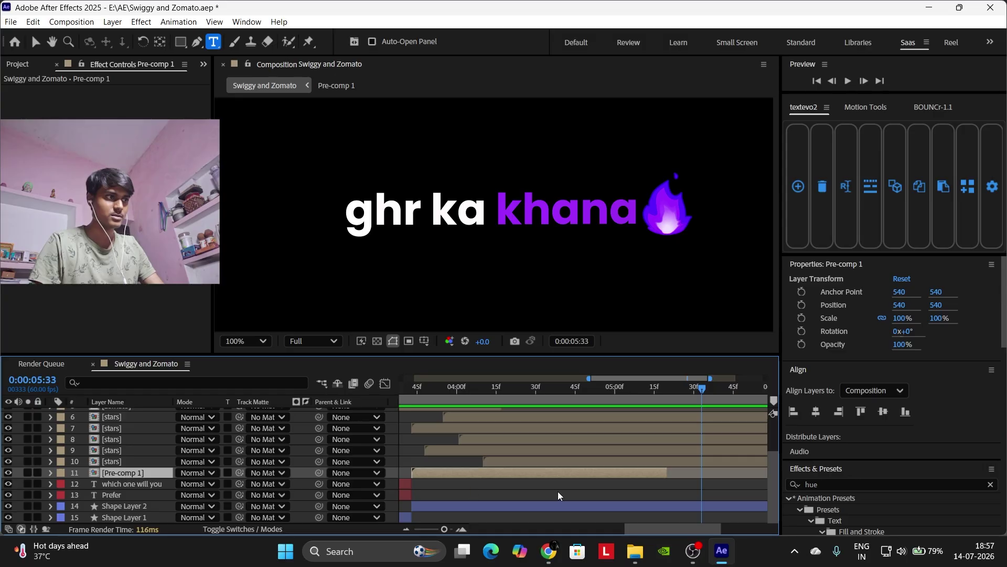
scroll(594, 495, up, 3)
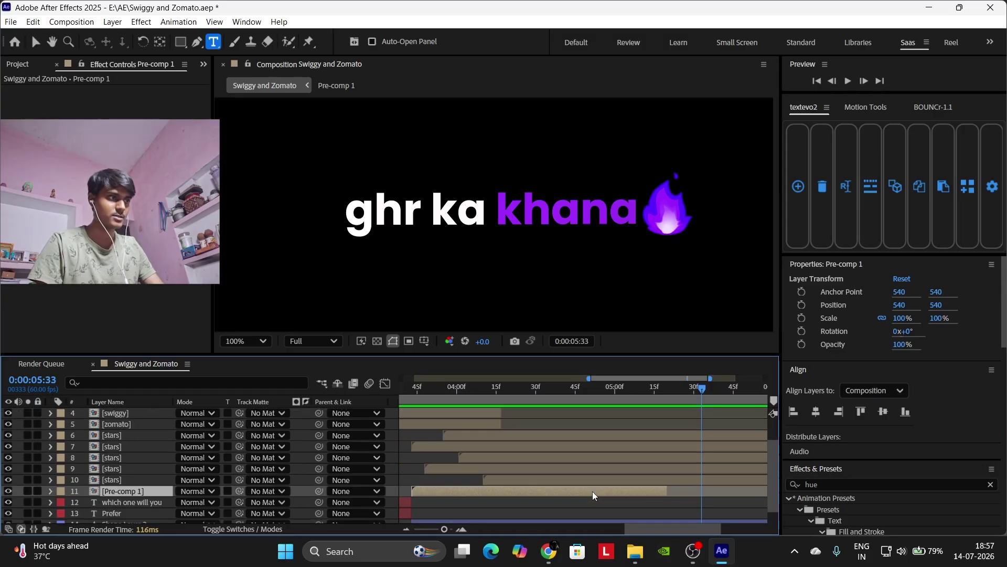
key(m)
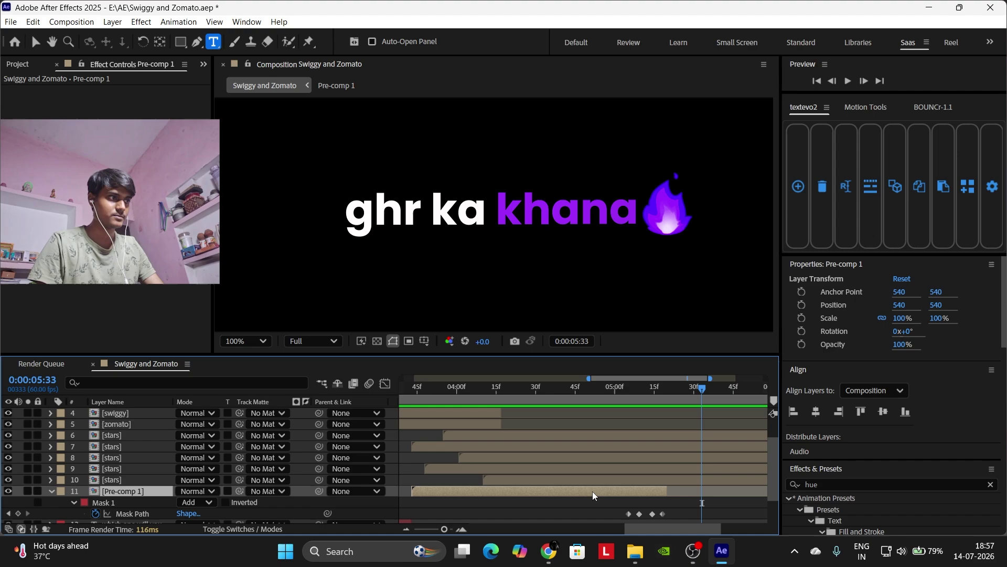
click(8, 514)
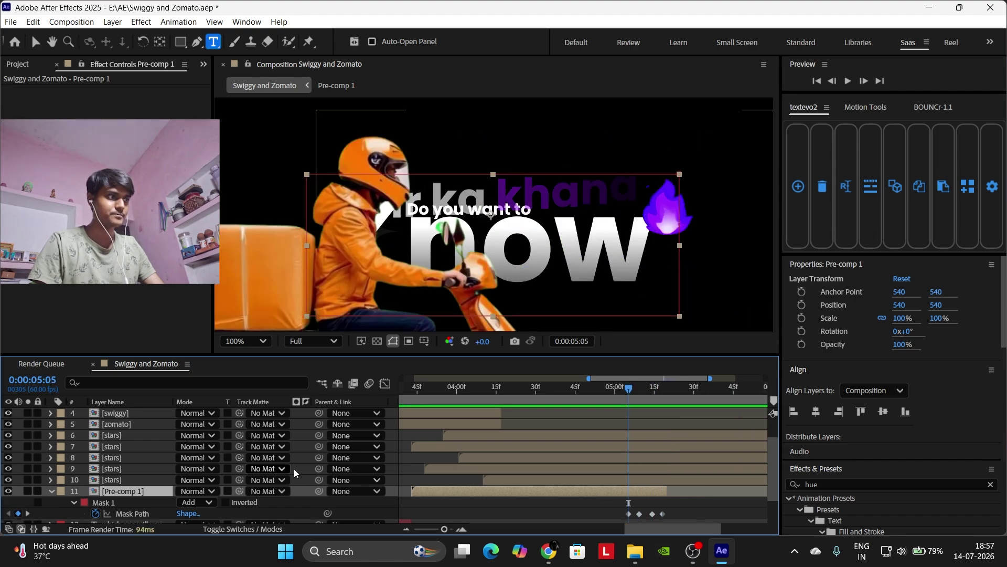
Draw a rectangular mask around the text and flame on Pre-comp 2 and enable Mask Path keyframing at 0:00:05:05.
scroll(473, 457, up, 2)
click(645, 439)
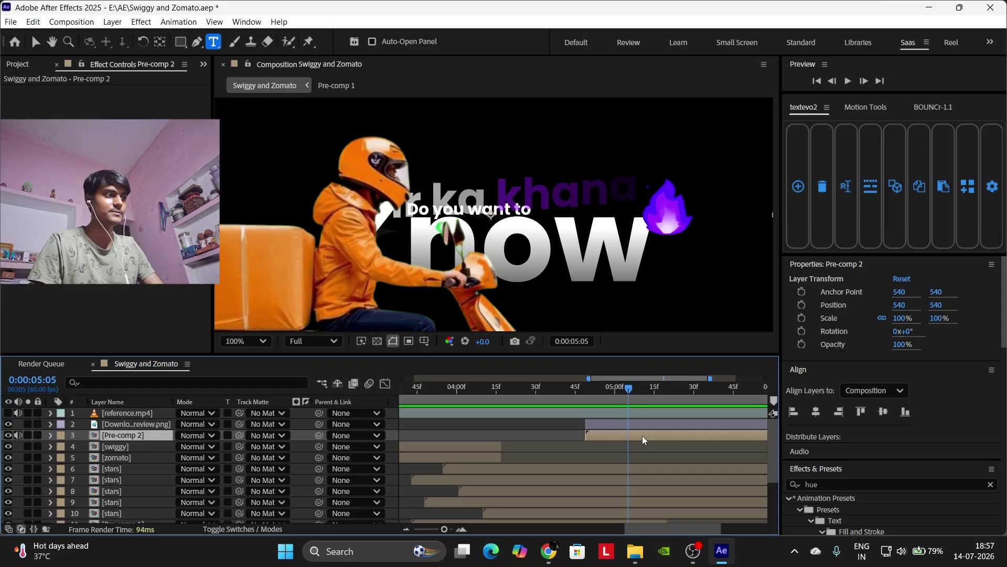
key(q)
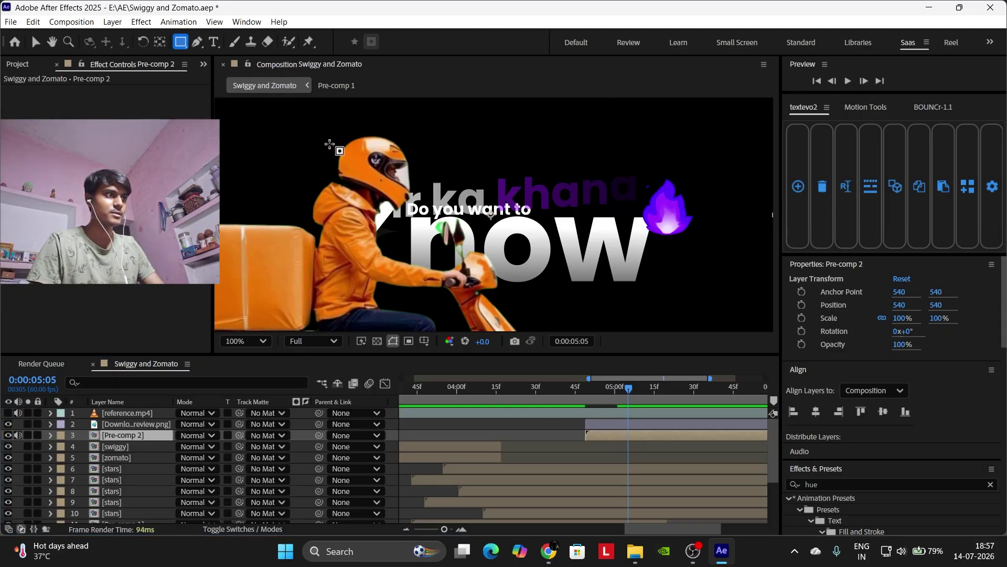
mouse_move(336, 140)
mouse_down()
mouse_move(679, 270)
mouse_move(714, 267)
mouse_up()
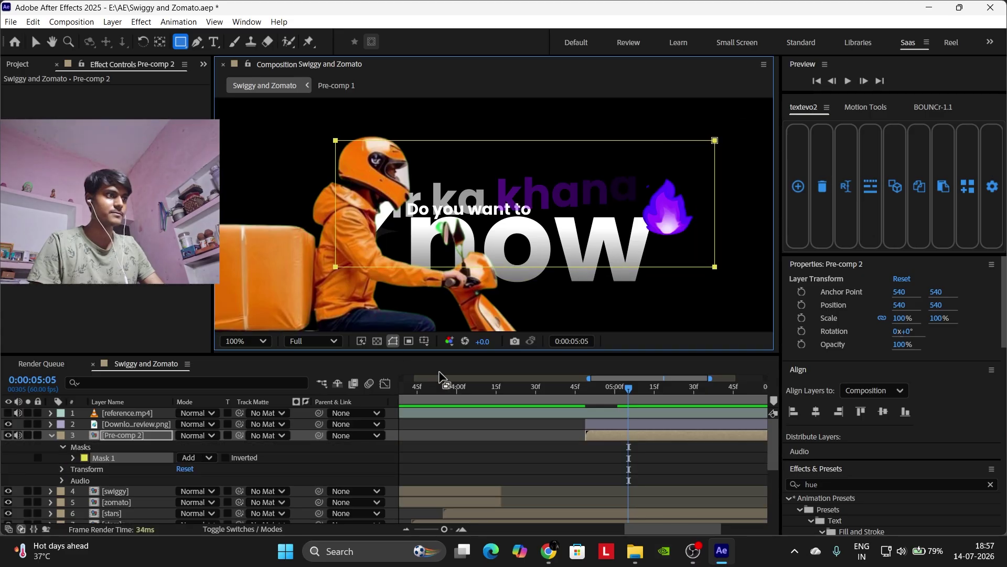
click(73, 460)
click(73, 459)
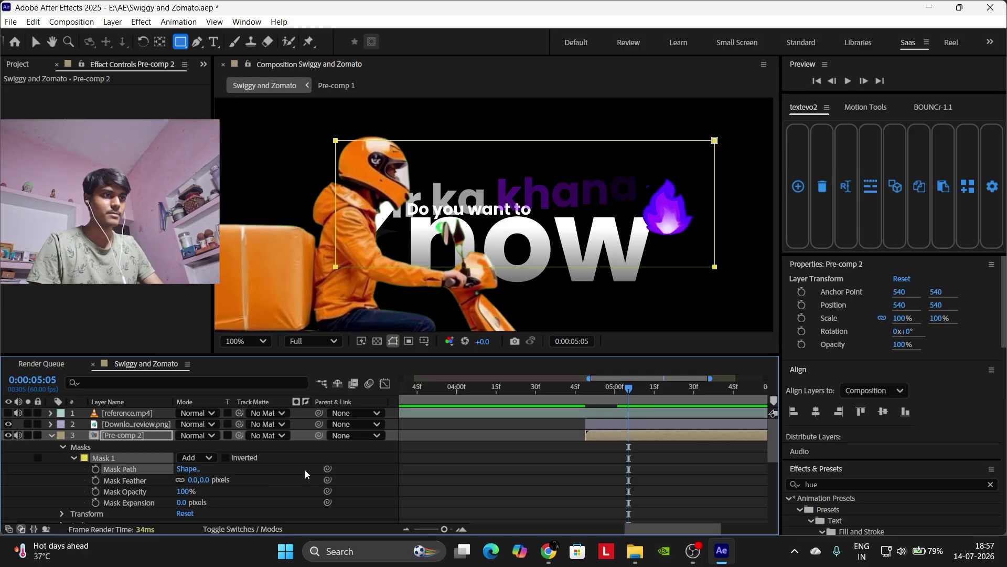
click(96, 469)
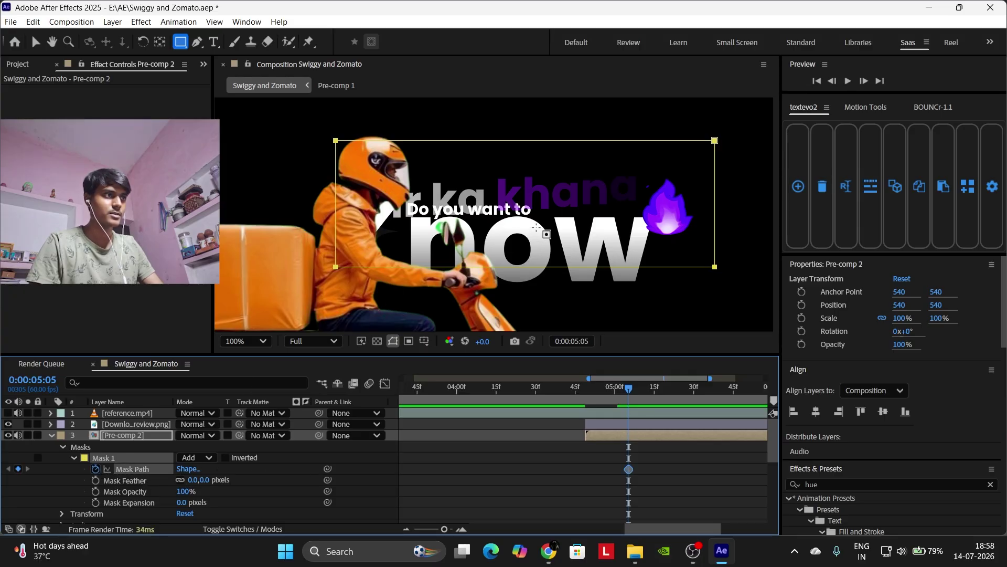
Collapse the Pre-comp 2 mask horizontally onto its left edge at 0:00:05:05, hiding the text and flame.
key(v)
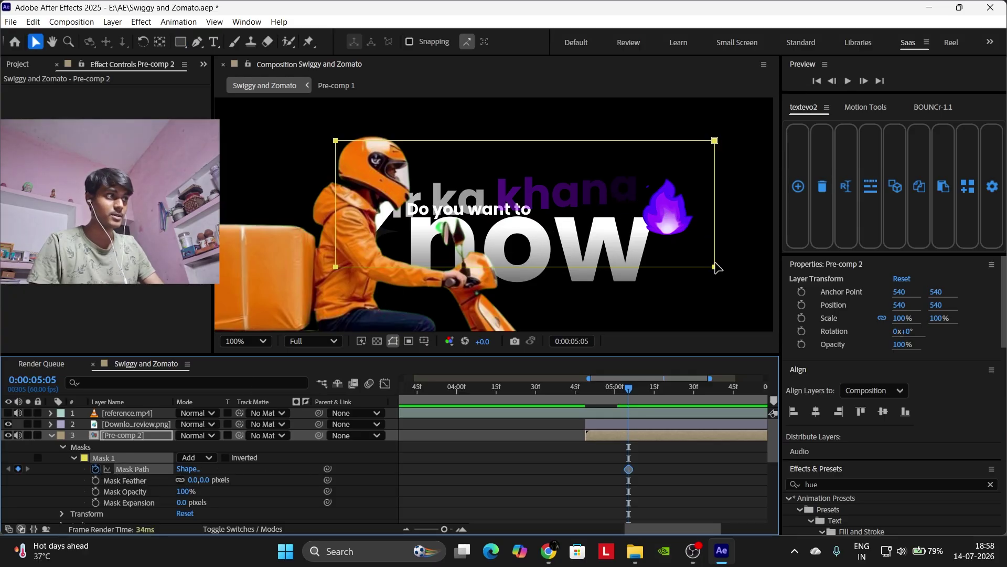
double_click(723, 203)
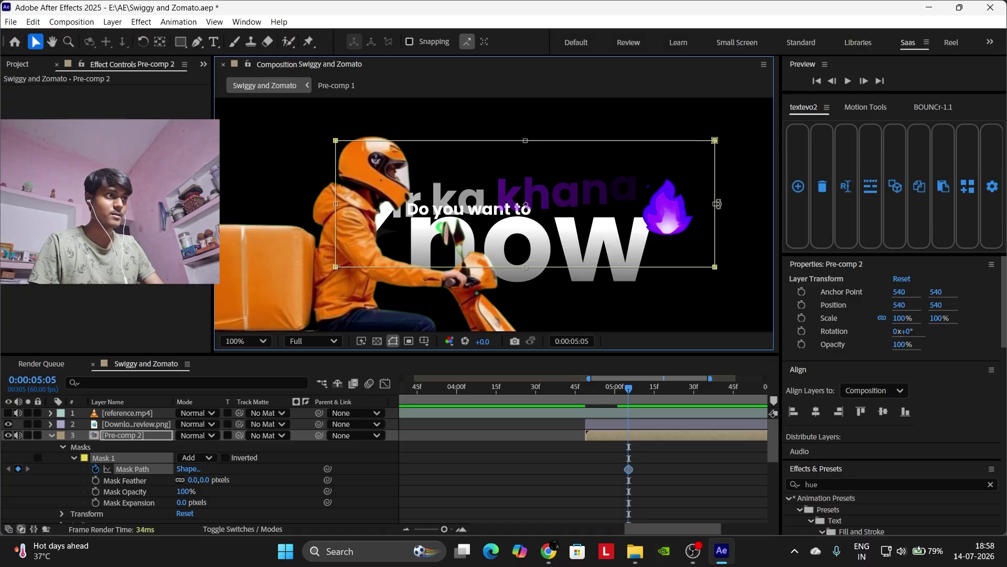
drag(717, 203, 335, 225)
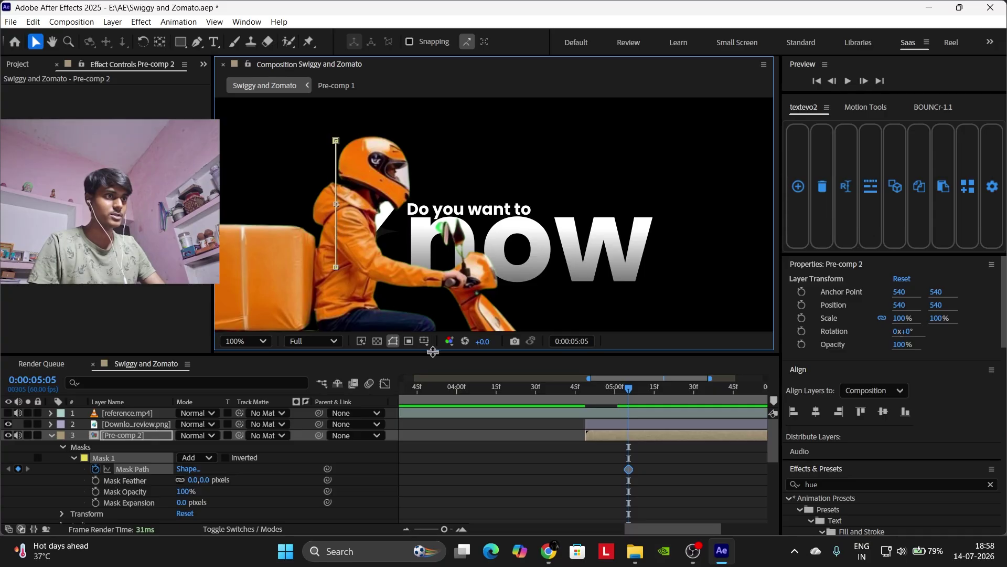
At Pre-comp 1's second mask keyframe, 0:00:05:09, widen the Pre-comp 2 mask up to the rider's helmet to reveal "ghr".
scroll(560, 468, down, 5)
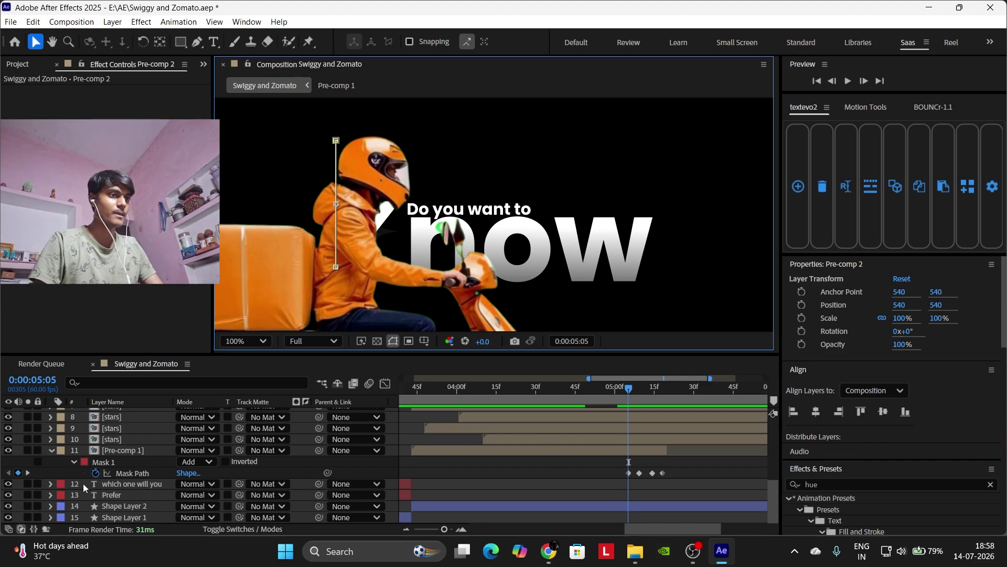
click(28, 473)
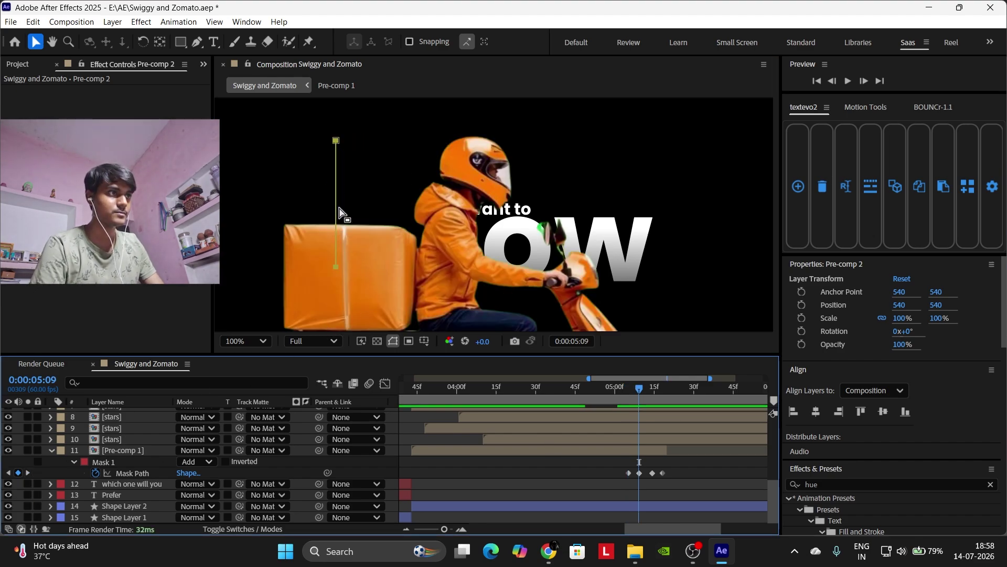
click(336, 142)
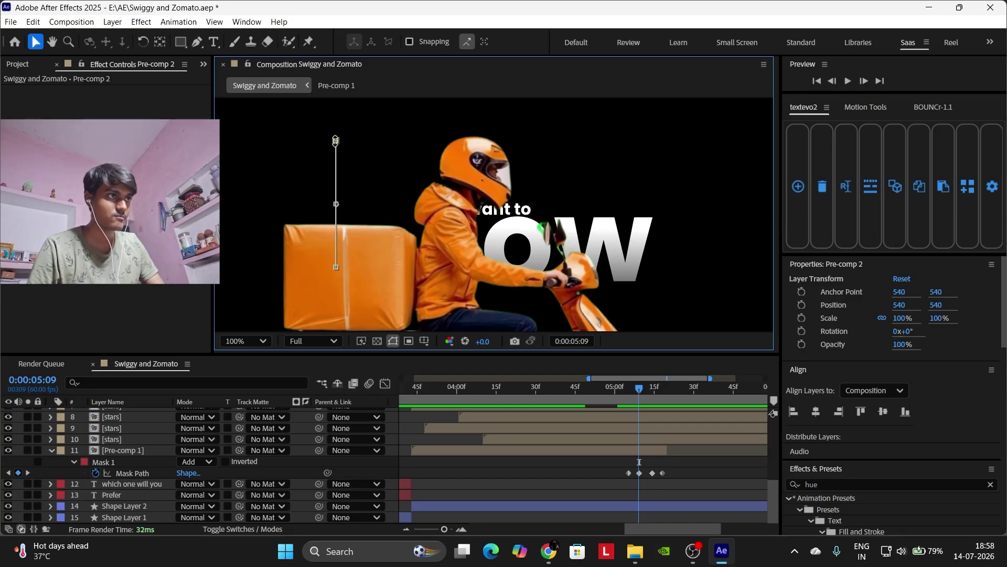
drag(338, 140, 427, 152)
drag(448, 148, 461, 150)
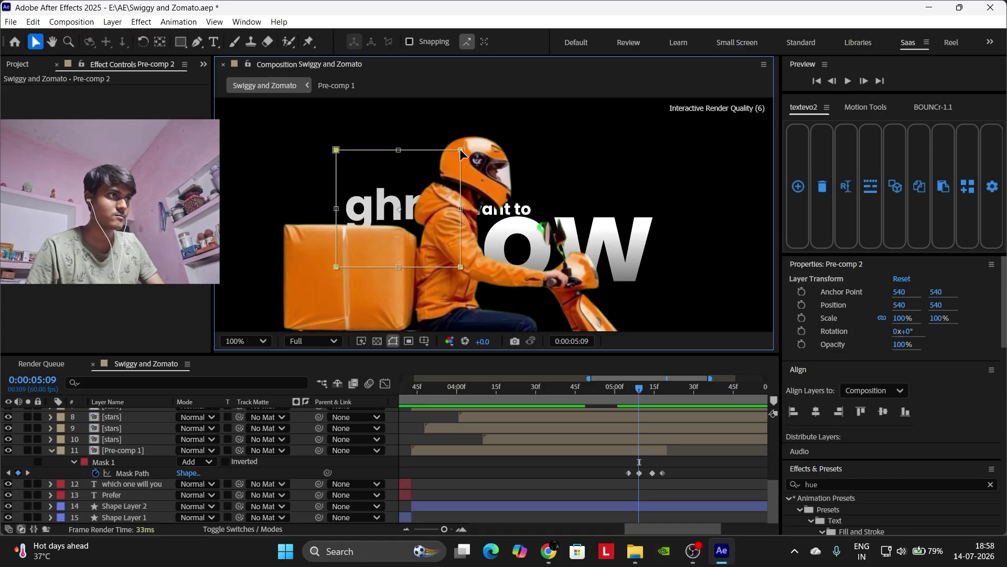
At the third mask keyframe, 0:00:05:14, extend the Pre-comp 2 mask to the rider's helmet, uncovering "ka" and the start of "khana".
click(29, 472)
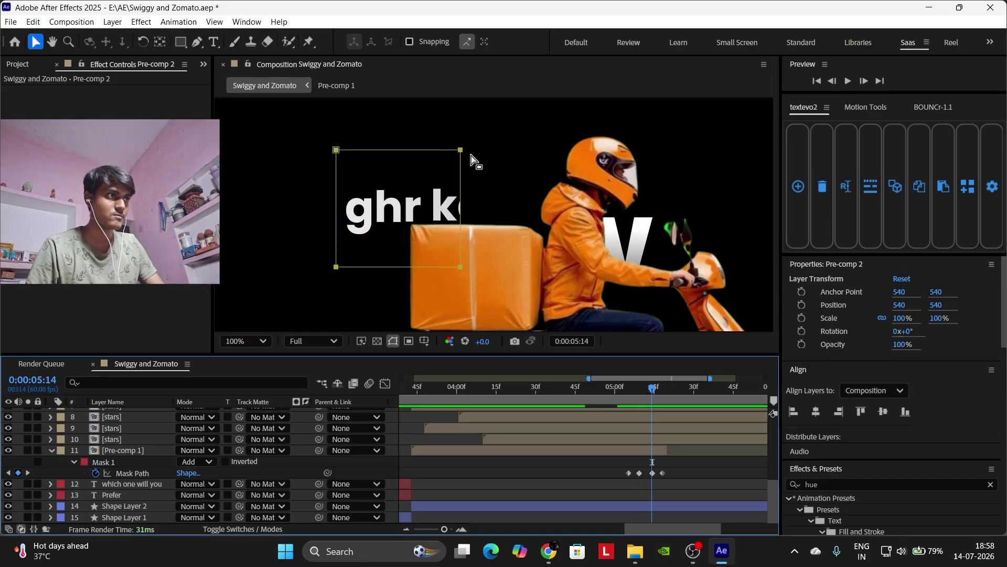
double_click(462, 151)
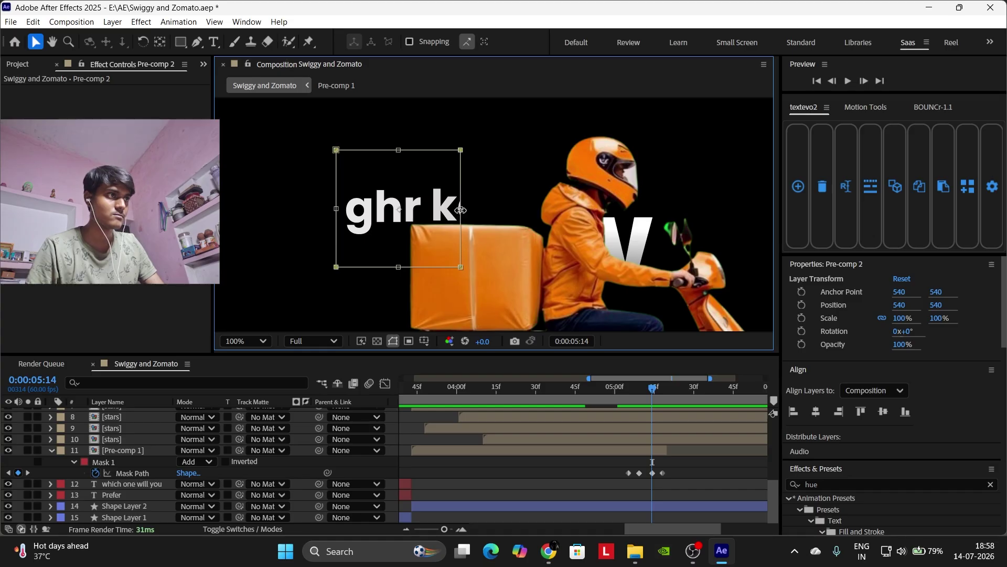
drag(467, 209, 588, 209)
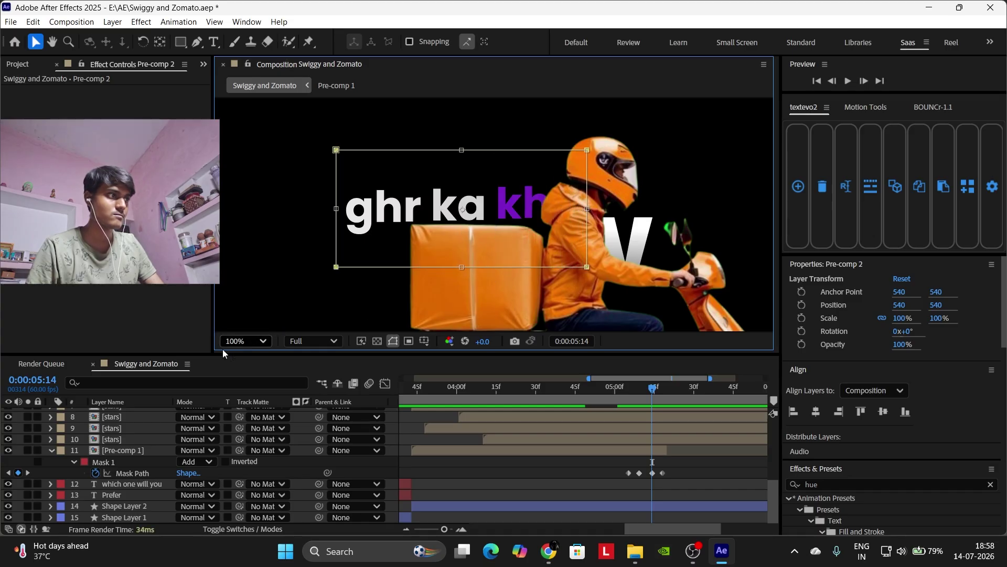
At the last mask keyframe, 0:00:05:18, extend the Pre-comp 2 mask past the flame so it covers the whole text.
click(28, 472)
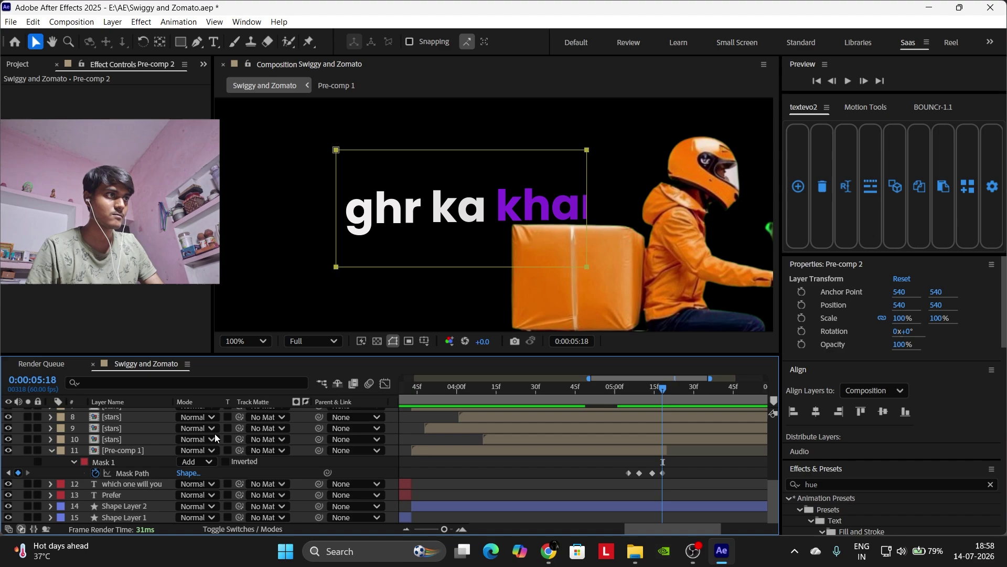
double_click(587, 152)
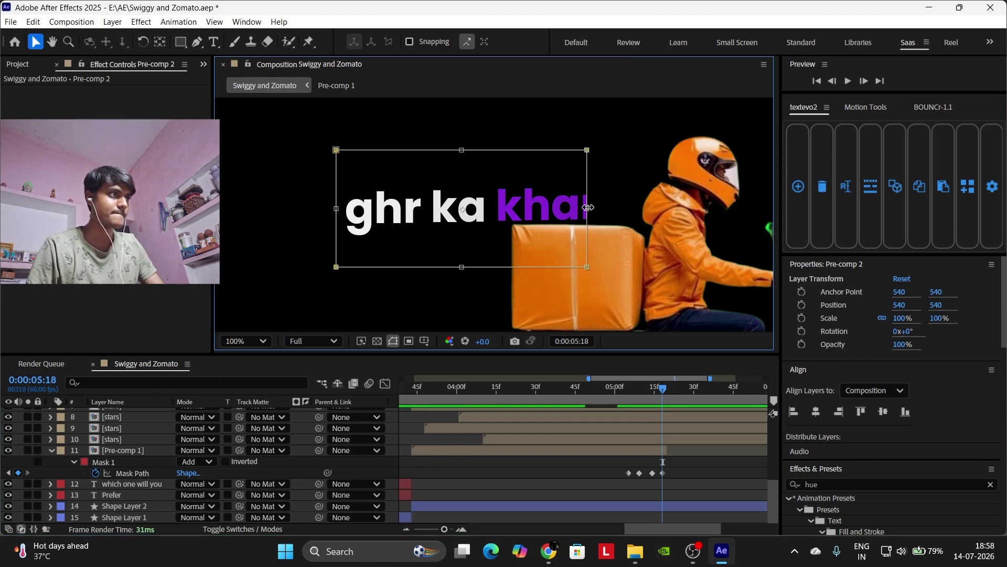
drag(588, 208, 695, 210)
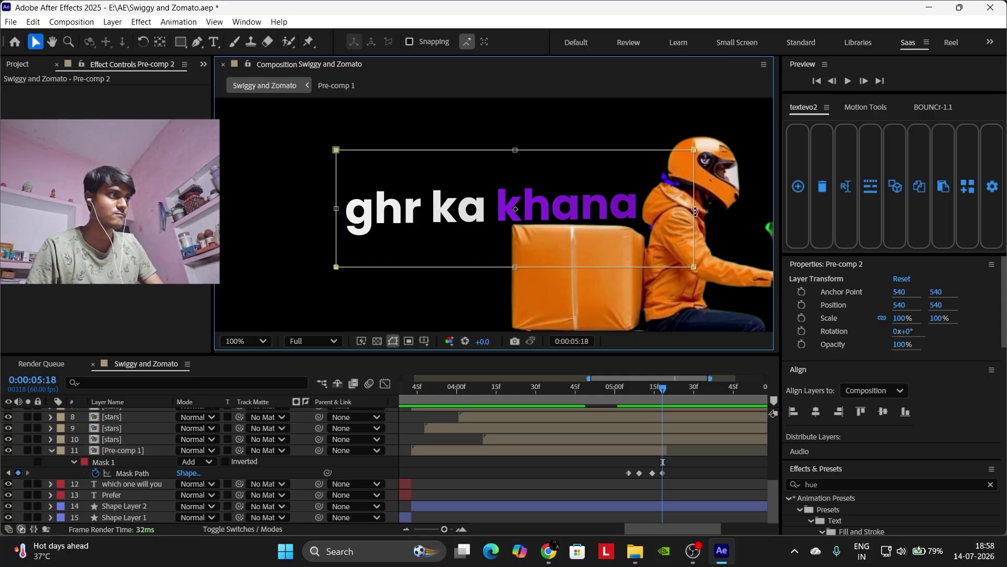
drag(694, 209, 747, 226)
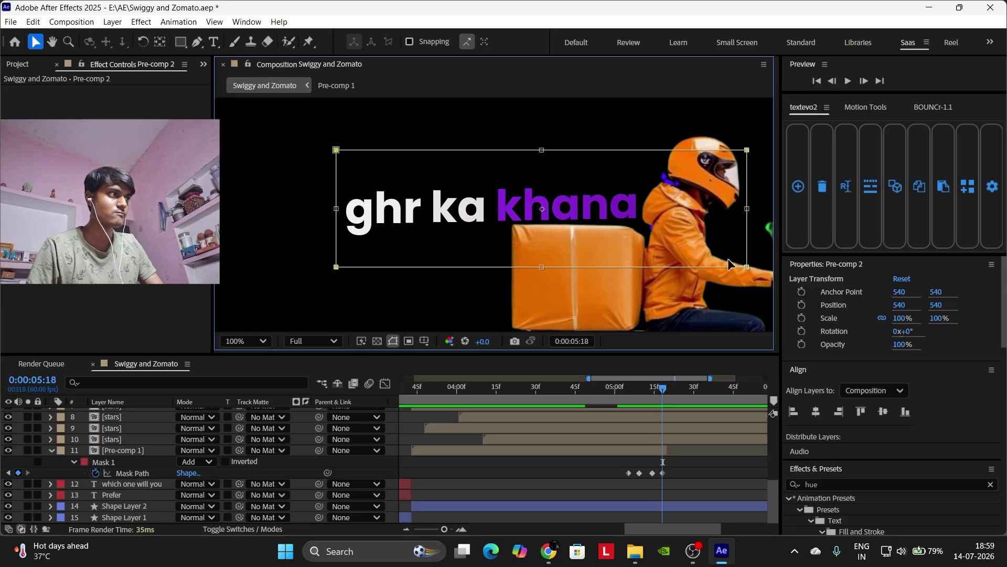
Examine the revealed text and flame between 0:00:05:27 and 0:00:06:09 with the whole composition in view.
click(684, 468)
drag(666, 390, 687, 400)
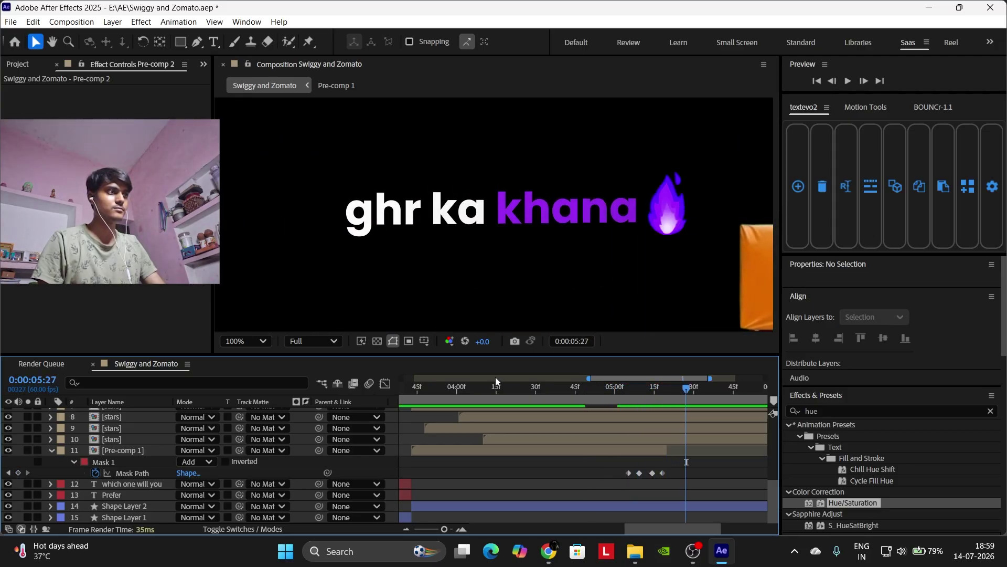
click(262, 341)
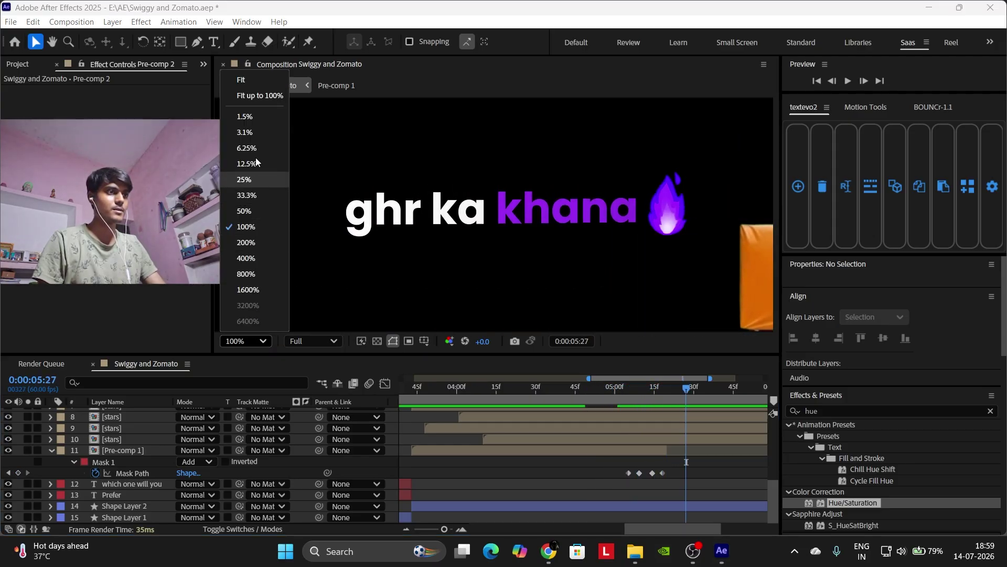
click(253, 96)
click(584, 468)
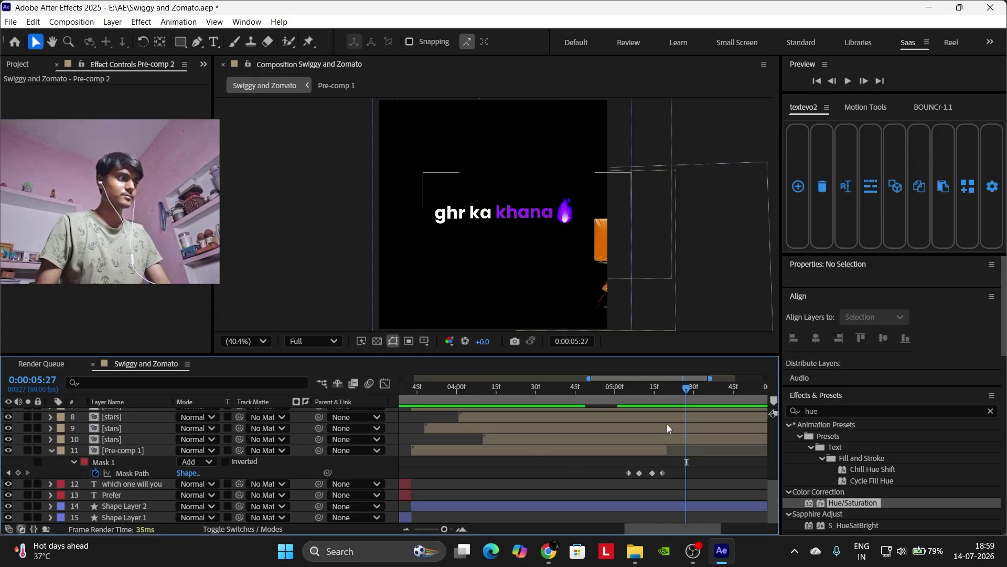
scroll(682, 458, up, 5)
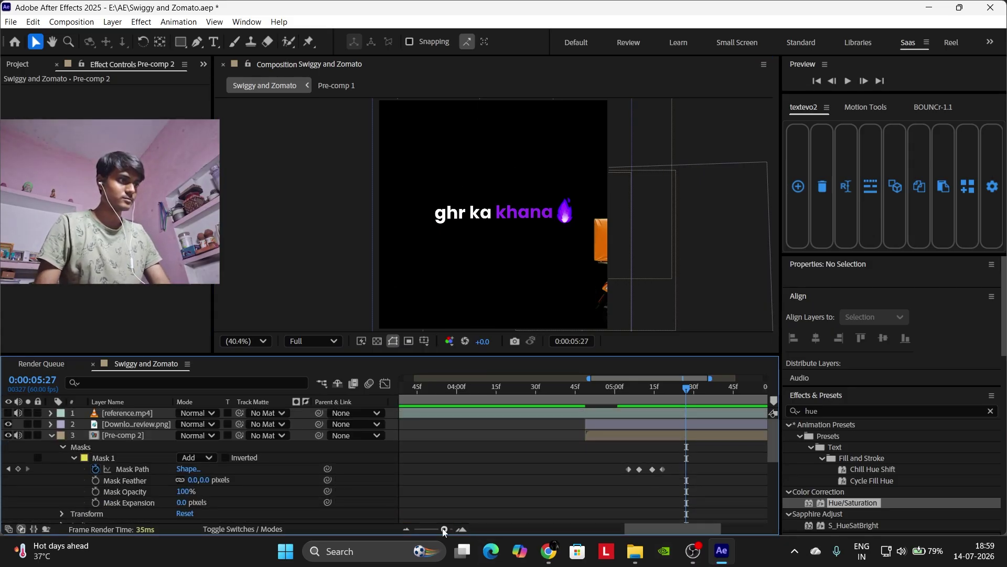
drag(445, 530, 418, 529)
click(700, 387)
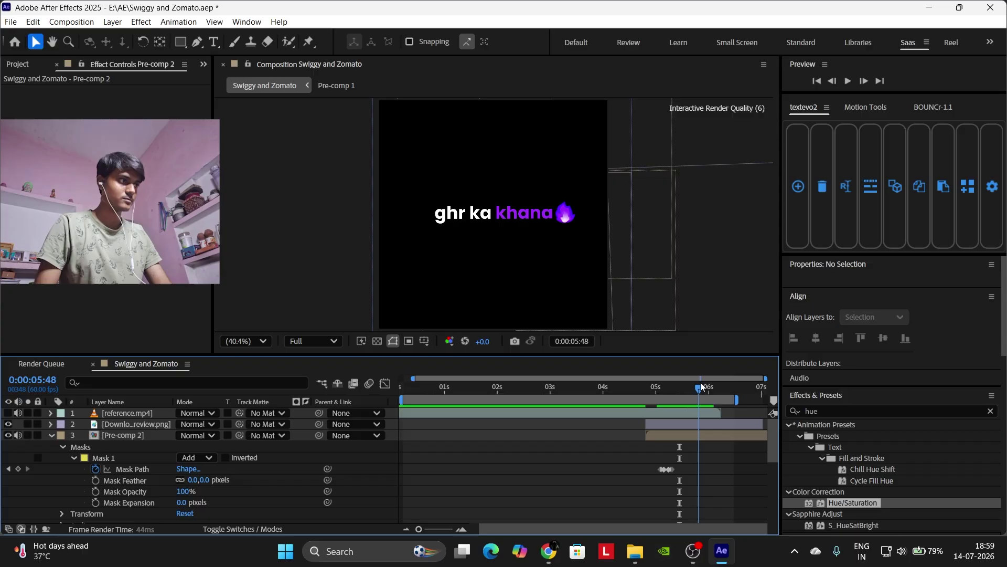
drag(702, 387, 717, 387)
scroll(601, 226, down, 2)
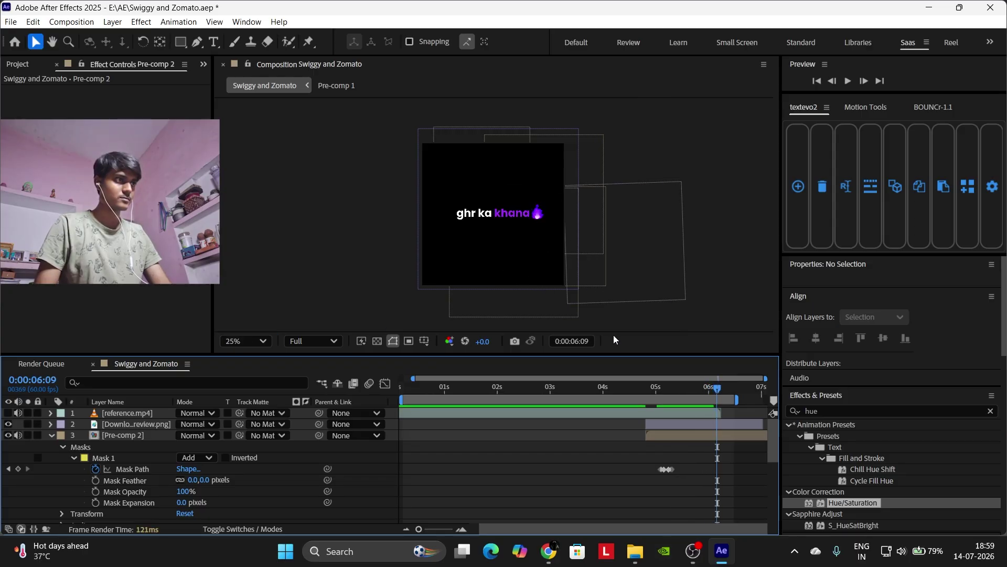
Try to align Pre-comp 2 horizontally and vertically to the composition, and undo both alignments.
click(681, 435)
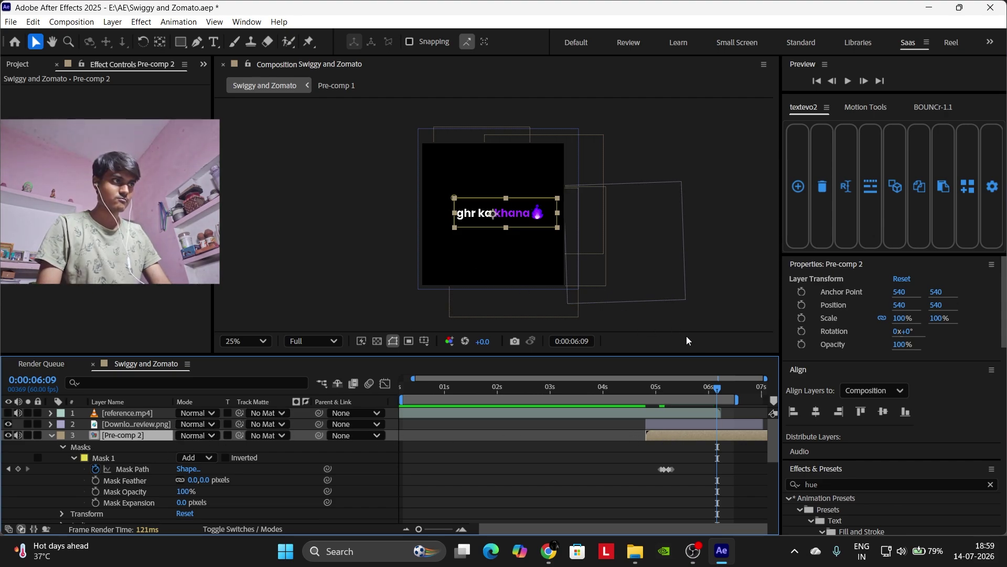
click(820, 413)
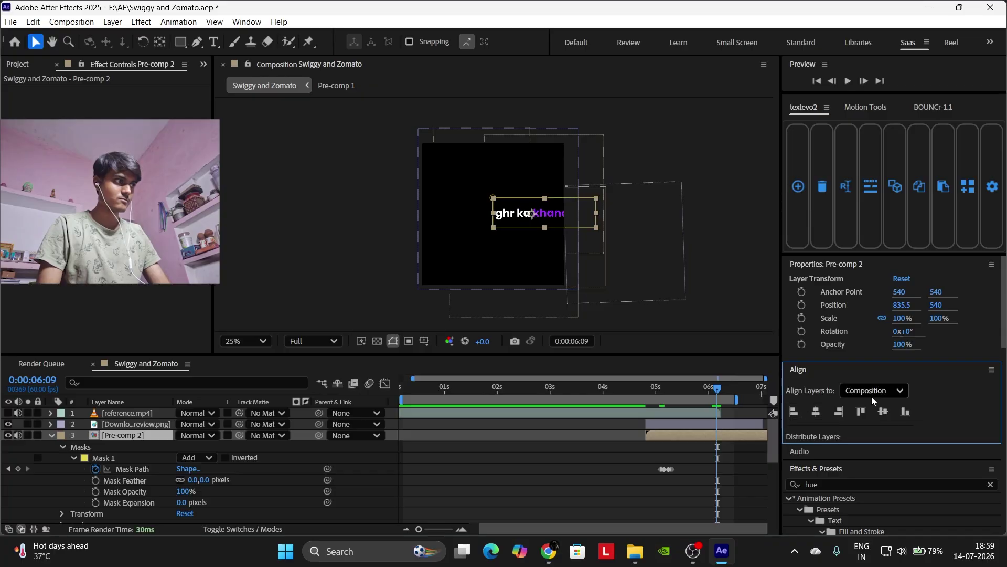
click(883, 412)
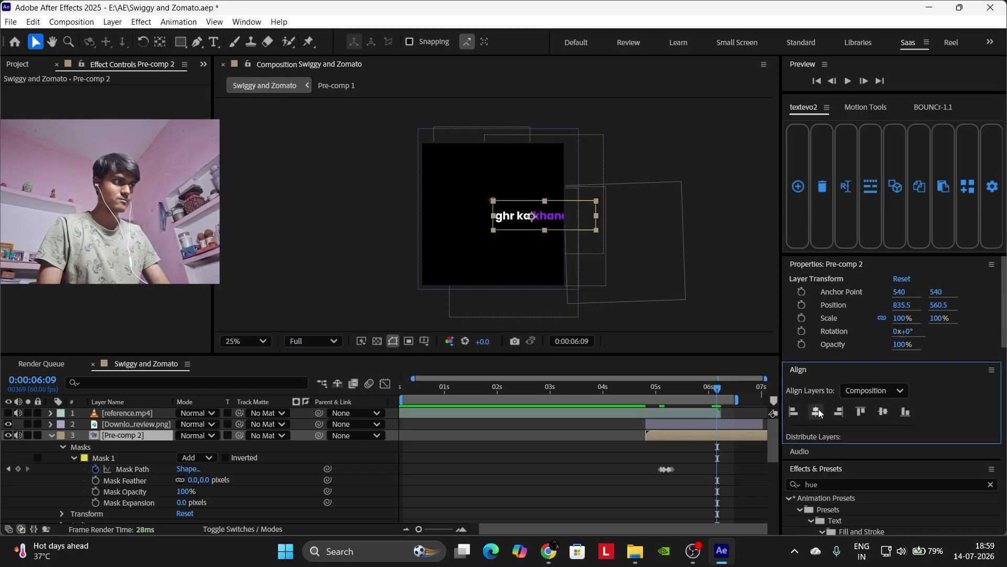
key(ctrl+z)
key(ctrl+z)
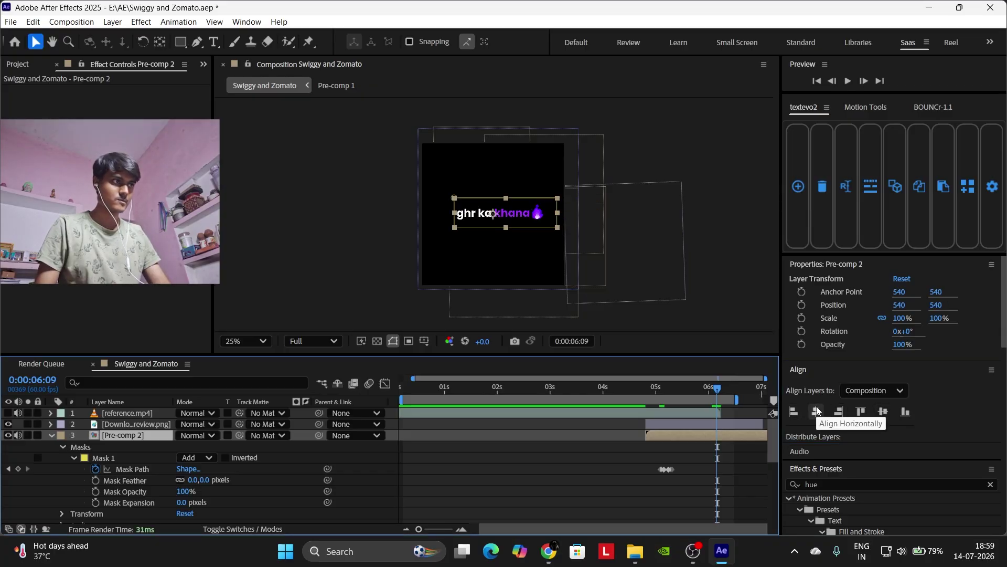
Align Pre-comp 2 vertically to the composition centre and set its X position to 517.
click(883, 412)
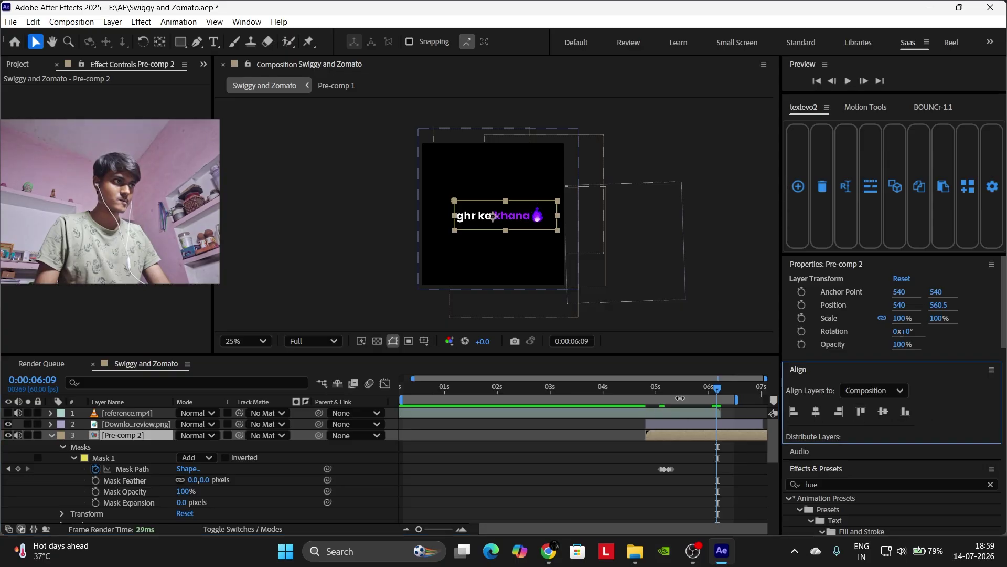
drag(898, 306, 882, 305)
key(period)
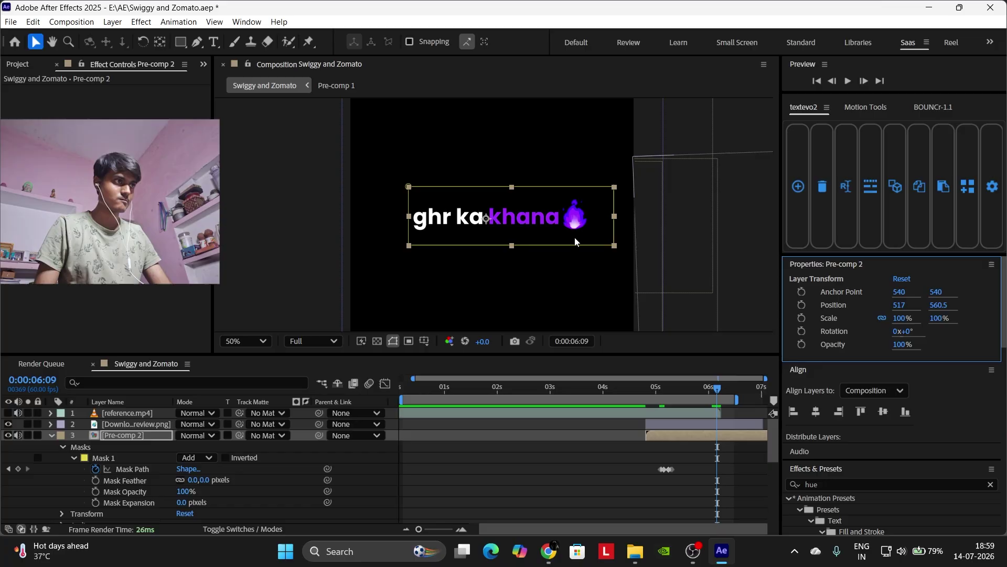
Preview the scooter wipe revealing "ghr ka khana" and the flame, starting from 0:00:04:47.
click(666, 388)
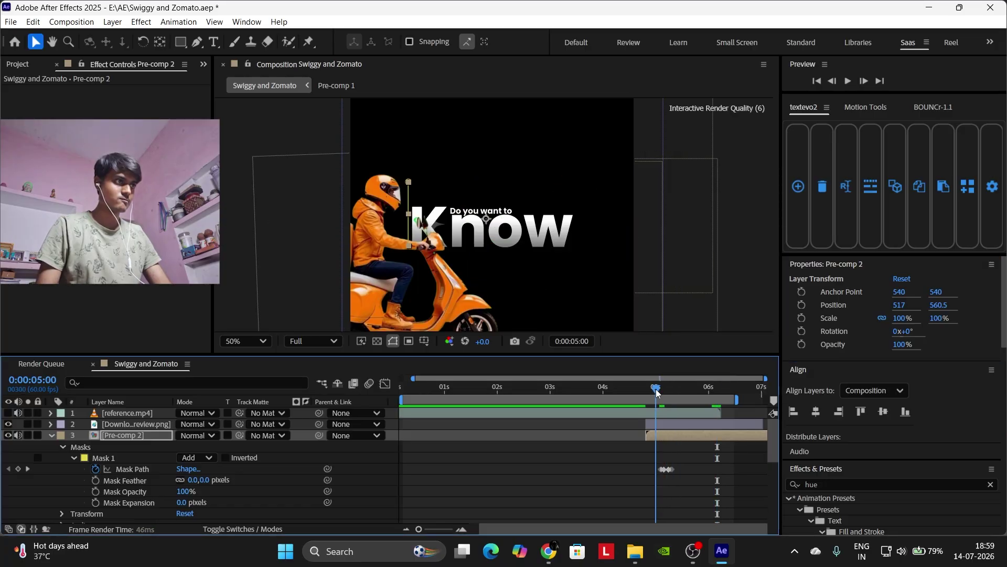
drag(666, 391, 645, 388)
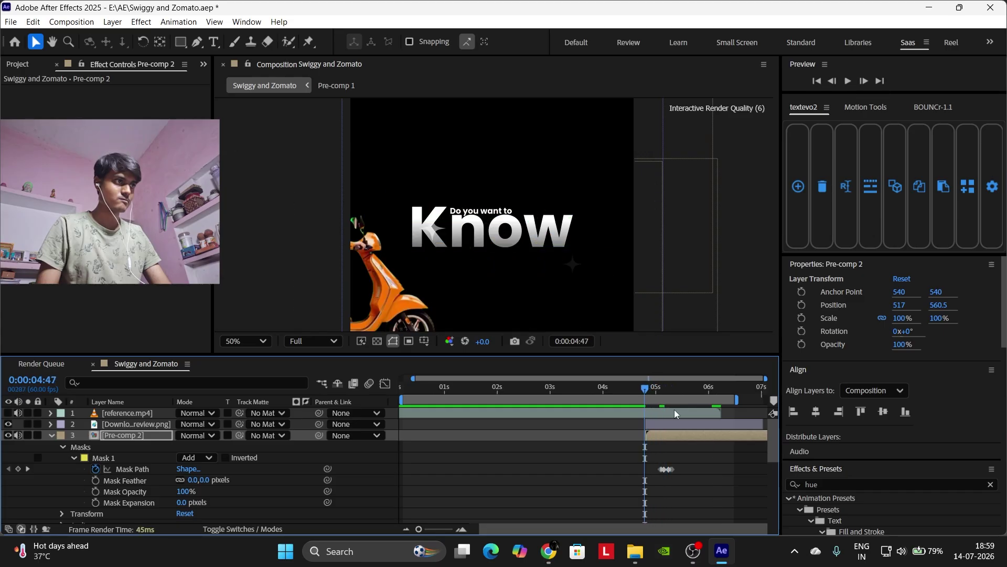
click(714, 462)
key(space)
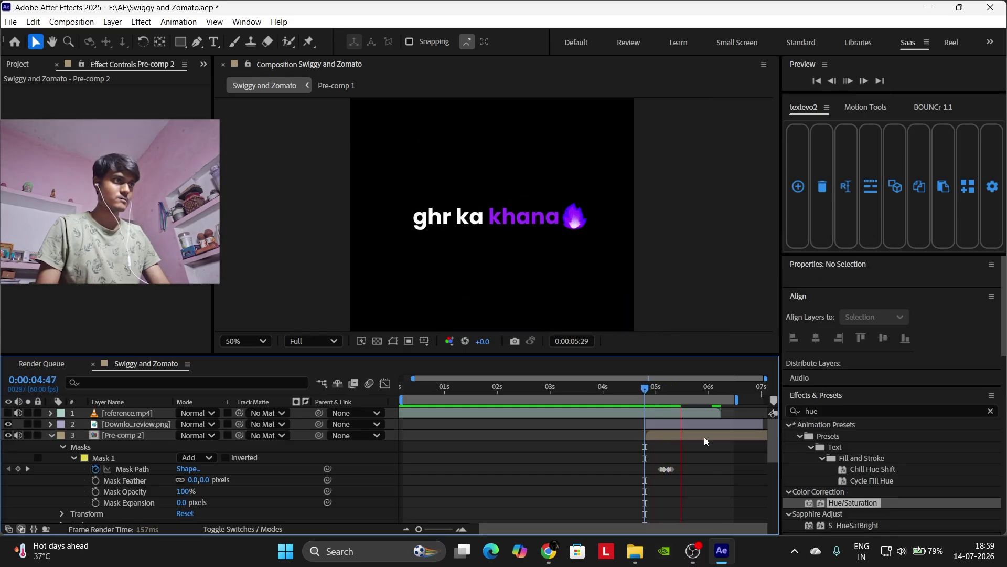
key(space)
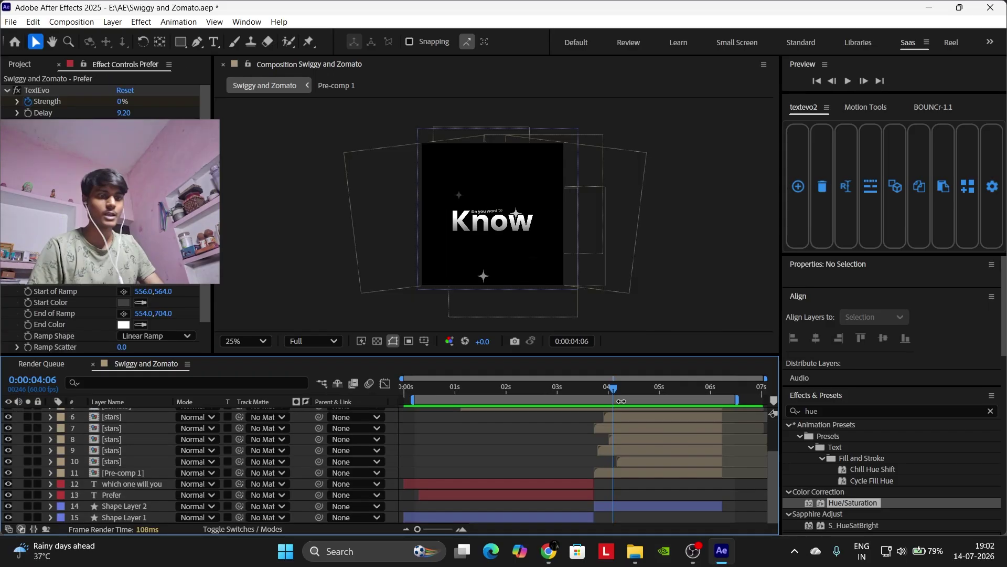
Save the project, add the Swiggy and Zomato composition to the render queue and render it.
key(ctrl+s)
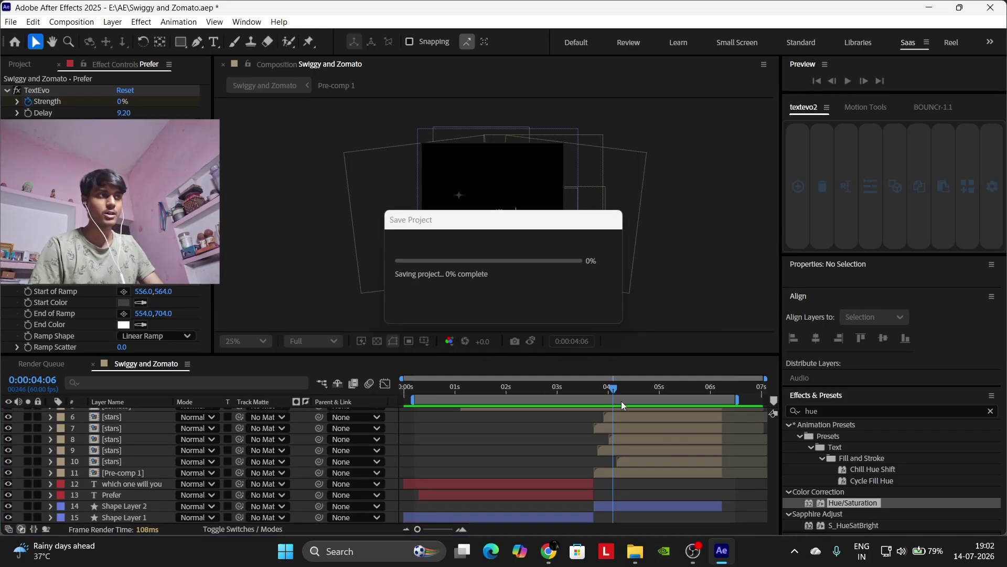
key(ctrl+m)
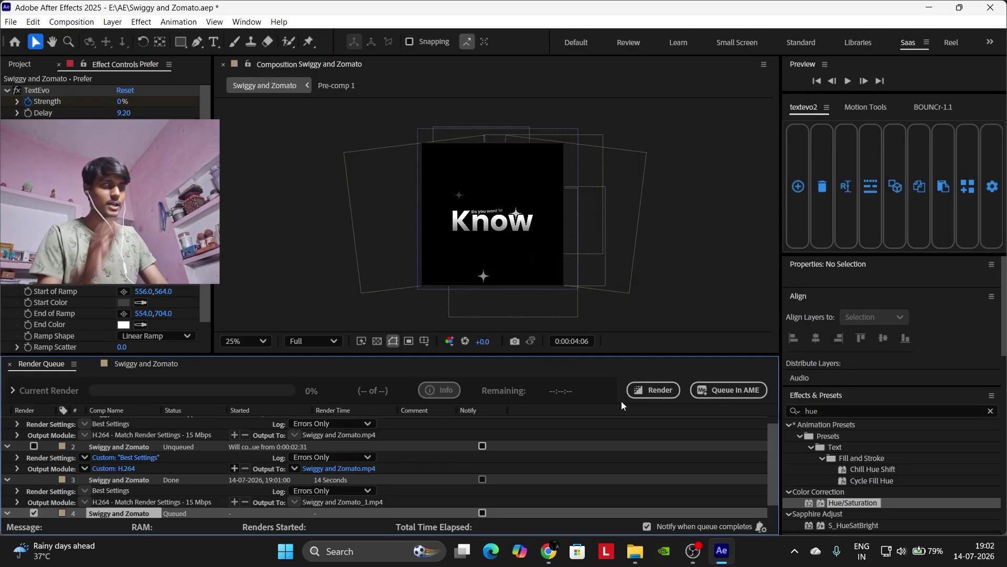
click(667, 389)
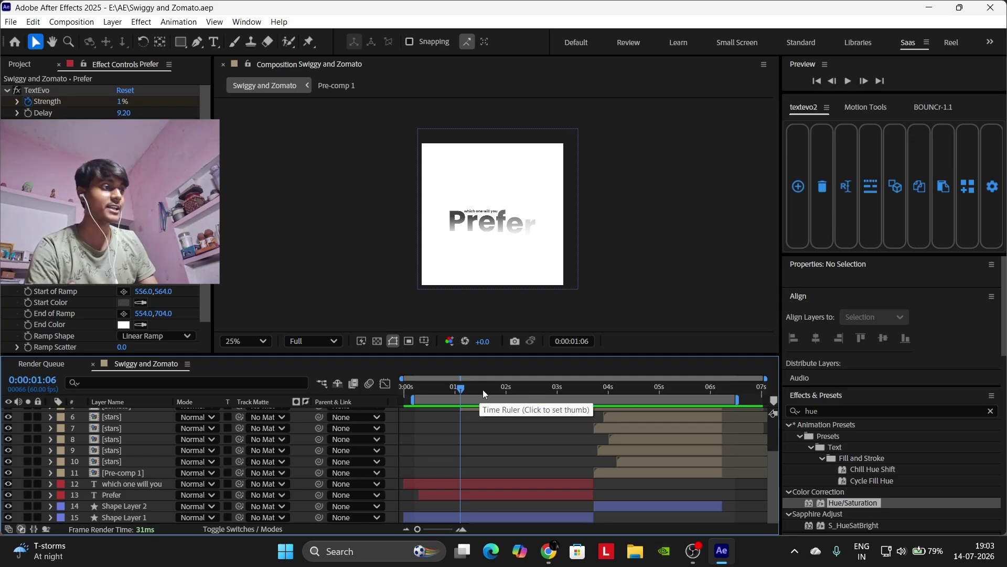
click(687, 551)
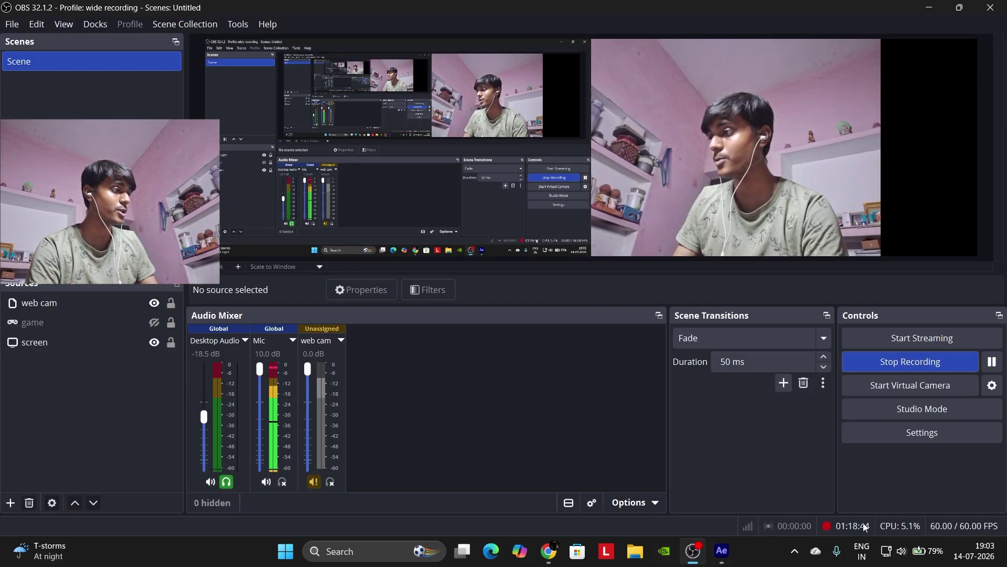